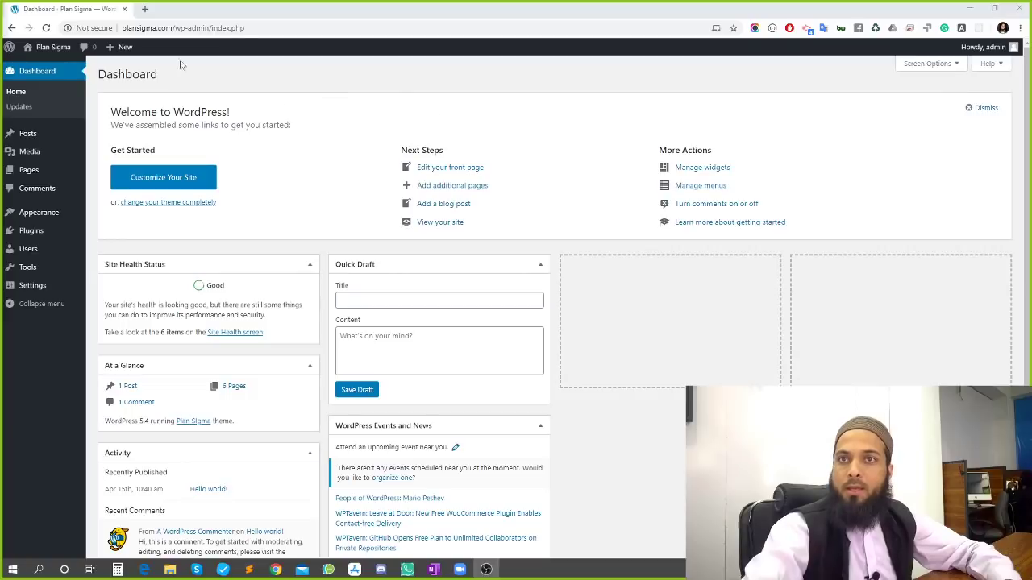
# Load the UnderStrap website at understrap.com in a new browser tab
pyautogui.click(144, 11)
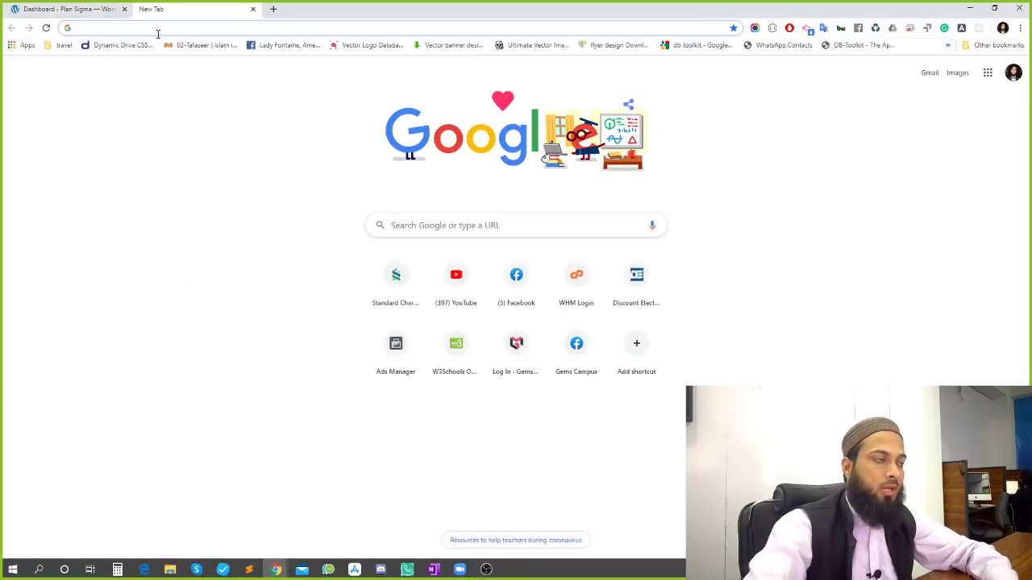
pyautogui.write('under')
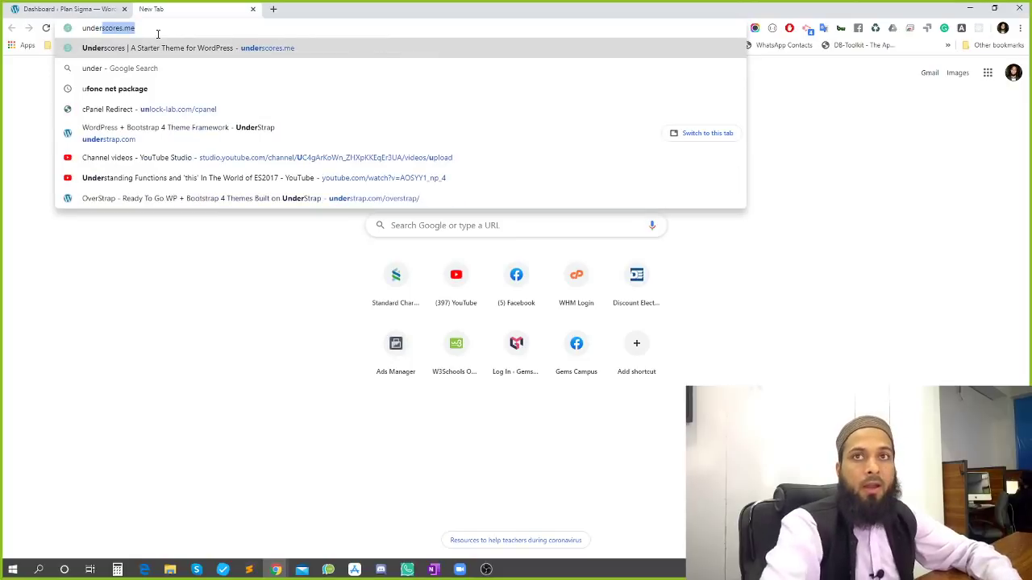
pyautogui.write('stra')
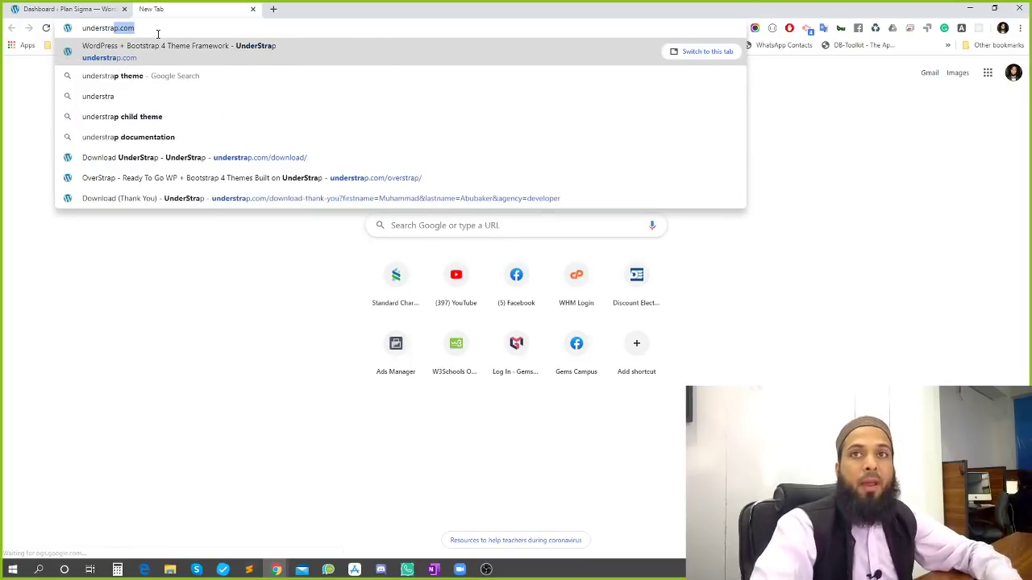
pyautogui.press('Return')
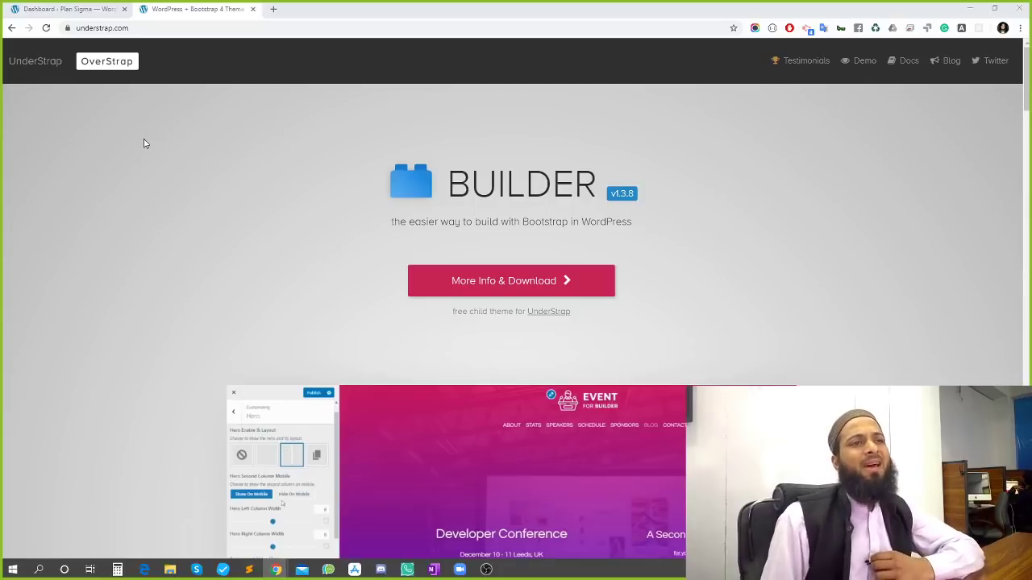
pyautogui.click(273, 12)
# Search Google for 'underscore wordpress' and open the Underscores starter theme site
pyautogui.write('unse')
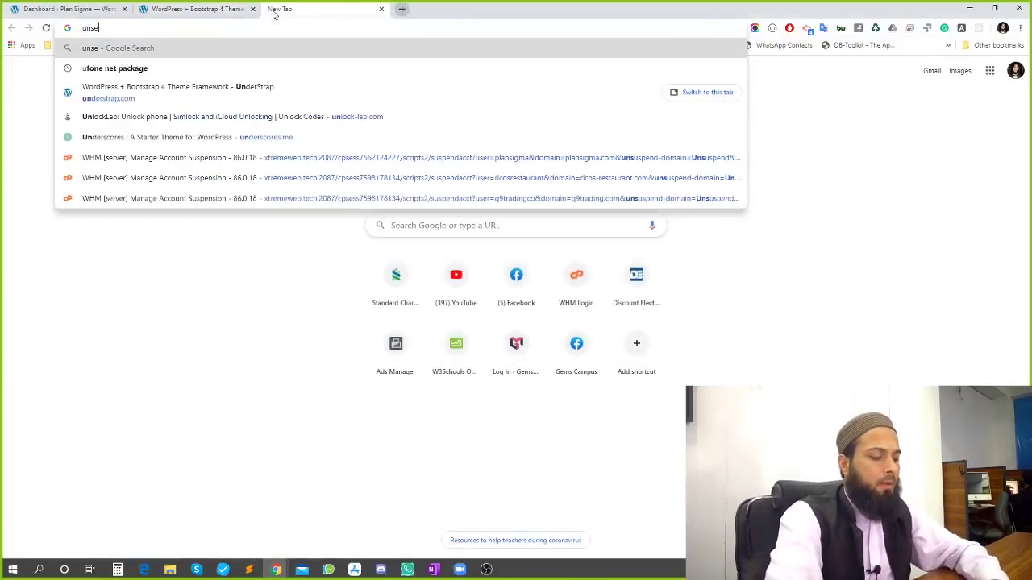
pyautogui.write('rstra')
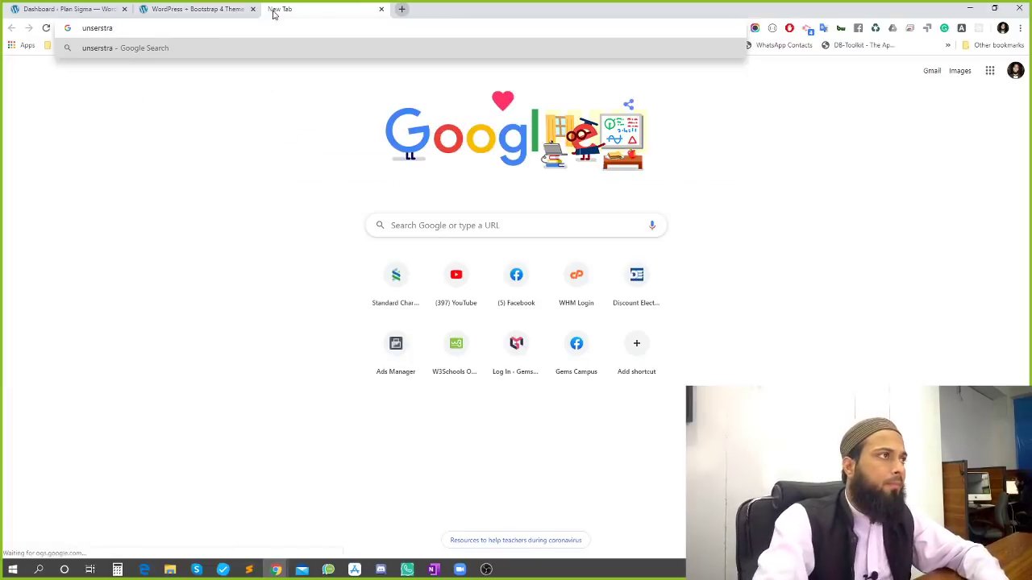
pyautogui.press('BackSpace')
pyautogui.press('BackSpace')
pyautogui.press('BackSpace')
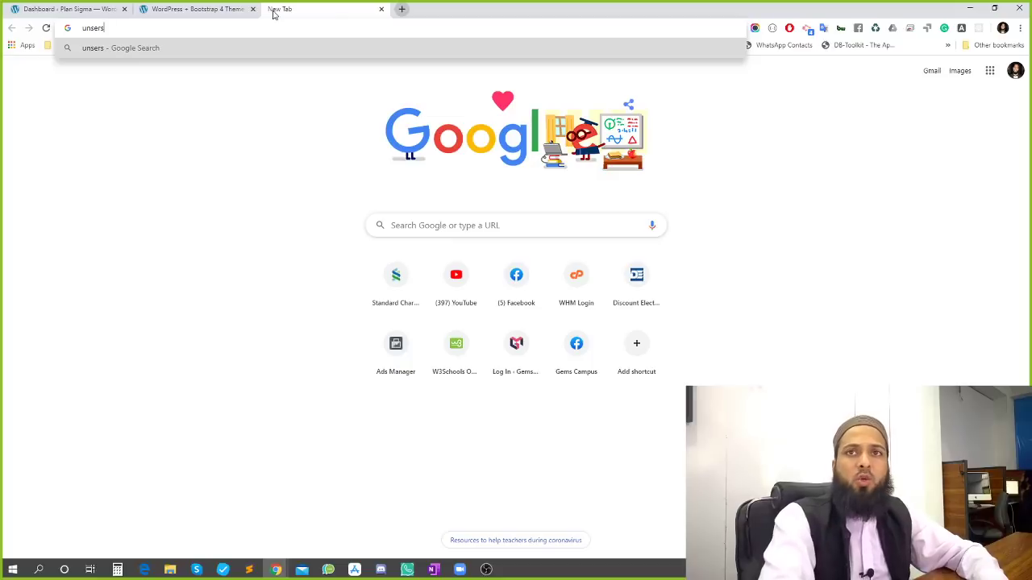
pyautogui.press('Down')
pyautogui.press('Return')
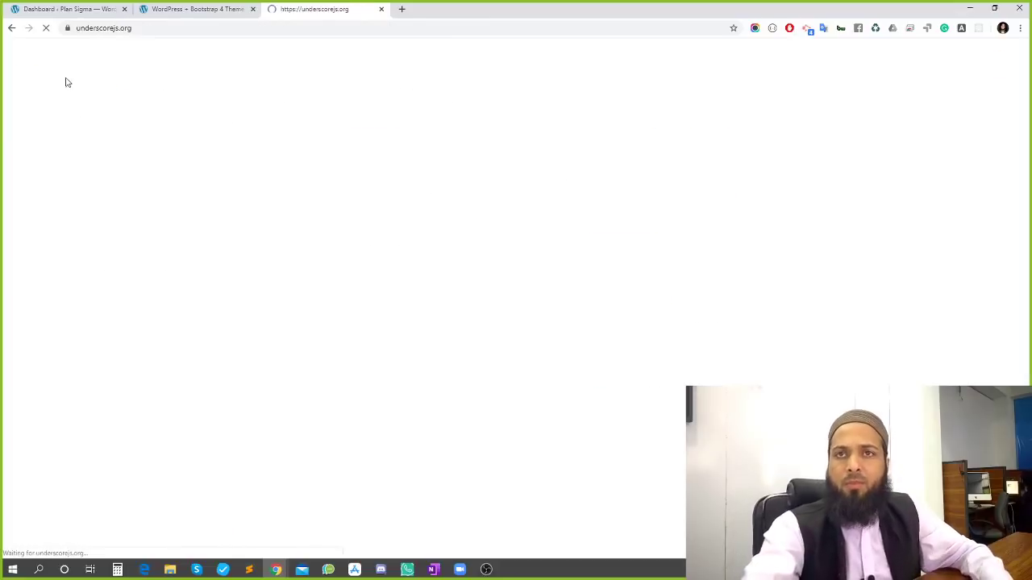
pyautogui.hotkey('alt', 'Left')
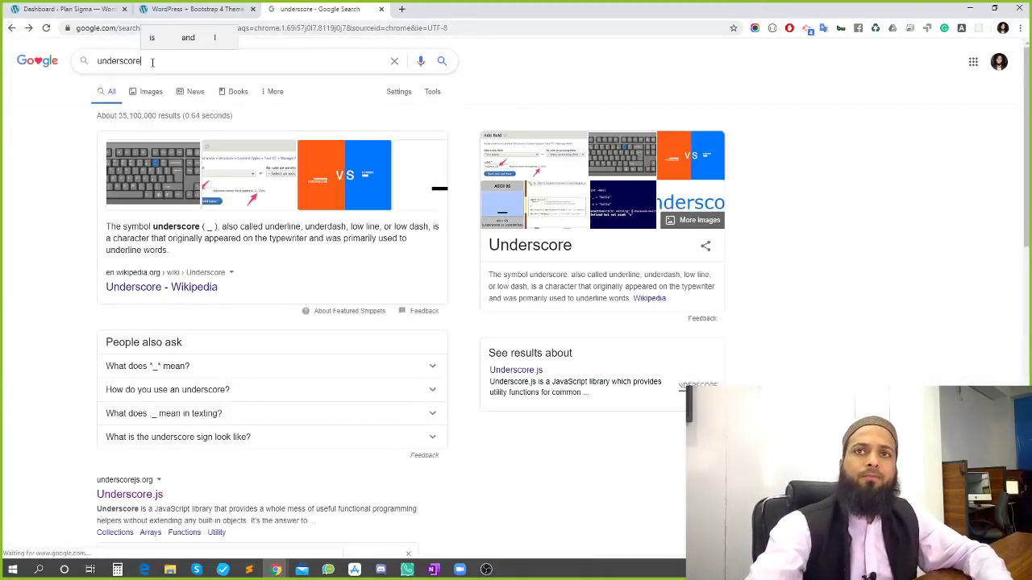
pyautogui.write('wordpress')
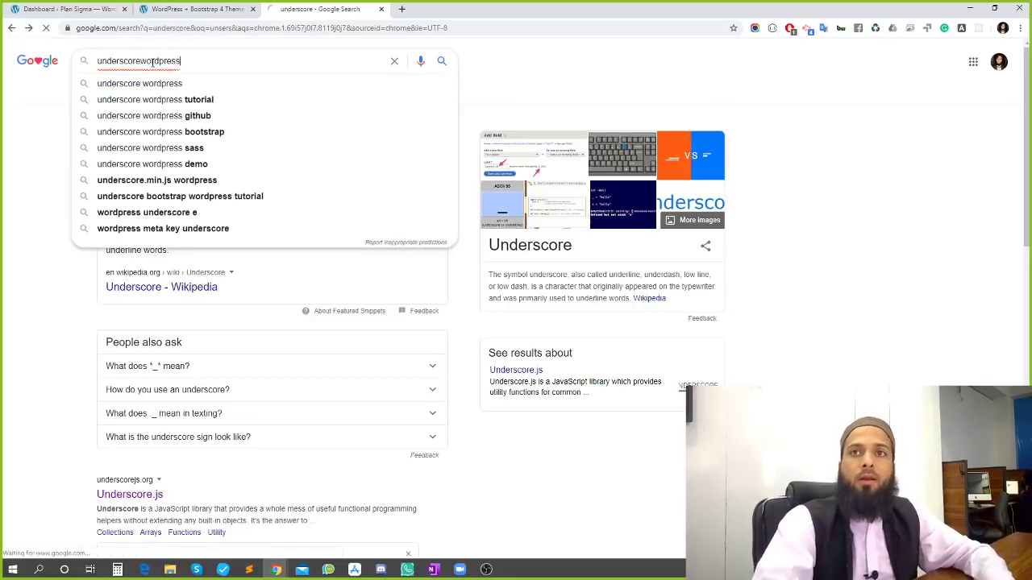
pyautogui.press('Return')
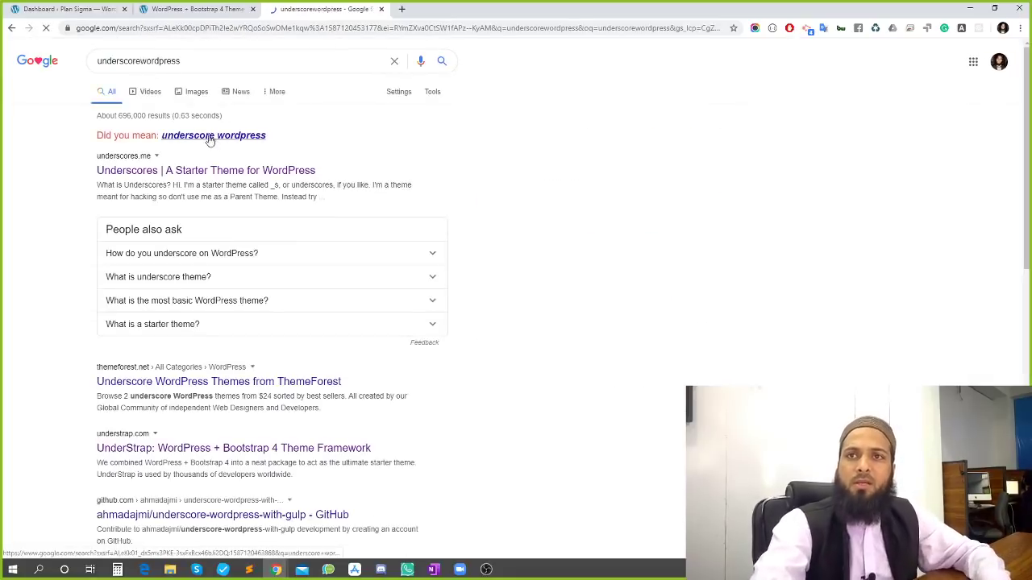
pyautogui.click(151, 176)
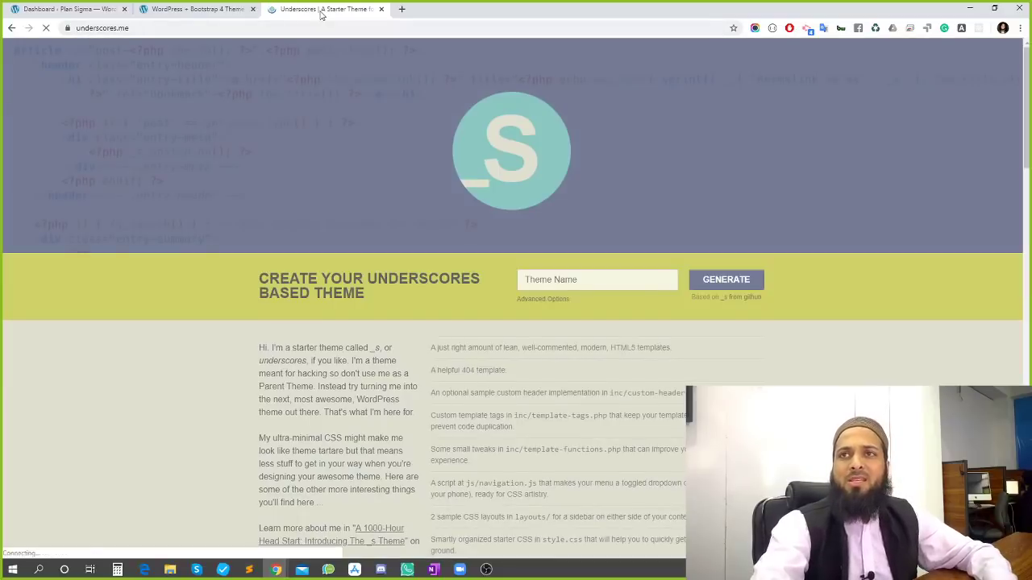
# Enter plan_sigma as the theme name
pyautogui.click(558, 282)
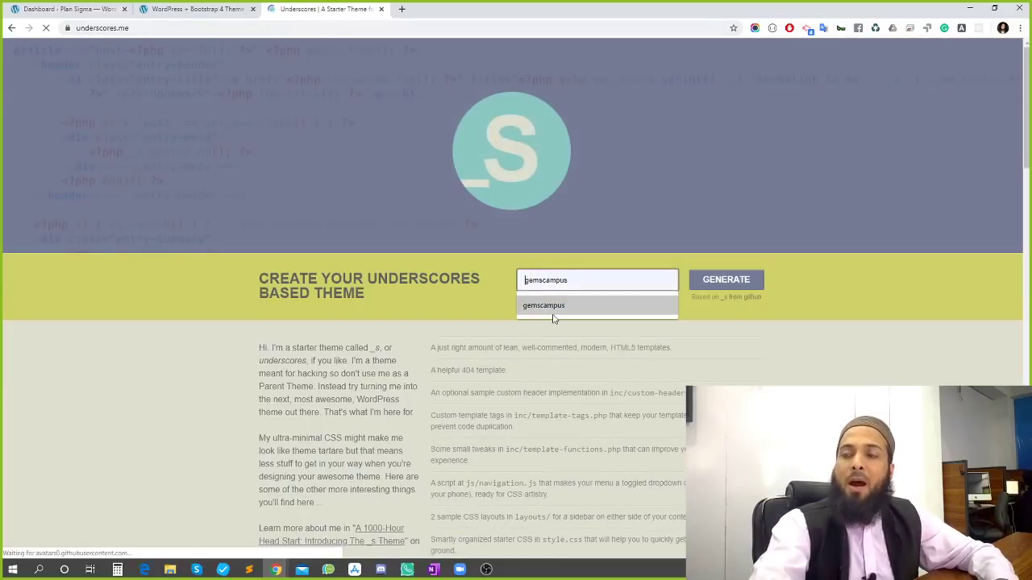
pyautogui.click(474, 284)
pyautogui.click(544, 283)
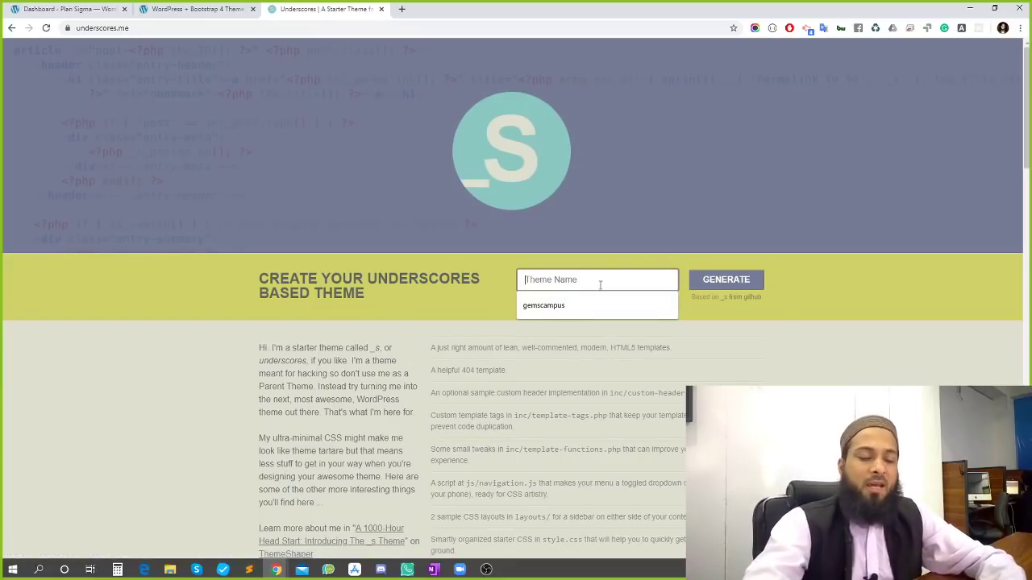
pyautogui.write('plansigma')
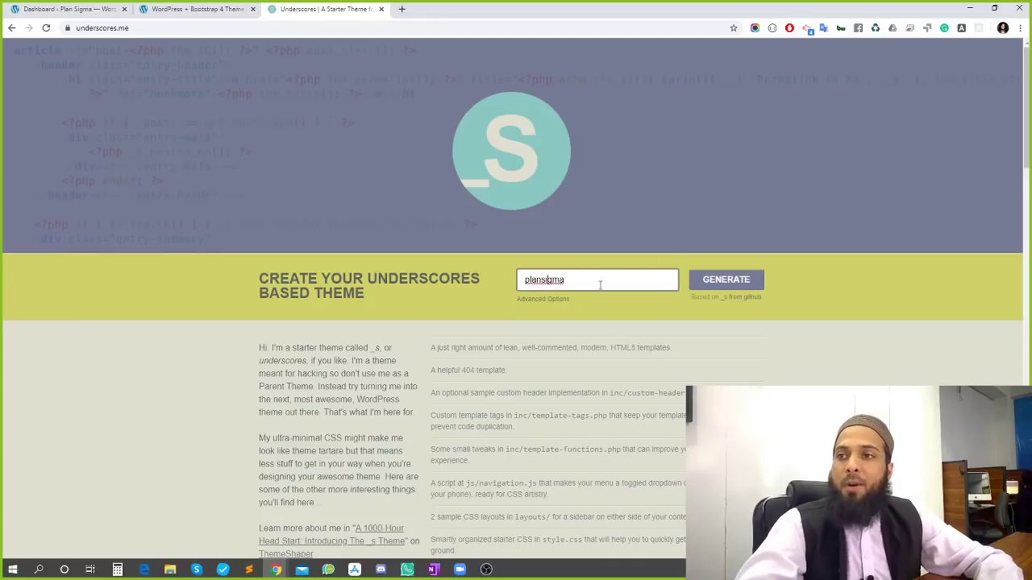
pyautogui.write('_')
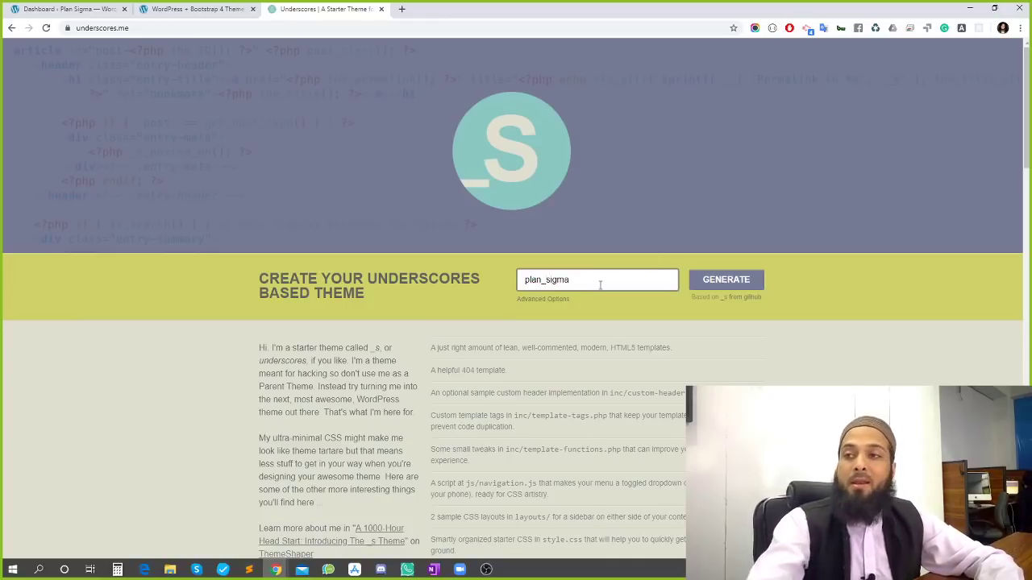
pyautogui.press('BackSpace')
pyautogui.write('_')
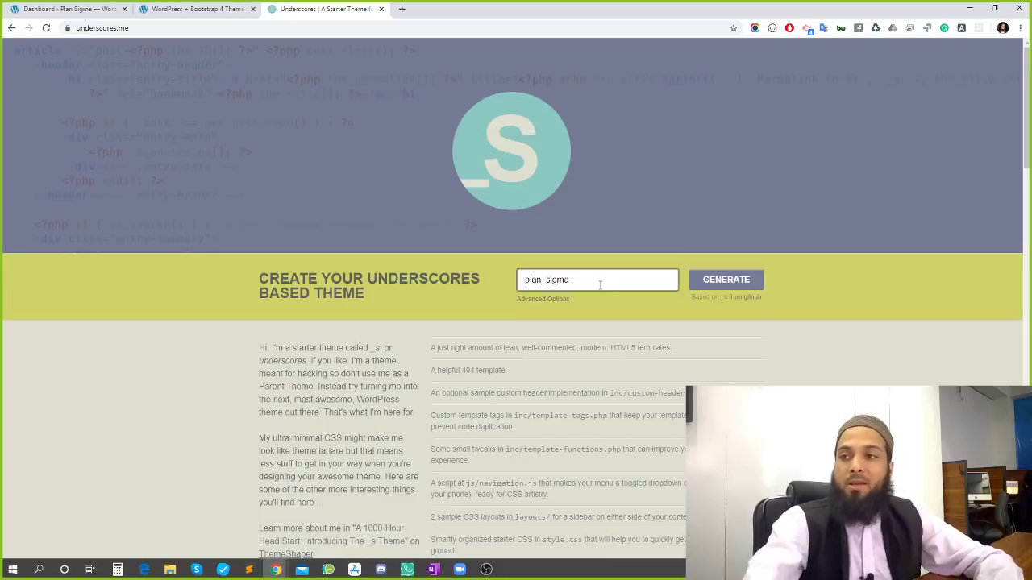
# Fill advanced options: slug plansigma, author xwt, URI xwt.co, description 'some description', WooCommerce off
pyautogui.click(554, 299)
pyautogui.click(567, 304)
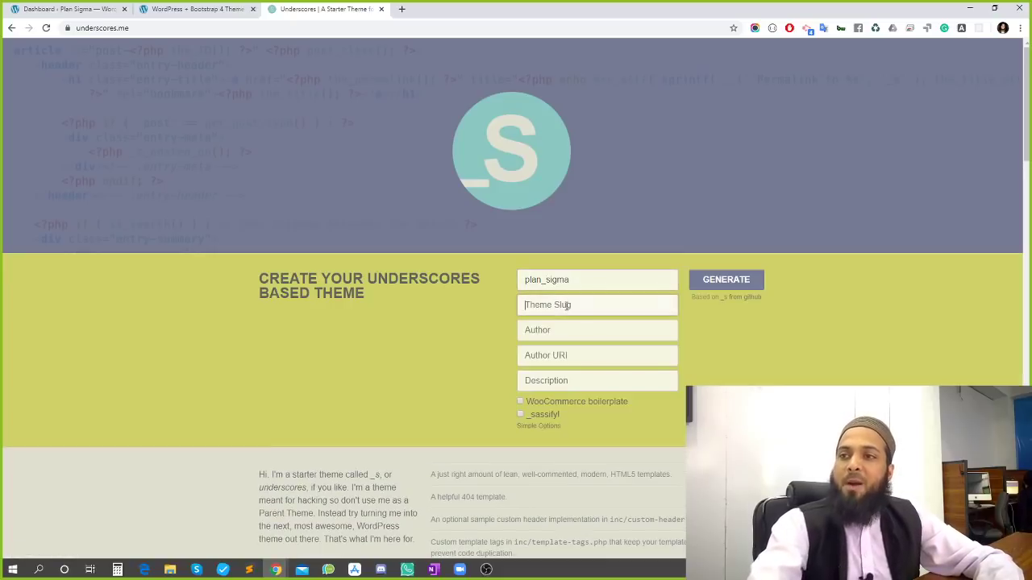
pyautogui.write('plansi')
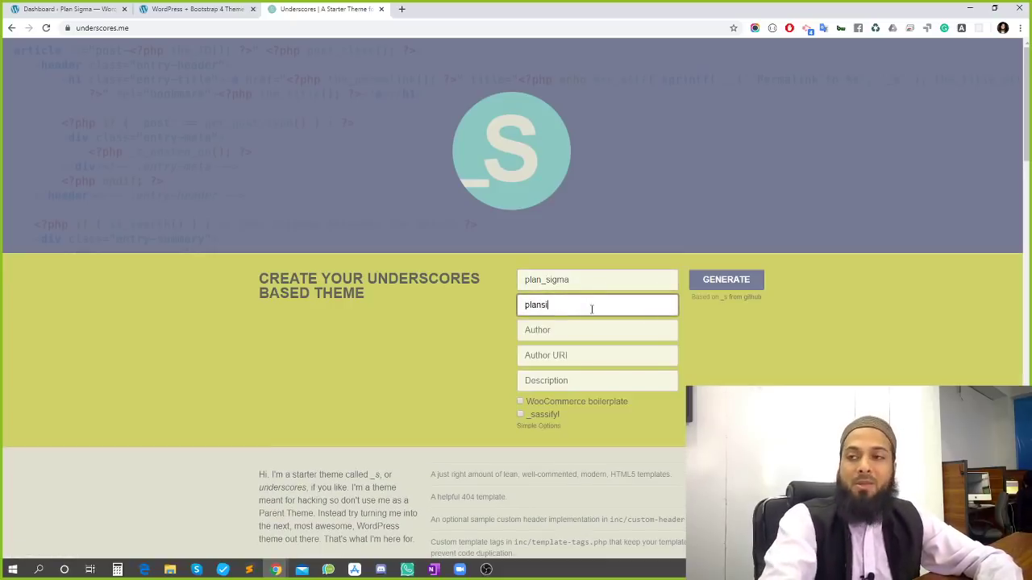
pyautogui.write('gma')
pyautogui.press('Tab')
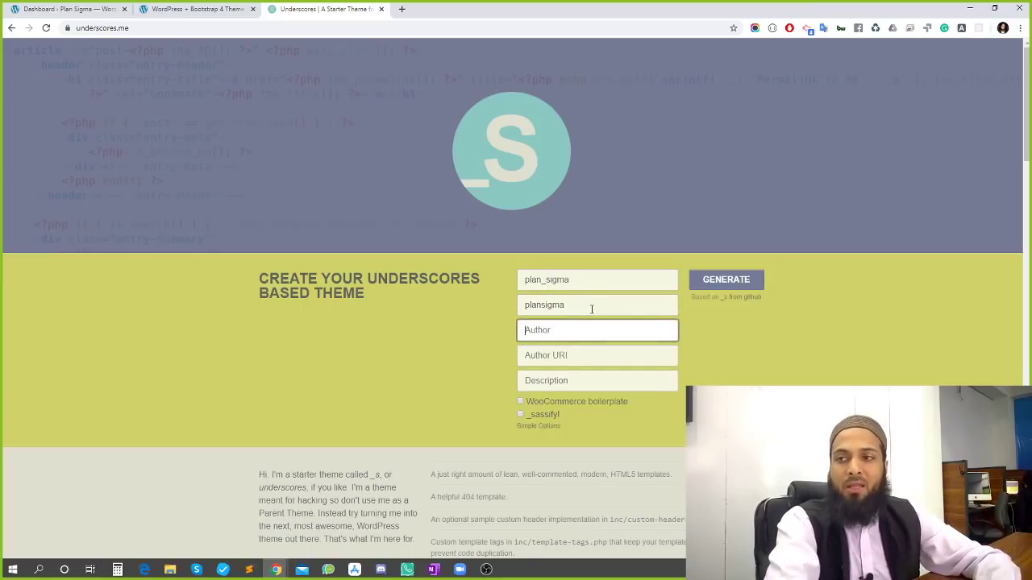
pyautogui.write('xwf')
pyautogui.click(582, 355)
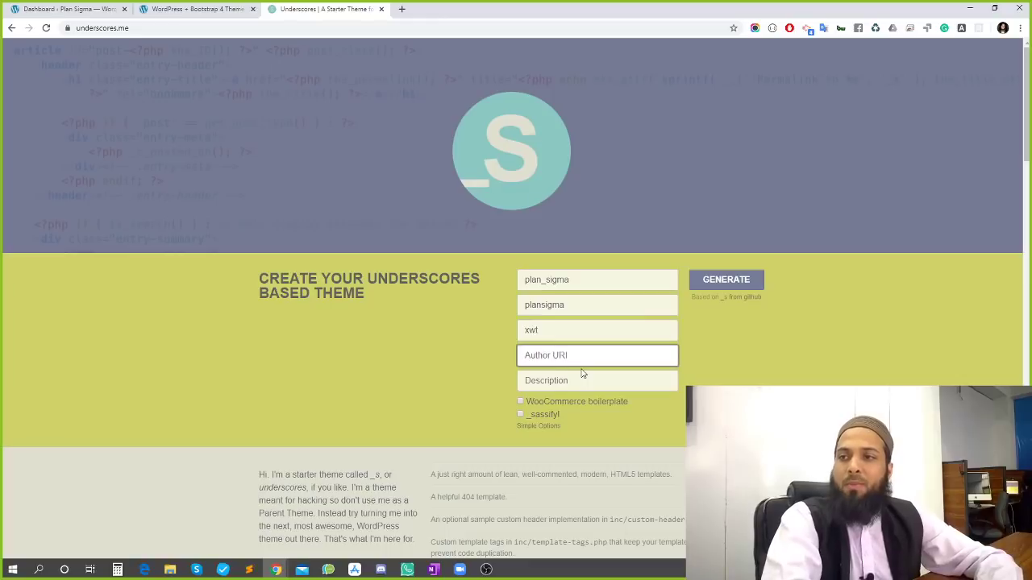
pyautogui.write('xwt.co')
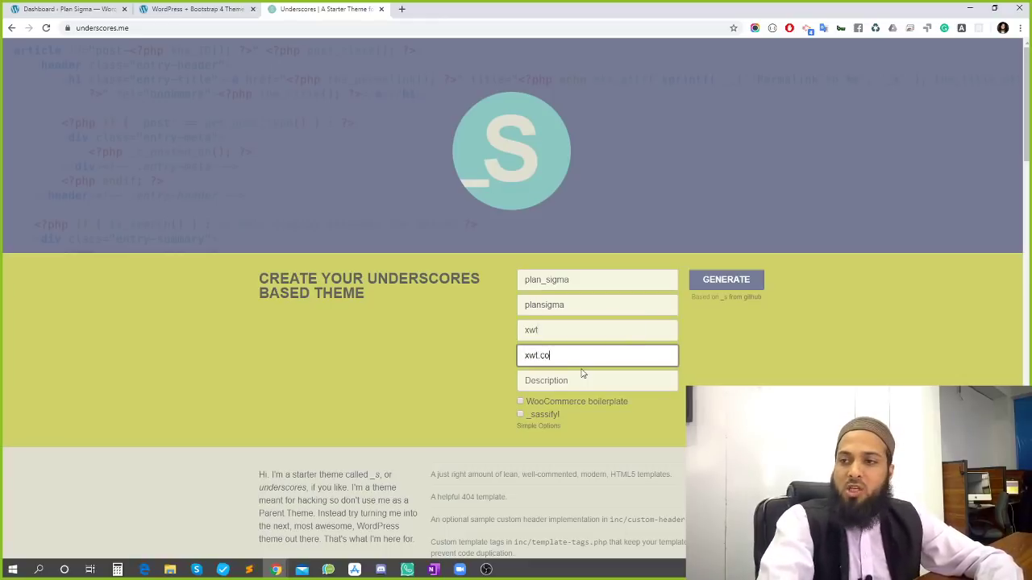
pyautogui.click(583, 373)
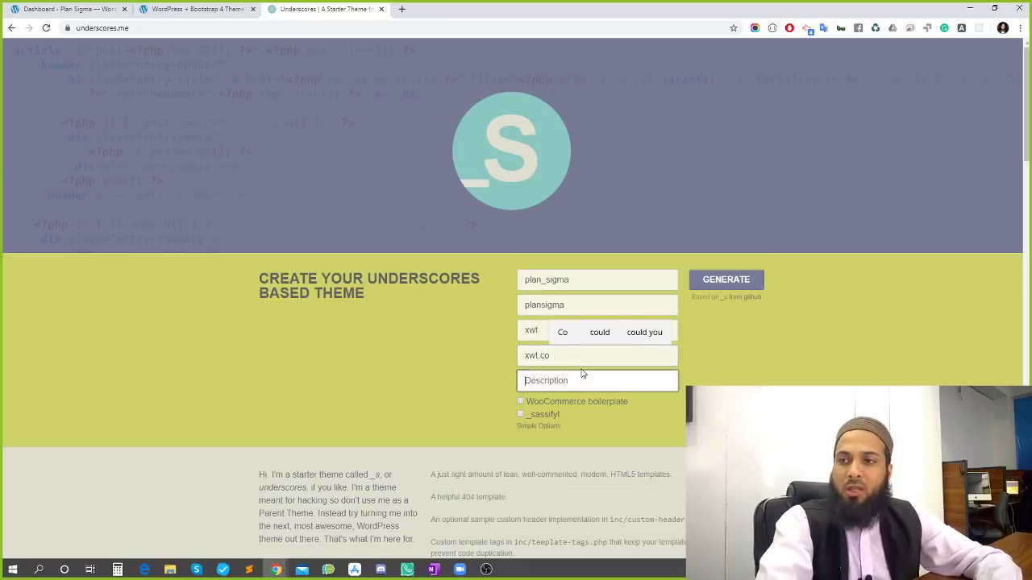
pyautogui.write('some de')
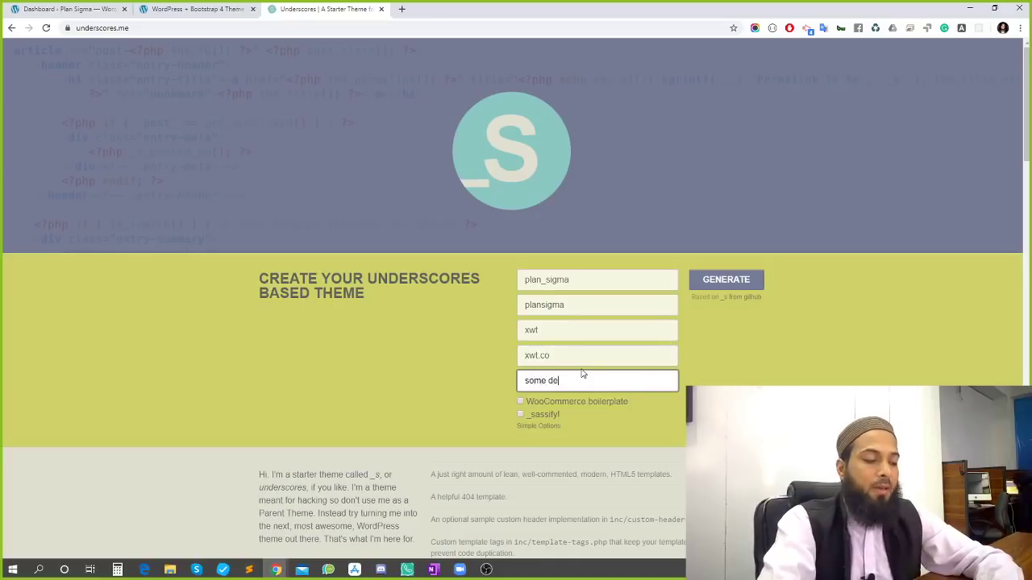
pyautogui.write('scri')
pyautogui.press('BackSpace')
pyautogui.press('BackSpace')
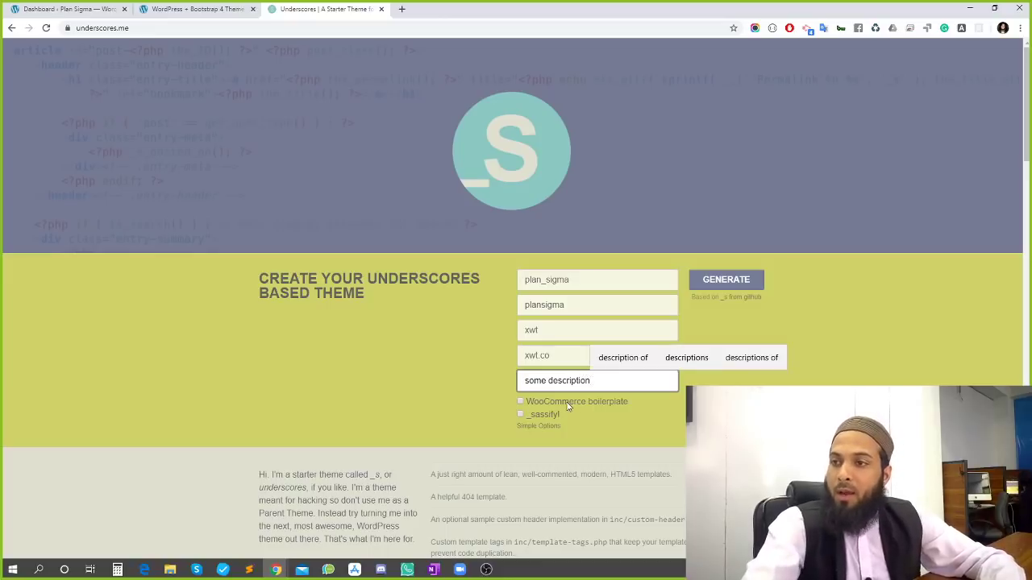
pyautogui.click(566, 404)
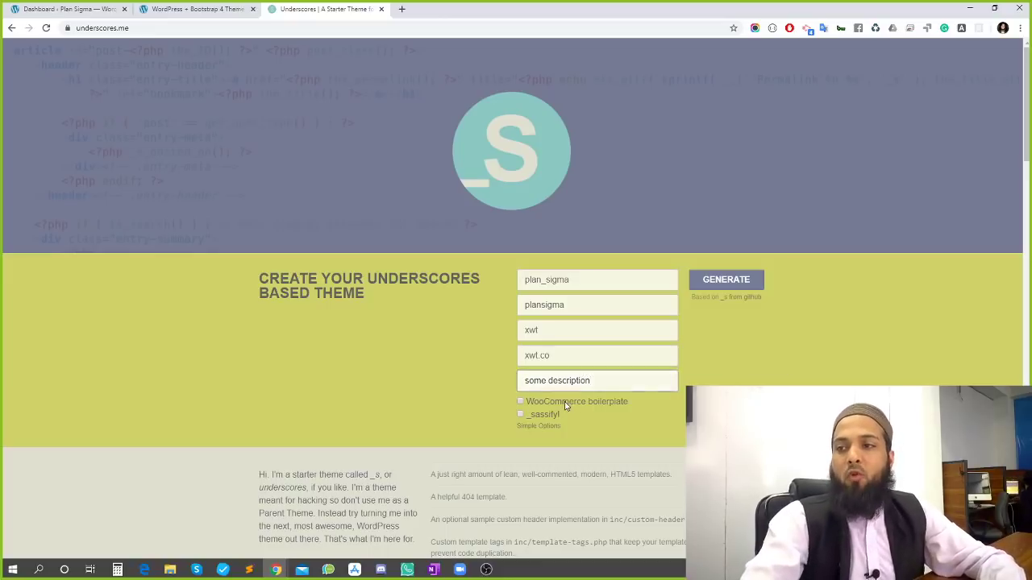
pyautogui.click(521, 403)
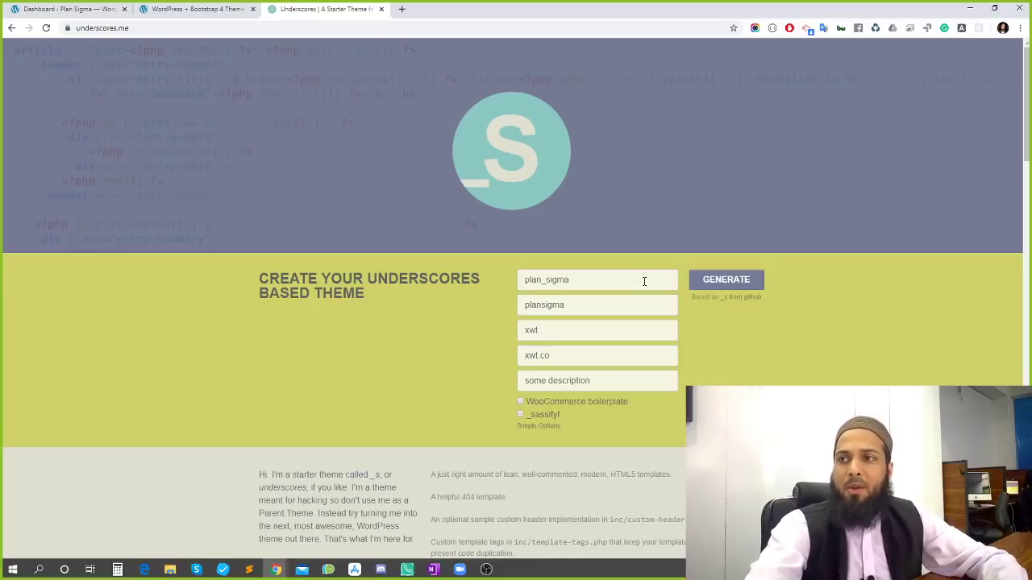
# Generate the theme, save plansigma.zip to the Desktop, and return to the Plan Sigma dashboard
pyautogui.click(722, 287)
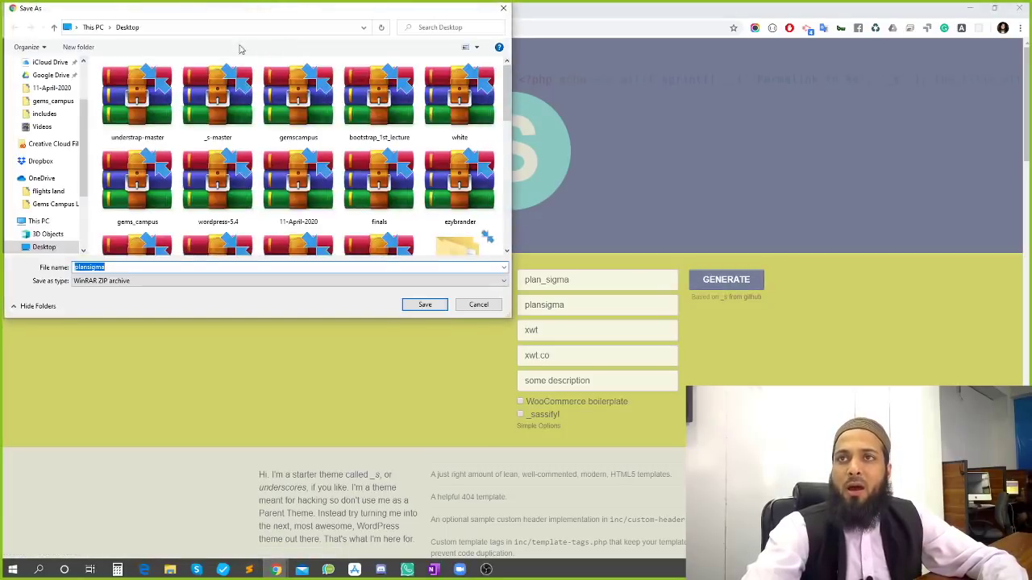
pyautogui.click(433, 307)
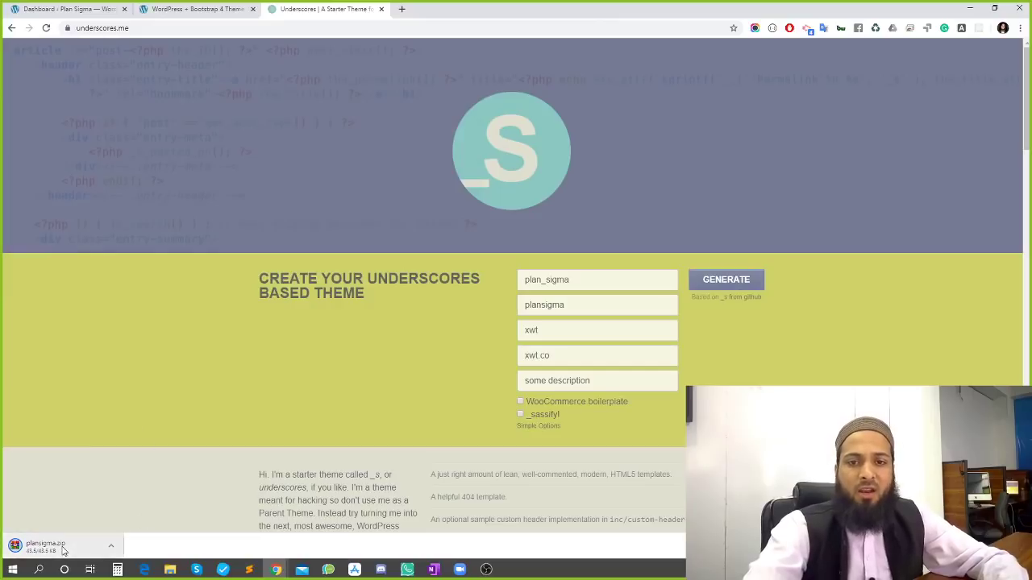
pyautogui.click(110, 546)
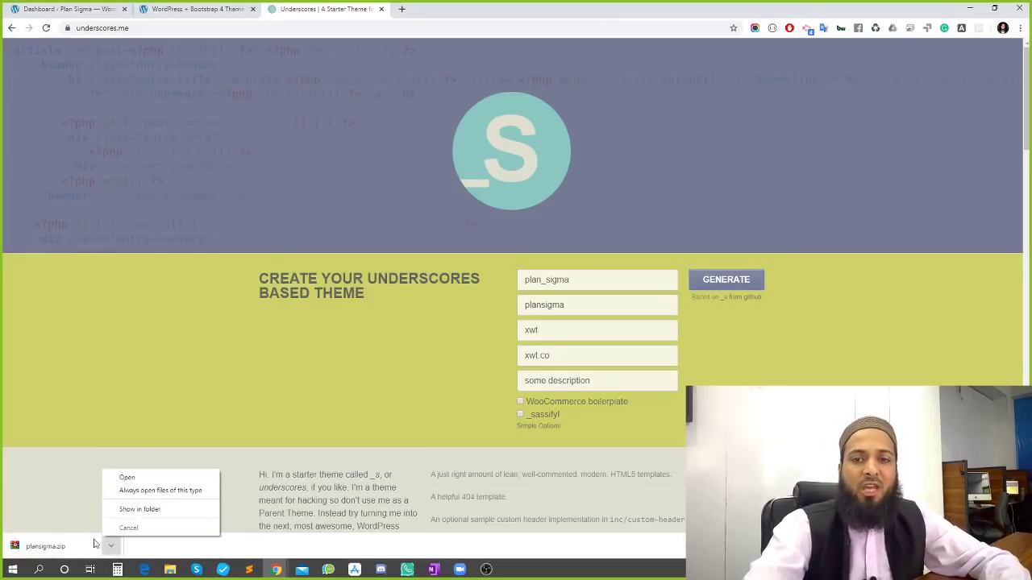
pyautogui.click(188, 9)
pyautogui.click(46, 8)
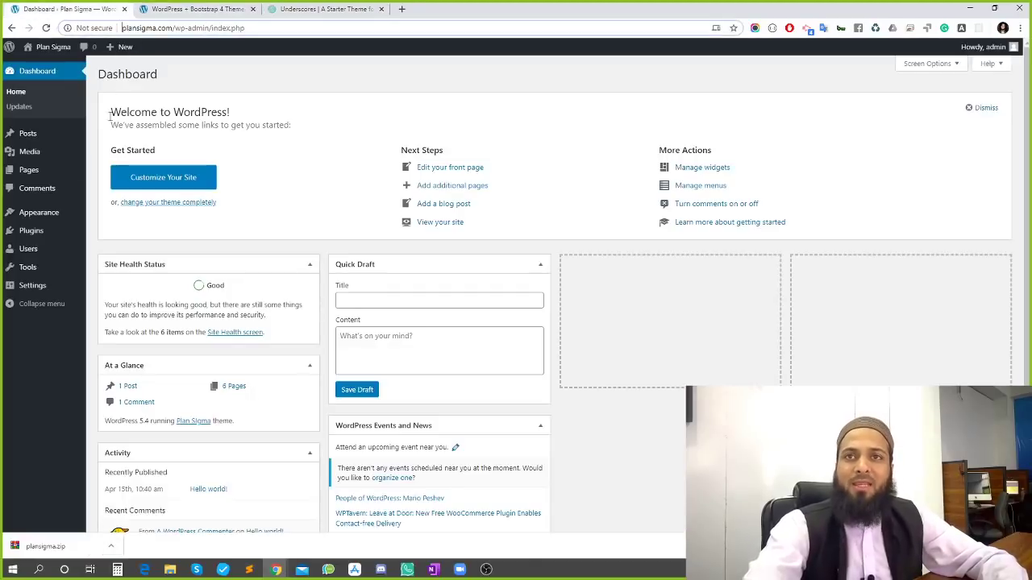
# Upload plansigma.zip under Appearance > Themes > Add New, install it, and activate it
pyautogui.moveTo(42, 212)
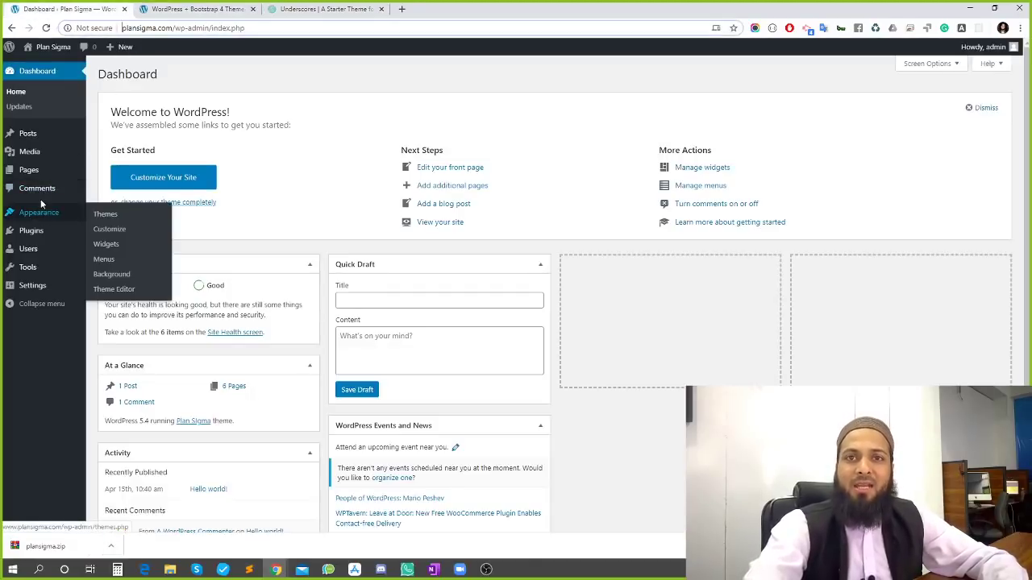
pyautogui.click(108, 216)
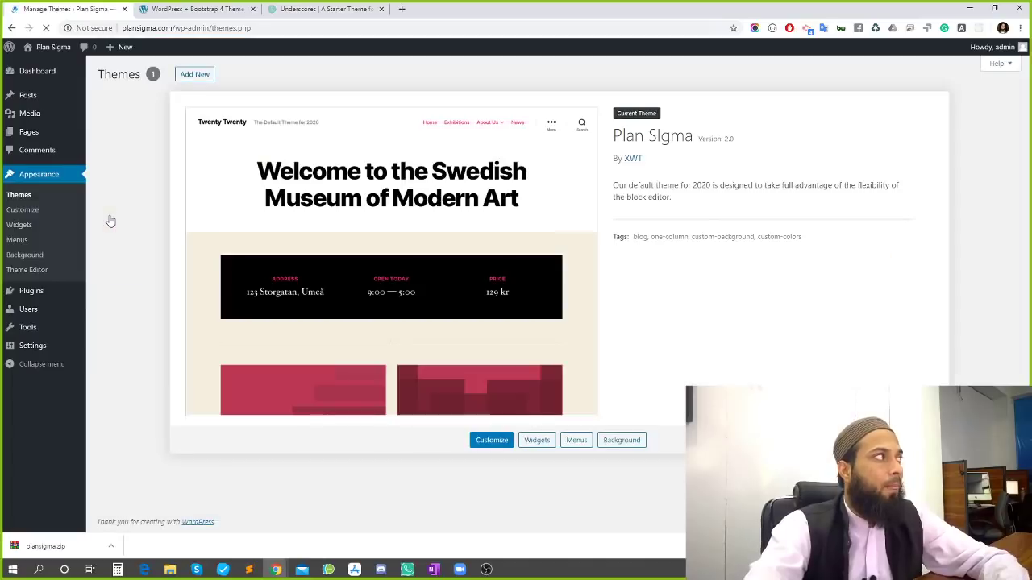
pyautogui.click(193, 74)
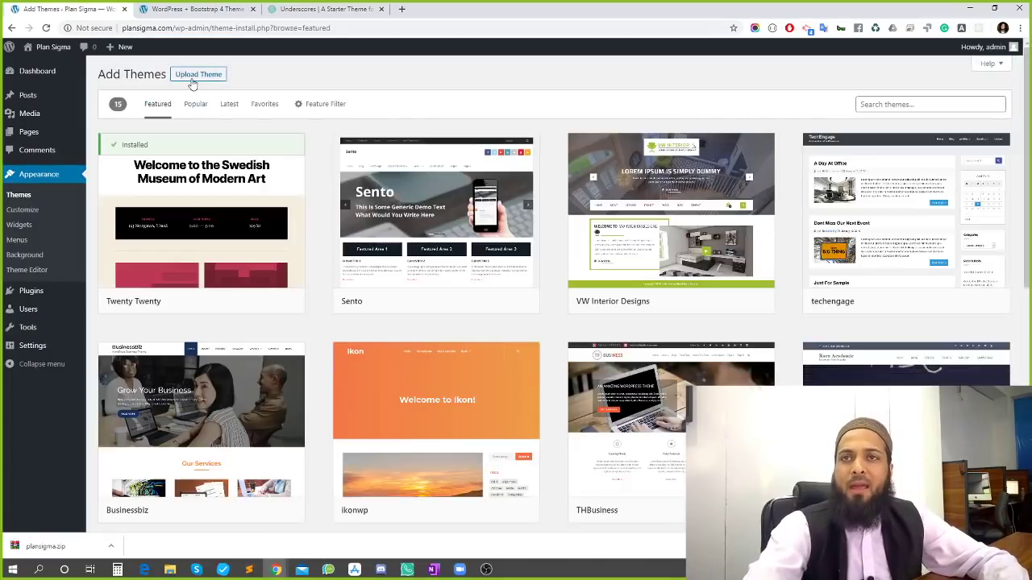
pyautogui.click(198, 75)
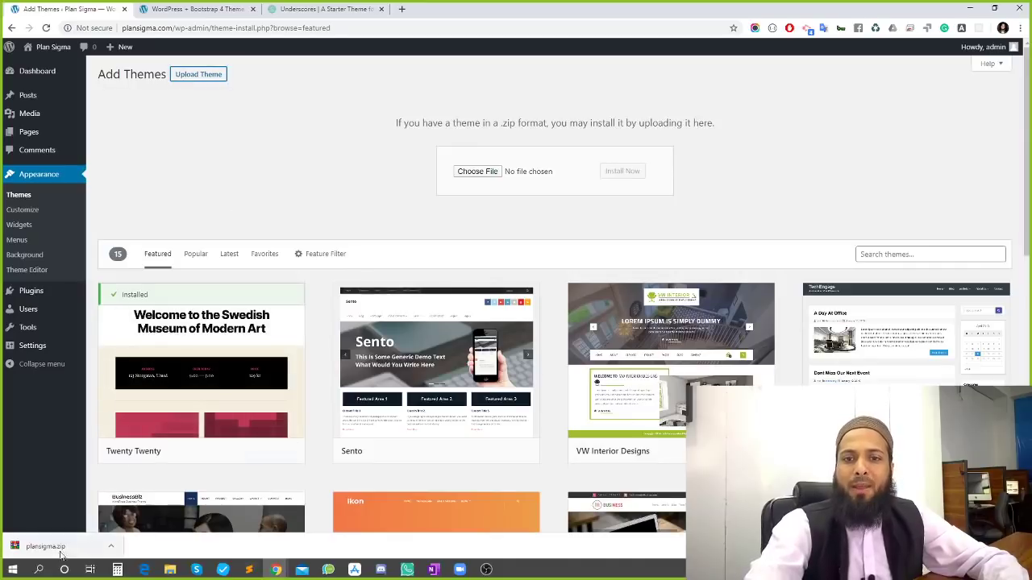
pyautogui.moveTo(371, 358); pyautogui.dragTo(489, 179)
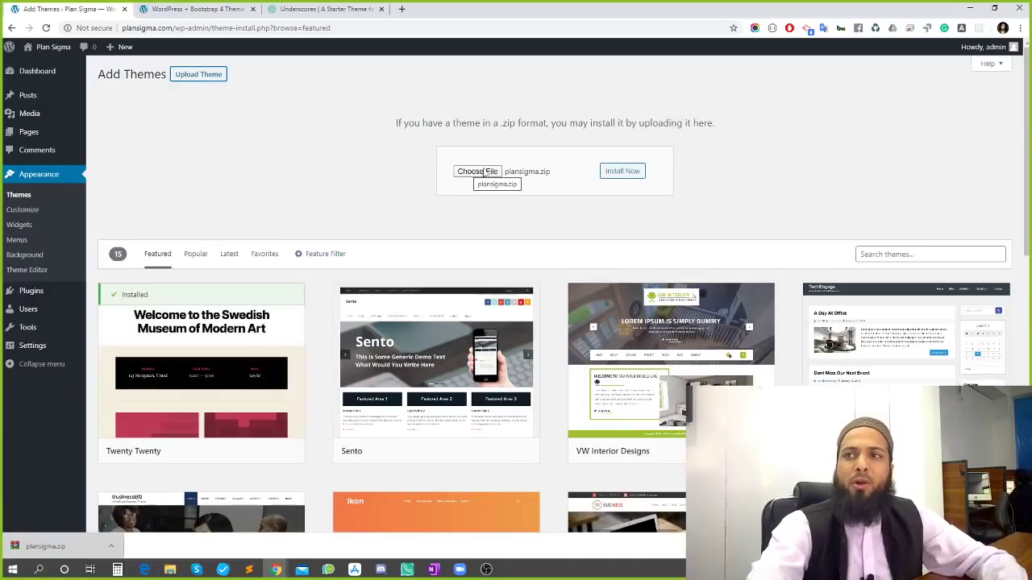
pyautogui.click(618, 171)
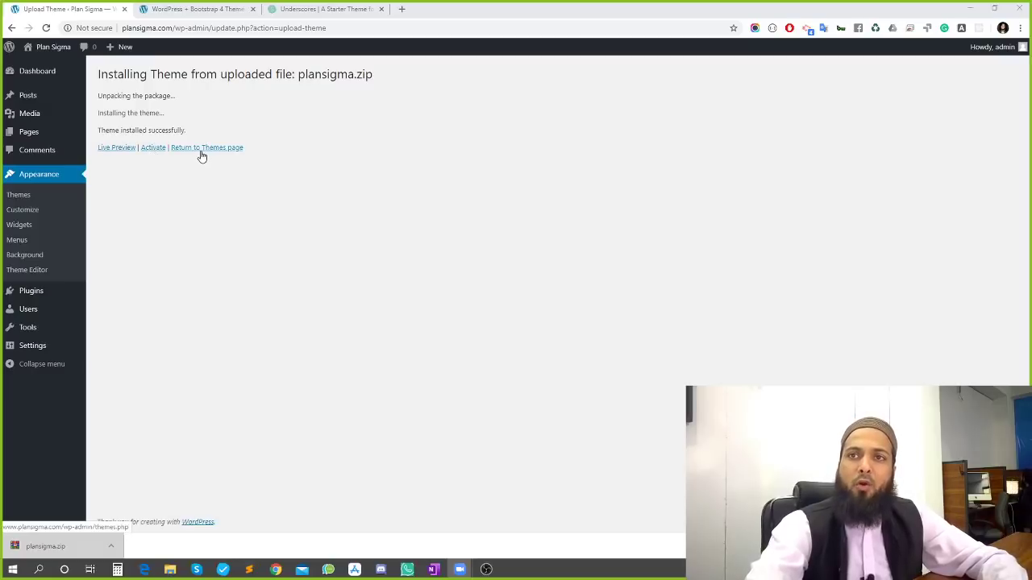
pyautogui.click(150, 152)
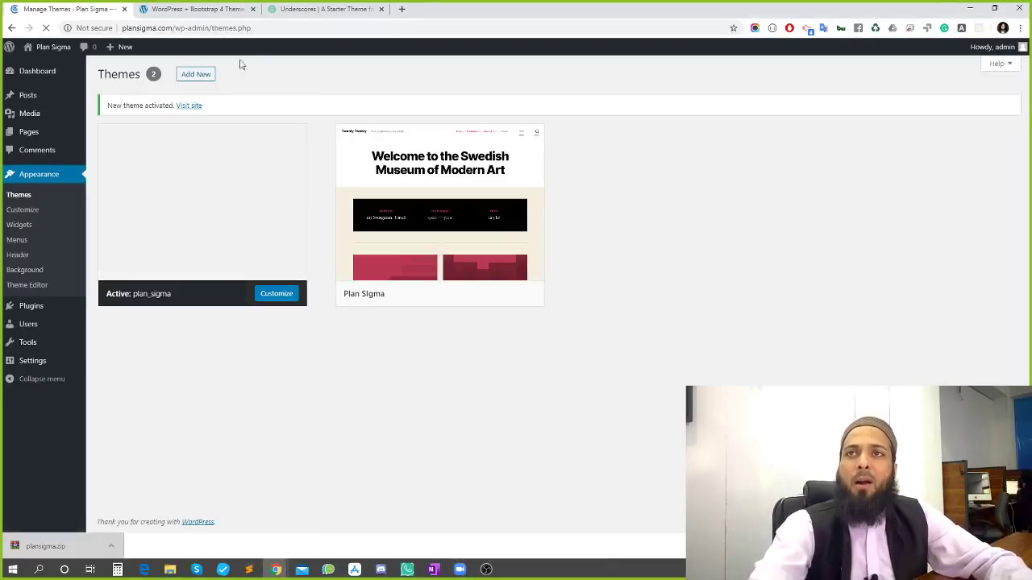
# Review the plan_sigma details (version 1.0.0, author xwt), then show plansigma.zip in its folder
pyautogui.click(326, 8)
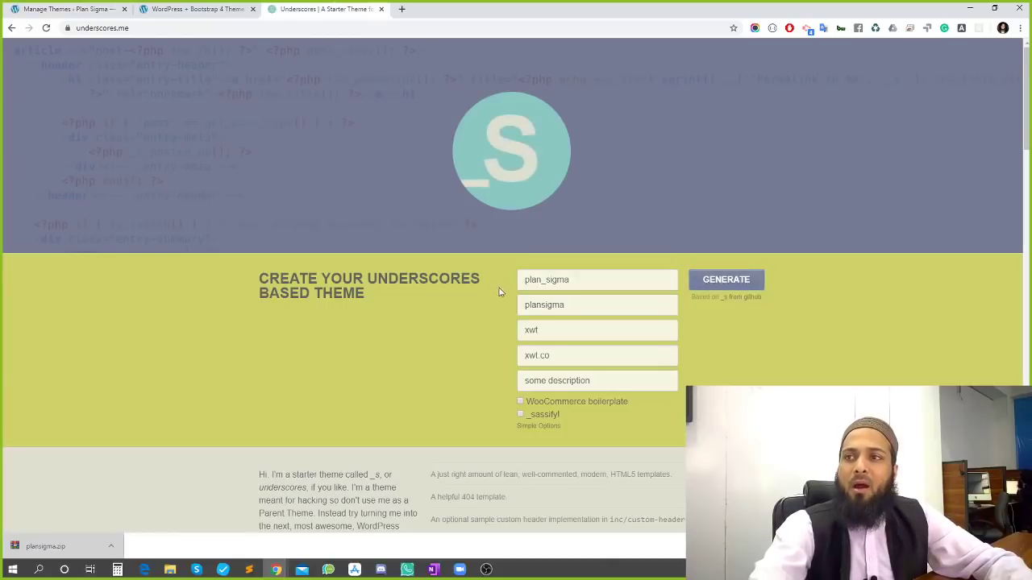
pyautogui.click(54, 11)
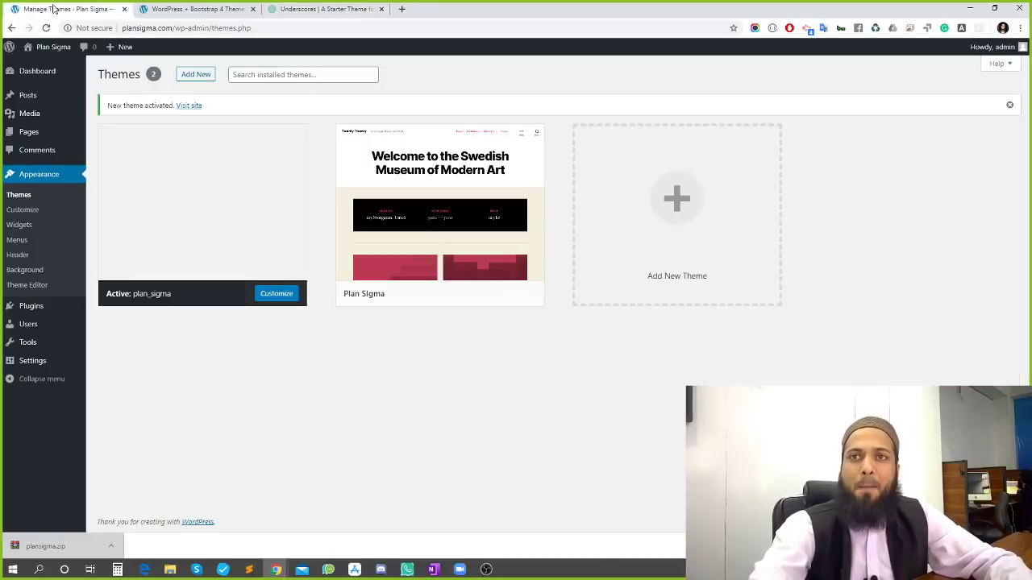
pyautogui.click(199, 203)
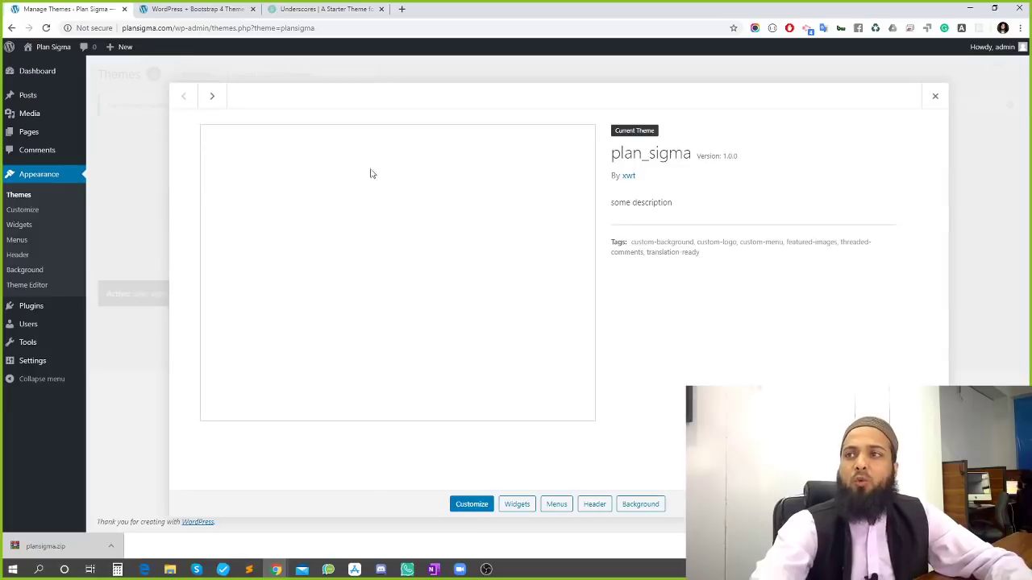
pyautogui.moveTo(611, 156); pyautogui.dragTo(686, 153)
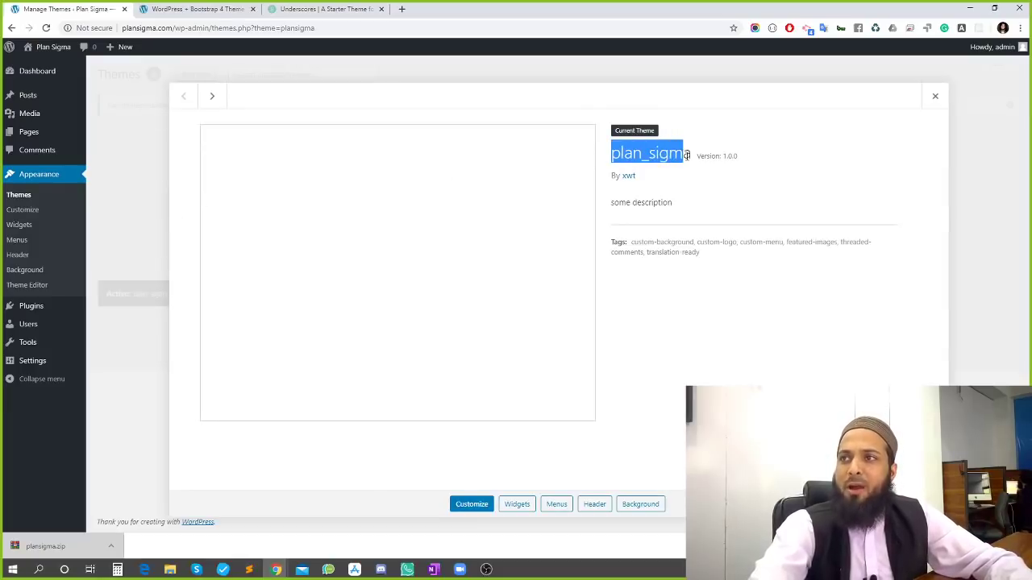
pyautogui.click(641, 177)
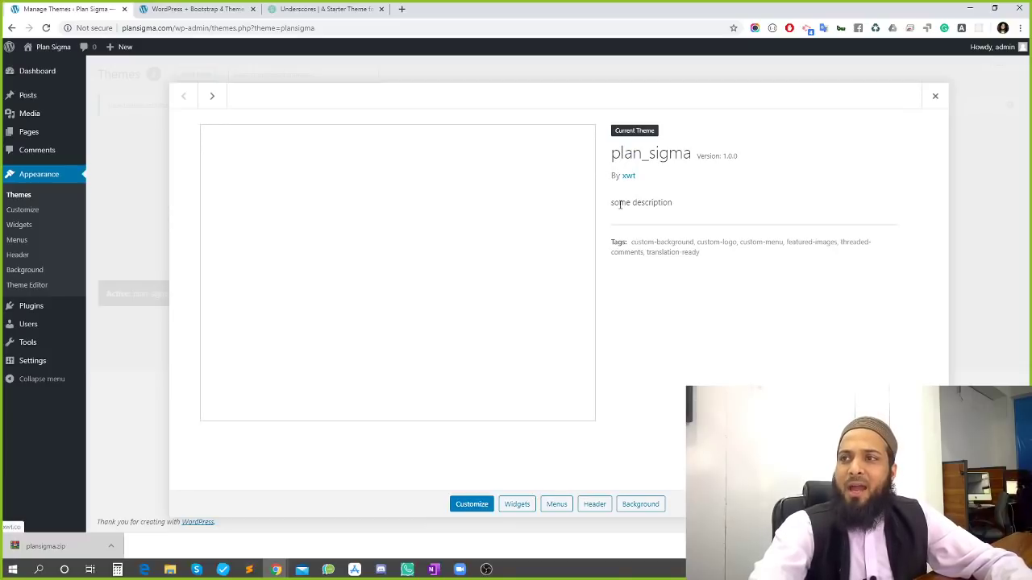
pyautogui.moveTo(620, 204); pyautogui.dragTo(668, 211)
pyautogui.click(665, 204)
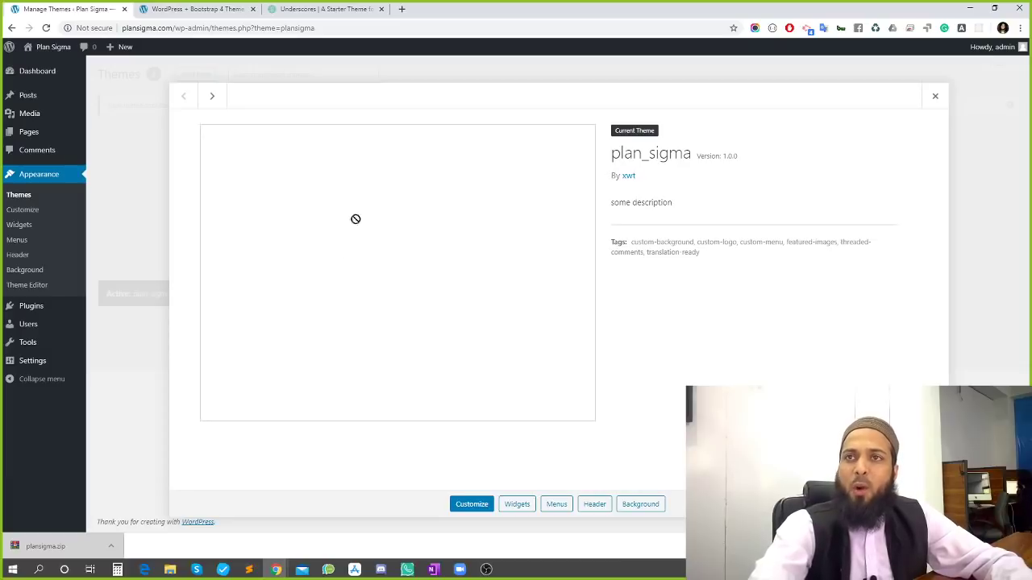
pyautogui.click(111, 545)
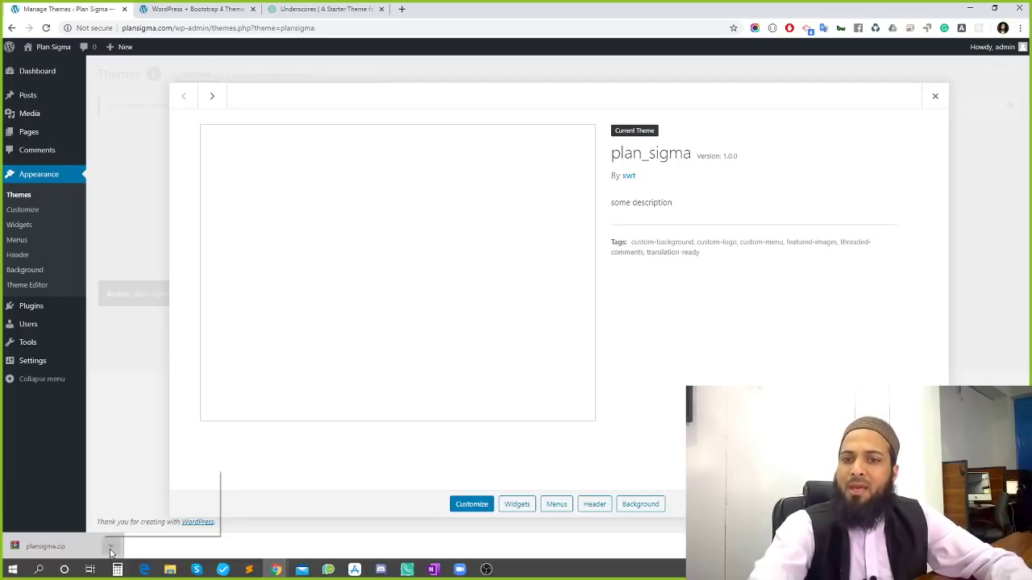
pyautogui.click(139, 510)
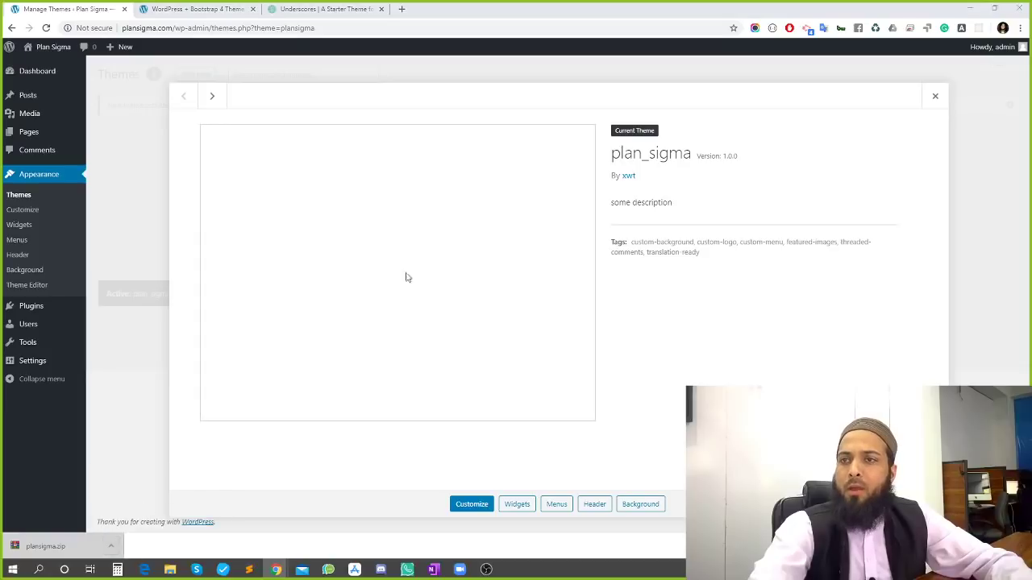
# Find and select the plansigma archive in the Desktop folder and view its extract options
pyautogui.scroll(5, 645, 306)
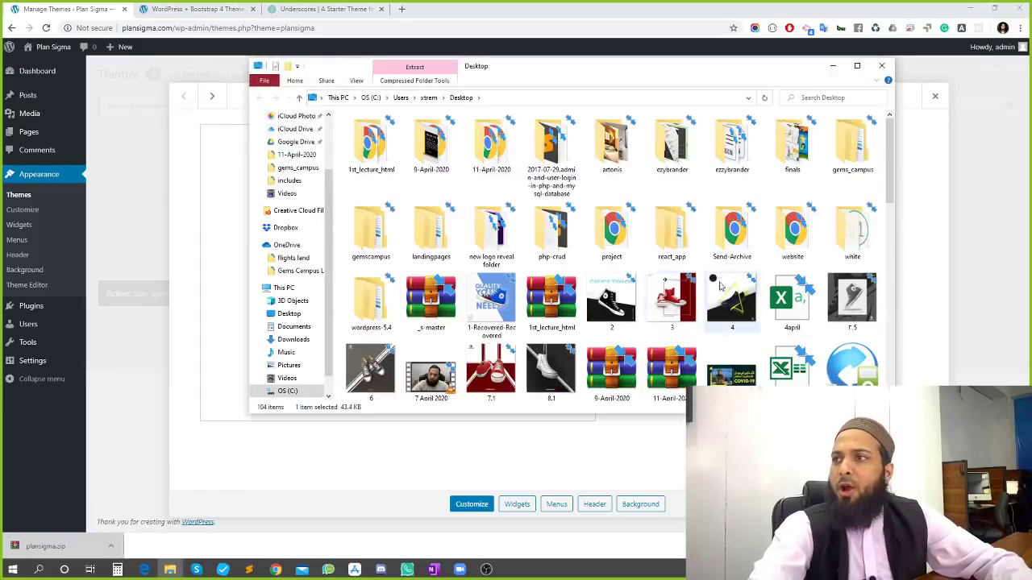
pyautogui.scroll(-5, 539, 302)
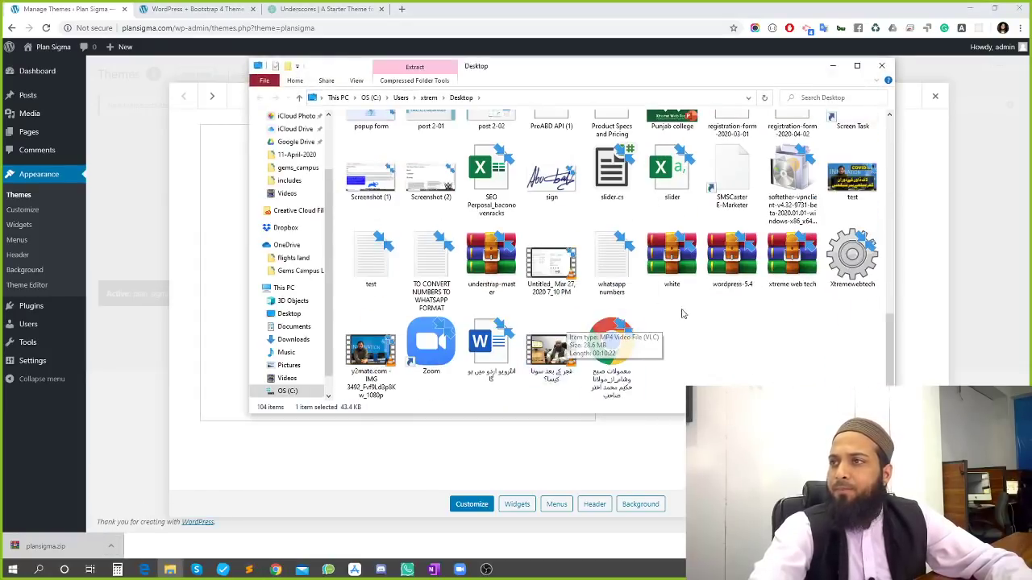
pyautogui.click(666, 266)
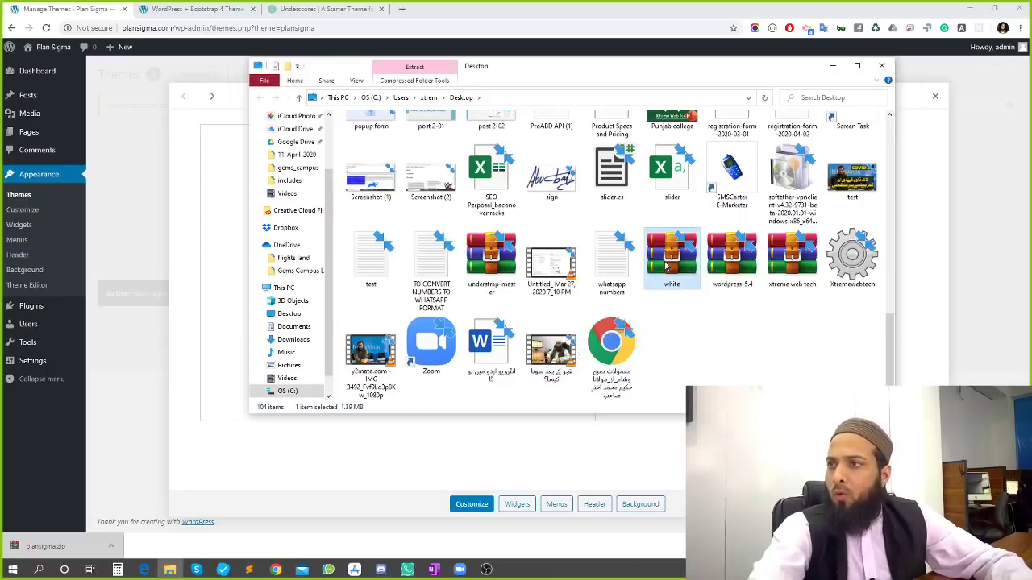
pyautogui.press('p')
pyautogui.press('p')
pyautogui.press('p')
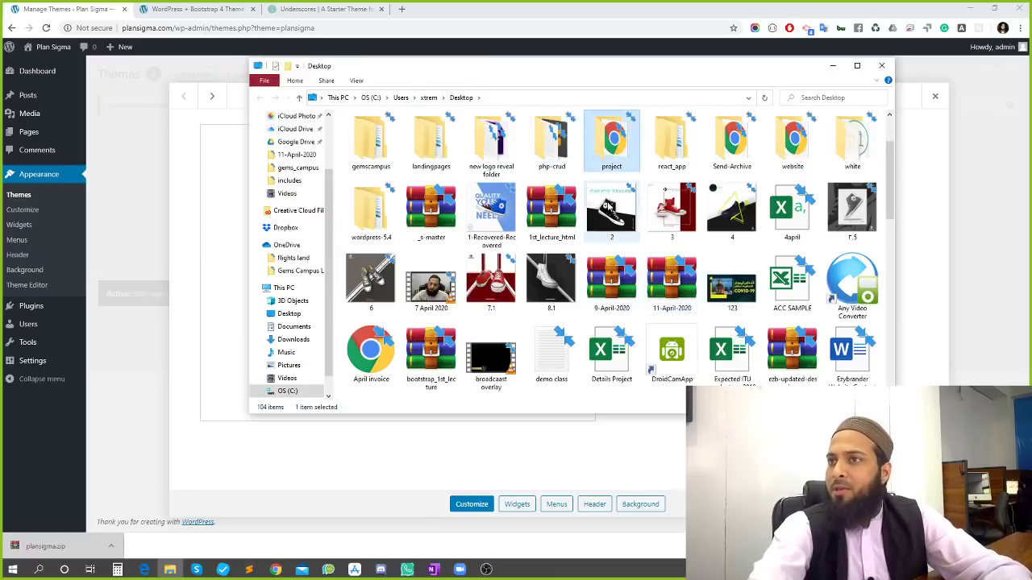
pyautogui.click(851, 139)
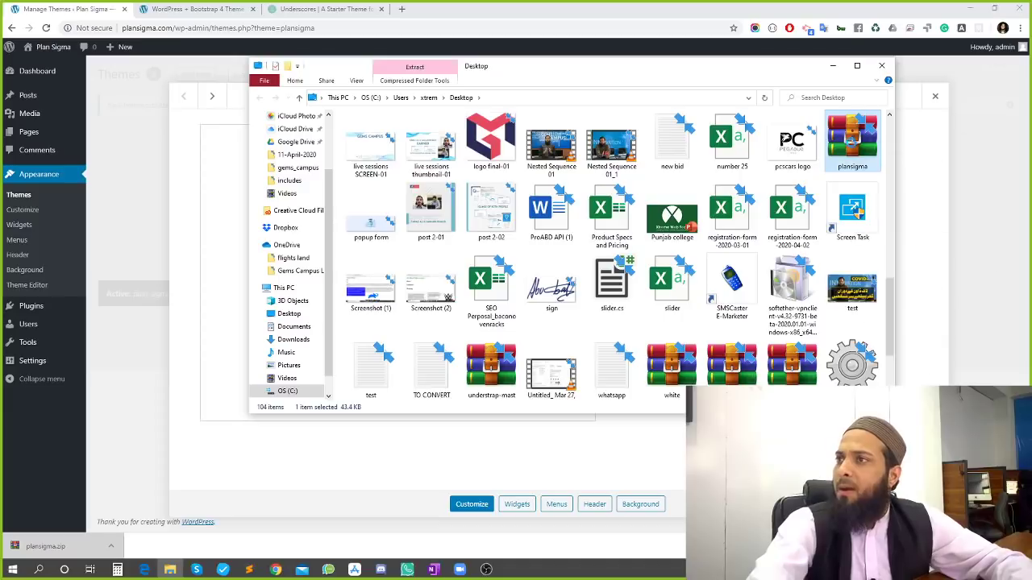
pyautogui.rightClick(852, 140)
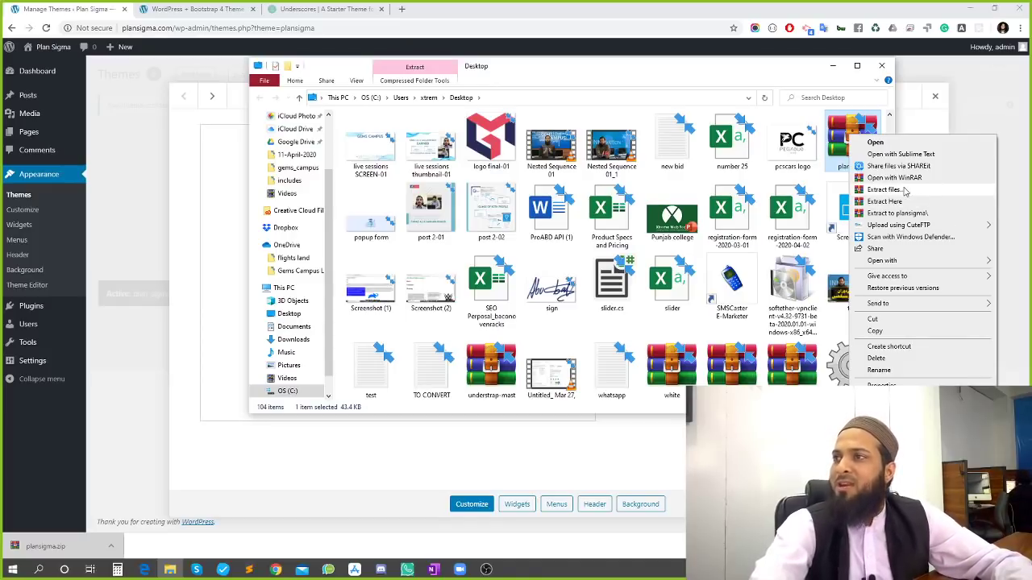
pyautogui.click(323, 9)
# Scroll through the underscores.me contributors section, then bring the File Explorer Desktop window forward
pyautogui.scroll(-3, 379, 240)
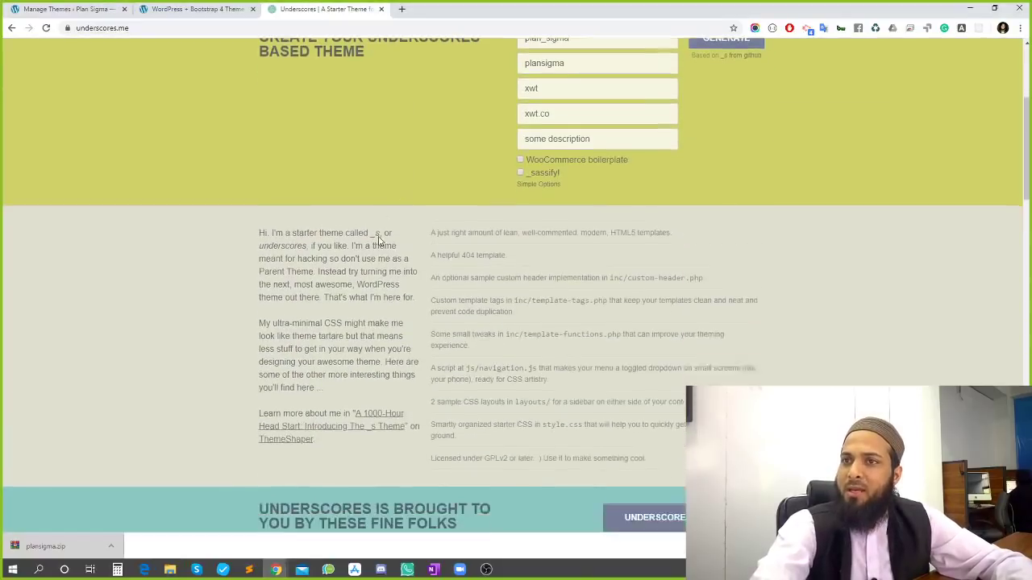
pyautogui.scroll(-4, 379, 240)
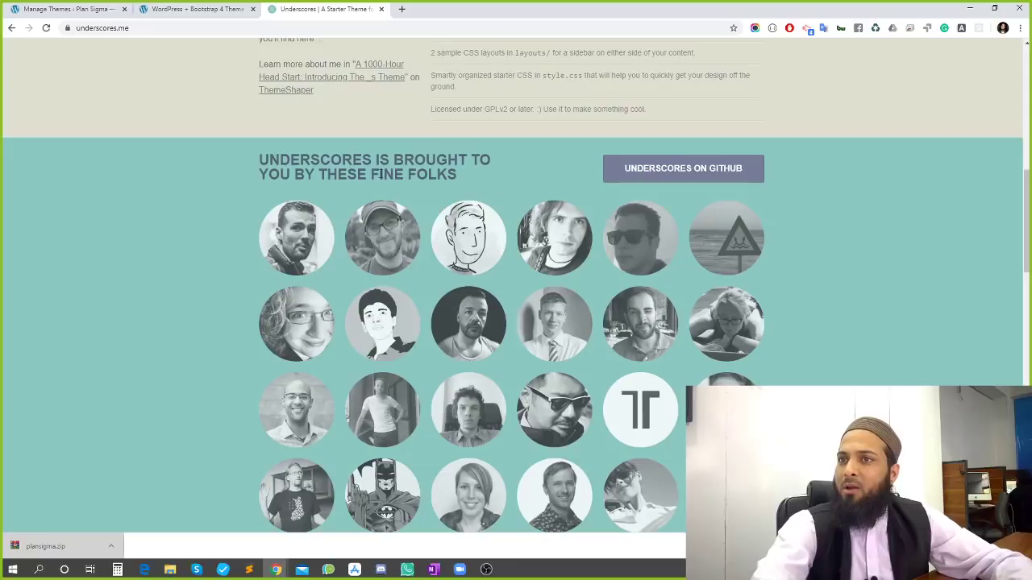
pyautogui.scroll(-10, 379, 173)
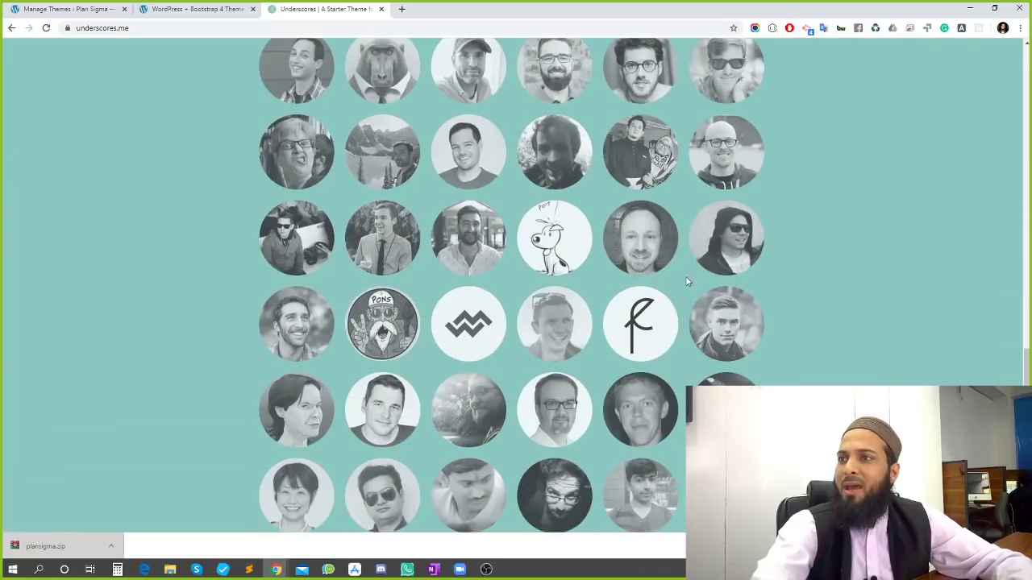
pyautogui.scroll(-4, 683, 263)
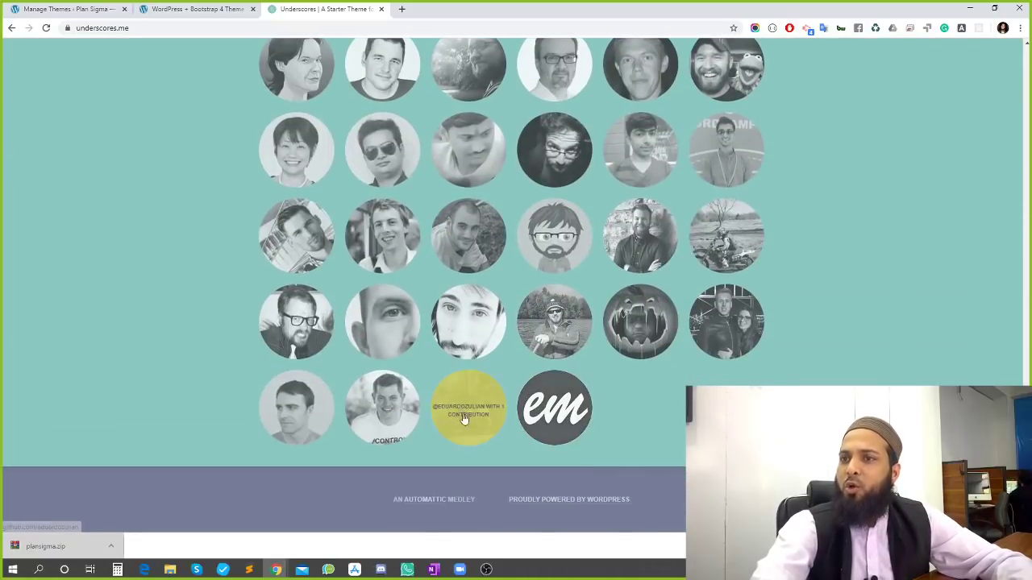
pyautogui.scroll(10, 611, 360)
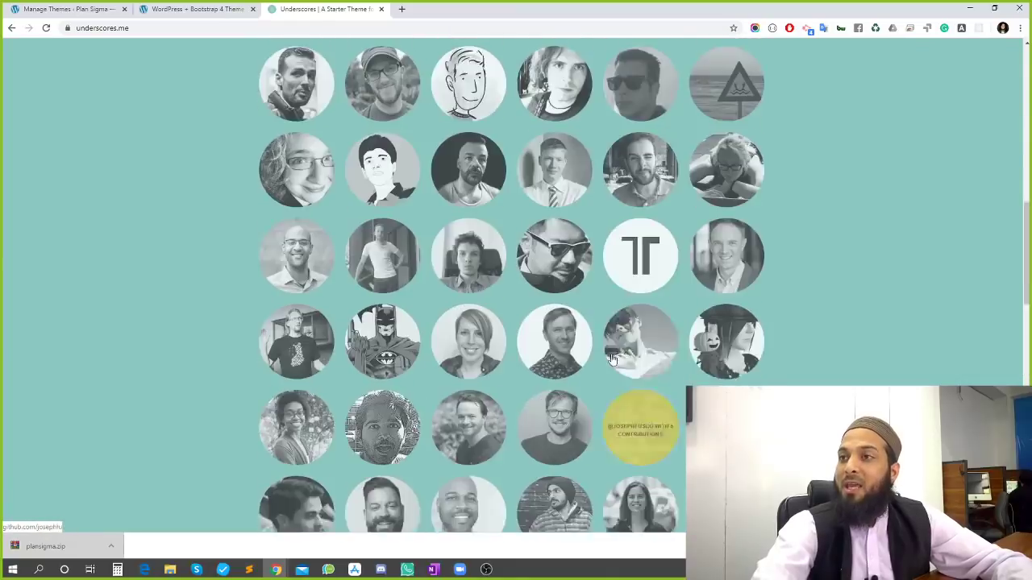
pyautogui.scroll(11, 613, 359)
pyautogui.hotkey('alt', 'Tab')
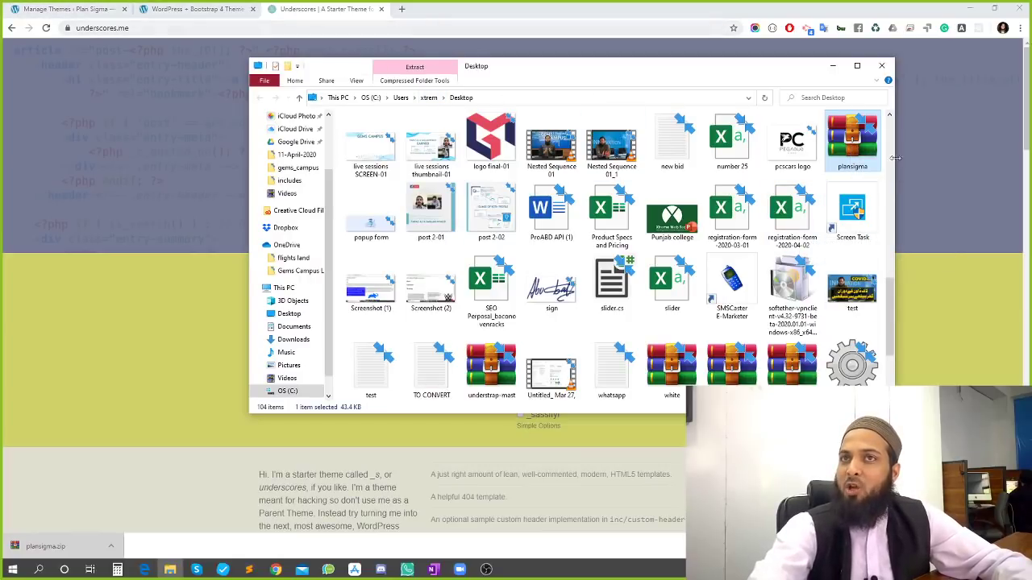
# Extract the plansigma archive and open the plansigma > plansigma theme folder
pyautogui.rightClick(847, 150)
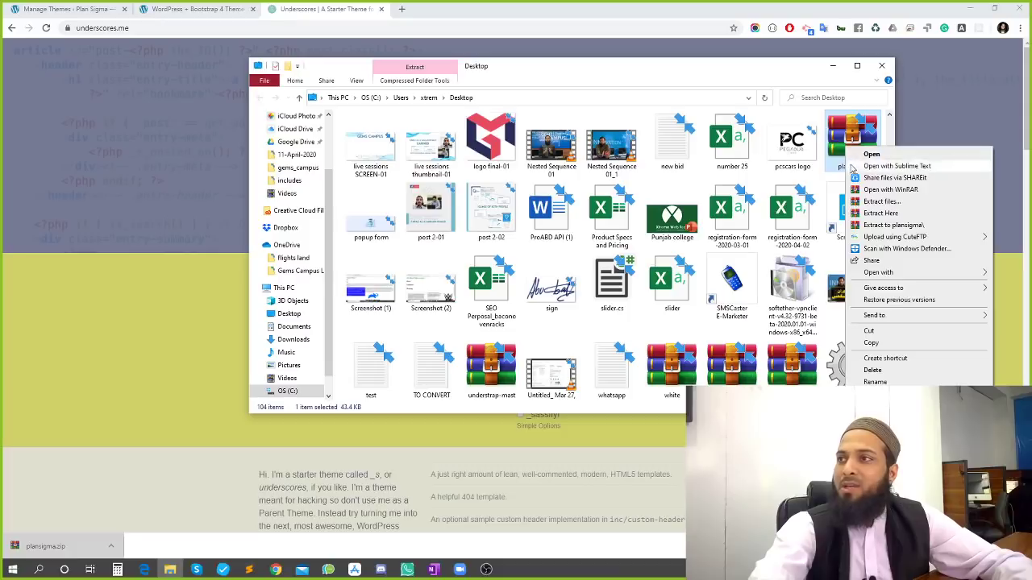
pyautogui.click(901, 202)
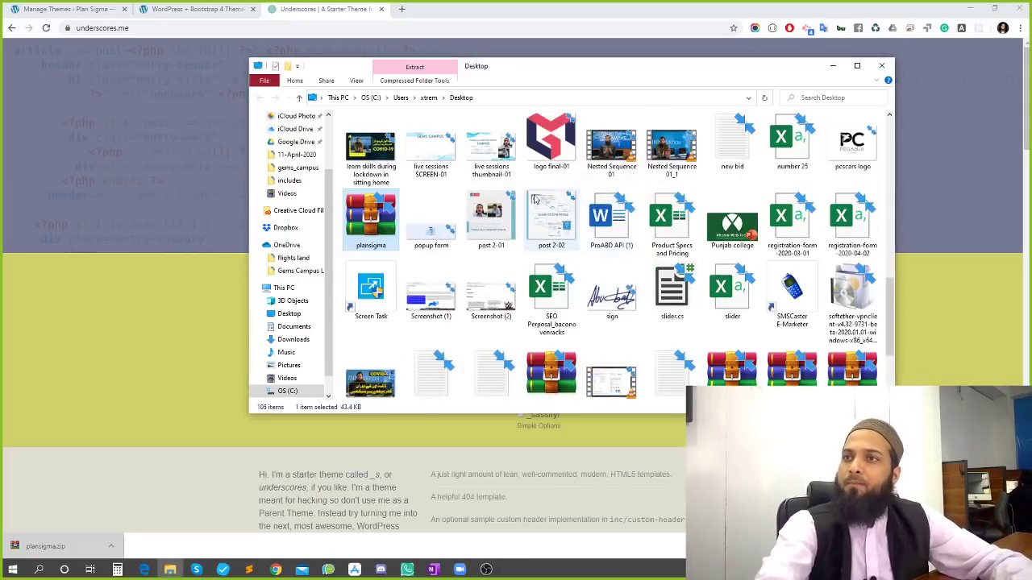
pyautogui.scroll(2, 494, 229)
pyautogui.scroll(3, 435, 252)
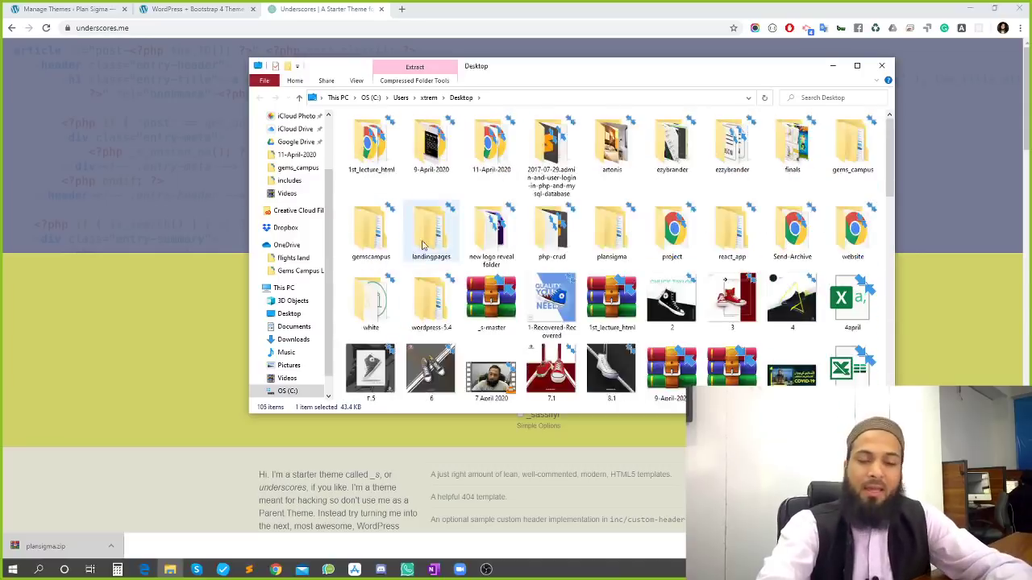
pyautogui.press('p')
pyautogui.press('p')
pyautogui.press('p')
pyautogui.press('p')
pyautogui.press('p')
pyautogui.press('p')
pyautogui.press('p')
pyautogui.press('p')
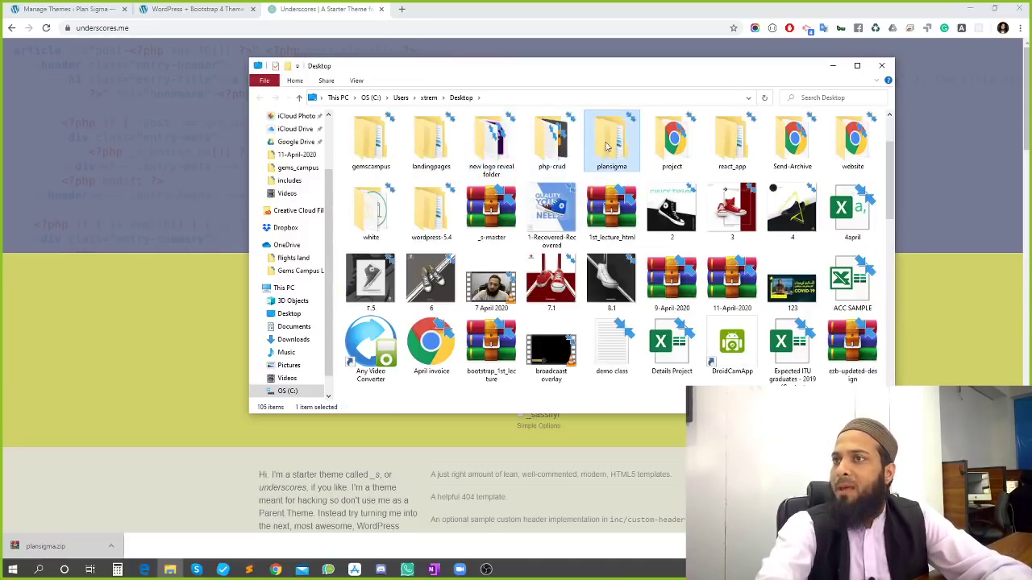
pyautogui.doubleClick(609, 148)
pyautogui.doubleClick(373, 140)
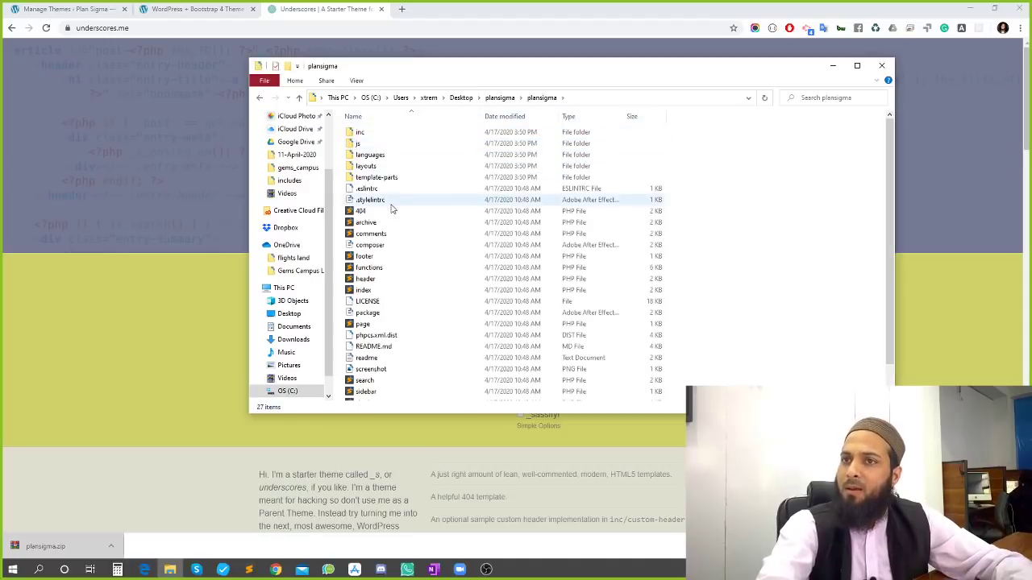
# Preview the theme's screenshot.png, close it, and return to Chrome
pyautogui.scroll(-1, 398, 361)
pyautogui.doubleClick(403, 339)
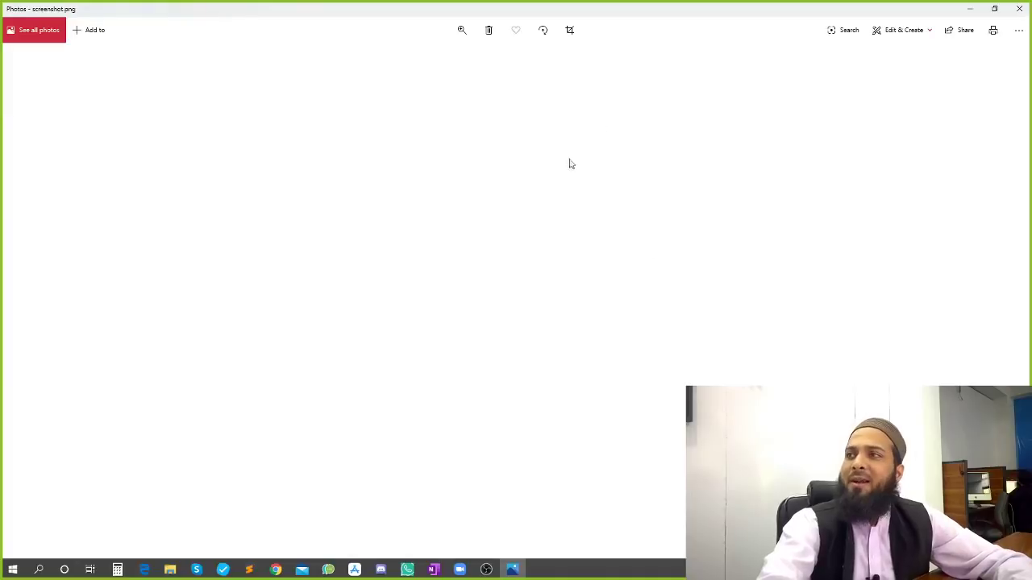
pyautogui.click(1020, 8)
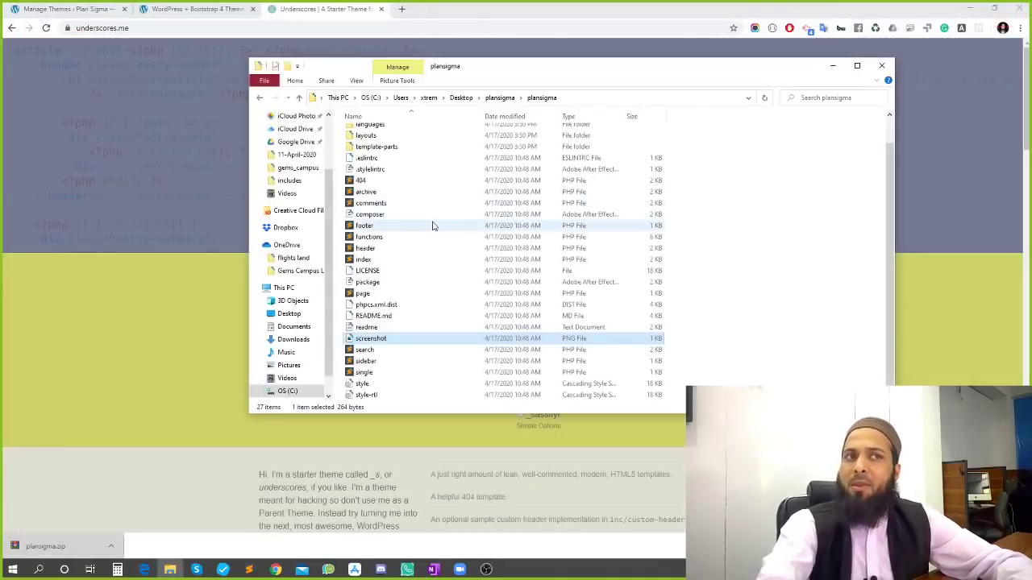
pyautogui.moveTo(376, 343)
pyautogui.mouseDown()
pyautogui.moveTo(432, 342)
pyautogui.moveTo(376, 345)
pyautogui.mouseUp()
pyautogui.click(194, 9)
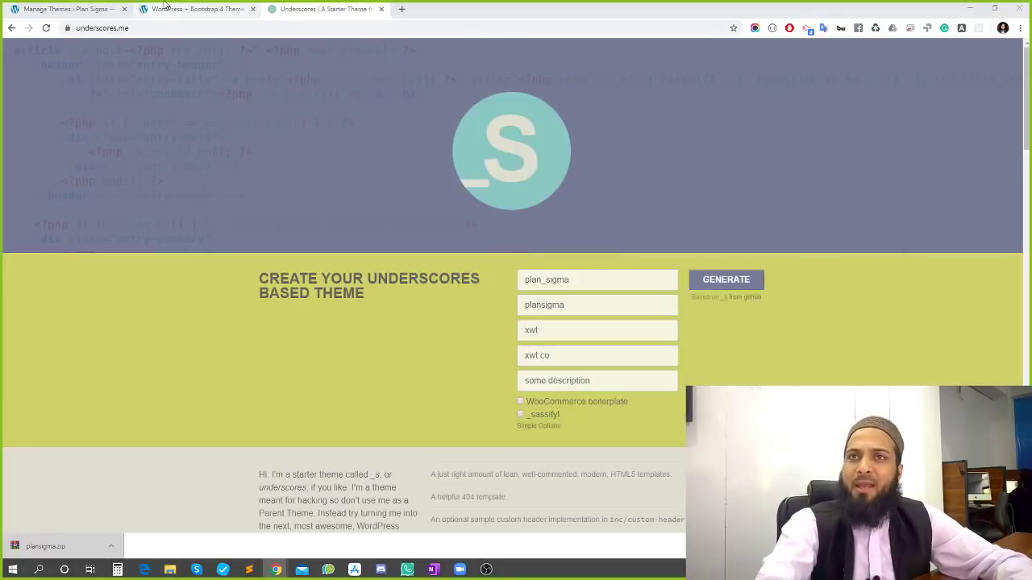
# Close the plan_sigma Theme Details overlay on the Manage Themes page
pyautogui.click(55, 6)
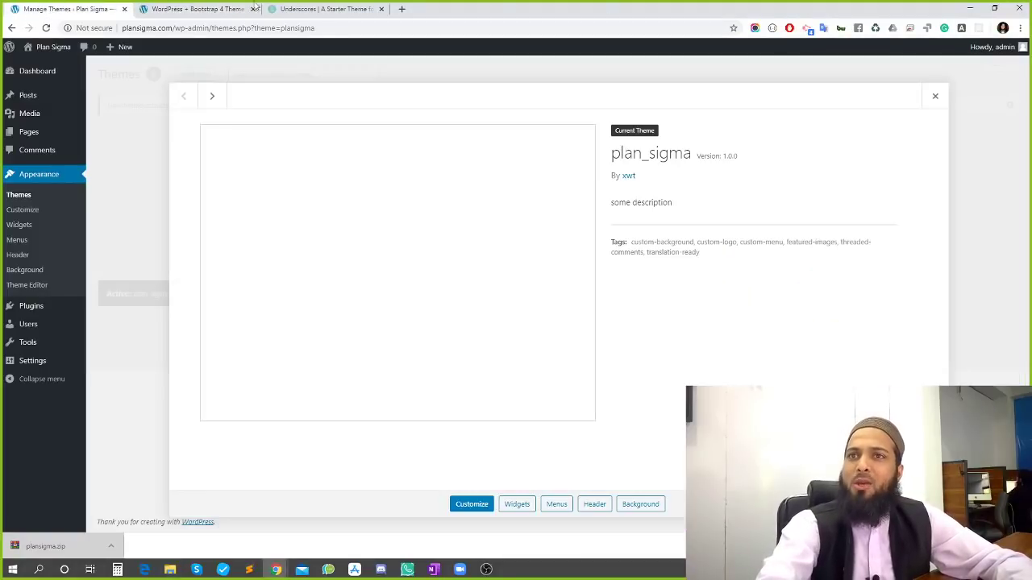
pyautogui.click(322, 9)
pyautogui.click(68, 9)
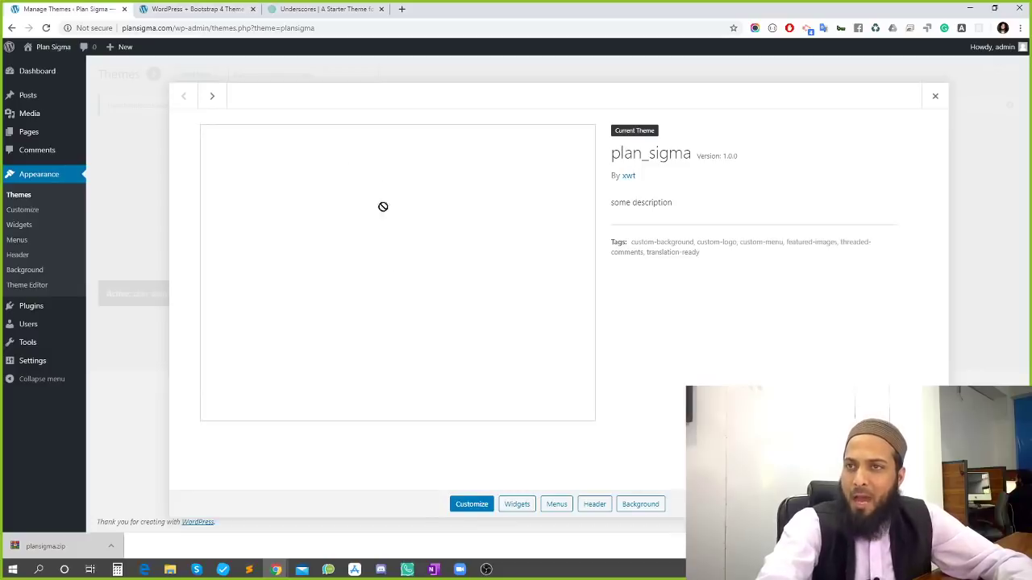
pyautogui.click(936, 97)
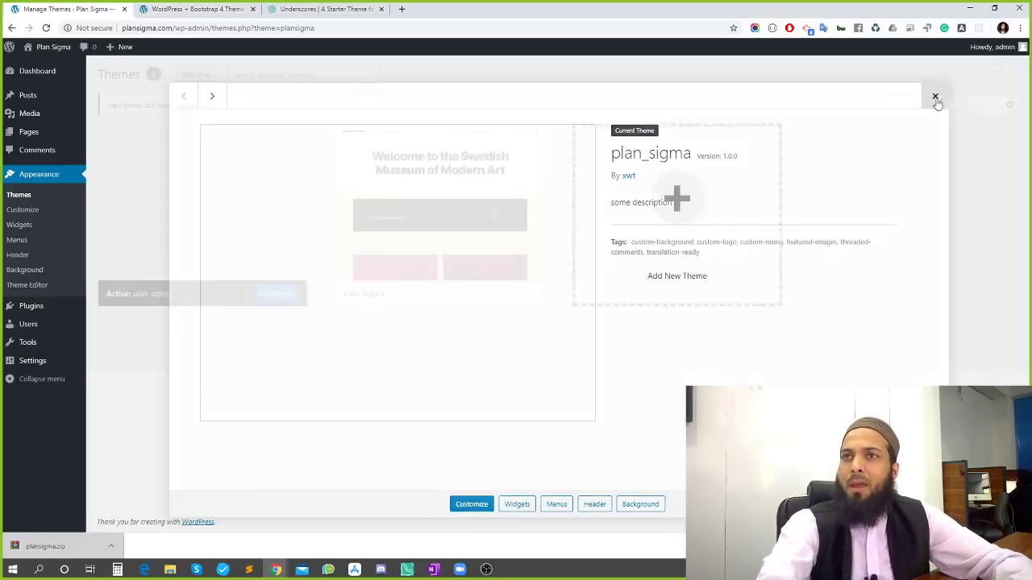
# Open the live Plan Sigma site in a new tab to see the plan_sigma front end
pyautogui.click(304, 12)
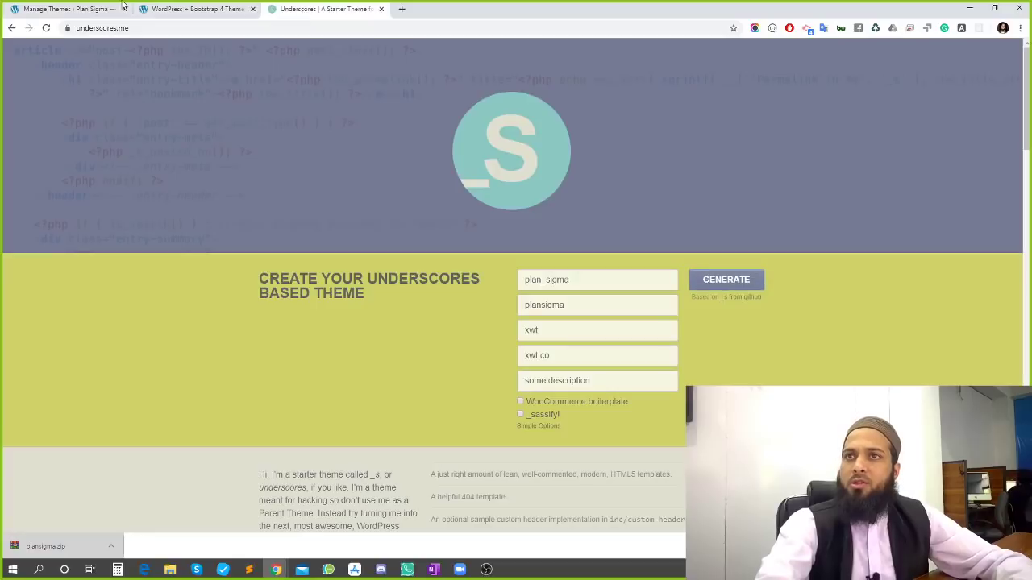
pyautogui.click(143, 27)
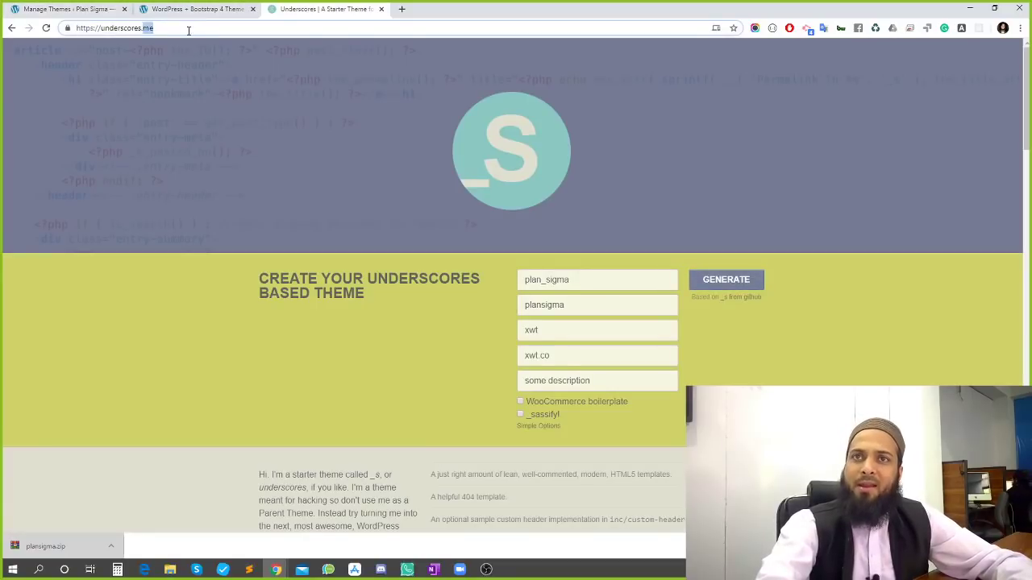
pyautogui.click(62, 8)
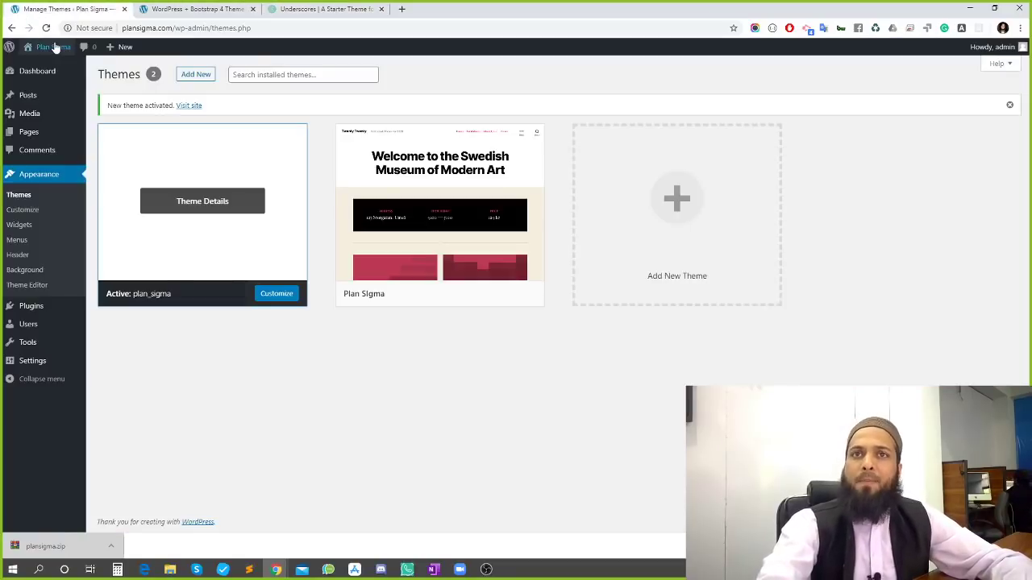
pyautogui.moveTo(55, 49)
pyautogui.keyDown('ctrl'); pyautogui.click(46, 71); pyautogui.keyUp('ctrl')
# View the Plan Sigma front page and scroll through the unstyled plan_sigma theme
pyautogui.click(228, 7)
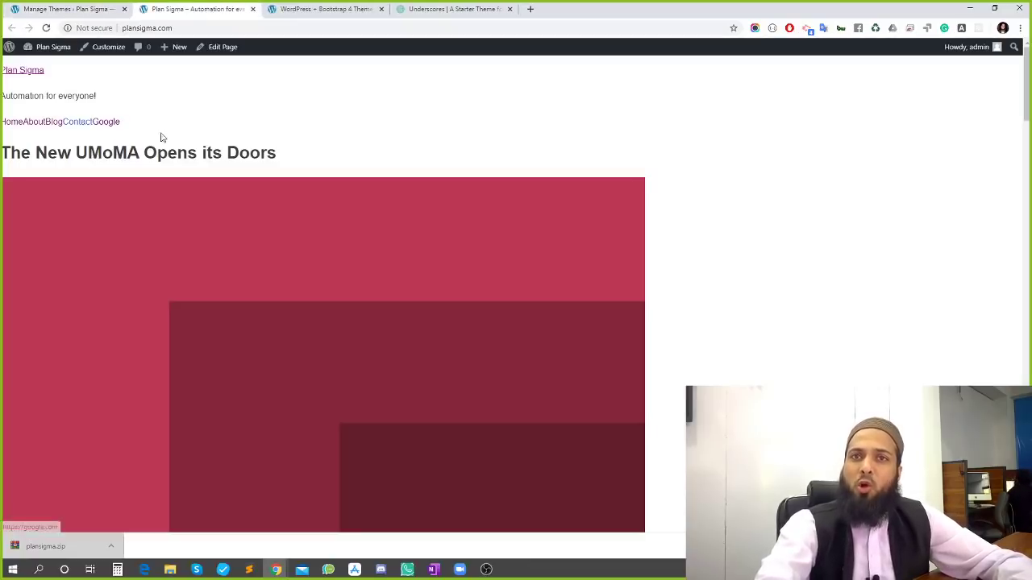
pyautogui.scroll(-10, 339, 251)
pyautogui.scroll(-10, 350, 246)
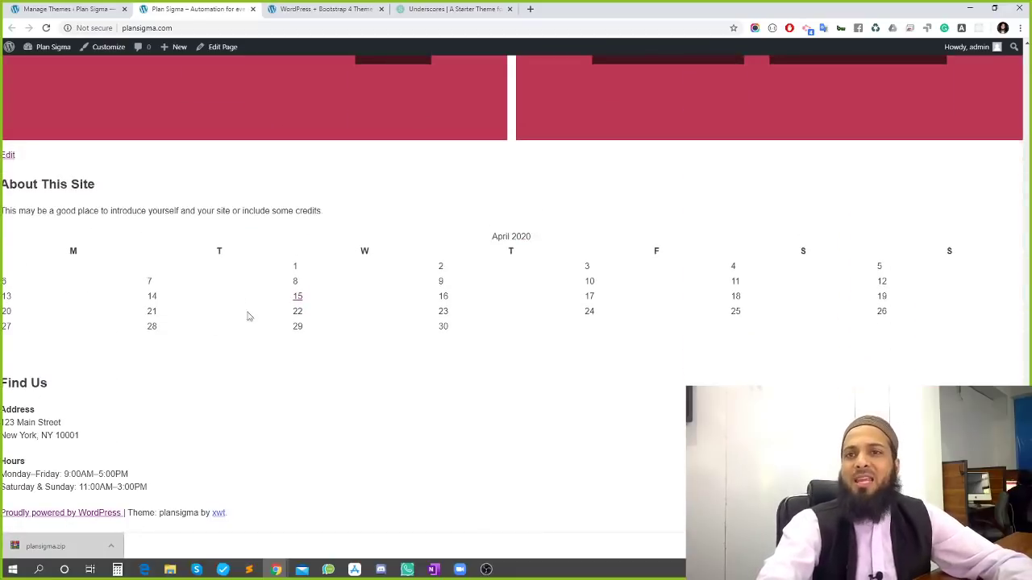
pyautogui.scroll(20, 329, 375)
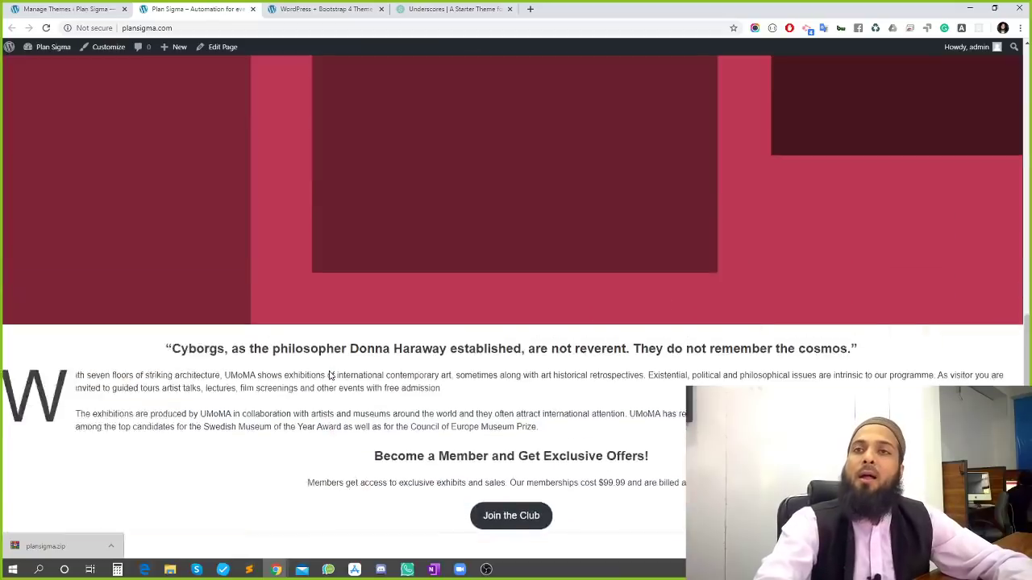
pyautogui.scroll(1, 329, 375)
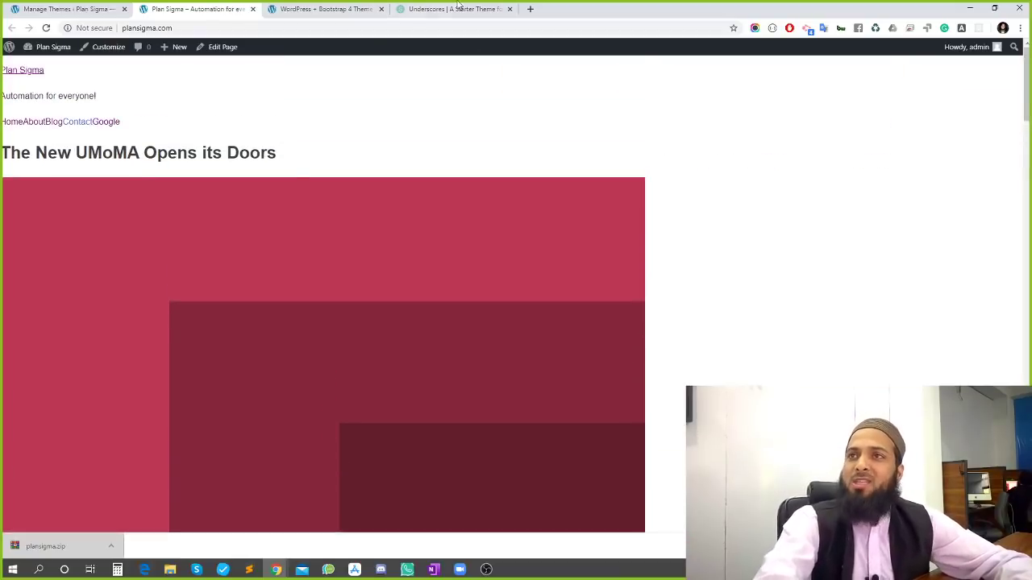
# Return to the Manage Themes page and bring Sublime Text to the front
pyautogui.click(431, 6)
pyautogui.click(39, 4)
pyautogui.click(425, 5)
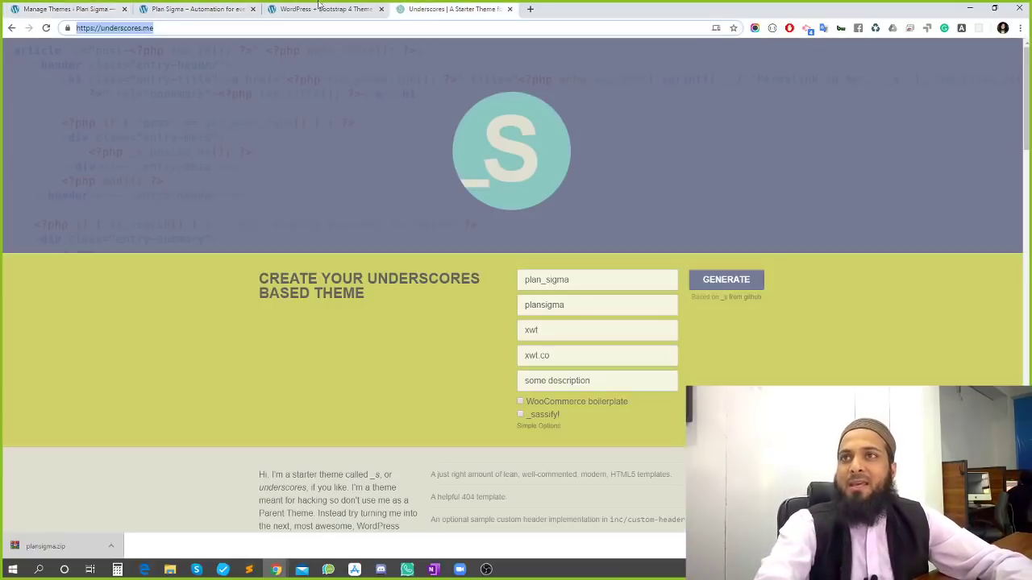
pyautogui.click(113, 6)
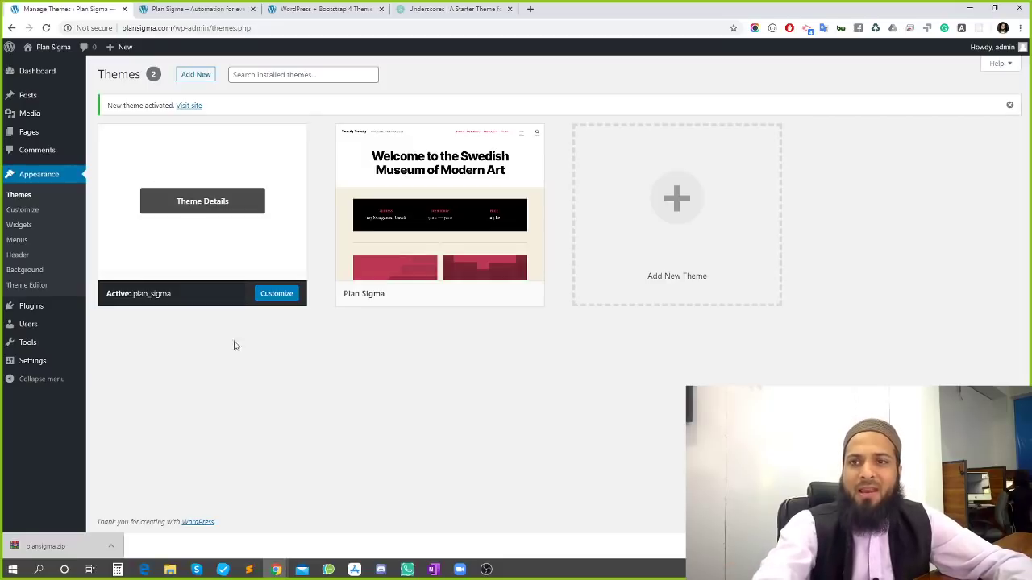
pyautogui.click(249, 570)
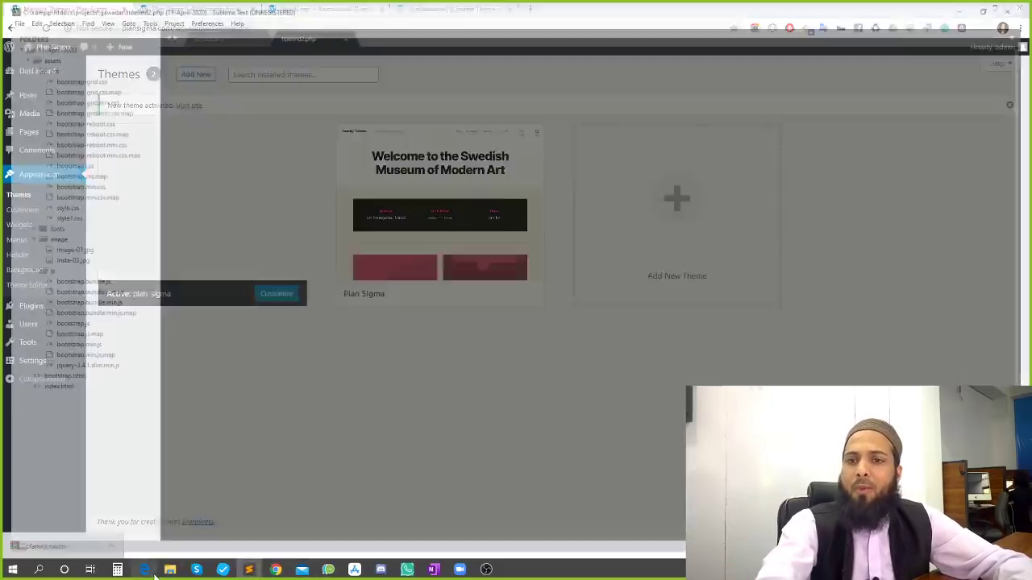
# Look over the extracted plansigma theme folder in File Explorer
pyautogui.click(170, 570)
pyautogui.scroll(2, 420, 327)
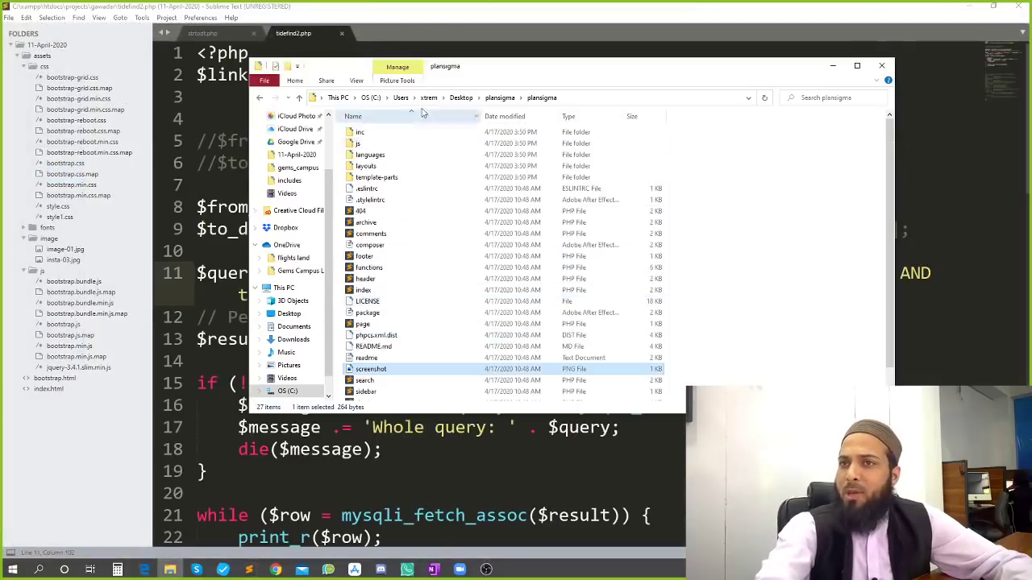
pyautogui.click(501, 102)
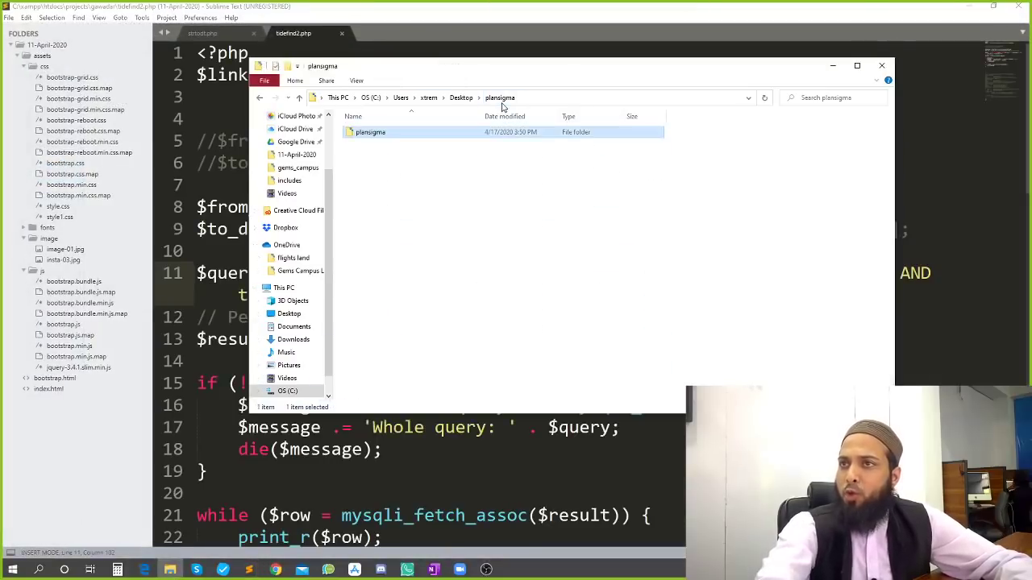
# Open the Desktop\plansigma\plansigma theme folder as a Sublime Text project
pyautogui.click(8, 17)
pyautogui.click(149, 103)
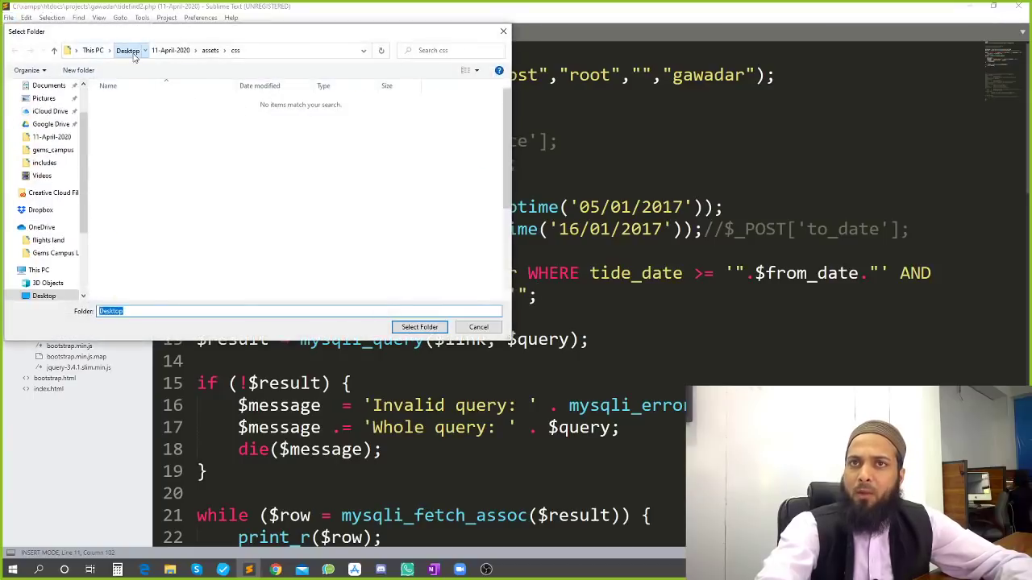
pyautogui.click(127, 50)
pyautogui.click(218, 125)
pyautogui.click(459, 208)
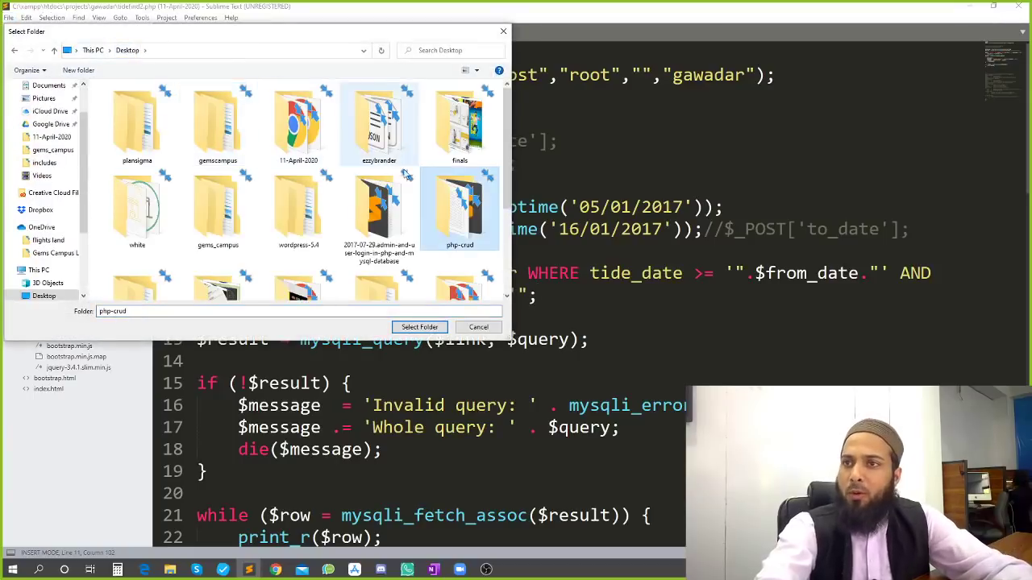
pyautogui.scroll(-2, 407, 175)
pyautogui.click(395, 262)
pyautogui.press('Home')
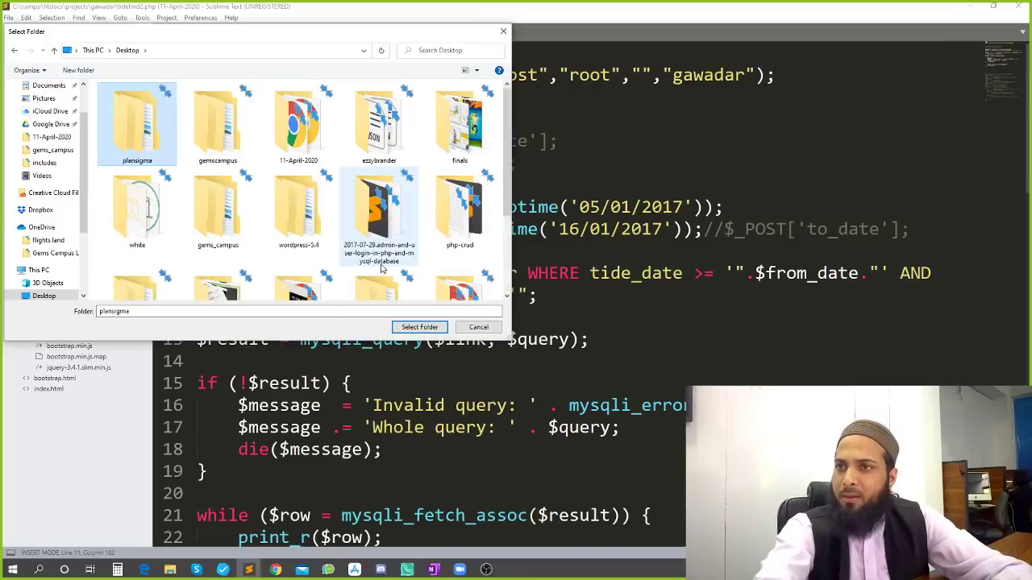
pyautogui.doubleClick(143, 119)
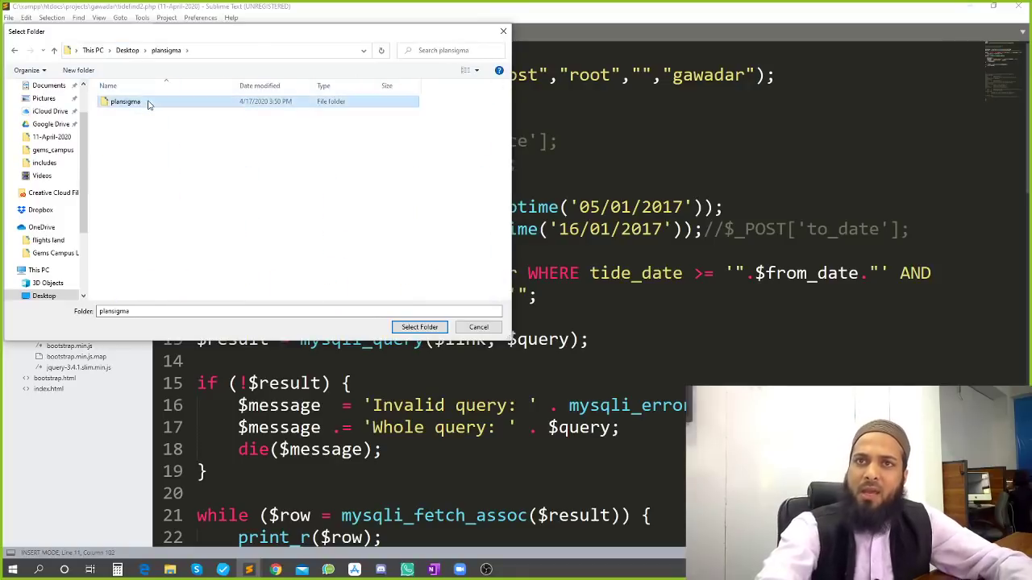
pyautogui.doubleClick(145, 103)
pyautogui.click(408, 327)
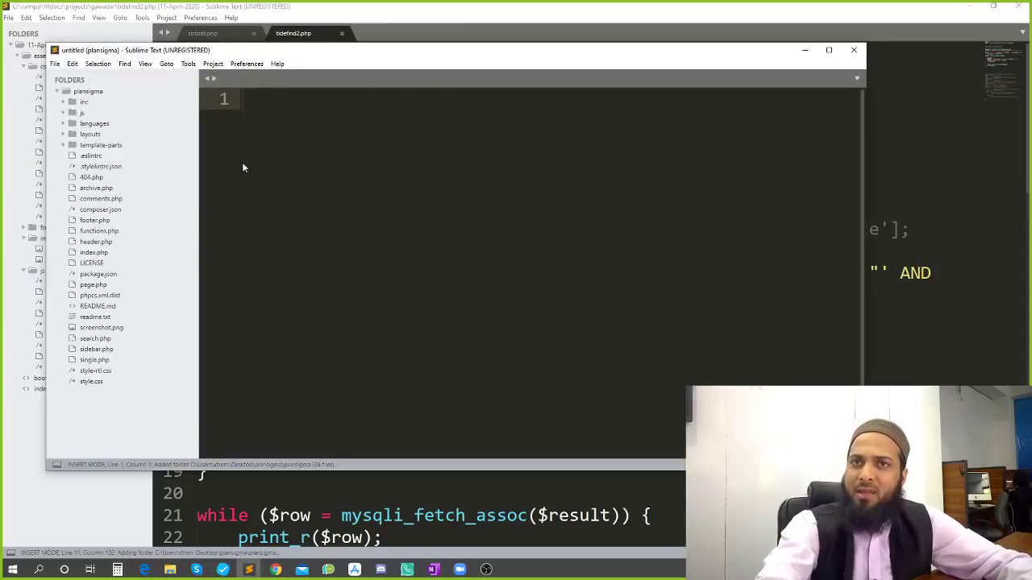
# Close the old Sublime window, maximize the new one and expand the inc folder
pyautogui.click(1019, 6)
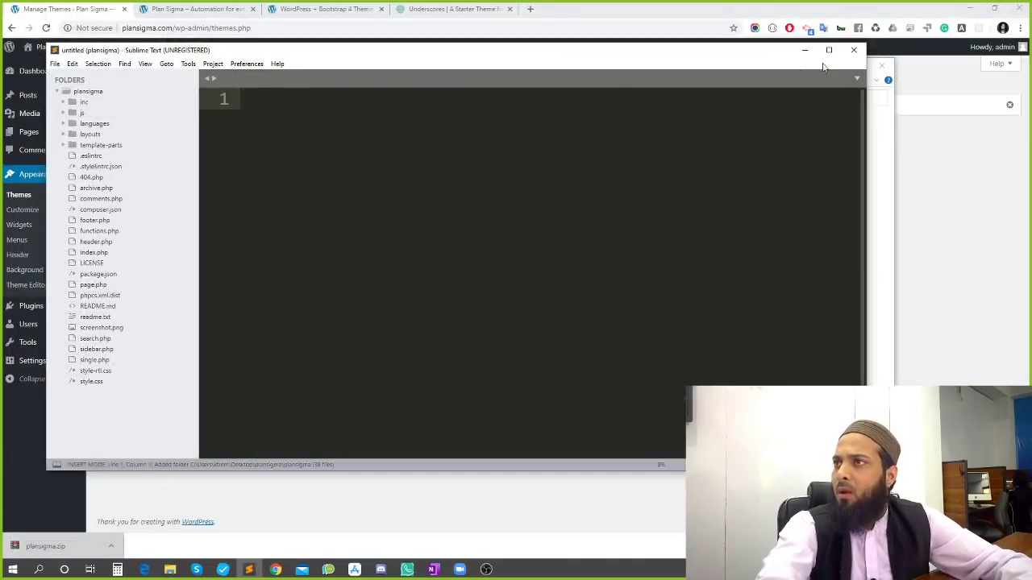
pyautogui.click(828, 50)
pyautogui.click(61, 56)
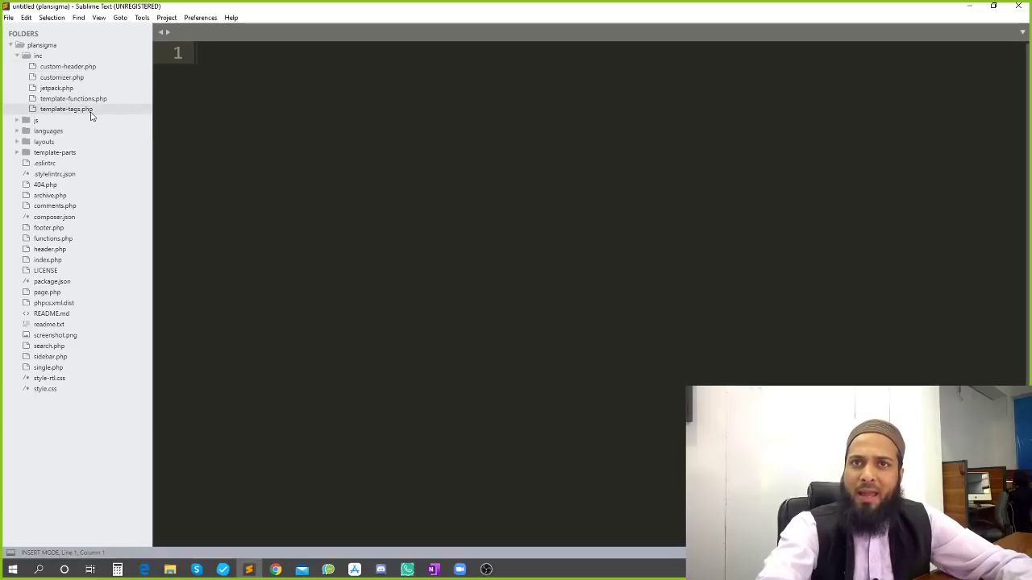
pyautogui.click(86, 238)
pyautogui.scroll(-8, 326, 206)
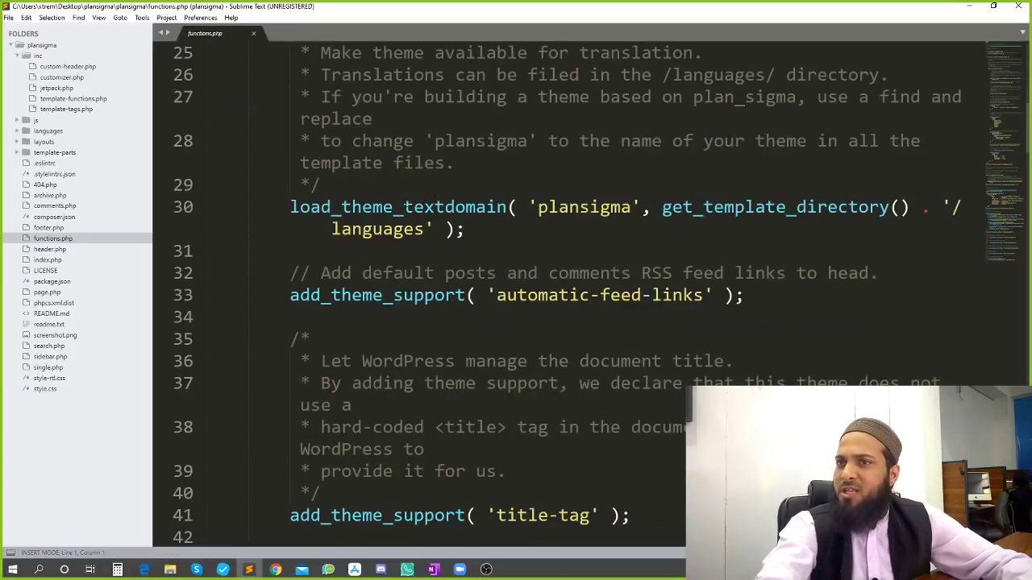
pyautogui.scroll(-8, 349, 202)
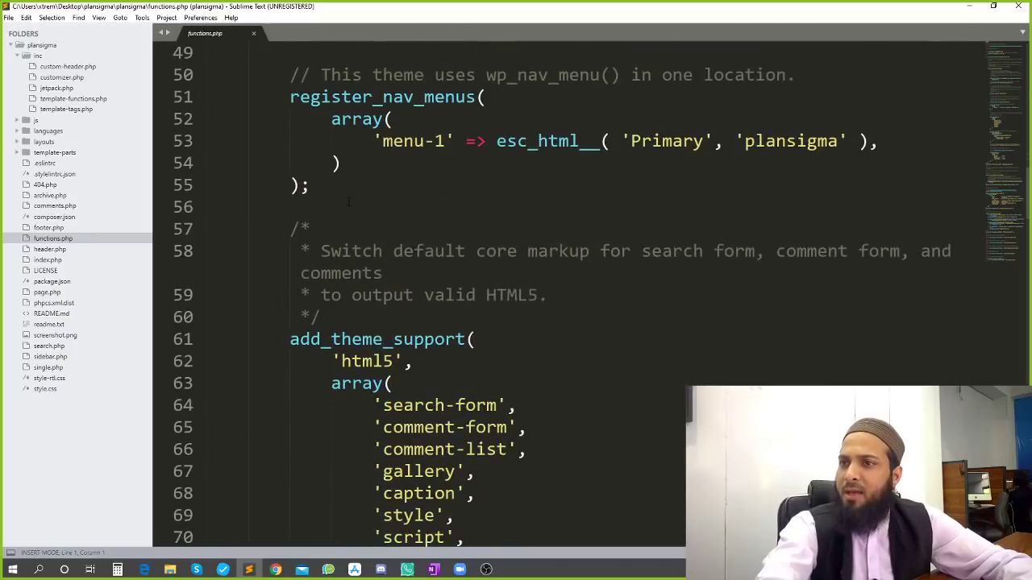
pyautogui.scroll(-6, 348, 201)
pyautogui.scroll(-5, 352, 205)
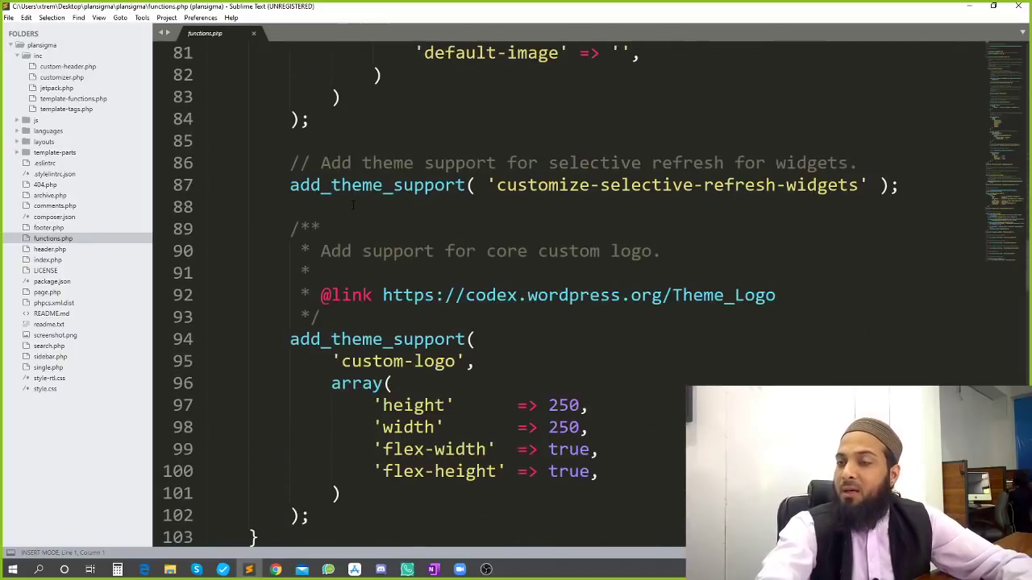
pyautogui.scroll(-6, 353, 206)
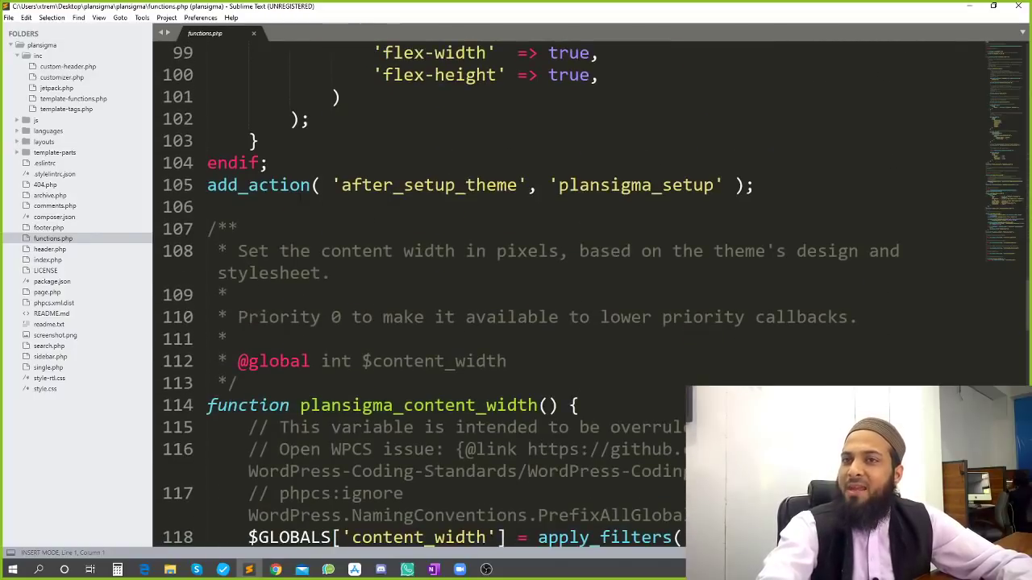
pyautogui.scroll(-5, 300, 196)
pyautogui.scroll(-5, 364, 207)
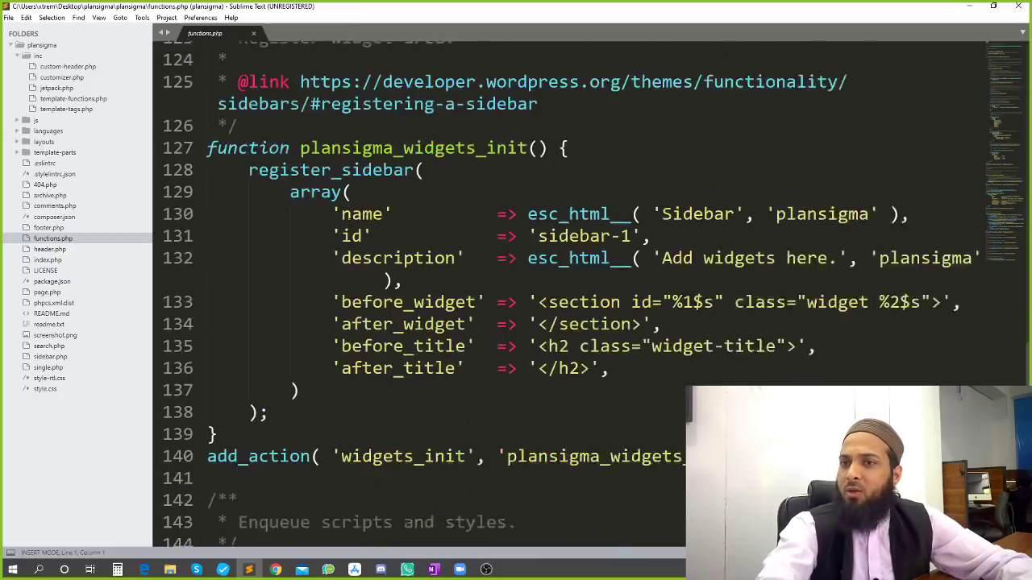
pyautogui.scroll(-3, 293, 189)
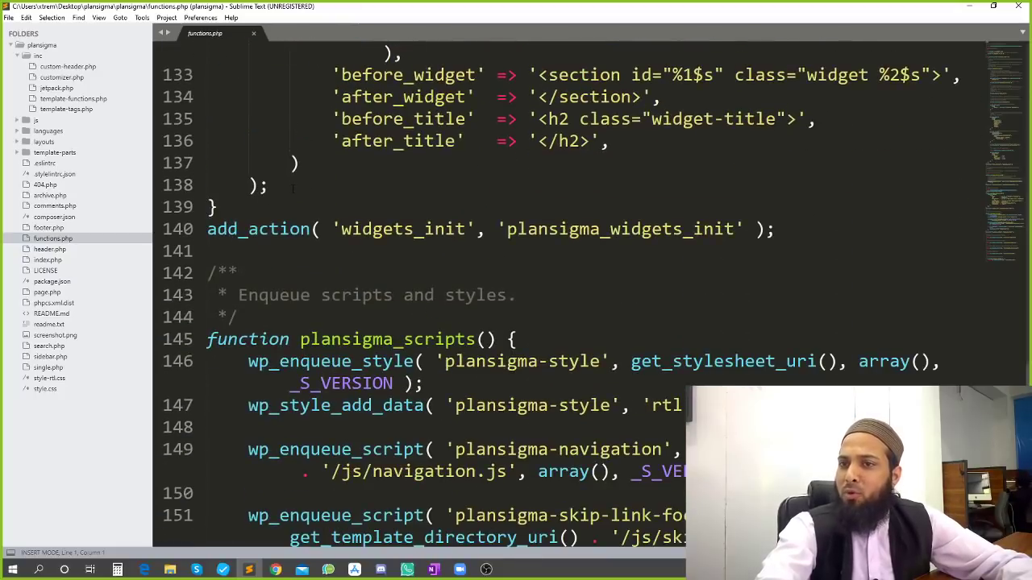
pyautogui.scroll(-5, 549, 195)
pyautogui.scroll(2, 549, 195)
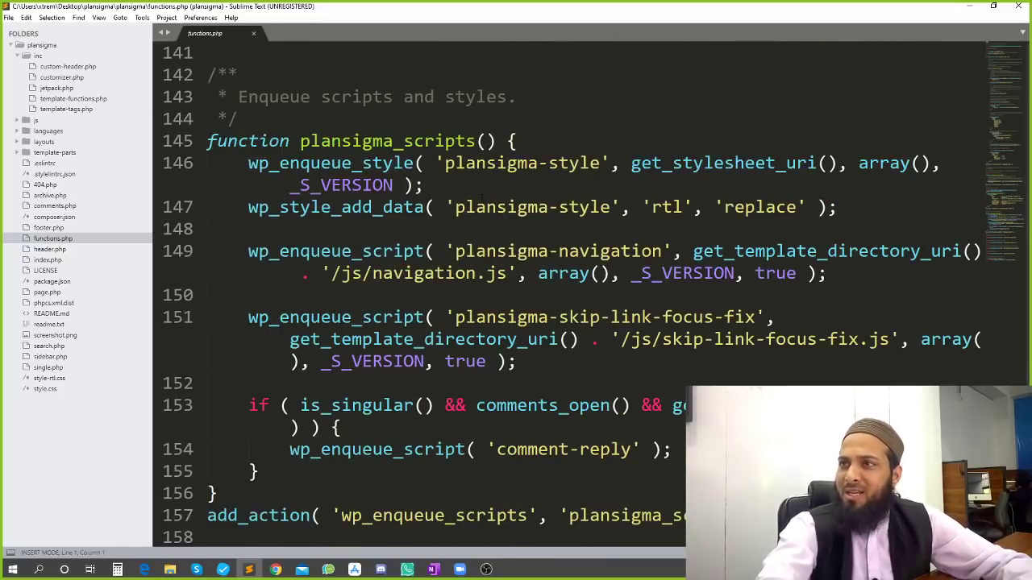
pyautogui.scroll(-6, 417, 191)
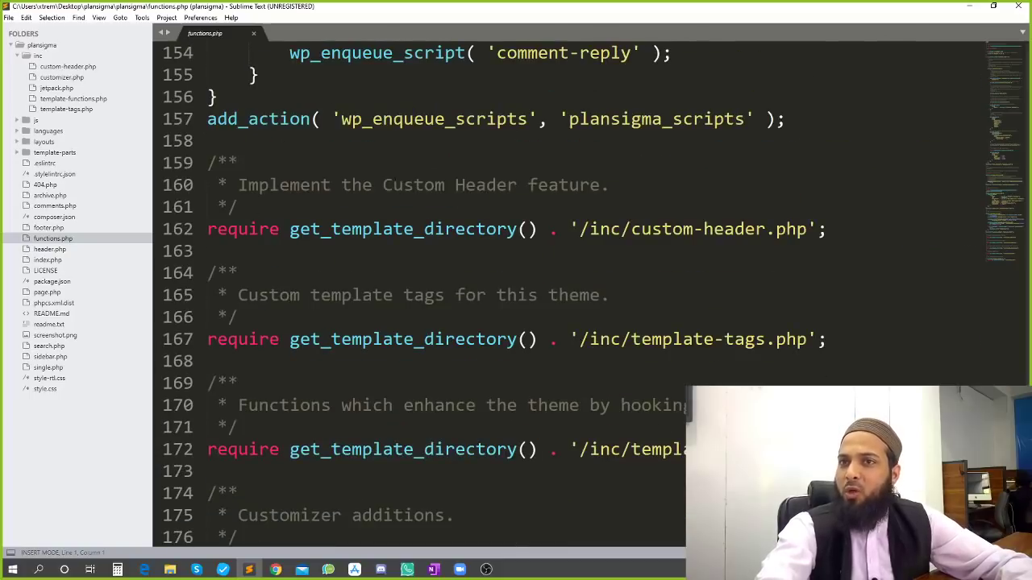
pyautogui.scroll(-10, 419, 290)
pyautogui.scroll(7, 419, 290)
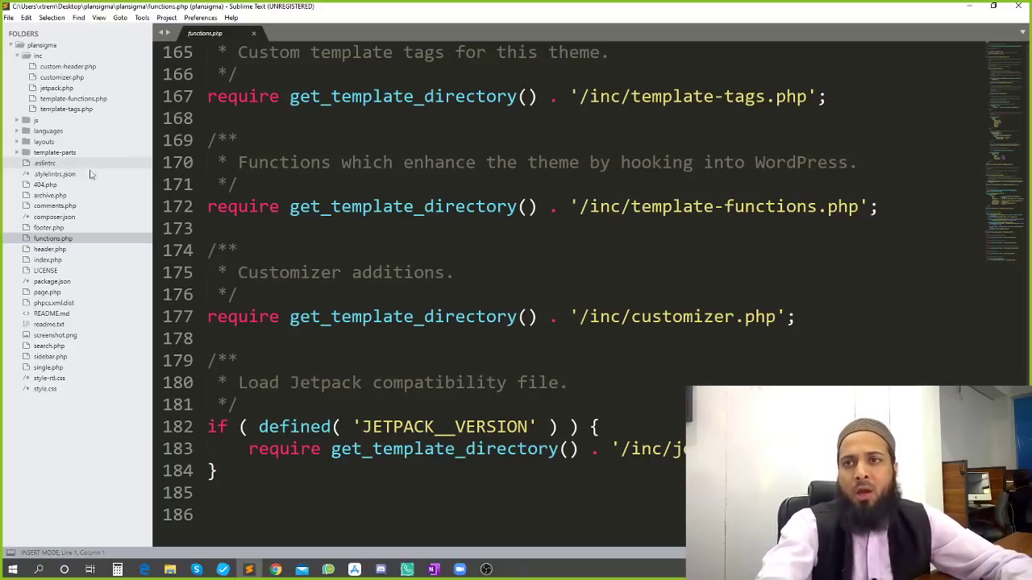
pyautogui.scroll(8, 516, 282)
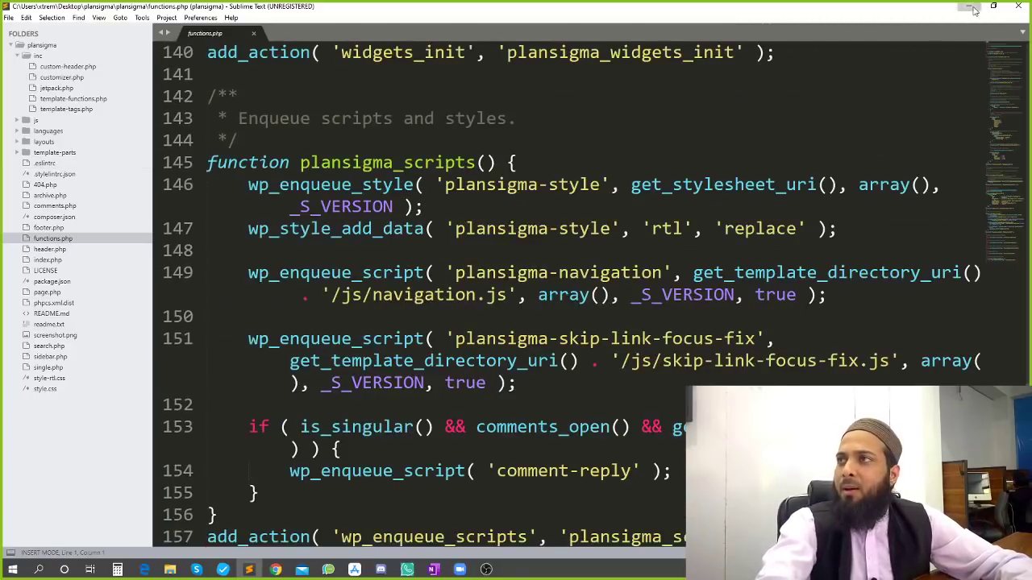
# Minimize Sublime Text, glance at the UnderStrap and Plan Sigma sites, and land on Themes
pyautogui.click(968, 6)
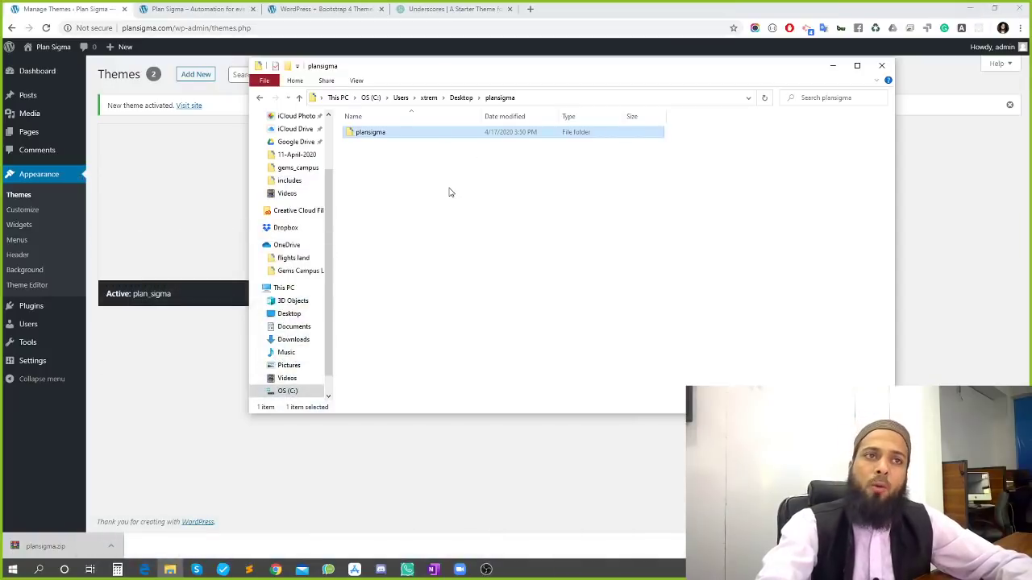
pyautogui.click(332, 10)
pyautogui.scroll(-5, 364, 311)
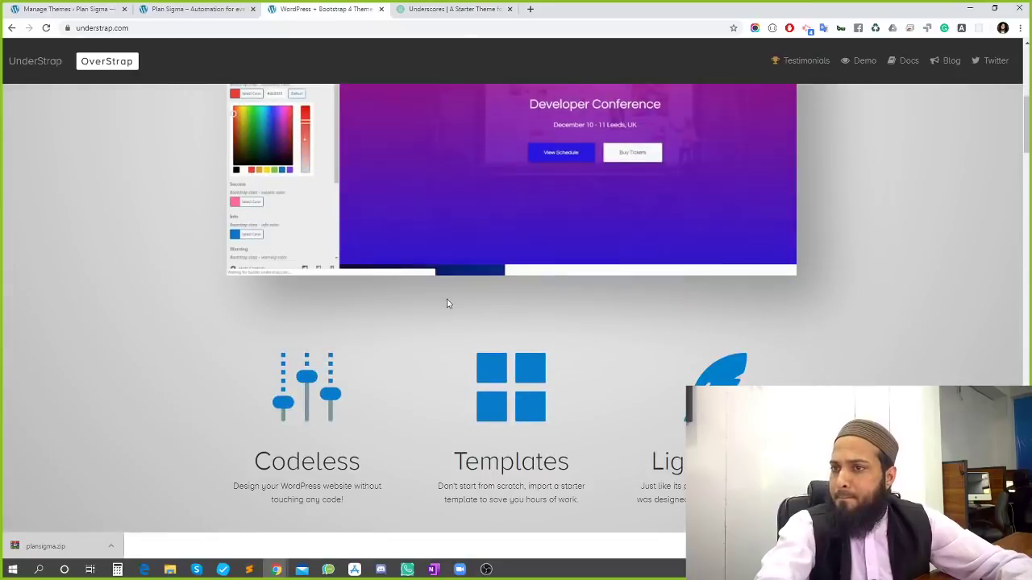
pyautogui.scroll(3, 447, 302)
pyautogui.click(200, 9)
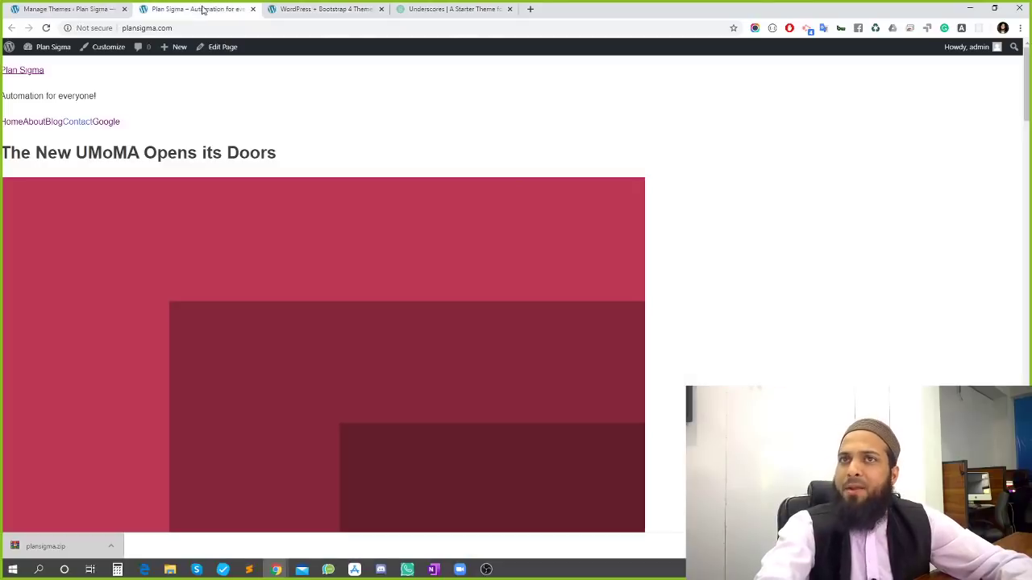
pyautogui.click(71, 8)
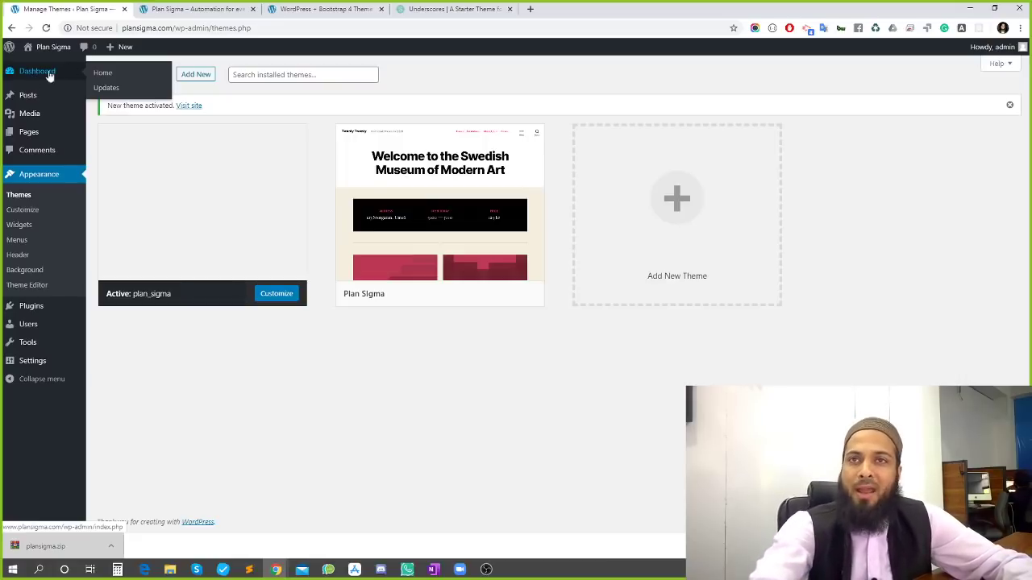
pyautogui.click(428, 9)
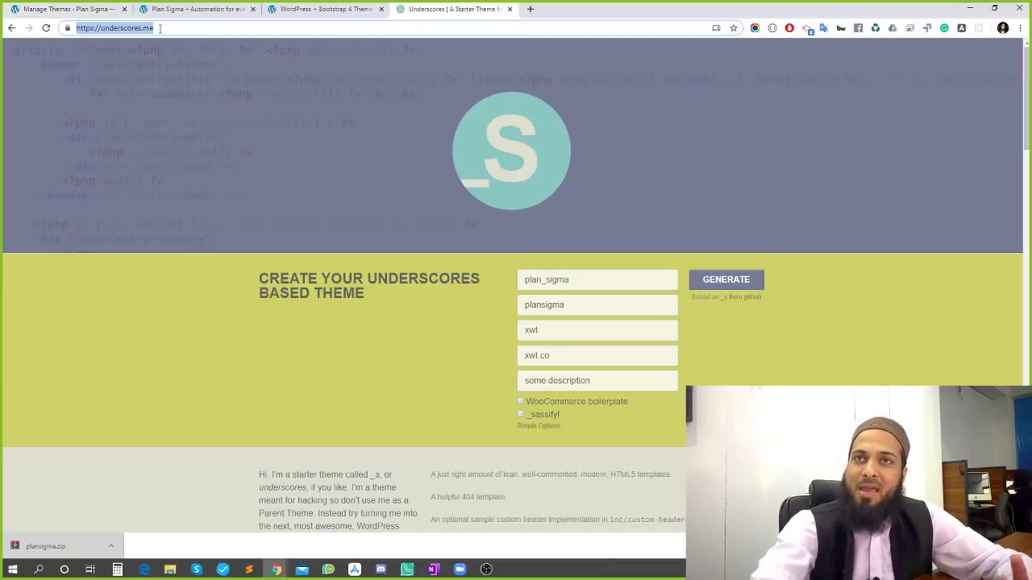
pyautogui.click(79, 9)
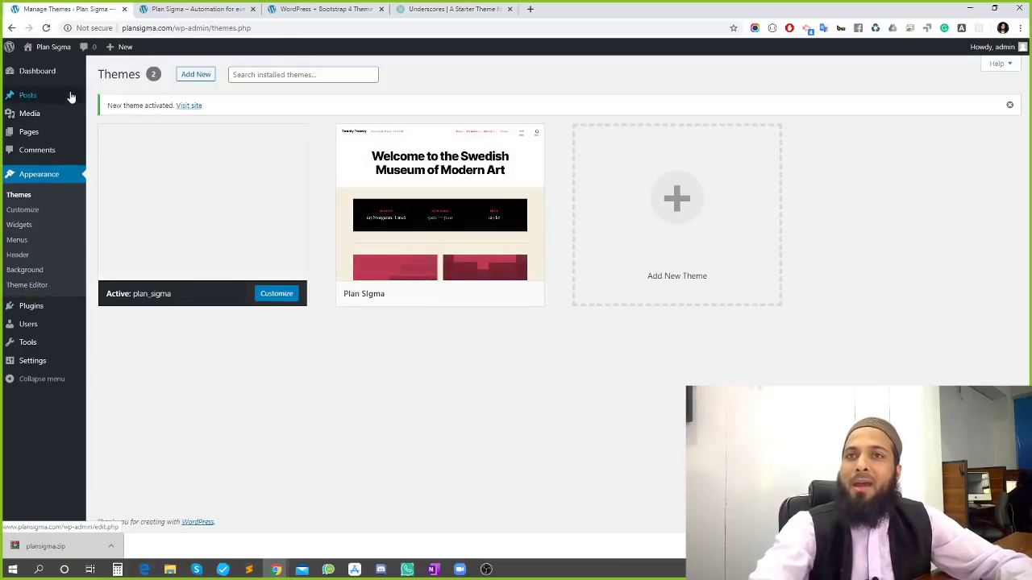
# Search installed plugins for 'elementor', find none, and go to Plugins > Add New
pyautogui.click(56, 306)
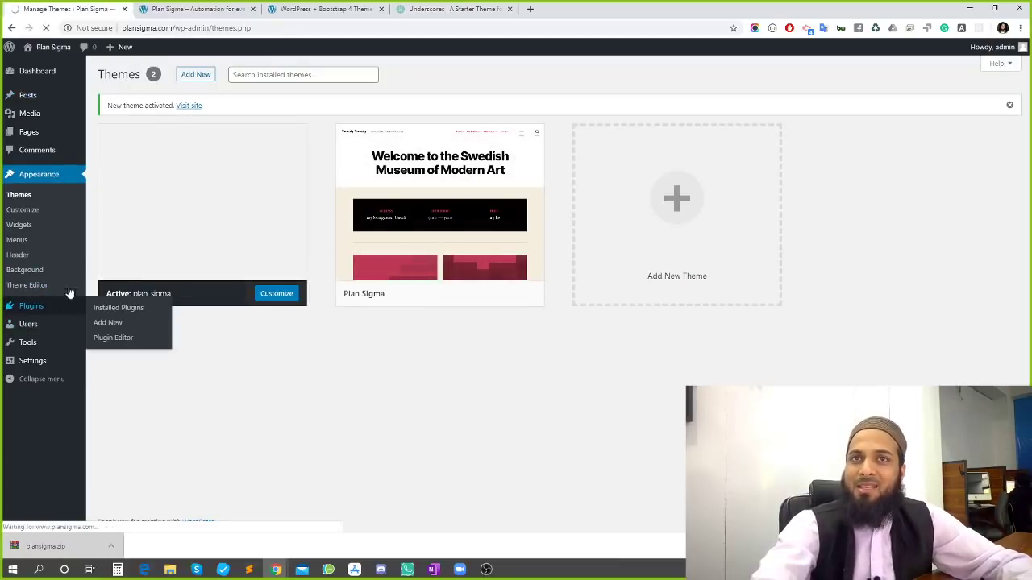
pyautogui.click(909, 92)
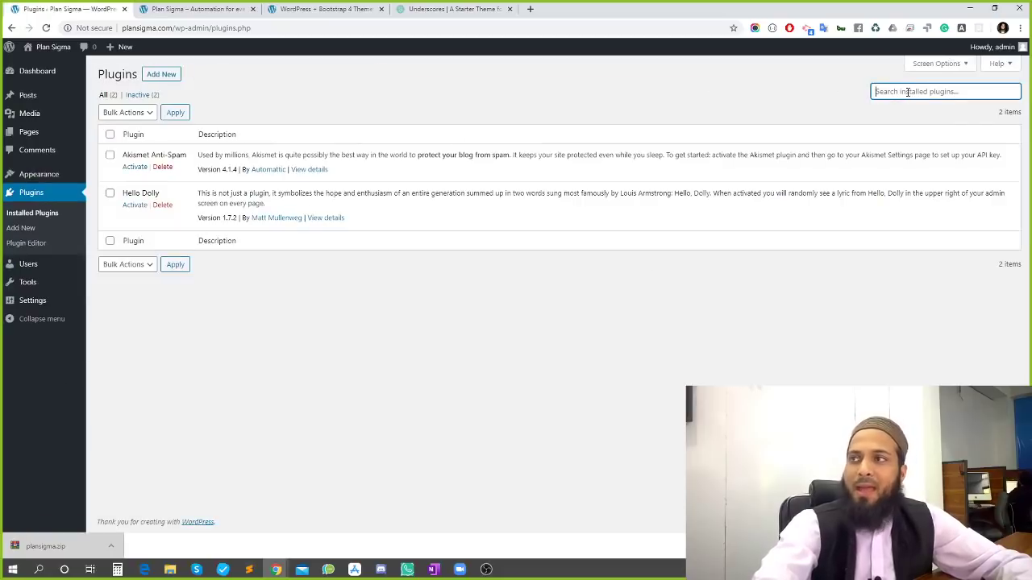
pyautogui.write('eleme')
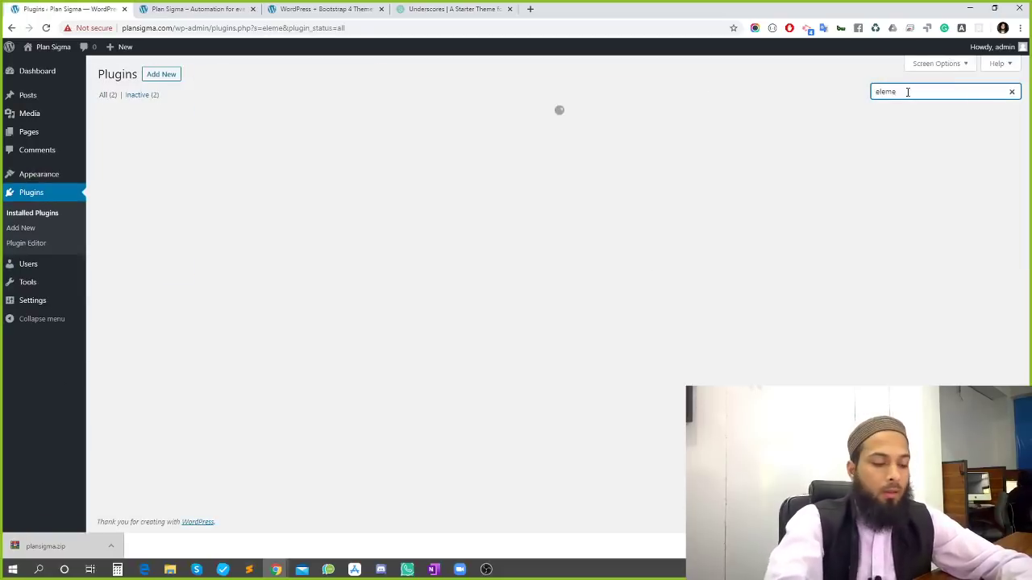
pyautogui.write('ntor')
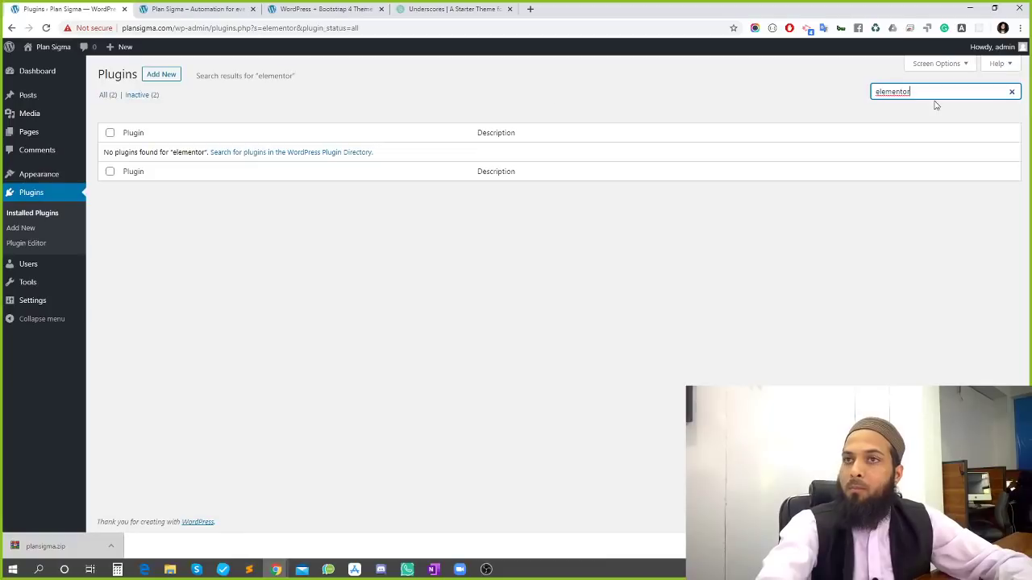
pyautogui.hotkey('ctrl', 'a')
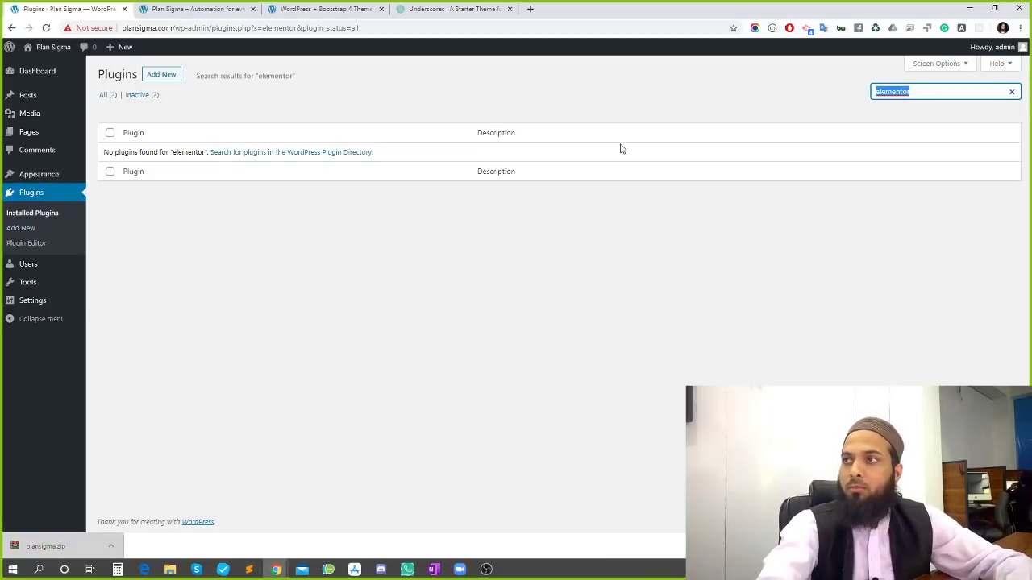
pyautogui.click(22, 228)
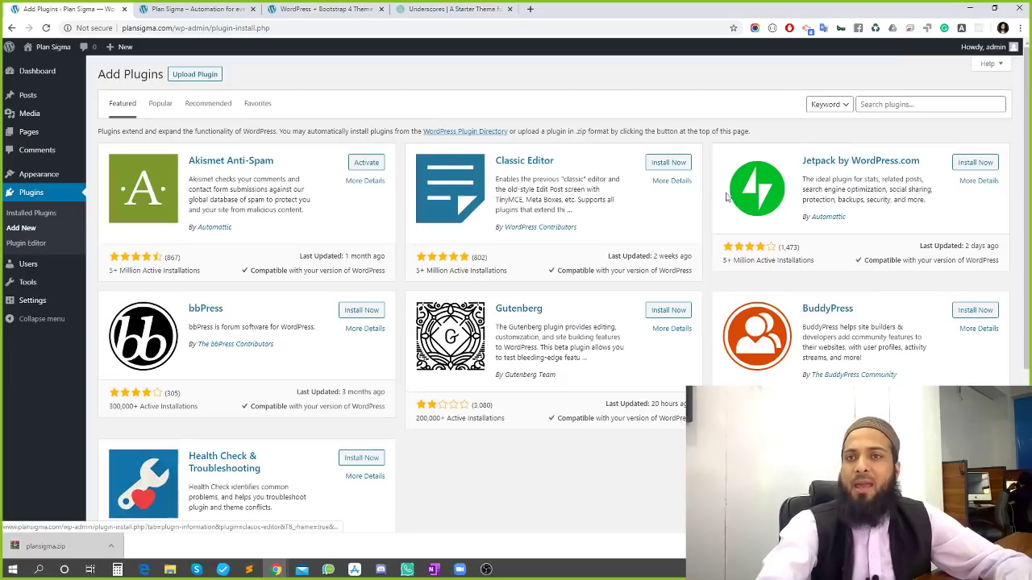
# Search the plugin directory for 'elementor', then install and activate Elementor Page Builder
pyautogui.click(885, 104)
pyautogui.write('elementor')
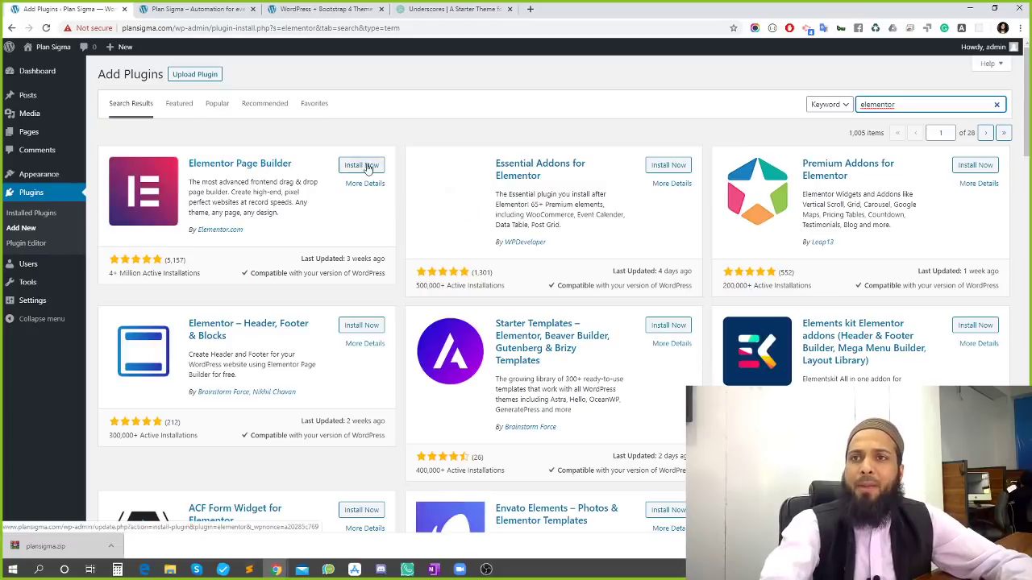
pyautogui.click(360, 166)
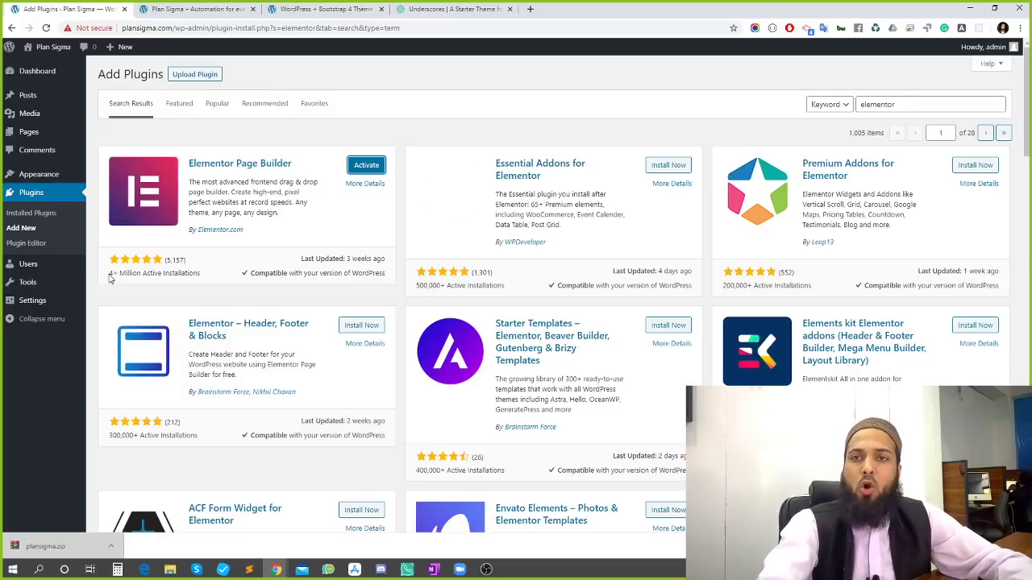
pyautogui.click(366, 166)
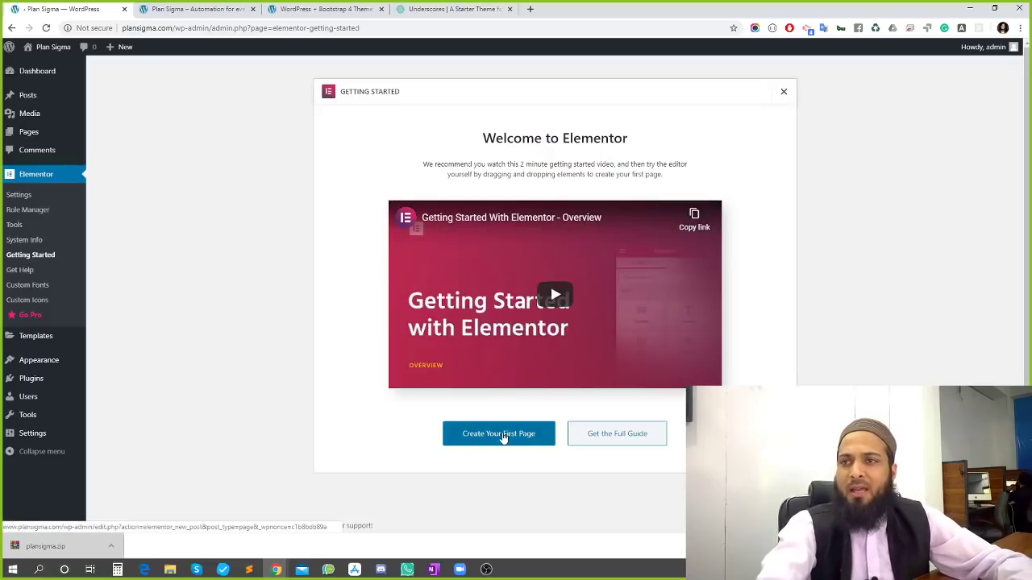
# Create a new blank page via Pages > Add New
pyautogui.click(25, 137)
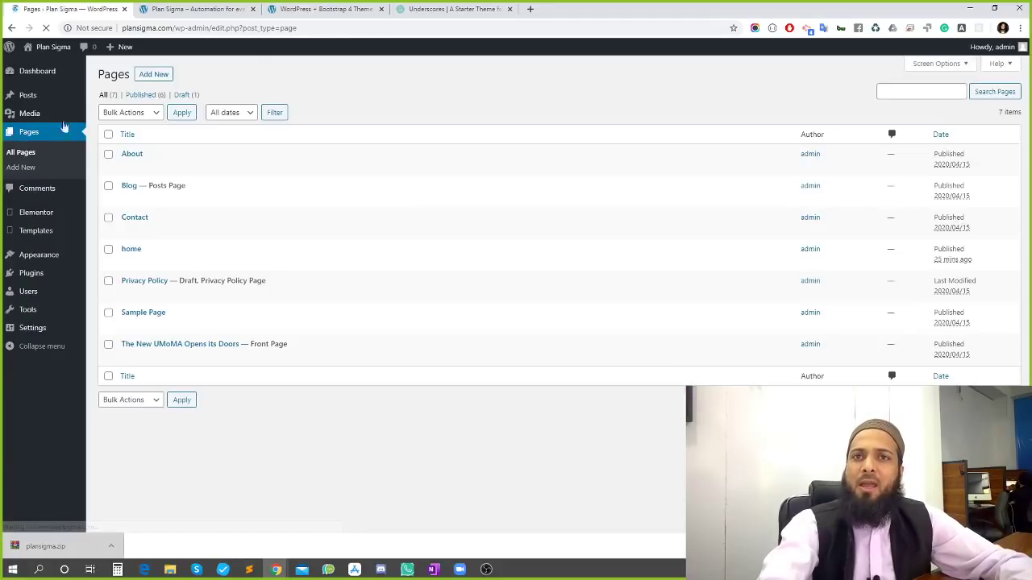
pyautogui.click(155, 74)
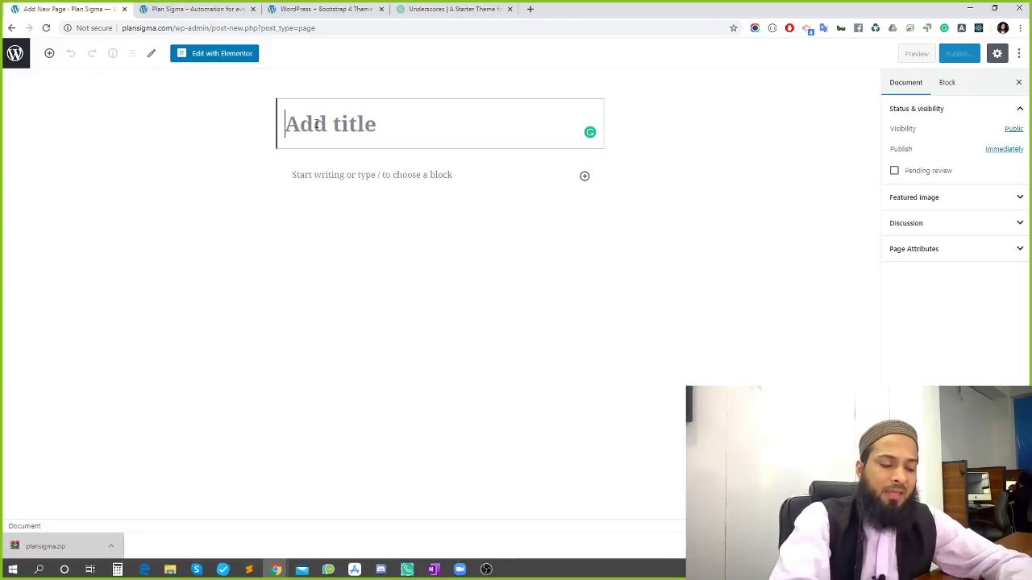
# Title the page 'test pagte', use the Elementor Canvas template, publish, and edit with Elementor
pyautogui.write('test pagte')
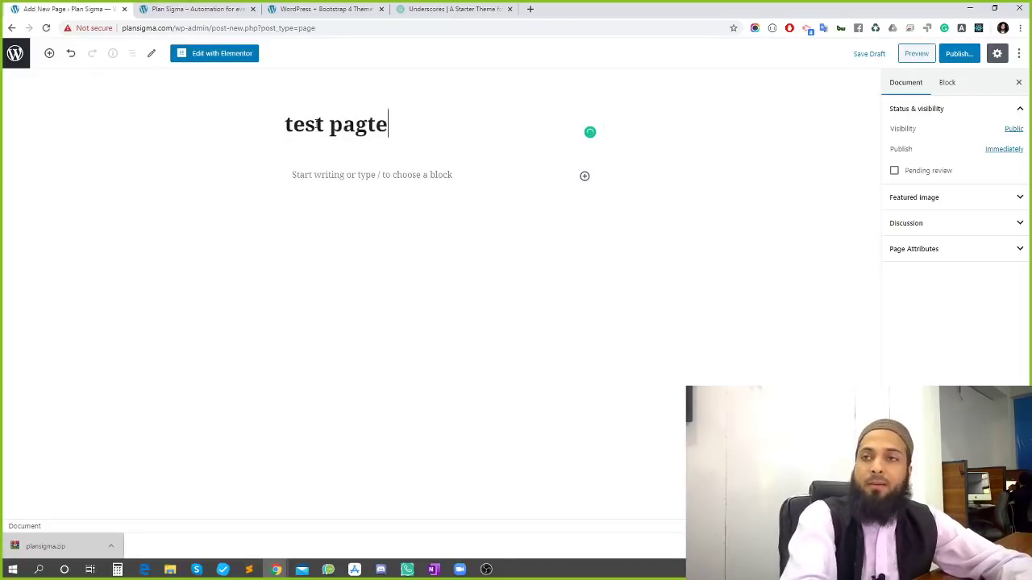
pyautogui.click(937, 257)
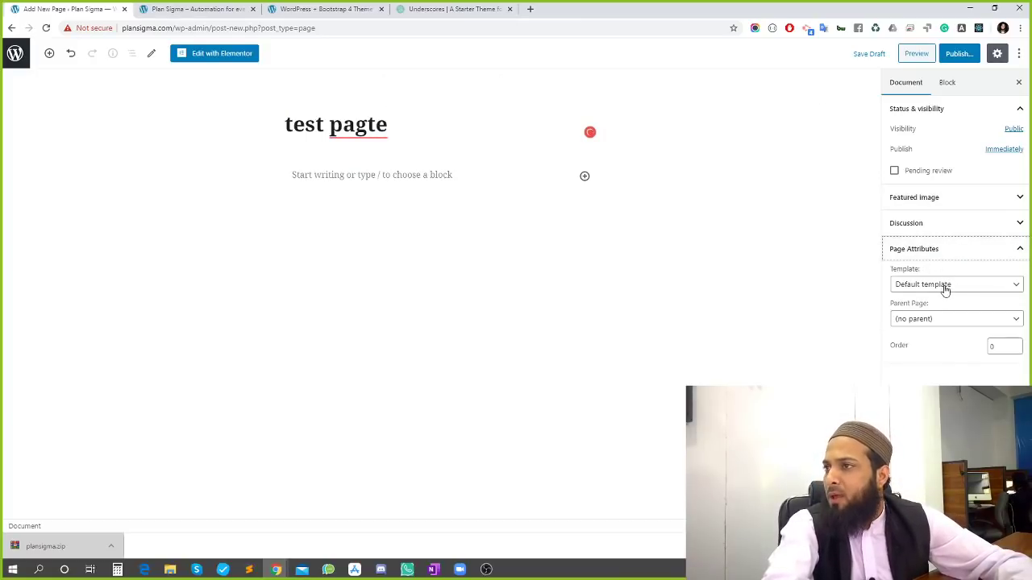
pyautogui.click(944, 286)
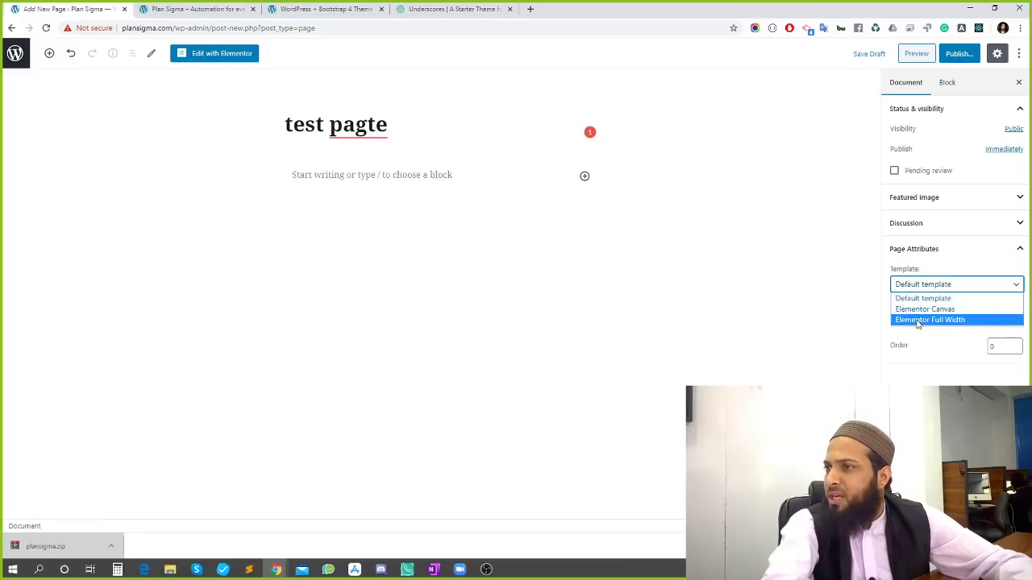
pyautogui.click(920, 311)
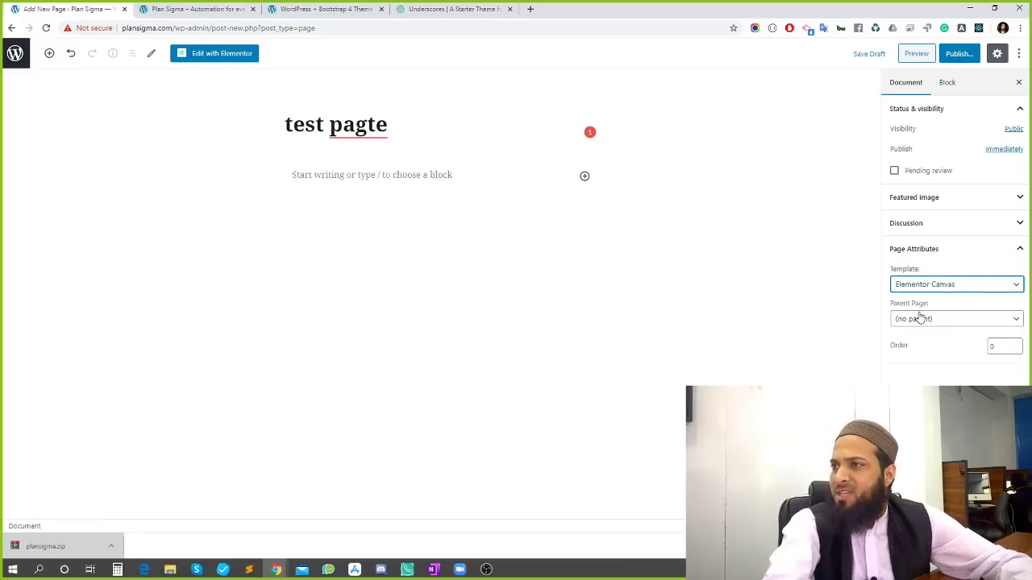
pyautogui.click(957, 54)
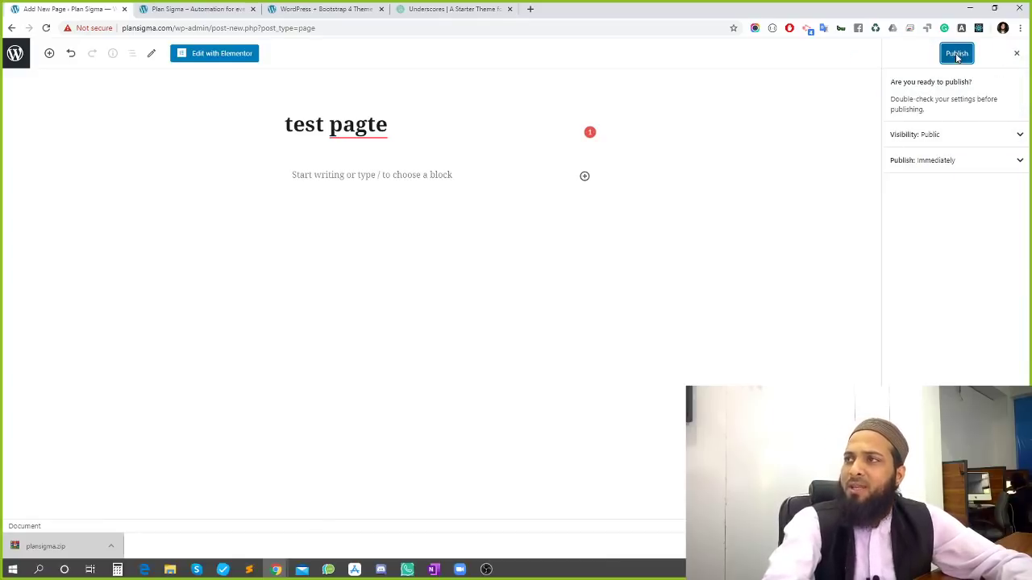
pyautogui.click(957, 54)
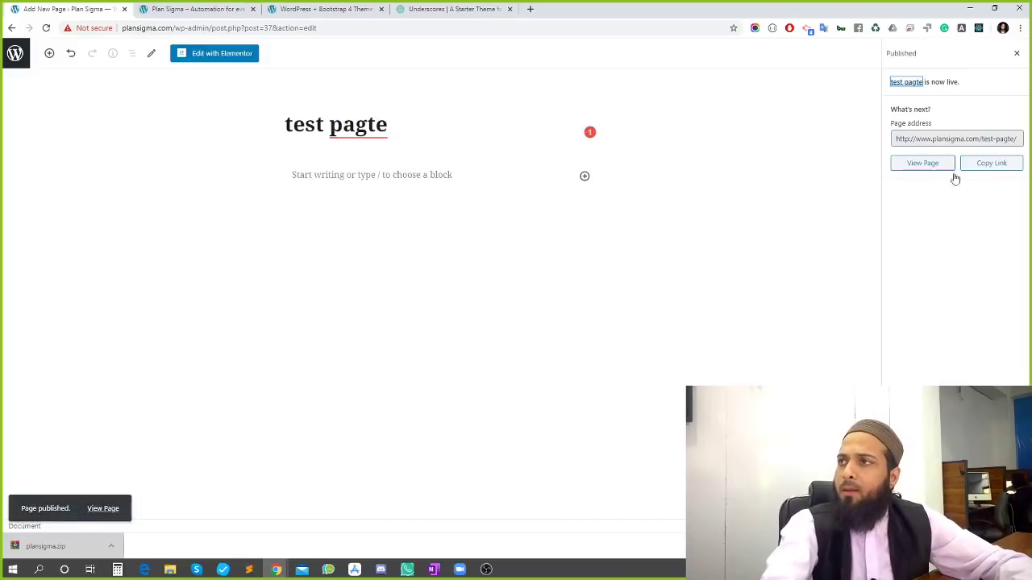
pyautogui.click(226, 58)
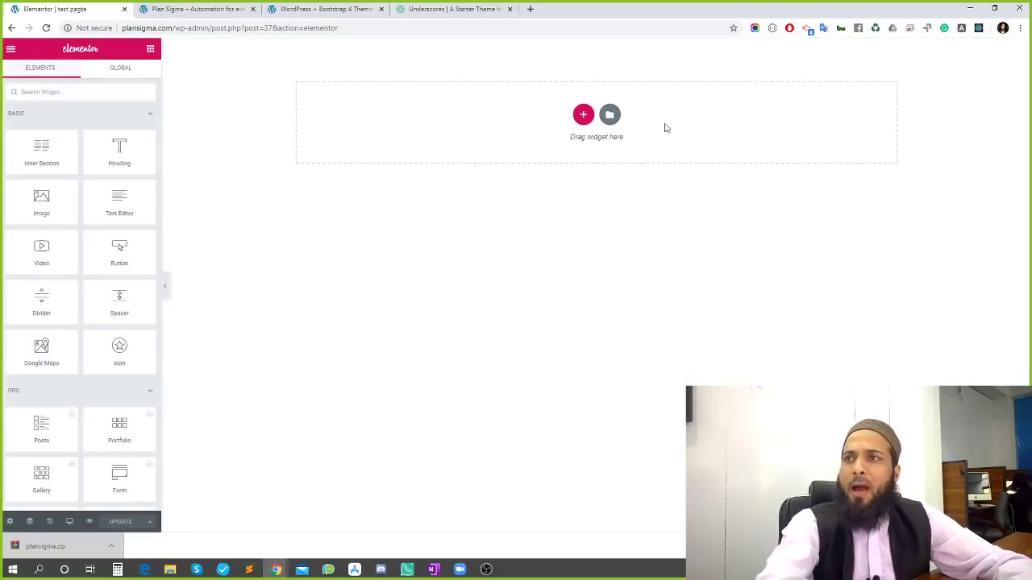
# Open Elementor's page settings, then view the live test pagte page in a new tab
pyautogui.click(10, 522)
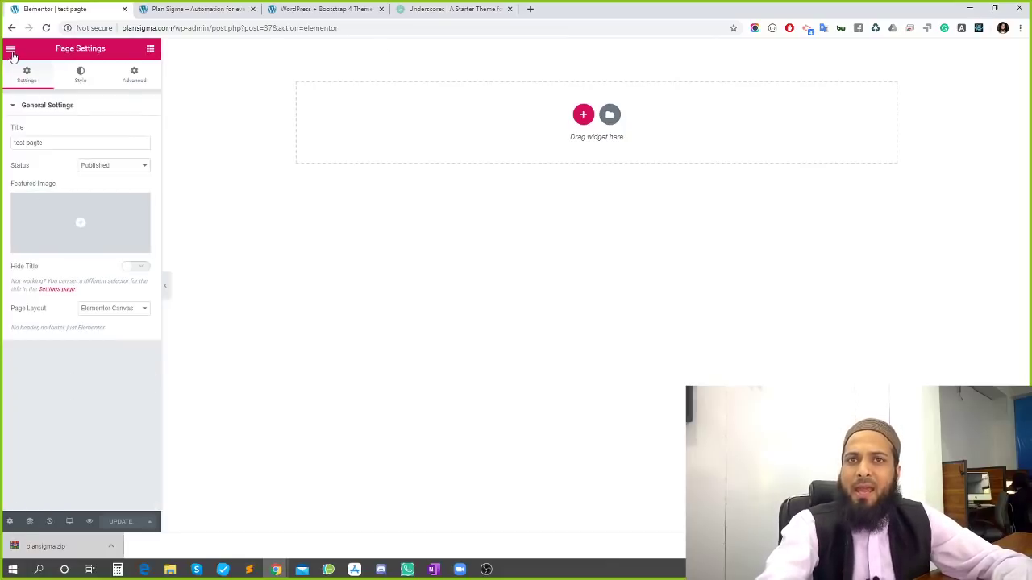
pyautogui.click(11, 50)
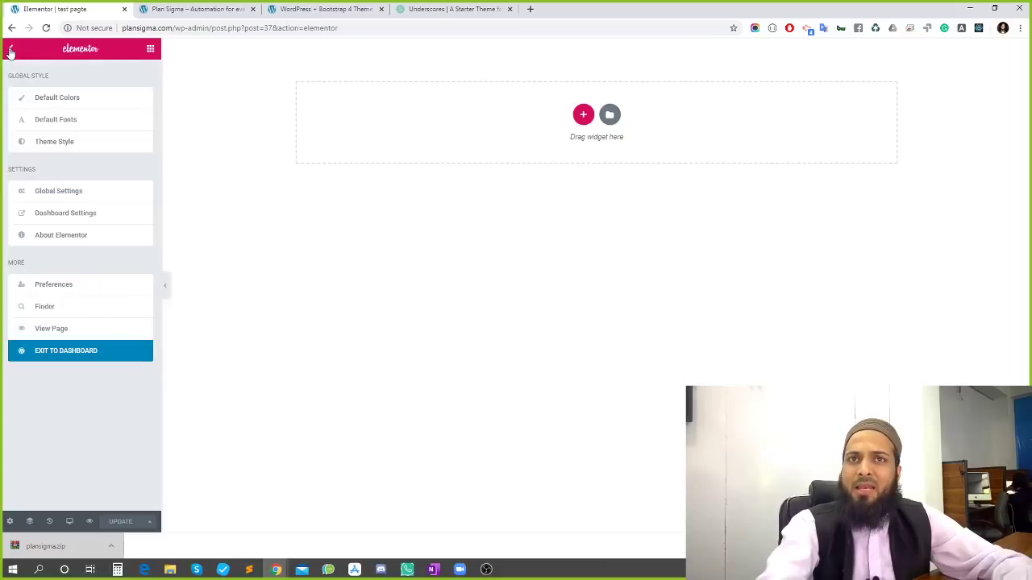
pyautogui.click(57, 329)
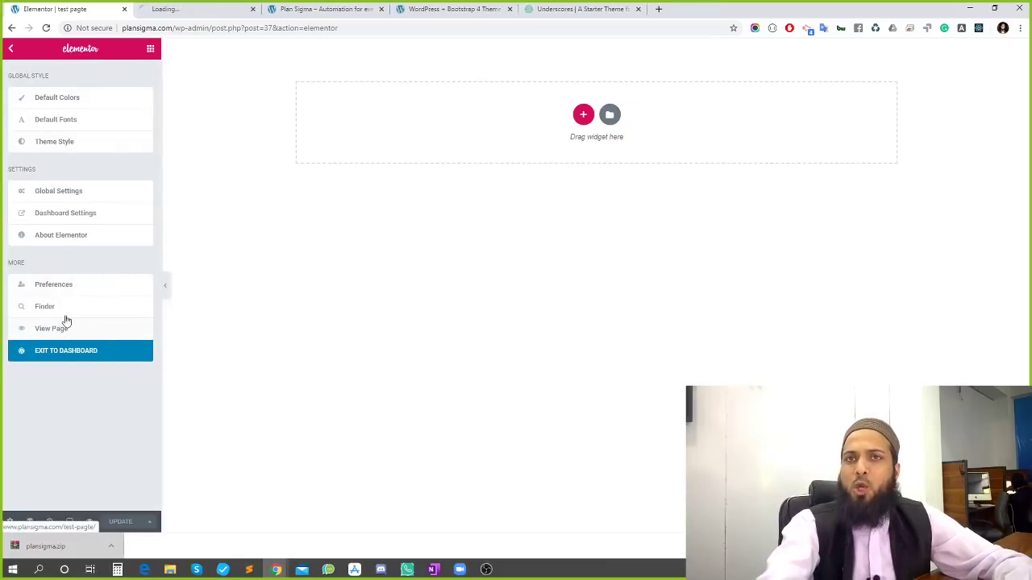
pyautogui.click(173, 8)
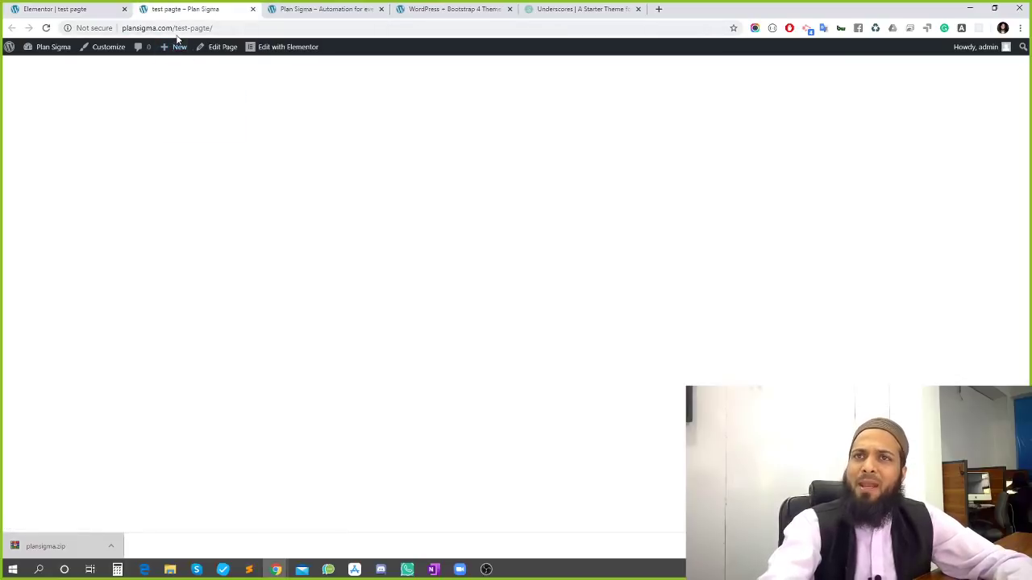
# Check the live page's URL plansigma.com/test-pagte/, then return to the Elementor editor tab
pyautogui.doubleClick(179, 29)
pyautogui.click(386, 223)
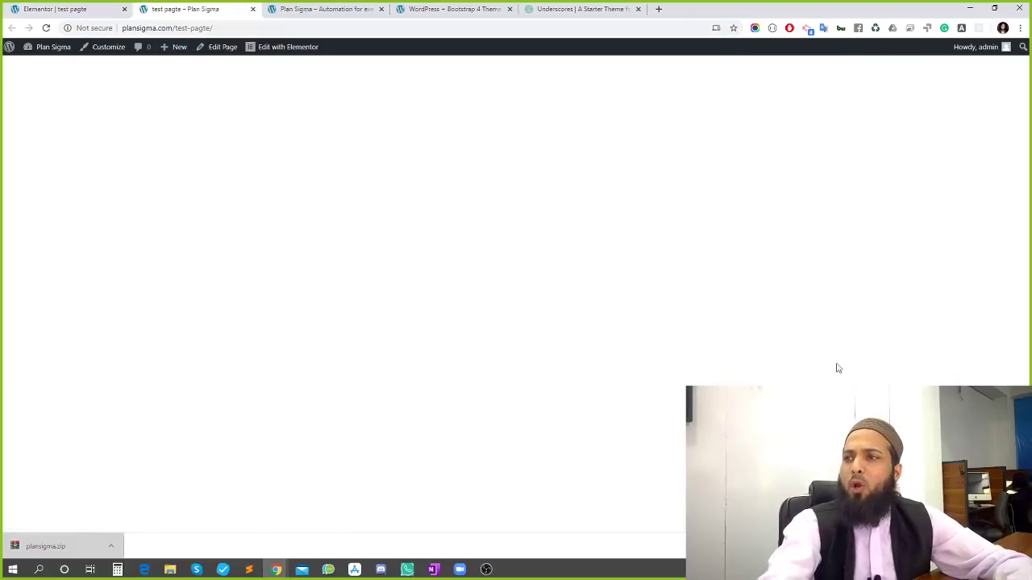
pyautogui.click(25, 7)
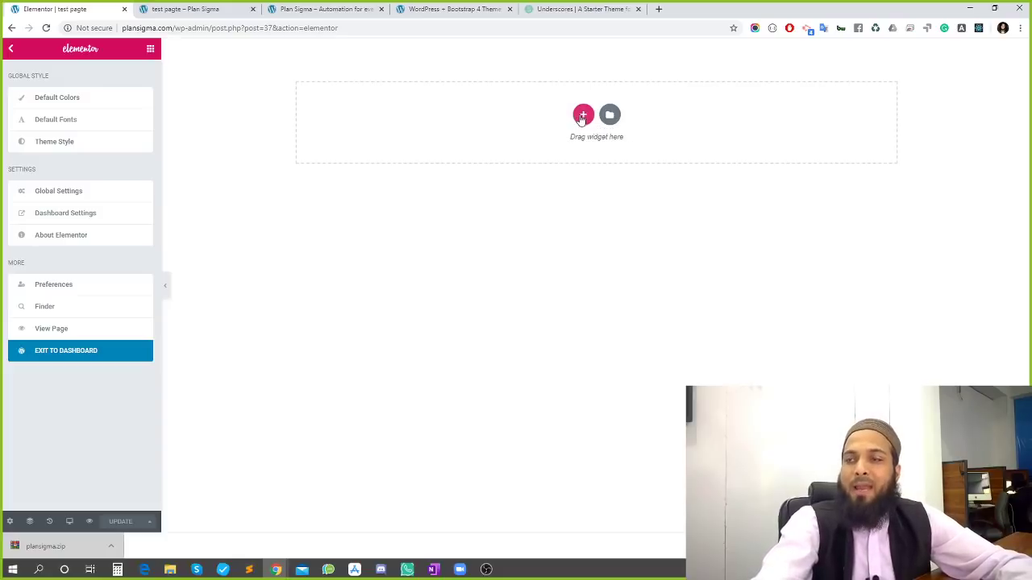
pyautogui.click(583, 116)
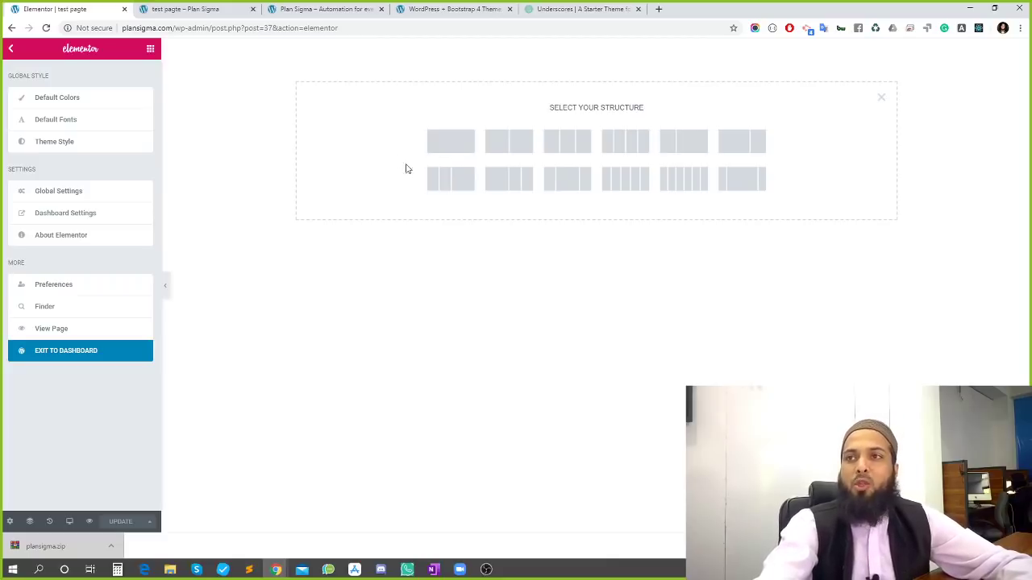
pyautogui.click(445, 144)
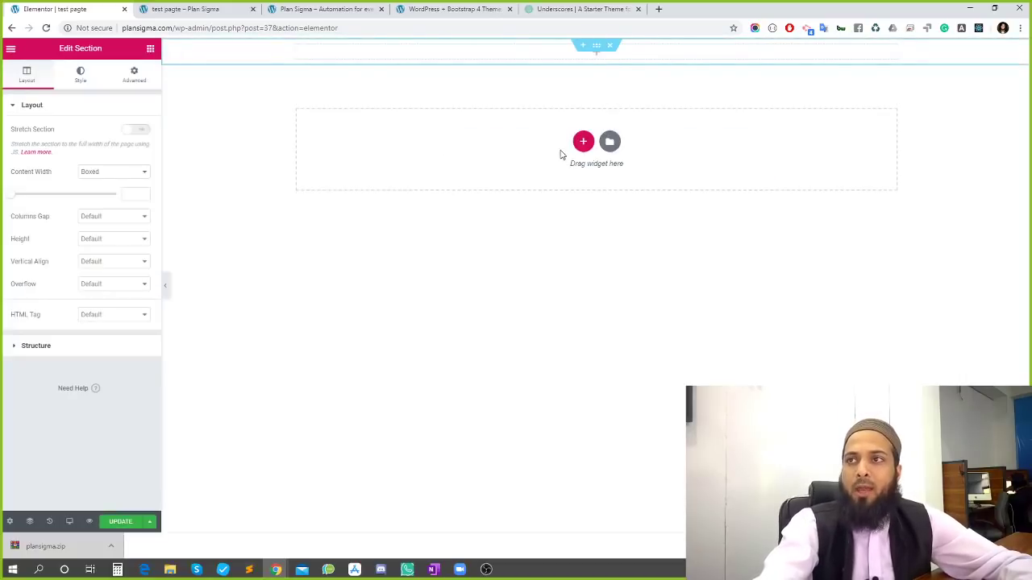
pyautogui.click(597, 59)
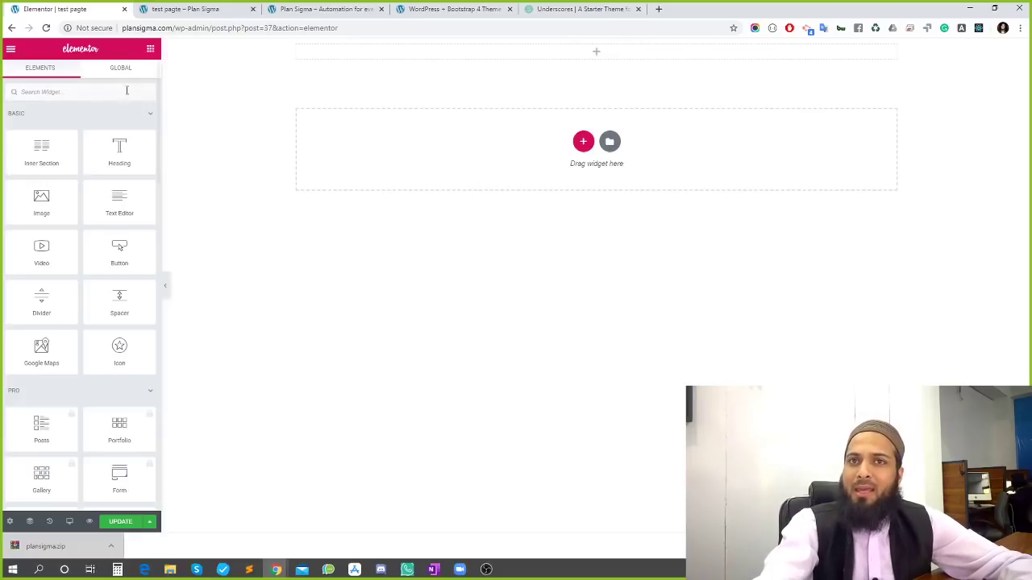
pyautogui.moveTo(30, 157); pyautogui.dragTo(591, 60)
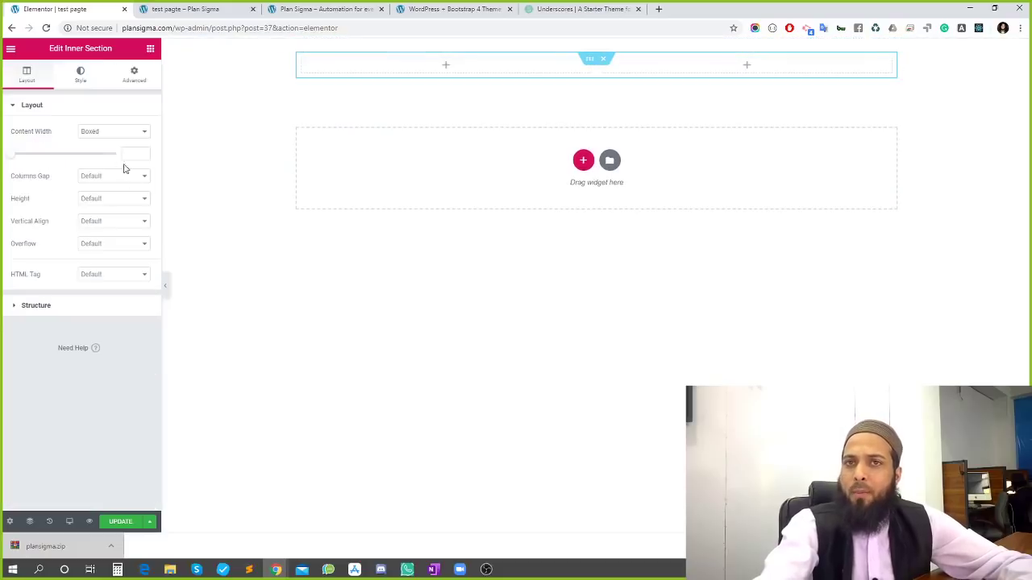
pyautogui.click(151, 49)
pyautogui.moveTo(27, 153); pyautogui.dragTo(611, 85)
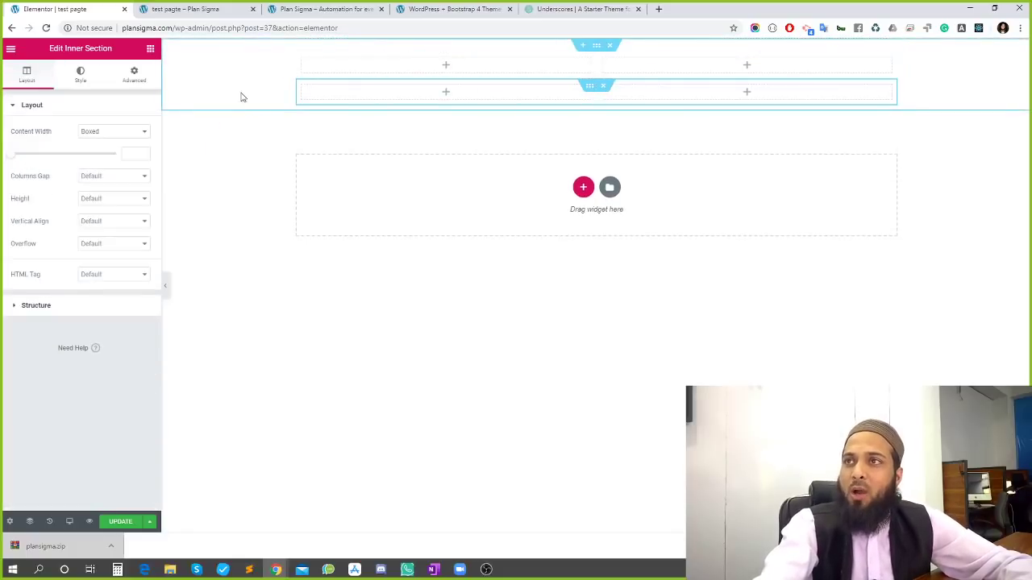
pyautogui.click(606, 84)
pyautogui.click(609, 45)
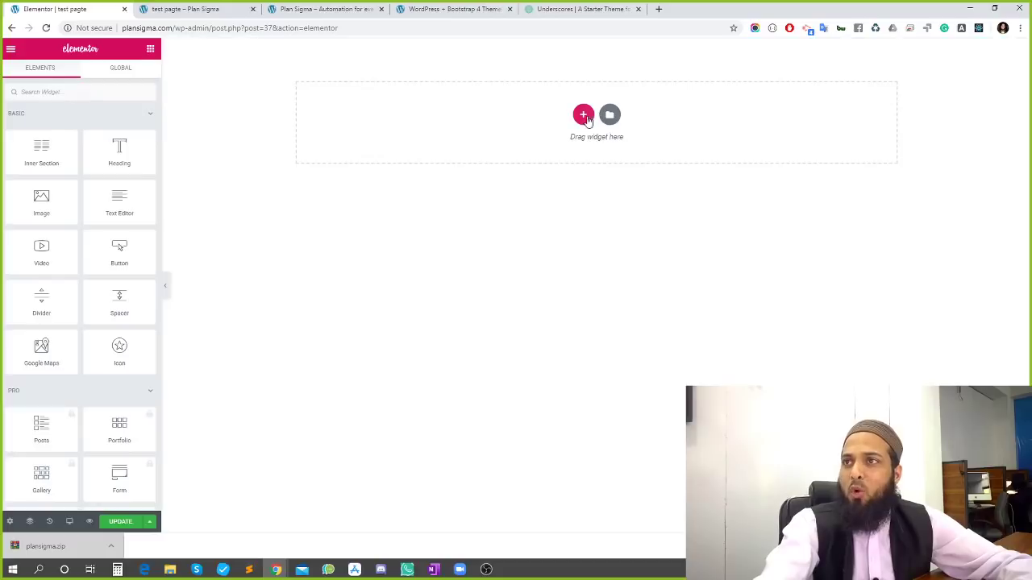
# Add a two-column section with an Inner Section, then delete it
pyautogui.click(586, 117)
pyautogui.click(508, 146)
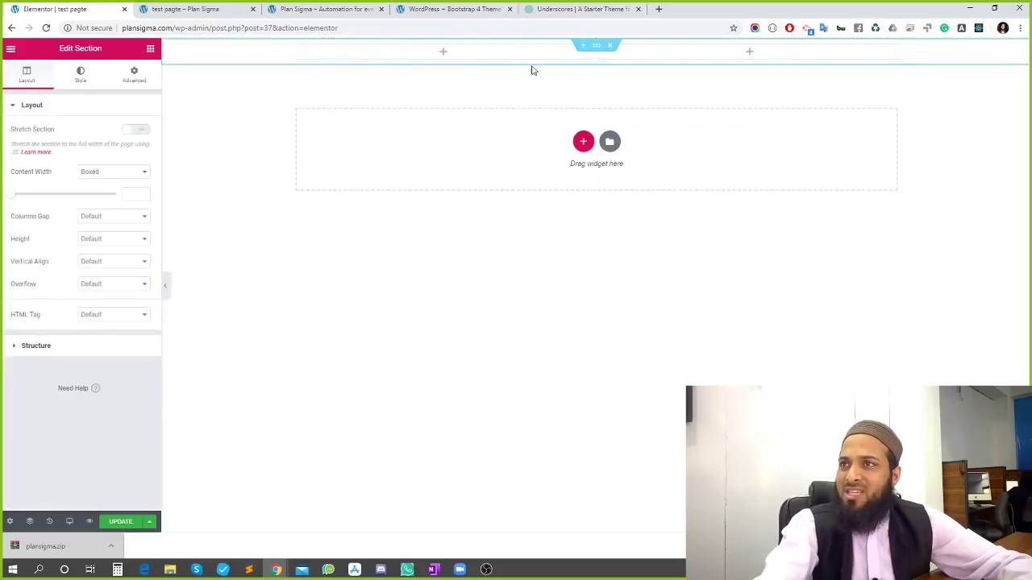
pyautogui.click(150, 50)
pyautogui.moveTo(43, 159); pyautogui.dragTo(554, 55)
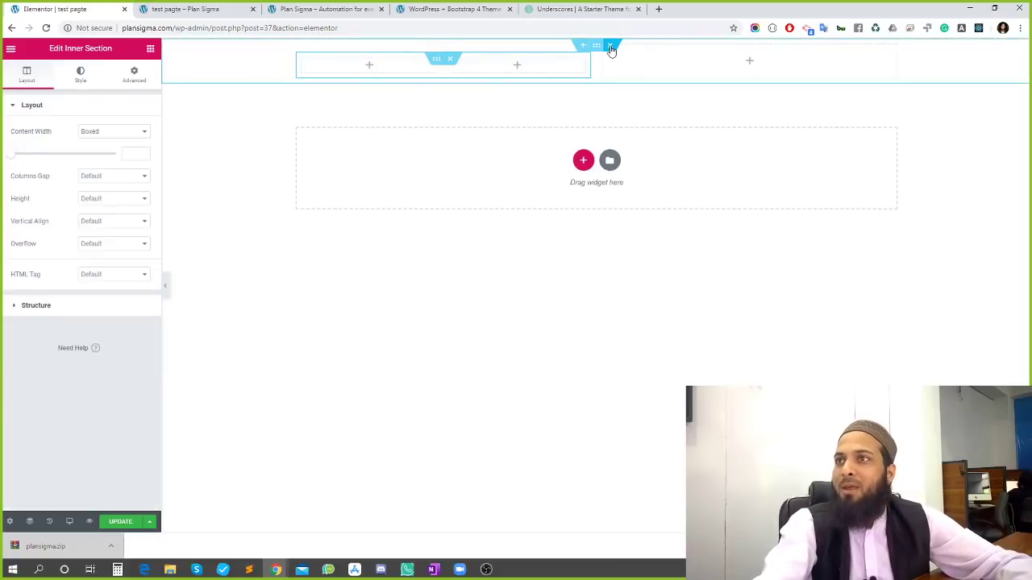
pyautogui.click(610, 48)
# Add a single-column section, drop in an Inner Section, and delete one of its columns
pyautogui.click(584, 118)
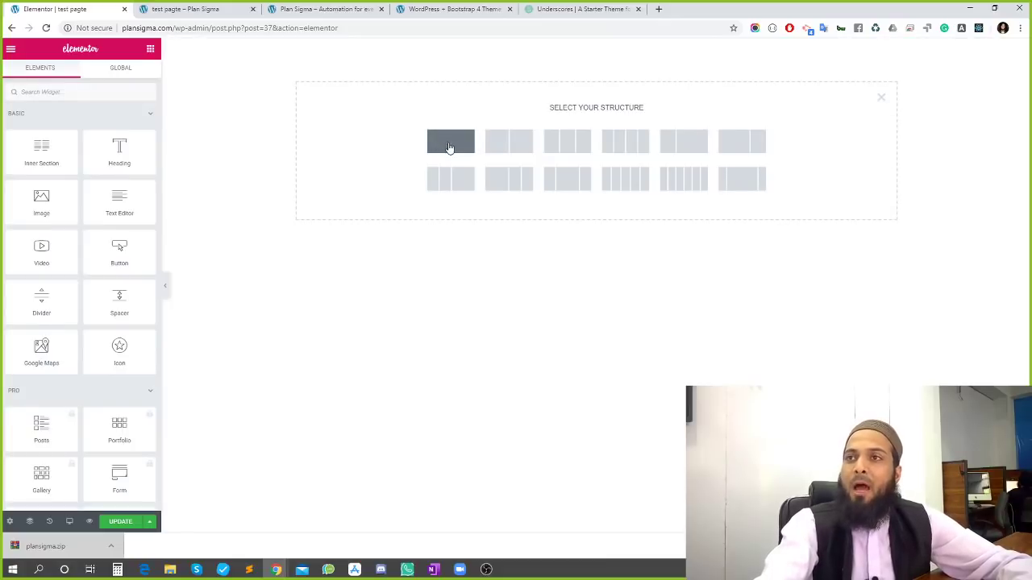
pyautogui.click(450, 148)
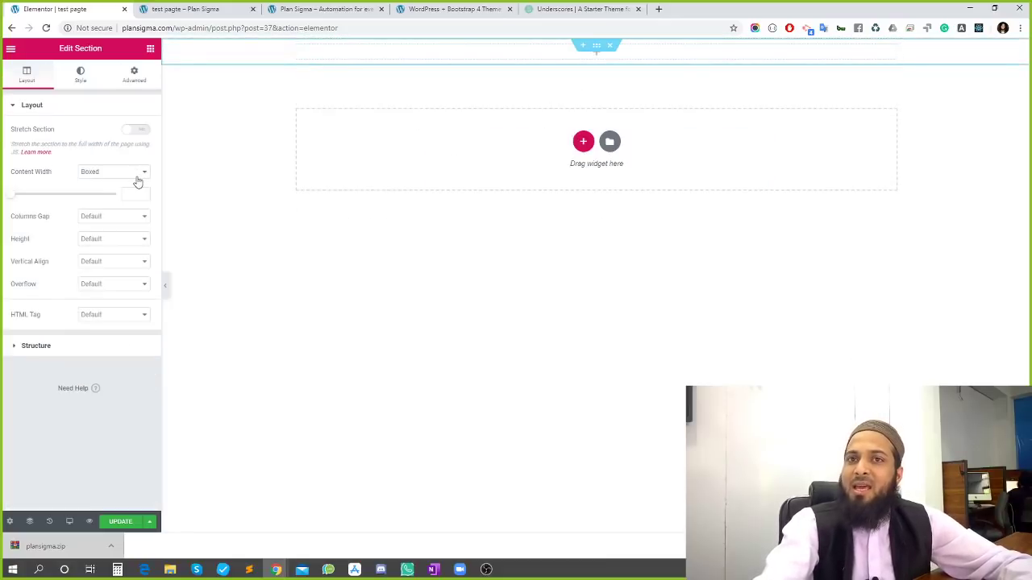
pyautogui.click(151, 50)
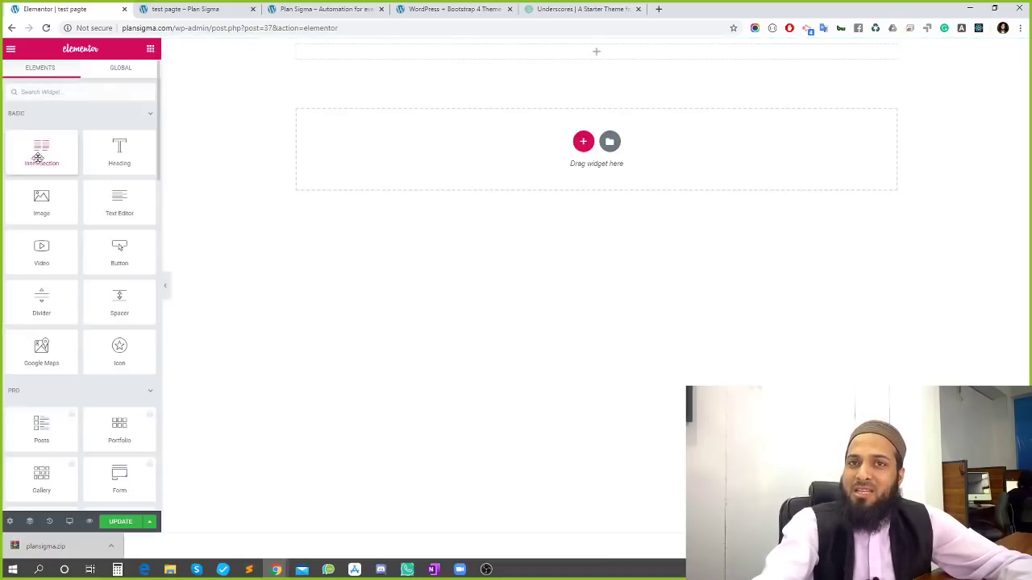
pyautogui.moveTo(40, 153); pyautogui.dragTo(568, 52)
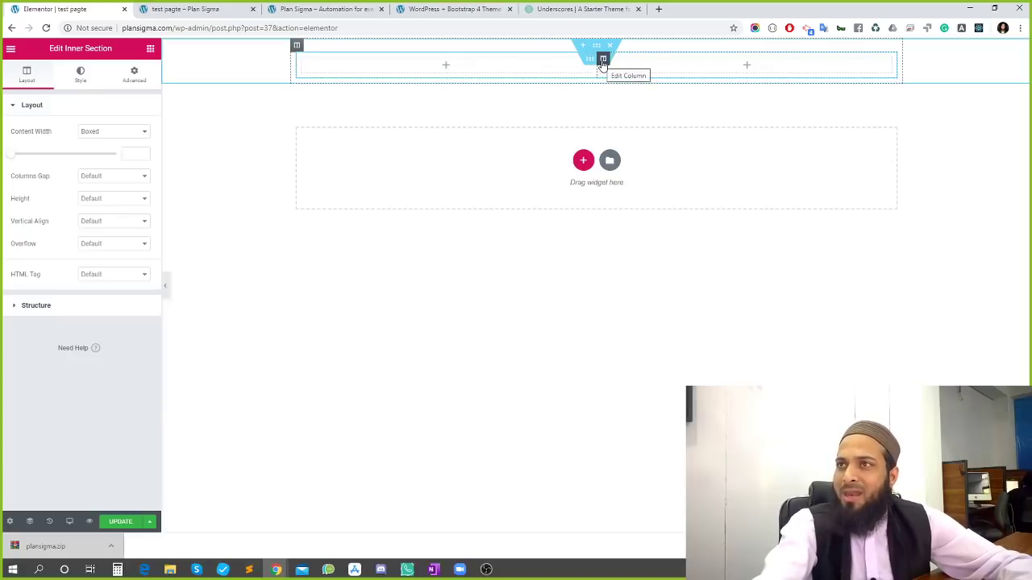
pyautogui.rightClick(603, 61)
pyautogui.click(638, 216)
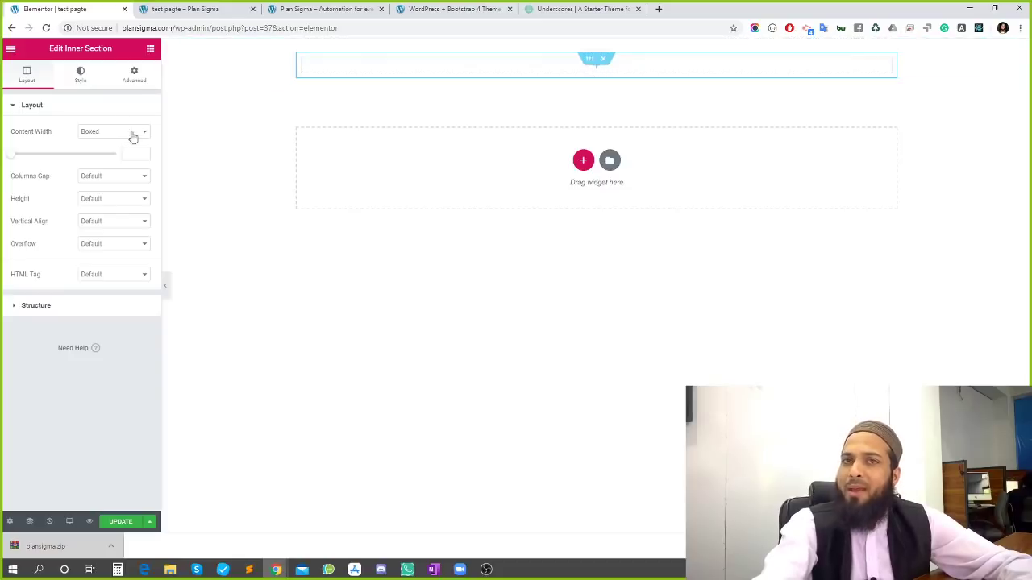
# Drop in another Inner Section and give it a third column
pyautogui.click(151, 50)
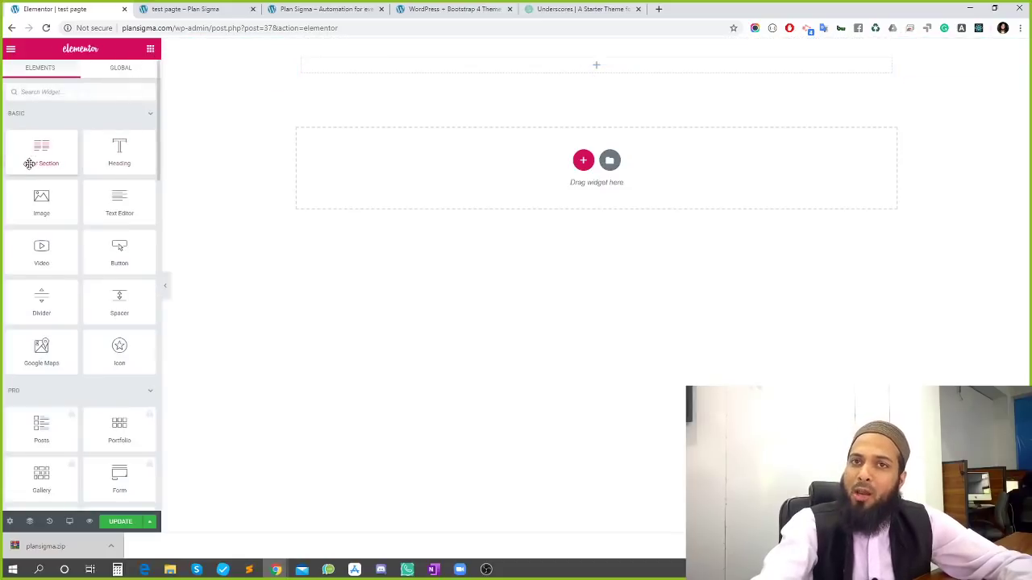
pyautogui.moveTo(32, 161); pyautogui.dragTo(585, 75)
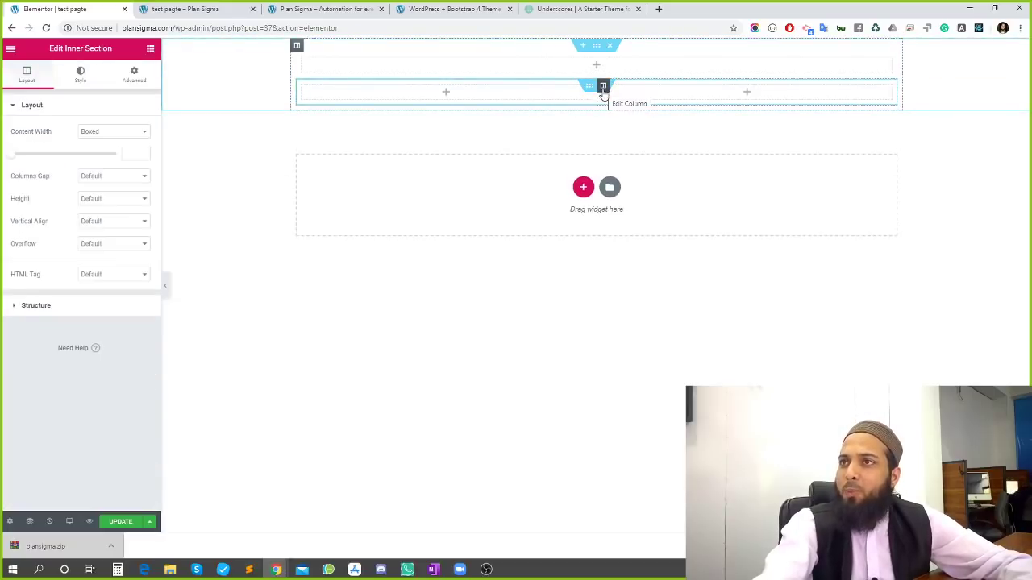
pyautogui.rightClick(603, 89)
pyautogui.click(643, 136)
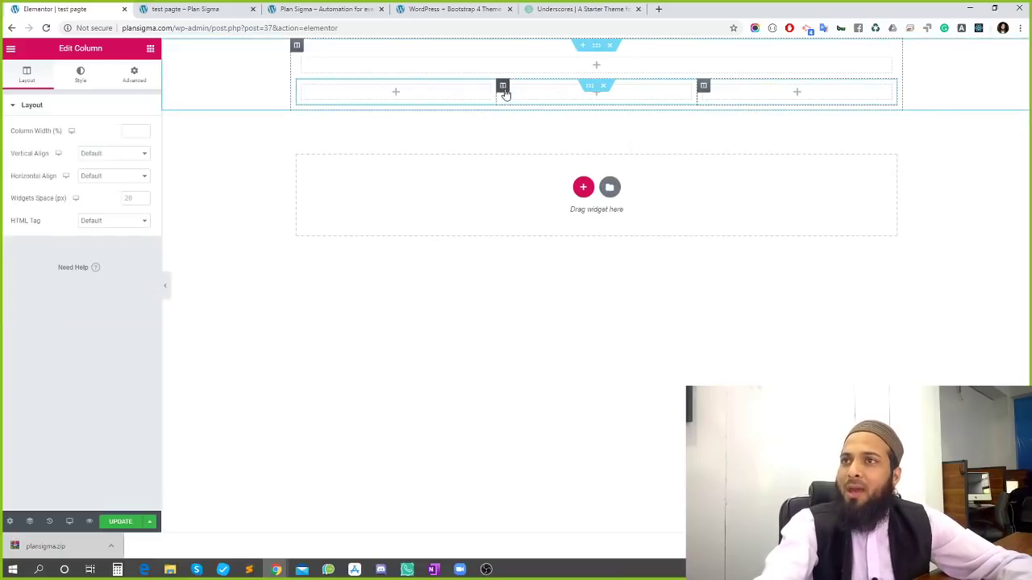
# Set the first column width to 20 and the second to 60, then delete the inner section
pyautogui.click(298, 87)
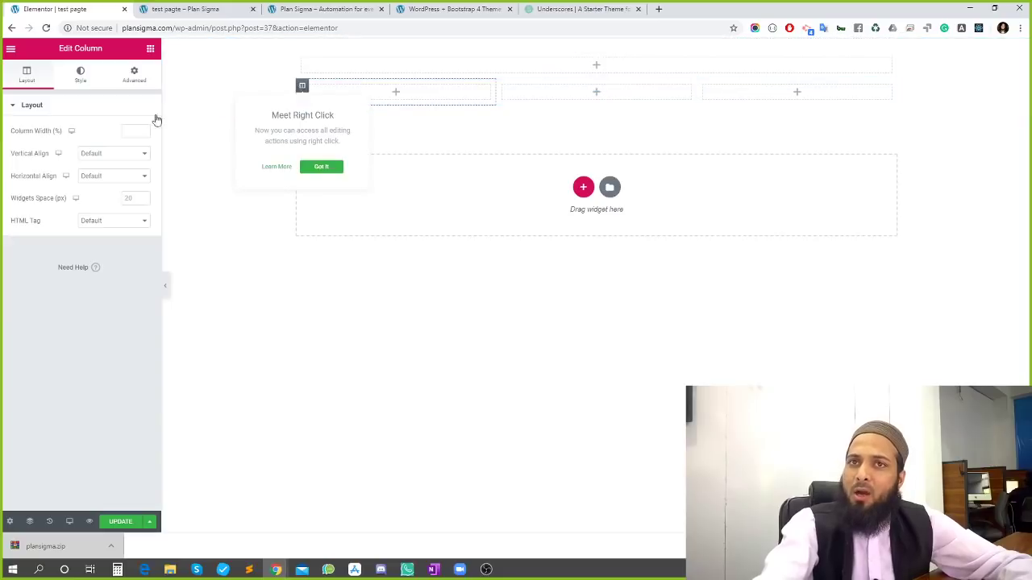
pyautogui.click(34, 135)
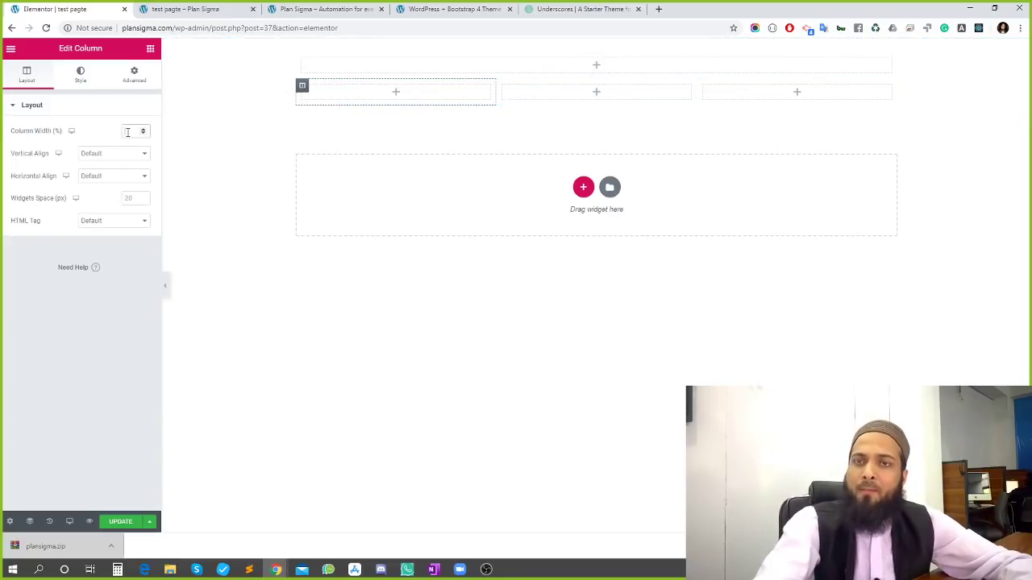
pyautogui.write('20')
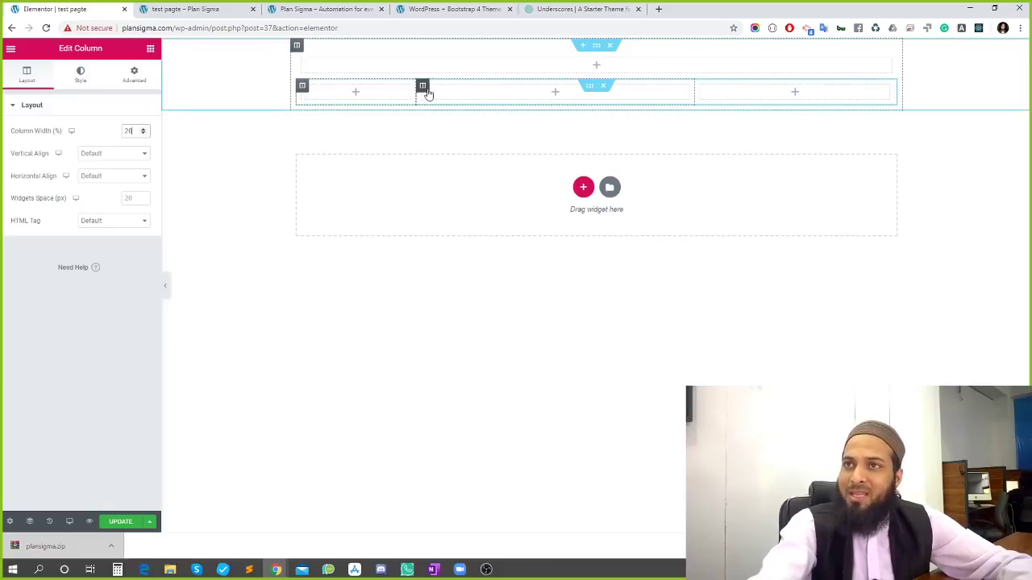
pyautogui.click(424, 87)
pyautogui.doubleClick(135, 130)
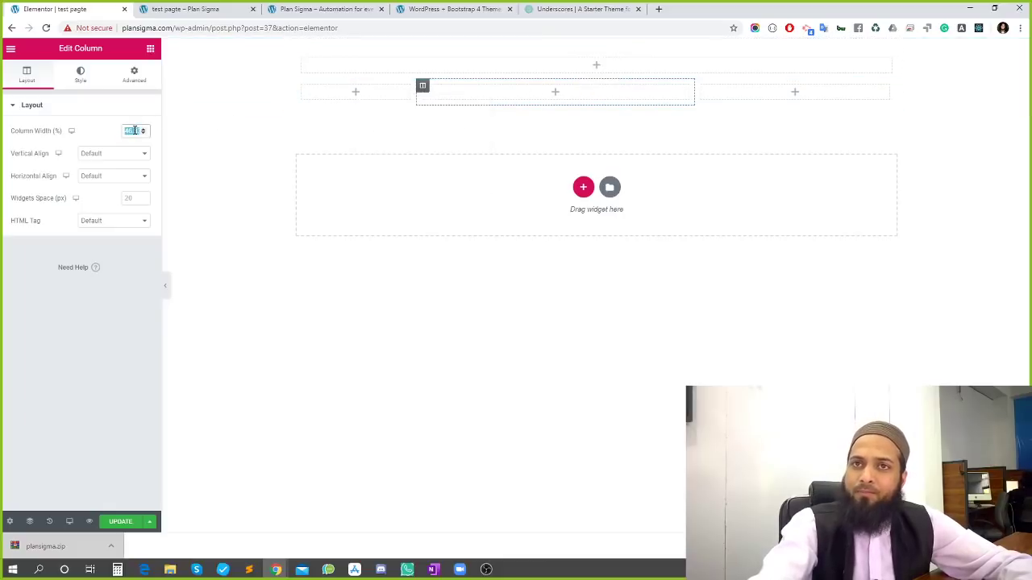
pyautogui.write('60')
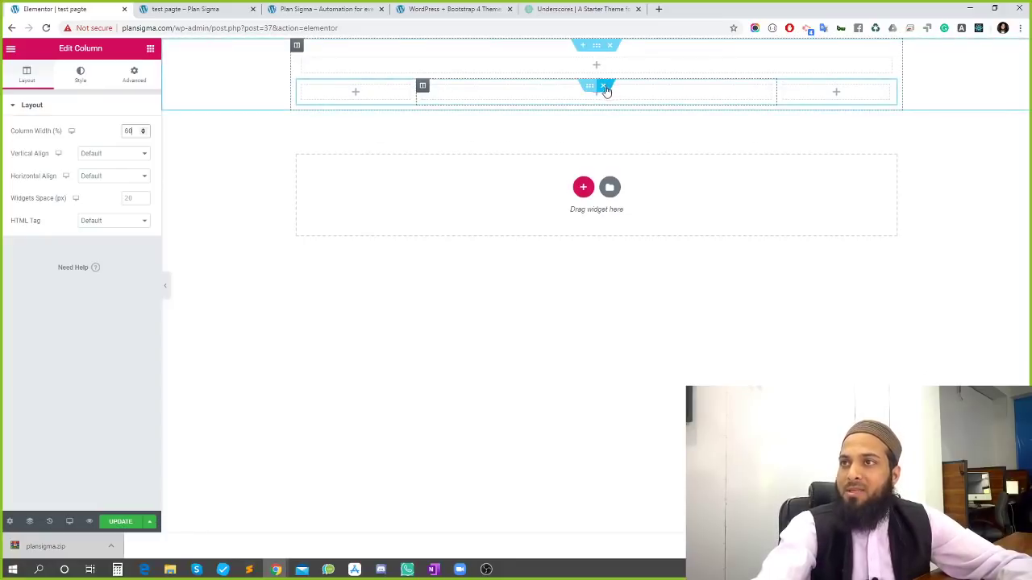
pyautogui.click(606, 91)
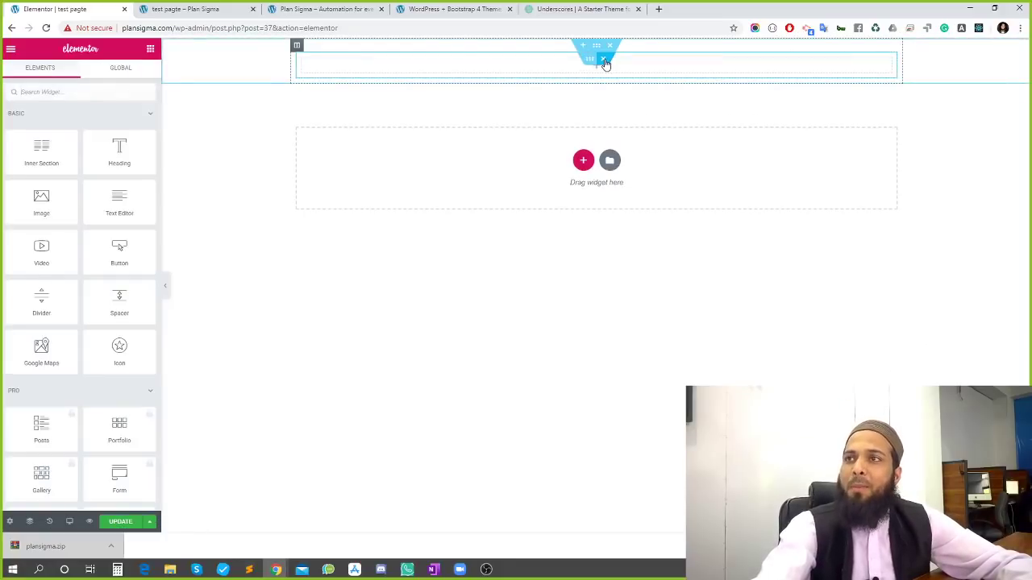
# Delete the leftover empty column and bring up the top section's settings
pyautogui.click(605, 61)
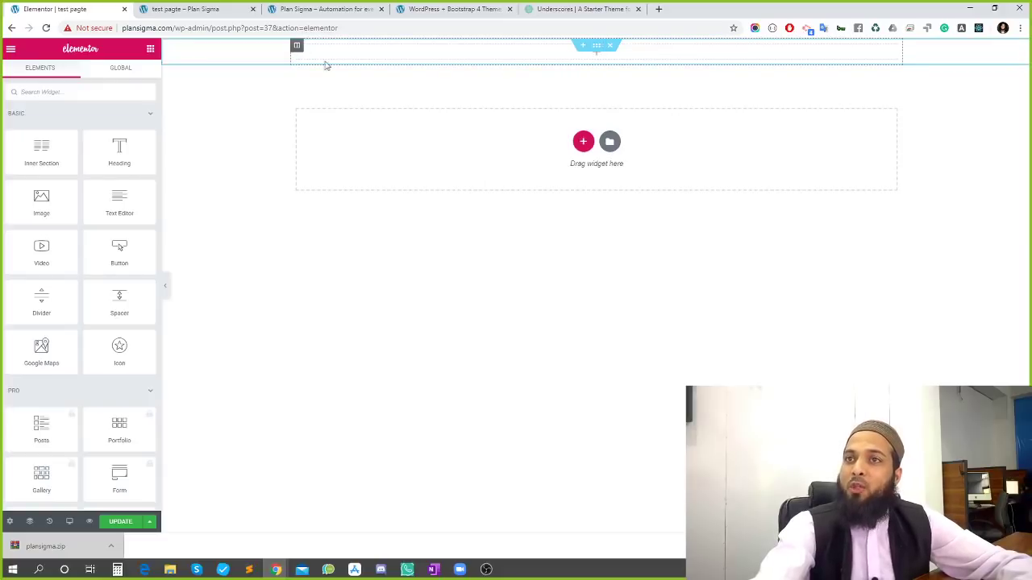
pyautogui.click(595, 48)
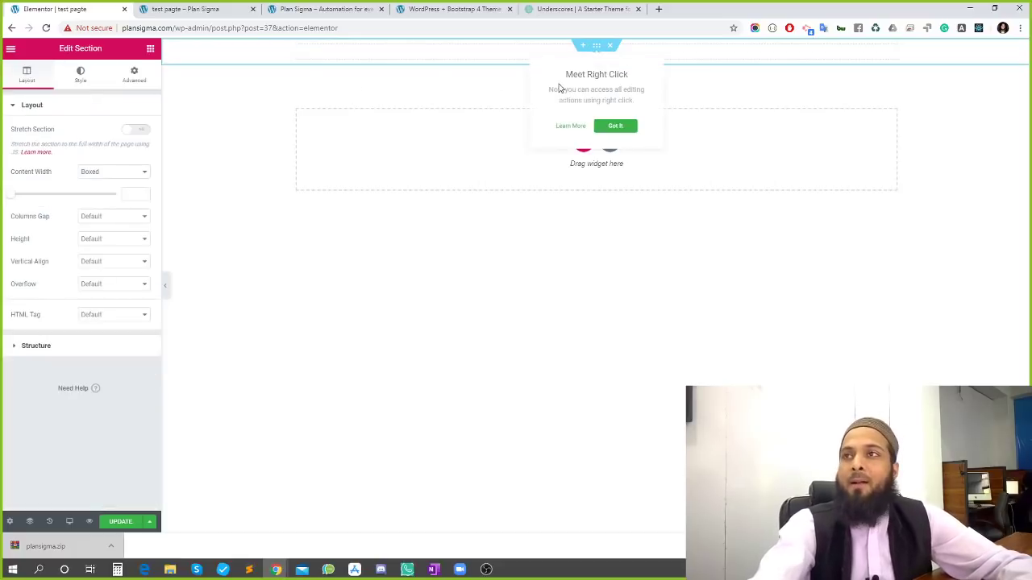
pyautogui.click(541, 51)
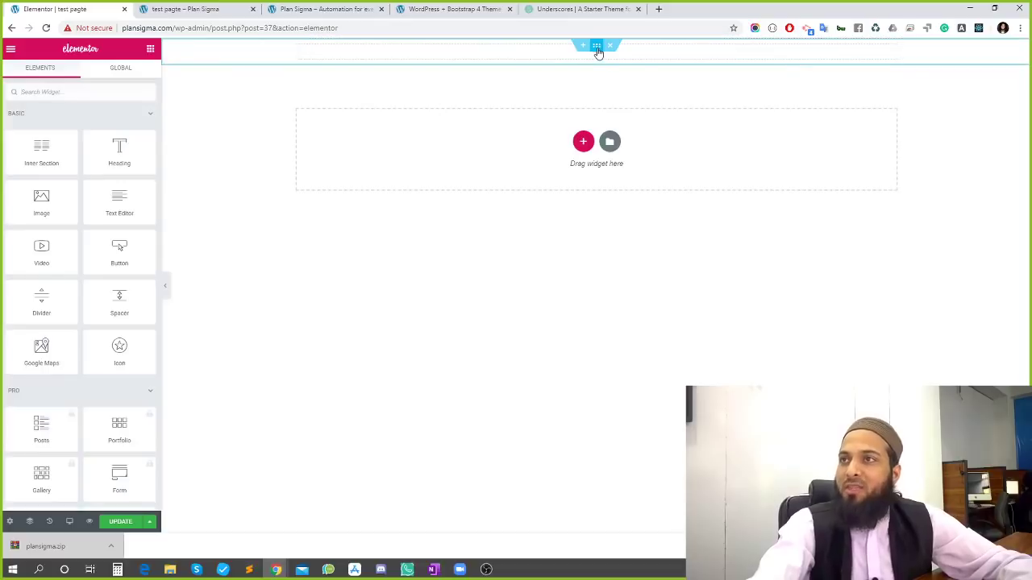
pyautogui.click(596, 48)
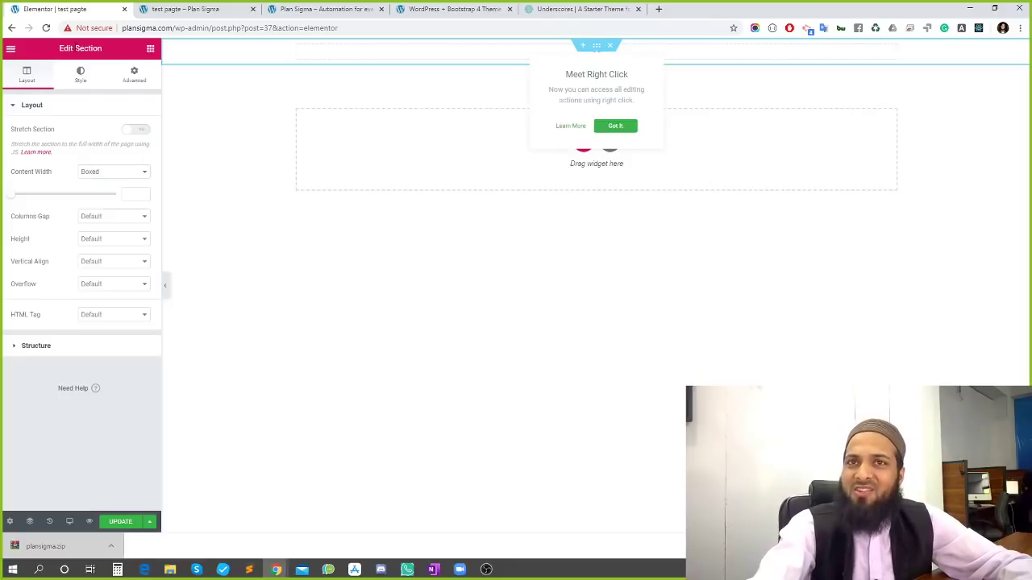
pyautogui.tripleClick(76, 47)
pyautogui.click(63, 50)
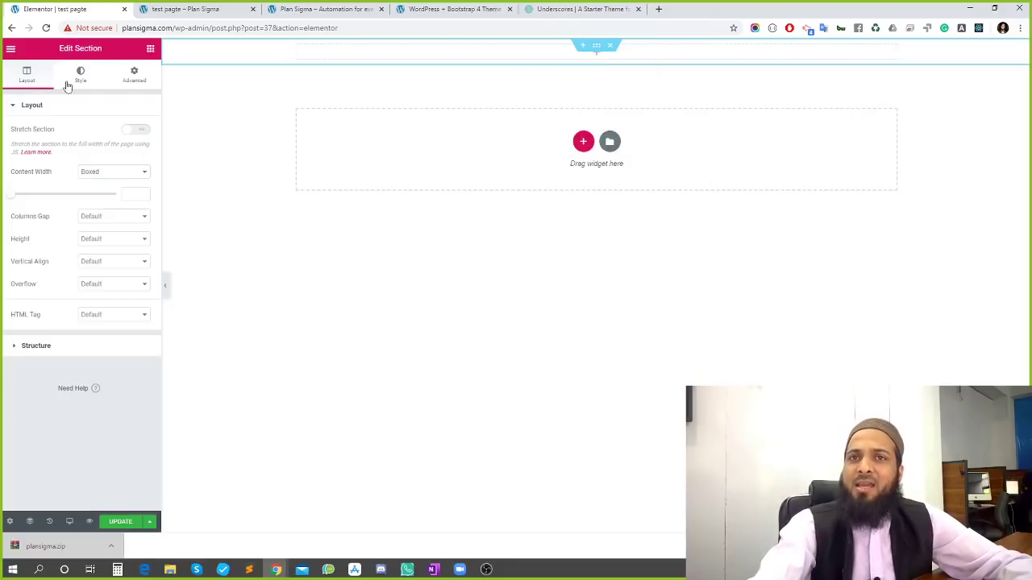
# Set the top section's Content Width to Full Width and drag in an Inner Section
pyautogui.click(109, 173)
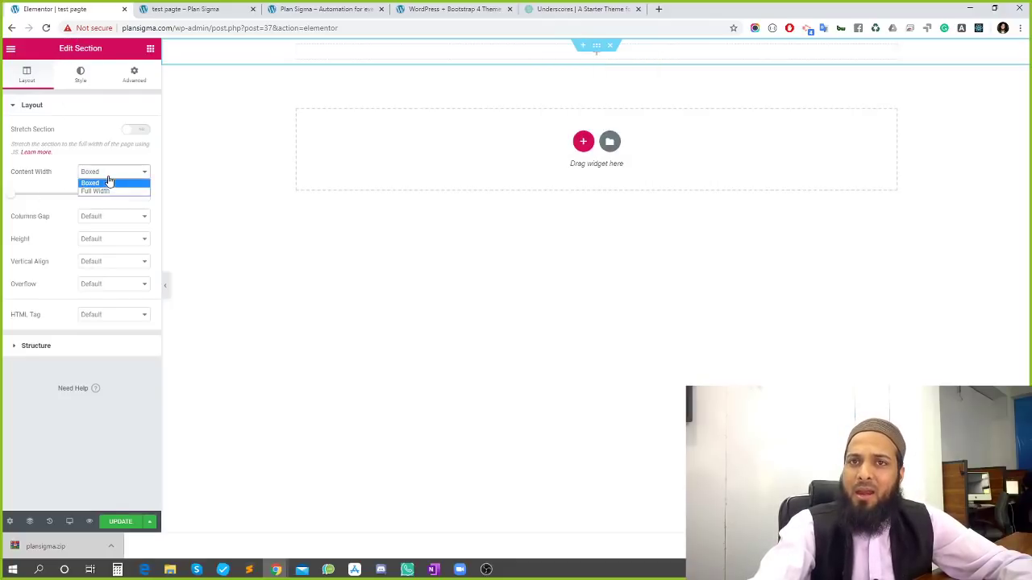
pyautogui.click(108, 191)
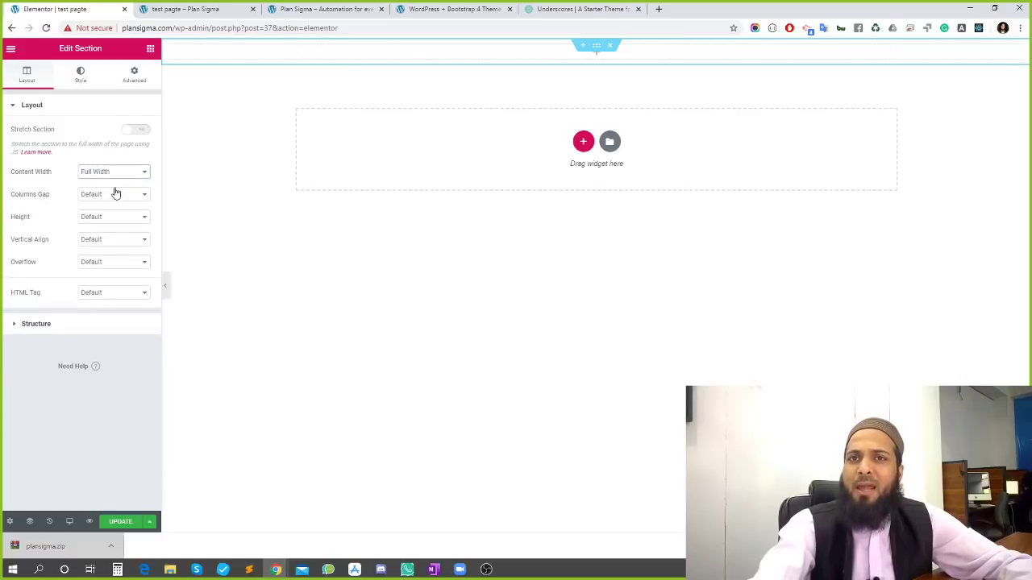
pyautogui.click(120, 172)
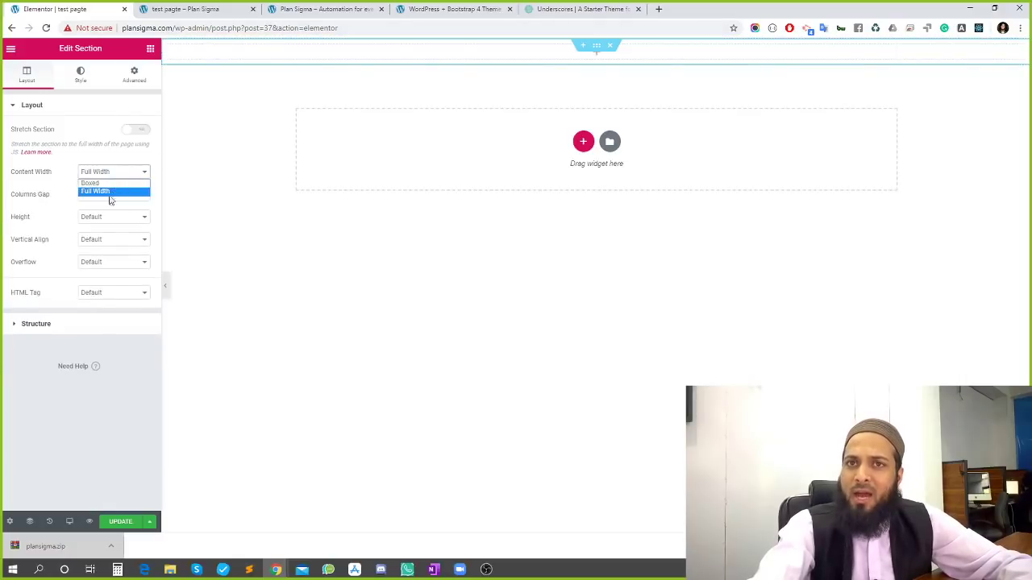
pyautogui.click(96, 183)
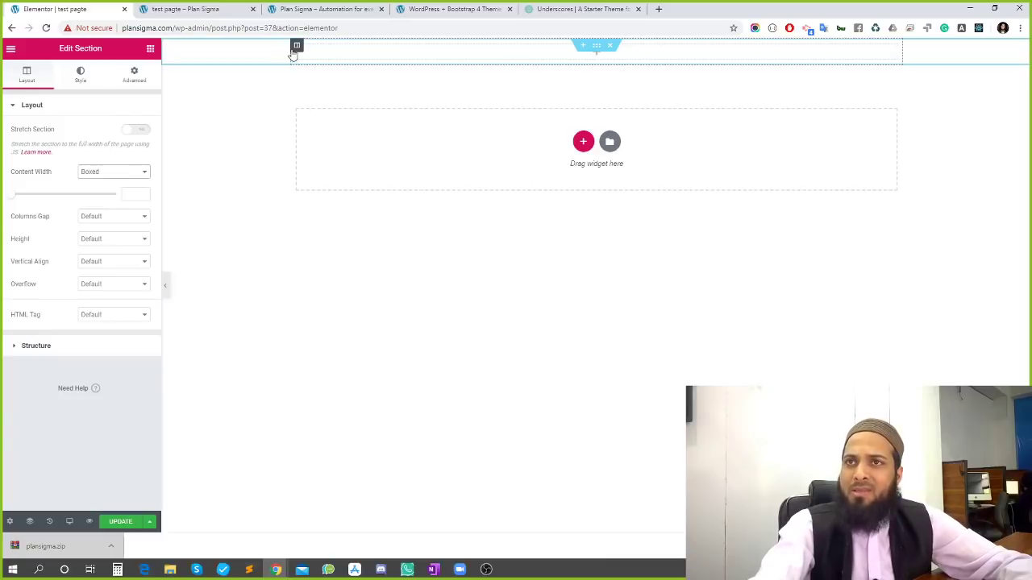
pyautogui.click(124, 177)
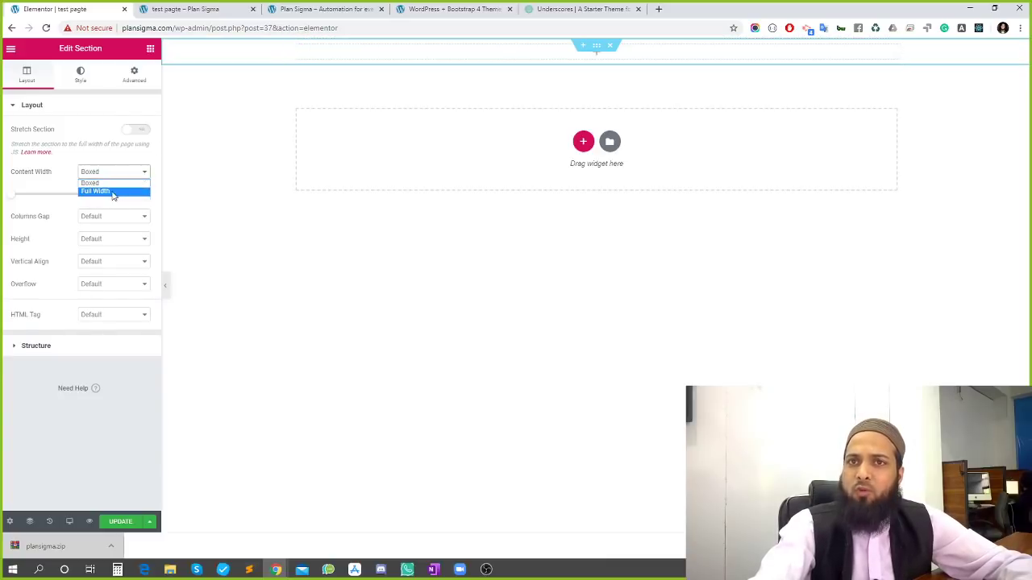
pyautogui.click(115, 192)
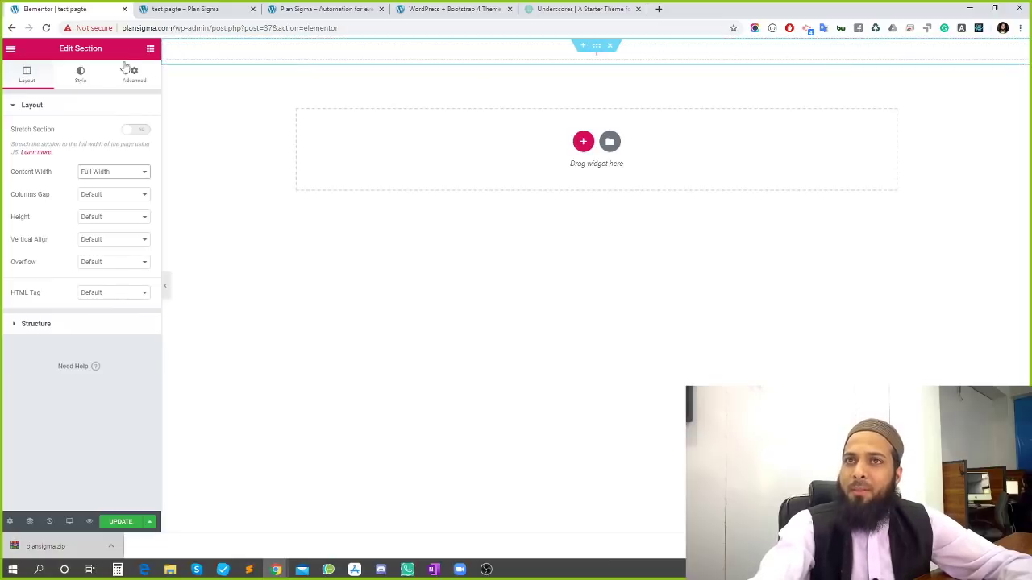
pyautogui.click(150, 50)
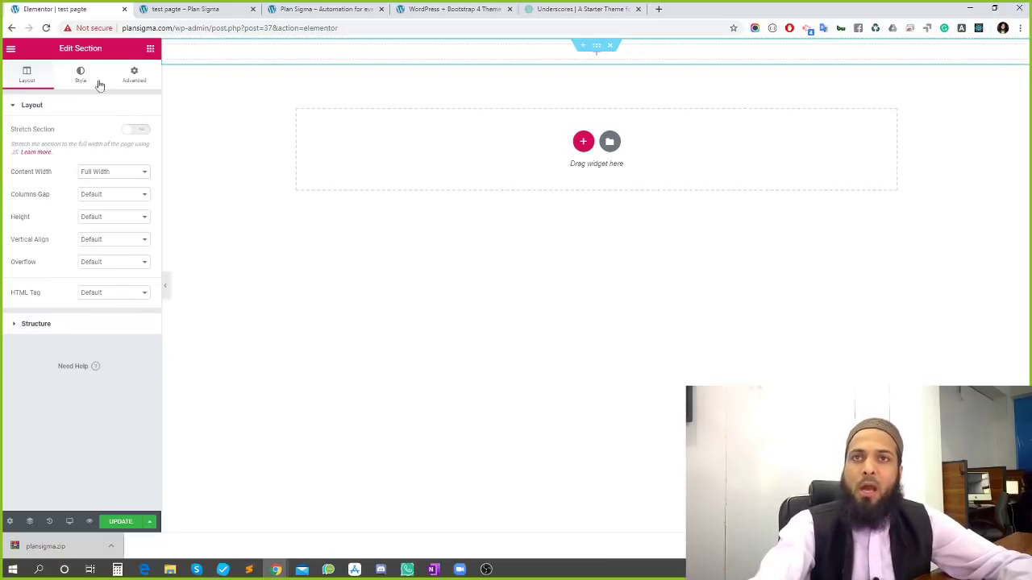
pyautogui.moveTo(42, 152); pyautogui.dragTo(456, 53)
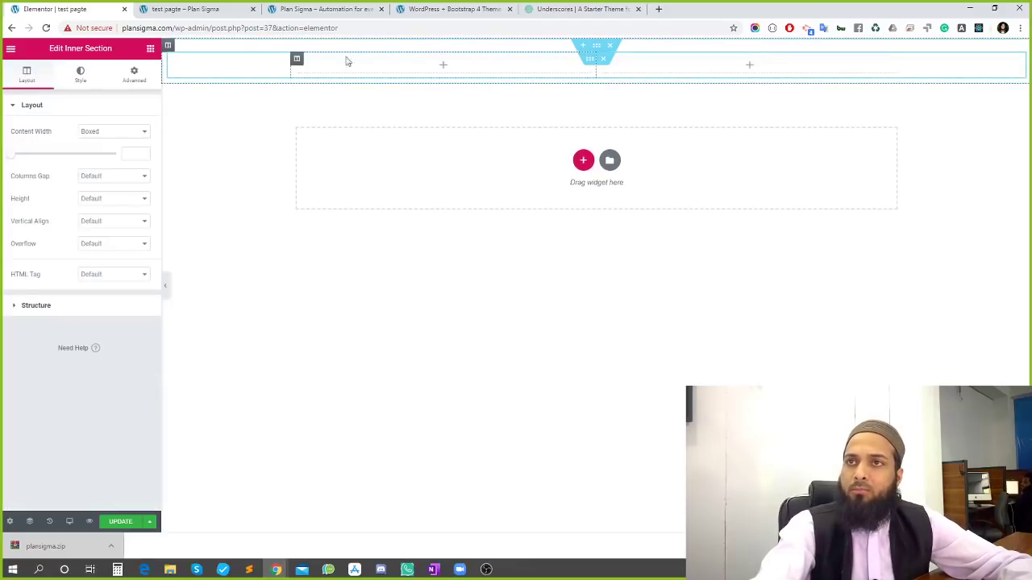
# Set the inner section's Content Width to Full Width, leaving column alignment at Default
pyautogui.click(298, 60)
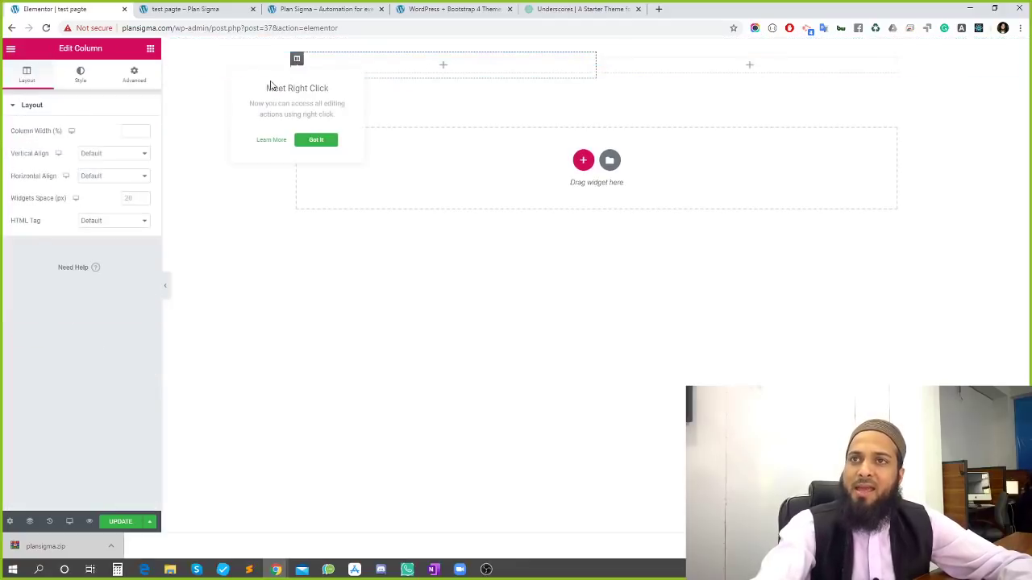
pyautogui.click(108, 155)
pyautogui.click(108, 162)
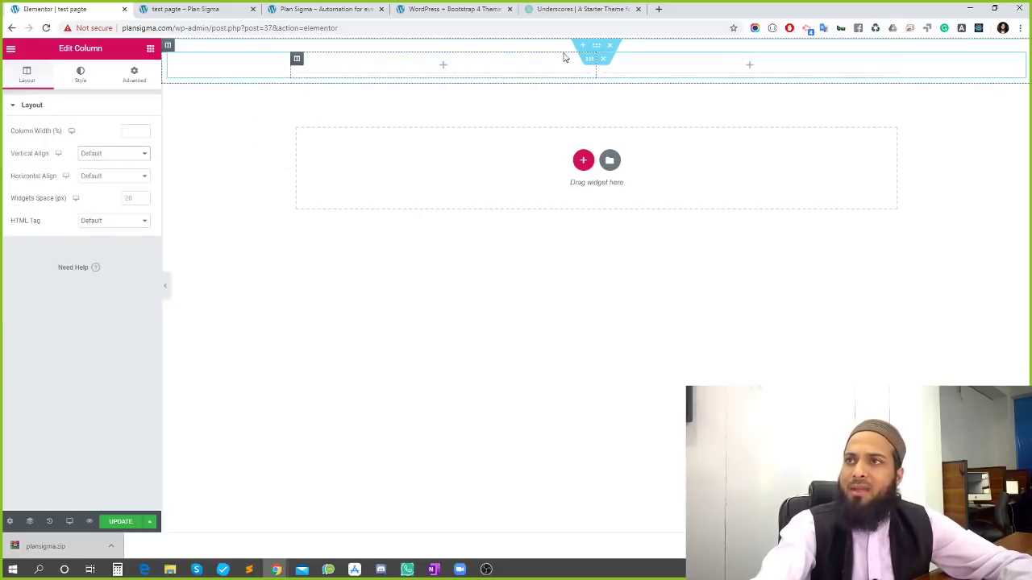
pyautogui.click(590, 59)
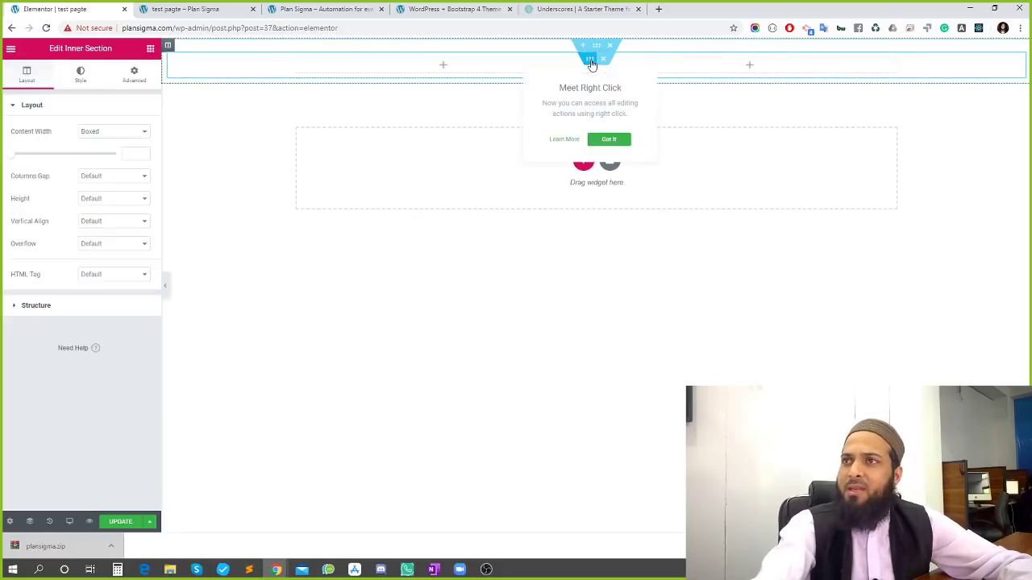
pyautogui.click(102, 135)
pyautogui.click(95, 151)
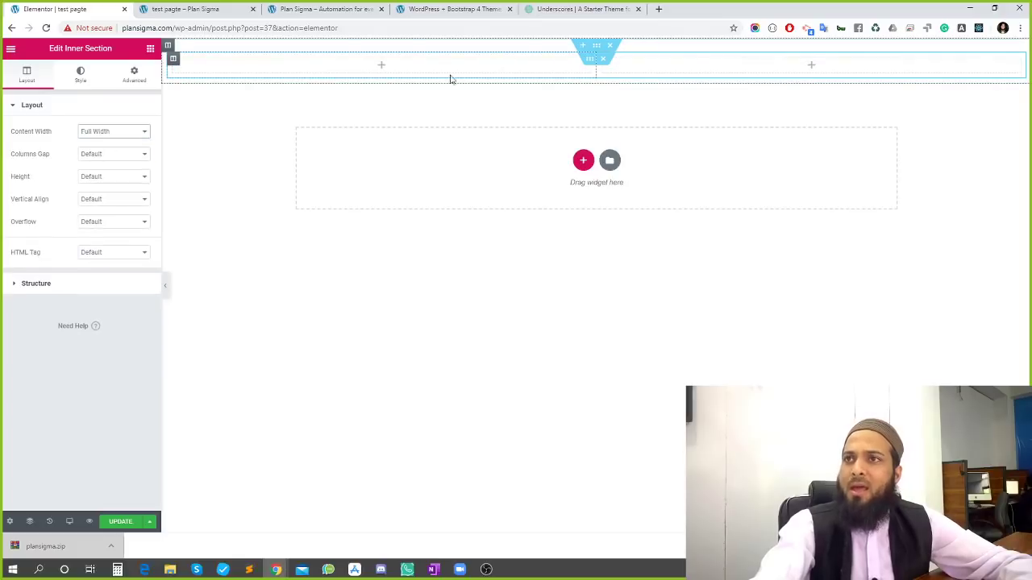
# Set the left column's width to 20%, leaving the right column at 80%
pyautogui.click(173, 60)
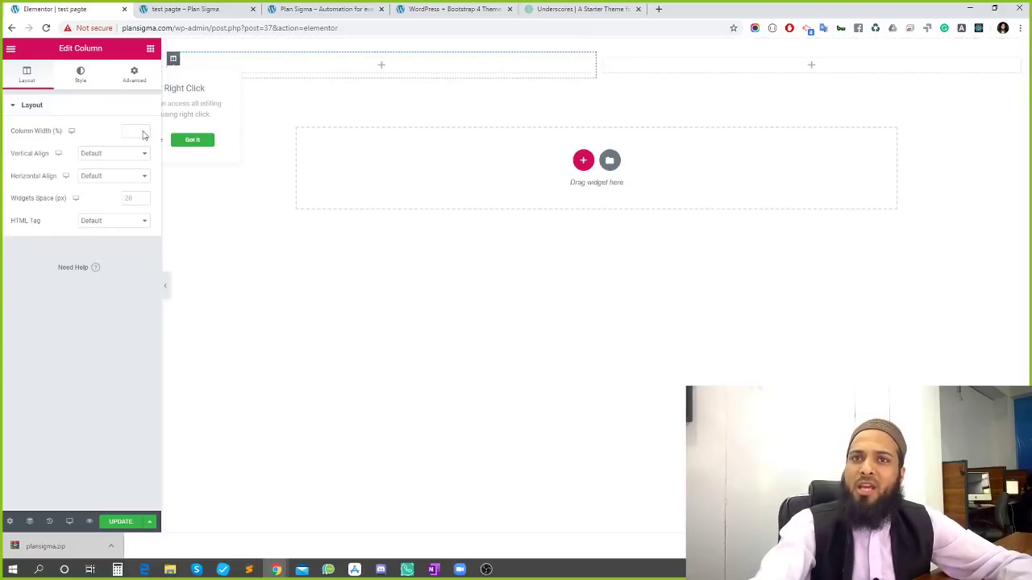
pyautogui.click(133, 135)
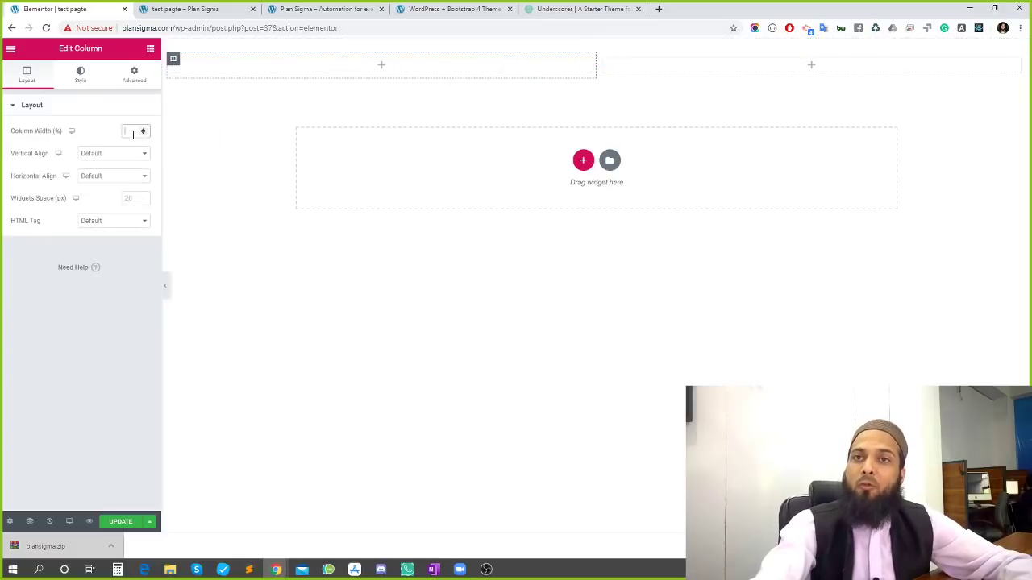
pyautogui.write('20')
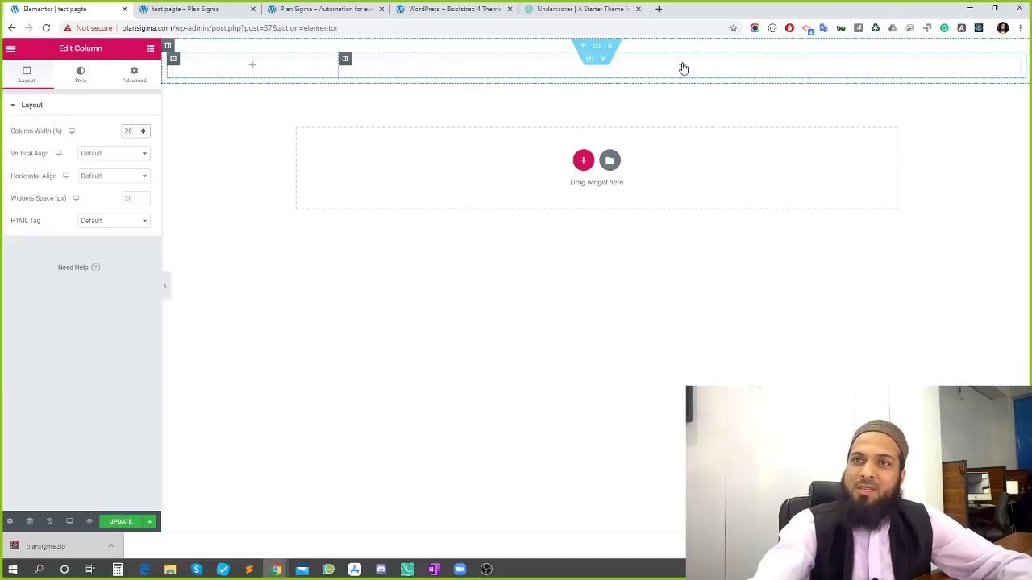
pyautogui.click(345, 59)
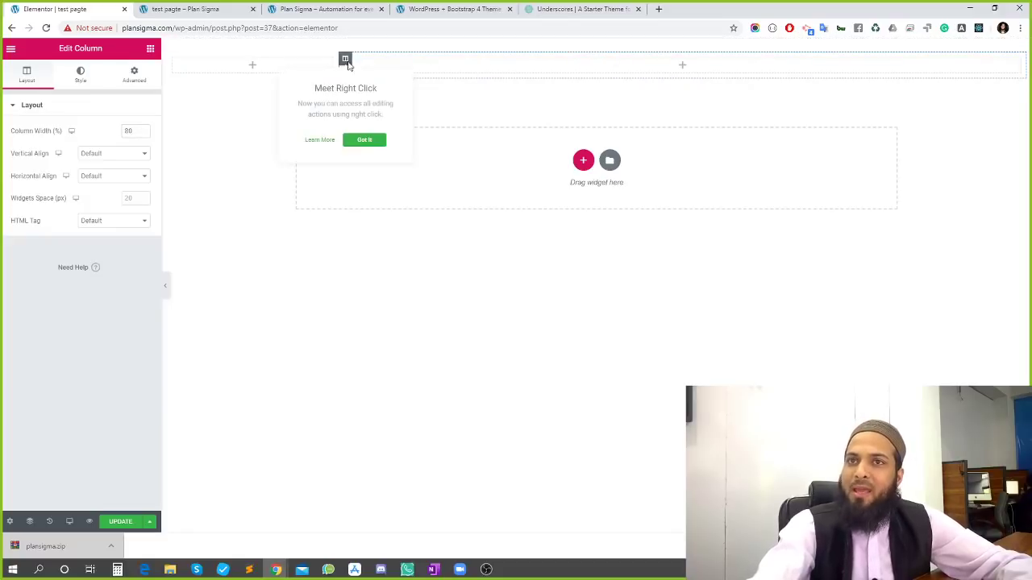
pyautogui.click(252, 70)
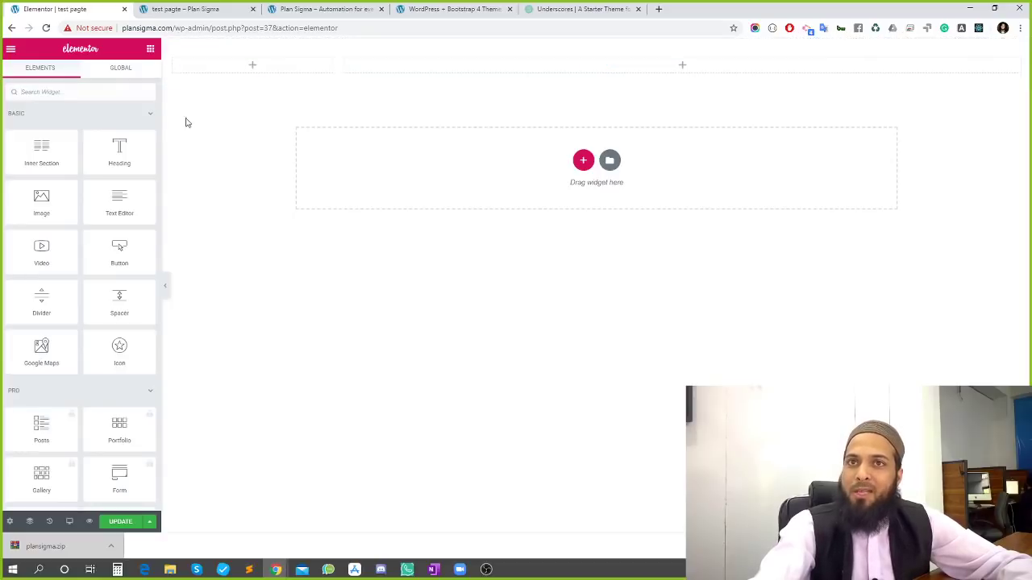
# Drag an Image widget from the Elements panel into the narrow left column
pyautogui.scroll(-10, 81, 129)
pyautogui.scroll(-3, 88, 245)
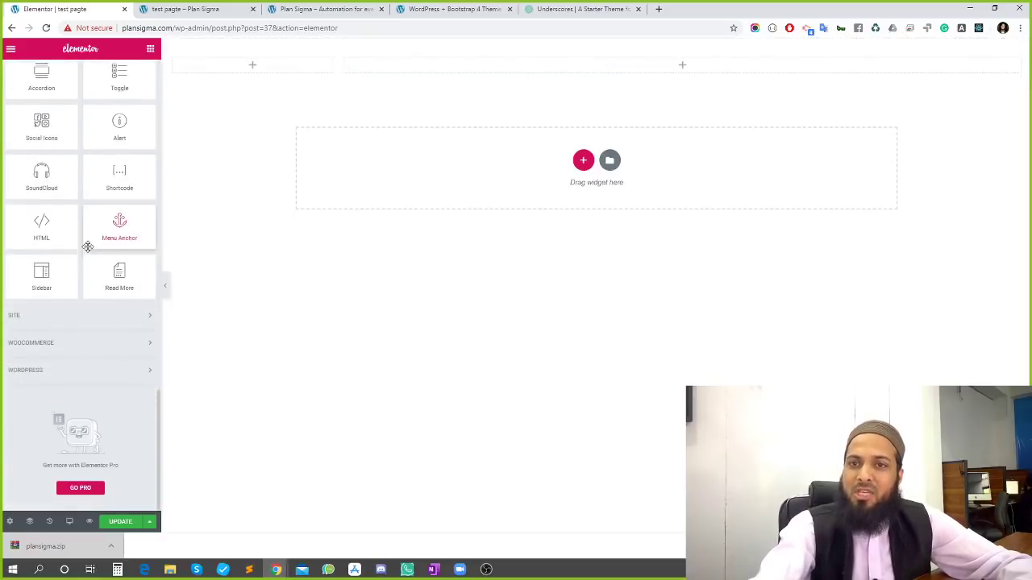
pyautogui.scroll(15, 87, 299)
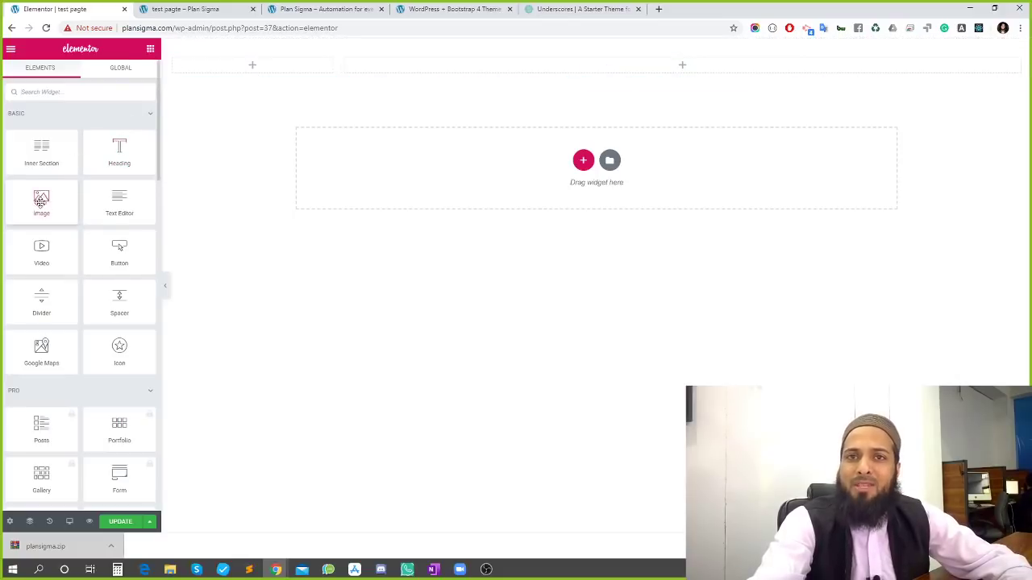
pyautogui.moveTo(41, 202); pyautogui.dragTo(256, 58)
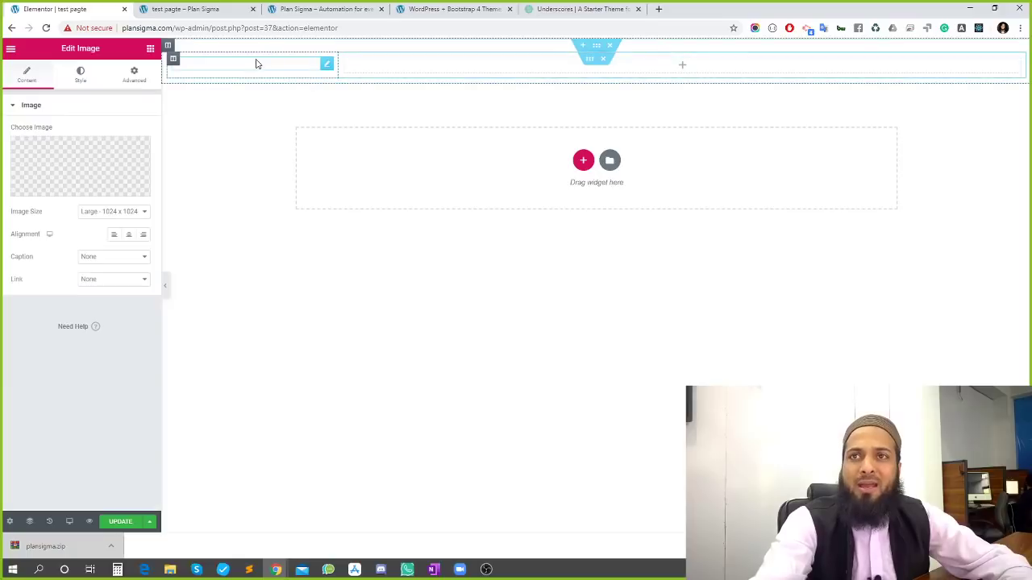
# Upload the pcscars logo from the Desktop and insert it into the Image widget
pyautogui.click(57, 160)
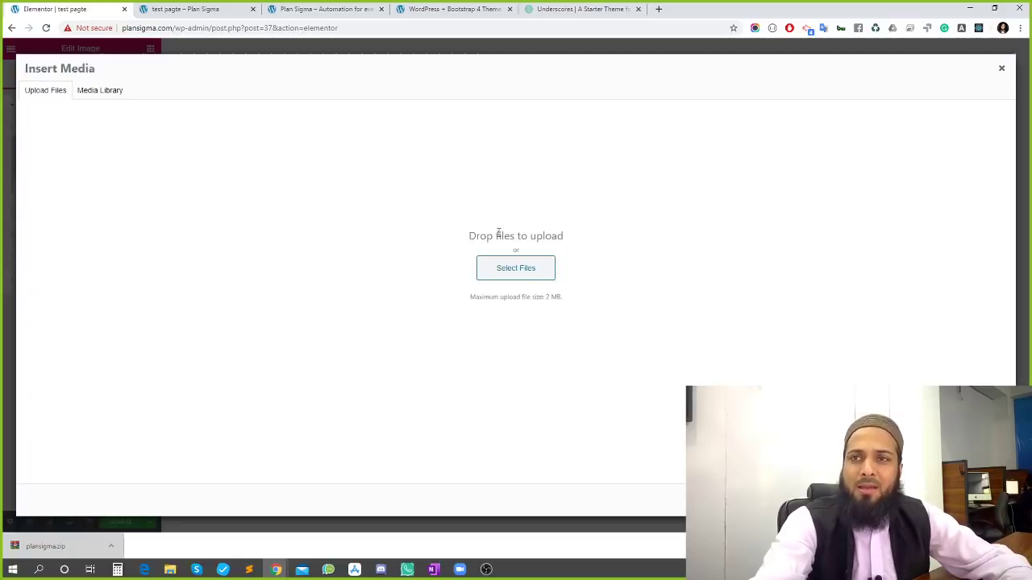
pyautogui.click(520, 272)
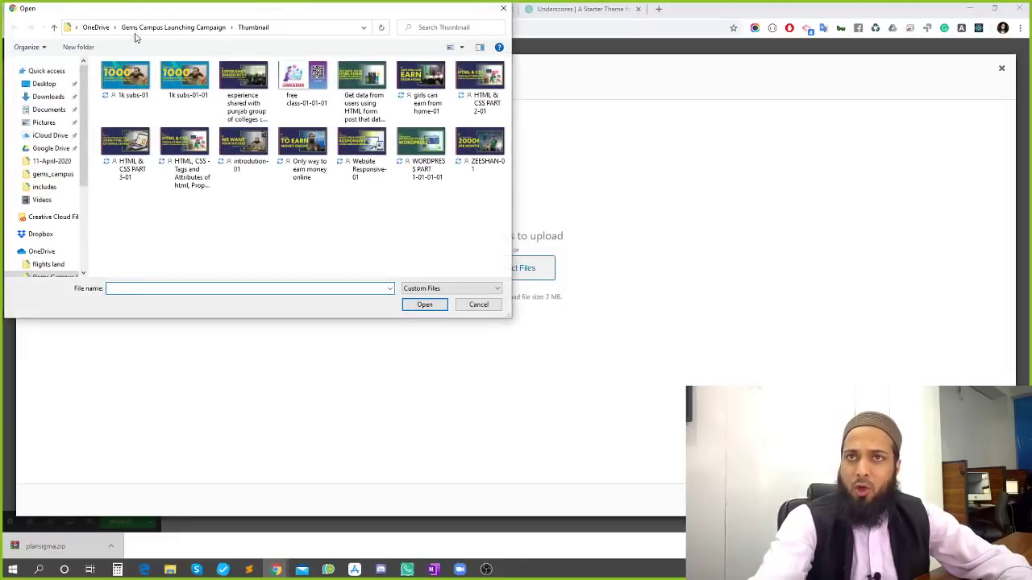
pyautogui.click(50, 97)
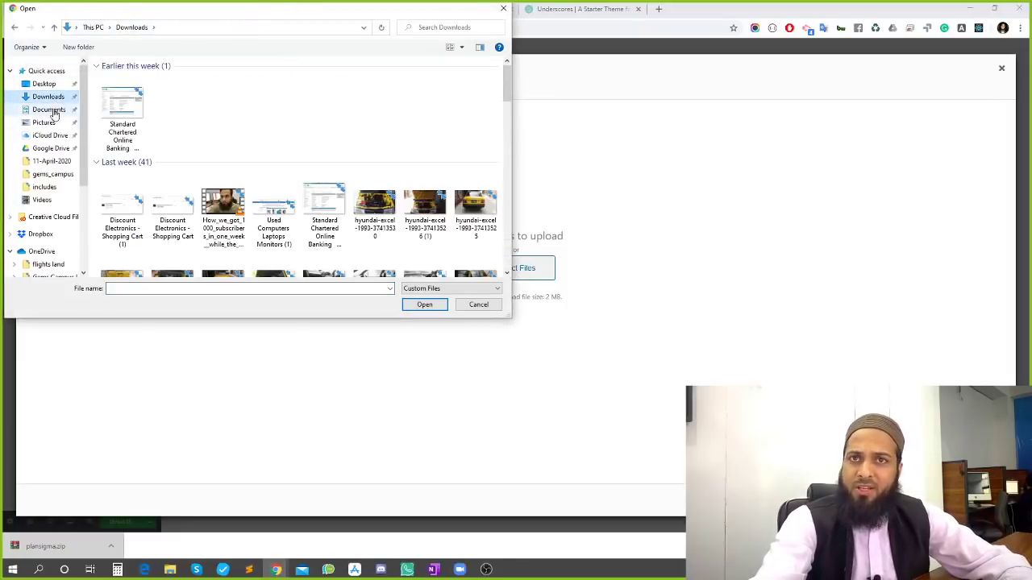
pyautogui.click(44, 84)
pyautogui.scroll(-3, 298, 156)
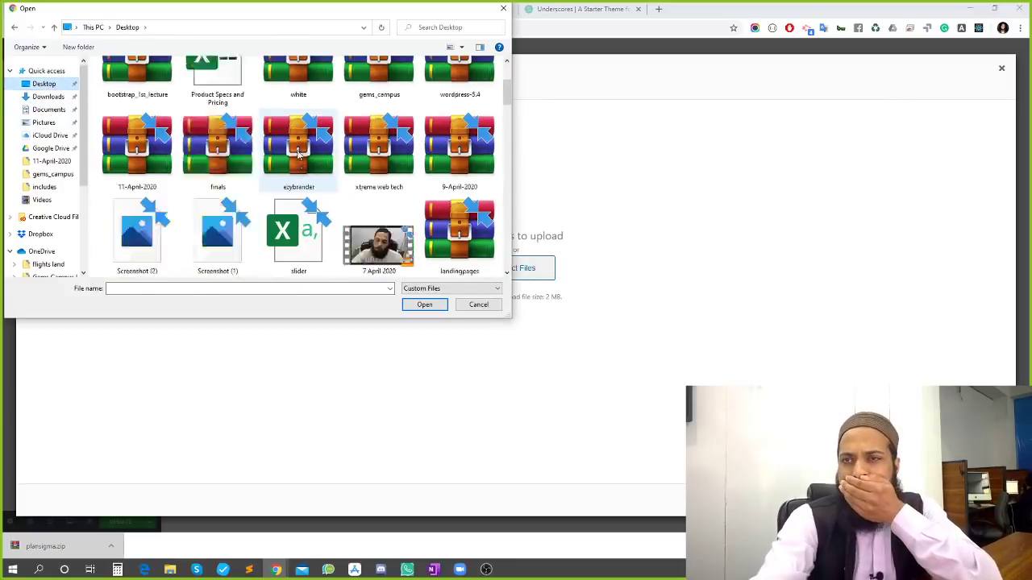
pyautogui.scroll(-10, 298, 156)
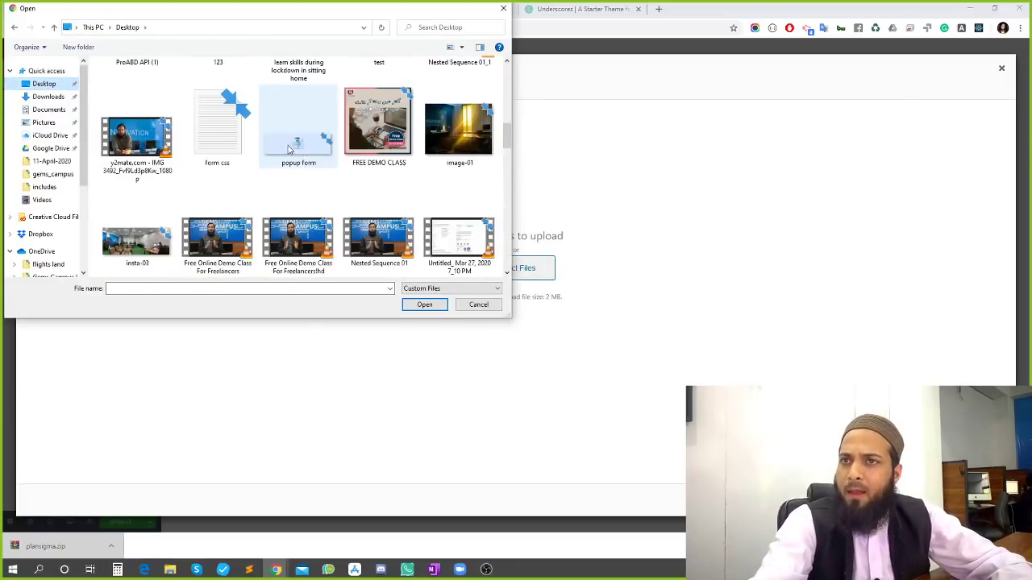
pyautogui.scroll(-10, 291, 151)
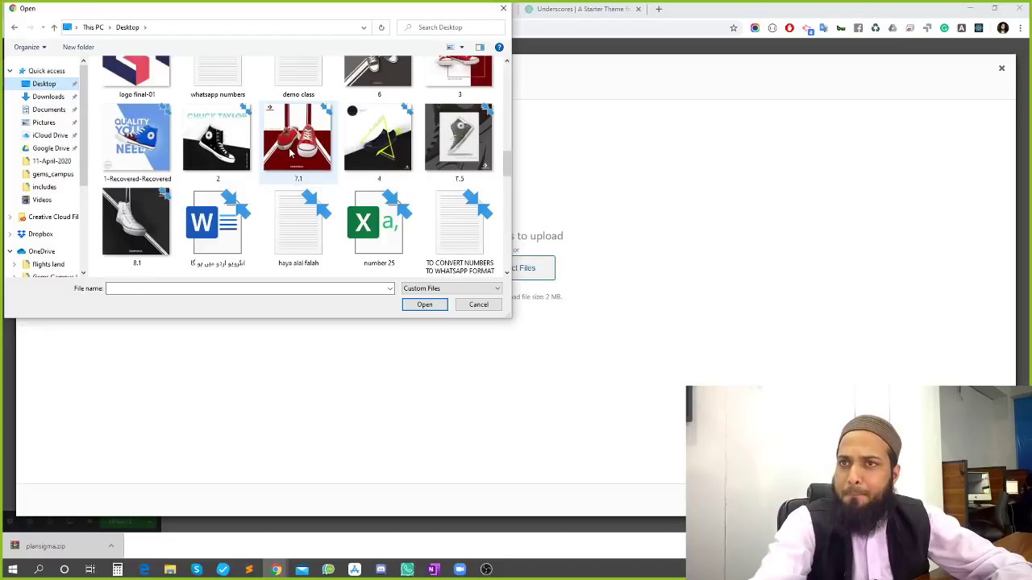
pyautogui.scroll(-6, 290, 152)
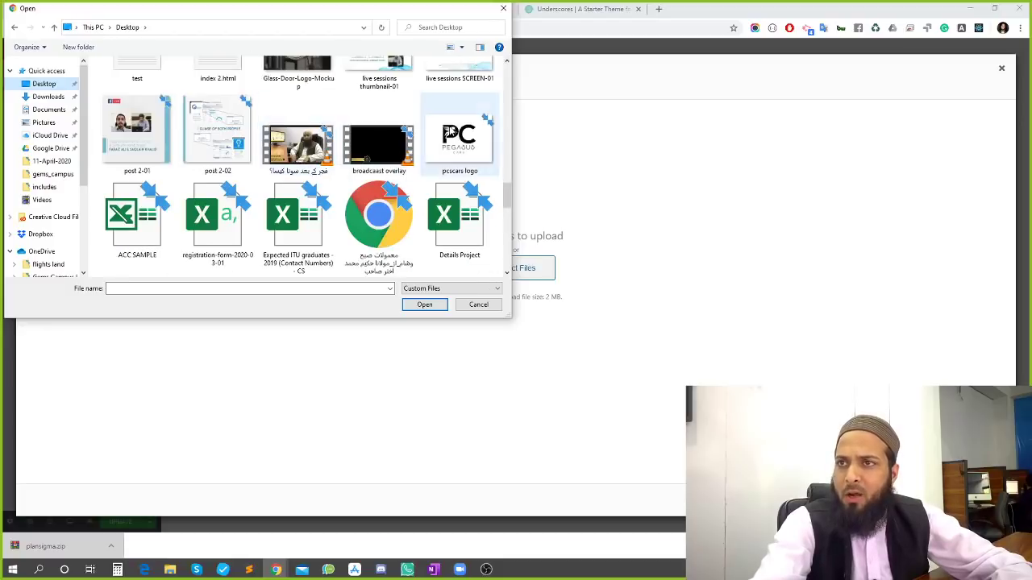
pyautogui.scroll(-4, 457, 139)
pyautogui.scroll(-5, 453, 141)
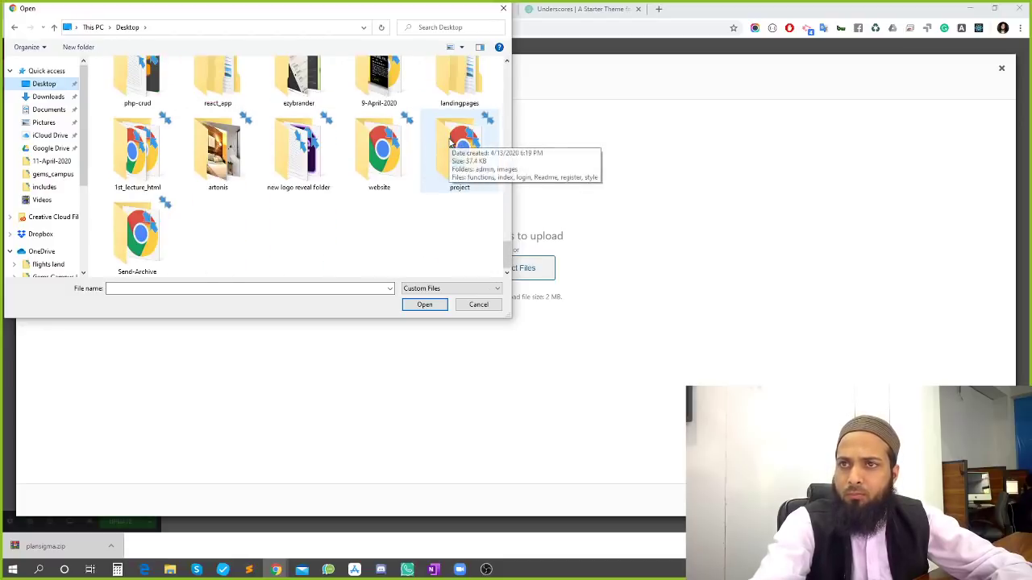
pyautogui.scroll(10, 452, 142)
pyautogui.click(450, 139)
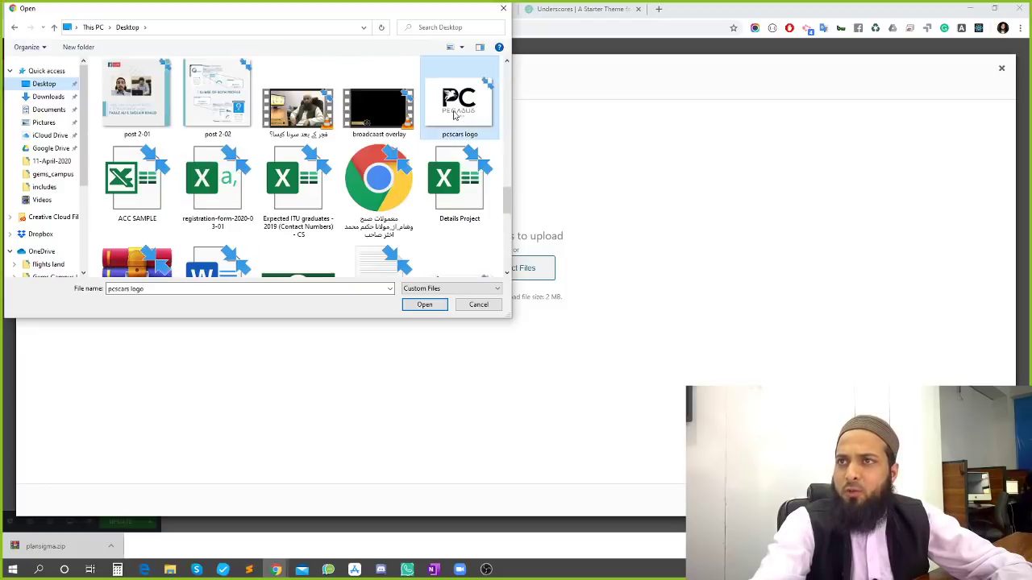
pyautogui.click(424, 304)
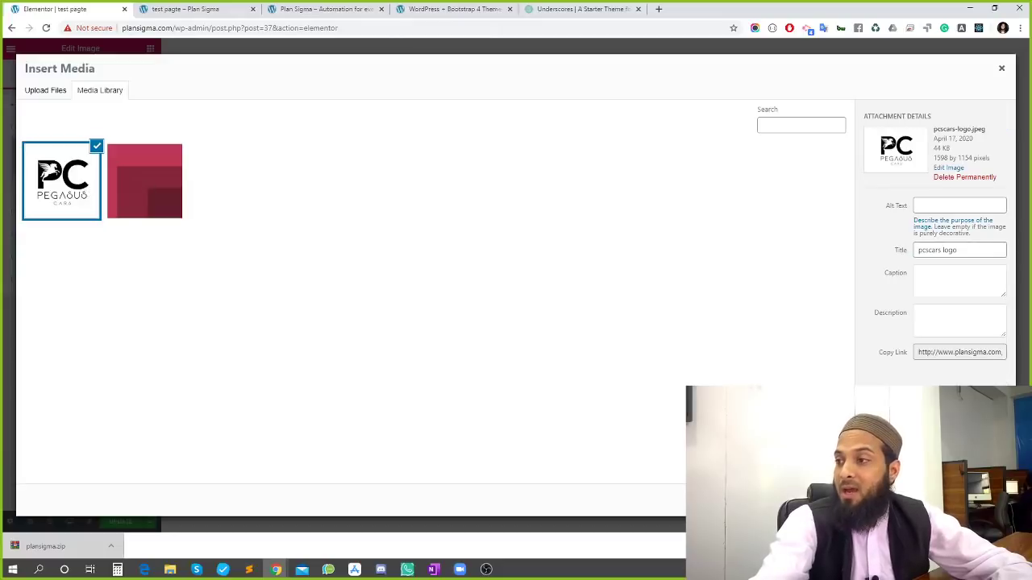
pyautogui.click(981, 501)
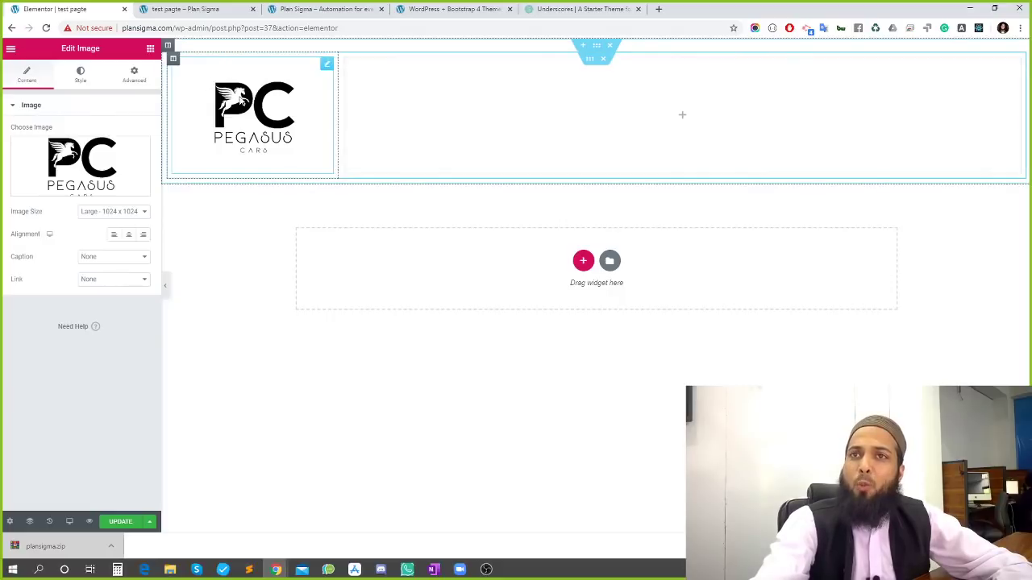
# Replace it with the uploaded Logo/logoforweb.png image and set Alignment to Left
pyautogui.click(325, 68)
pyautogui.click(71, 171)
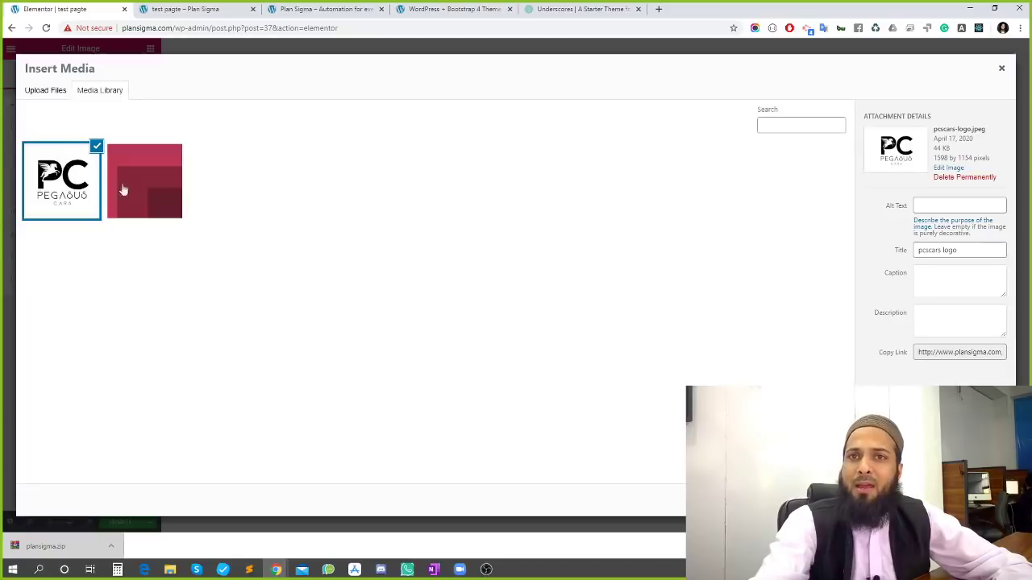
pyautogui.click(47, 92)
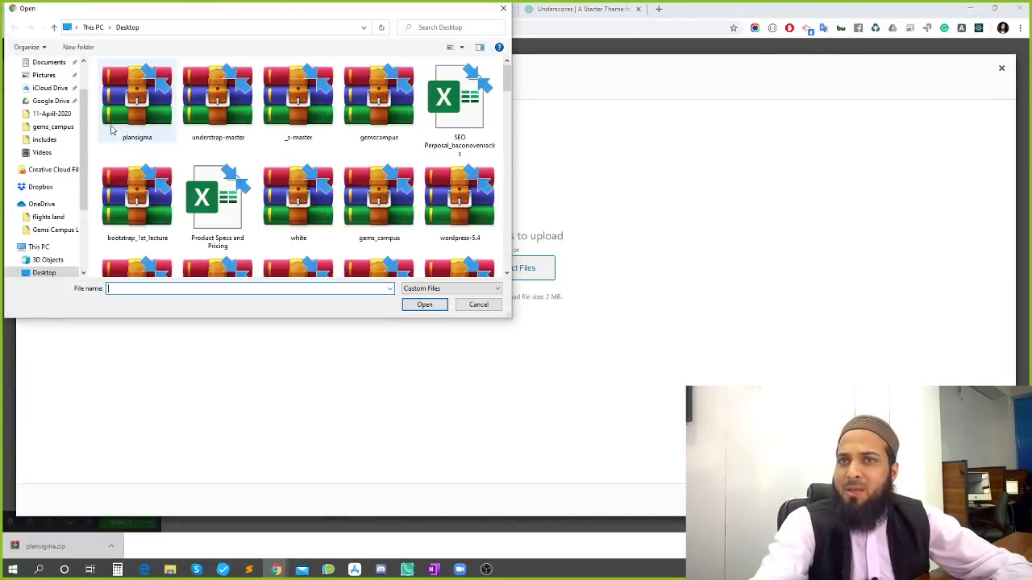
pyautogui.click(40, 231)
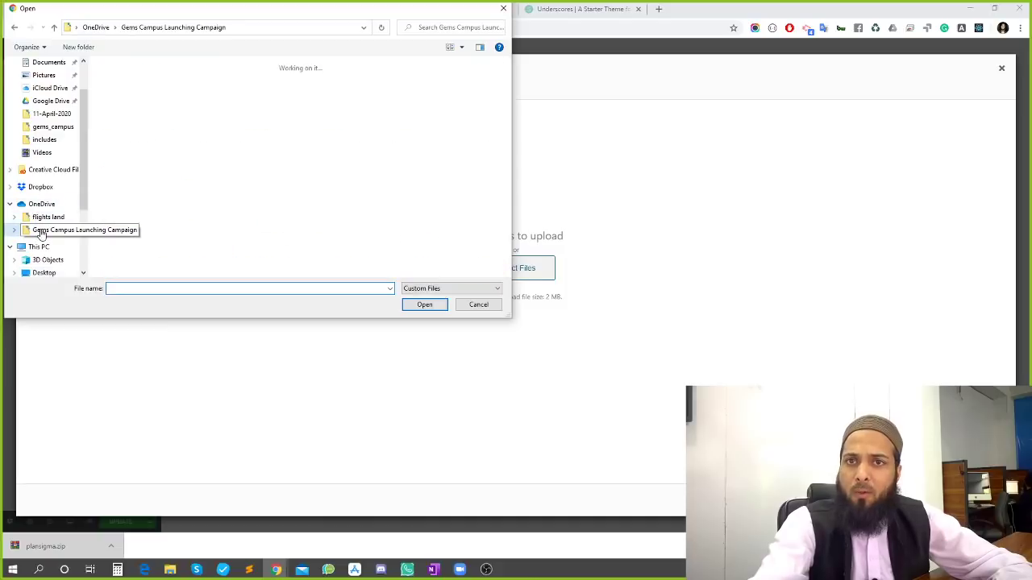
pyautogui.click(229, 211)
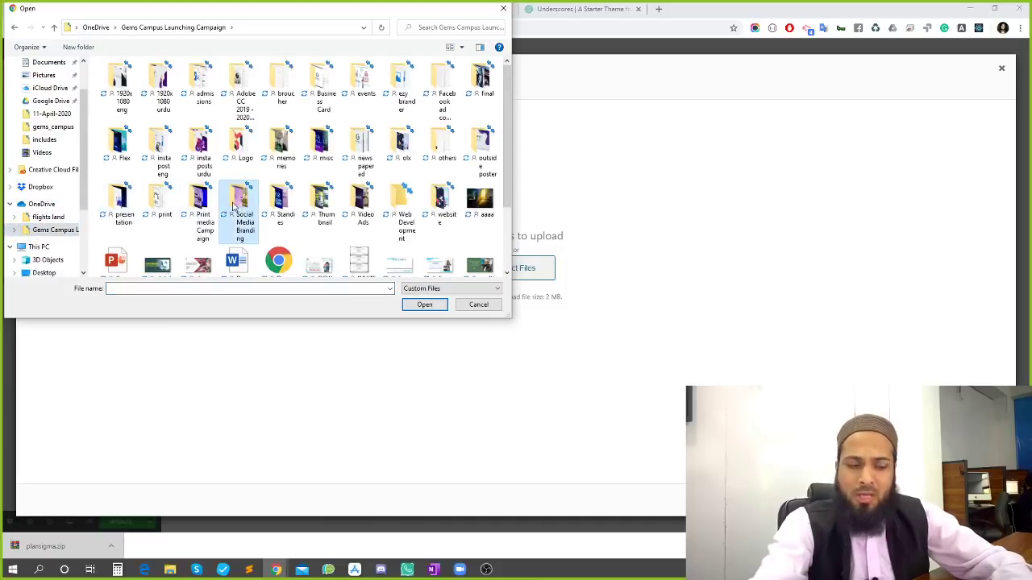
pyautogui.press('l')
pyautogui.press('l')
pyautogui.scroll(1, 413, 202)
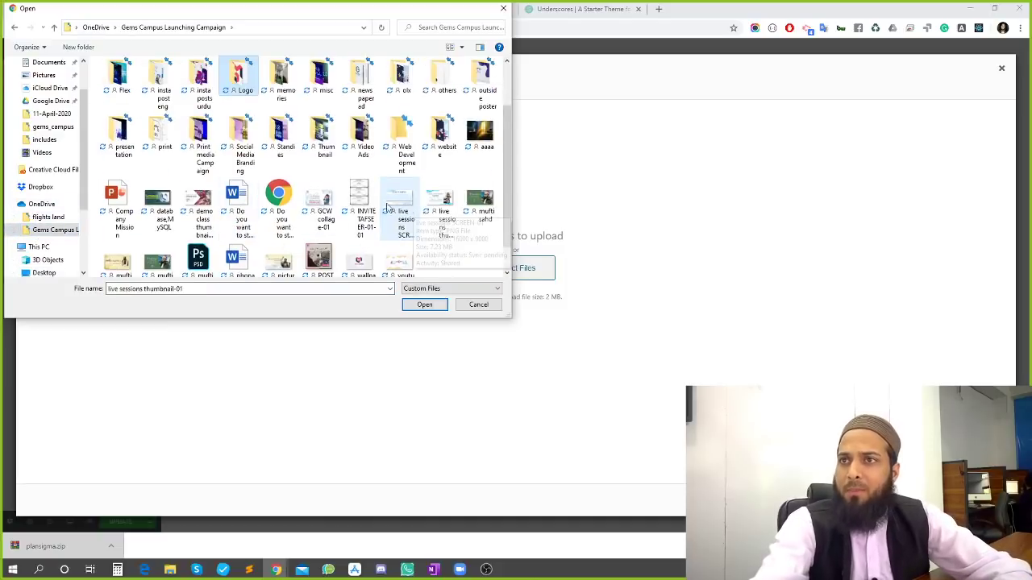
pyautogui.doubleClick(256, 99)
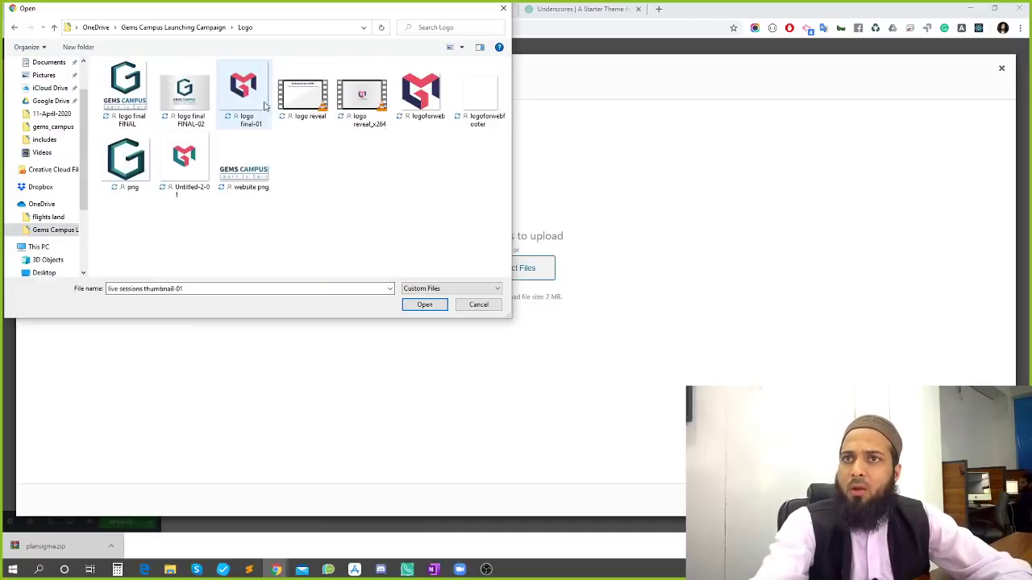
pyautogui.click(429, 99)
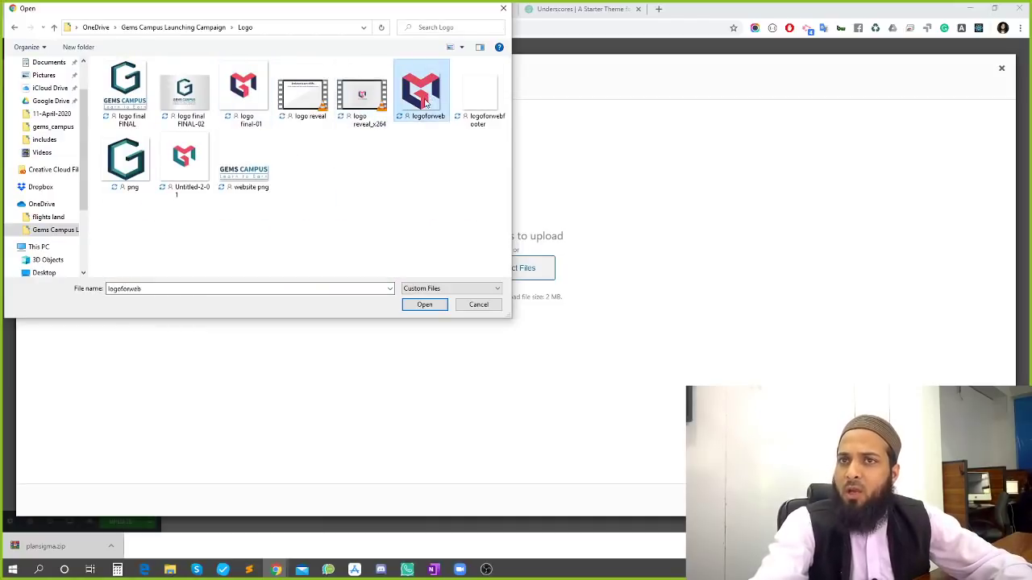
pyautogui.click(414, 306)
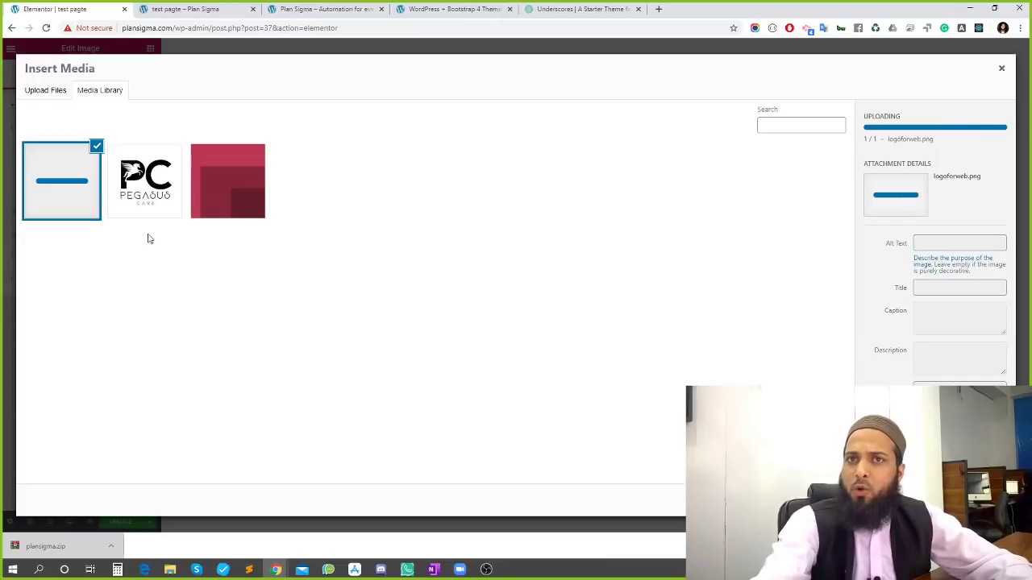
pyautogui.click(978, 500)
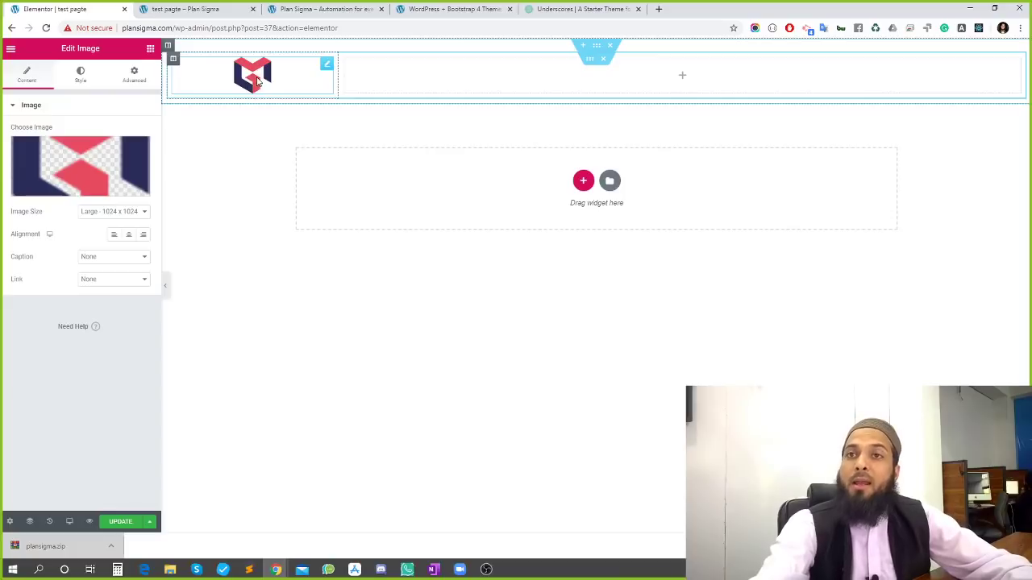
pyautogui.click(114, 237)
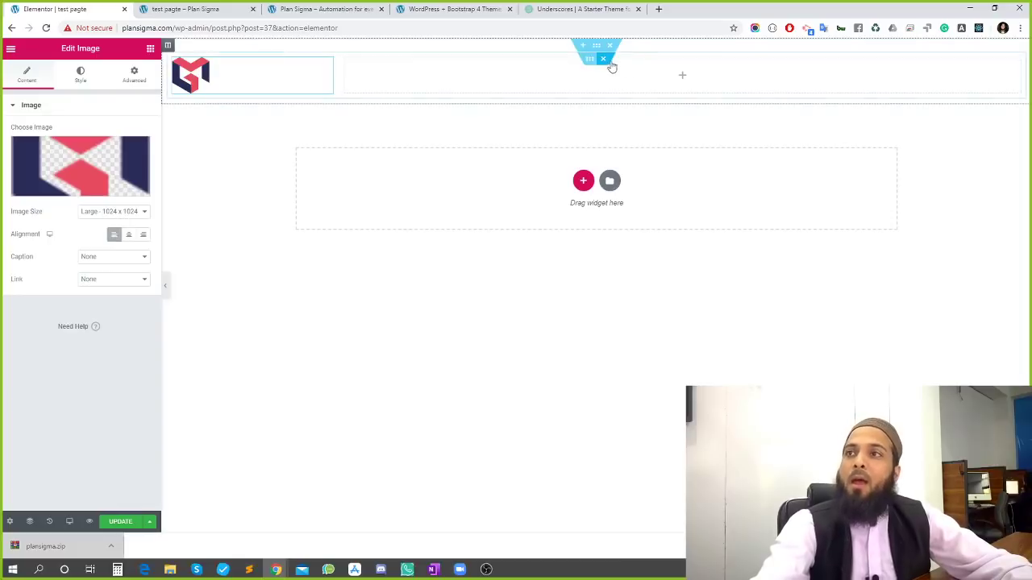
# Search the widgets for 'menu' and dismiss the Nav Menu PRO promotion
pyautogui.click(682, 78)
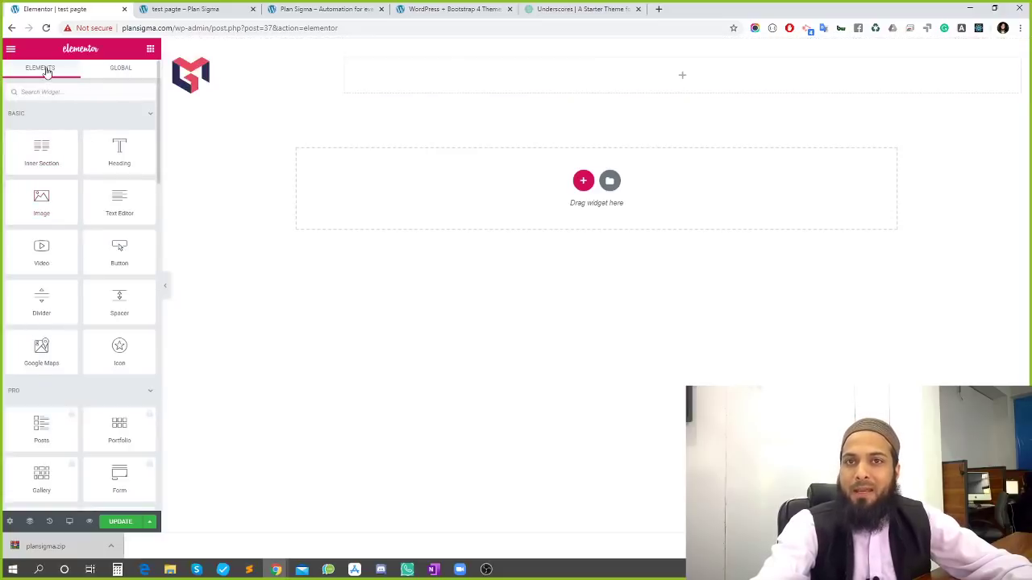
pyautogui.click(49, 91)
pyautogui.write('menu')
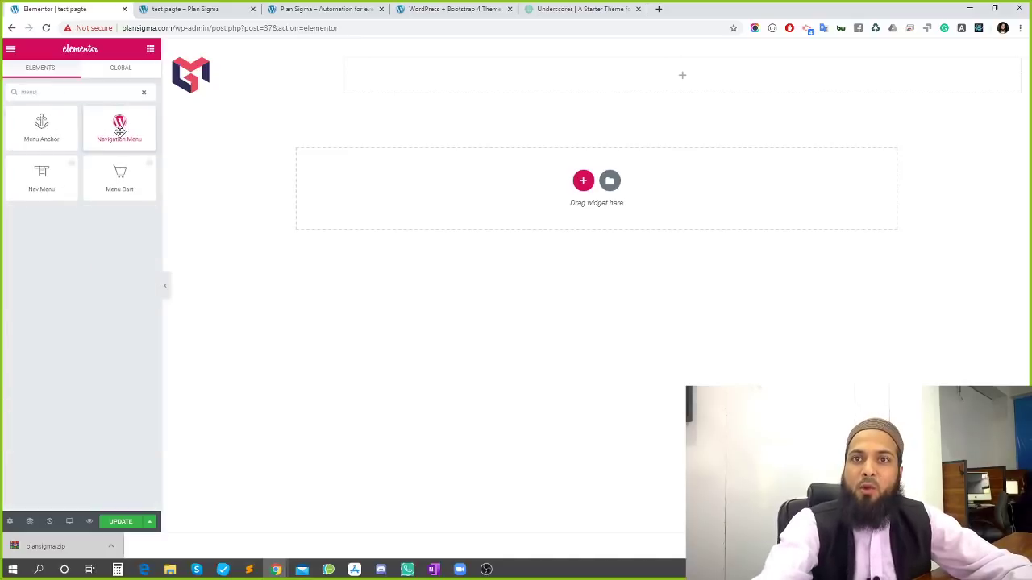
pyautogui.click(32, 183)
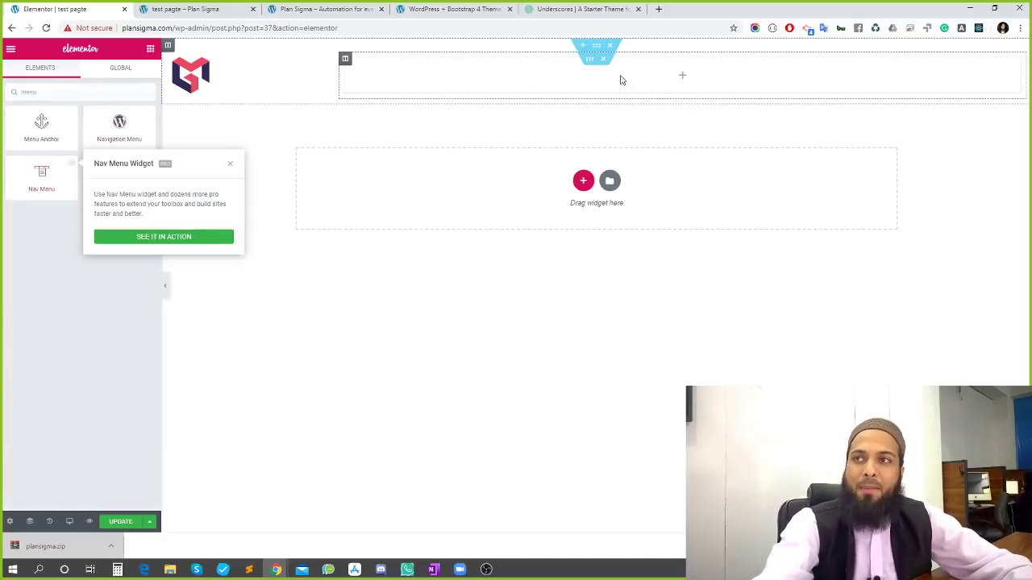
pyautogui.click(32, 242)
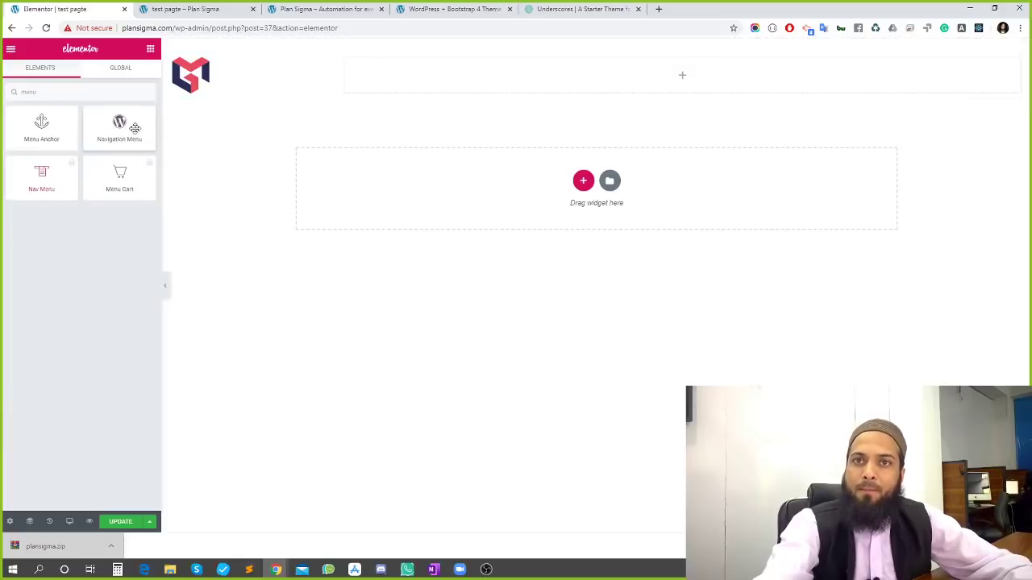
# Place a Navigation Menu widget in the header's right column, then view the site's front page
pyautogui.moveTo(135, 129); pyautogui.dragTo(554, 75)
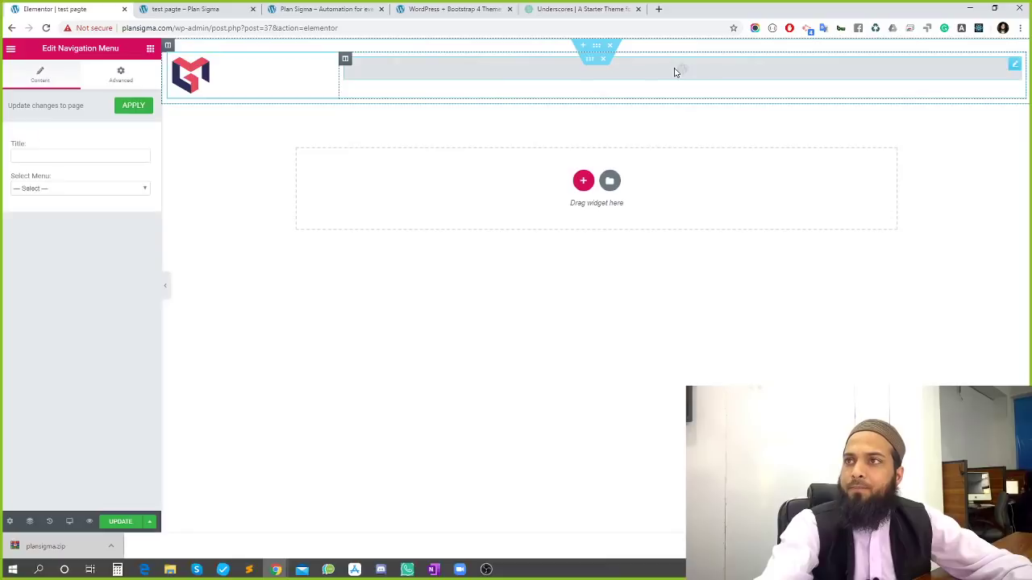
pyautogui.click(31, 192)
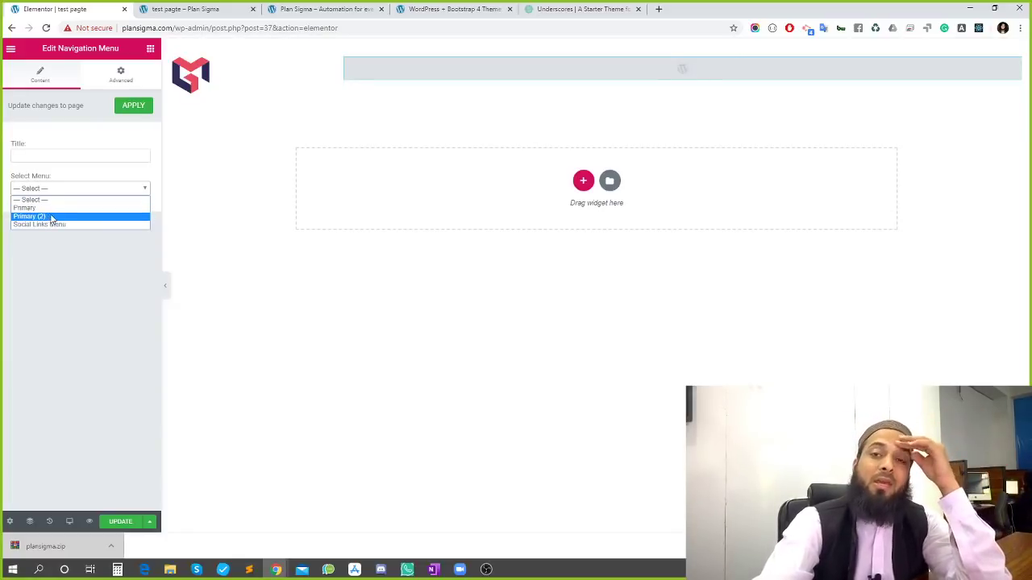
pyautogui.click(193, 9)
pyautogui.click(310, 9)
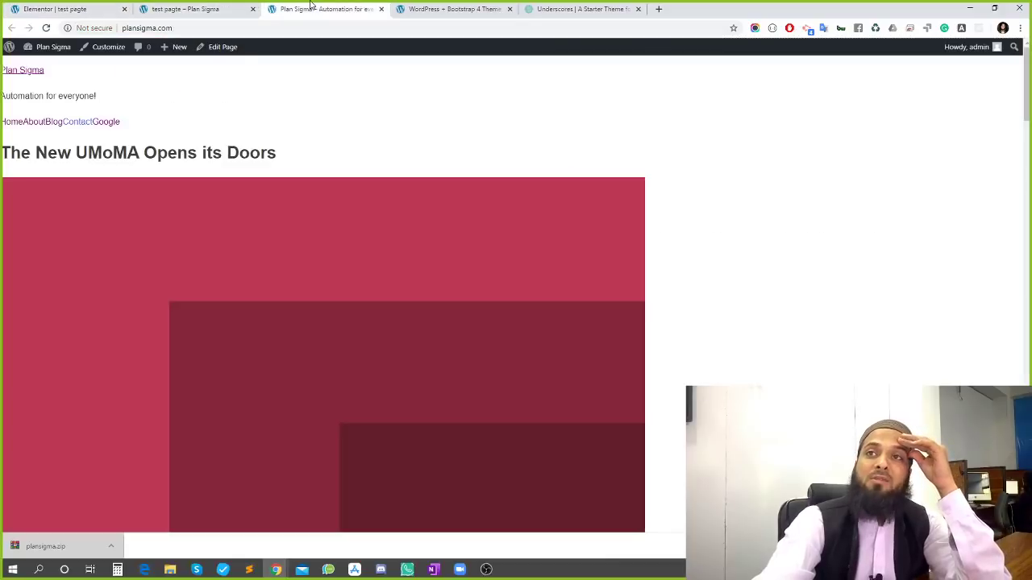
# Open the WordPress dashboard in a new tab and go to Appearance > Menus
pyautogui.click(213, 9)
pyautogui.moveTo(46, 50)
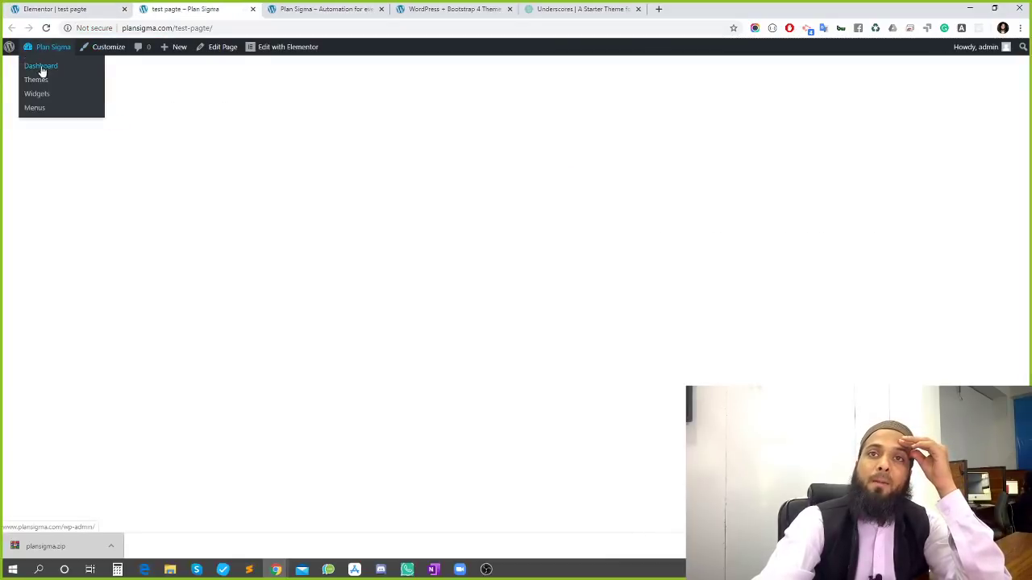
pyautogui.rightClick(43, 68)
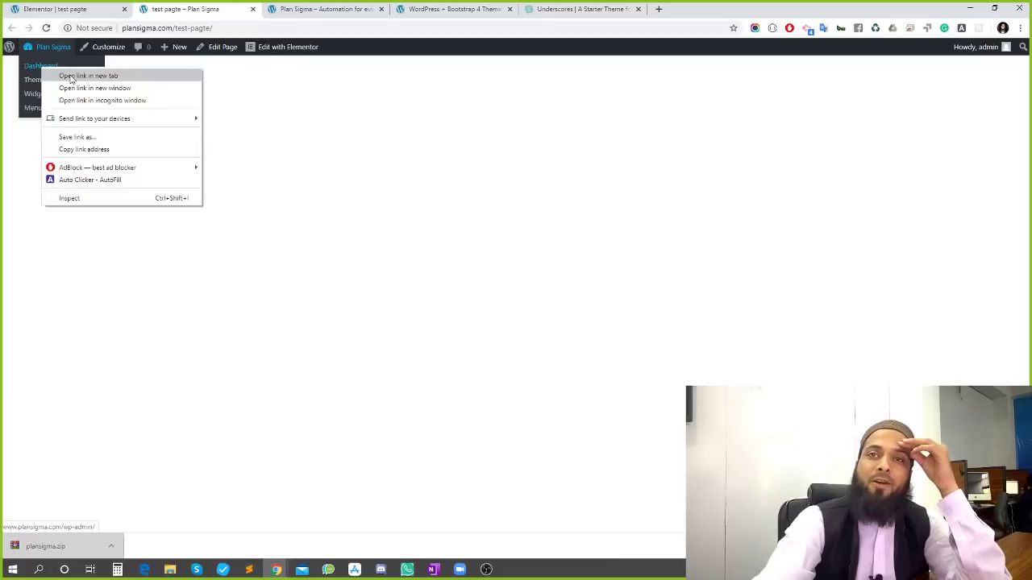
pyautogui.click(70, 77)
pyautogui.click(360, 8)
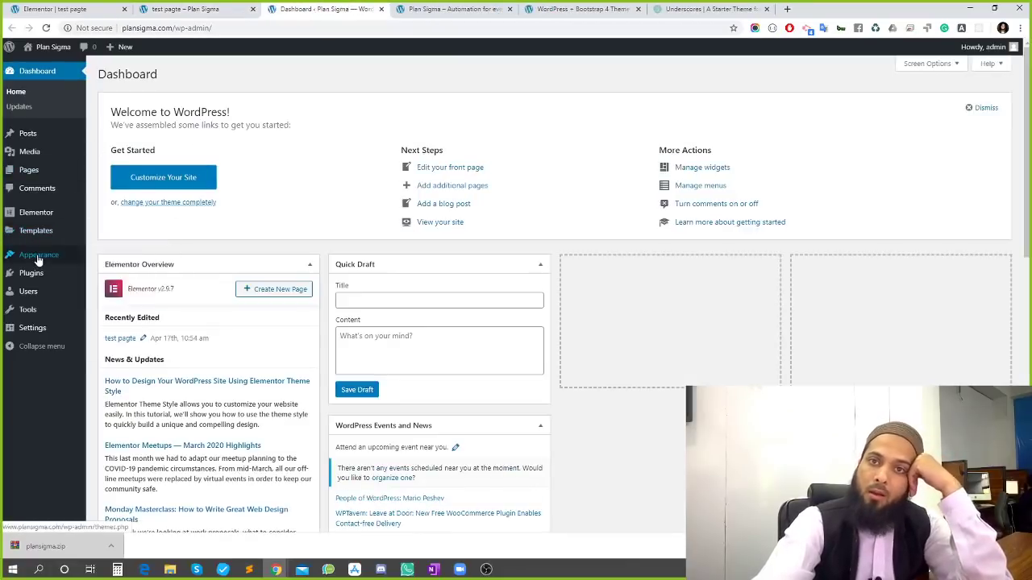
pyautogui.moveTo(38, 260)
pyautogui.click(104, 304)
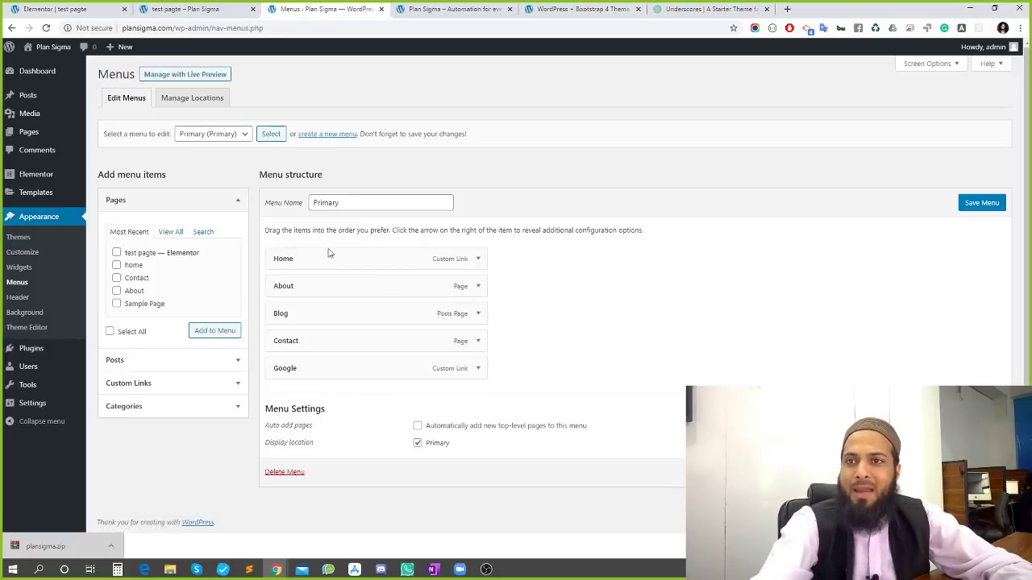
# Add test pagte to the Primary menu, save it, and return to the Elementor editor
pyautogui.moveTo(330, 253)
pyautogui.mouseDown()
pyautogui.moveTo(329, 321)
pyautogui.moveTo(315, 256)
pyautogui.moveTo(327, 258)
pyautogui.moveTo(333, 301)
pyautogui.moveTo(327, 257)
pyautogui.mouseUp()
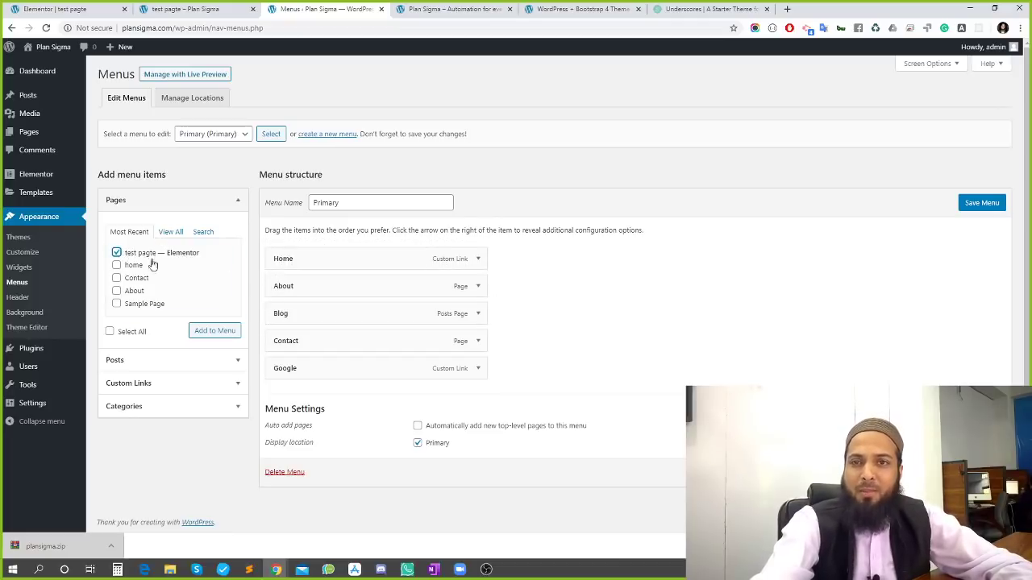
pyautogui.click(203, 333)
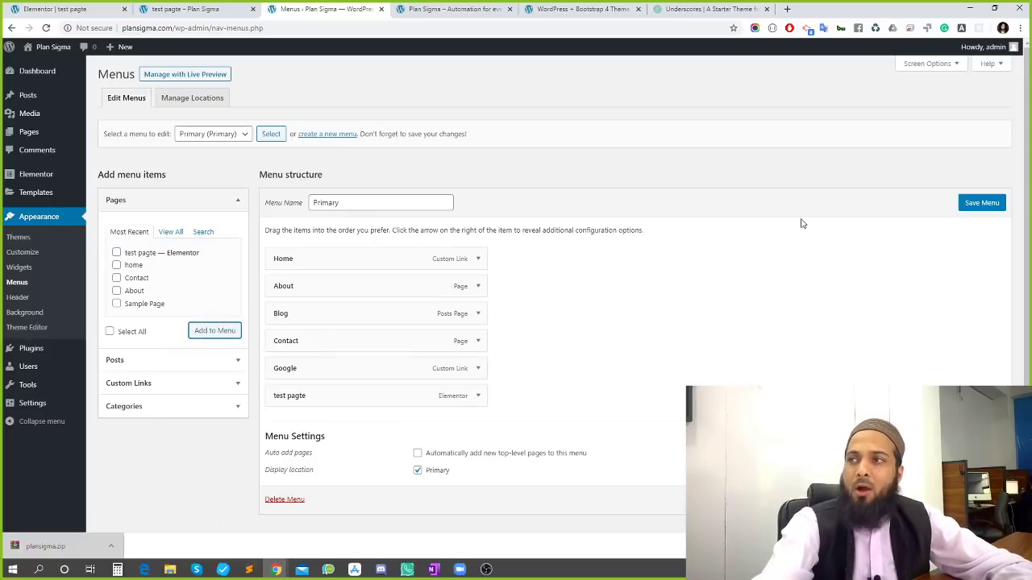
pyautogui.click(979, 205)
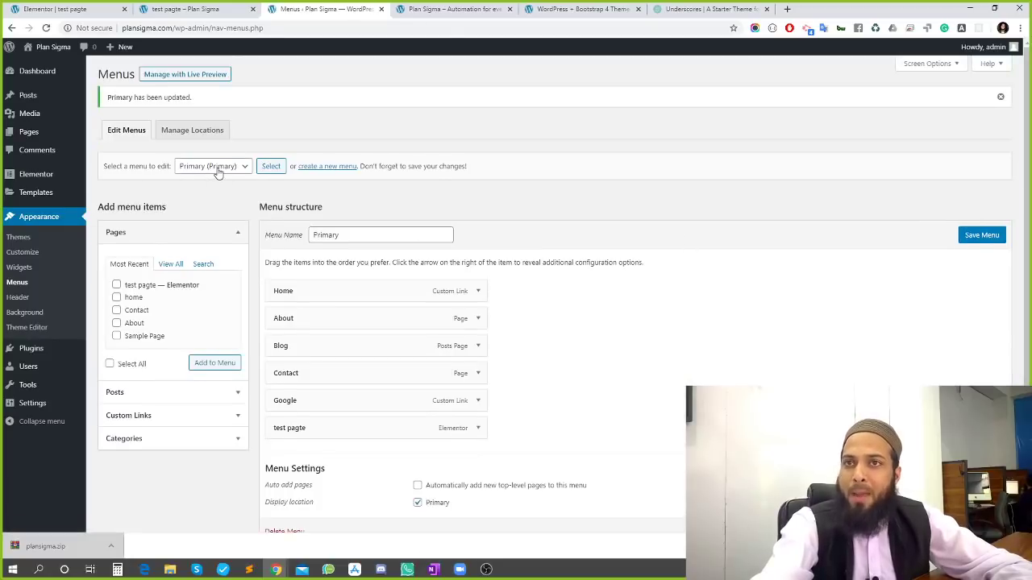
pyautogui.click(216, 169)
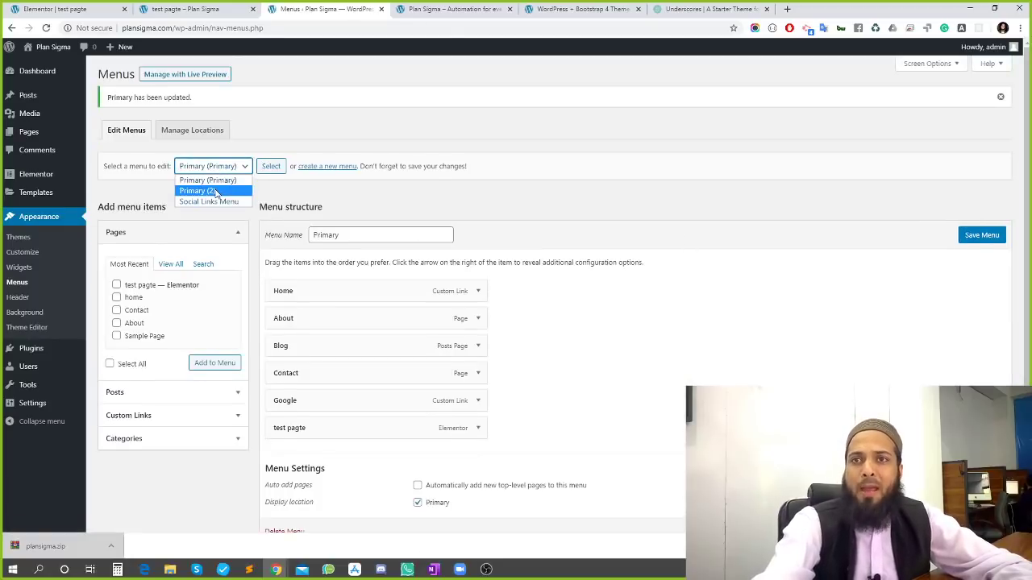
pyautogui.click(218, 172)
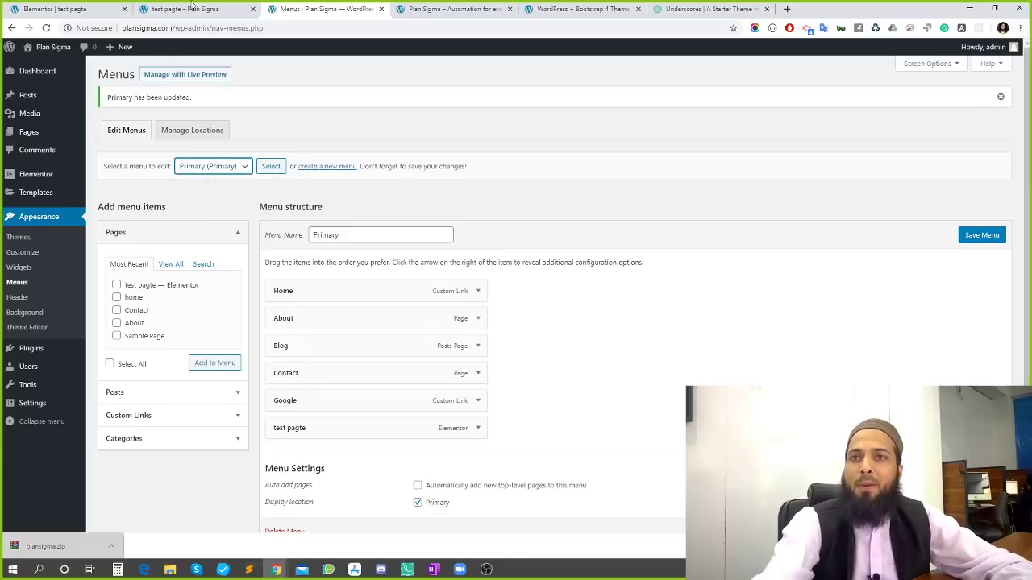
pyautogui.click(166, 13)
pyautogui.click(87, 10)
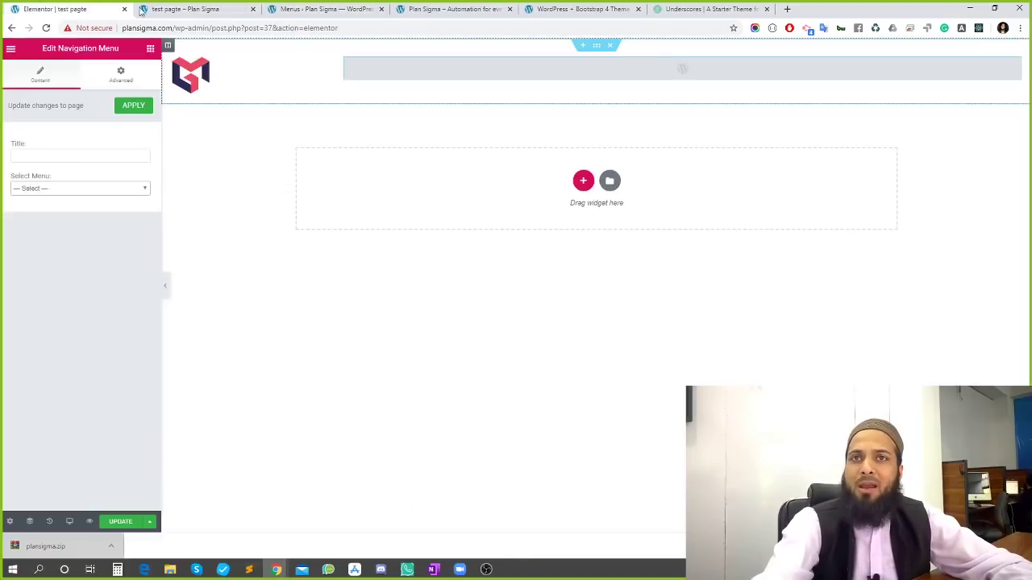
# Choose the Primary menu in the Navigation Menu widget, apply it, and update the page
pyautogui.click(65, 191)
pyautogui.click(56, 211)
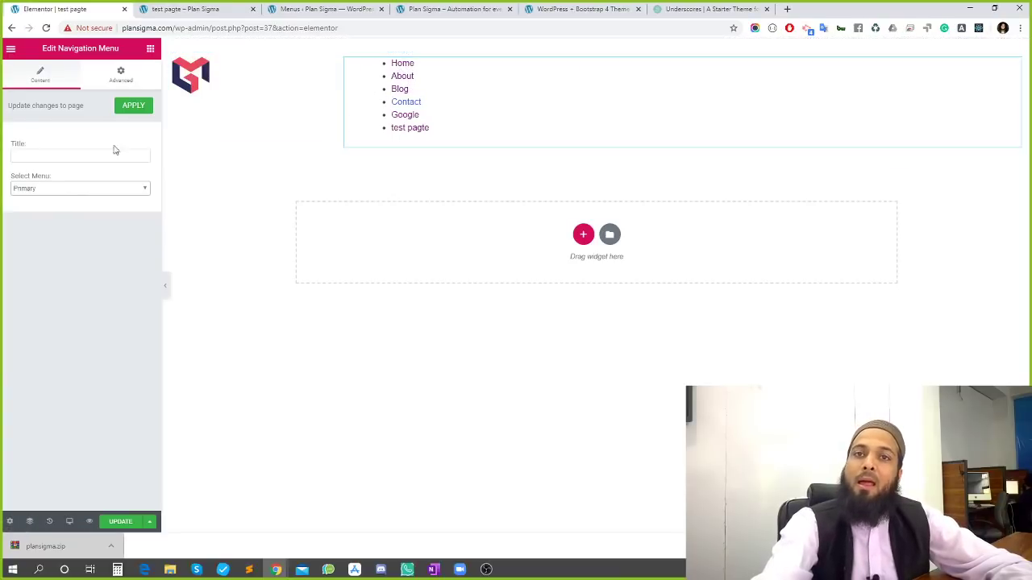
pyautogui.click(134, 106)
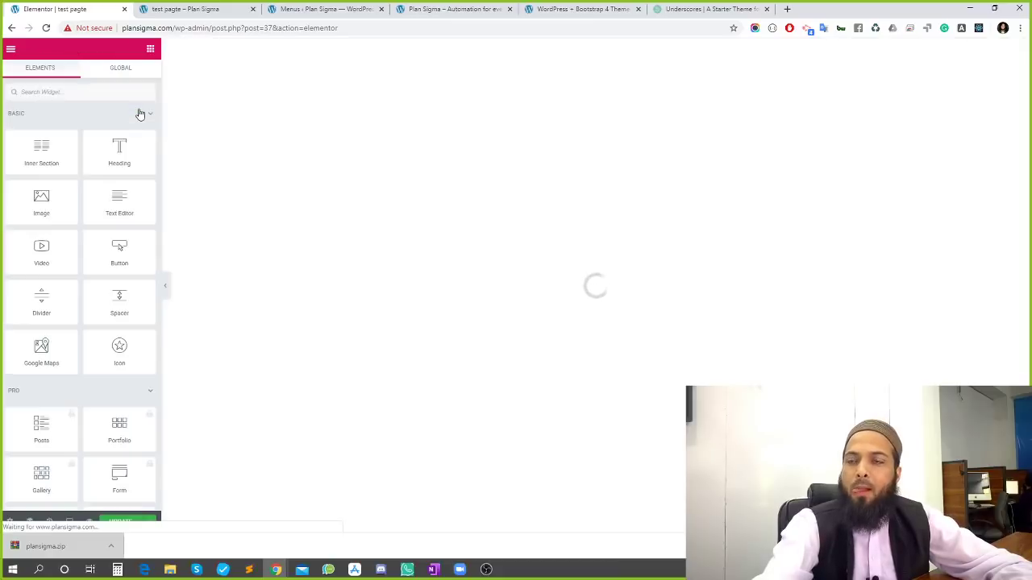
pyautogui.click(118, 522)
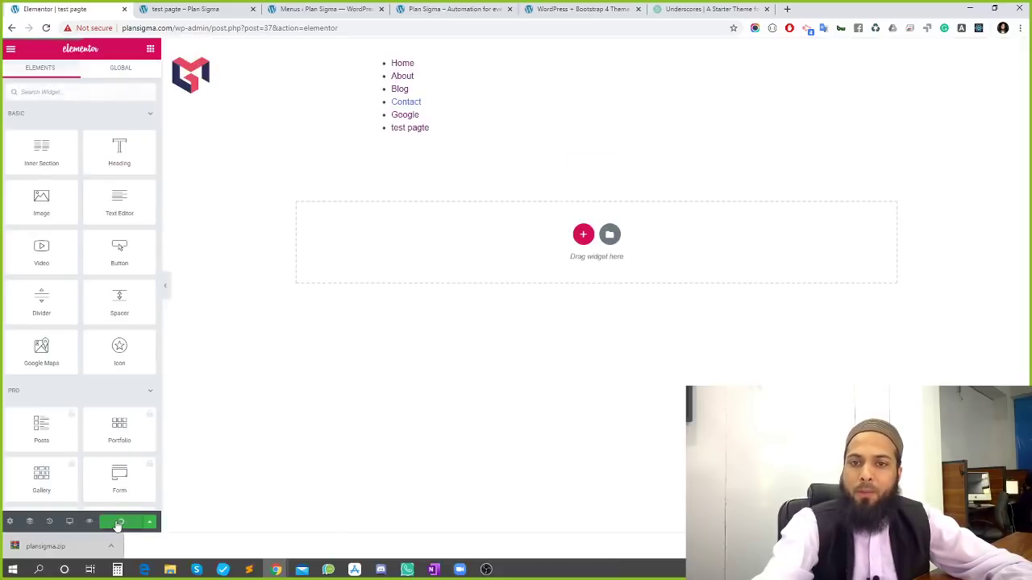
# Reload the live test pagte page and compare it with the editor
pyautogui.click(178, 9)
pyautogui.press('F5')
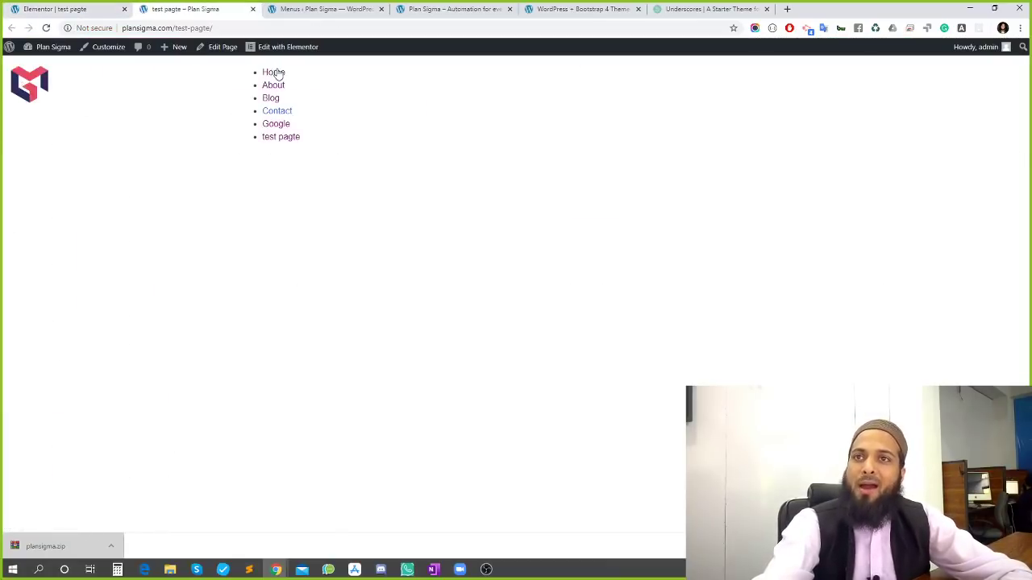
pyautogui.click(61, 8)
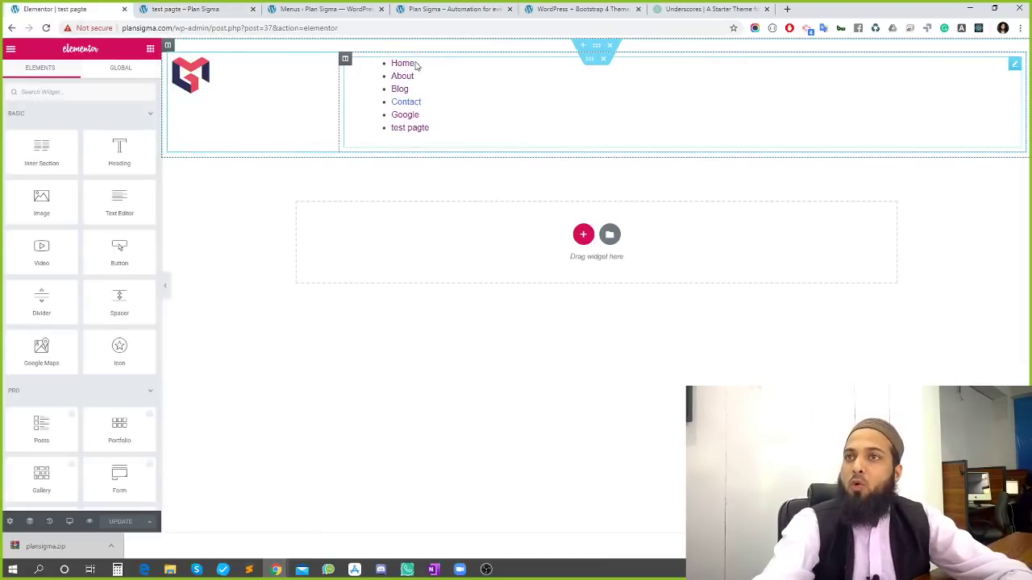
pyautogui.click(177, 8)
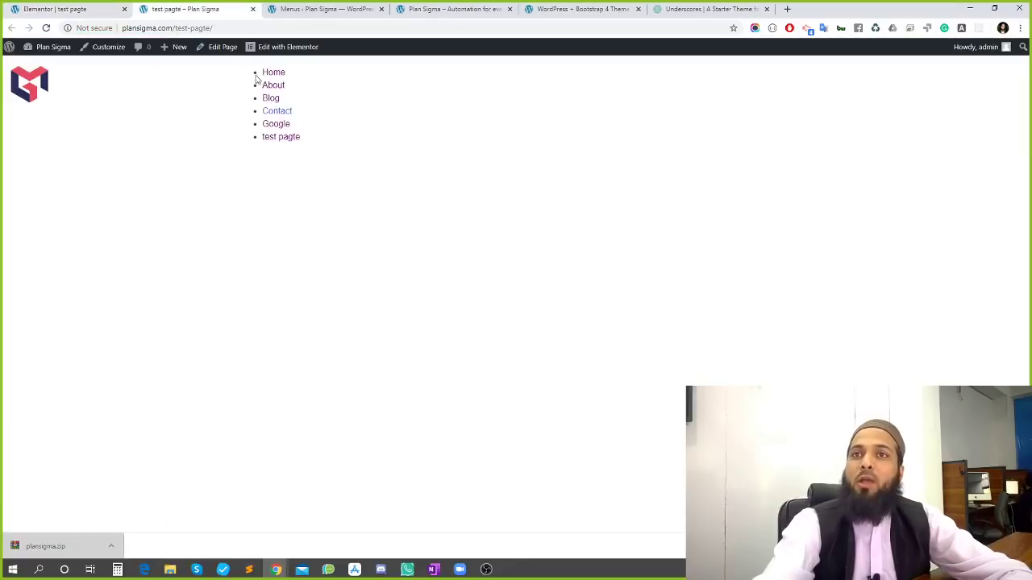
pyautogui.click(83, 8)
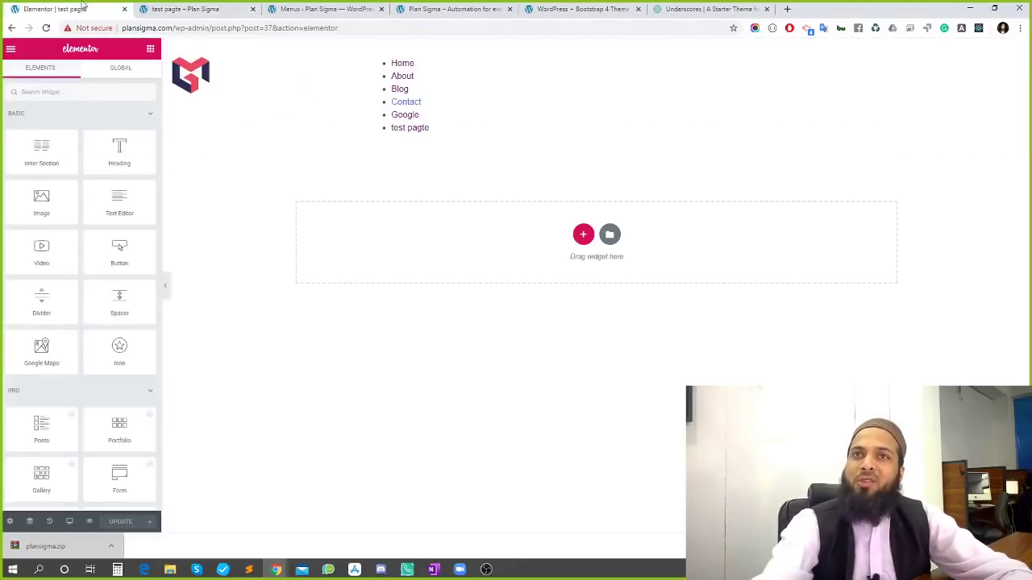
pyautogui.click(165, 9)
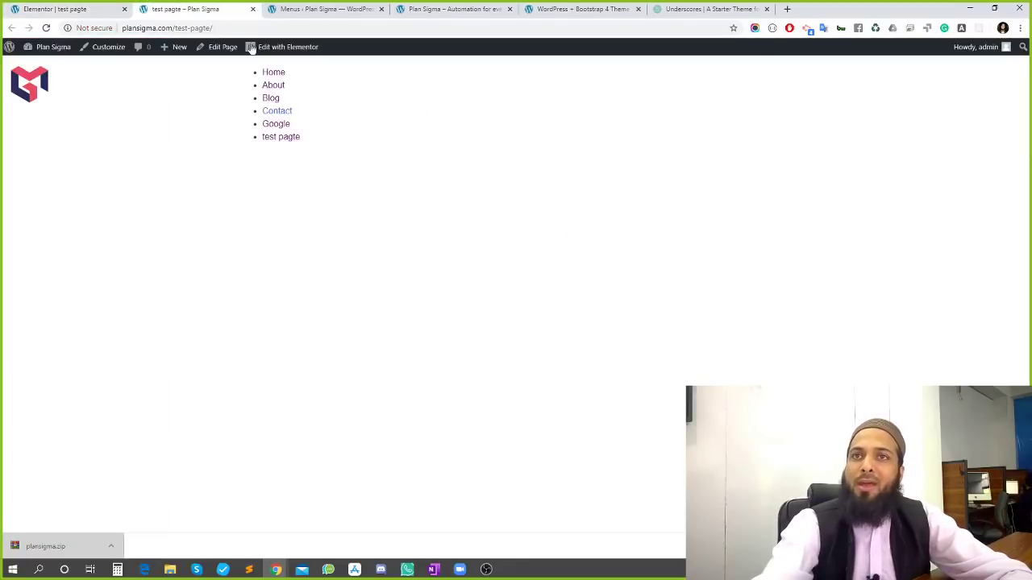
# Inspect the Home menu link and select the ul#menu-primary element in DevTools
pyautogui.rightClick(279, 75)
pyautogui.click(320, 204)
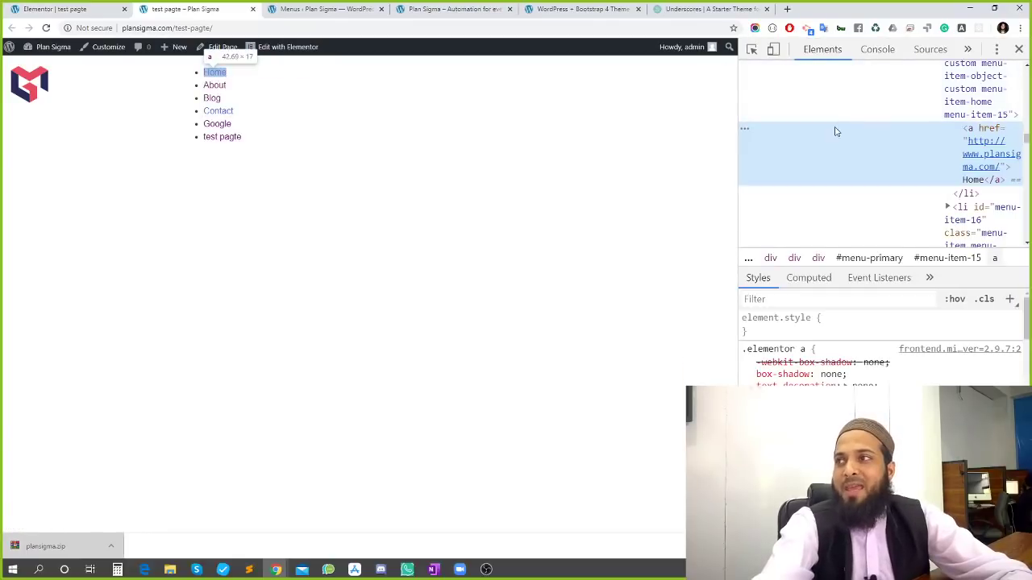
pyautogui.scroll(3, 951, 153)
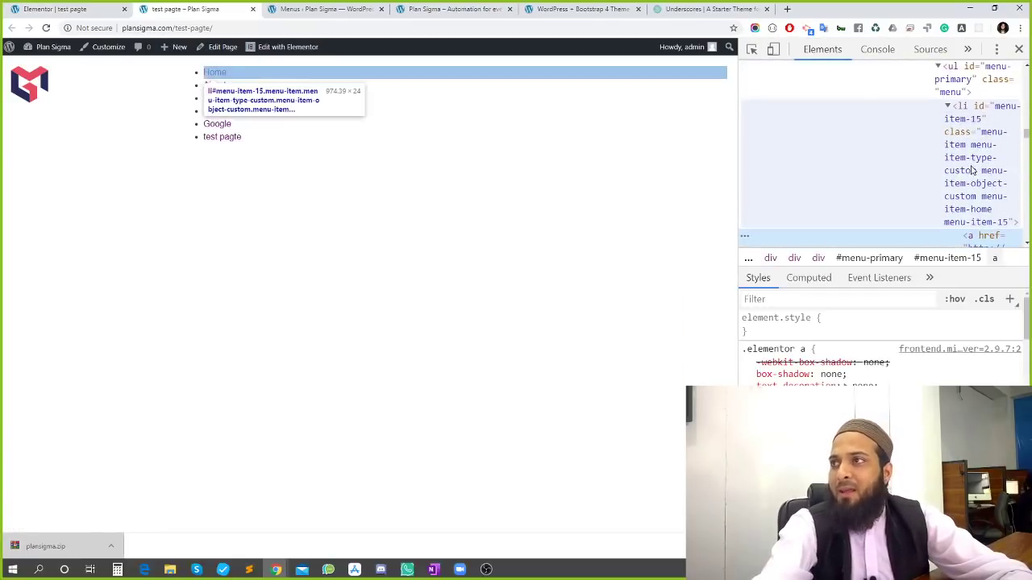
pyautogui.click(971, 155)
pyautogui.click(978, 93)
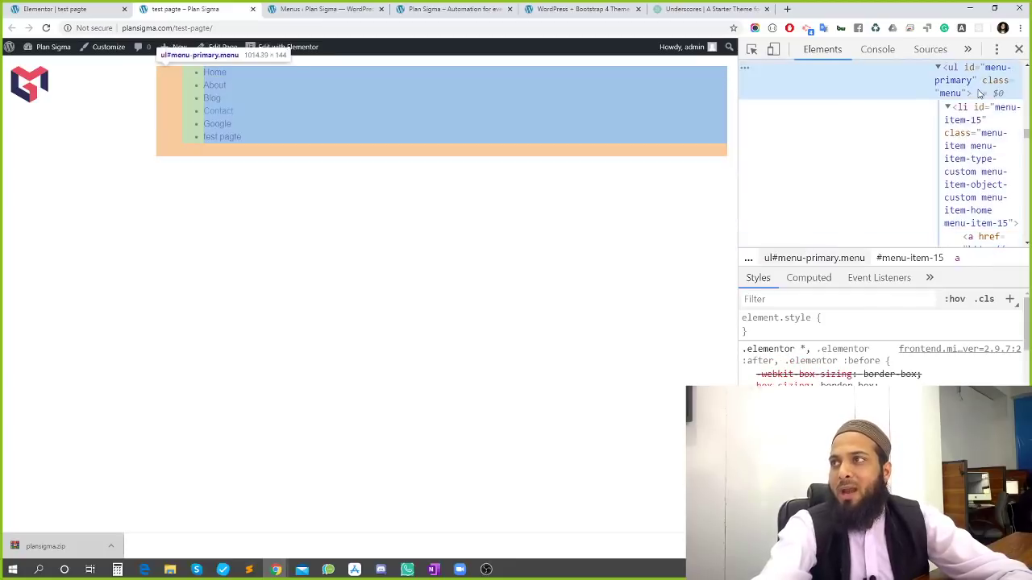
pyautogui.scroll(1, 978, 95)
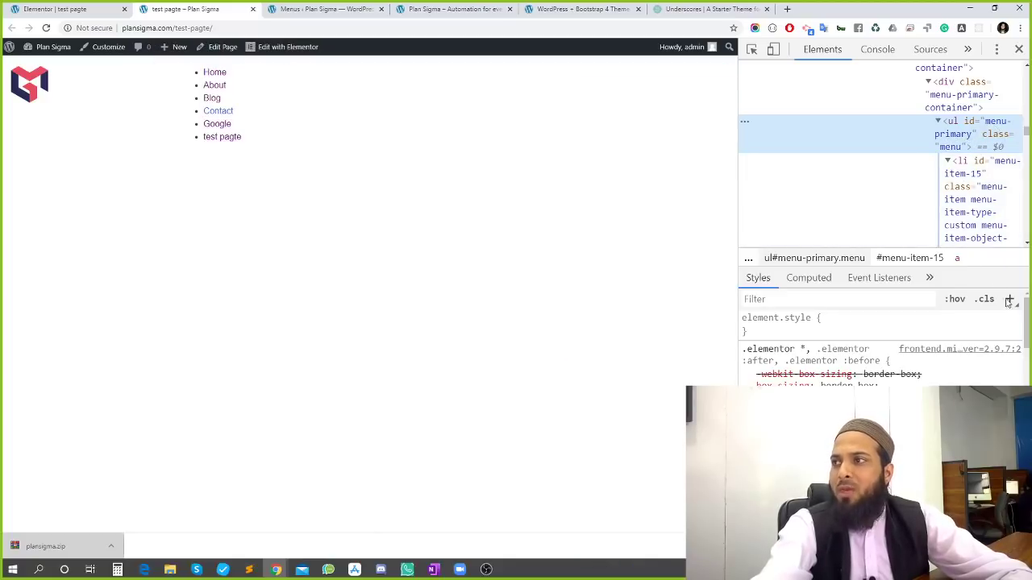
# Add a .menu li style rule with float: left, padding: 10px and list-style: none
pyautogui.click(1010, 299)
pyautogui.press('Right')
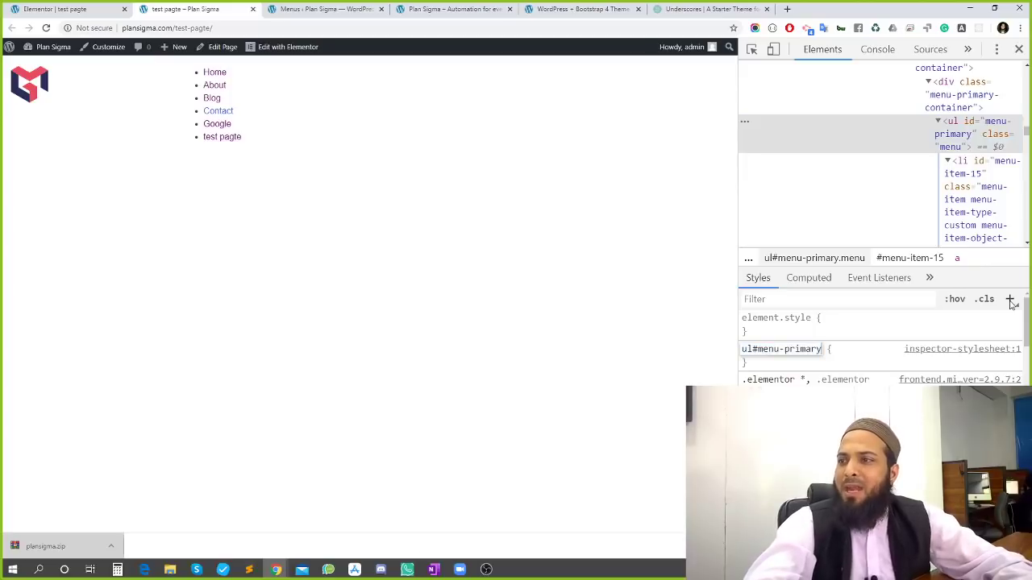
pyautogui.press('BackSpace')
pyautogui.press('BackSpace')
pyautogui.press('BackSpace')
pyautogui.press('BackSpace')
pyautogui.press('BackSpace')
pyautogui.press('BackSpace')
pyautogui.press('BackSpace')
pyautogui.press('BackSpace')
pyautogui.press('BackSpace')
pyautogui.press('BackSpace')
pyautogui.press('BackSpace')
pyautogui.press('BackSpace')
pyautogui.press('BackSpace')
pyautogui.press('BackSpace')
pyautogui.write('.')
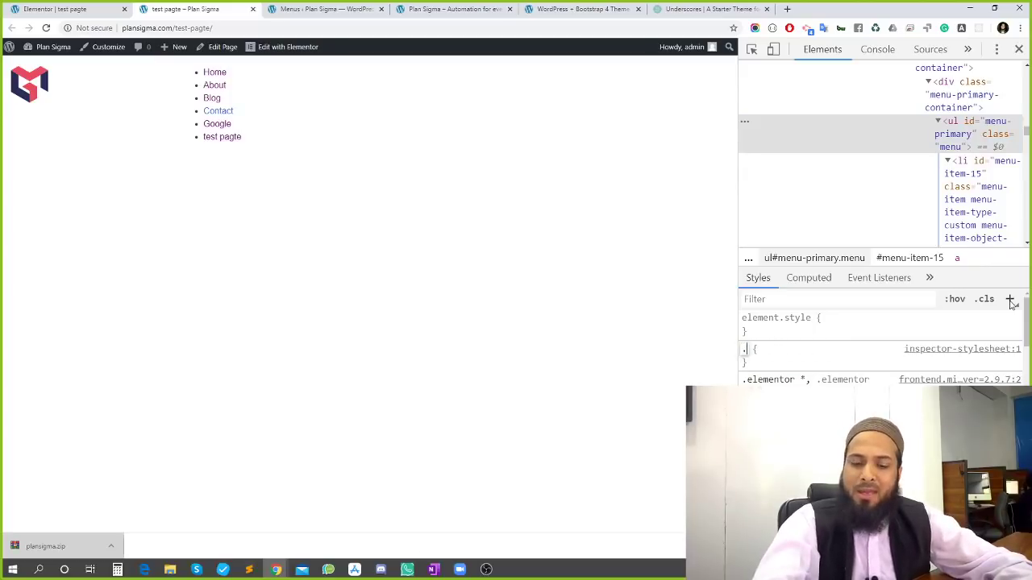
pyautogui.write('menu li')
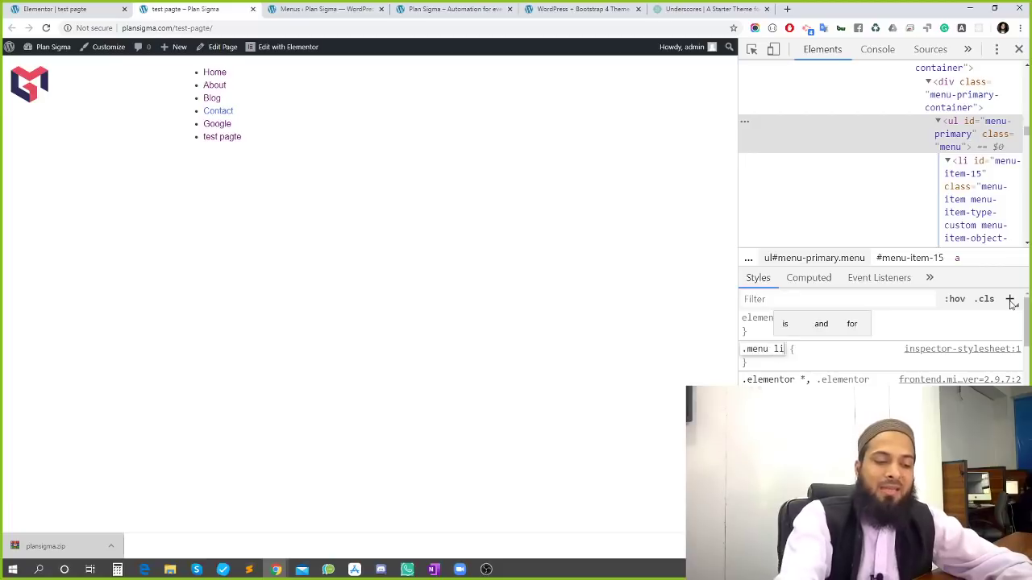
pyautogui.press('Return')
pyautogui.write('float:l')
pyautogui.press('Return')
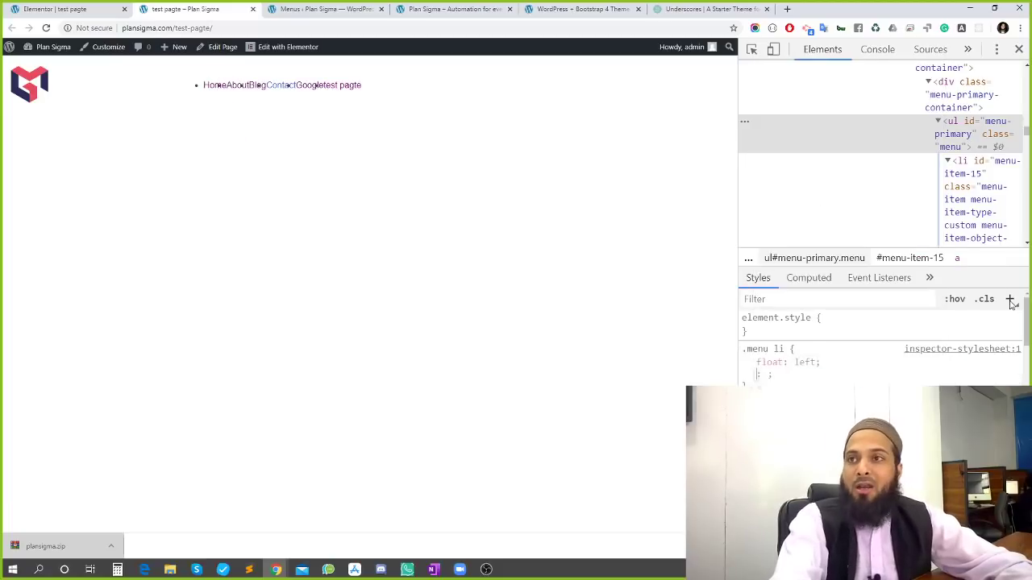
pyautogui.write('padding: ')
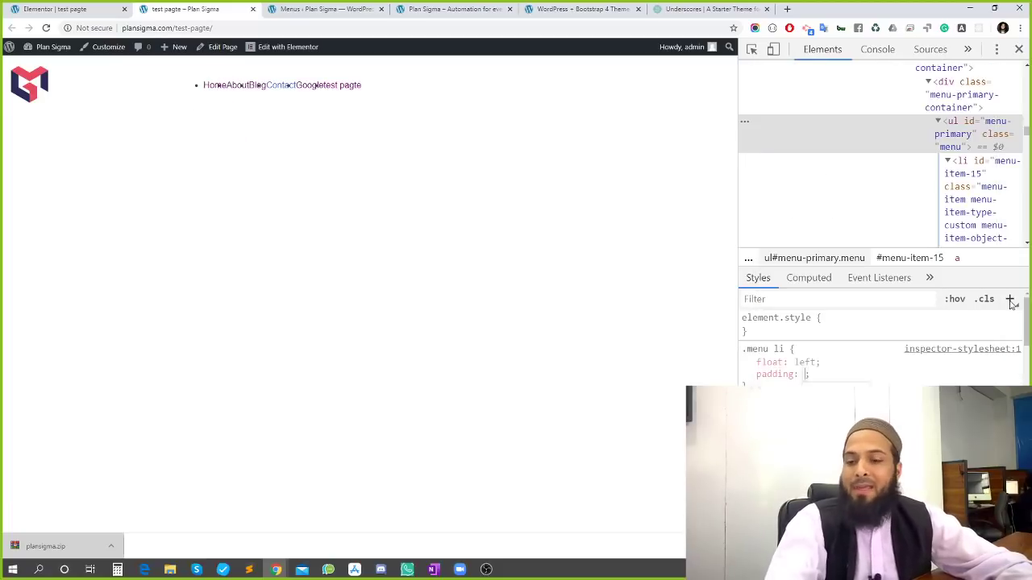
pyautogui.write('10px')
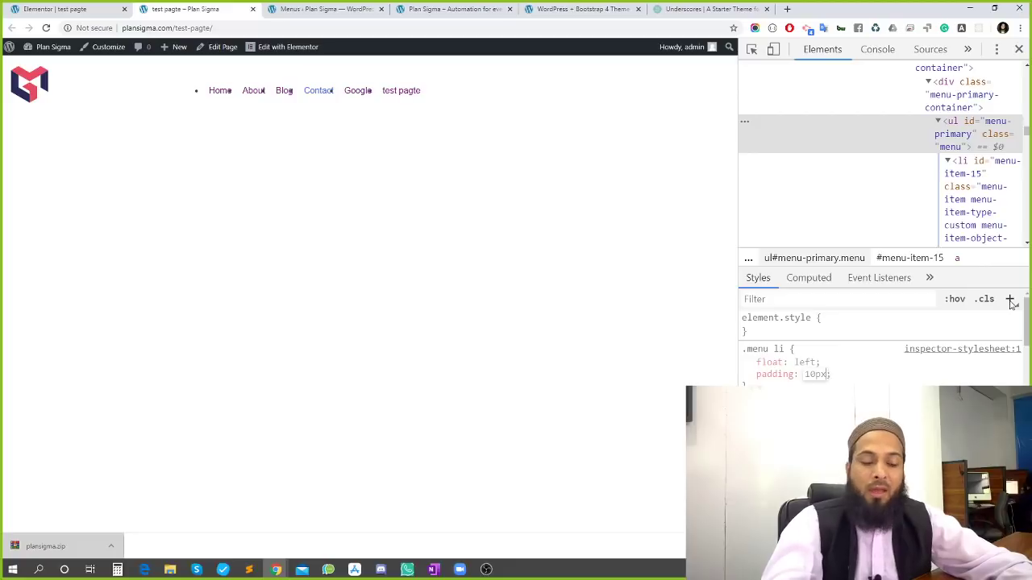
pyautogui.press('Return')
pyautogui.write('list-style: ')
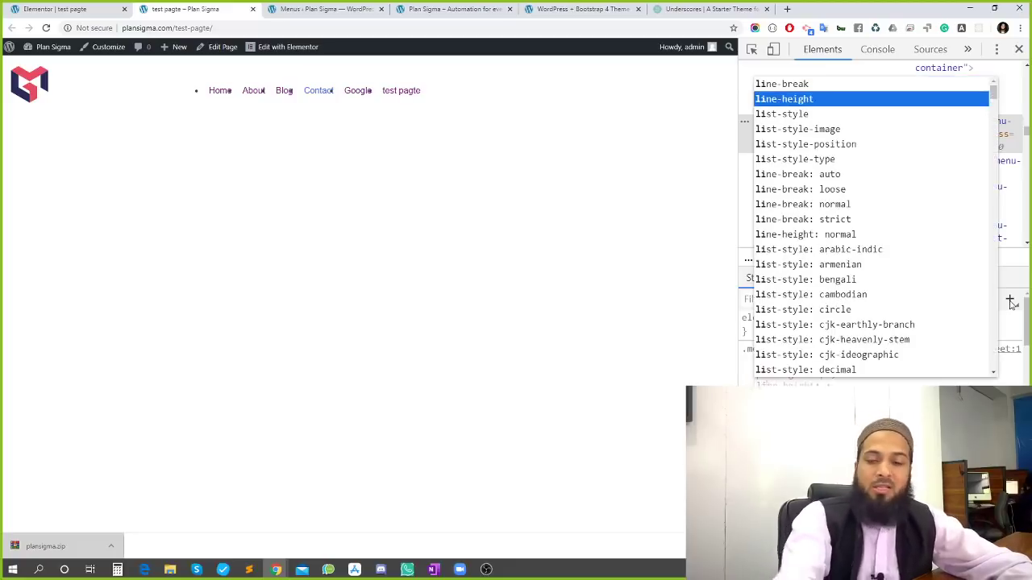
pyautogui.write('none;')
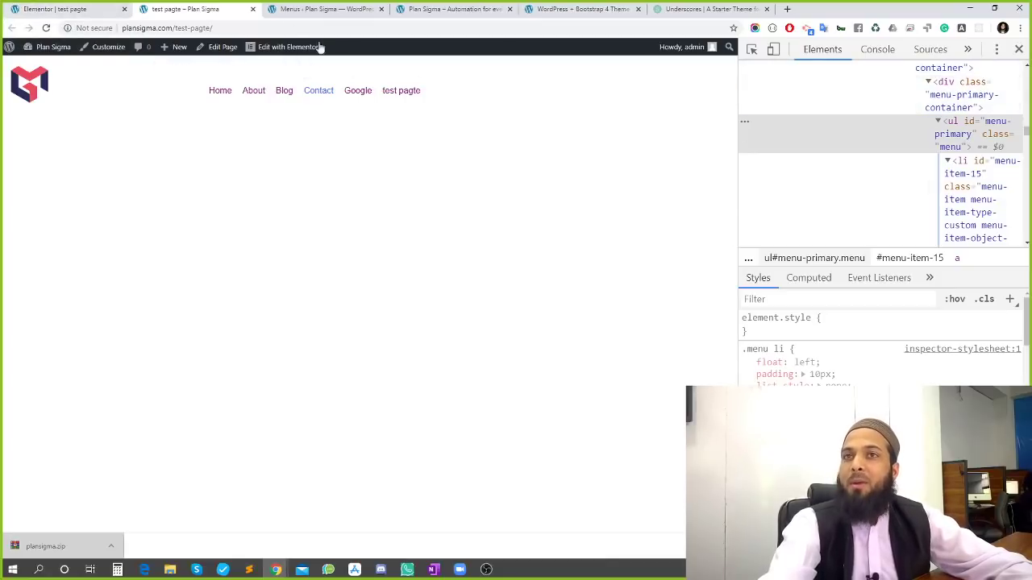
pyautogui.click(97, 9)
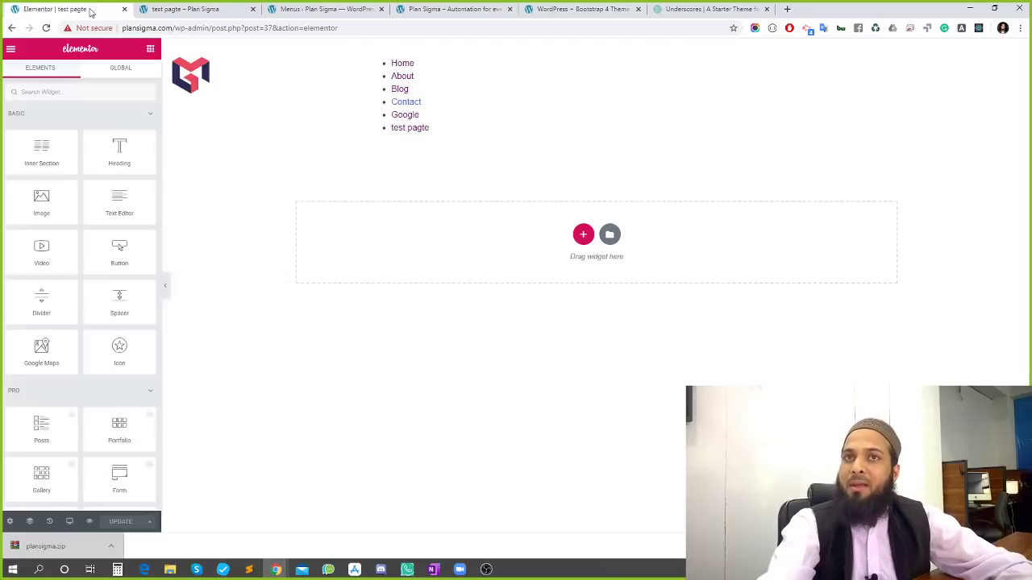
# Filter the Elementor widgets by 'menu' and close the Nav Menu PRO popup
pyautogui.click(93, 93)
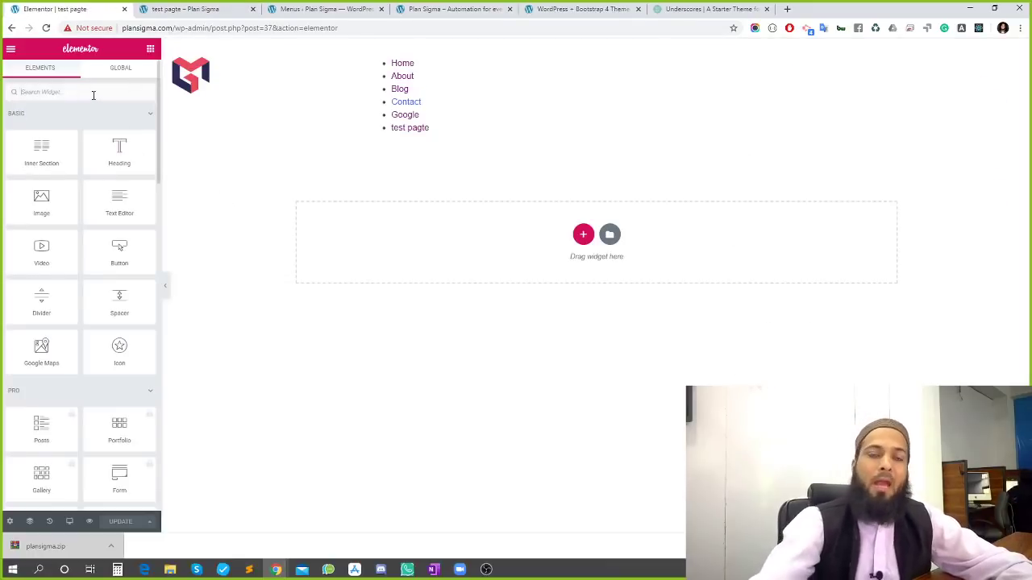
pyautogui.write('menu')
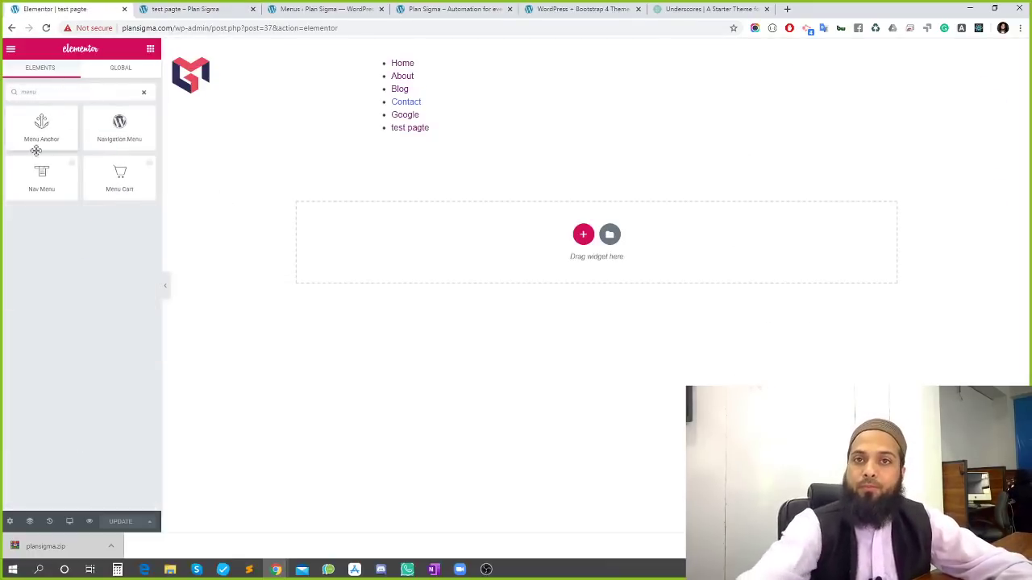
pyautogui.click(73, 169)
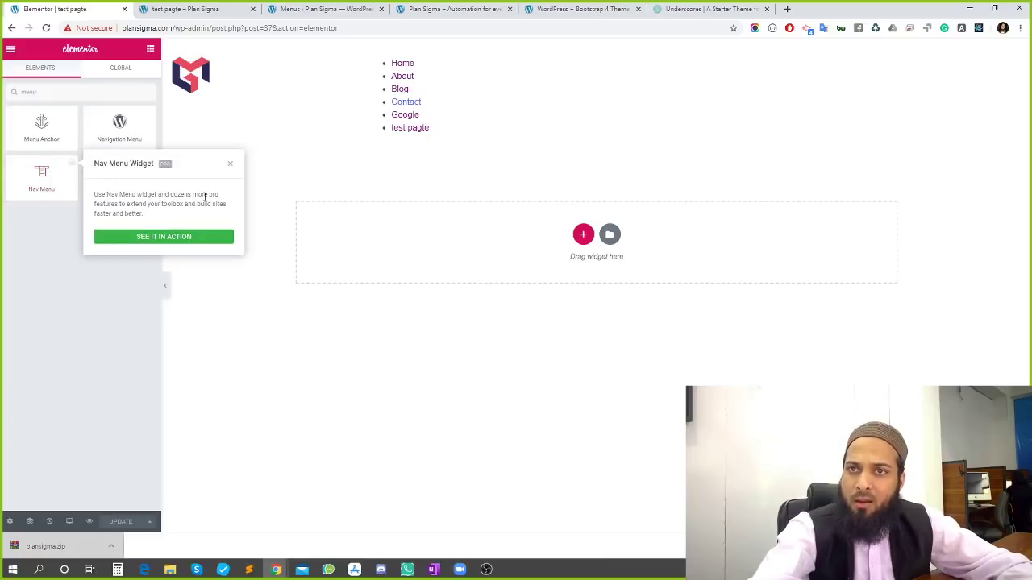
pyautogui.click(230, 163)
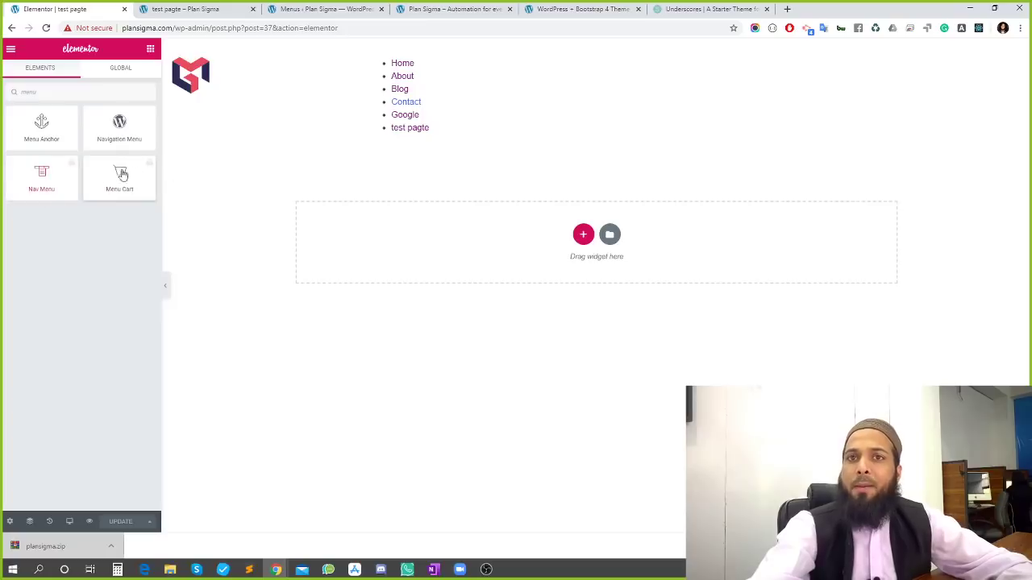
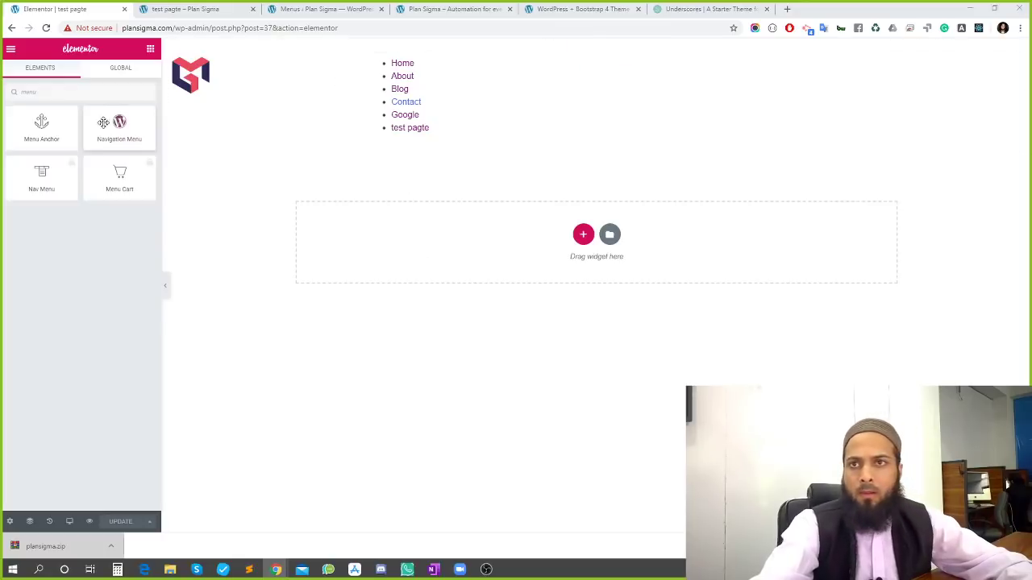
# Open File Explorer and browse the Desktop items, checking the ezybrander folder
pyautogui.click(170, 570)
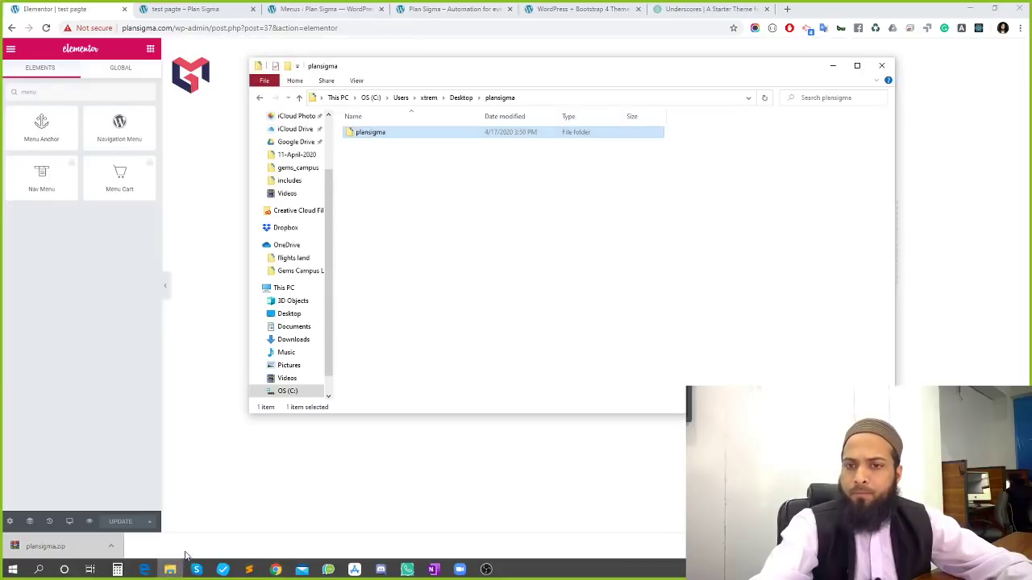
pyautogui.scroll(3, 284, 142)
pyautogui.click(289, 137)
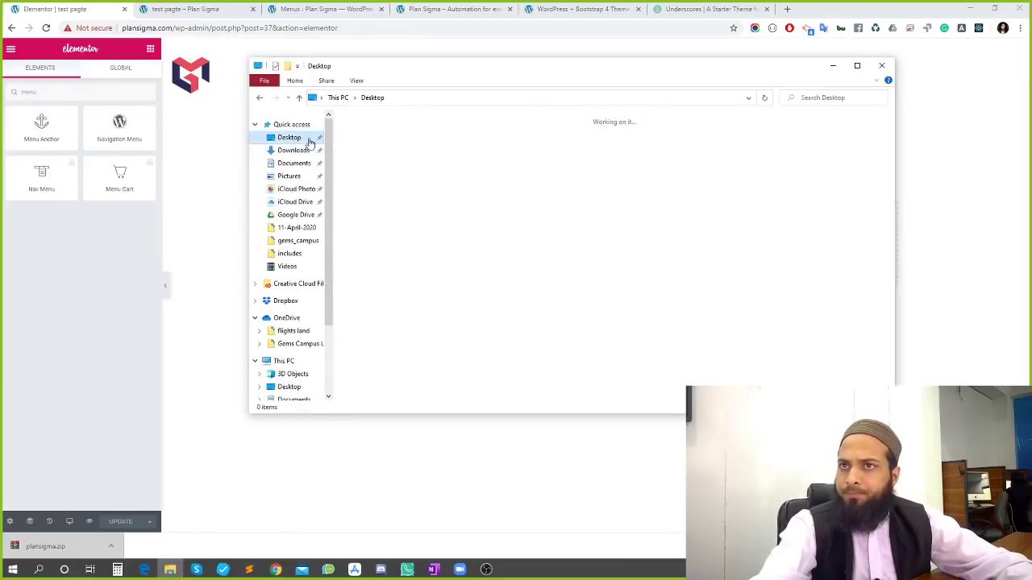
pyautogui.press('e')
pyautogui.press('e')
pyautogui.press('e')
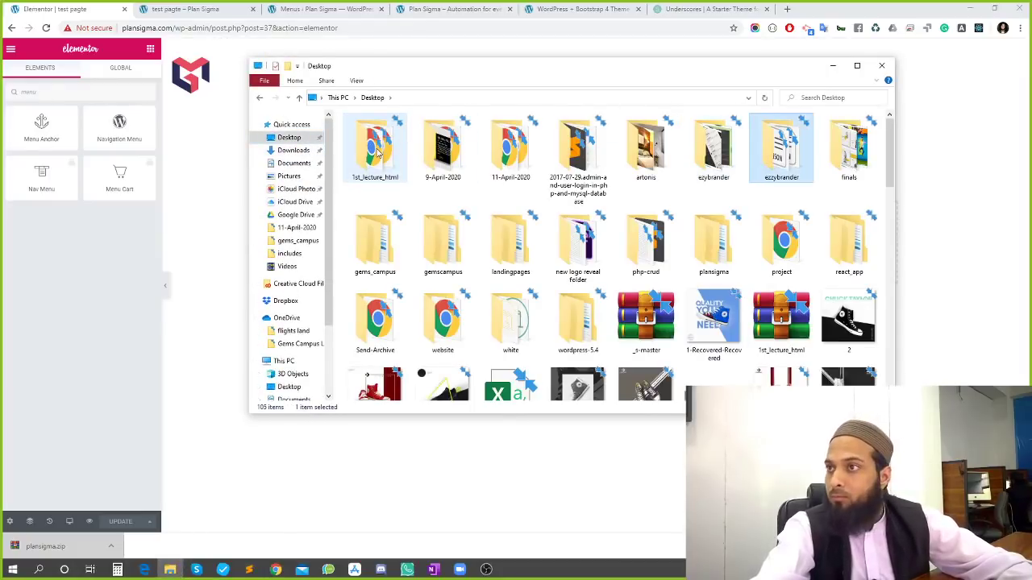
pyautogui.press('e')
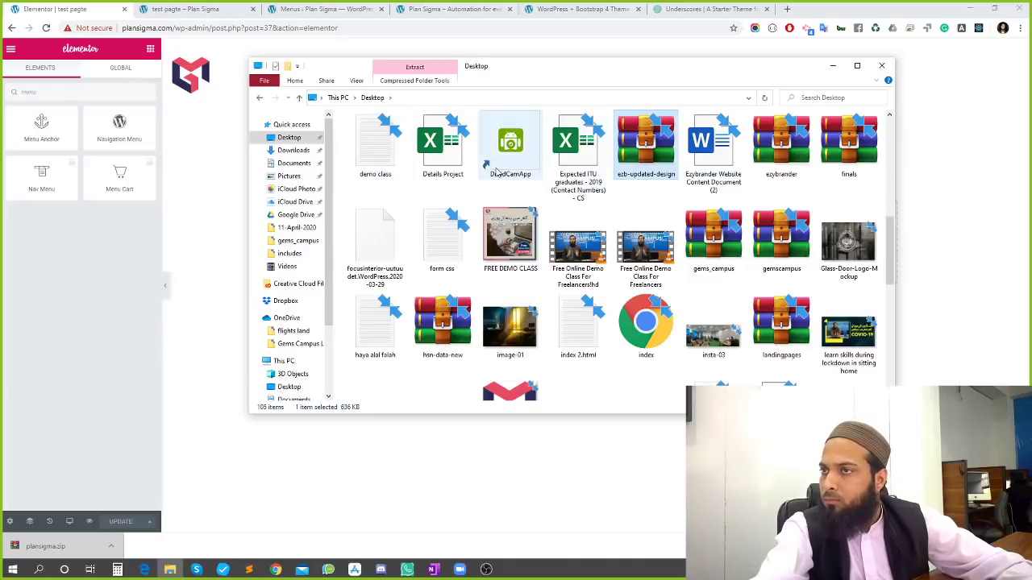
pyautogui.press('e')
pyautogui.press('e')
pyautogui.press('e')
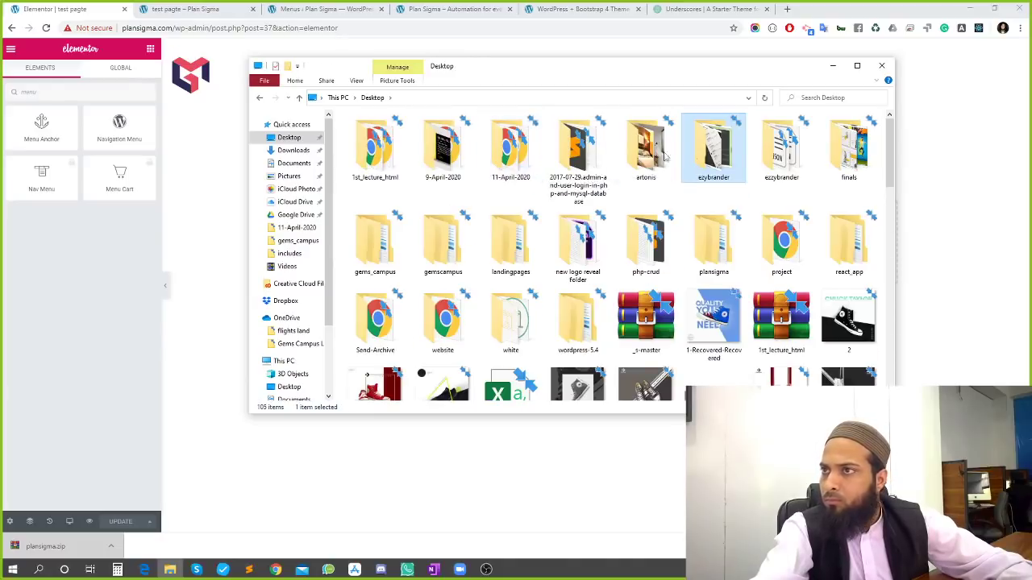
pyautogui.doubleClick(711, 171)
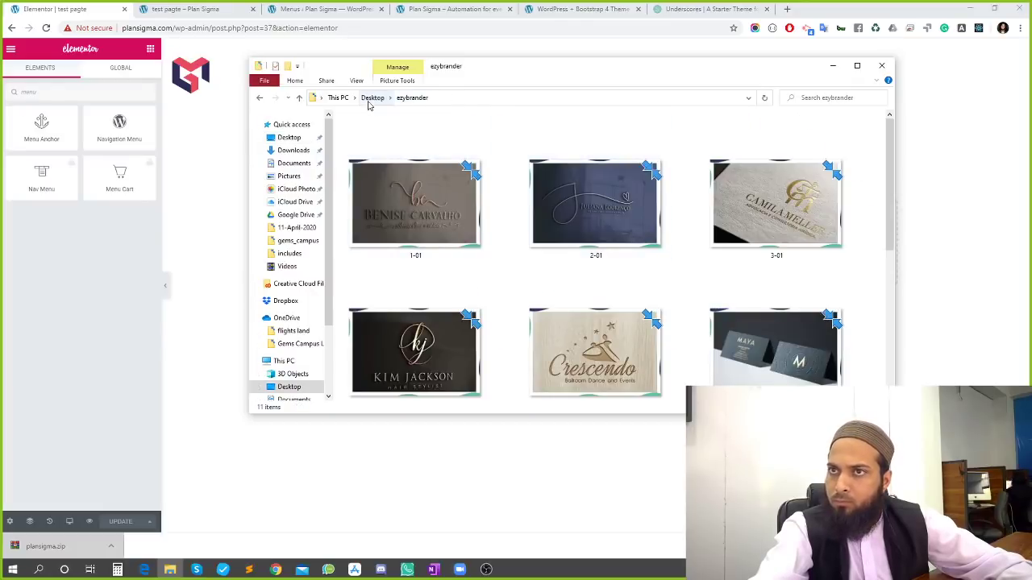
pyautogui.click(372, 98)
# Go to Downloads and select the elementor-pro ZIP archive in the elementorpro292n folder
pyautogui.click(294, 150)
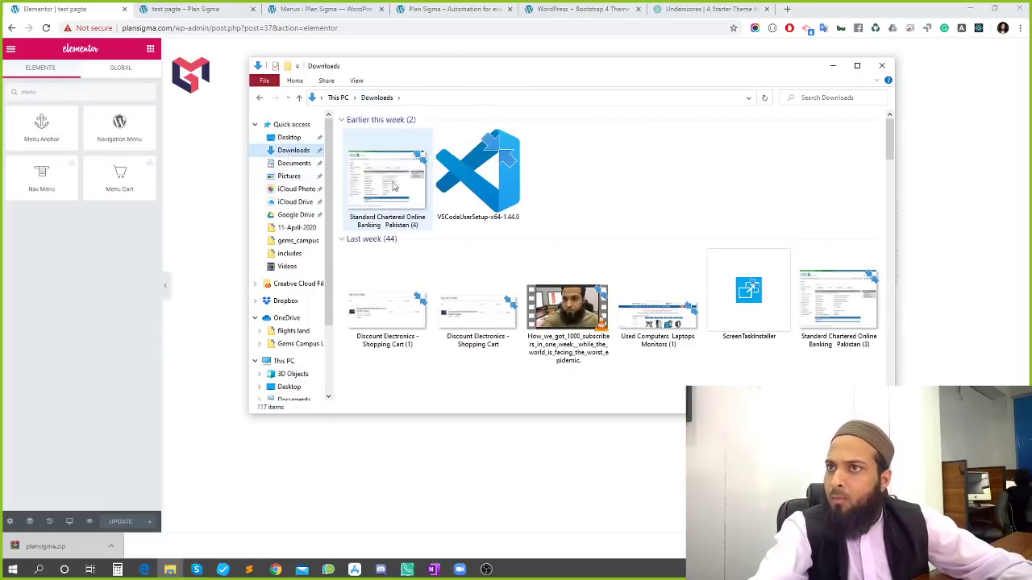
pyautogui.scroll(-5, 470, 304)
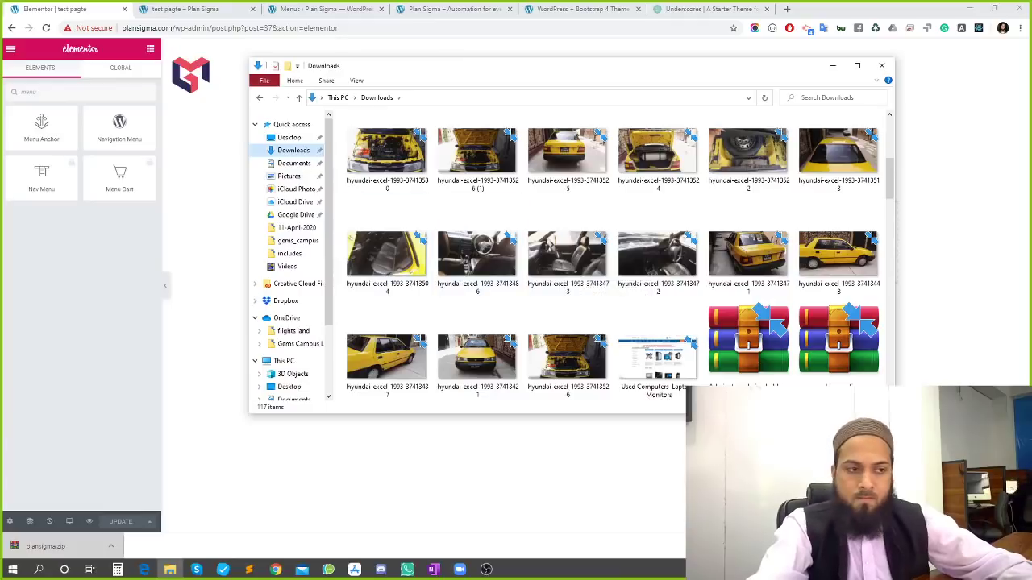
pyautogui.hotkey('alt', 'Tab')
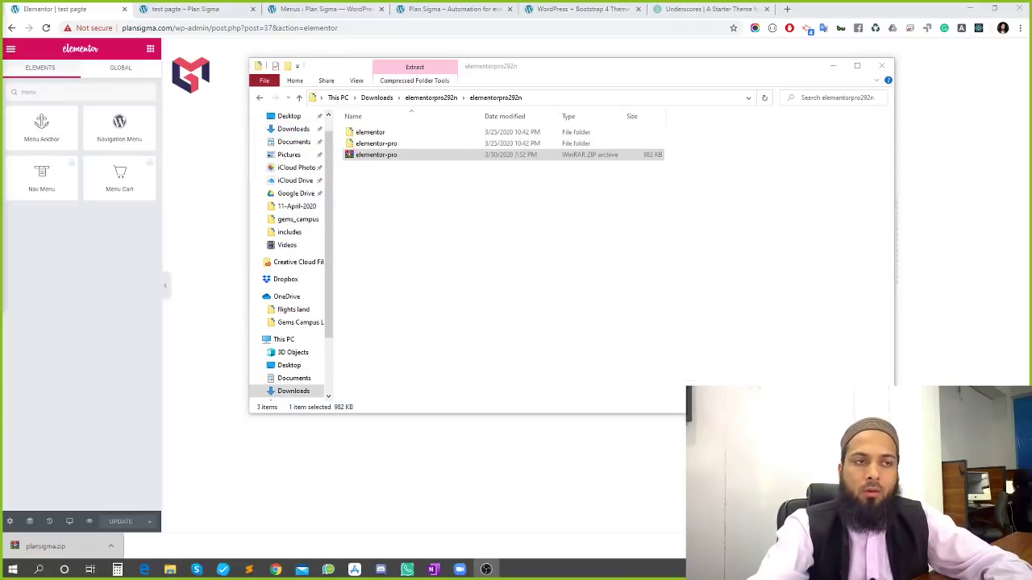
pyautogui.click(413, 156)
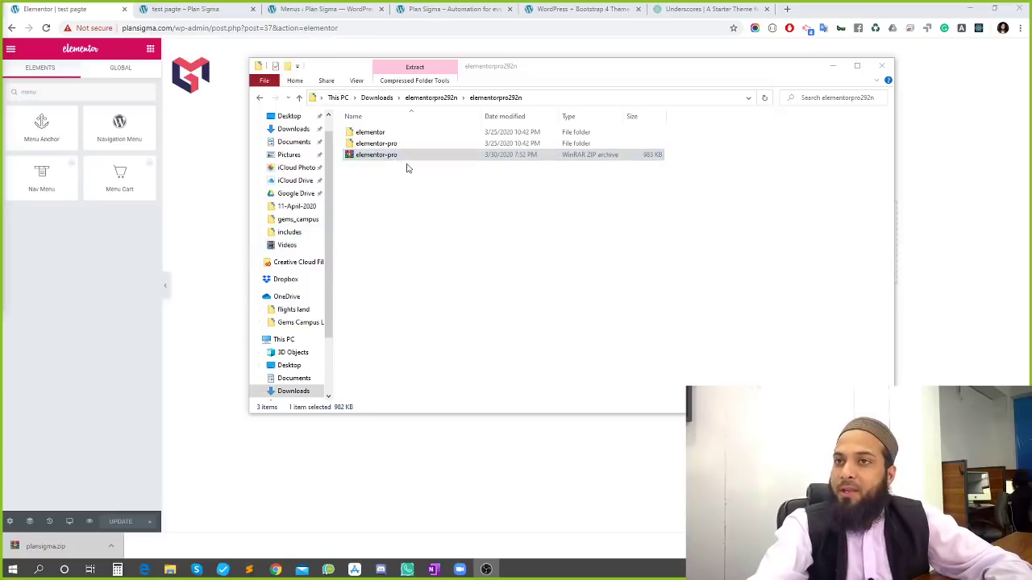
pyautogui.click(154, 6)
# Go to the WordPress Add New Plugins page from the Menus admin tab
pyautogui.click(447, 8)
pyautogui.click(335, 8)
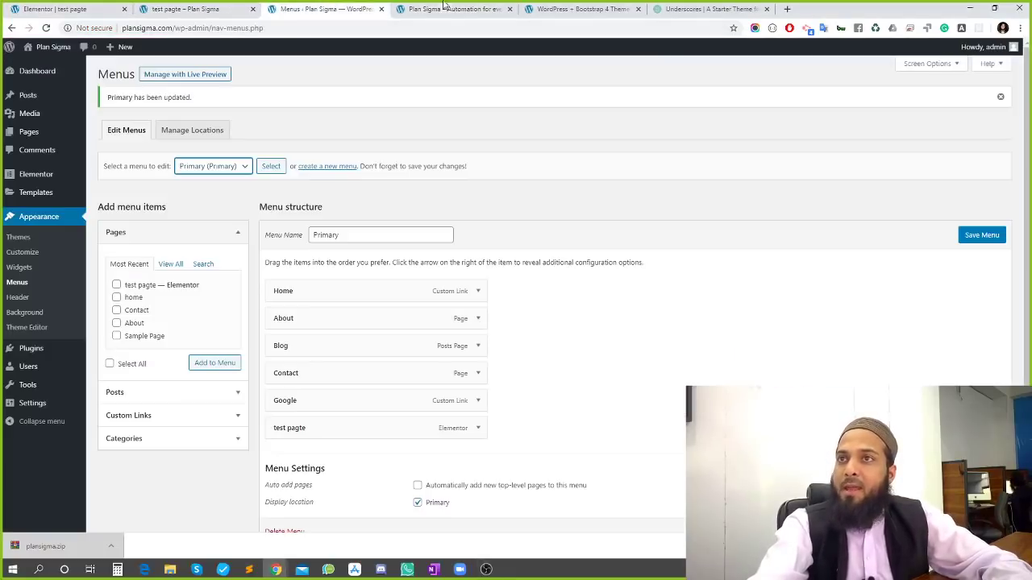
pyautogui.click(445, 8)
pyautogui.click(367, 6)
pyautogui.moveTo(49, 351)
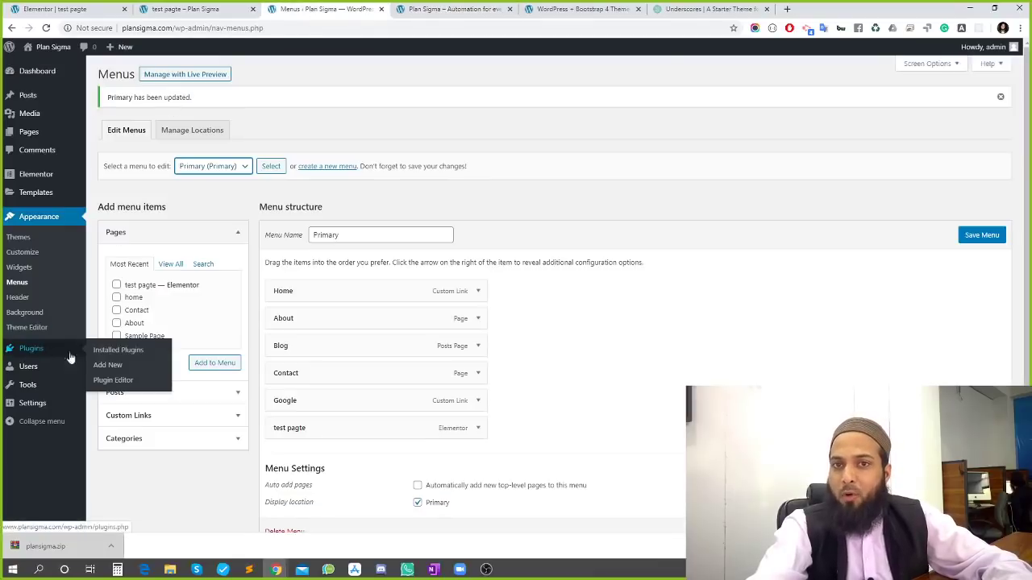
pyautogui.click(110, 370)
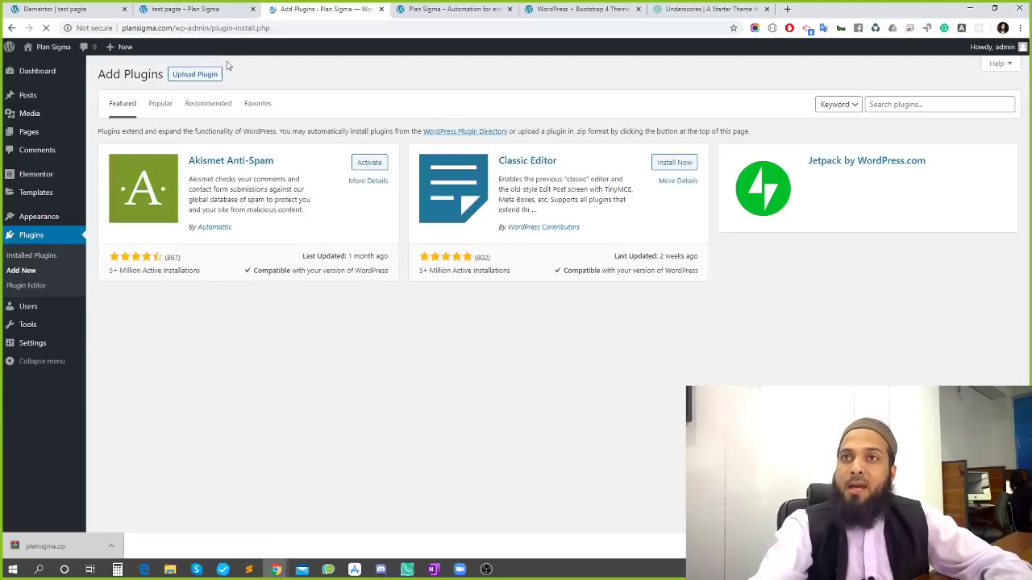
# Switch to Upload Plugin and choose elementor-pro.zip from Downloads as the plugin file
pyautogui.click(204, 81)
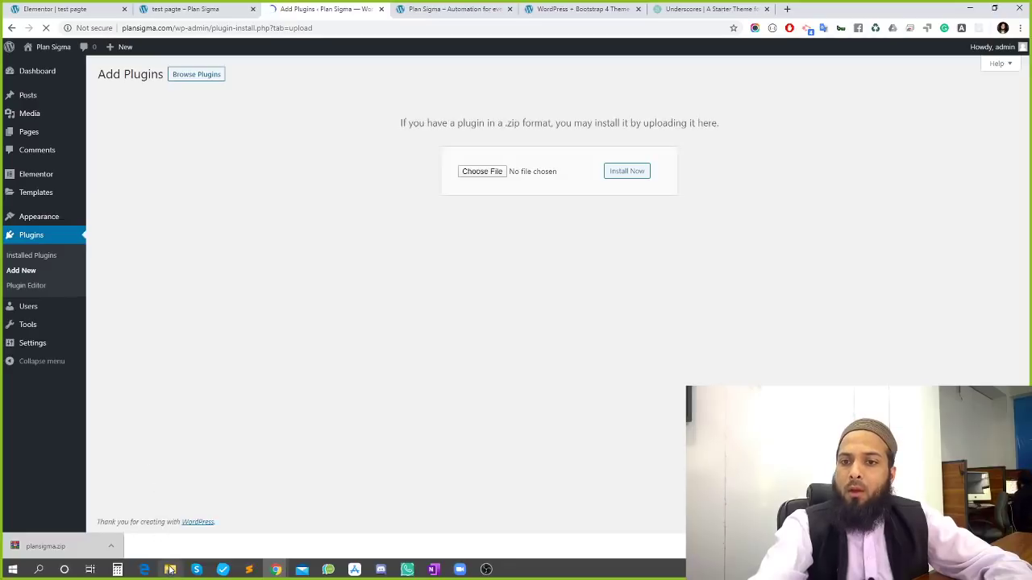
pyautogui.click(496, 173)
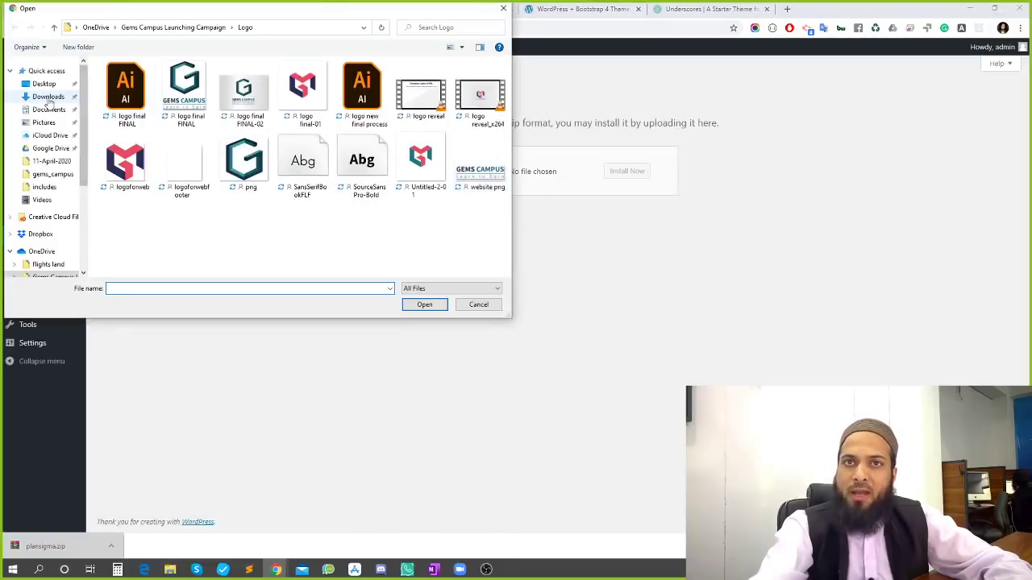
pyautogui.click(47, 96)
pyautogui.scroll(-5, 242, 201)
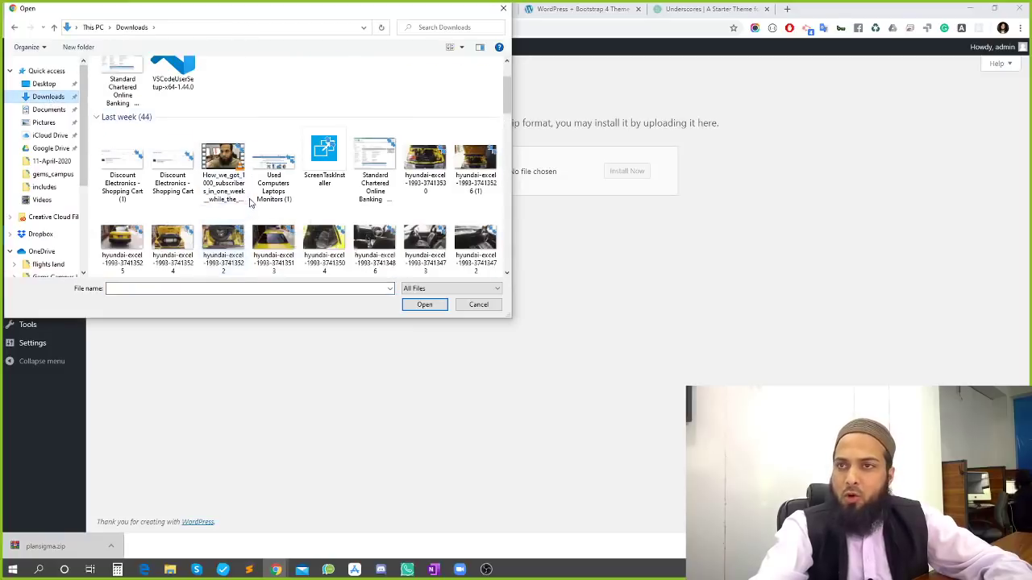
pyautogui.scroll(-5, 252, 203)
pyautogui.scroll(2, 320, 174)
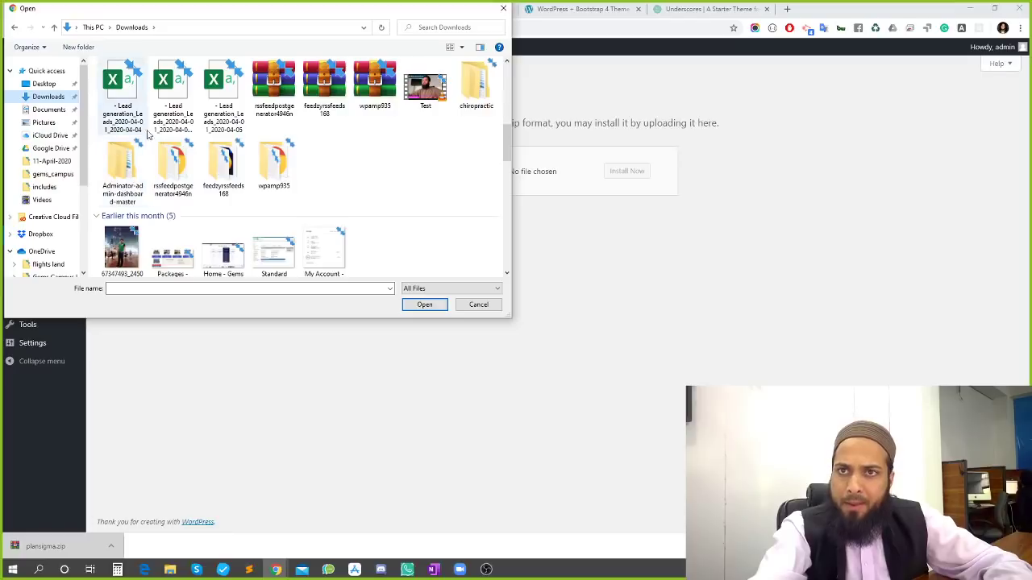
pyautogui.press('Escape')
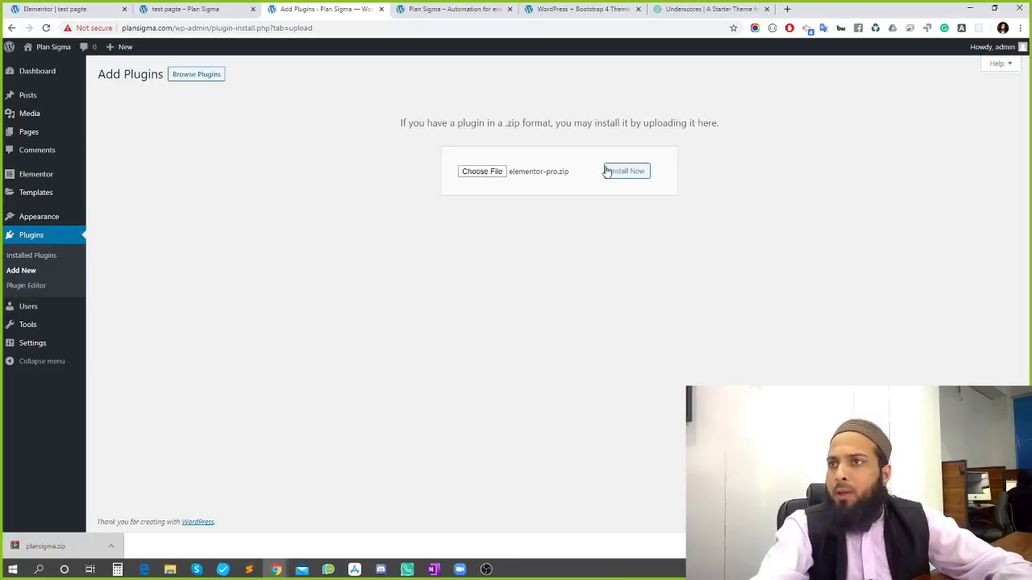
# Install the uploaded elementor-pro.zip and activate Elementor Pro 2.9.2
pyautogui.click(629, 175)
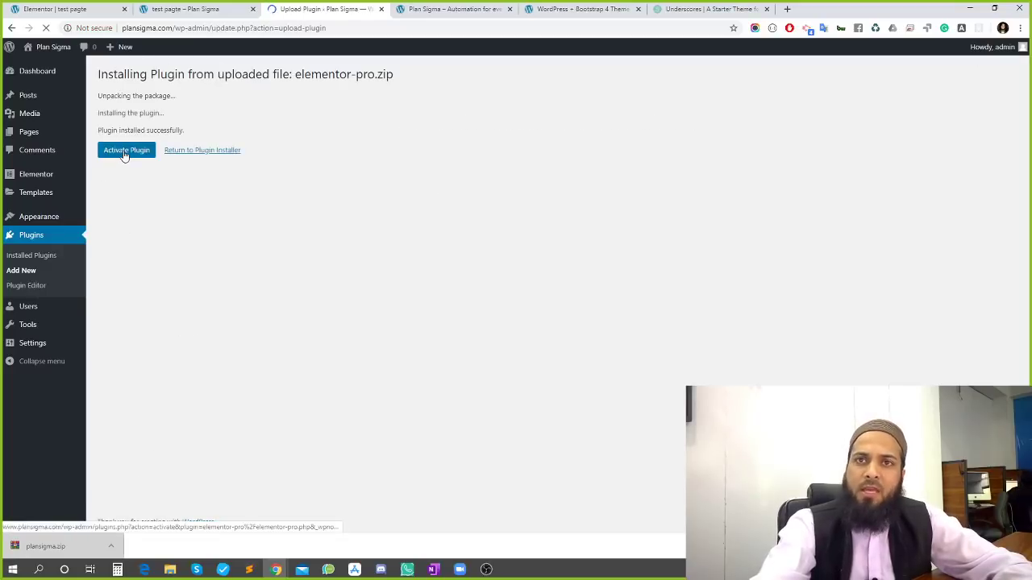
pyautogui.click(125, 155)
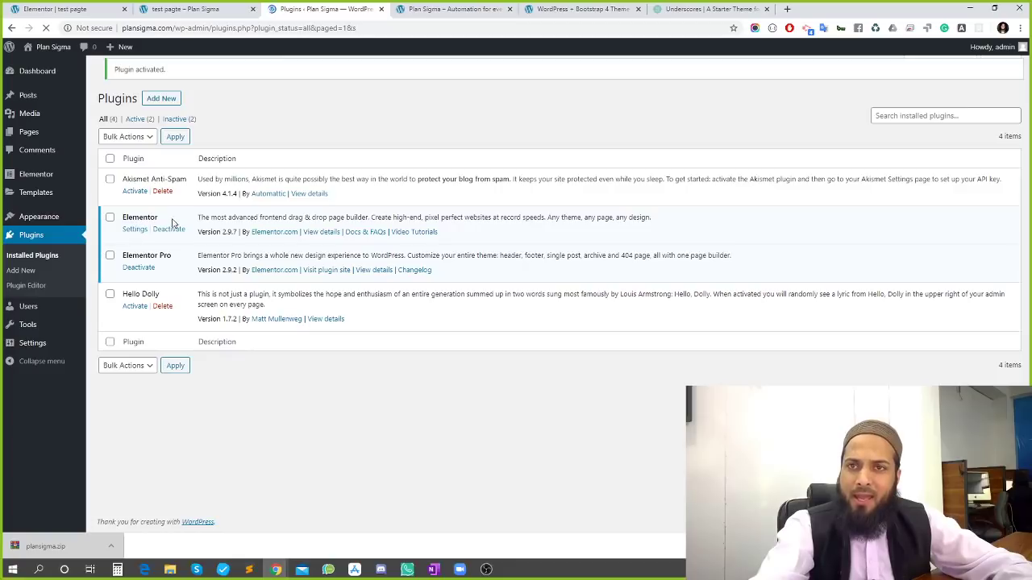
pyautogui.hotkey('ctrl', '1')
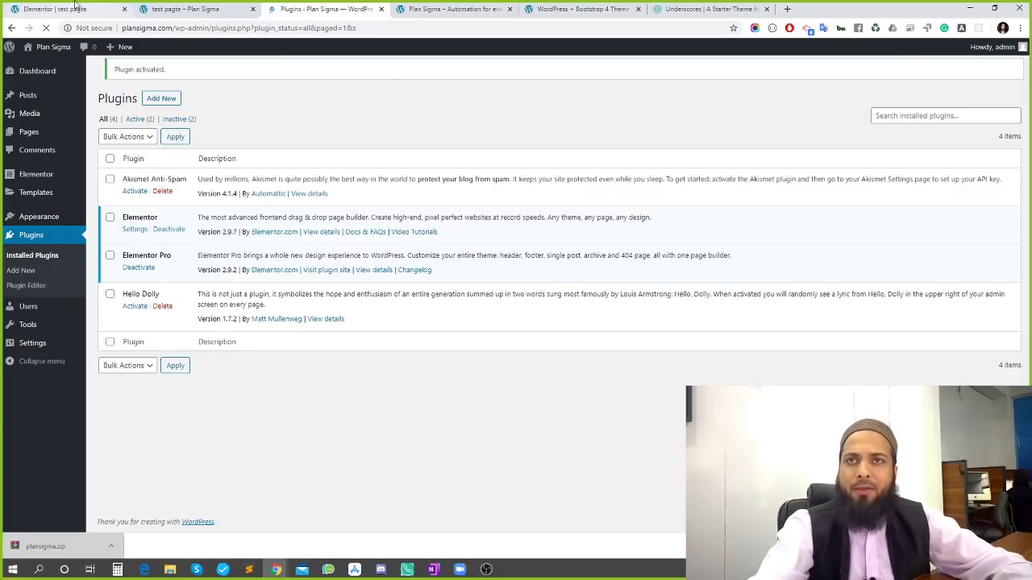
# Reload the editor and place a Nav Menu widget in the header beside the logo
pyautogui.press('F5')
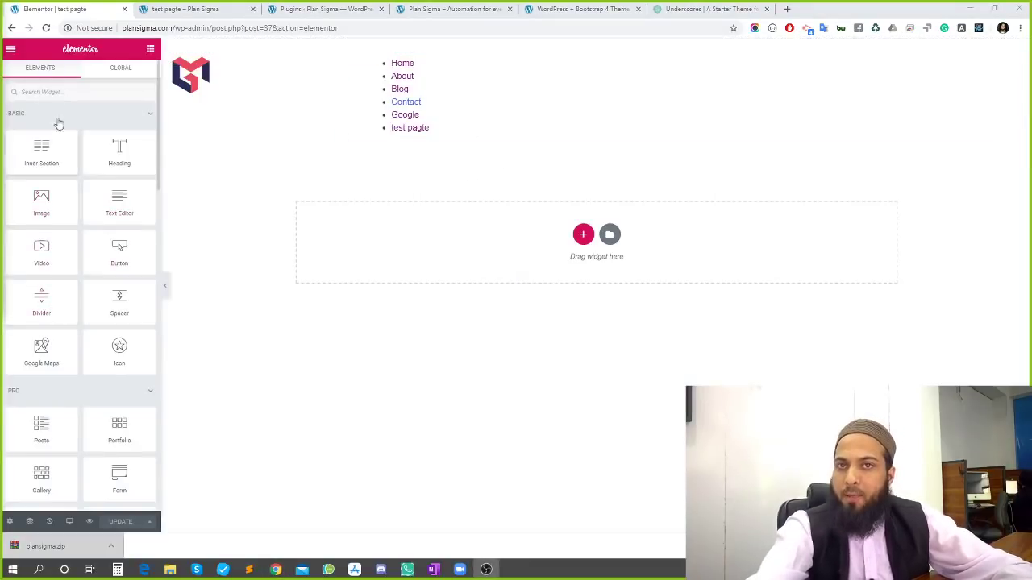
pyautogui.click(62, 91)
pyautogui.write('menu')
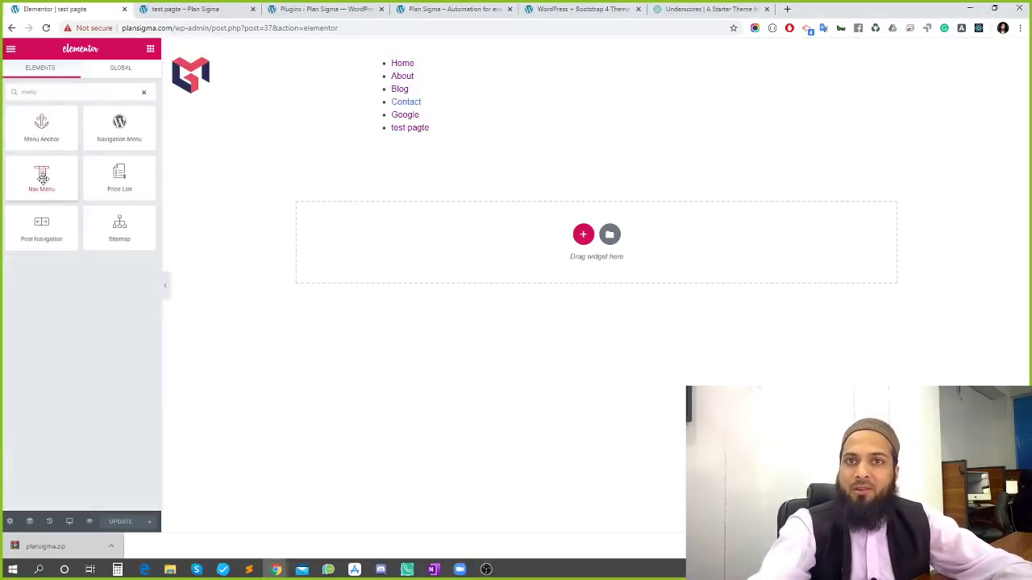
pyautogui.moveTo(44, 173); pyautogui.dragTo(428, 72)
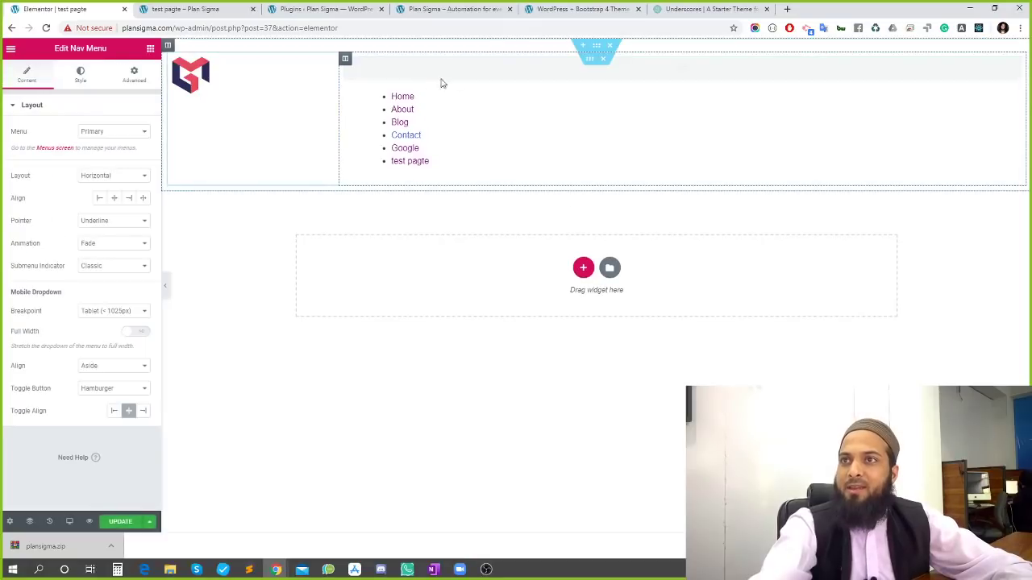
# Delete the old bulleted menu list and select the new Nav Menu widget
pyautogui.rightClick(573, 135)
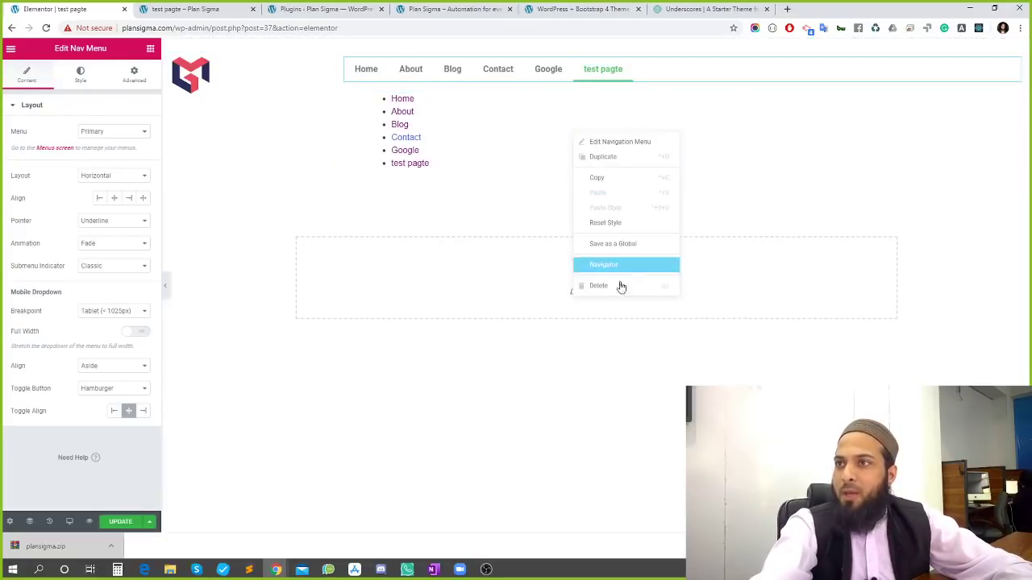
pyautogui.click(611, 297)
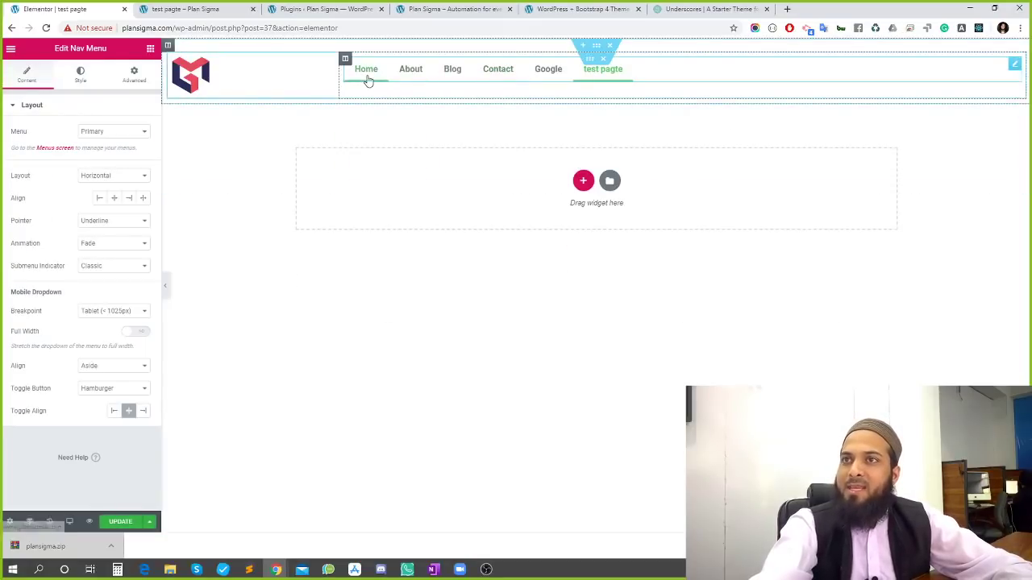
pyautogui.click(1014, 65)
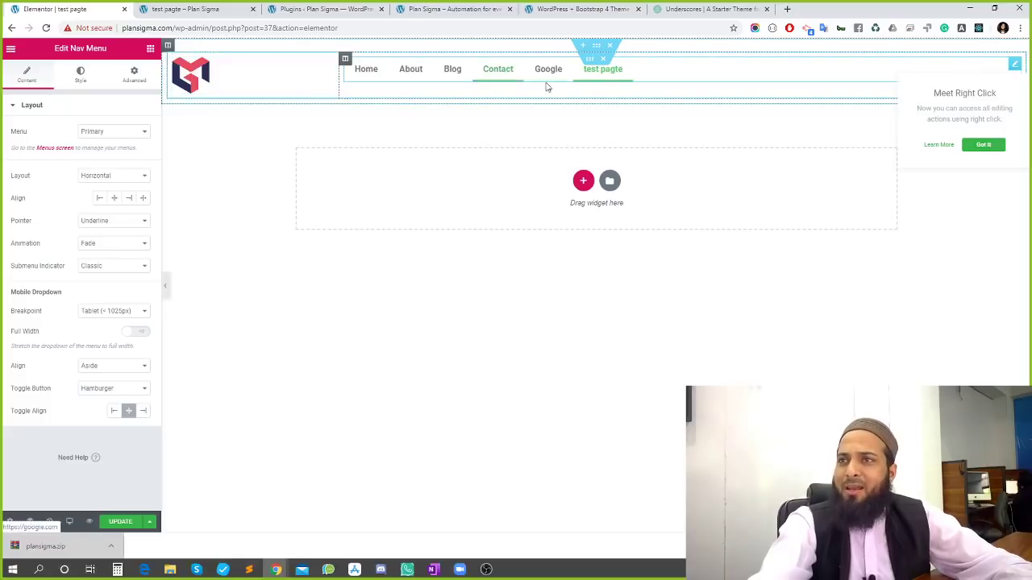
# In the Nav Menu Style settings, set the menu text colour to dark blue #2A3750
pyautogui.click(82, 83)
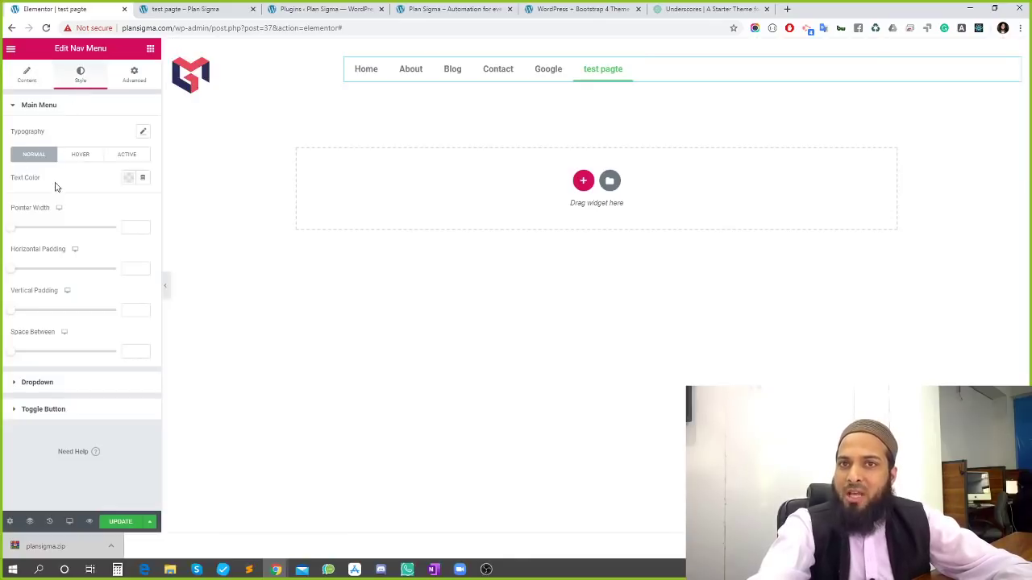
pyautogui.click(127, 178)
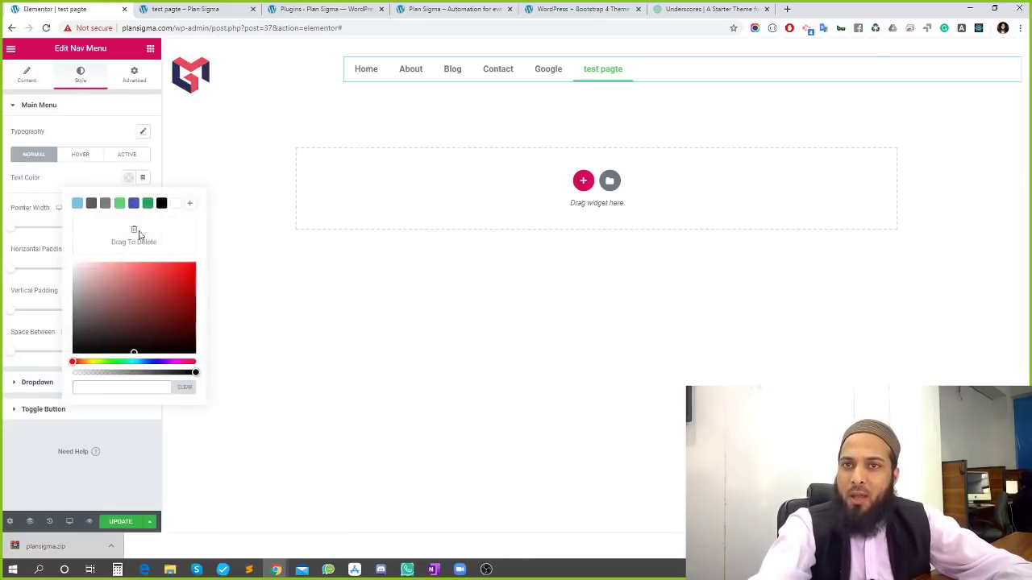
pyautogui.click(152, 302)
pyautogui.click(127, 329)
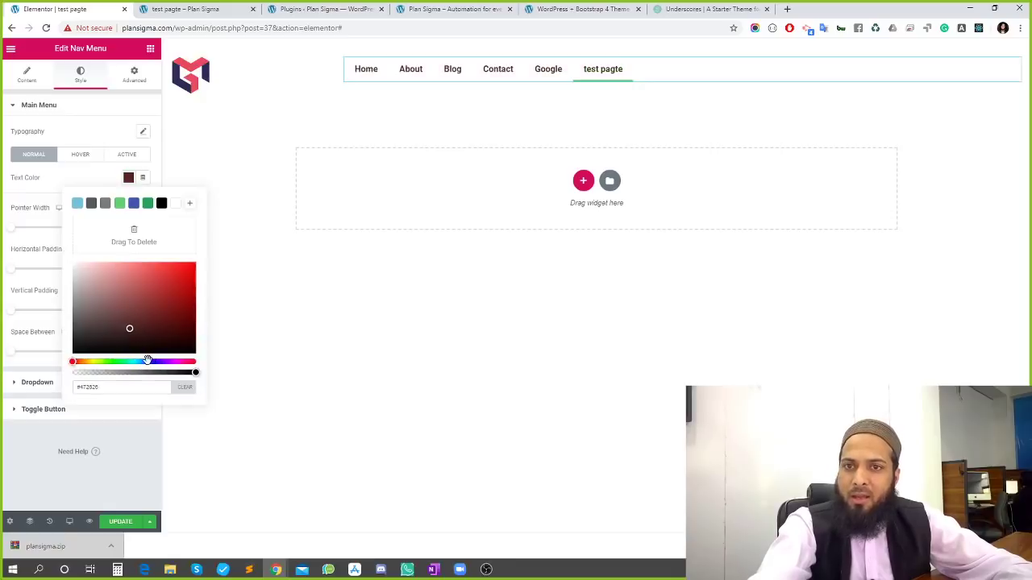
pyautogui.click(147, 361)
pyautogui.click(137, 322)
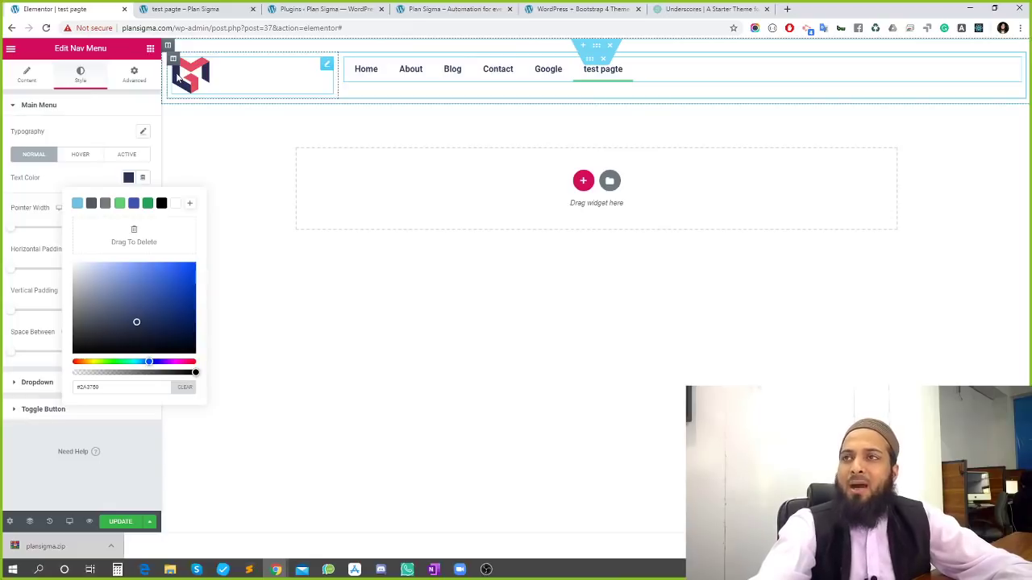
pyautogui.click(173, 8)
# Inspect the Home link in DevTools and eyedrop the logo's red, selecting hex #e64b5f
pyautogui.rightClick(210, 95)
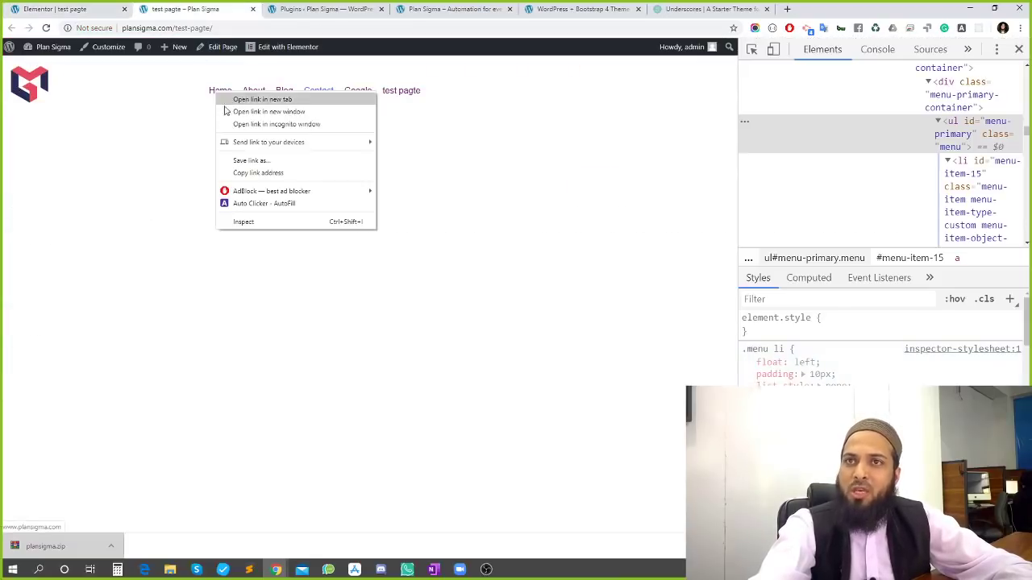
pyautogui.click(255, 225)
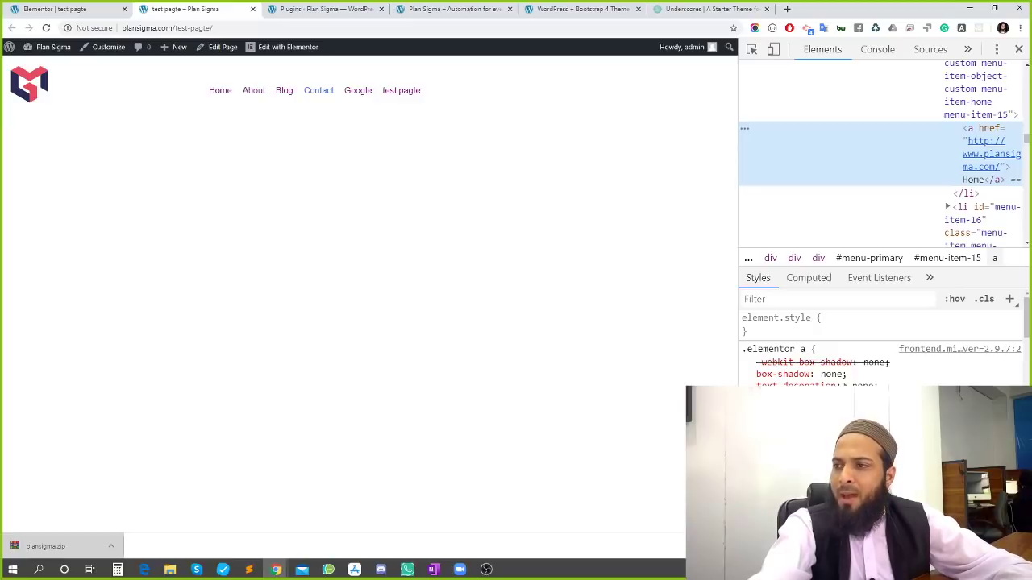
pyautogui.click(793, 429)
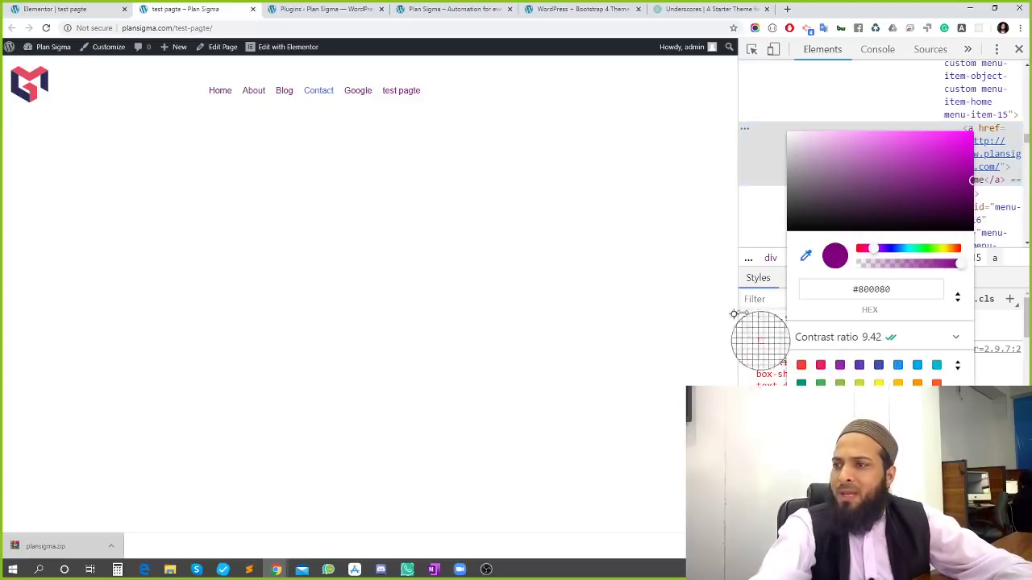
pyautogui.click(72, 107)
pyautogui.click(63, 100)
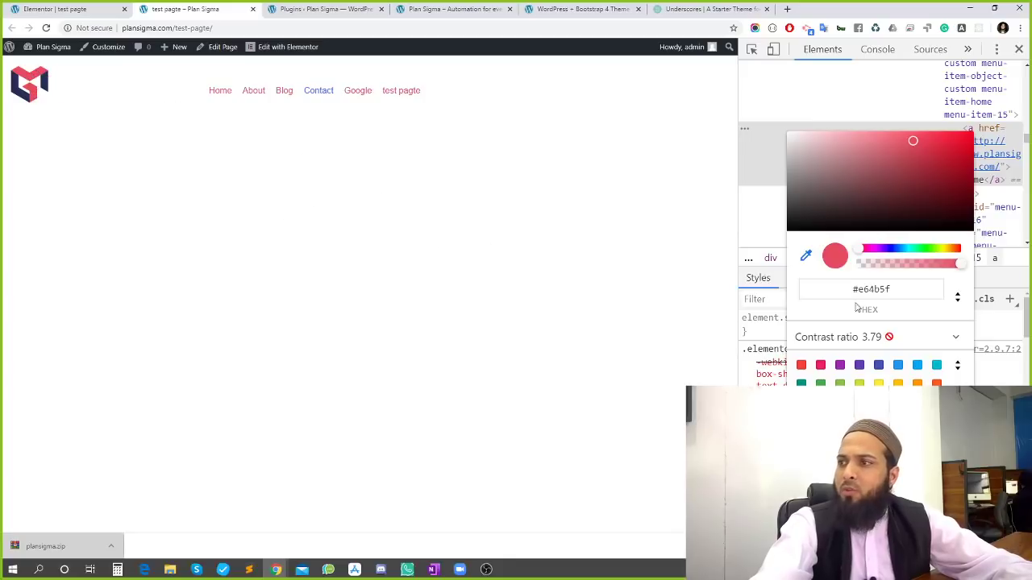
pyautogui.click(891, 288)
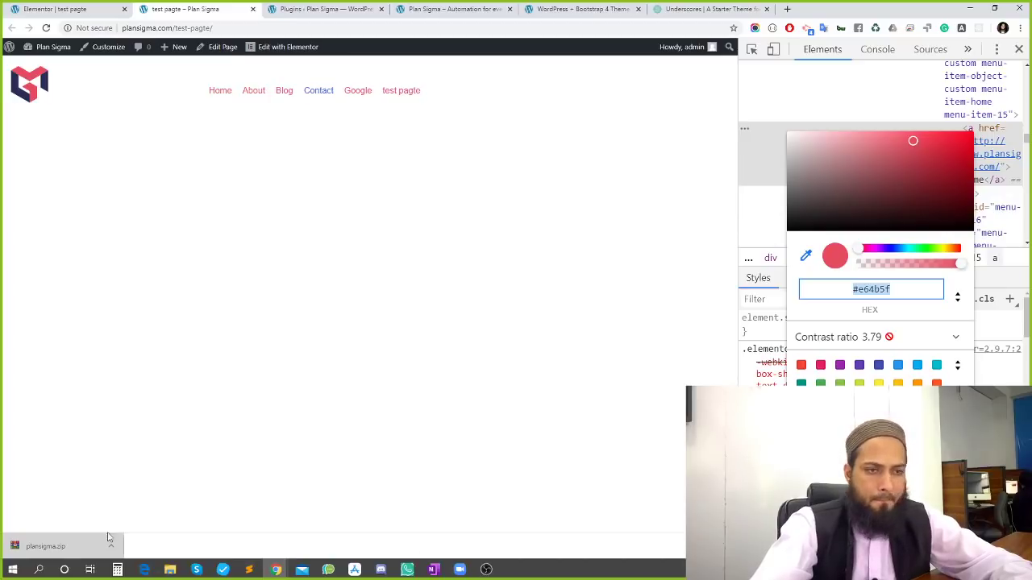
pyautogui.click(460, 569)
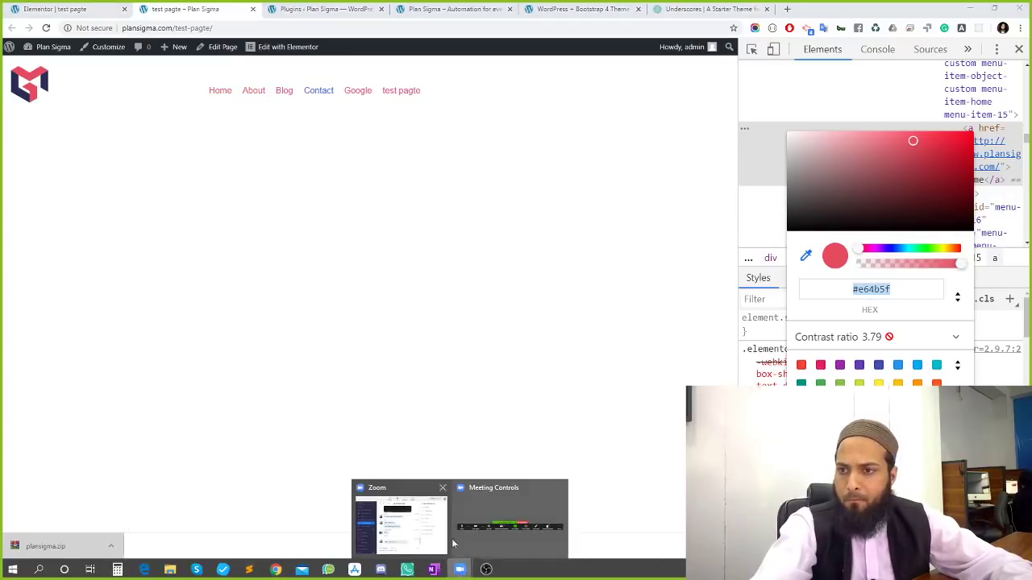
pyautogui.click(76, 11)
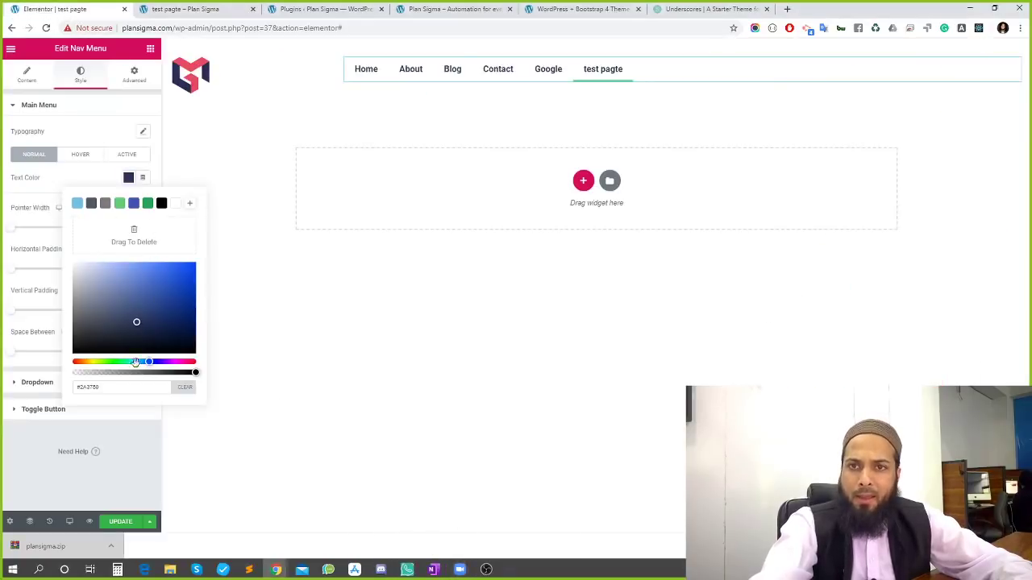
# Paste the logo's red #e64b5f as the text colour and save it as a preset
pyautogui.click(122, 391)
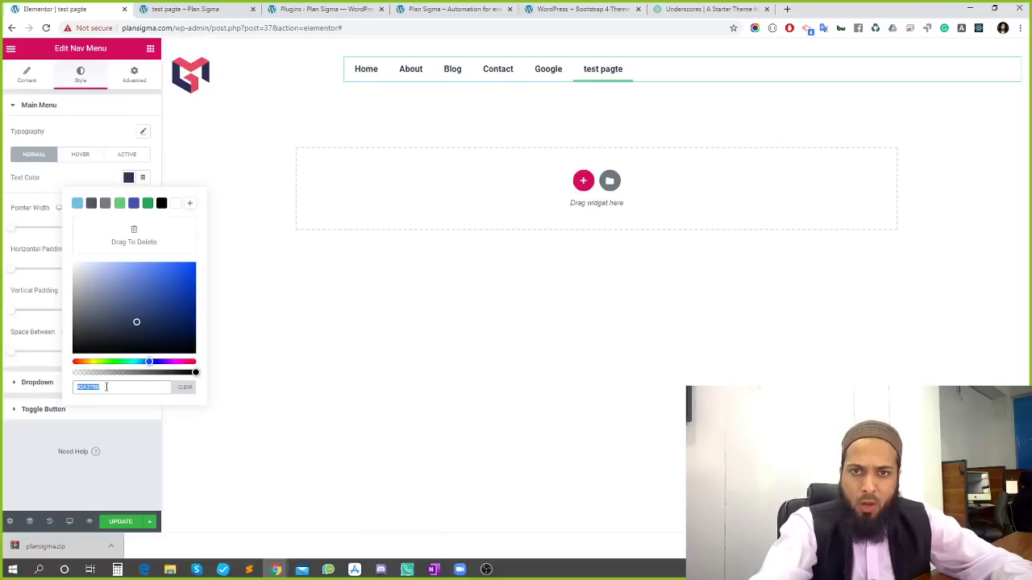
pyautogui.write('#e84c6f')
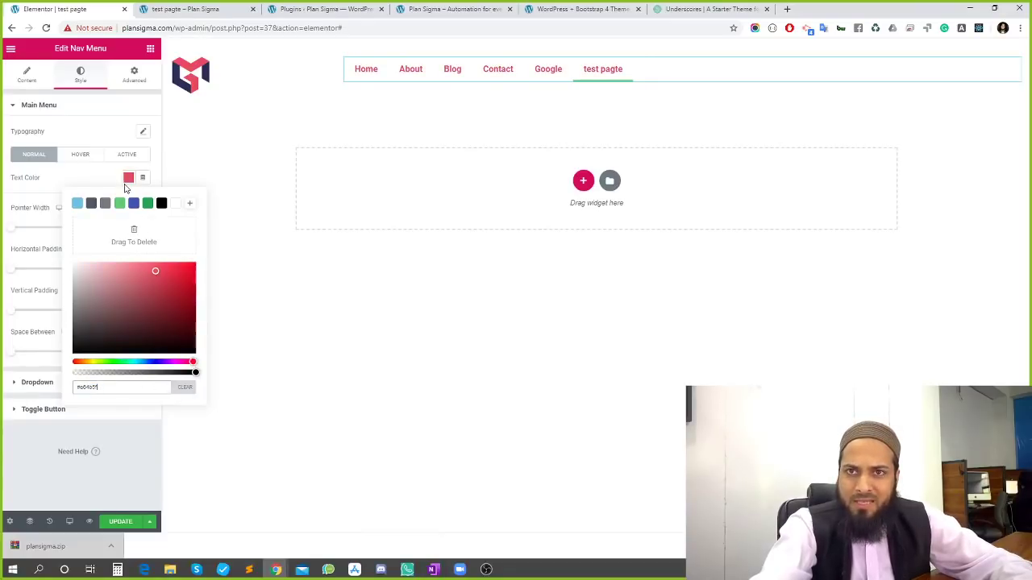
pyautogui.click(190, 204)
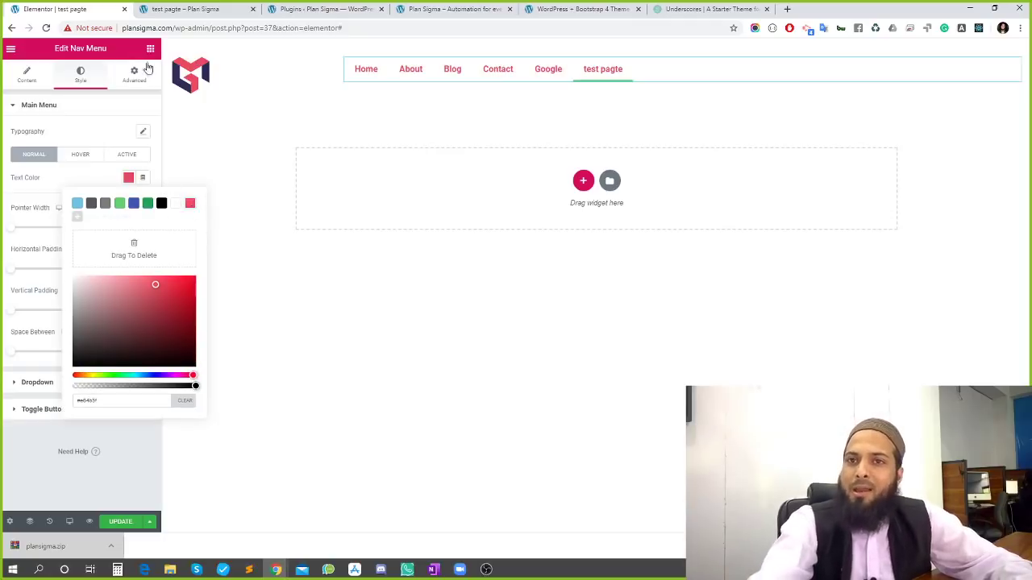
# Sample the logo's navy #2a2c59, apply it as the menu text colour and save it as a preset
pyautogui.click(186, 9)
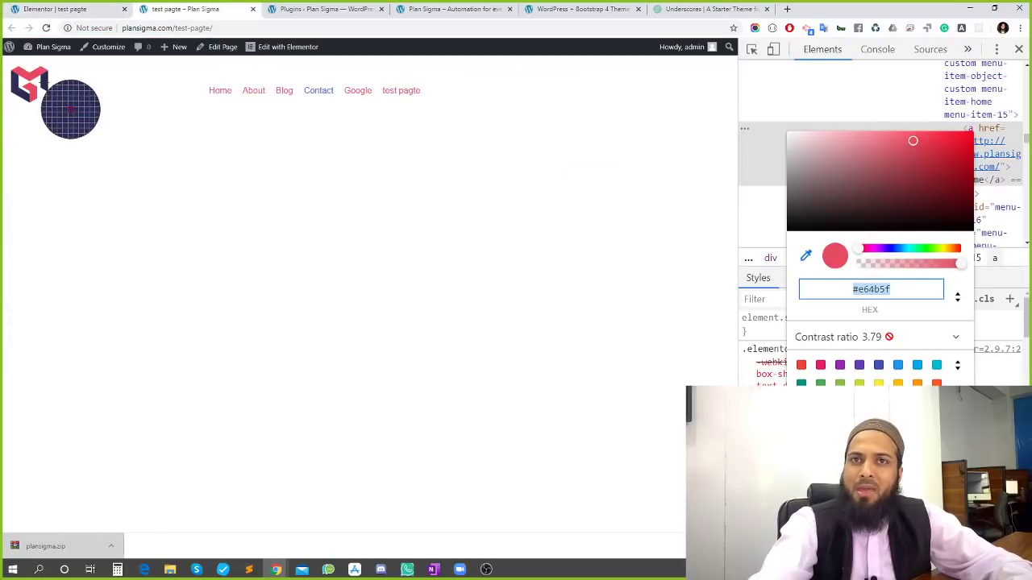
pyautogui.click(44, 81)
pyautogui.tripleClick(868, 287)
pyautogui.hotkey('ctrl', 'c')
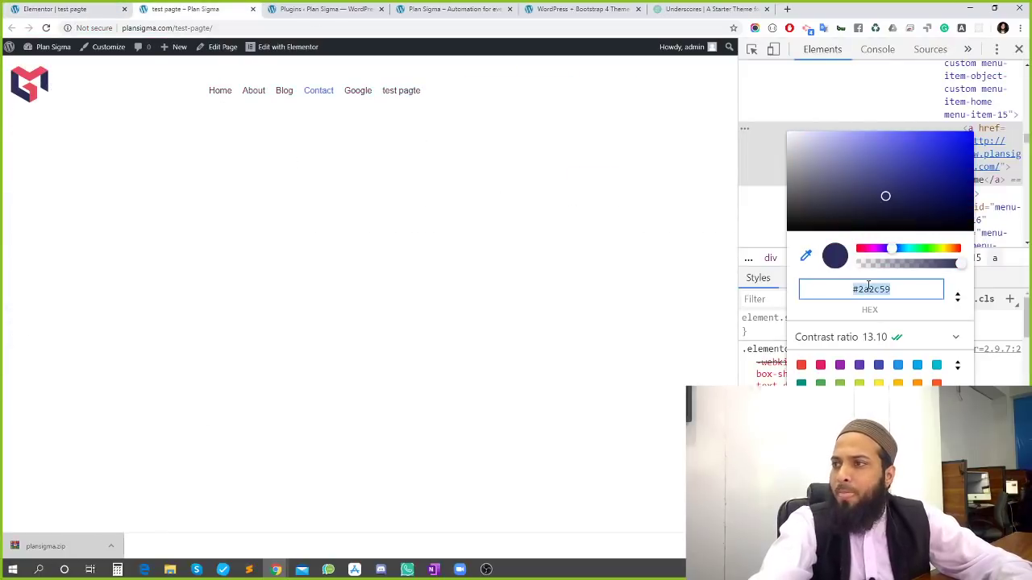
pyautogui.click(69, 9)
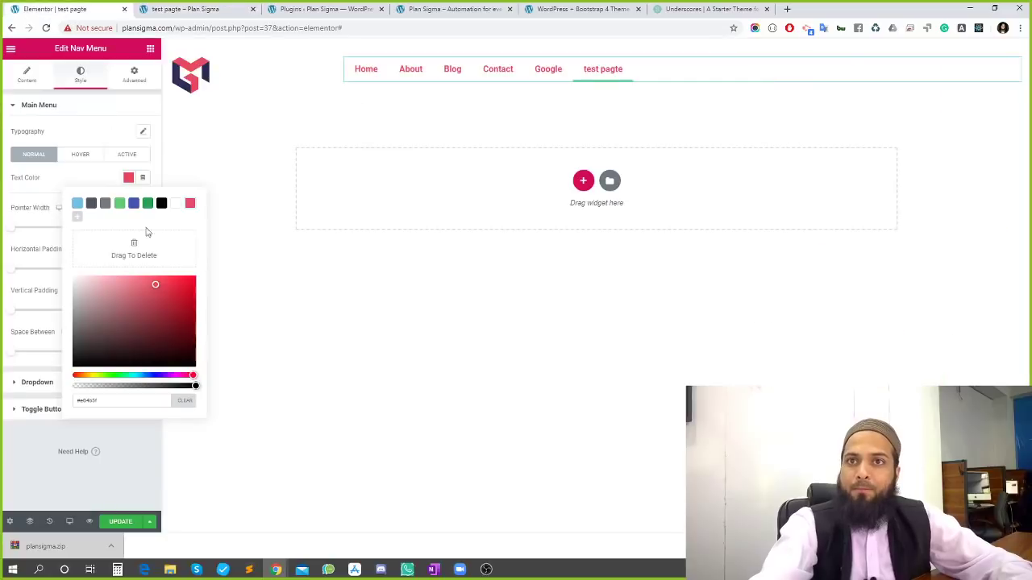
pyautogui.tripleClick(87, 400)
pyautogui.hotkey('ctrl', 'v')
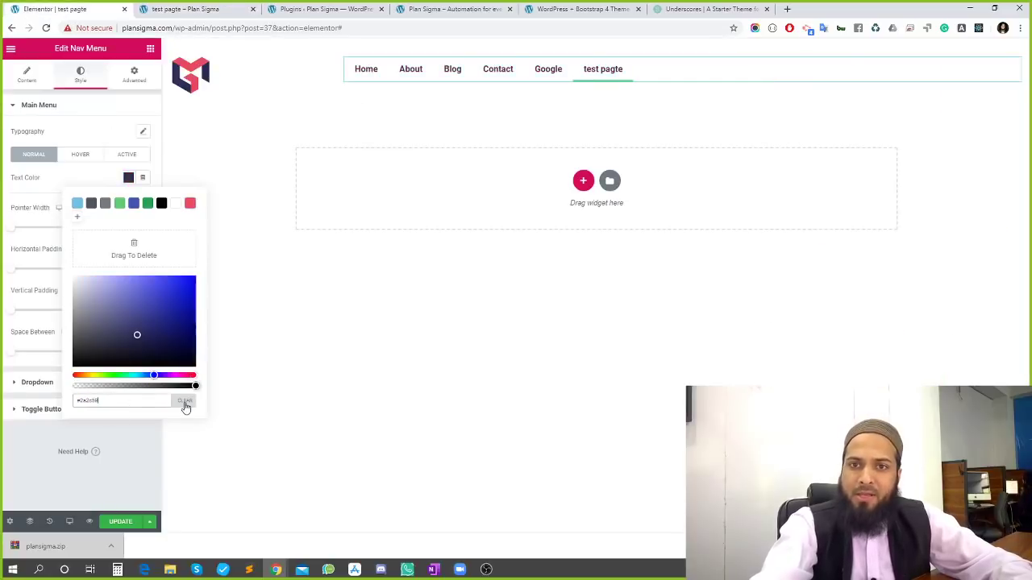
pyautogui.click(77, 216)
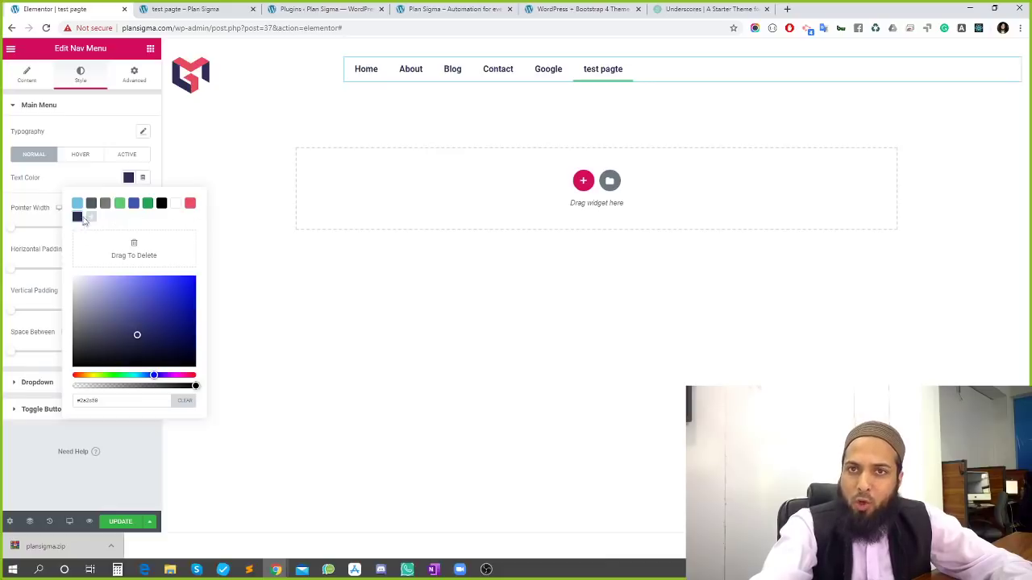
# Remove the light-blue, dark-grey, grey, blue and black default presets and close the picker
pyautogui.moveTo(77, 208); pyautogui.dragTo(135, 248)
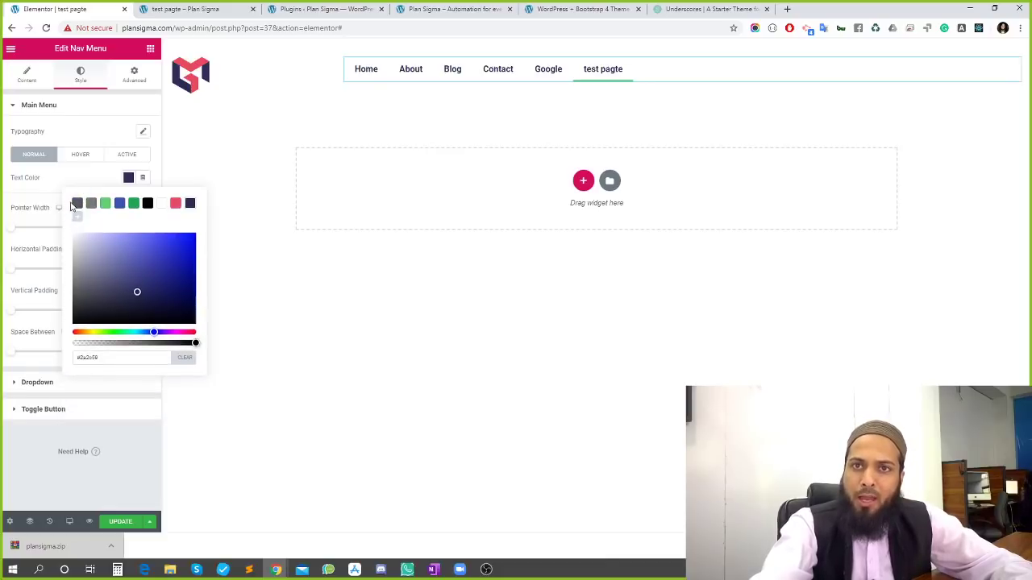
pyautogui.moveTo(75, 209); pyautogui.dragTo(132, 246)
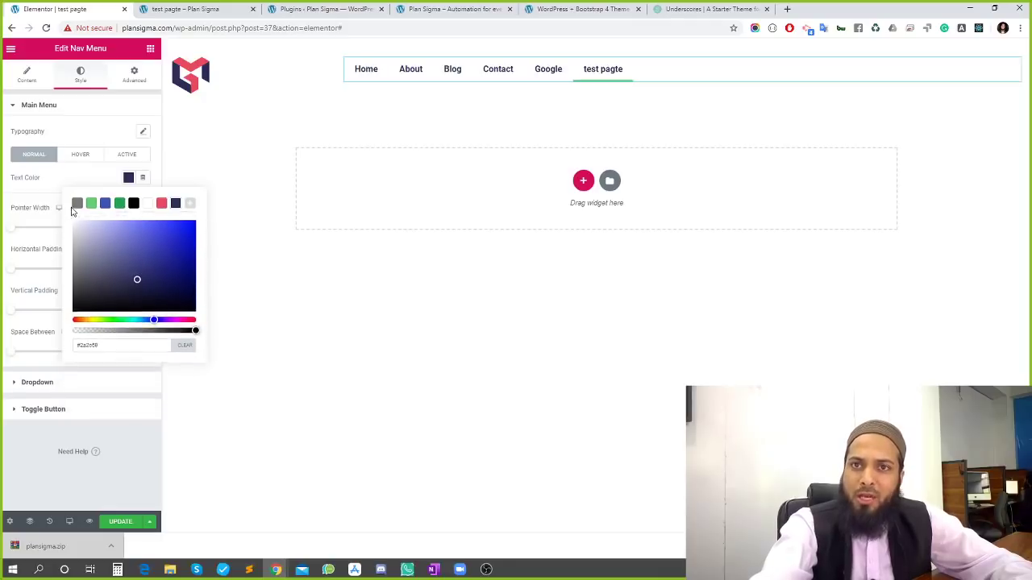
pyautogui.moveTo(78, 207); pyautogui.dragTo(133, 243)
pyautogui.moveTo(91, 204); pyautogui.dragTo(121, 241)
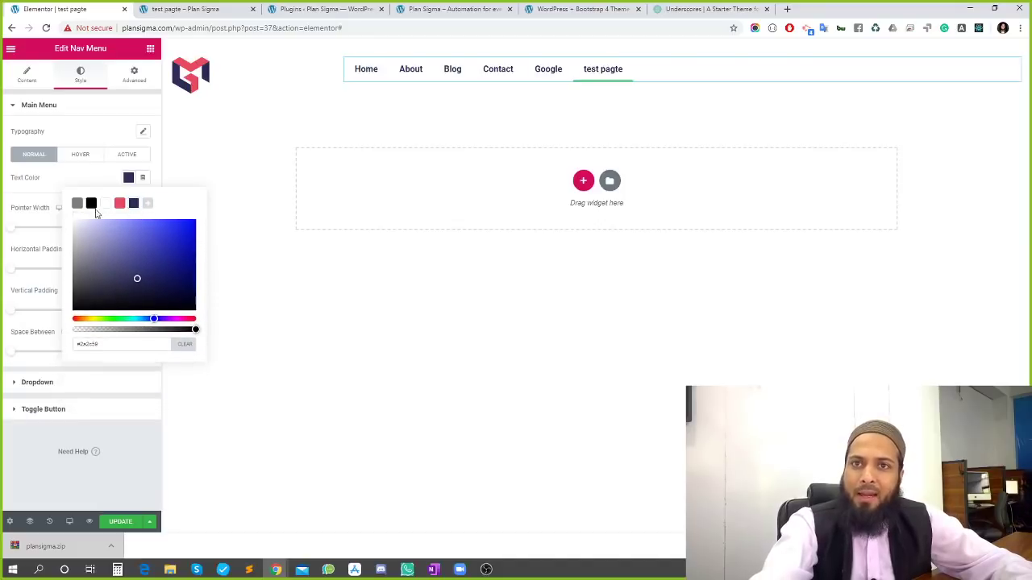
pyautogui.moveTo(91, 204); pyautogui.dragTo(116, 237)
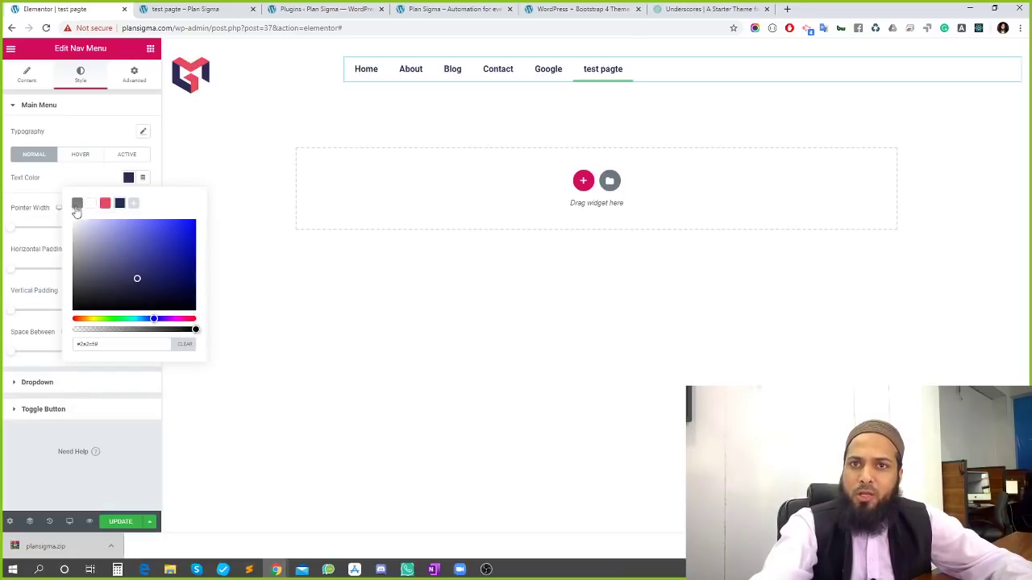
pyautogui.moveTo(76, 205); pyautogui.dragTo(134, 241)
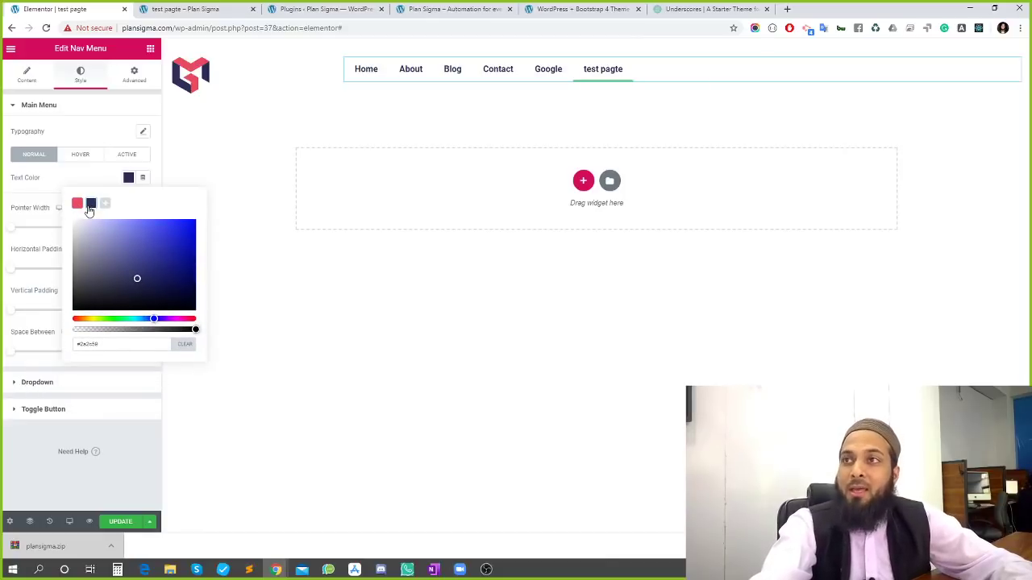
pyautogui.click(91, 179)
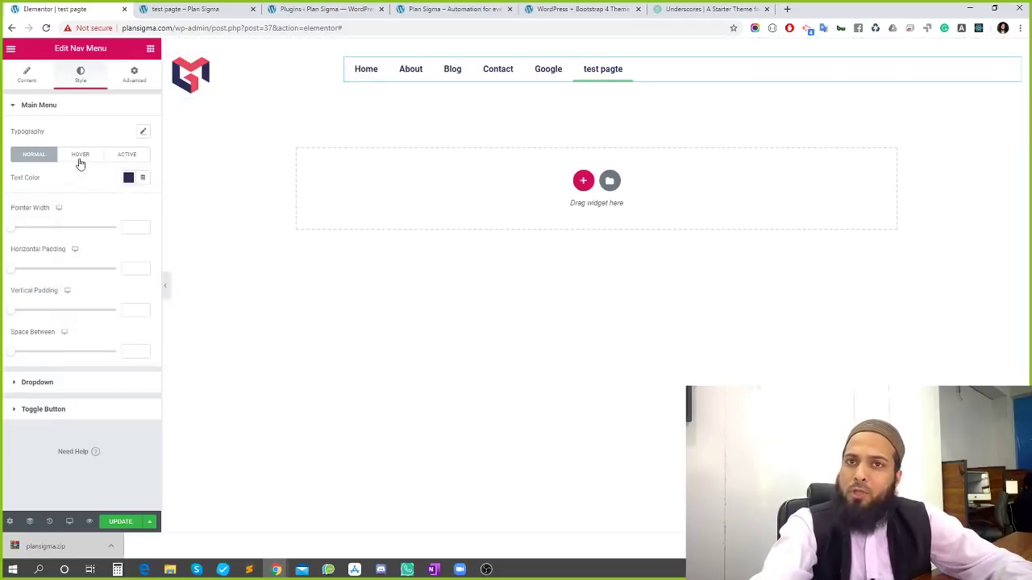
# Set both the hover text colour and the hover pointer colour to the pink preset
pyautogui.click(80, 156)
pyautogui.click(127, 178)
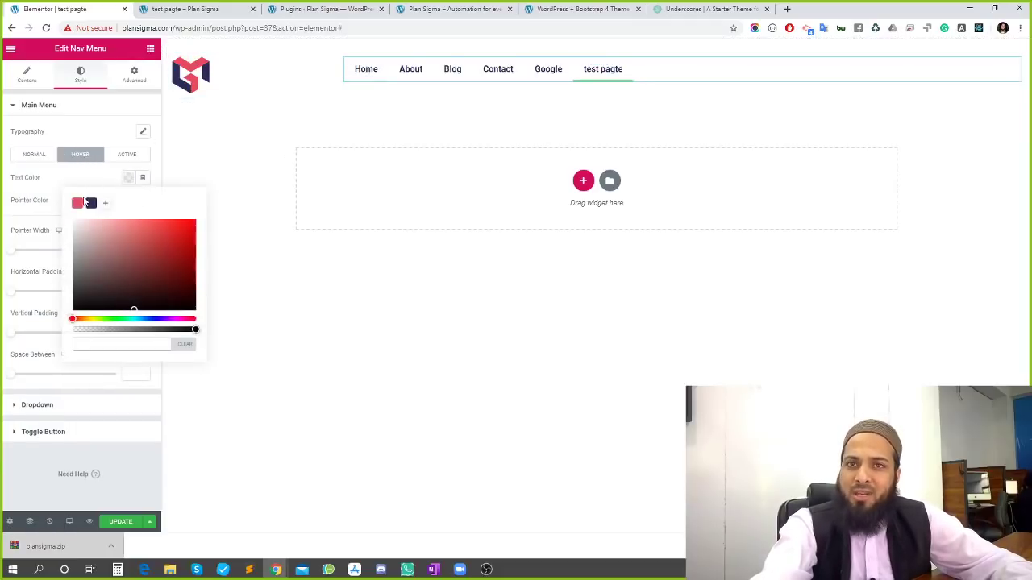
pyautogui.click(77, 203)
pyautogui.click(92, 183)
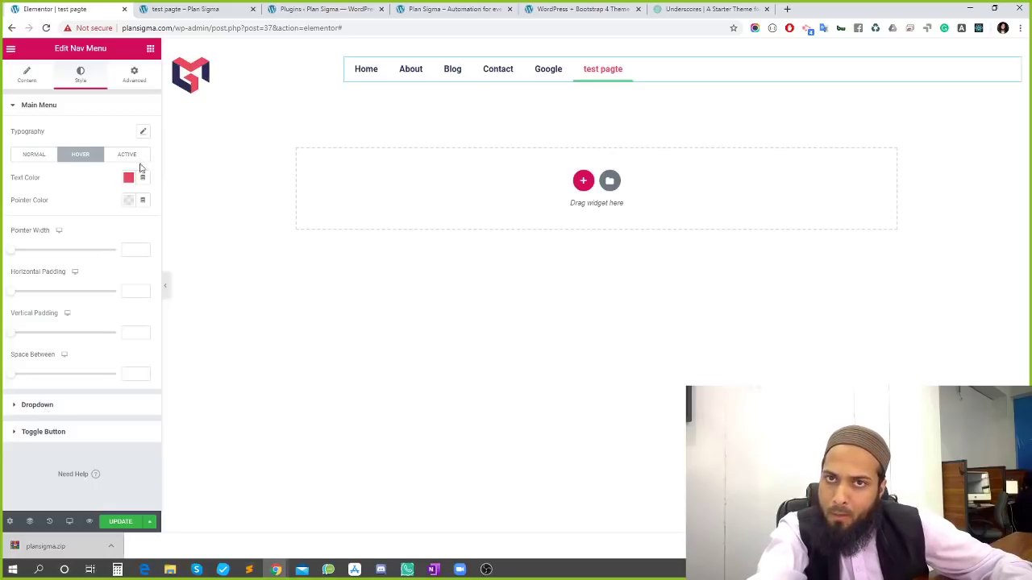
pyautogui.click(129, 201)
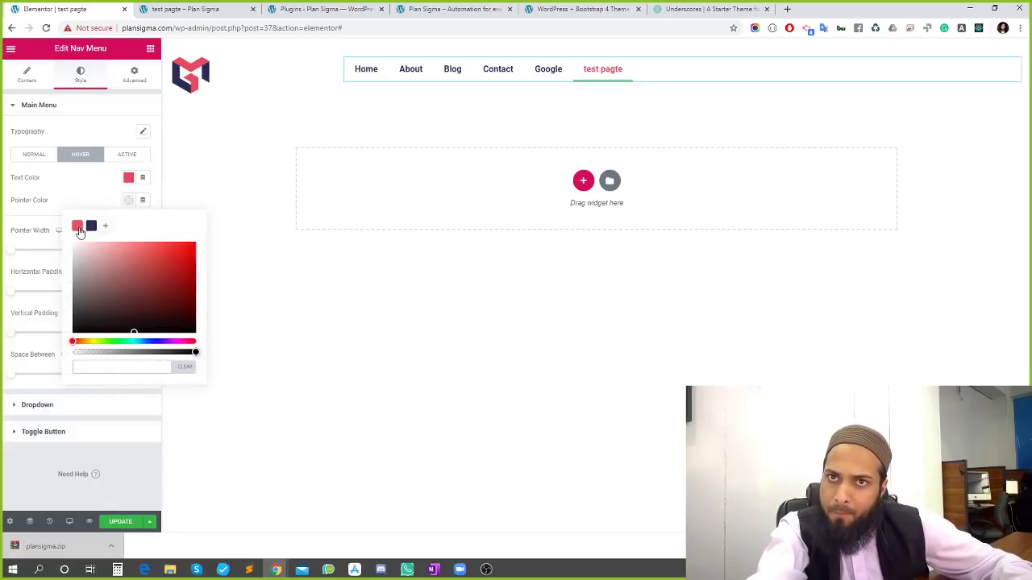
pyautogui.click(79, 226)
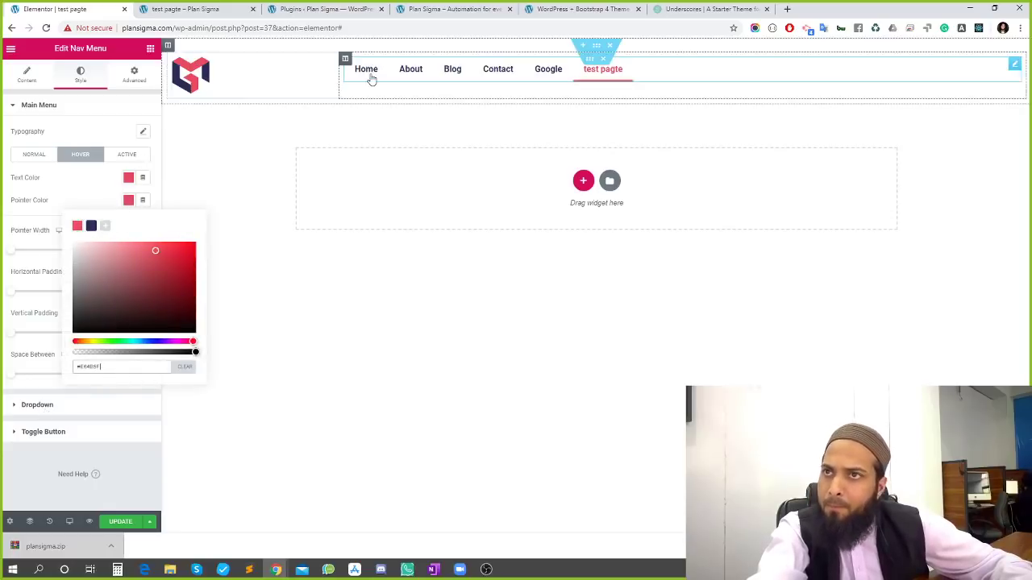
pyautogui.click(71, 206)
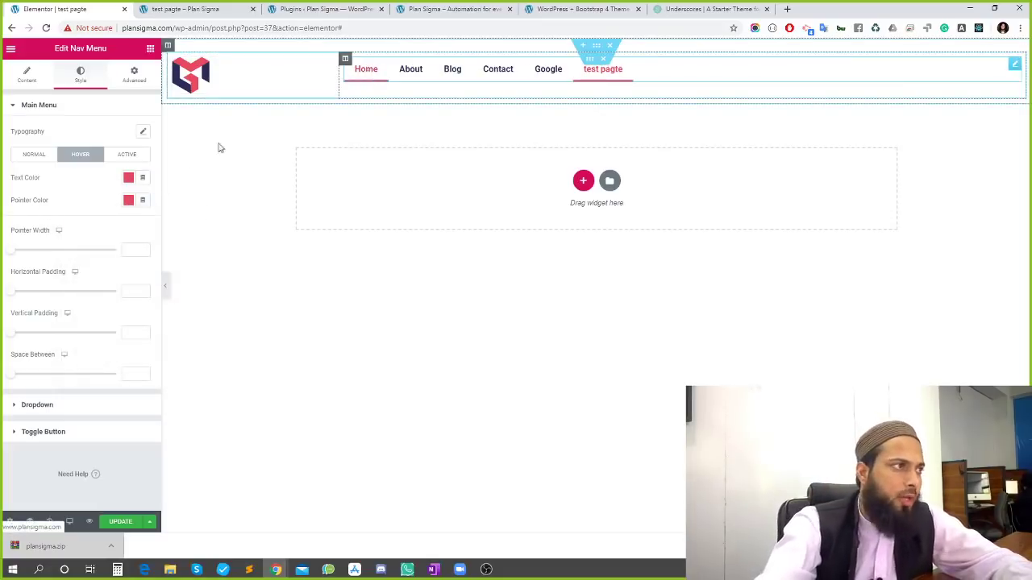
pyautogui.hotkey('alt', 'Tab')
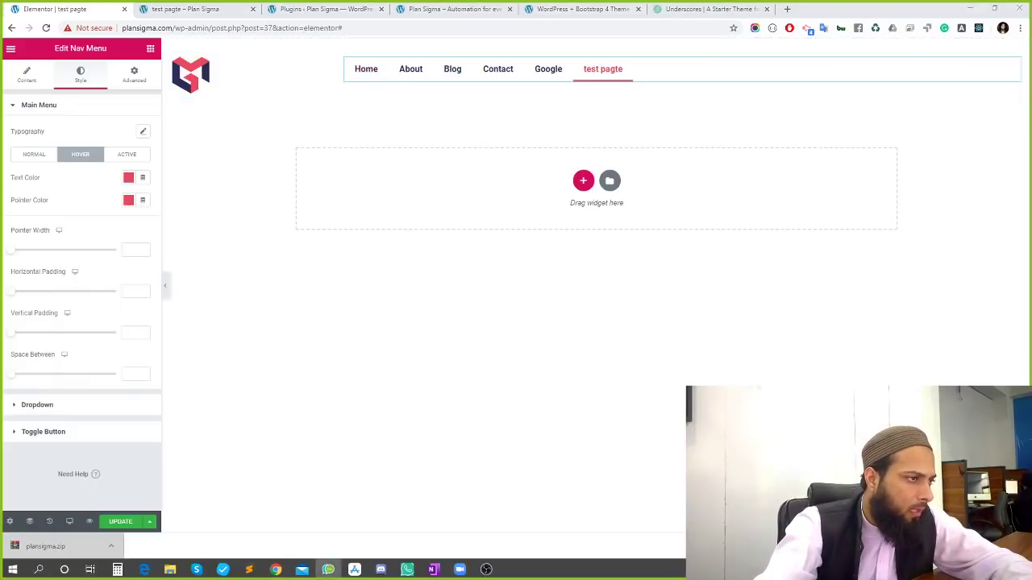
pyautogui.hotkey('alt', 'Tab')
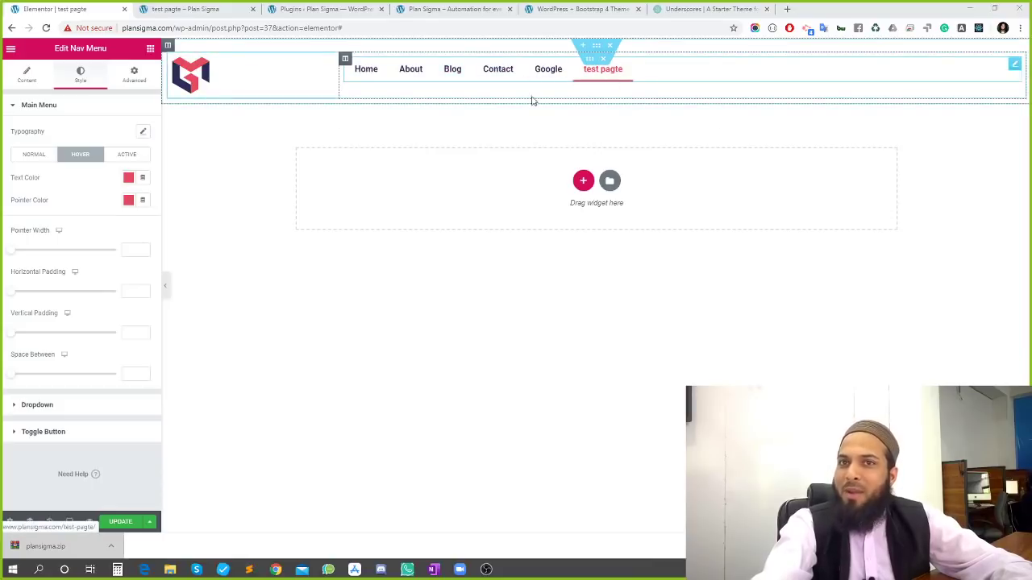
# Set the Nav Menu hover pointer width to 2 for a thin underline
pyautogui.click(129, 155)
pyautogui.click(73, 154)
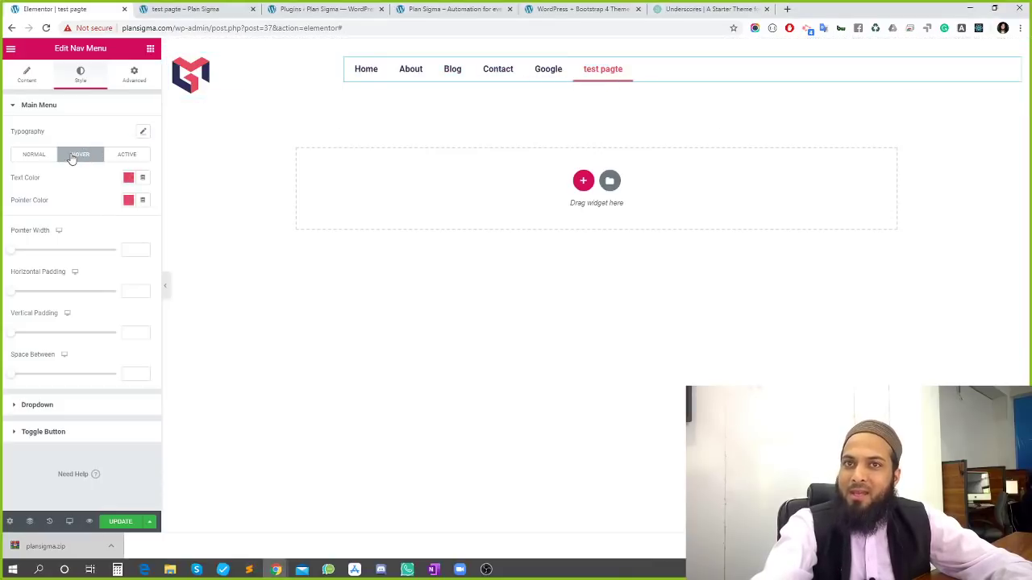
pyautogui.click(122, 163)
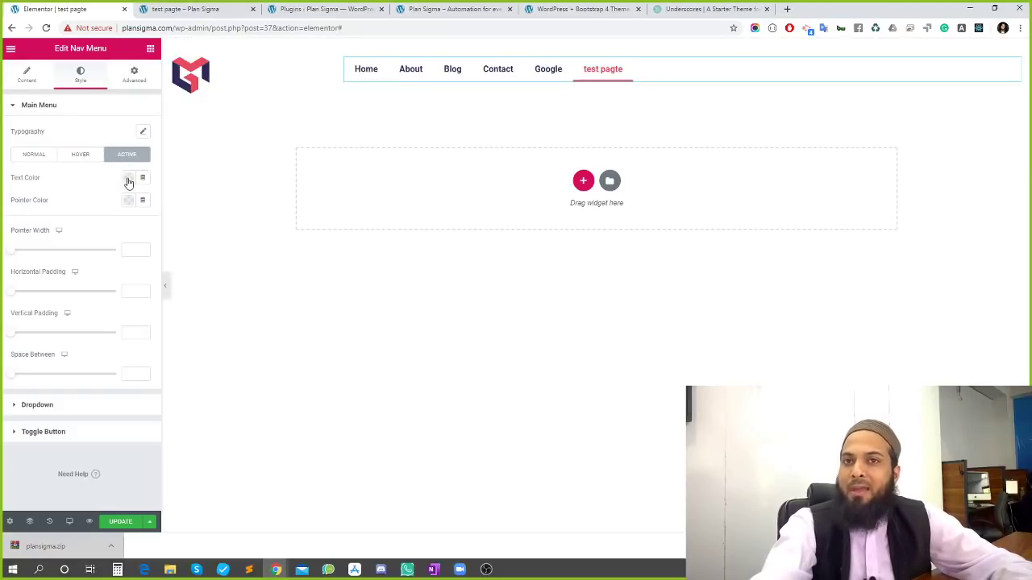
pyautogui.click(31, 157)
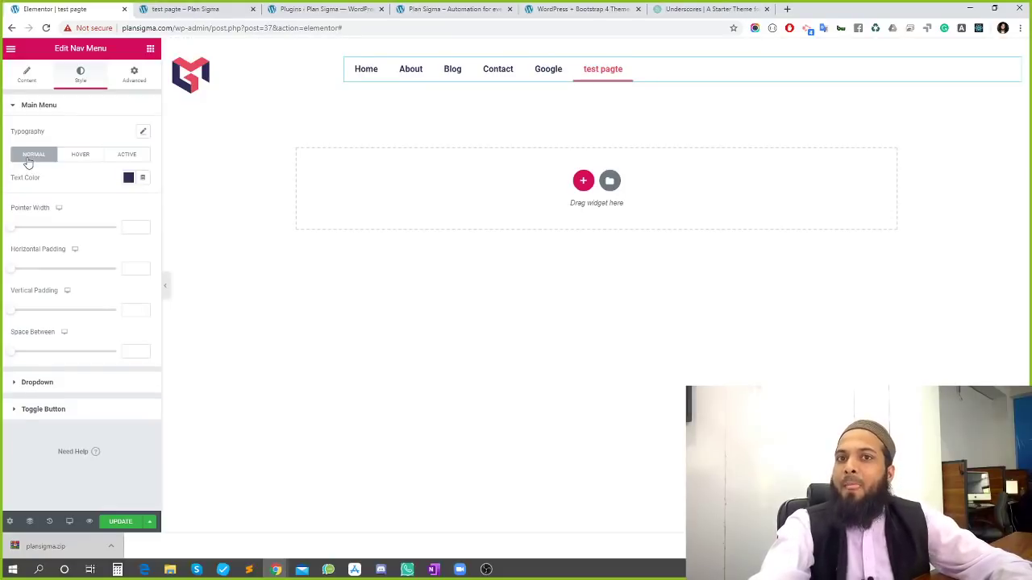
pyautogui.click(82, 157)
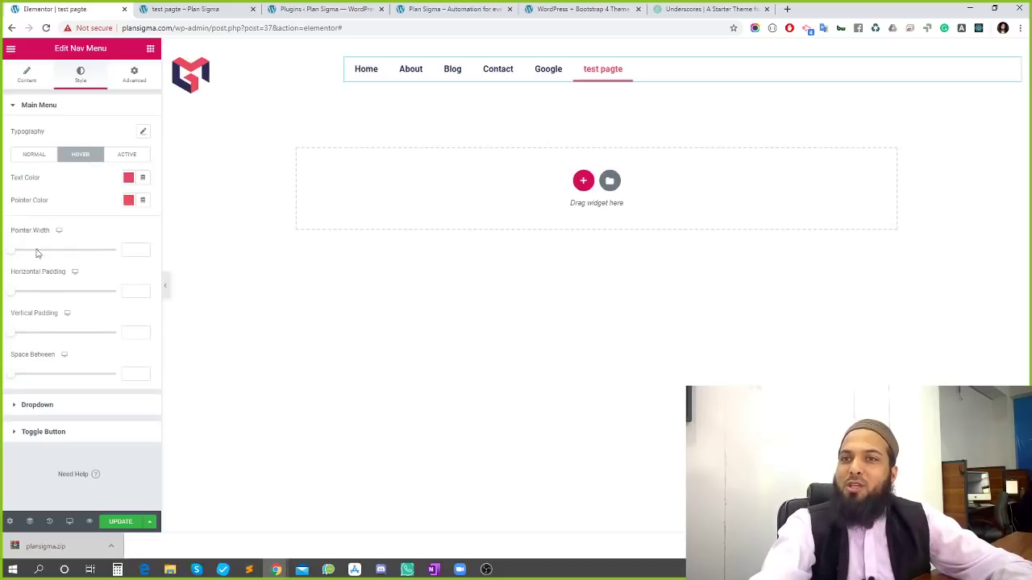
pyautogui.moveTo(10, 258); pyautogui.dragTo(90, 258)
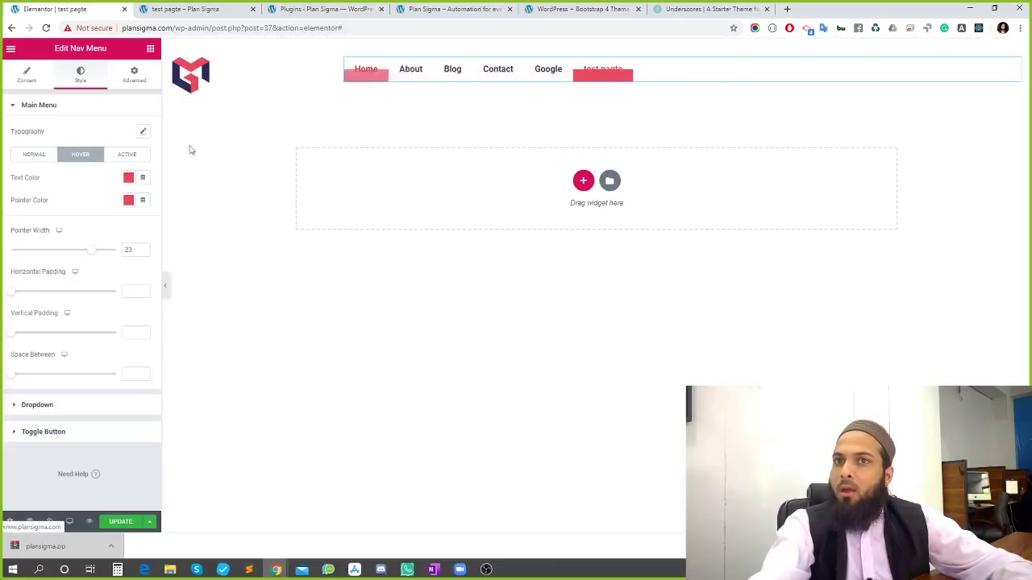
pyautogui.moveTo(95, 257); pyautogui.dragTo(5, 248)
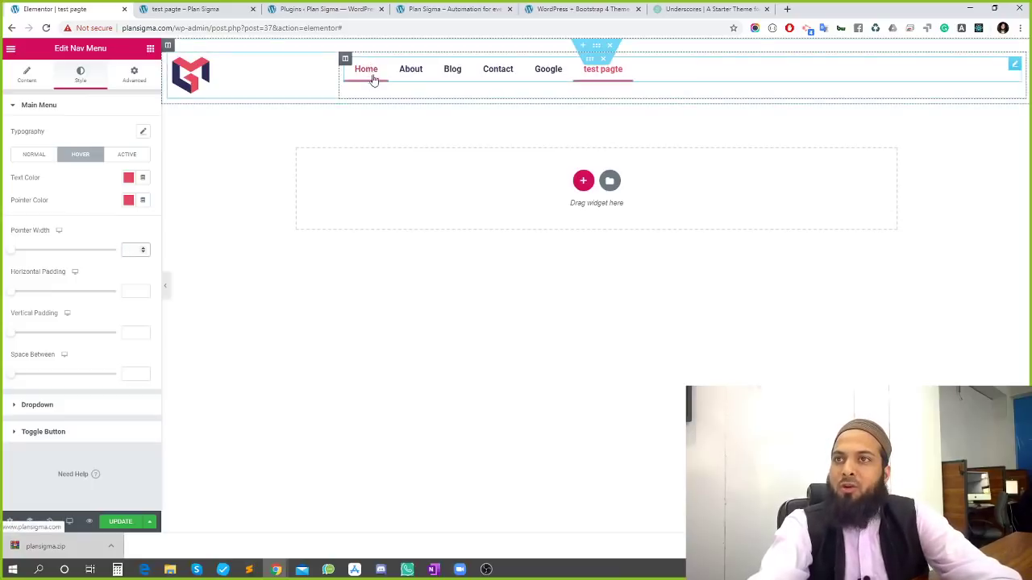
pyautogui.click(143, 246)
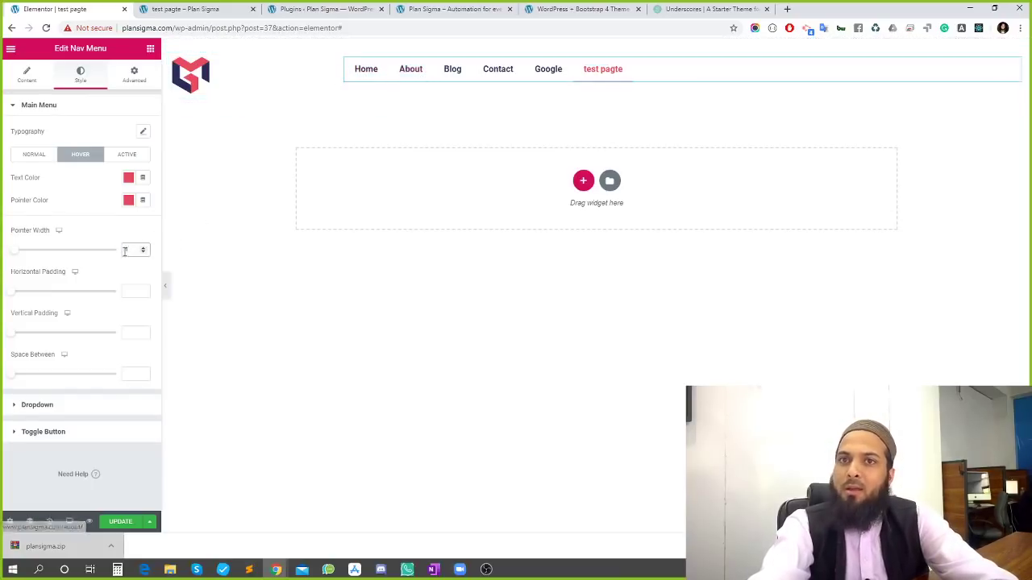
pyautogui.write('2')
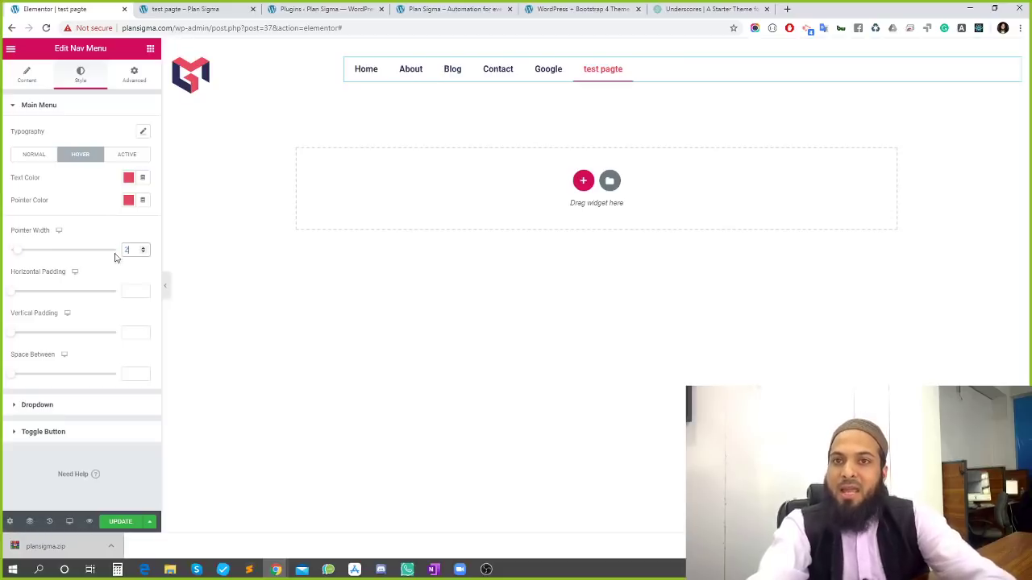
pyautogui.click(14, 410)
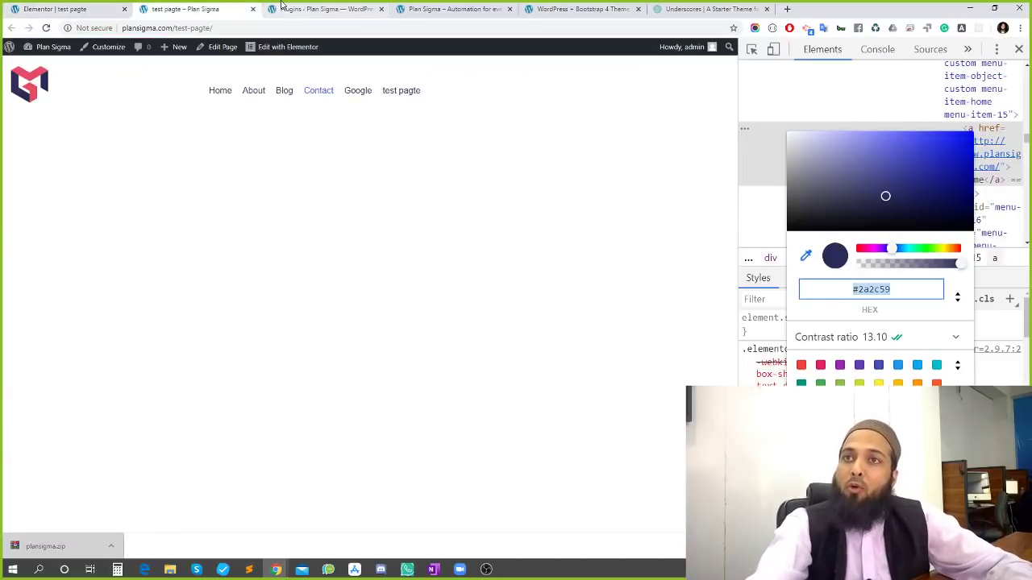
# Go from the plugins page to the WordPress Appearance > Menus page
pyautogui.click(323, 8)
pyautogui.click(453, 8)
pyautogui.click(570, 8)
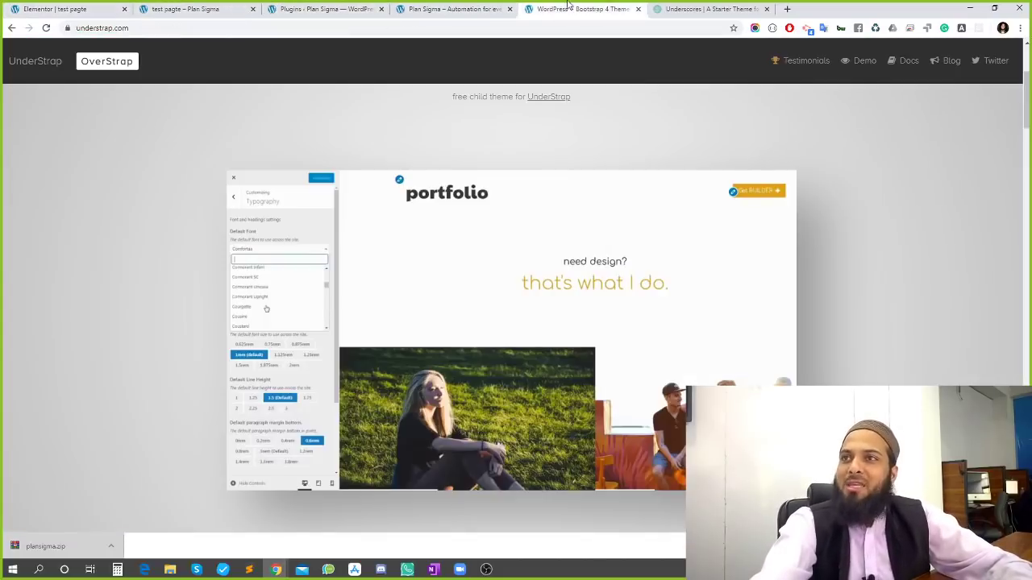
pyautogui.click(278, 7)
pyautogui.click(195, 7)
pyautogui.click(282, 7)
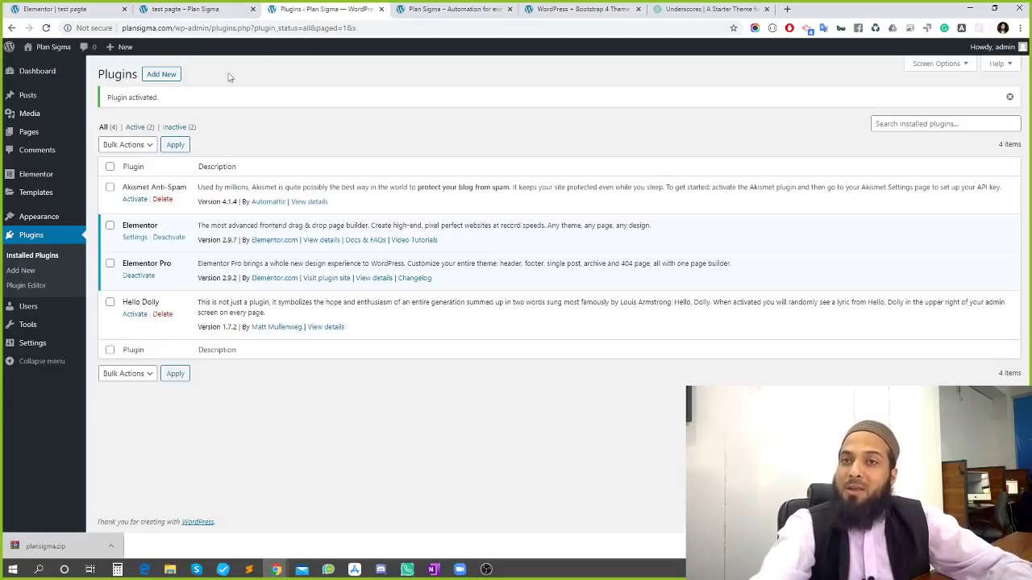
pyautogui.moveTo(76, 220)
pyautogui.click(103, 264)
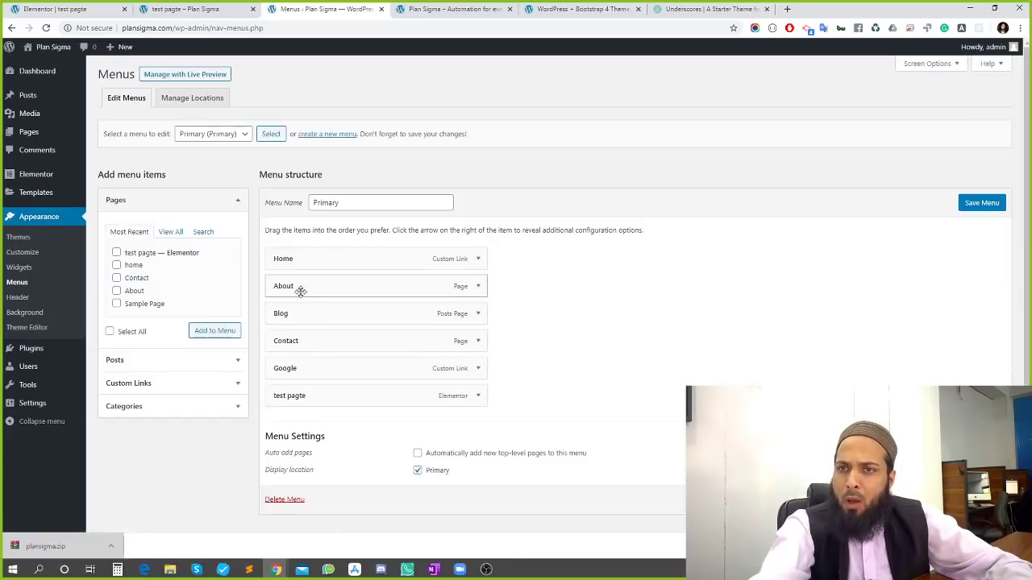
# Nest About under Contact, save the Primary menu, and reload the live test pagte page
pyautogui.moveTo(306, 291); pyautogui.dragTo(386, 371)
pyautogui.click(982, 202)
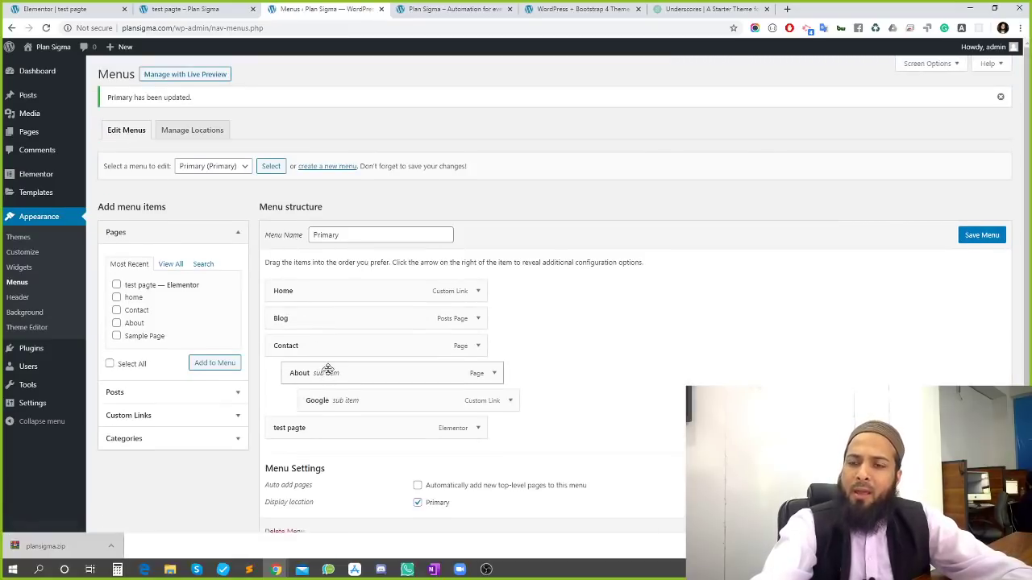
pyautogui.click(189, 9)
pyautogui.press('F5')
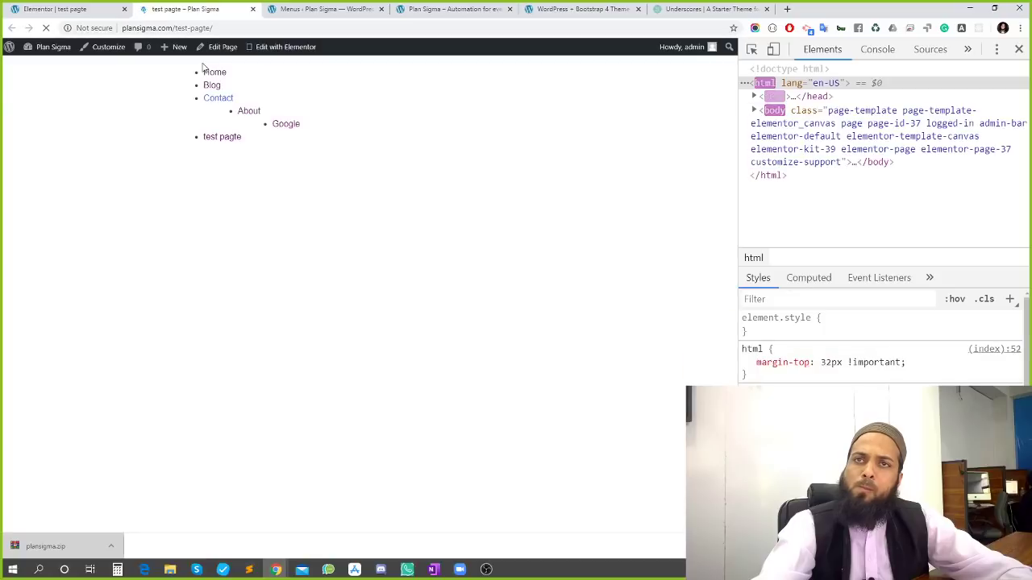
# Save the page and check the live page's Contact dropdown showing About and Google
pyautogui.click(46, 7)
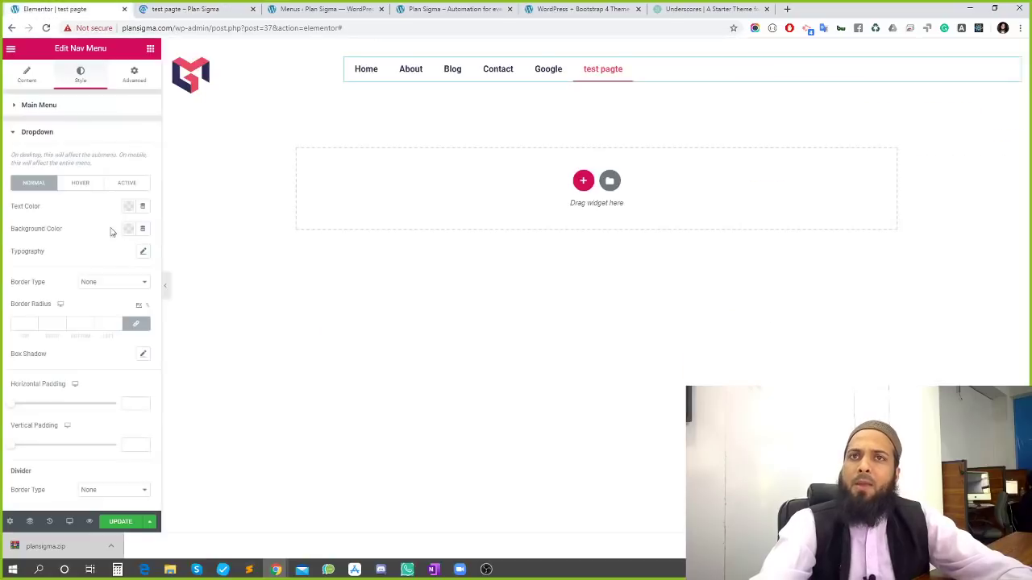
pyautogui.click(119, 525)
pyautogui.click(184, 10)
pyautogui.press('F5')
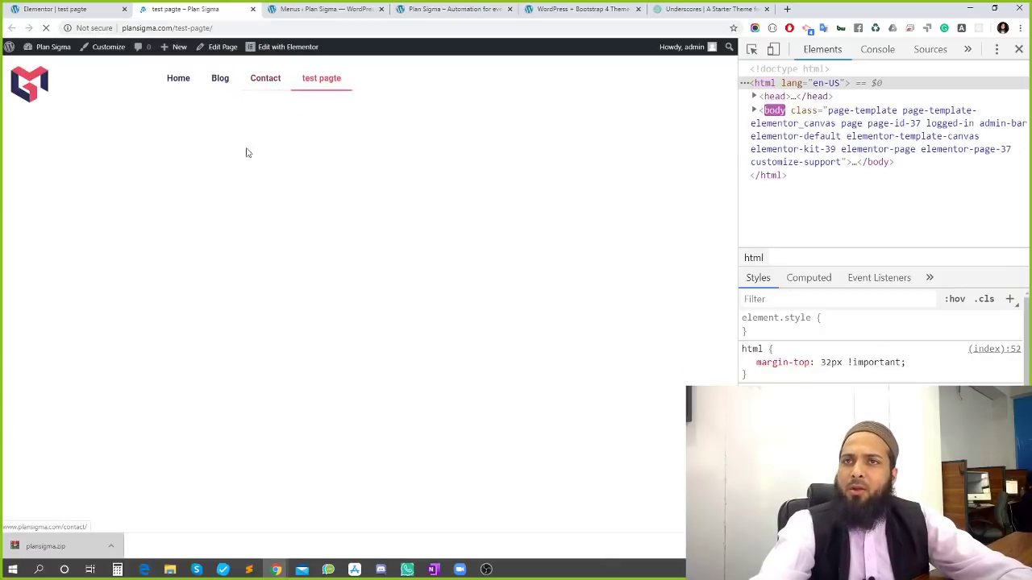
pyautogui.moveTo(268, 81)
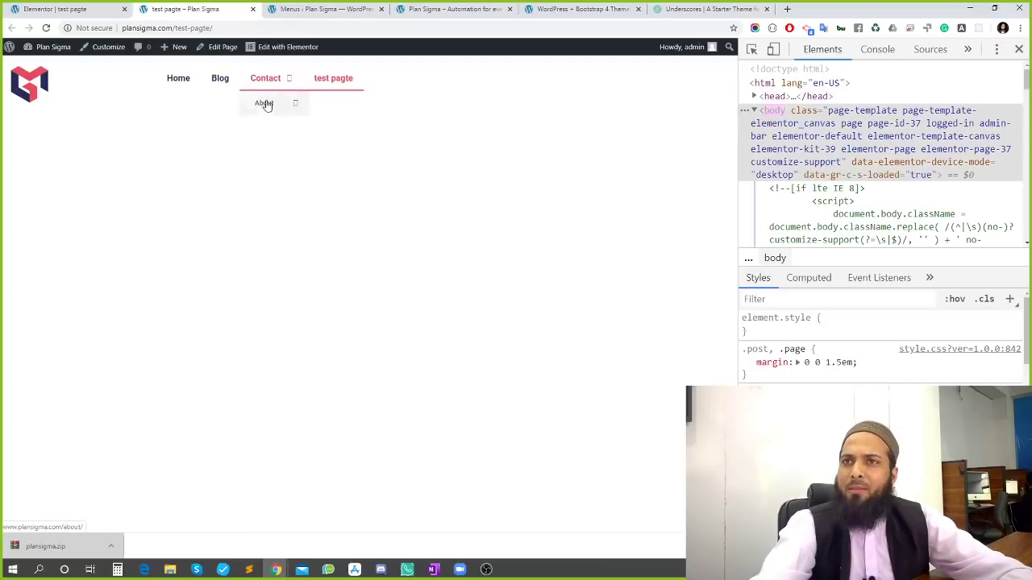
pyautogui.moveTo(265, 106)
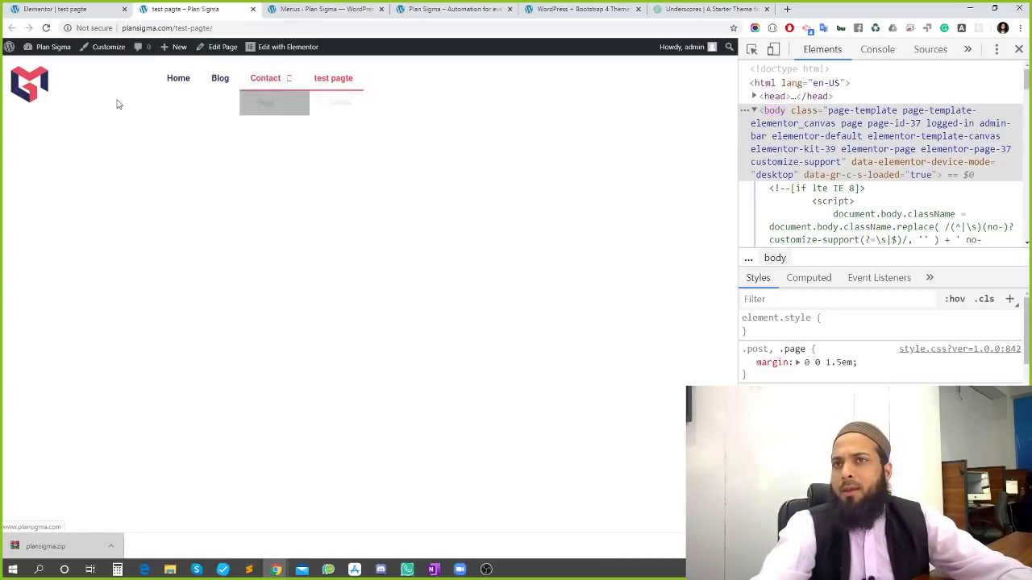
pyautogui.moveTo(298, 107)
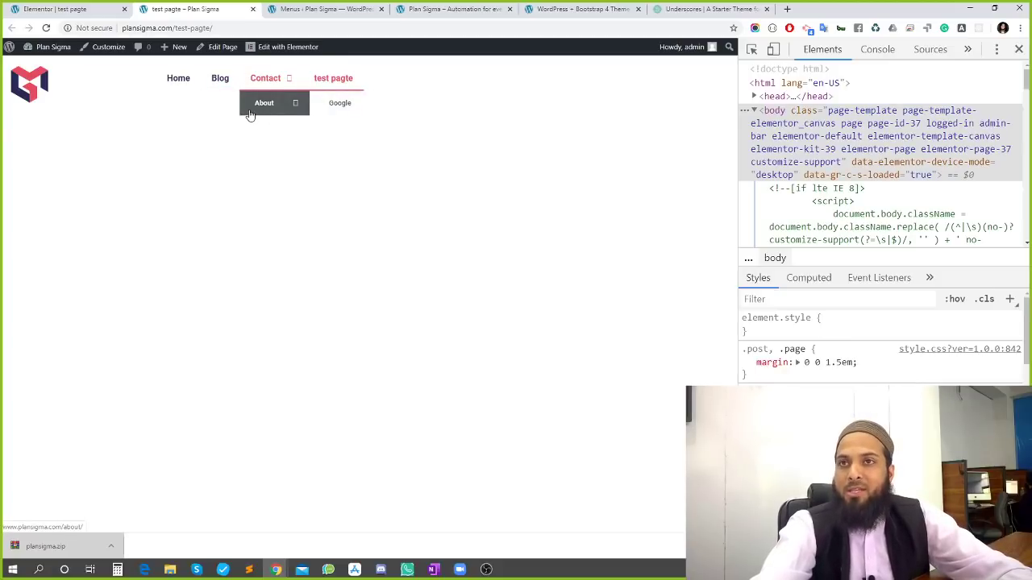
# Back in the Elementor editor, open the Nav Menu widget's settings
pyautogui.click(105, 9)
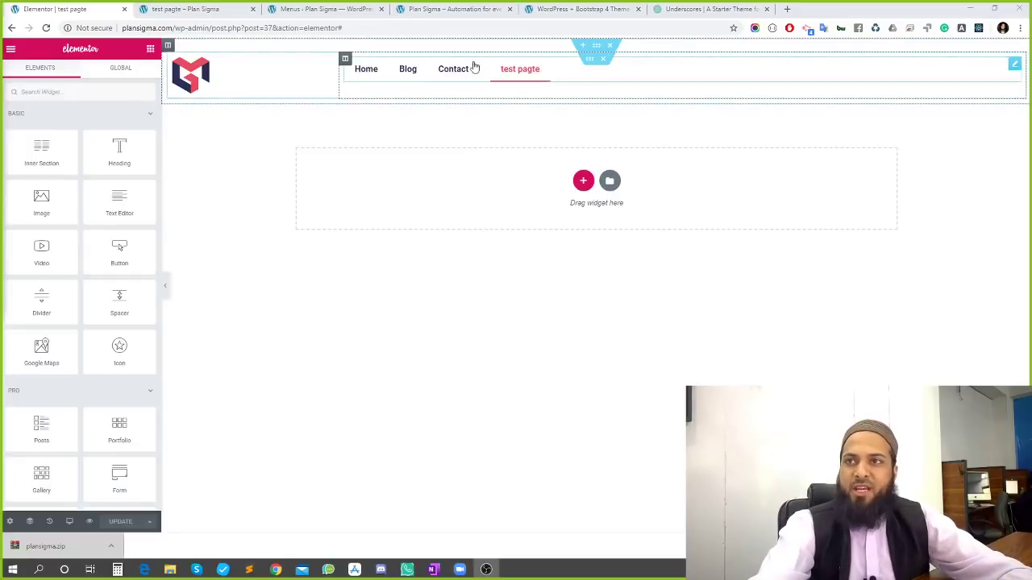
pyautogui.moveTo(473, 69)
pyautogui.moveTo(472, 95)
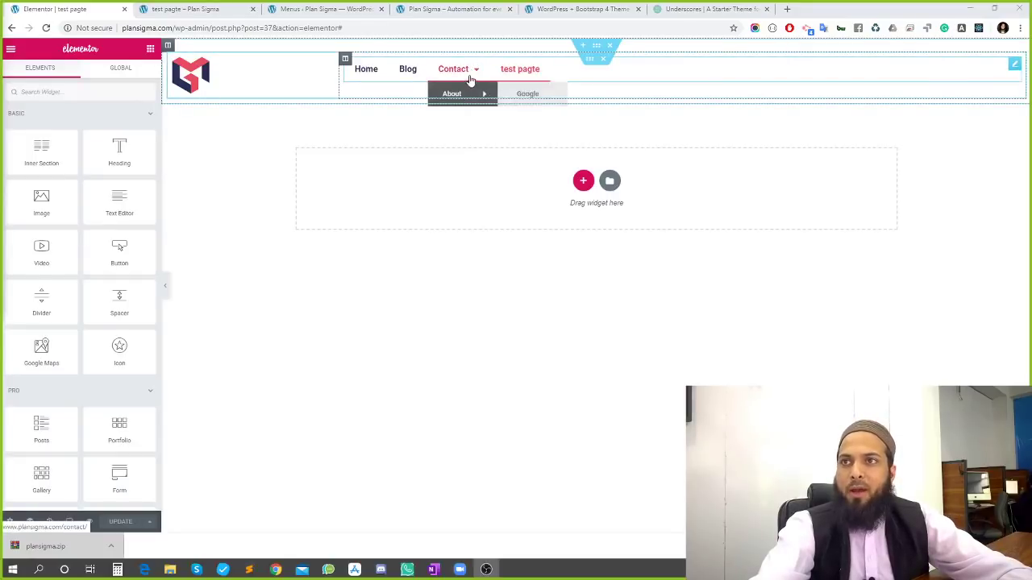
pyautogui.click(1013, 68)
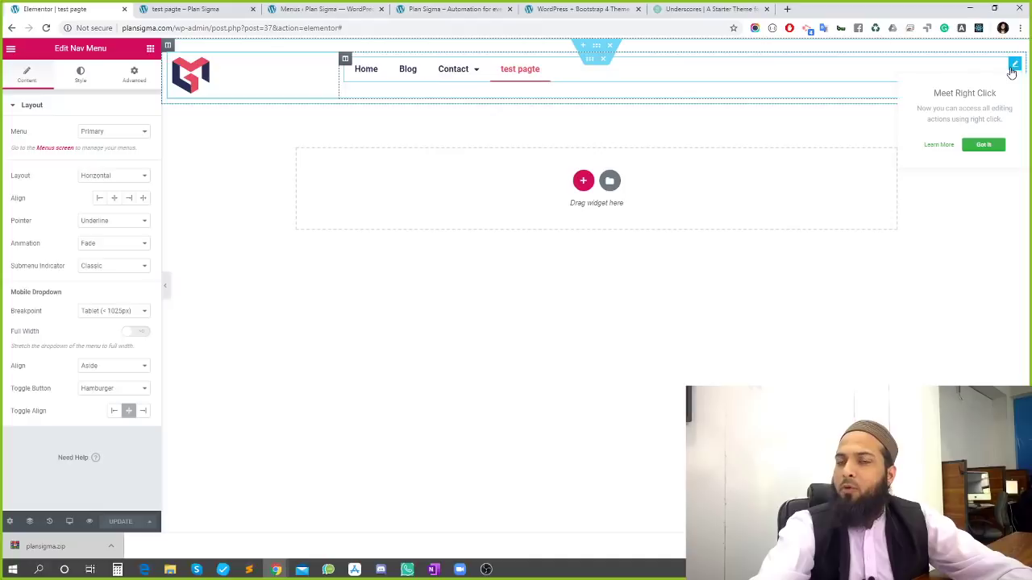
# In the Nav Menu's Dropdown style, enter #FFFFFF as background colour, then clear it
pyautogui.click(73, 81)
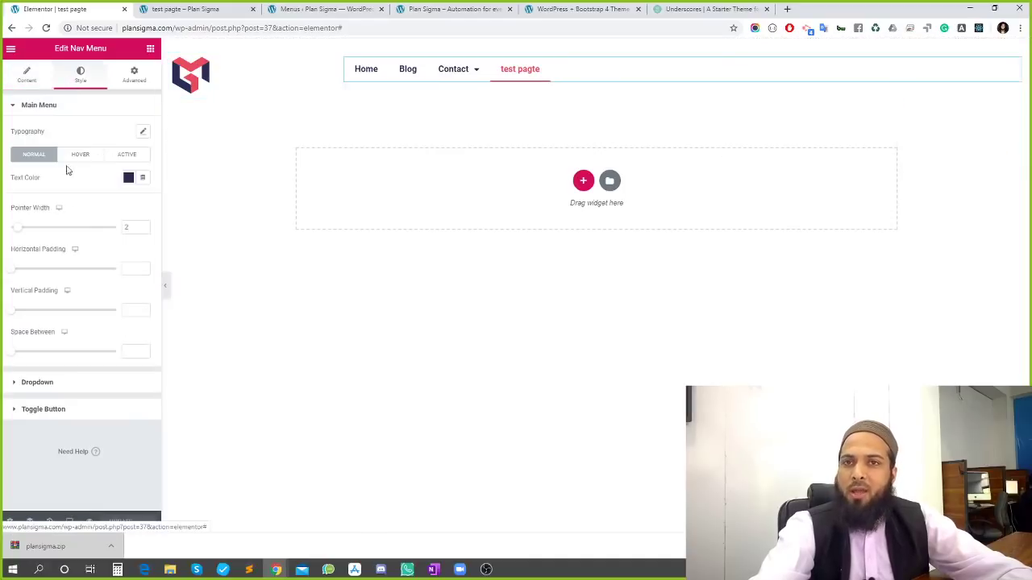
pyautogui.click(36, 383)
pyautogui.scroll(-2, 48, 301)
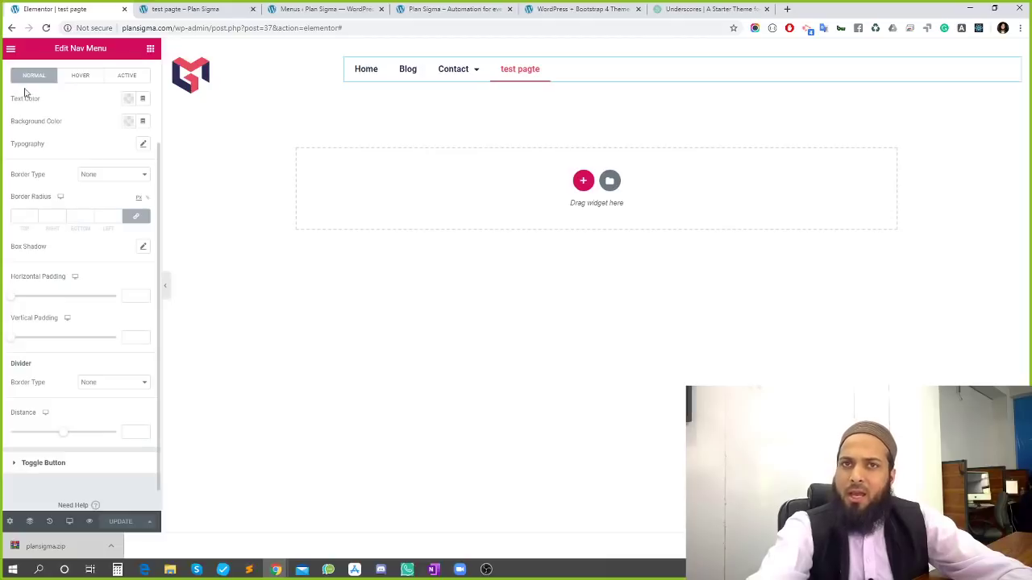
pyautogui.click(129, 123)
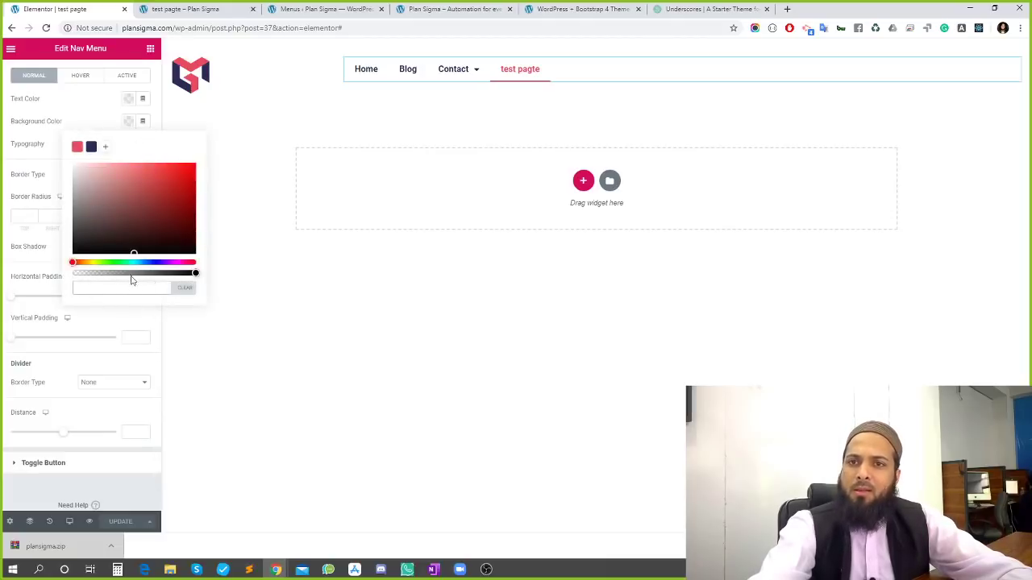
pyautogui.write('#FFFFFF')
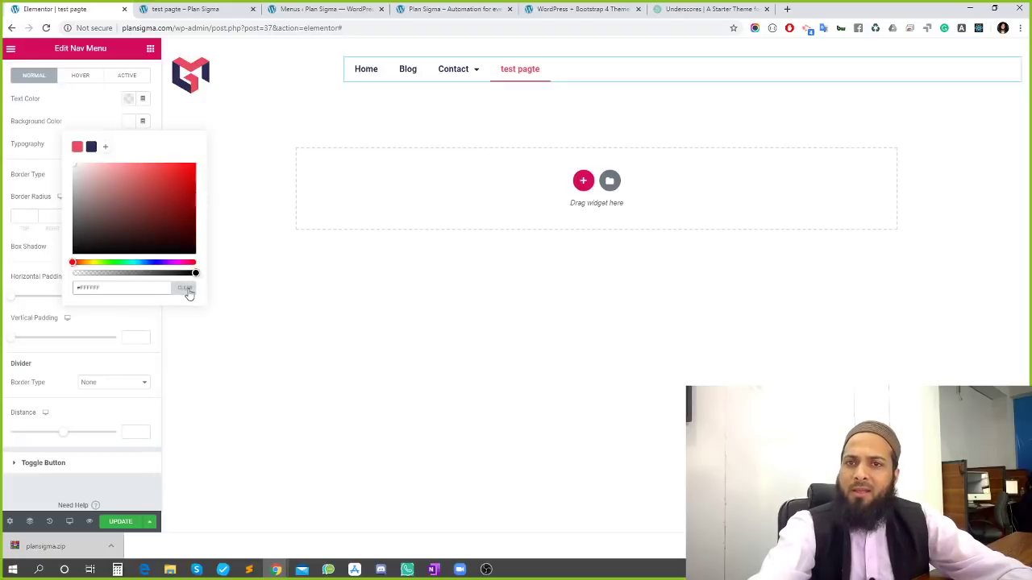
pyautogui.moveTo(454, 69)
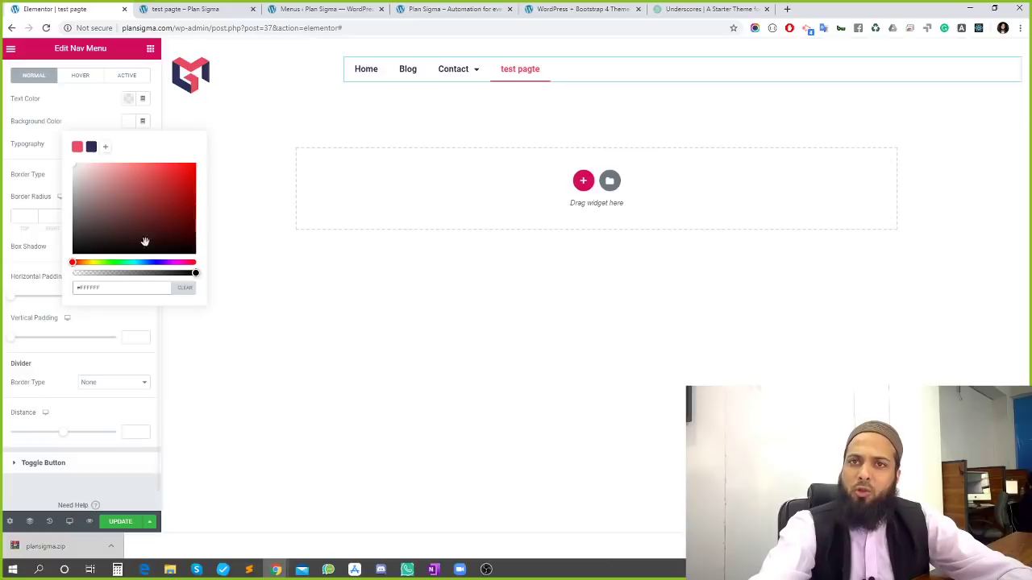
pyautogui.click(183, 288)
# Set the dropdown hover background to #FFFFFF and hover text to dark navy #2a2c59
pyautogui.click(78, 79)
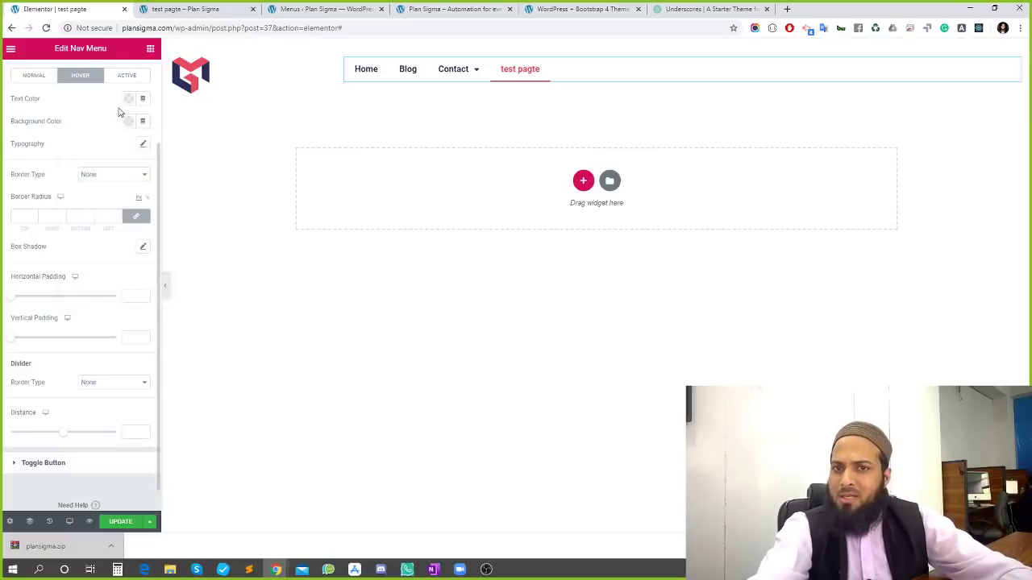
pyautogui.click(128, 99)
pyautogui.click(127, 99)
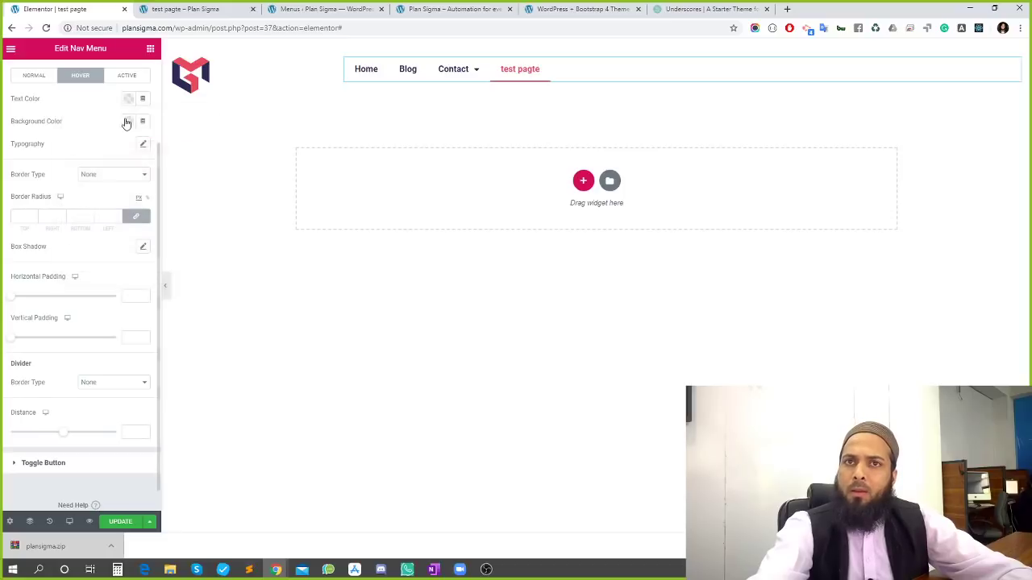
pyautogui.click(127, 121)
pyautogui.write('#FFFFFF')
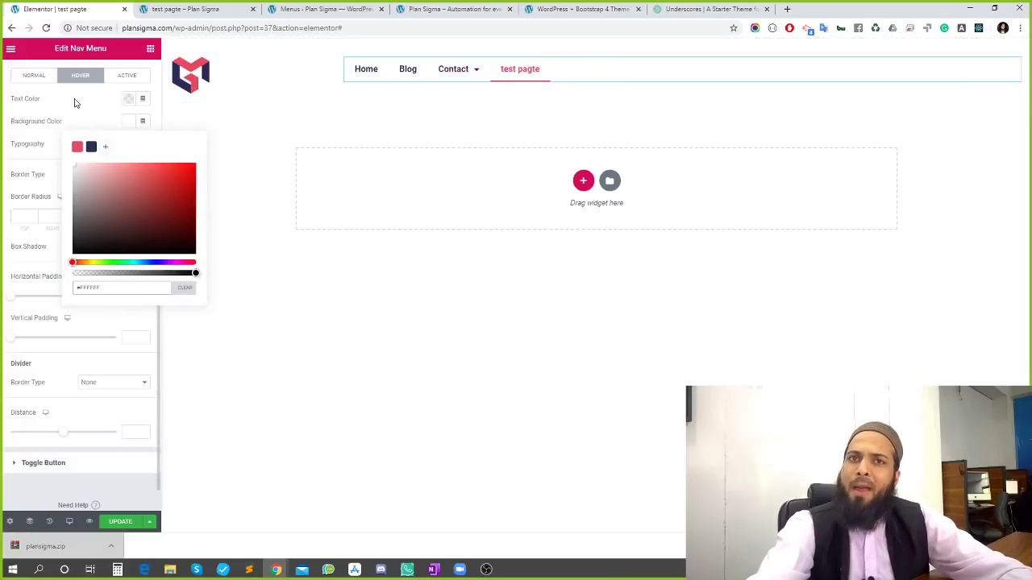
pyautogui.click(129, 99)
pyautogui.click(129, 99)
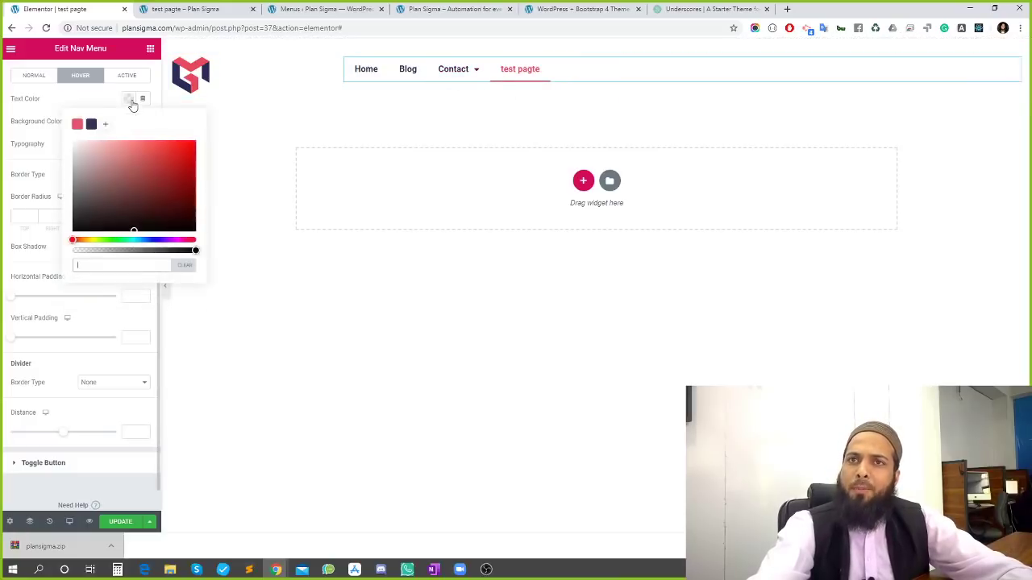
pyautogui.click(92, 125)
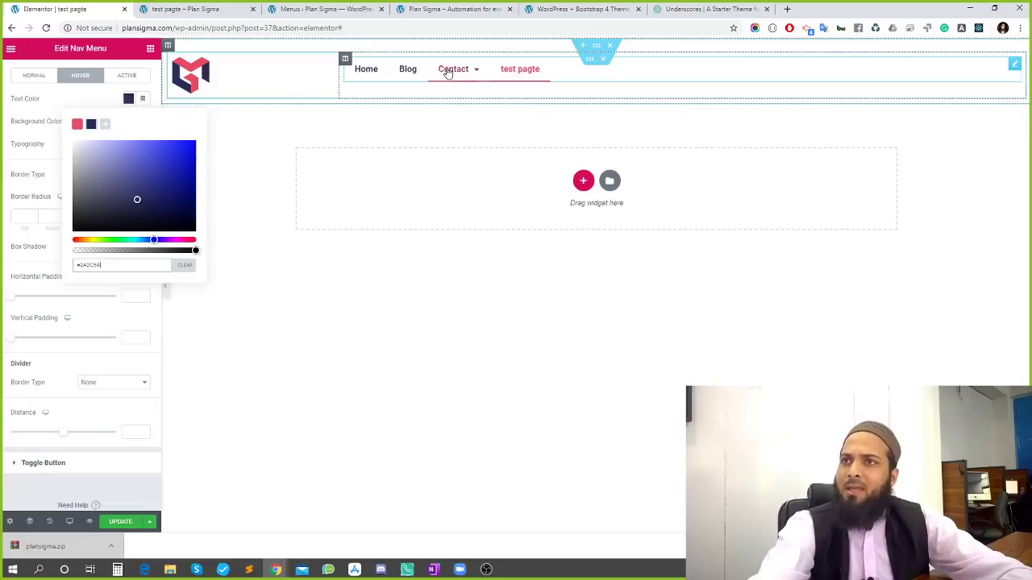
pyautogui.moveTo(434, 81)
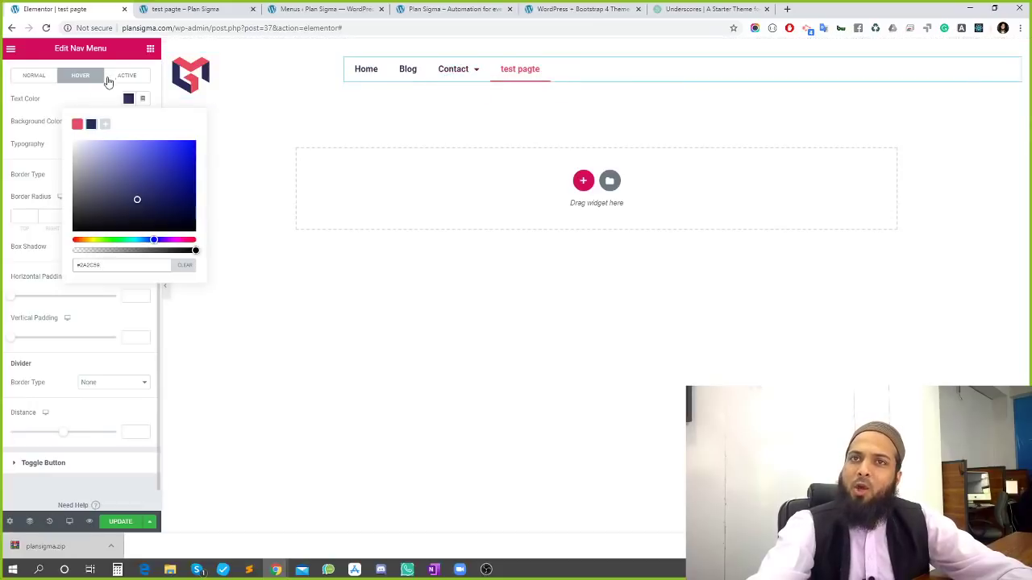
pyautogui.click(71, 100)
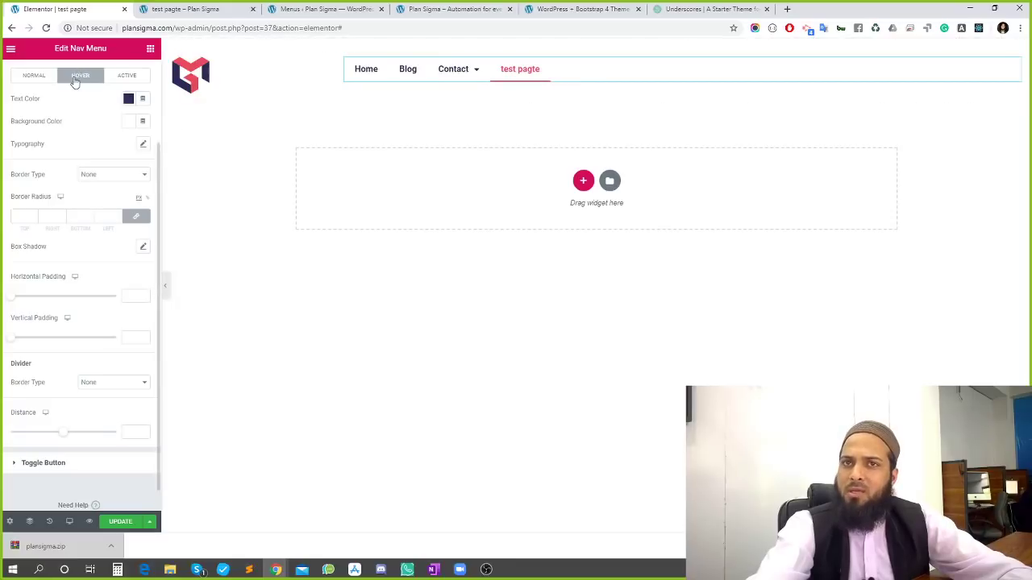
pyautogui.scroll(2, 88, 179)
# Give the dropdown's normal text the dark preset and its hover text pink #E6485F
pyautogui.click(32, 187)
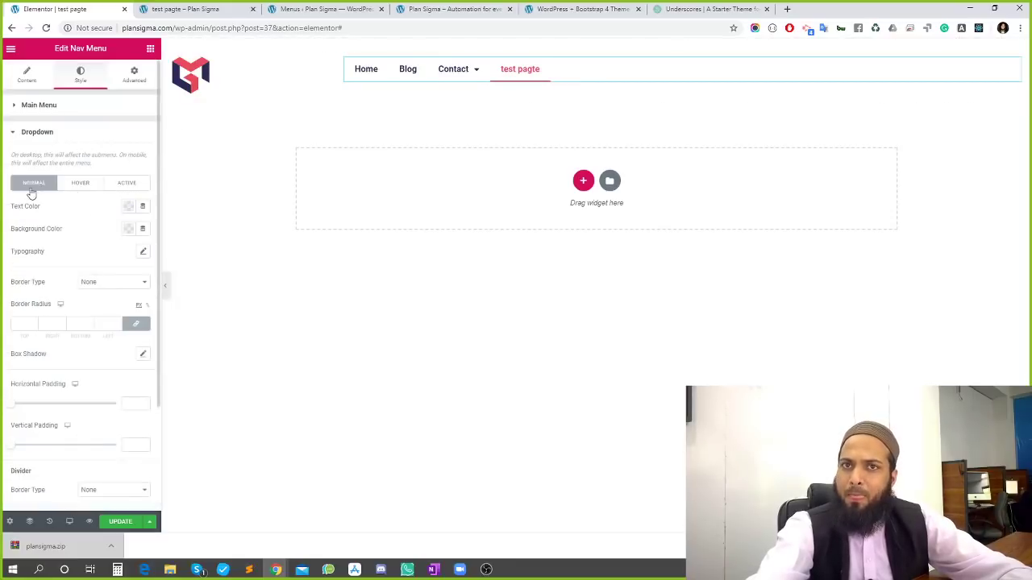
pyautogui.moveTo(453, 71)
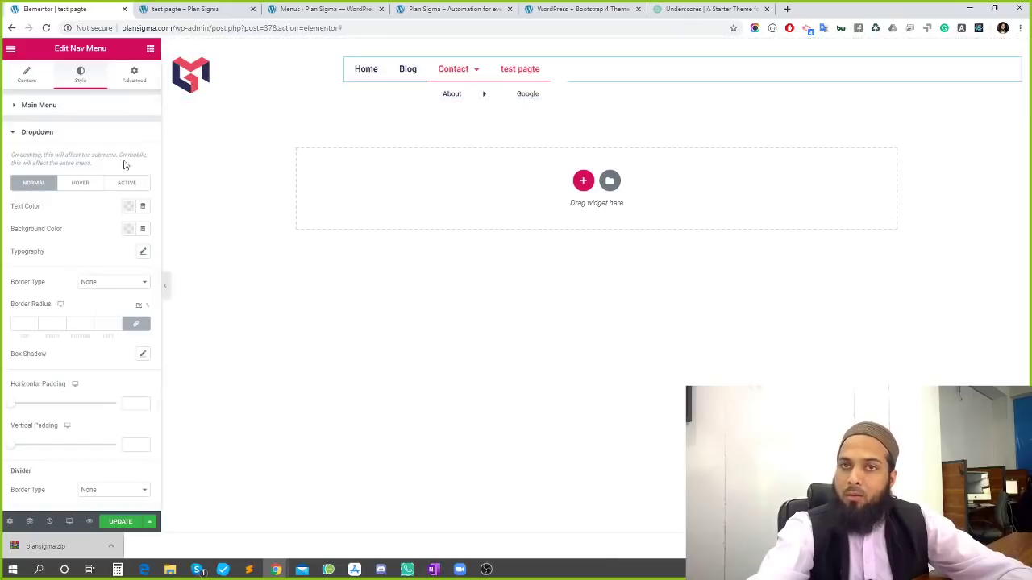
pyautogui.click(129, 206)
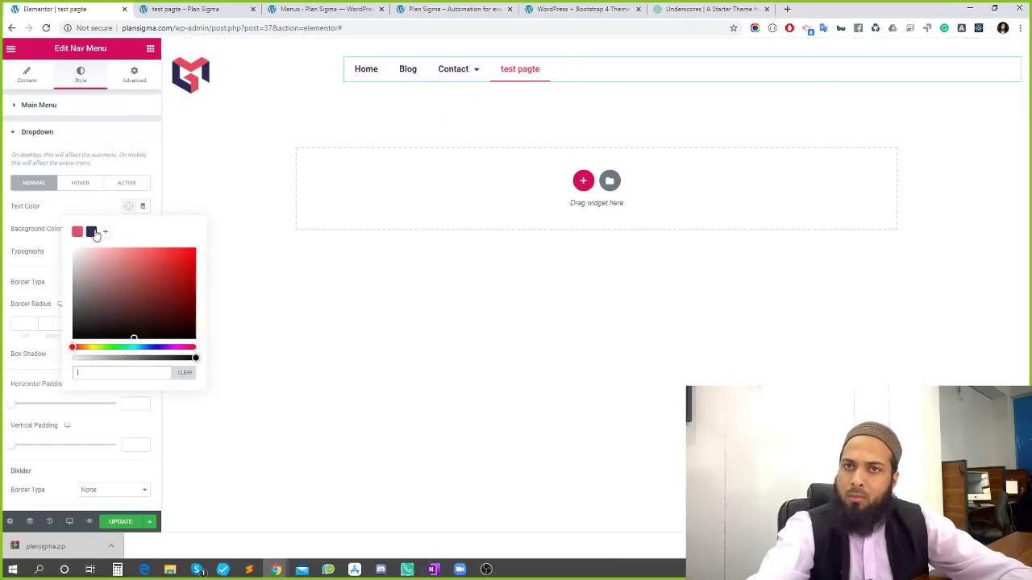
pyautogui.click(92, 232)
pyautogui.click(81, 184)
pyautogui.click(129, 206)
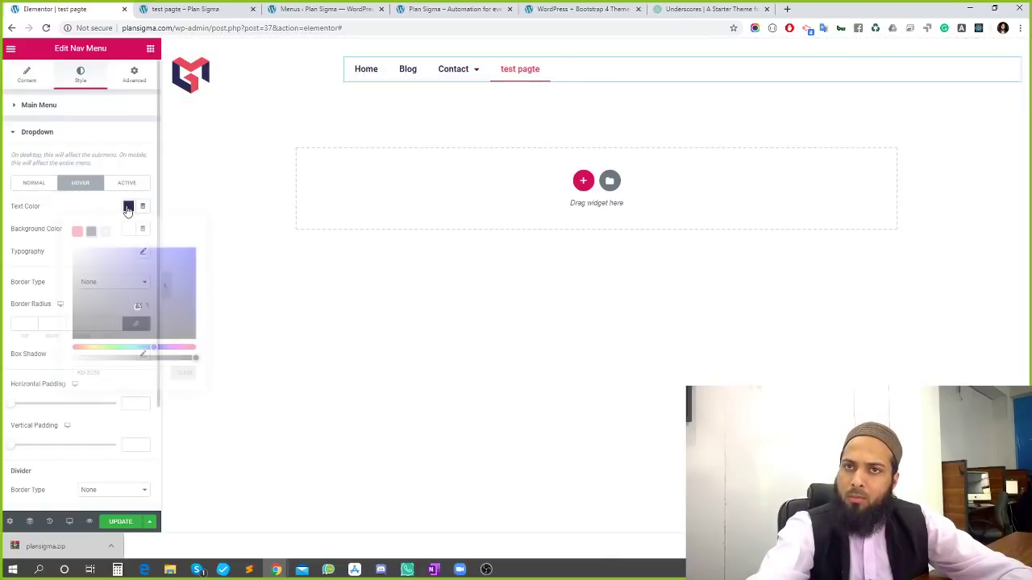
pyautogui.click(78, 232)
pyautogui.moveTo(458, 71)
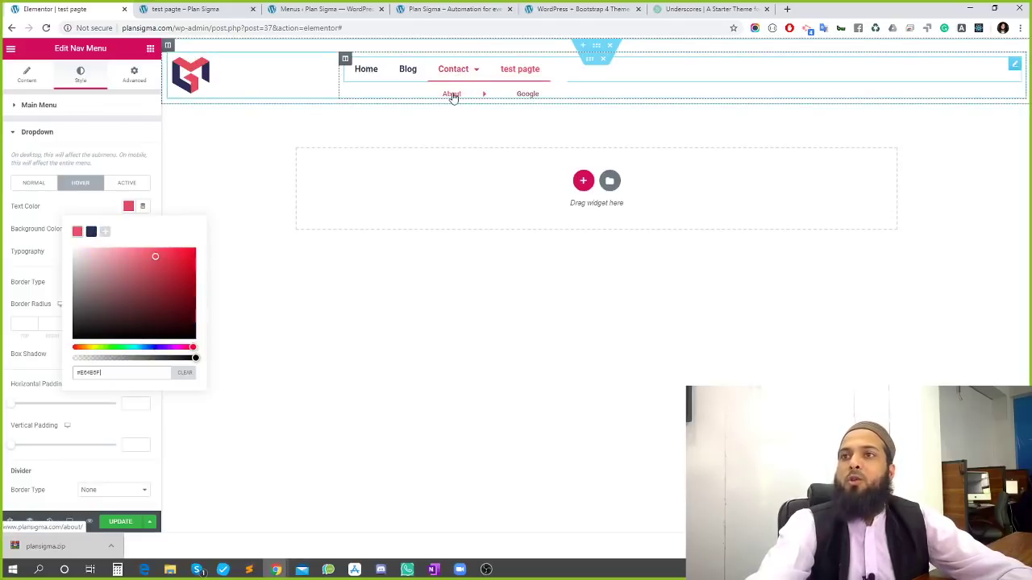
# Save the page changes with UPDATE
pyautogui.scroll(-2, 114, 258)
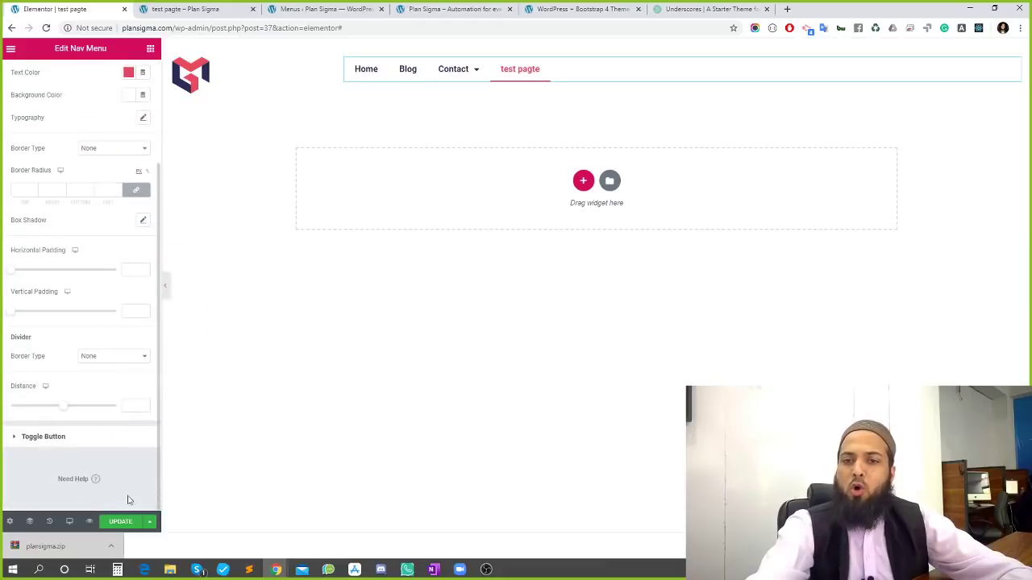
pyautogui.click(120, 521)
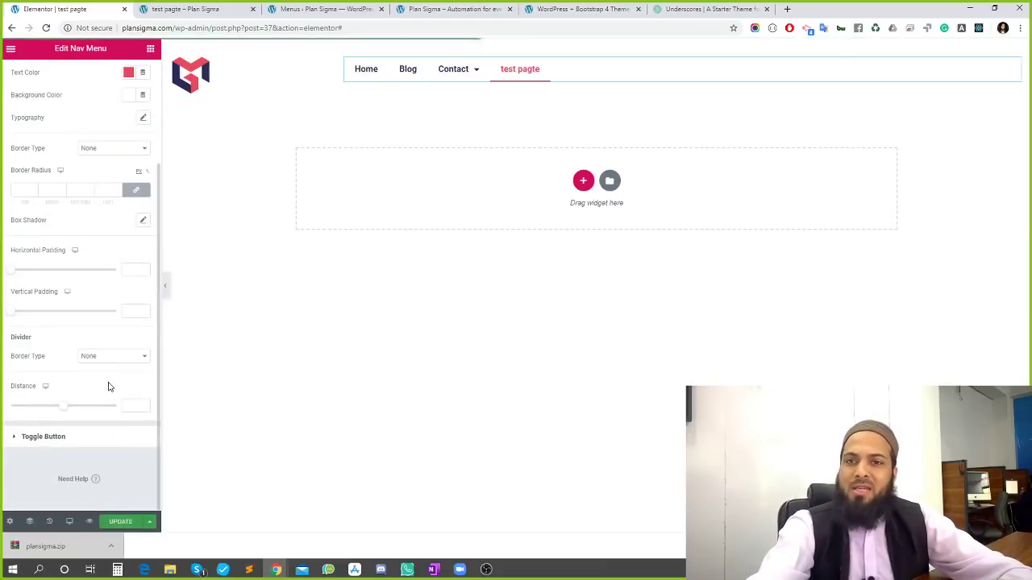
pyautogui.scroll(2, 109, 387)
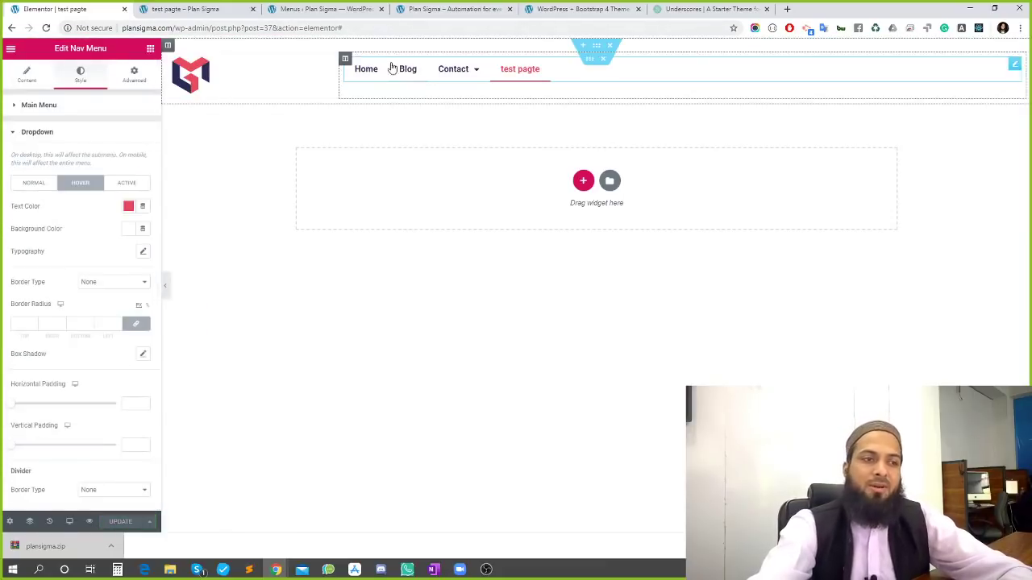
pyautogui.scroll(-2, 97, 268)
pyautogui.scroll(2, 78, 413)
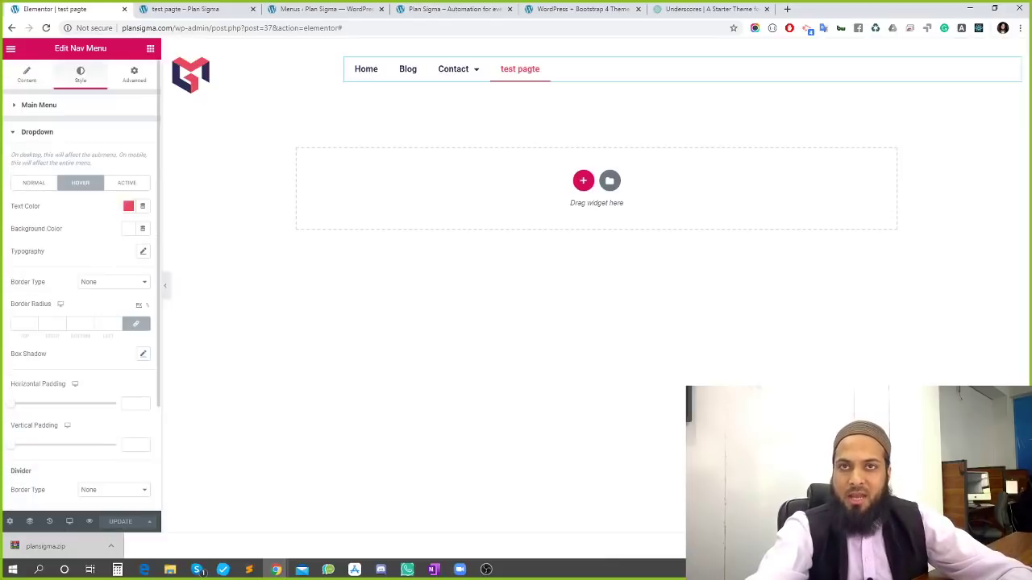
pyautogui.click(26, 76)
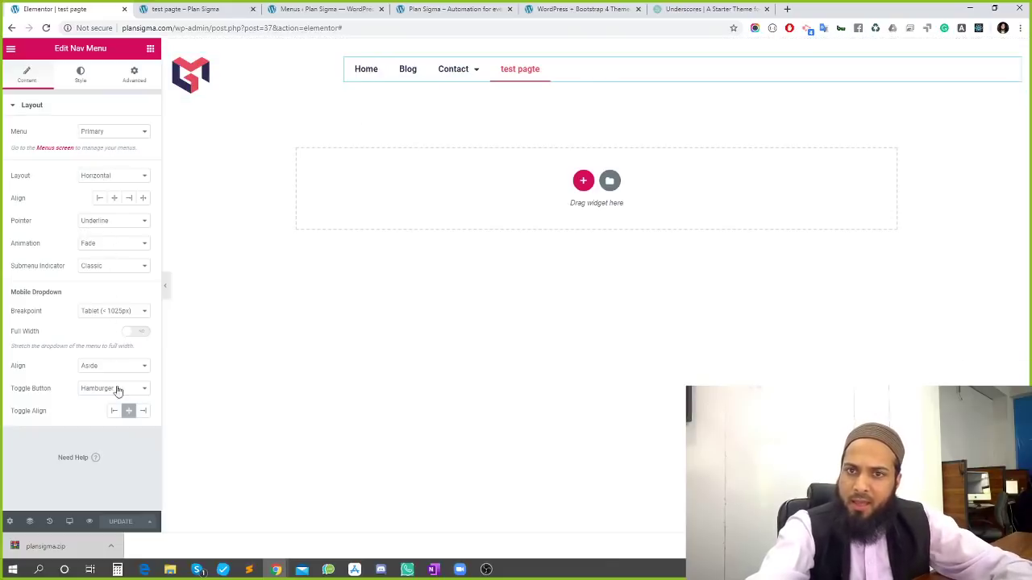
pyautogui.click(202, 8)
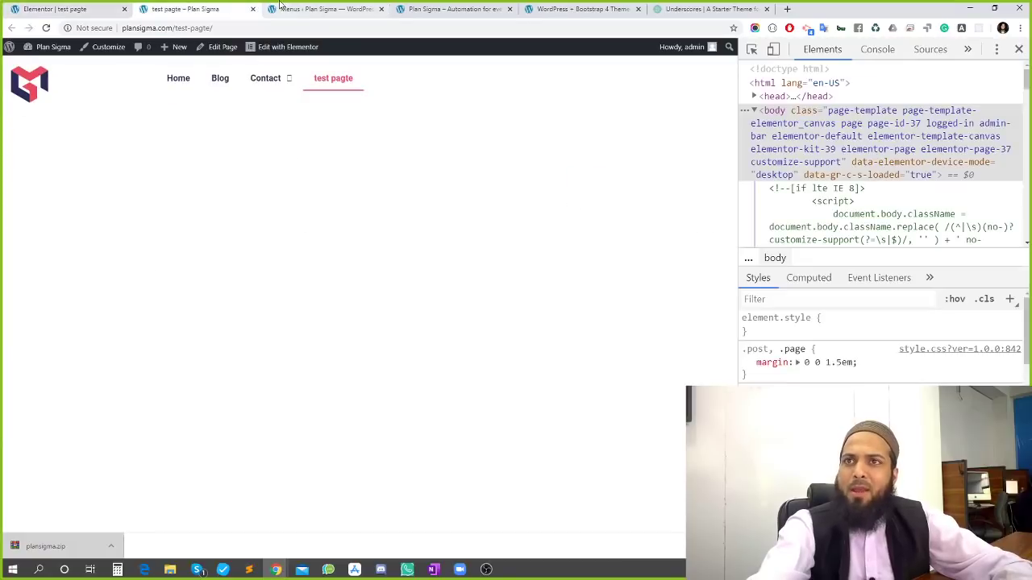
pyautogui.click(346, 81)
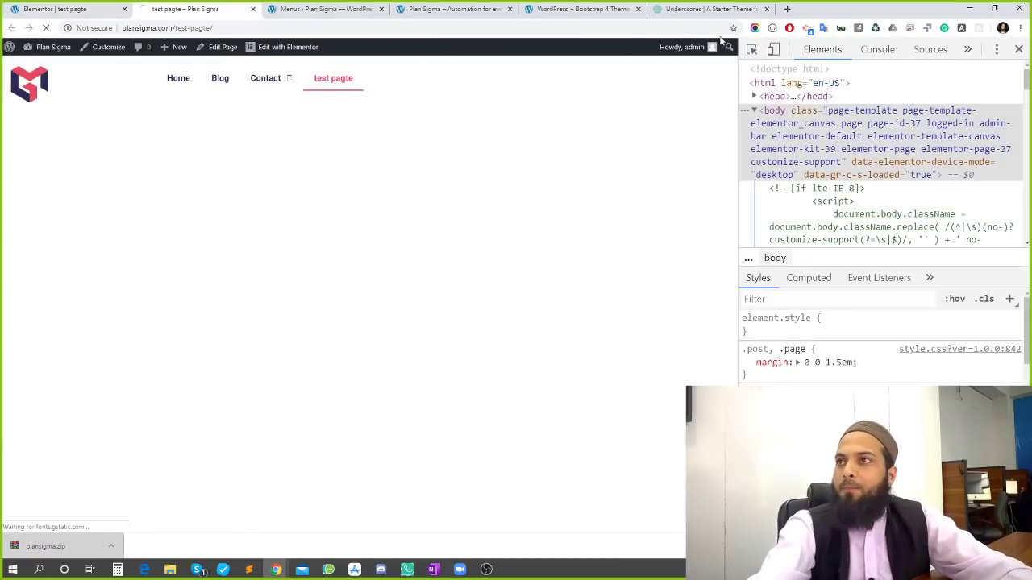
pyautogui.click(774, 48)
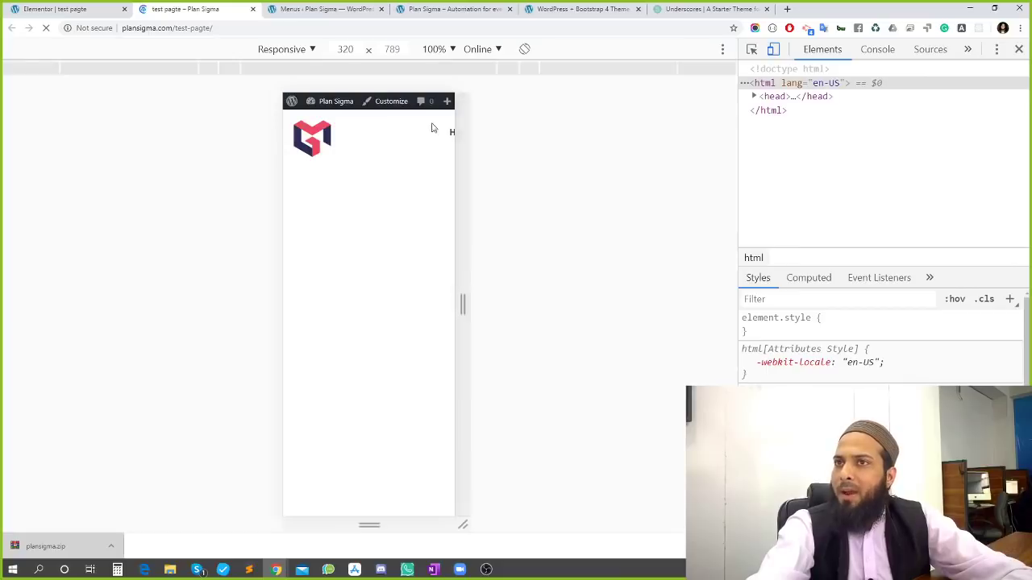
pyautogui.click(498, 71)
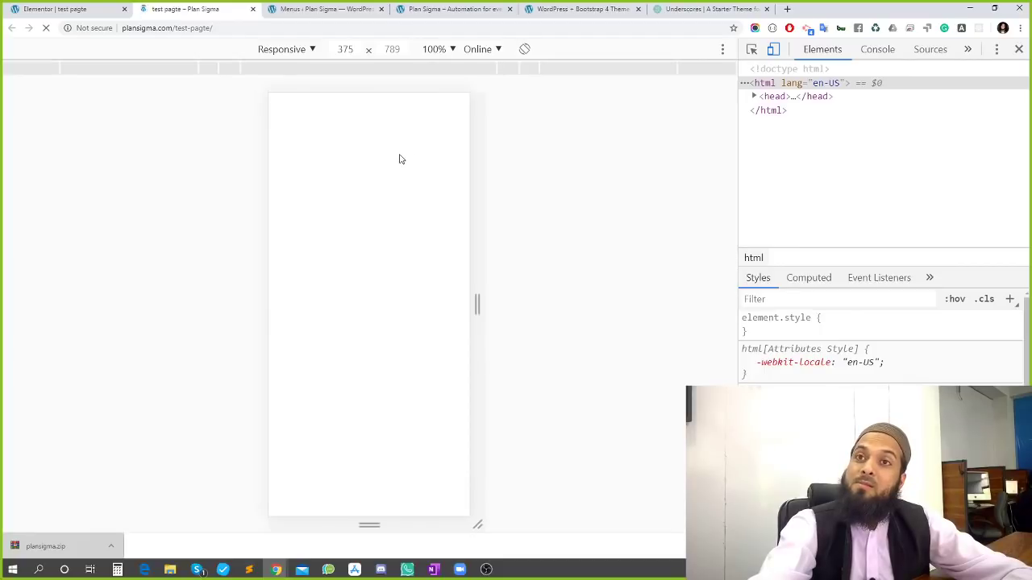
pyautogui.click(57, 9)
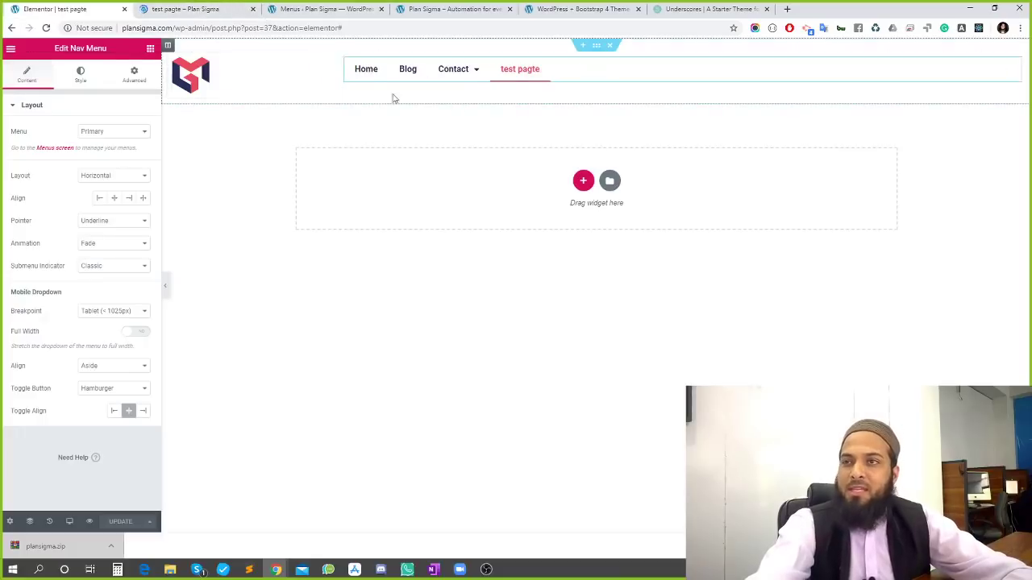
# Switch to Mobile preview and toggle the hamburger menu open and closed three times
pyautogui.click(71, 523)
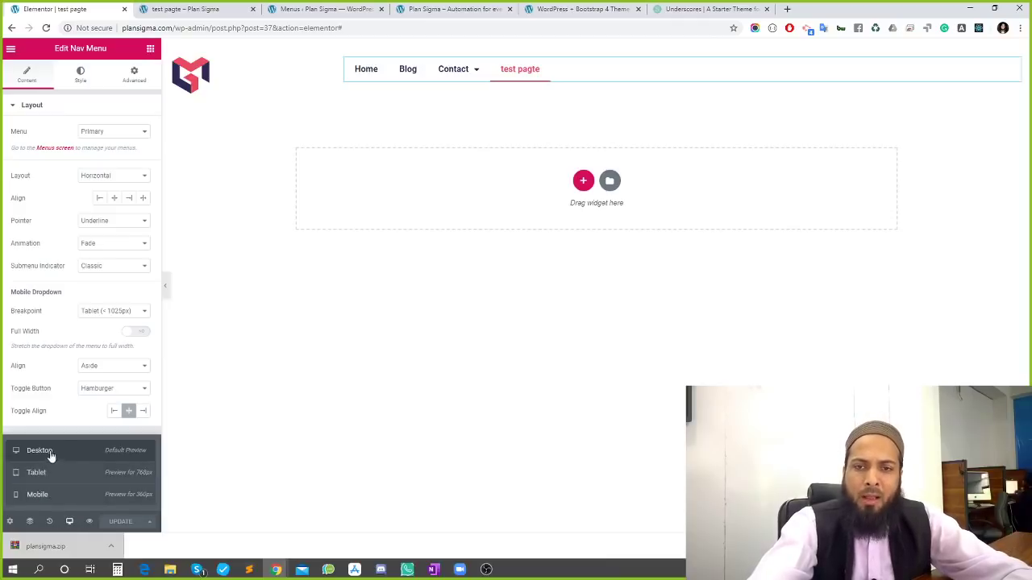
pyautogui.click(54, 496)
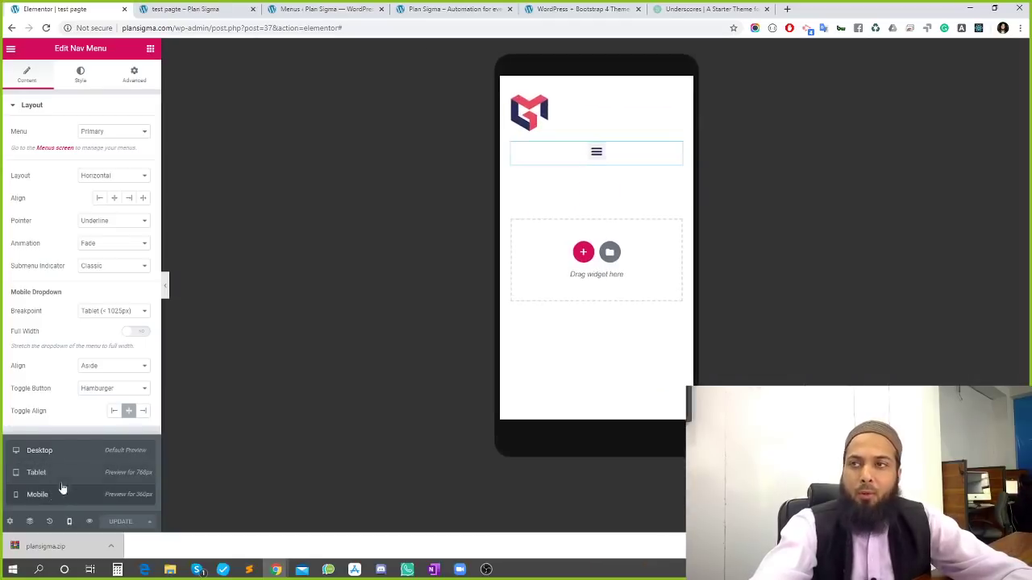
pyautogui.click(597, 153)
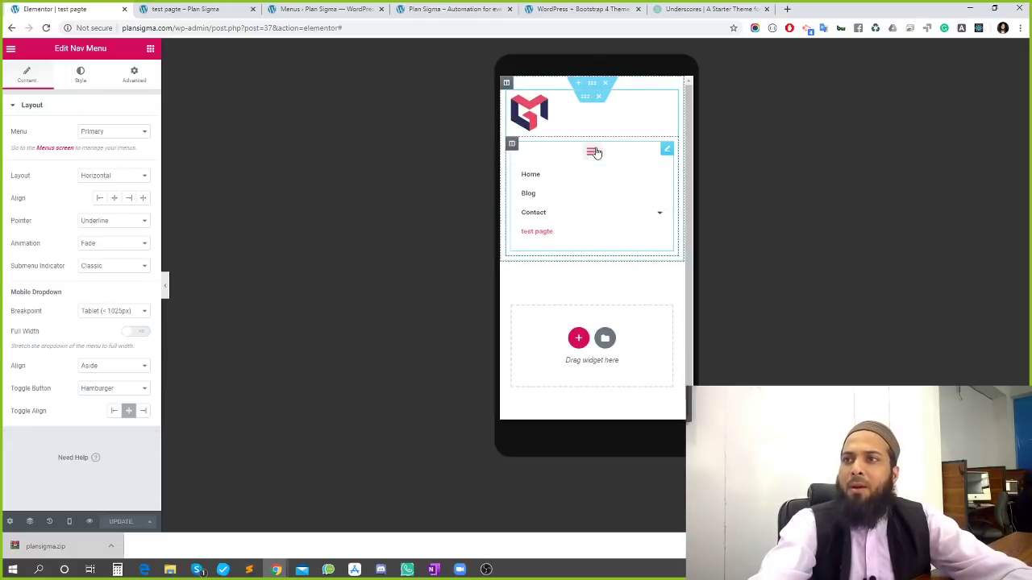
pyautogui.click(596, 153)
pyautogui.click(597, 152)
pyautogui.click(596, 152)
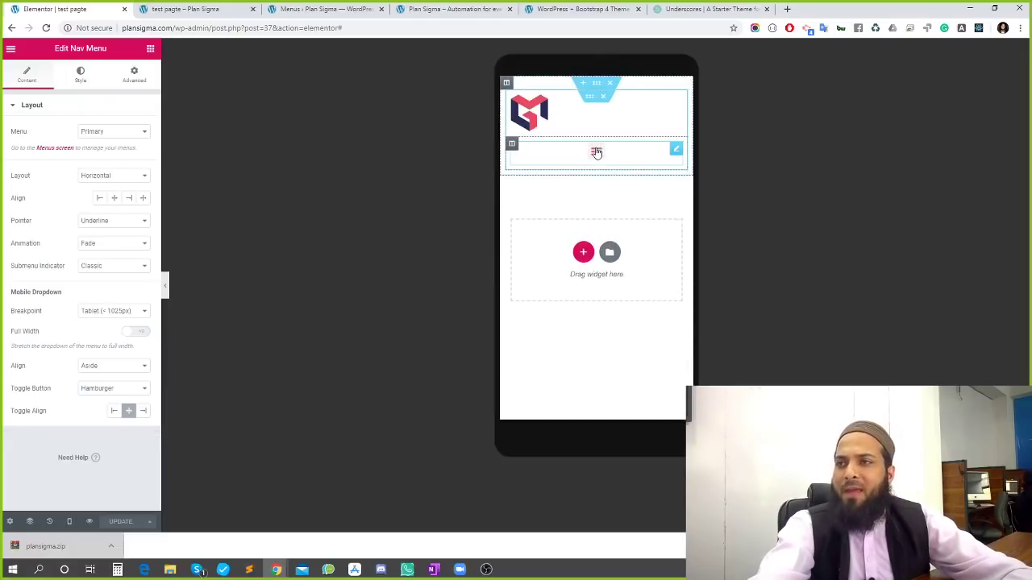
pyautogui.click(595, 152)
pyautogui.click(595, 153)
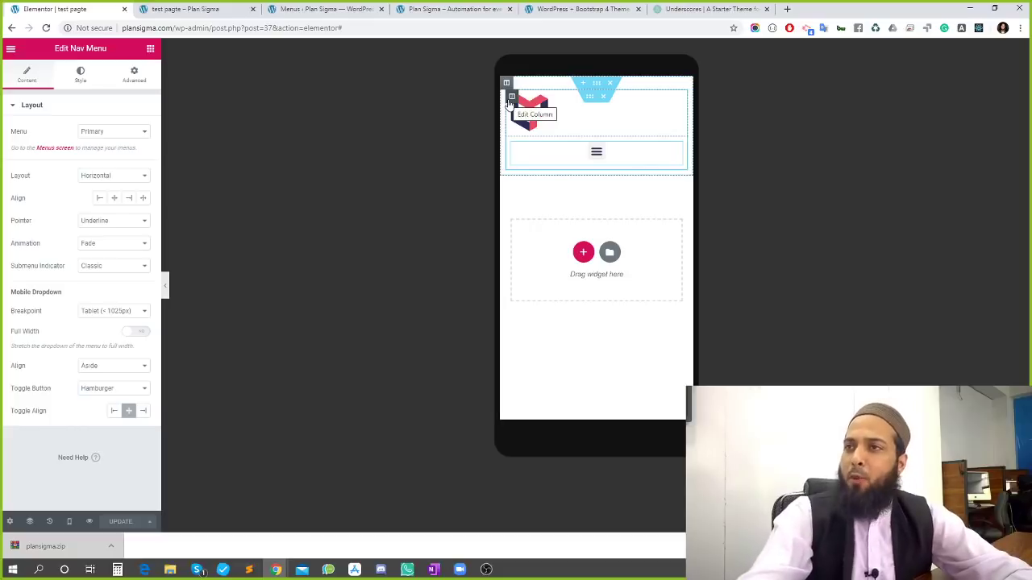
# In Mobile mode, set the logo column's width to 80
pyautogui.click(512, 97)
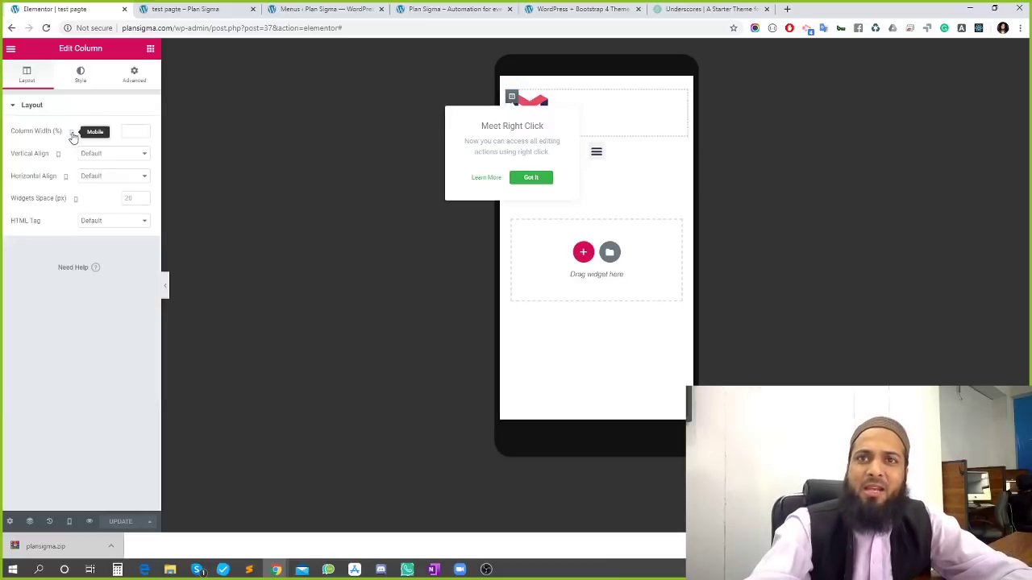
pyautogui.click(71, 521)
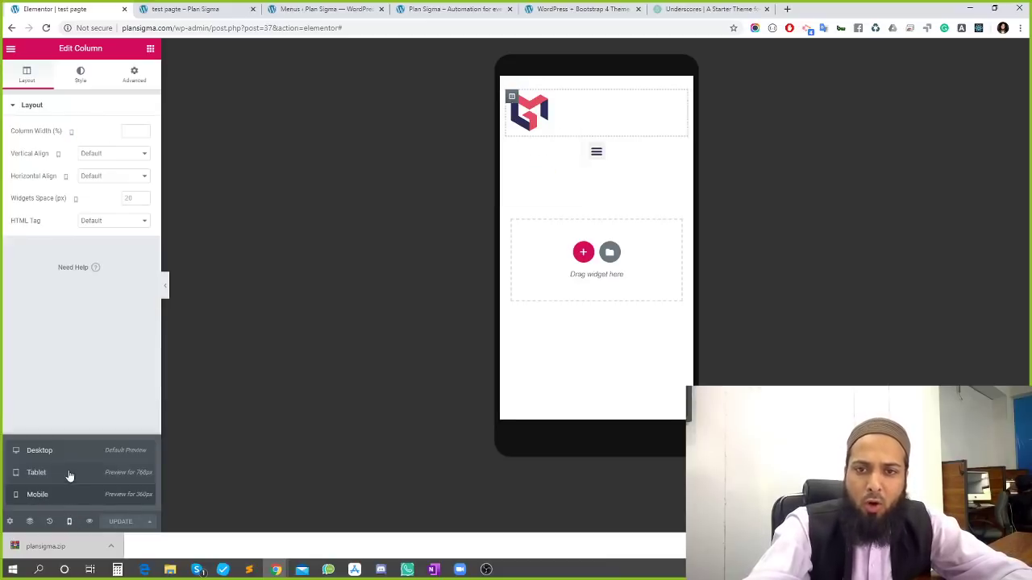
pyautogui.click(58, 450)
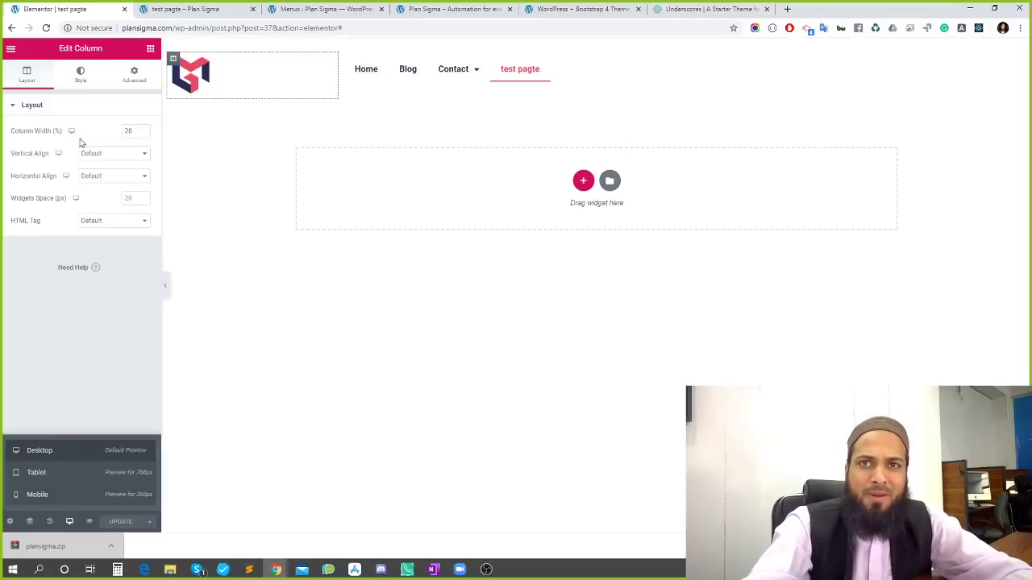
pyautogui.click(79, 494)
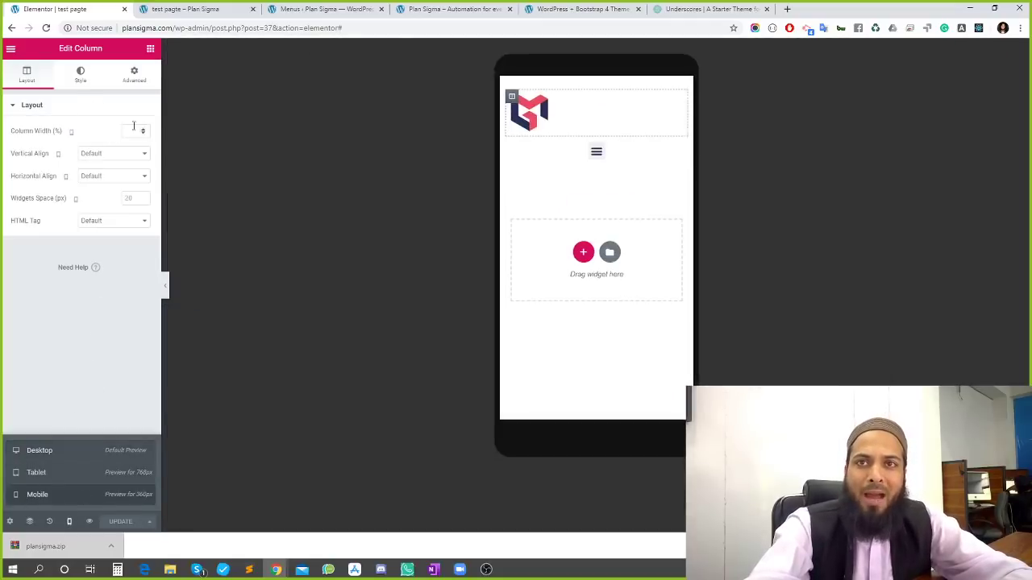
pyautogui.click(124, 133)
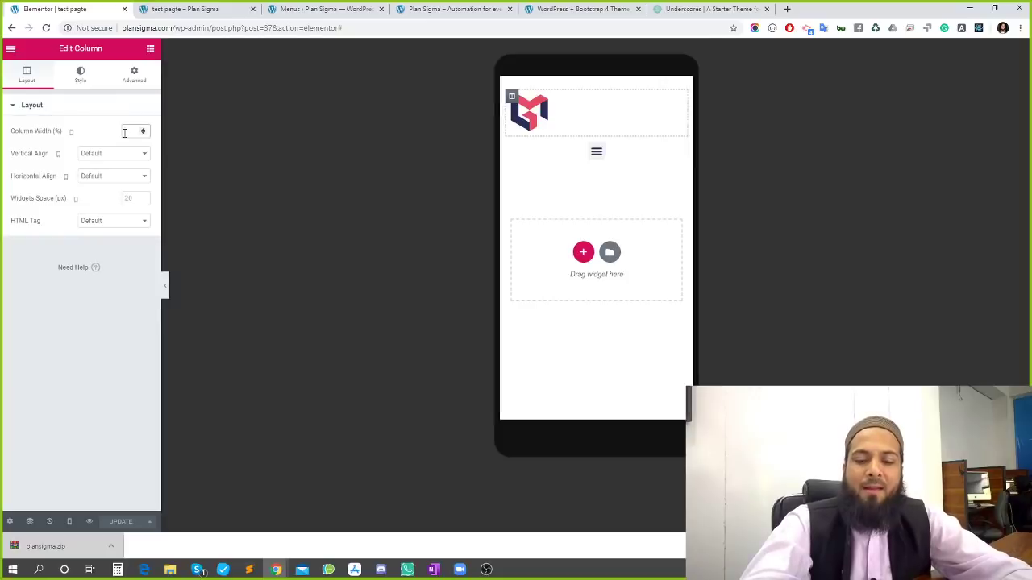
pyautogui.write('80')
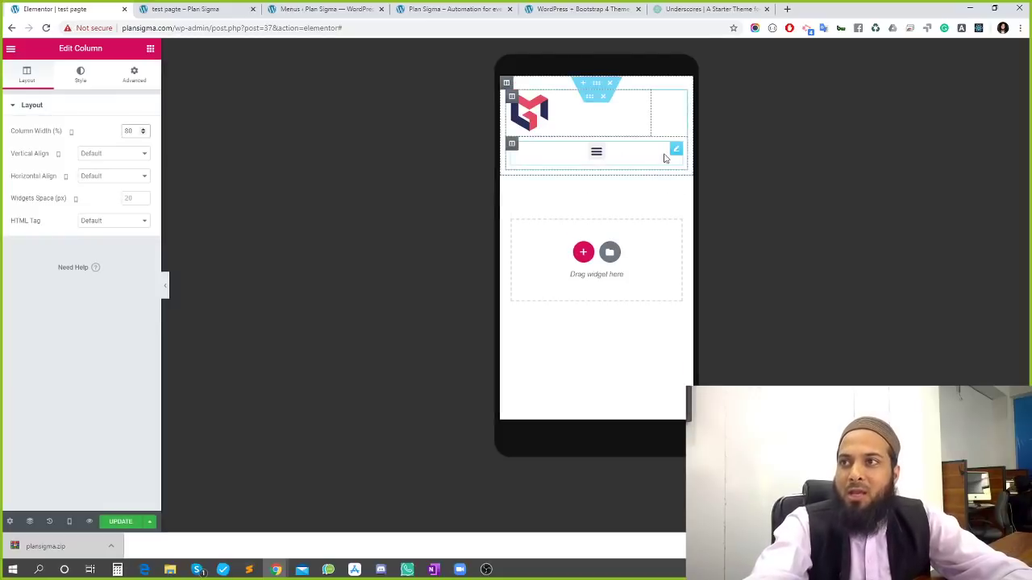
# Set the menu column's mobile width to 20
pyautogui.click(678, 153)
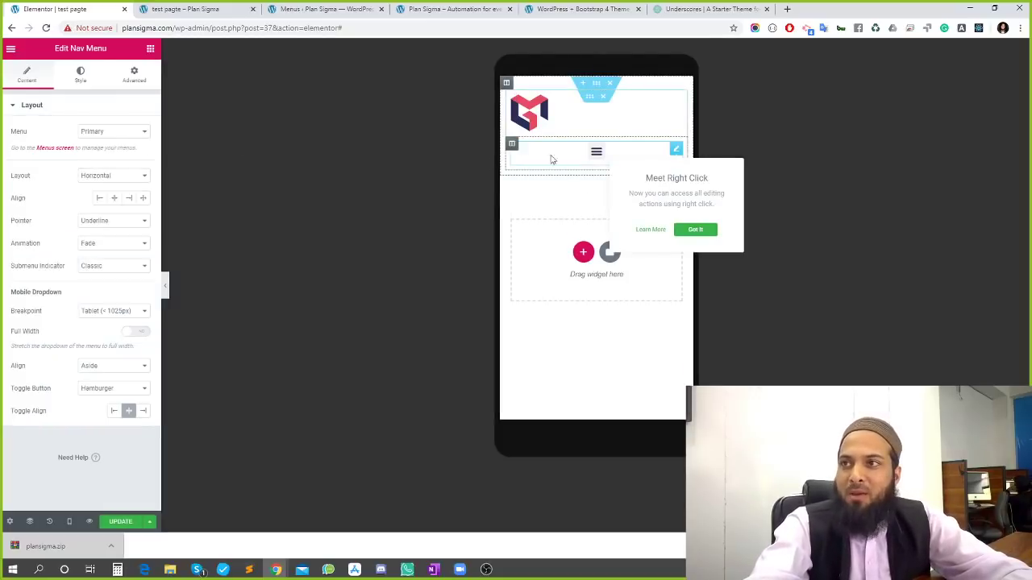
pyautogui.click(512, 145)
pyautogui.click(123, 129)
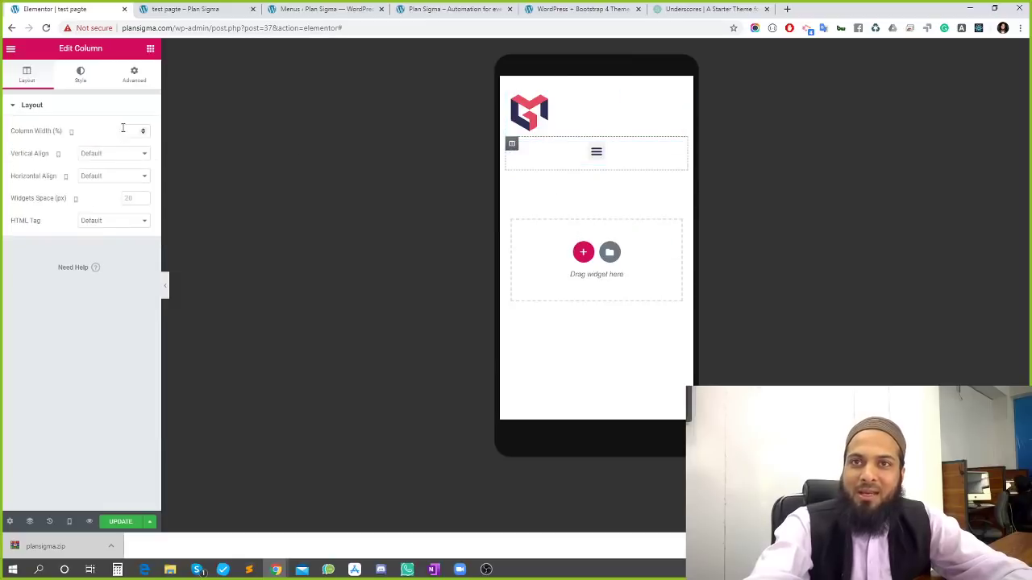
pyautogui.write('20')
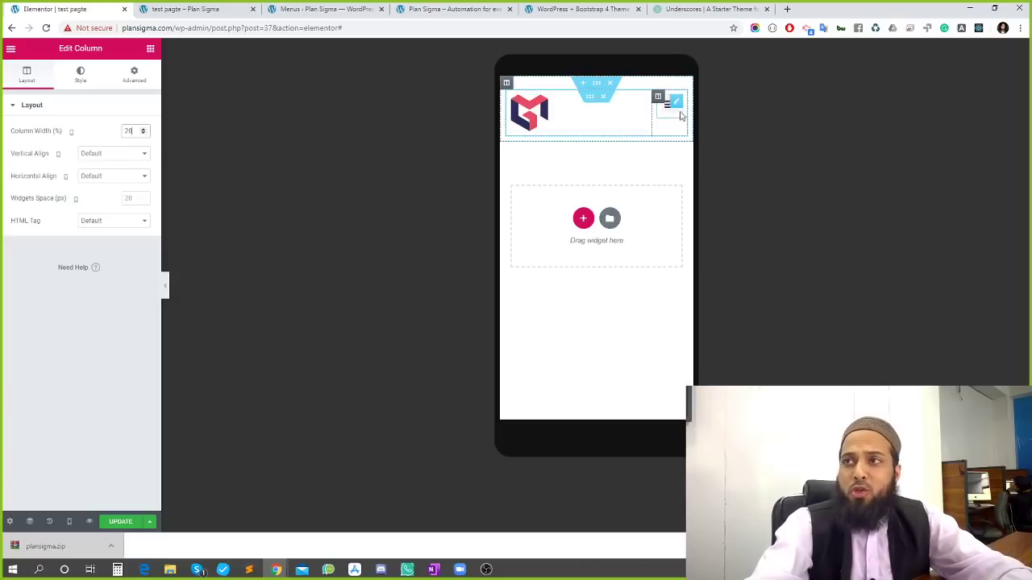
pyautogui.click(589, 97)
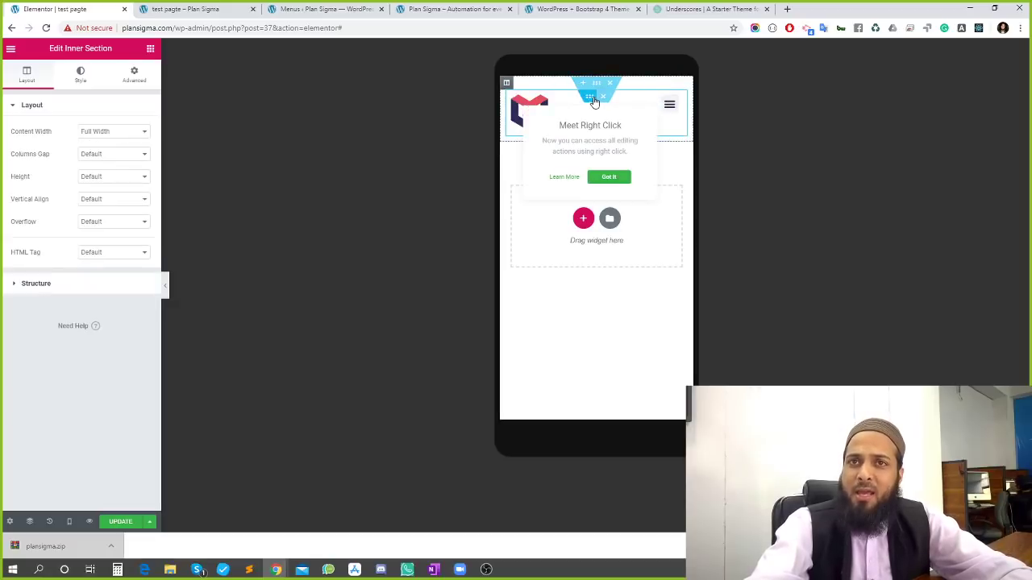
# Set the inner section's Vertical Align to Middle, centring logo and hamburger
pyautogui.click(111, 182)
pyautogui.click(108, 181)
pyautogui.click(104, 203)
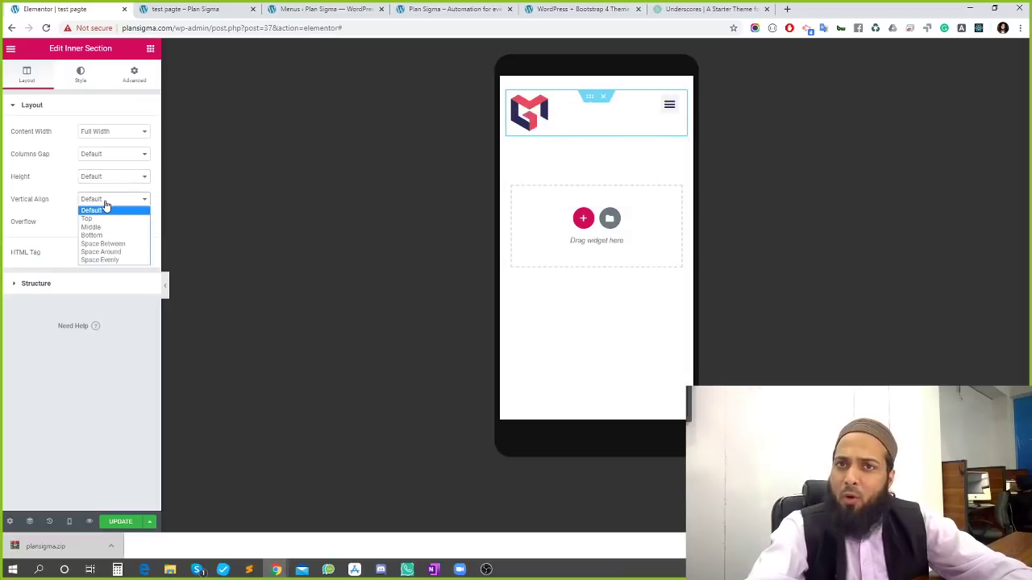
pyautogui.click(106, 227)
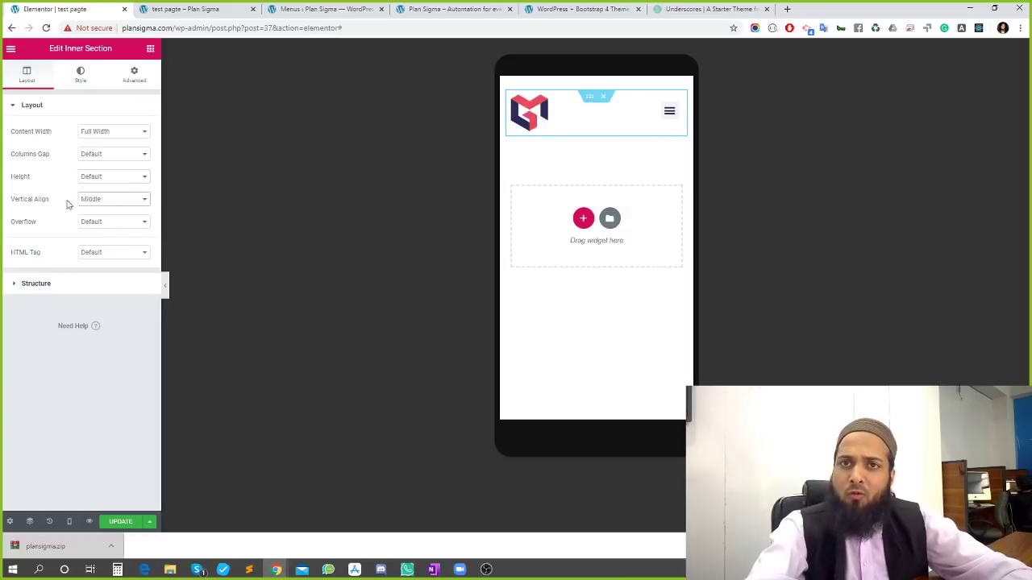
pyautogui.click(100, 206)
pyautogui.click(97, 206)
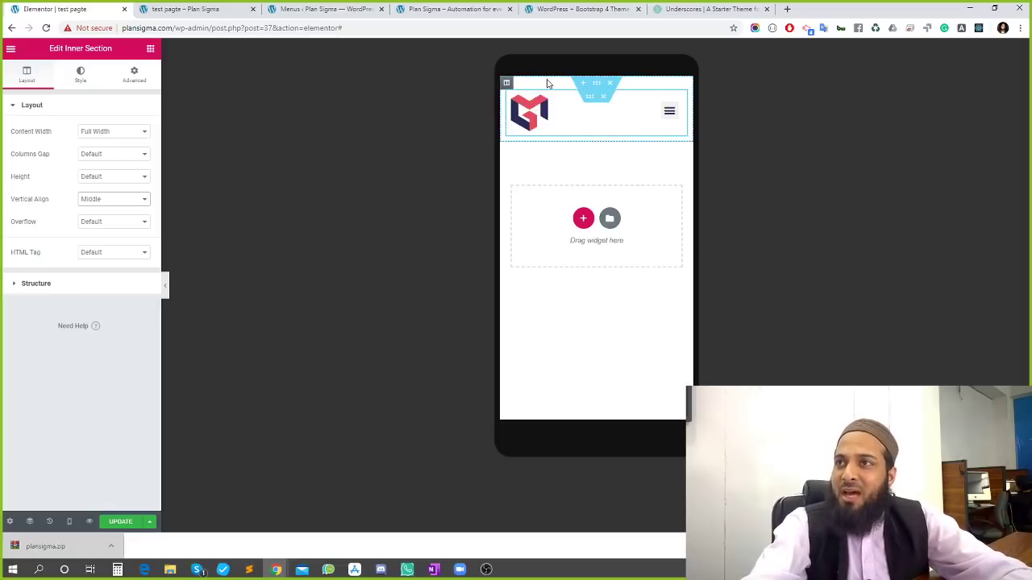
pyautogui.click(597, 84)
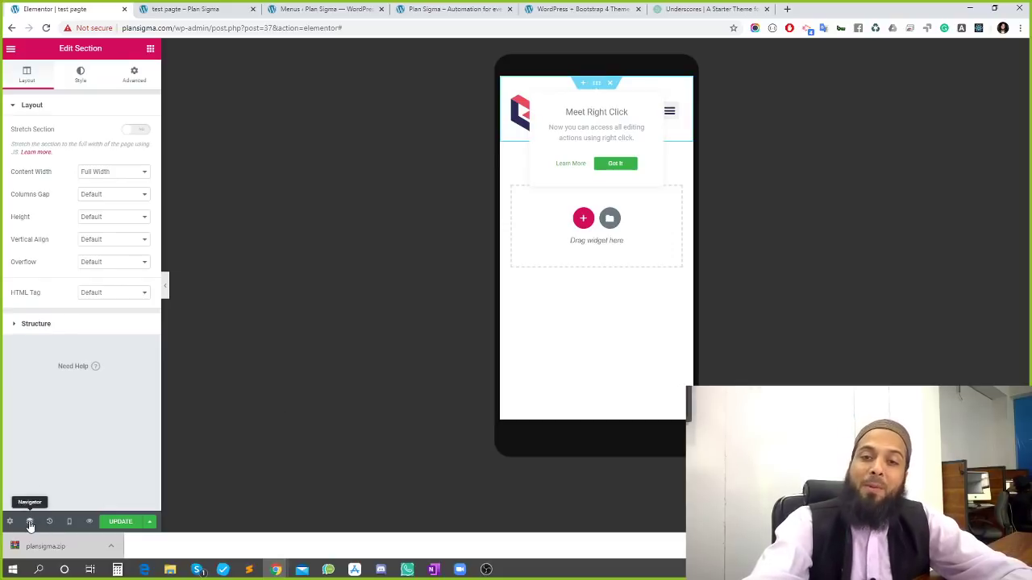
# Expand the header's section, column and inner section in the Navigator and select the section
pyautogui.click(30, 526)
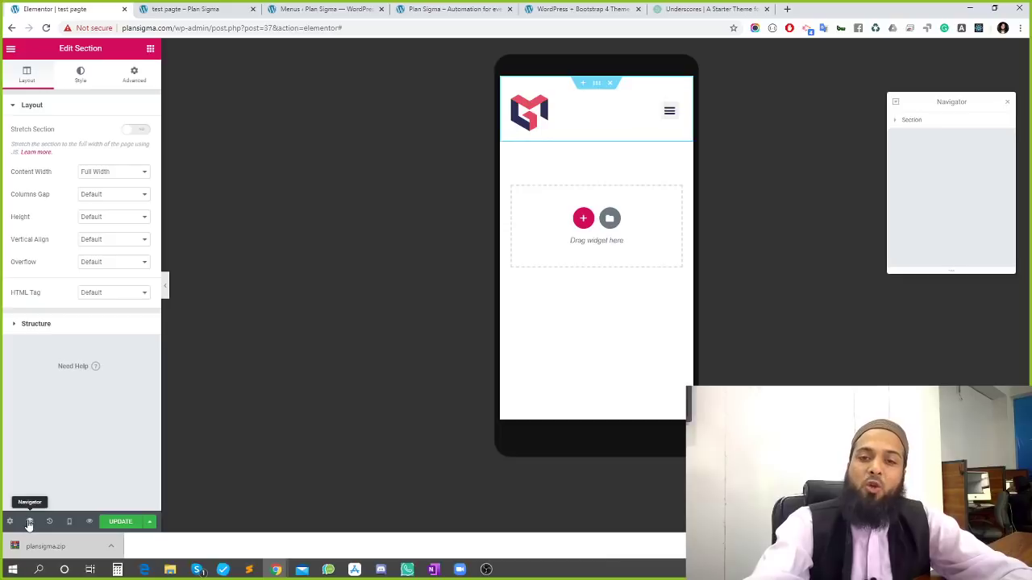
pyautogui.click(894, 121)
pyautogui.click(900, 136)
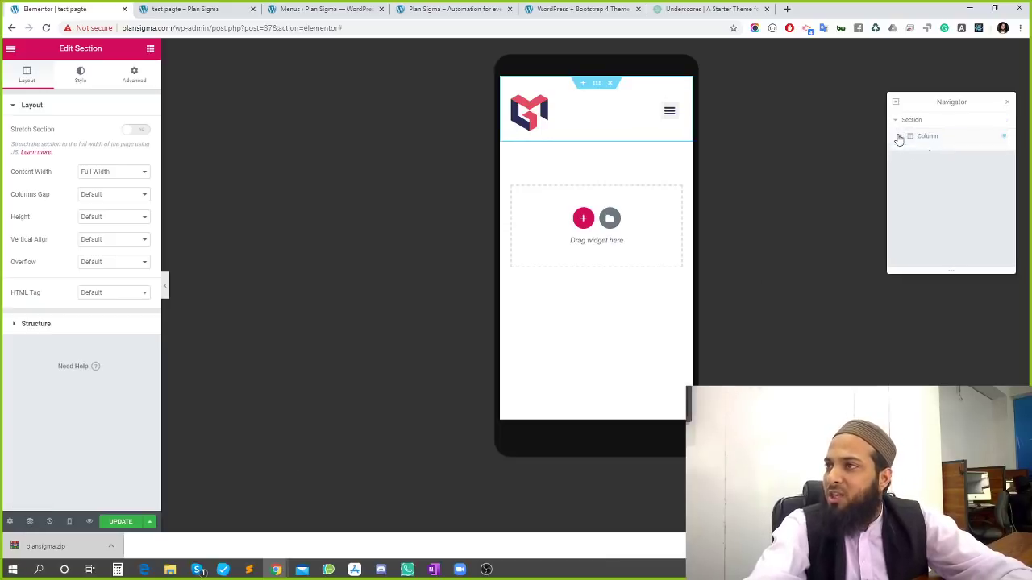
pyautogui.click(904, 153)
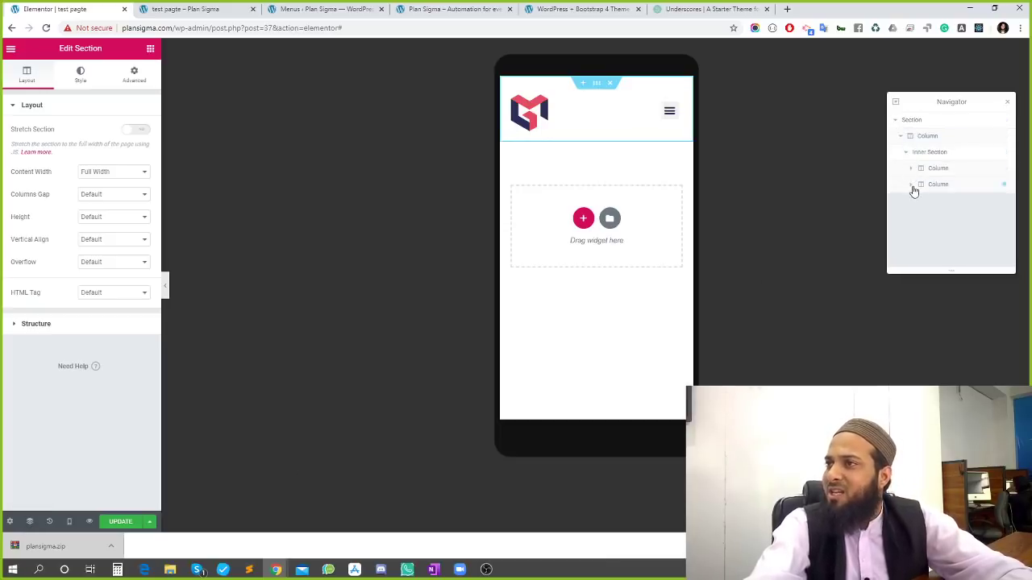
pyautogui.click(917, 126)
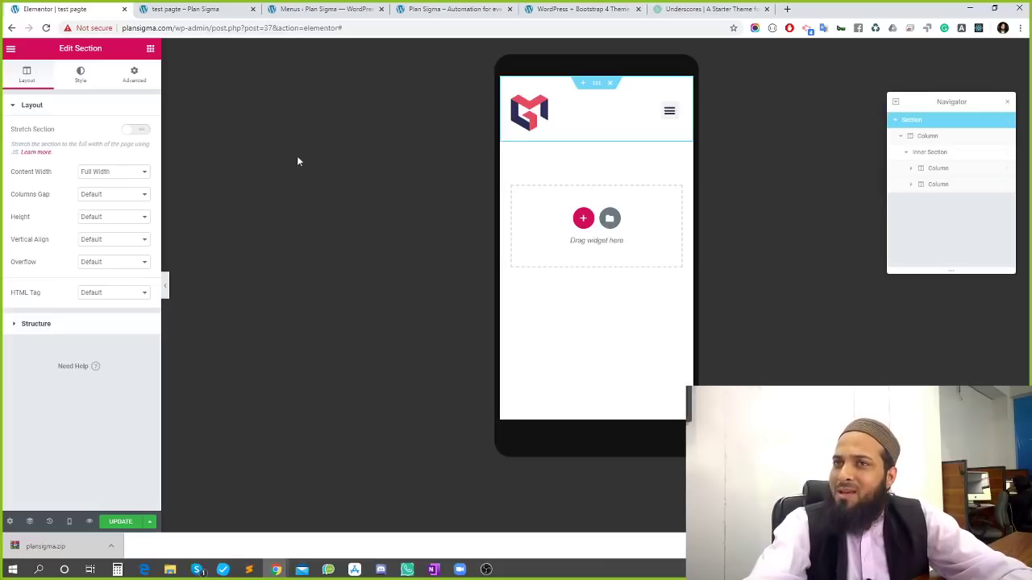
# Set the outer section's Advanced padding to 0 on all sides
pyautogui.click(113, 81)
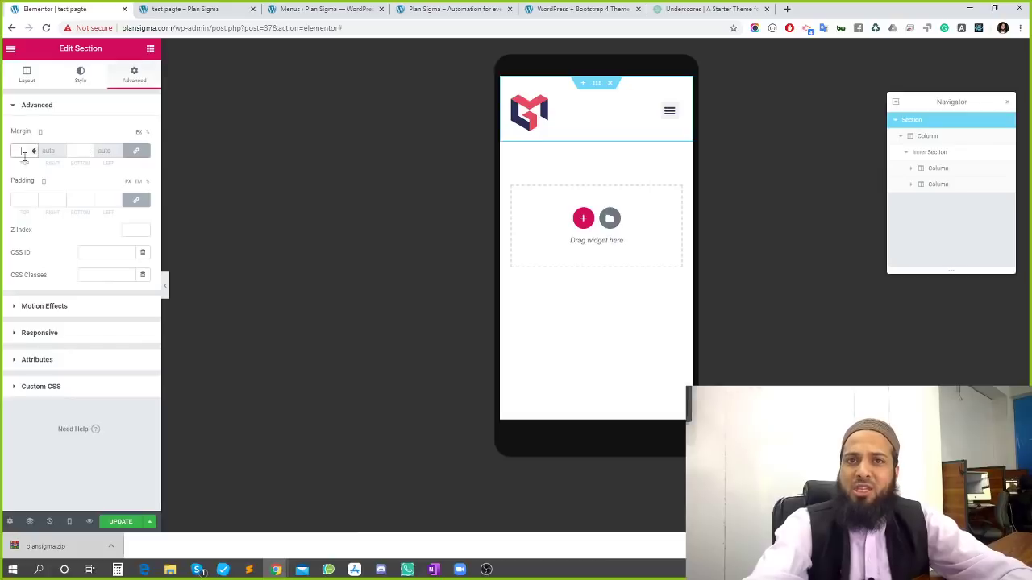
pyautogui.click(23, 199)
pyautogui.write('0')
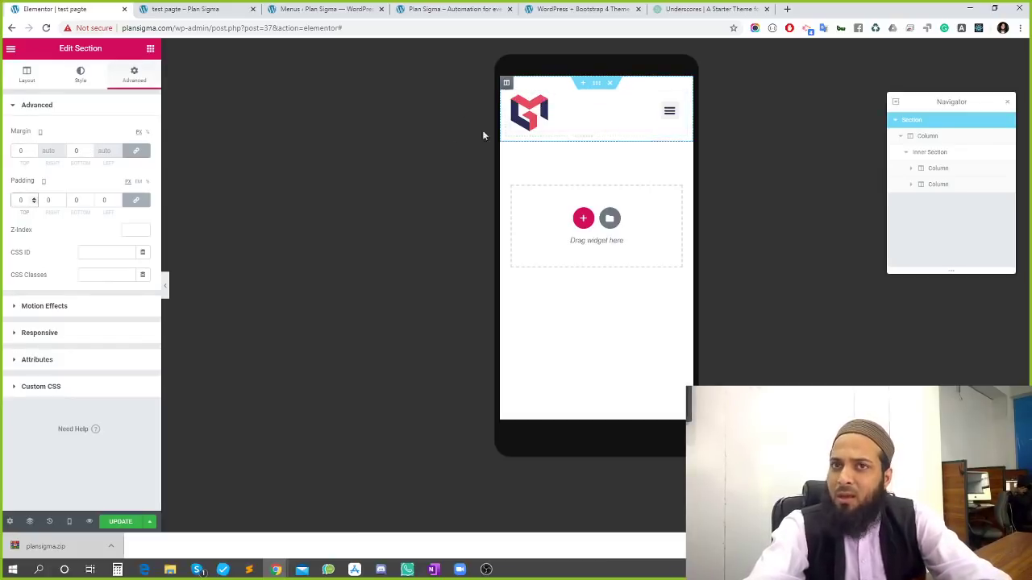
pyautogui.click(939, 137)
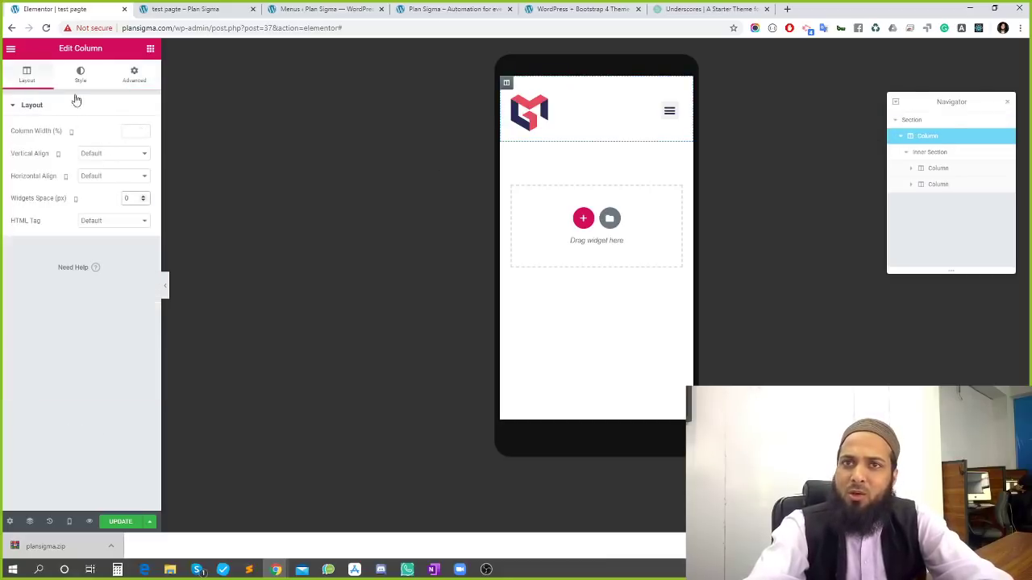
# Set the header column's Advanced padding to 0 on all sides
pyautogui.click(135, 88)
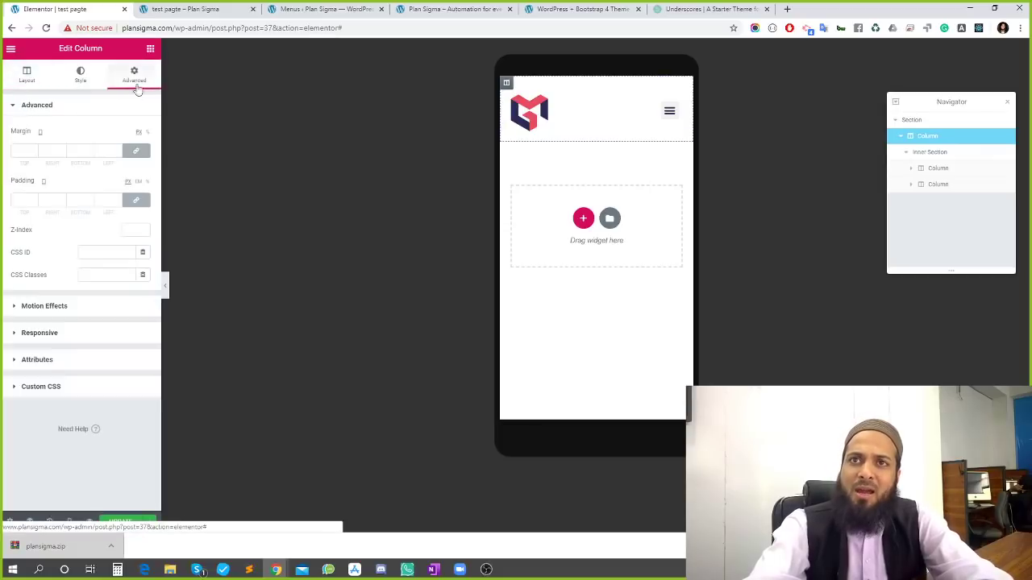
pyautogui.click(21, 200)
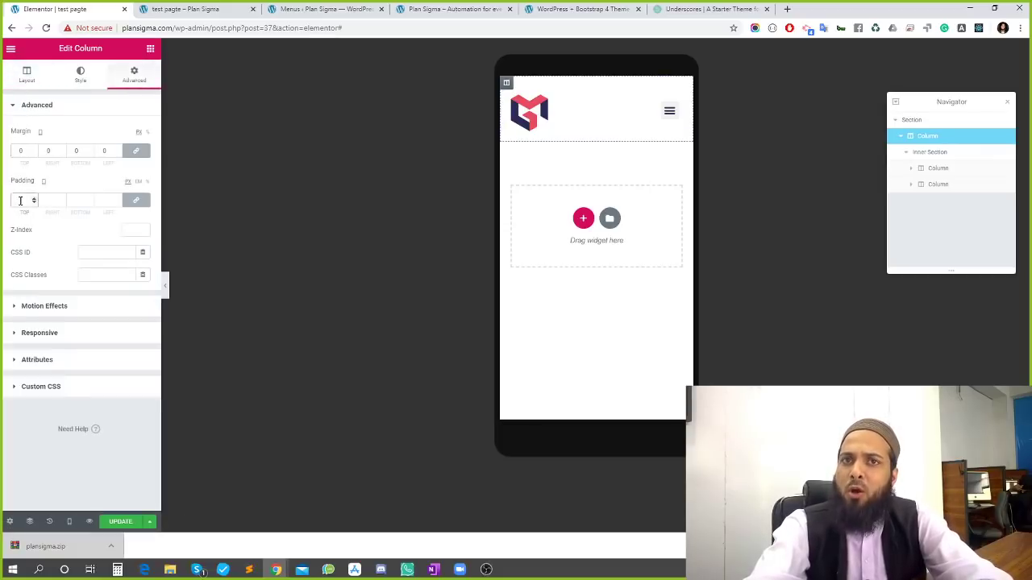
pyautogui.write('0')
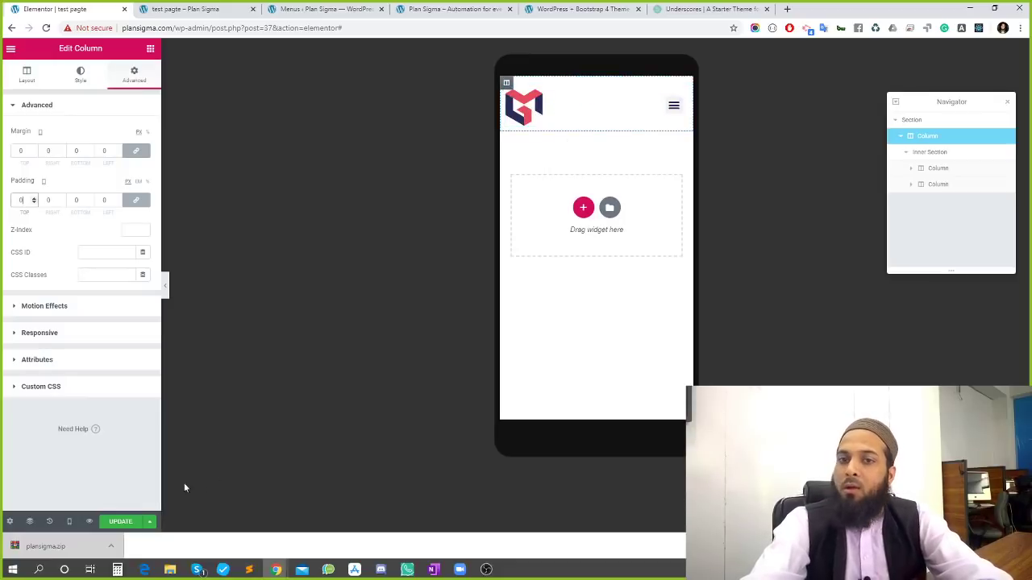
# Save the page and reload the live test pagte page
pyautogui.click(123, 522)
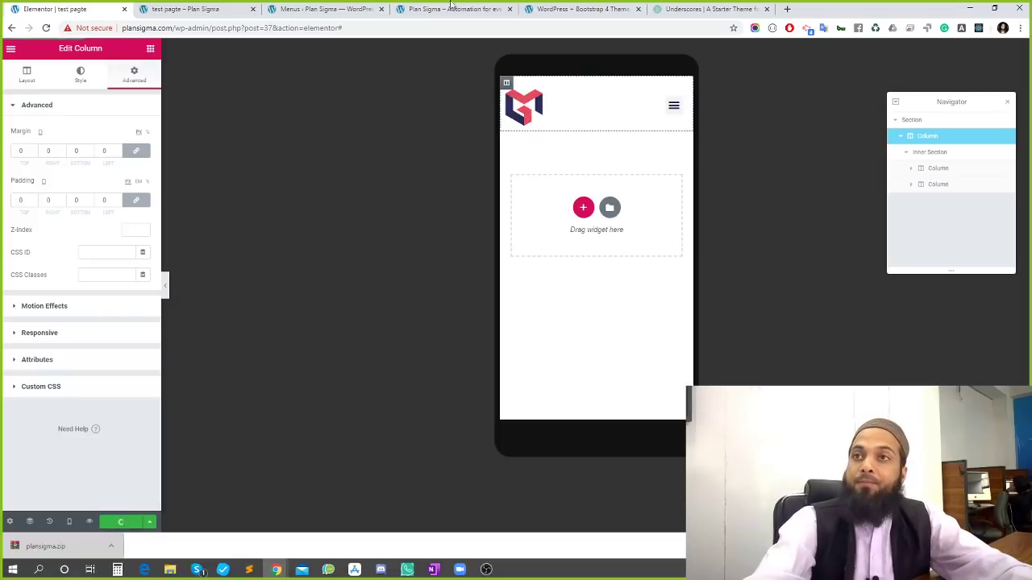
pyautogui.click(187, 9)
pyautogui.press('F5')
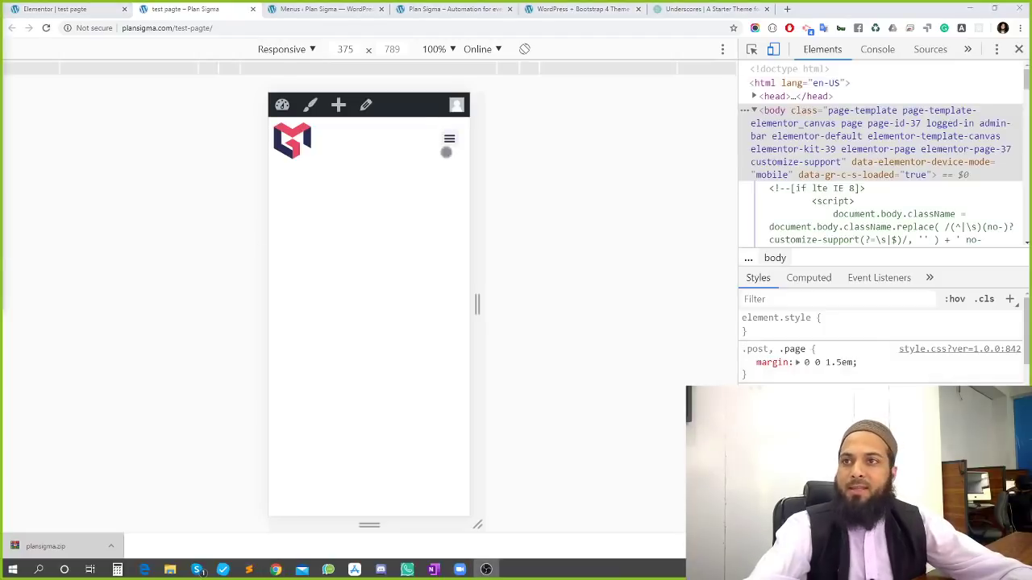
# Open and close the live page's mobile hamburger menu six times, then return to Elementor
pyautogui.click(450, 139)
pyautogui.click(449, 129)
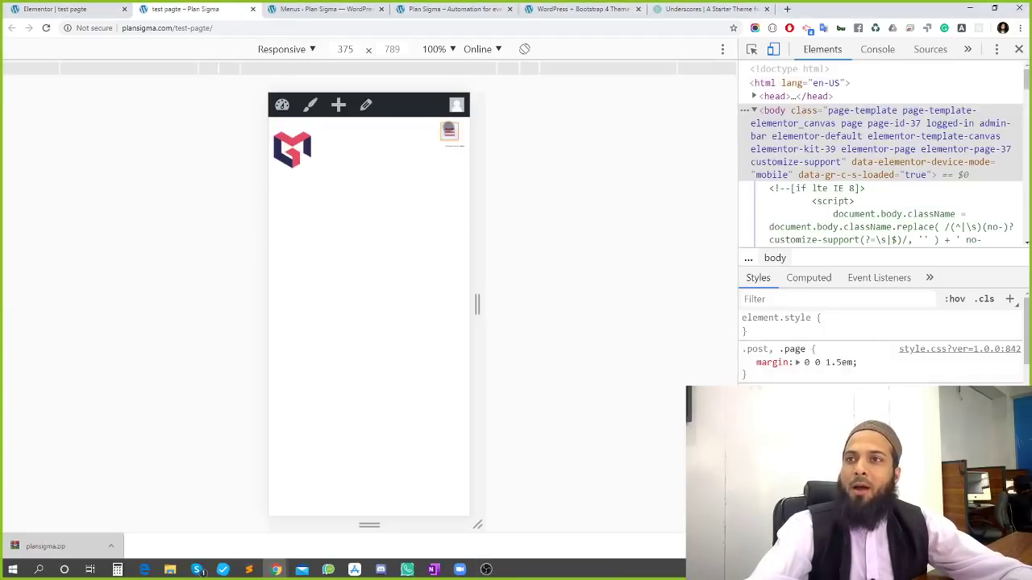
pyautogui.click(447, 140)
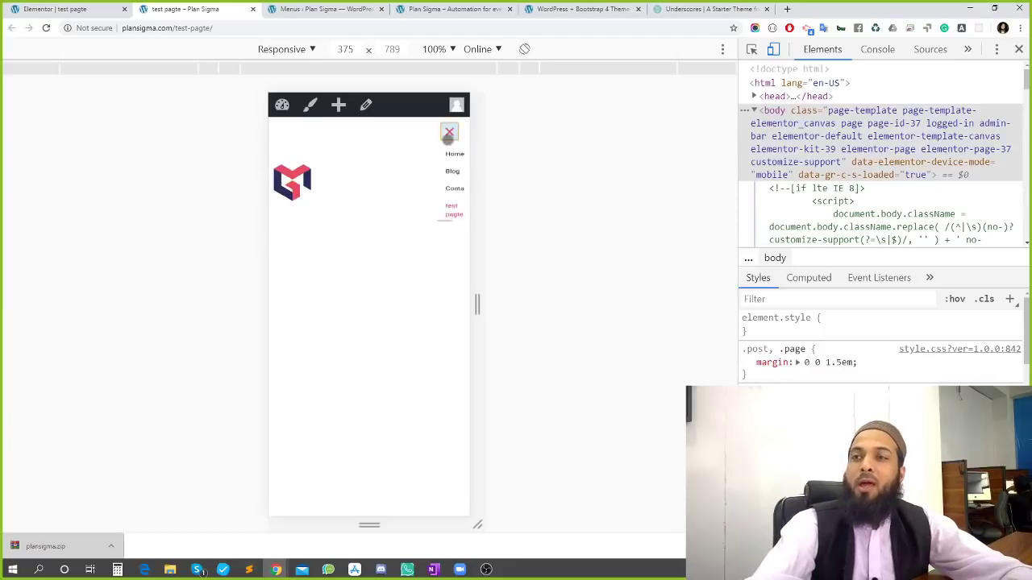
pyautogui.click(449, 134)
pyautogui.click(450, 137)
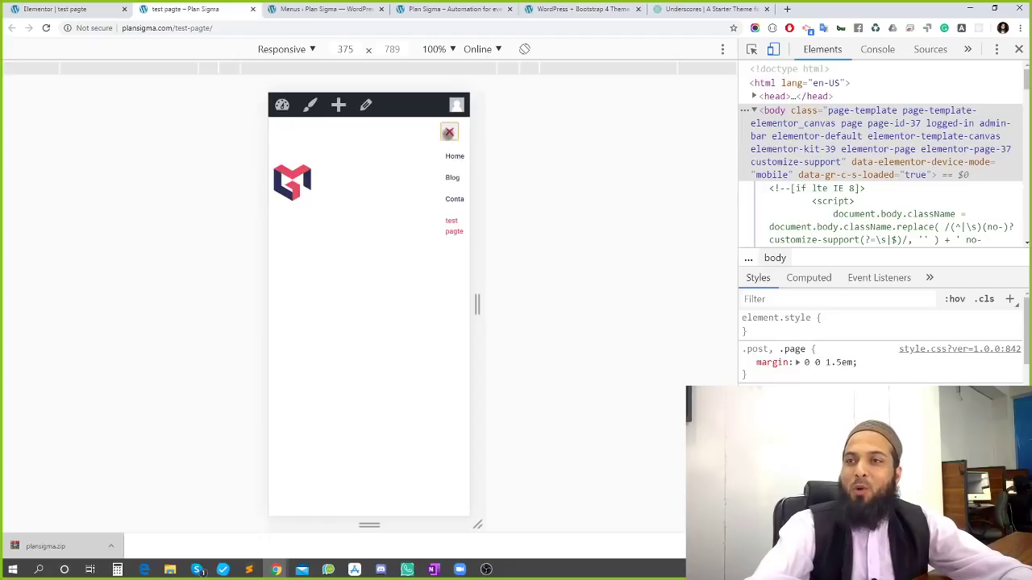
pyautogui.click(451, 131)
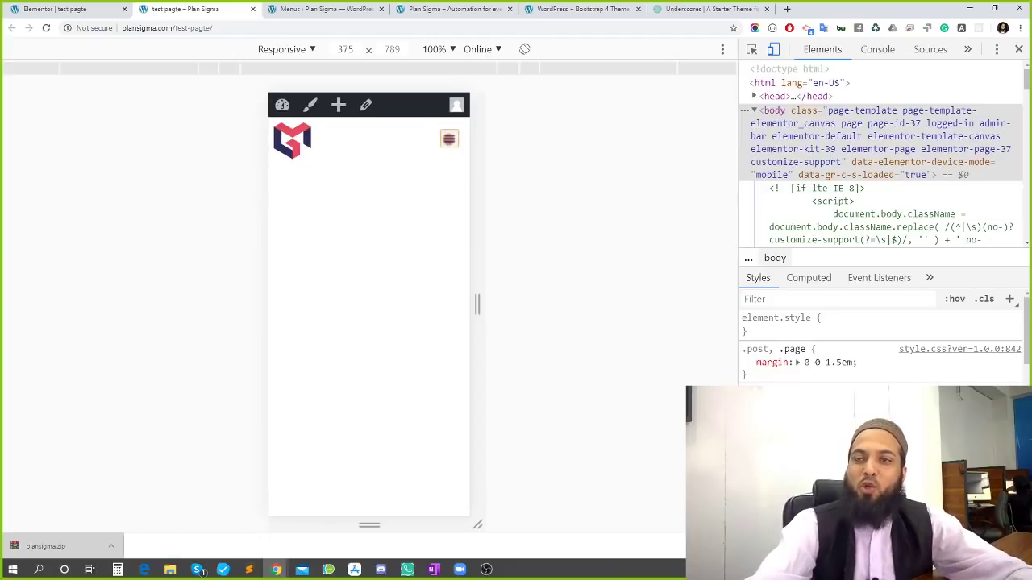
pyautogui.click(449, 138)
pyautogui.click(451, 133)
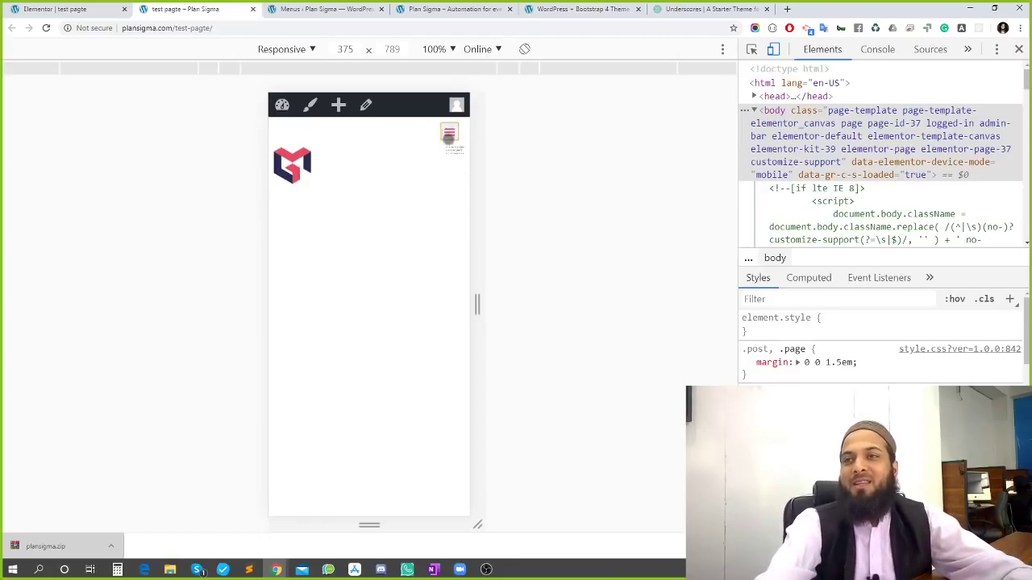
pyautogui.click(450, 139)
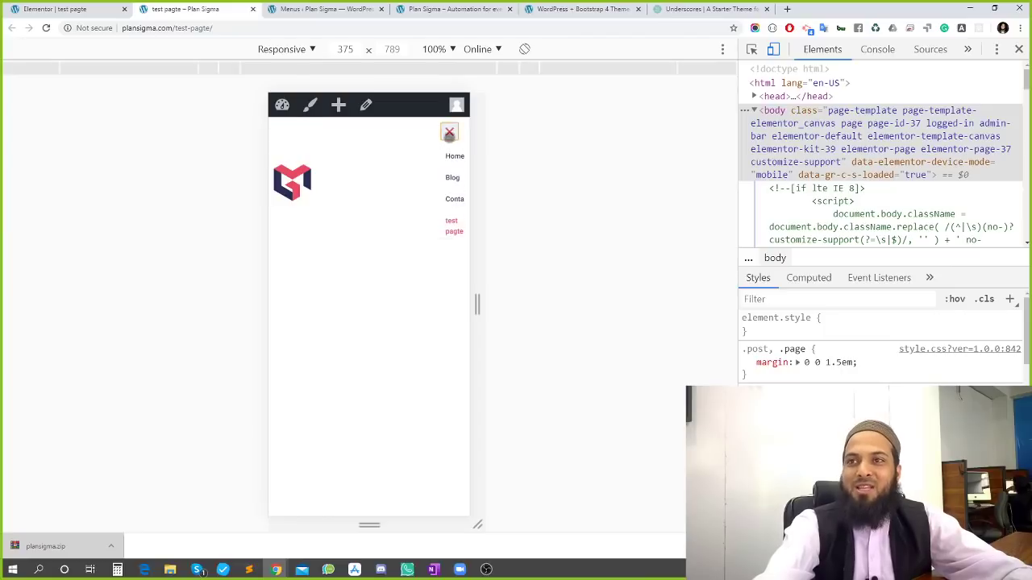
pyautogui.click(449, 134)
pyautogui.click(449, 137)
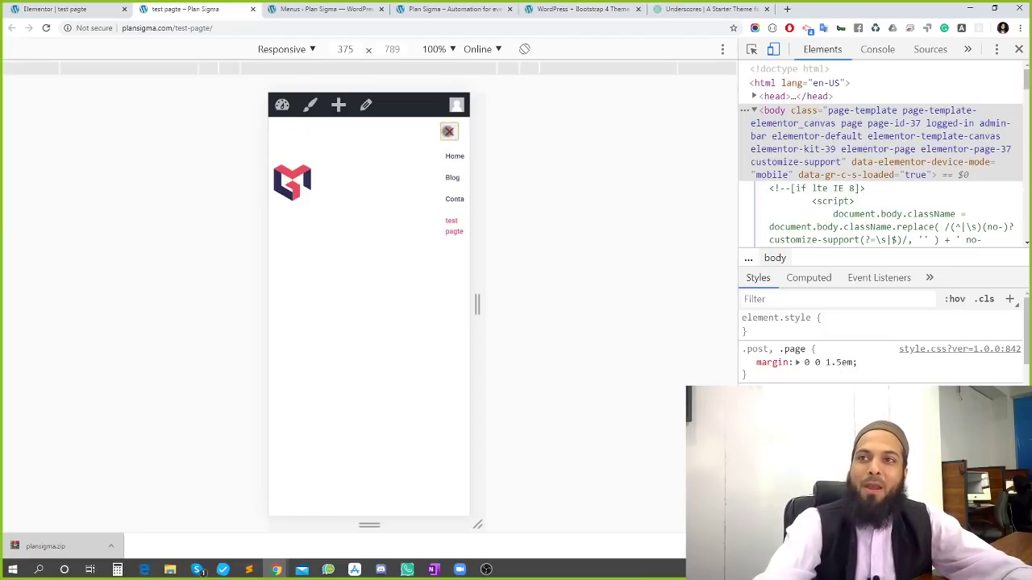
pyautogui.click(449, 133)
pyautogui.click(273, 9)
pyautogui.click(233, 9)
pyautogui.click(89, 9)
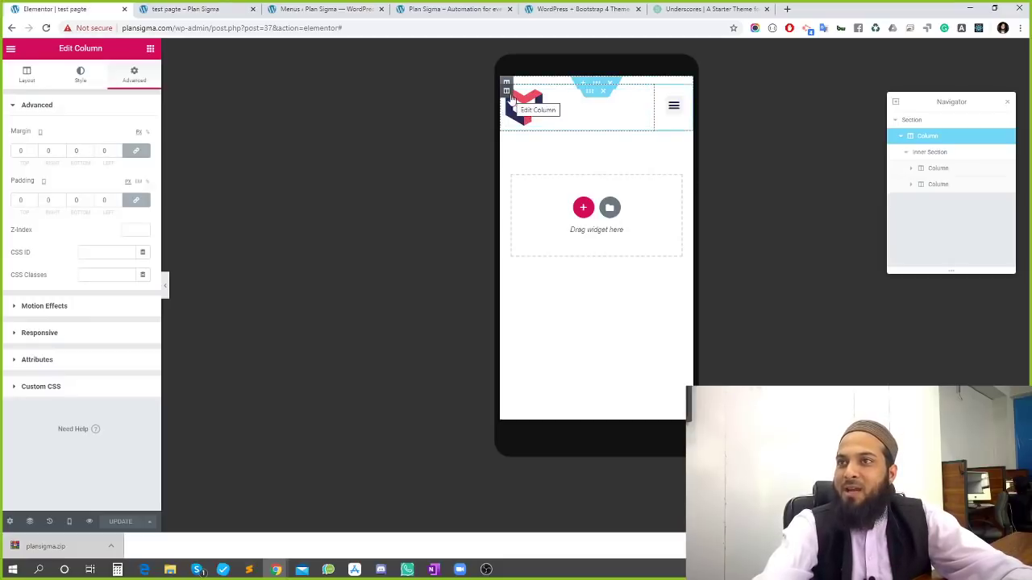
# Swap the mobile header column widths: logo column 20, menu column 80
pyautogui.click(508, 94)
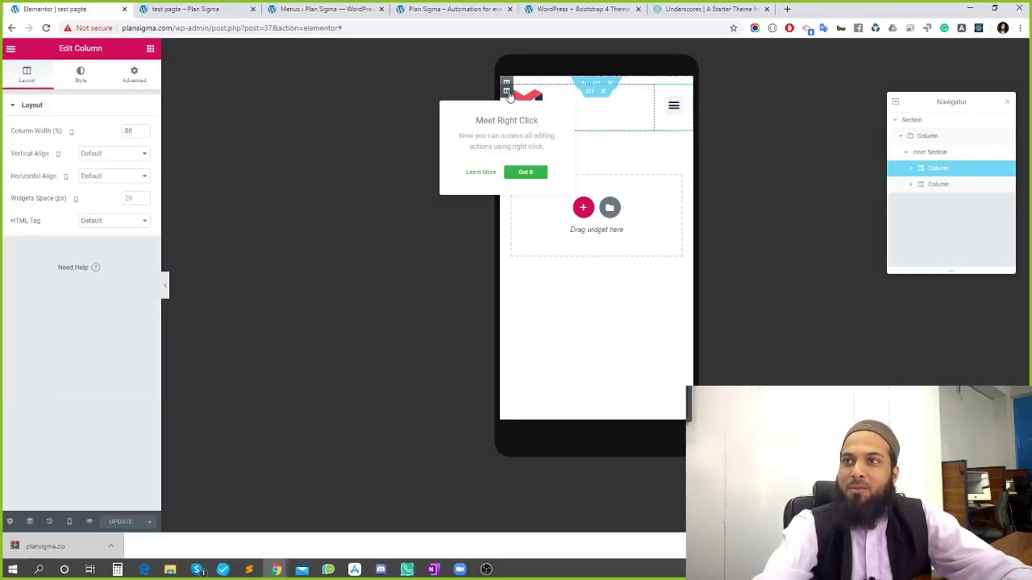
pyautogui.moveTo(133, 131); pyautogui.dragTo(115, 136)
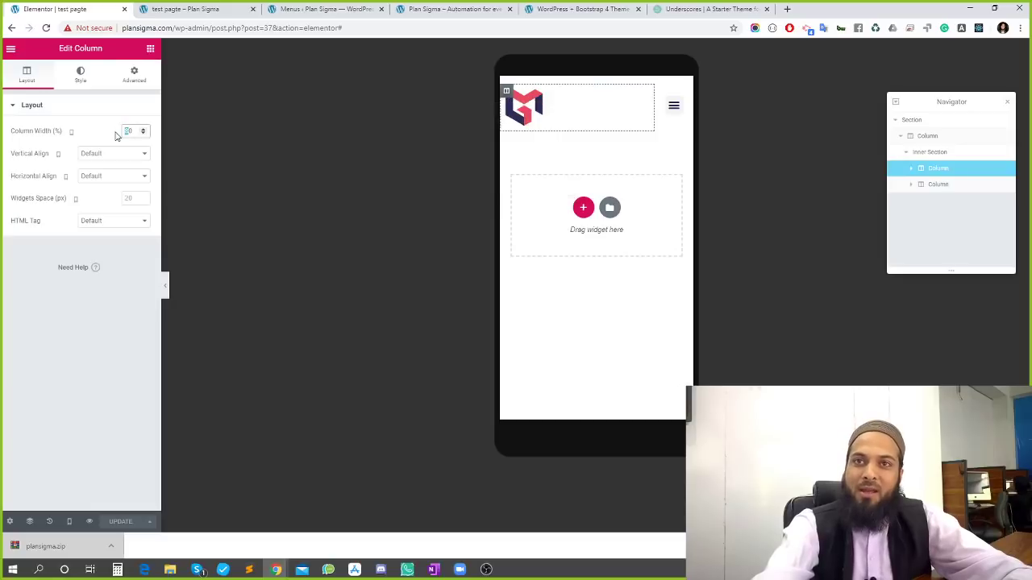
pyautogui.write('20')
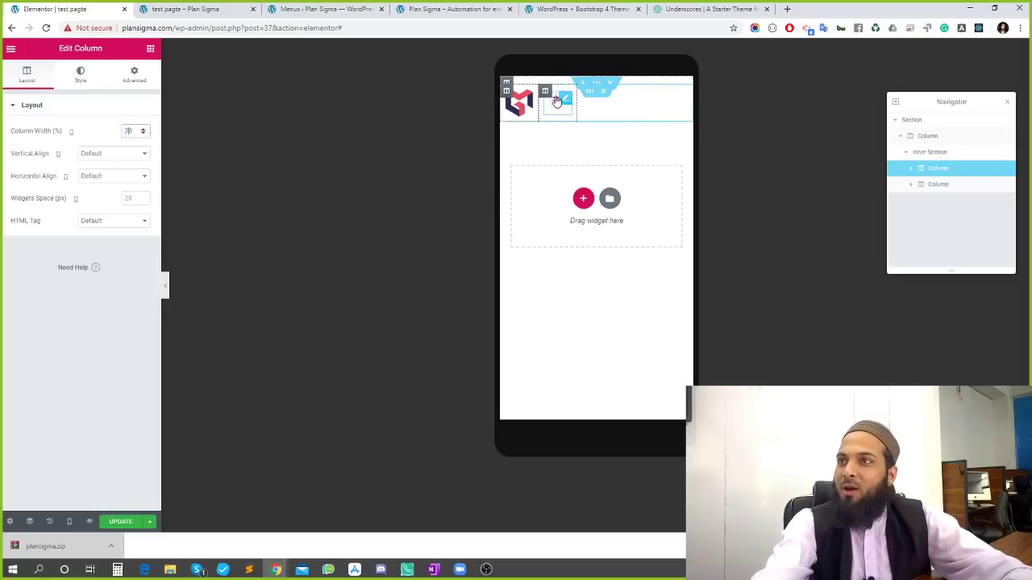
pyautogui.click(546, 93)
pyautogui.moveTo(134, 131); pyautogui.dragTo(88, 135)
pyautogui.write('80')
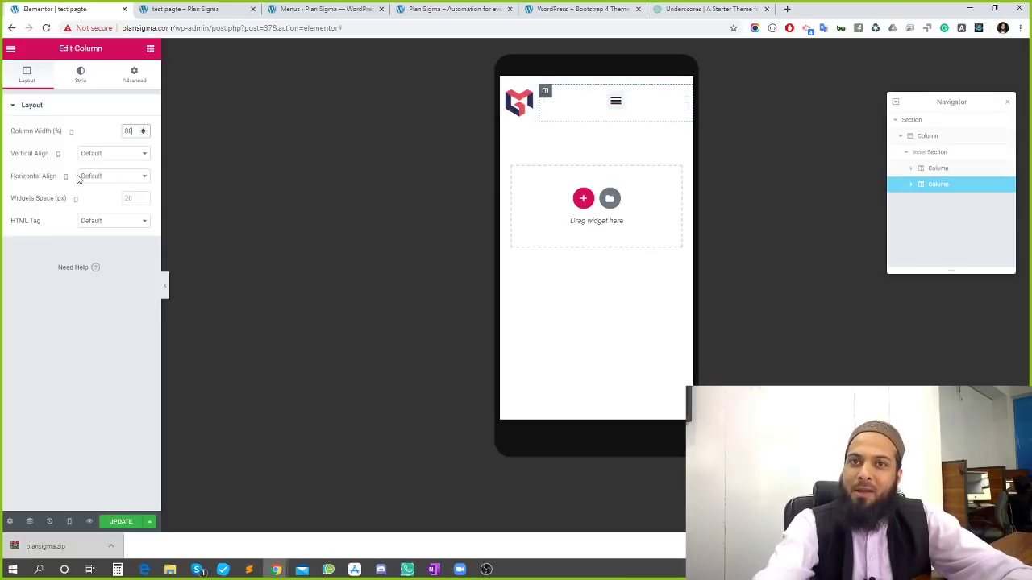
# Align the Nav Menu widget to the right inside the header's menu column
pyautogui.click(545, 94)
pyautogui.click(682, 99)
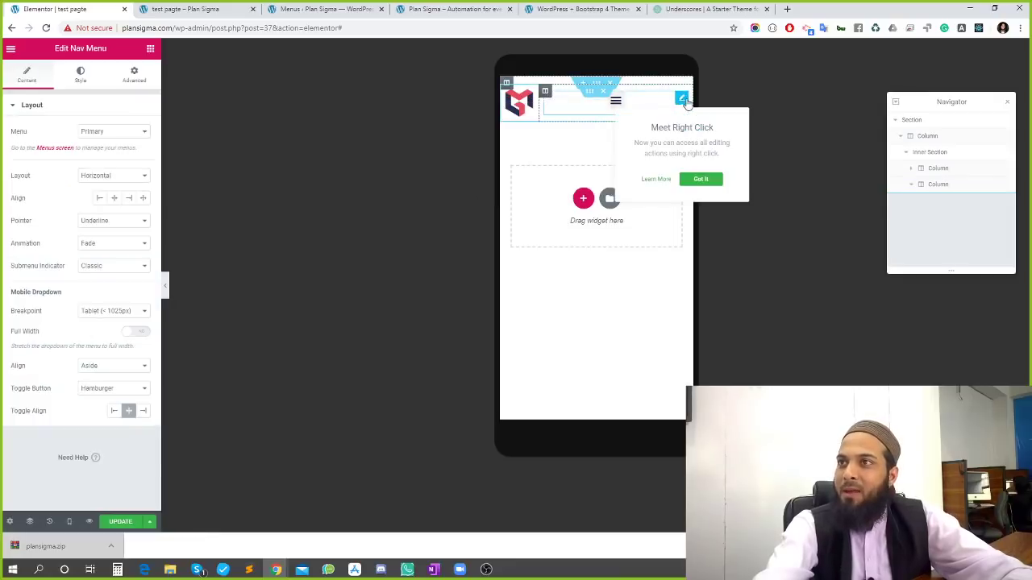
pyautogui.click(130, 201)
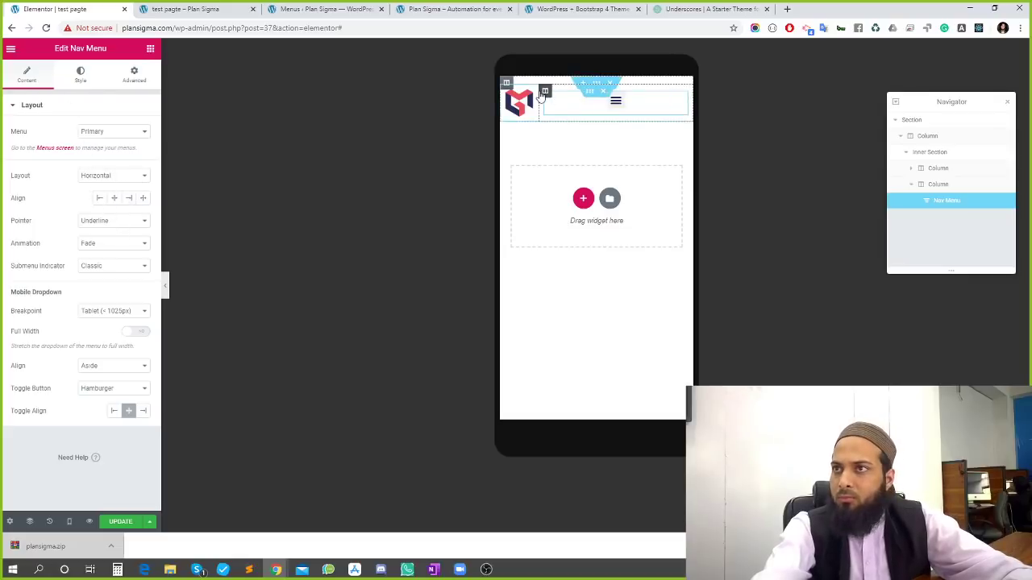
# Set the menu column's Horizontal Align to End, then reselect the Nav Menu widget
pyautogui.click(545, 91)
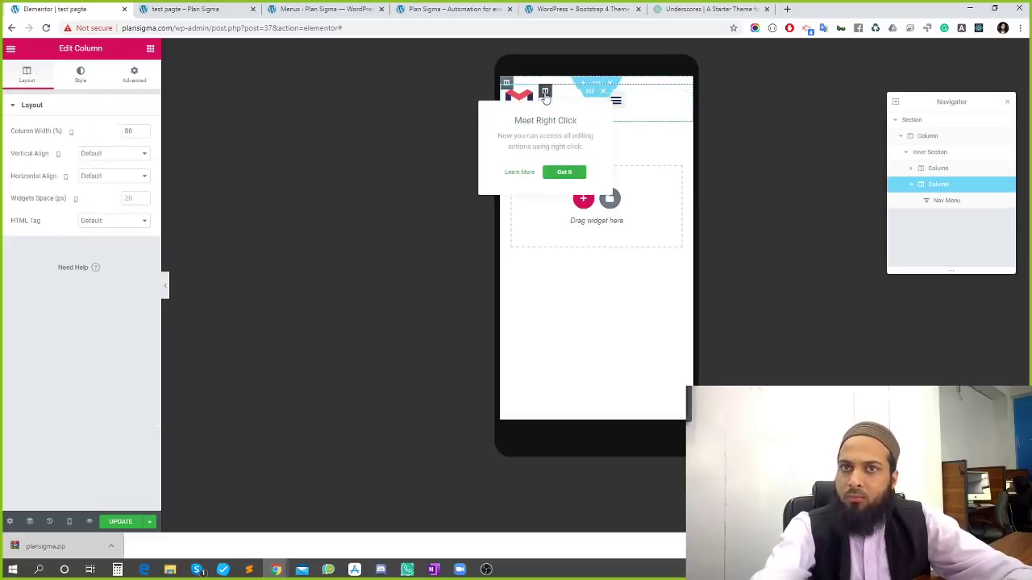
pyautogui.click(115, 158)
pyautogui.click(114, 162)
pyautogui.click(113, 177)
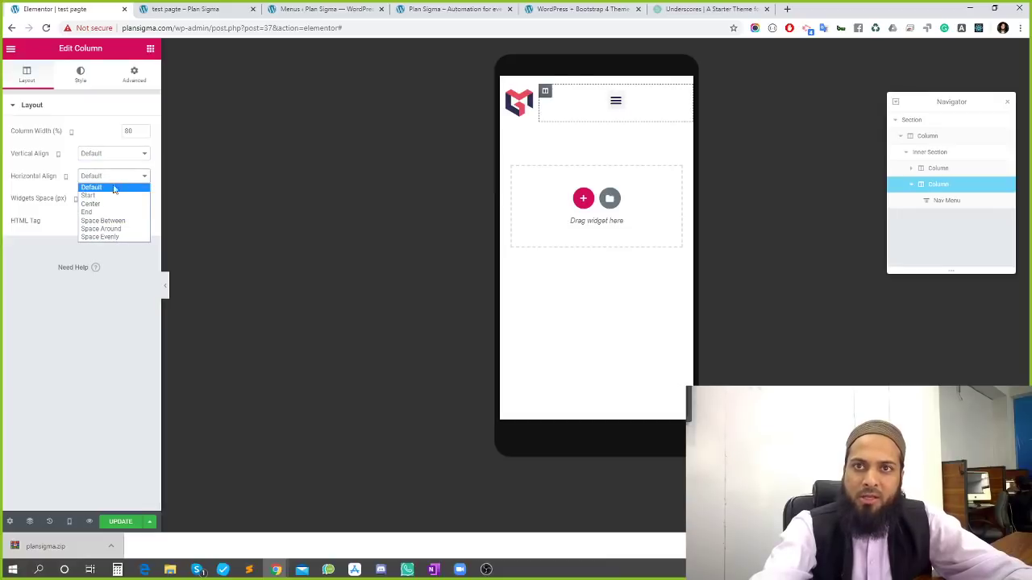
pyautogui.click(105, 213)
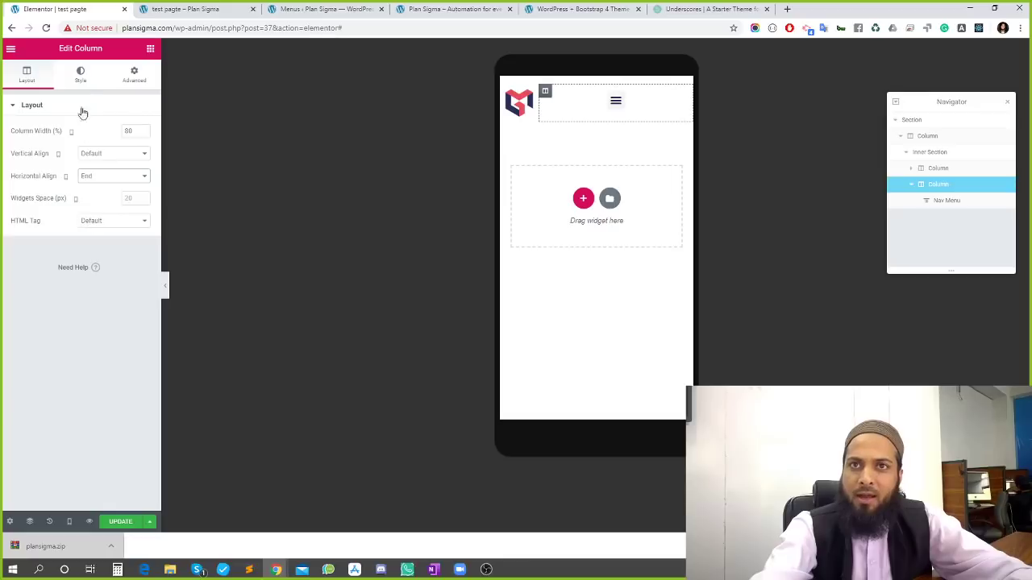
pyautogui.click(80, 75)
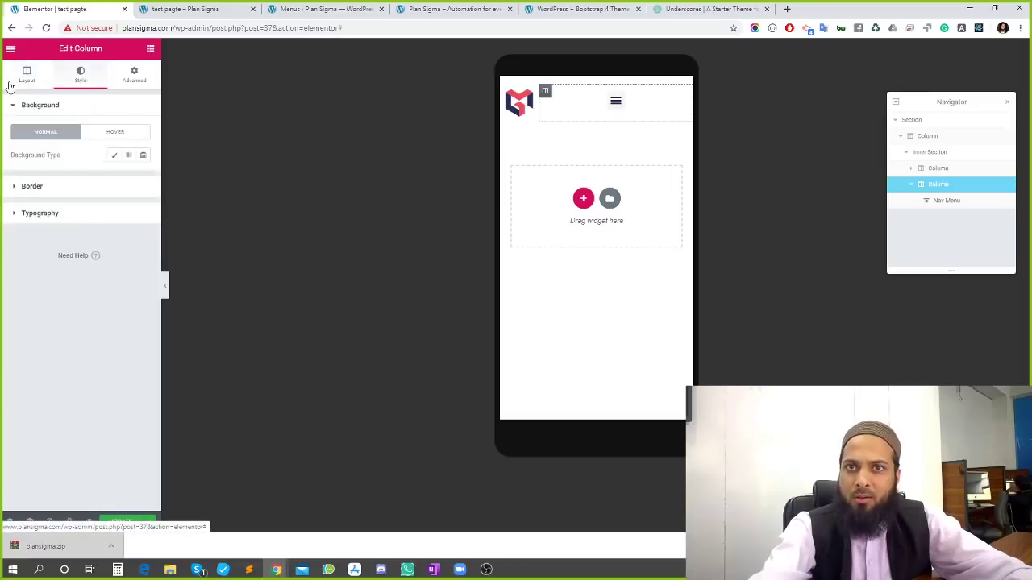
pyautogui.click(33, 77)
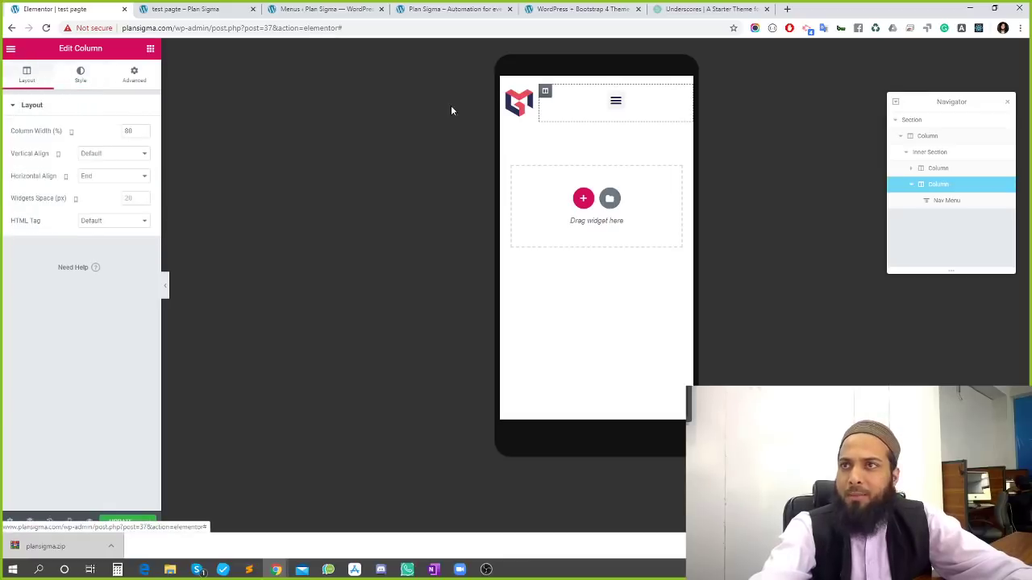
pyautogui.click(546, 93)
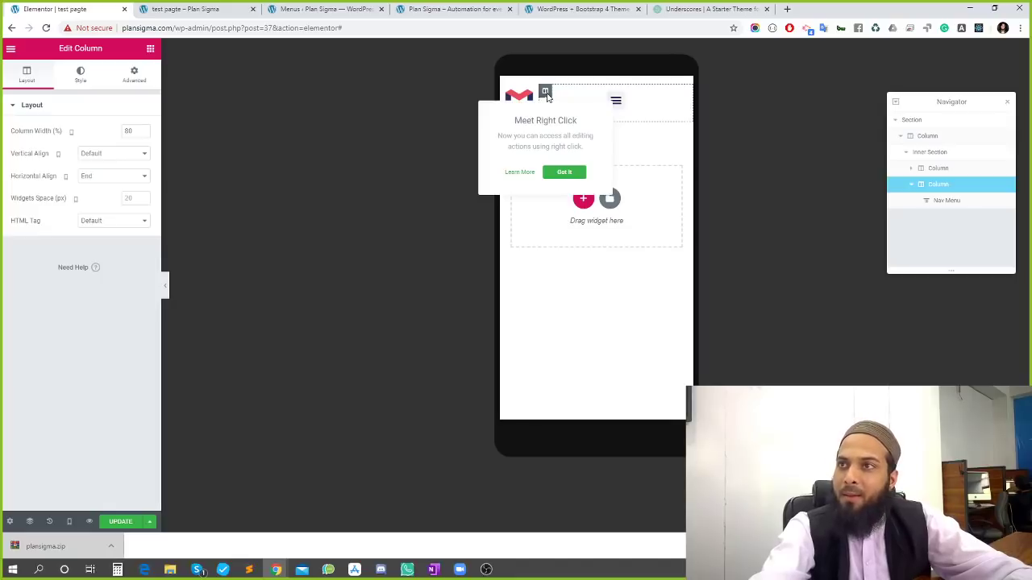
pyautogui.click(668, 107)
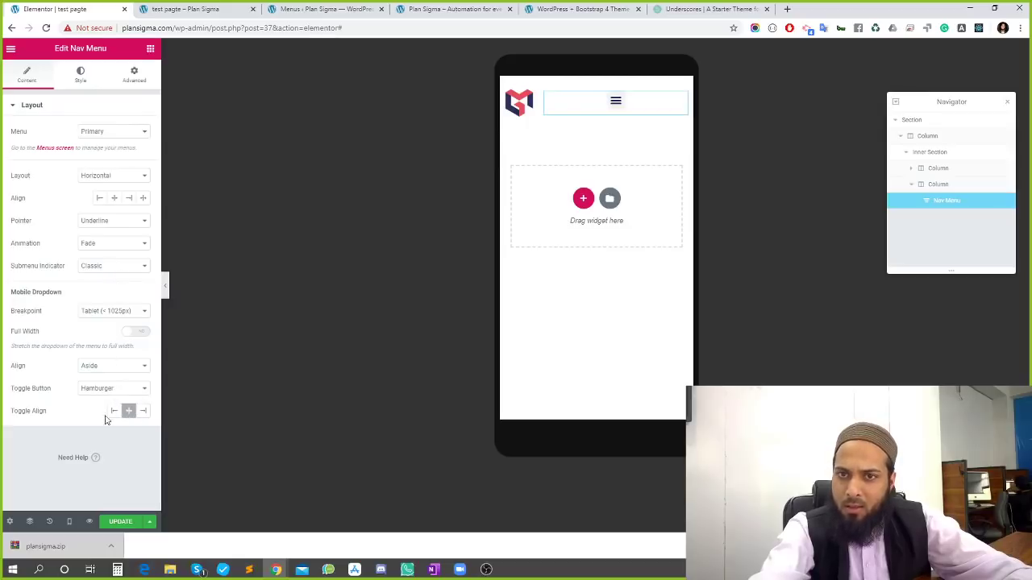
# Set the mobile menu Toggle Align to Right and check the dropdown in the preview
pyautogui.click(143, 412)
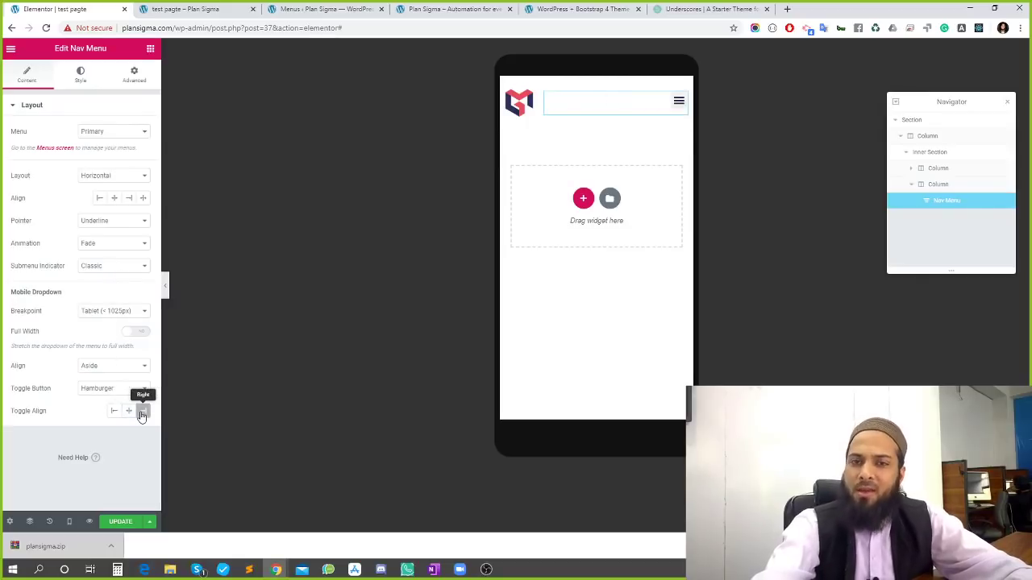
pyautogui.click(679, 105)
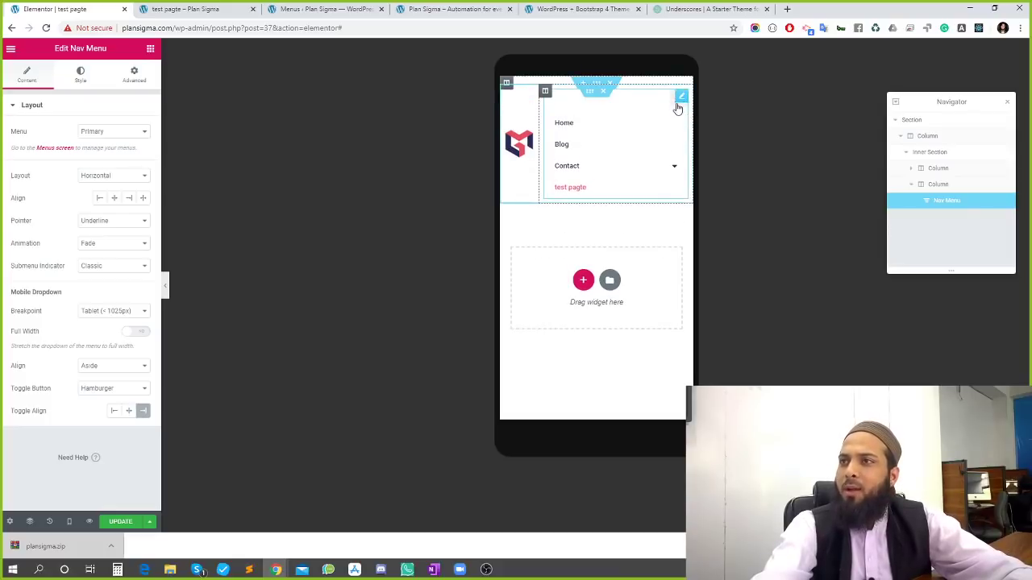
pyautogui.click(681, 96)
pyautogui.click(676, 108)
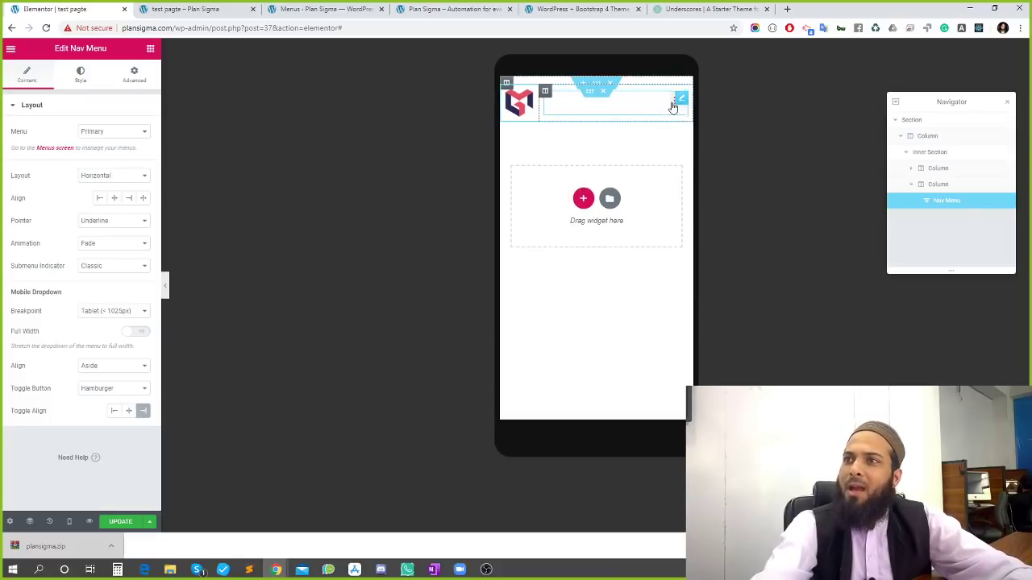
pyautogui.click(673, 107)
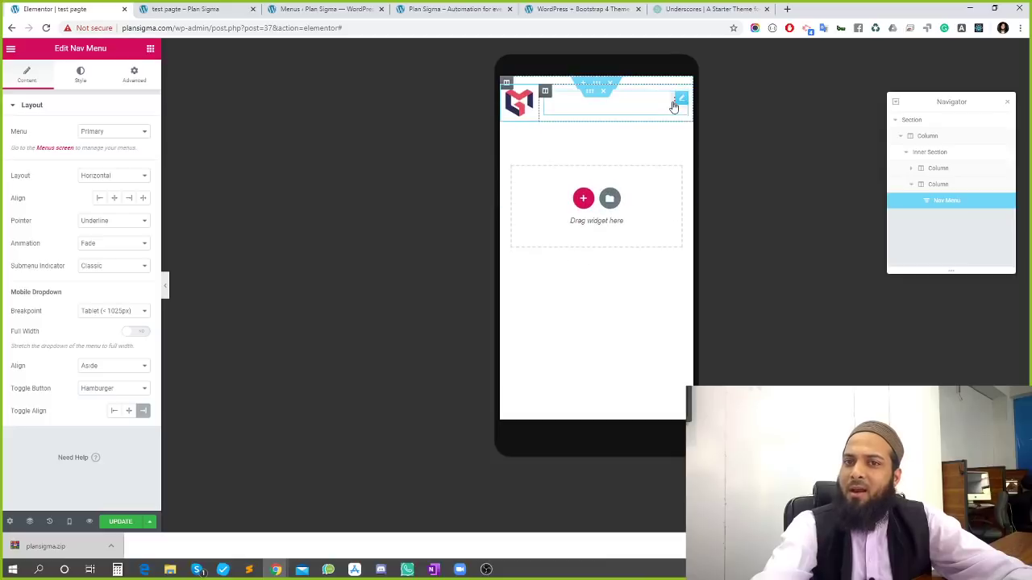
# Keep the horizontal menu layout, turn on Full Width for the mobile dropdown, and save
pyautogui.click(115, 176)
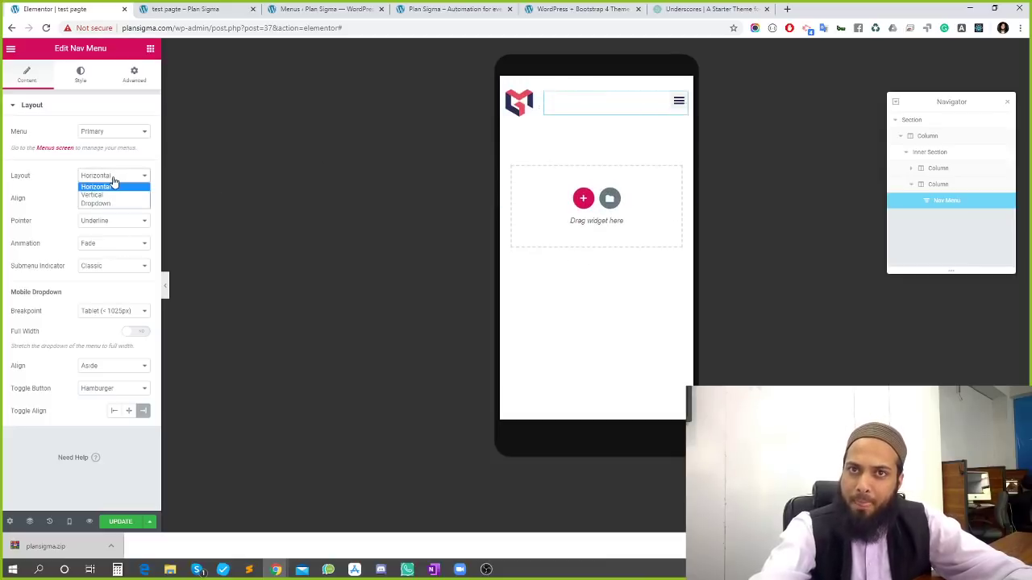
pyautogui.click(114, 186)
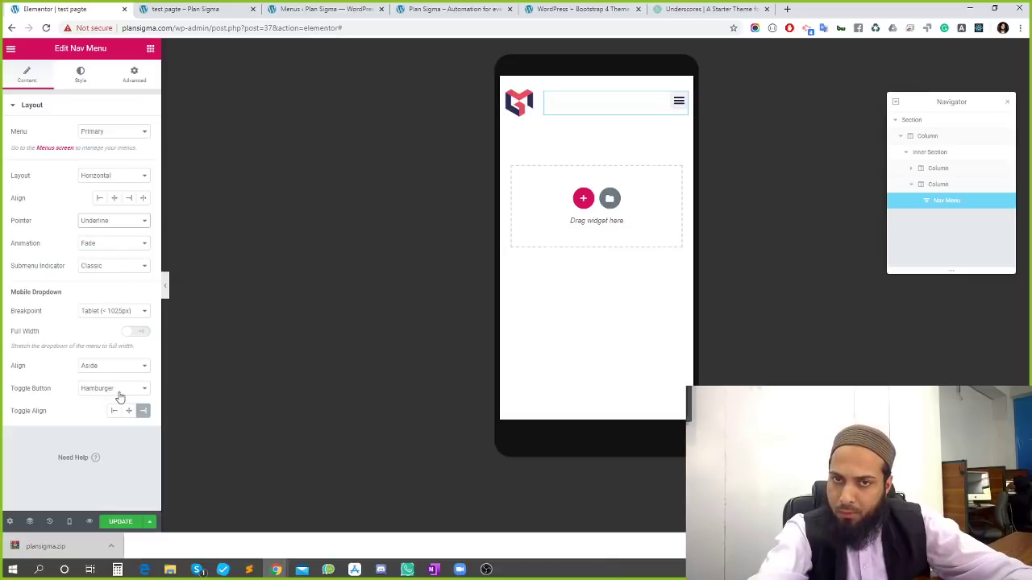
pyautogui.click(139, 337)
pyautogui.click(121, 524)
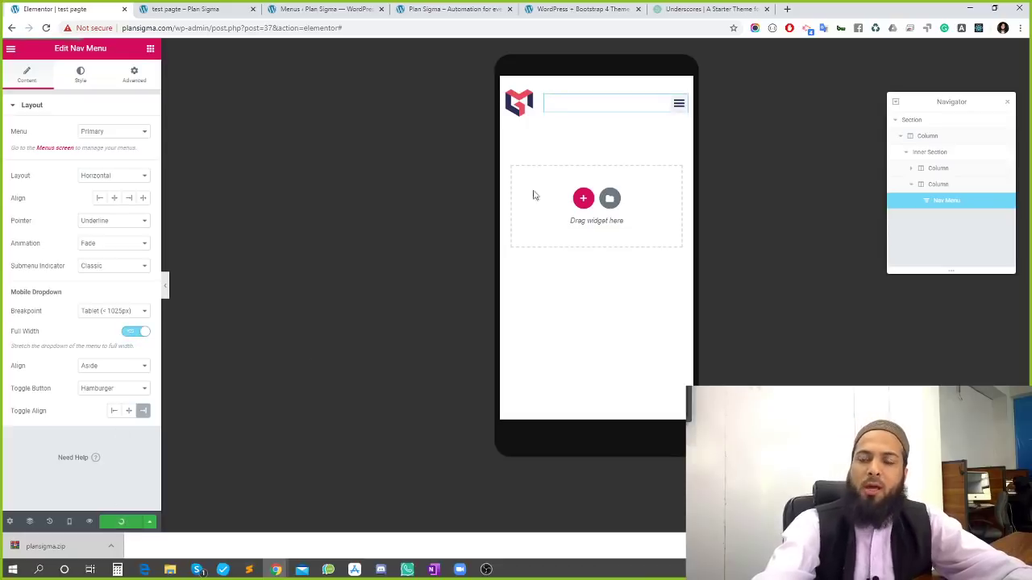
# Check the full-width mobile dropdown in the preview, then switch to the live test page
pyautogui.click(679, 104)
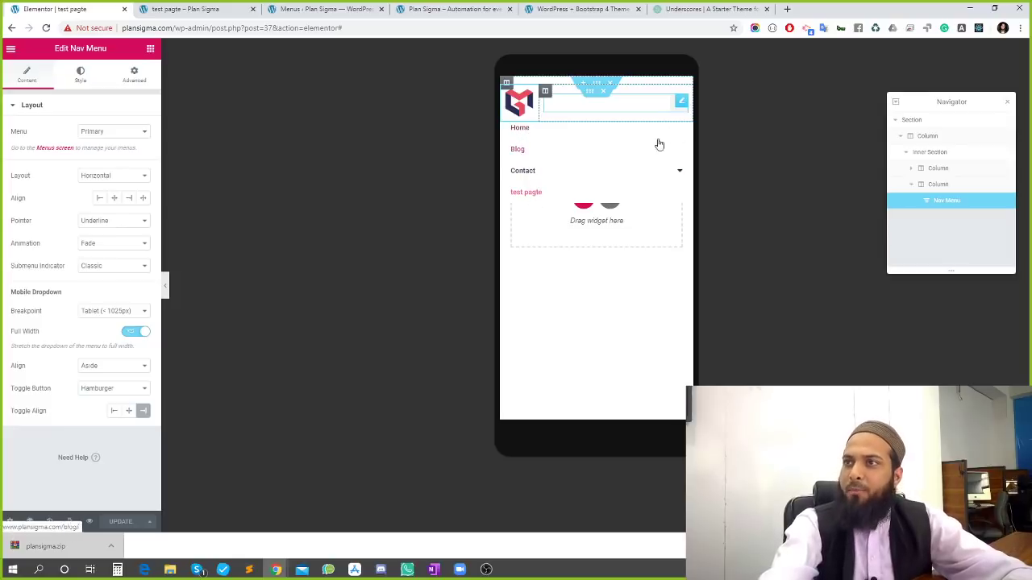
pyautogui.click(670, 114)
pyautogui.click(673, 115)
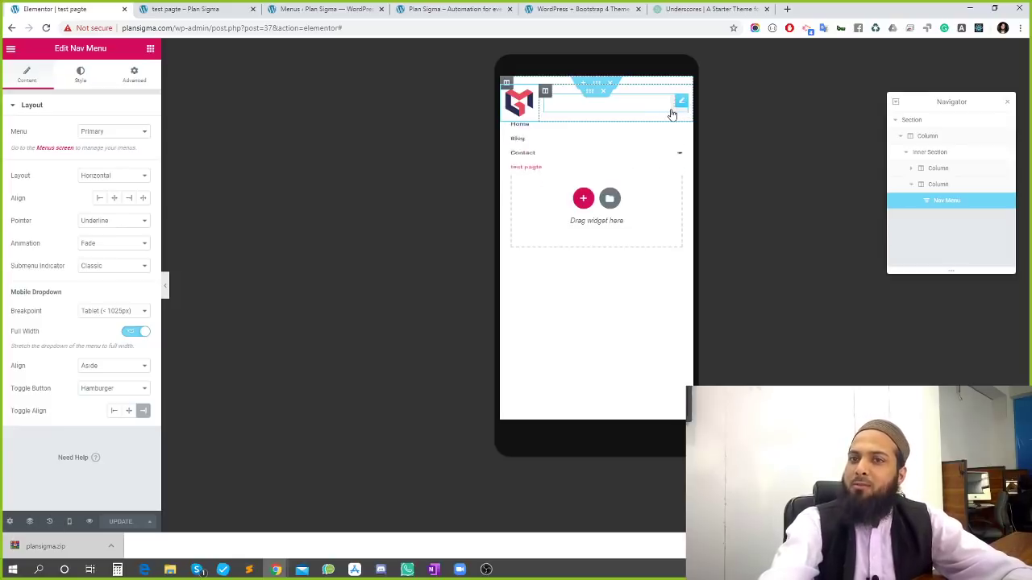
pyautogui.click(672, 115)
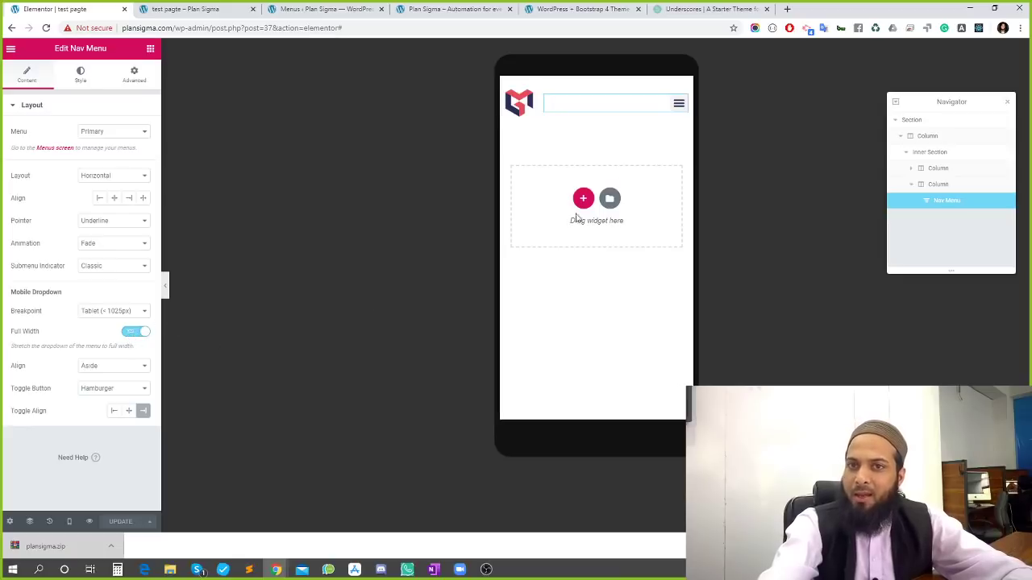
pyautogui.click(676, 111)
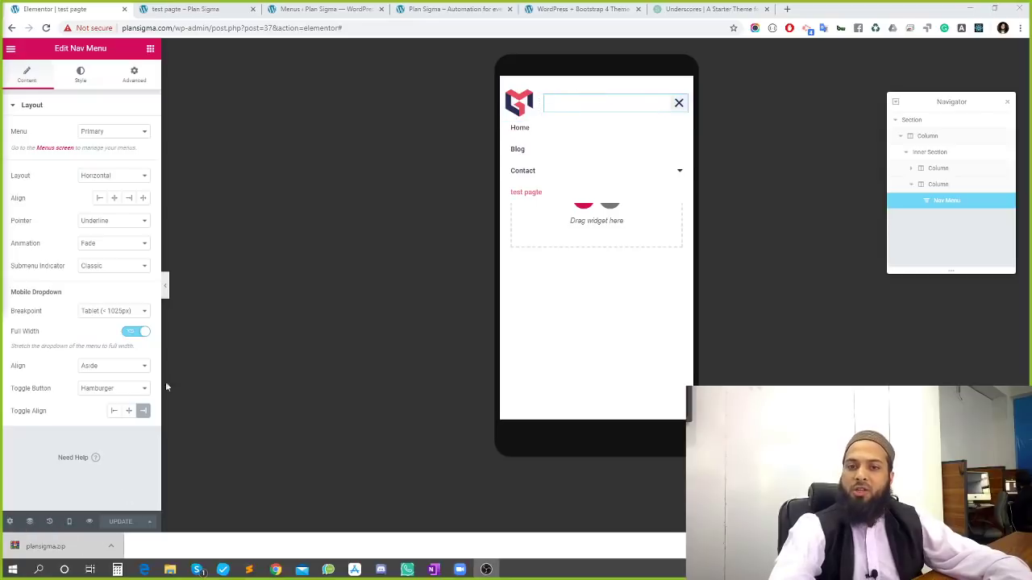
pyautogui.click(190, 8)
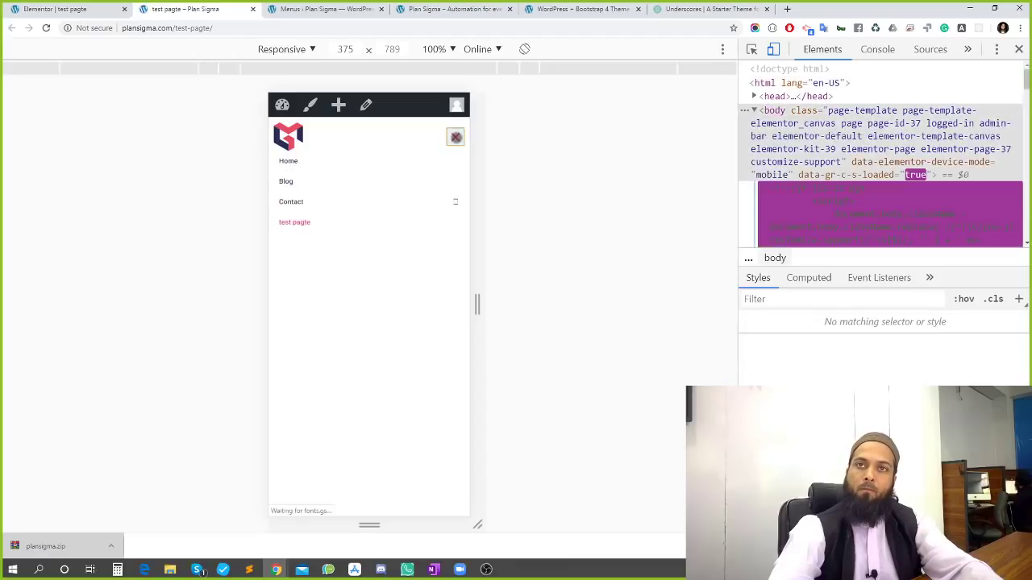
# On the live page, test the mobile menu and its Contact and About submenus
pyautogui.click(455, 137)
pyautogui.click(455, 138)
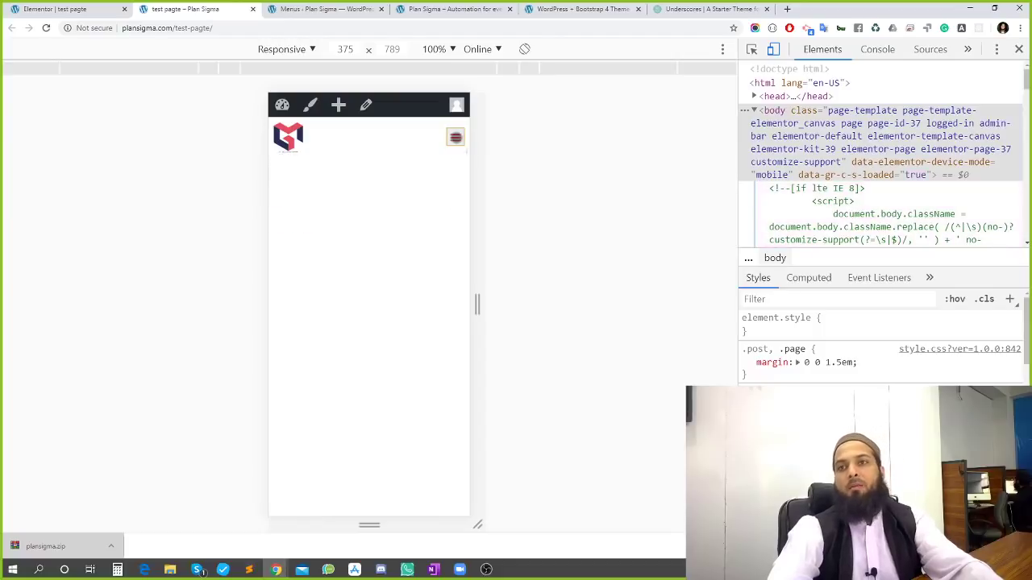
pyautogui.click(455, 138)
pyautogui.click(455, 204)
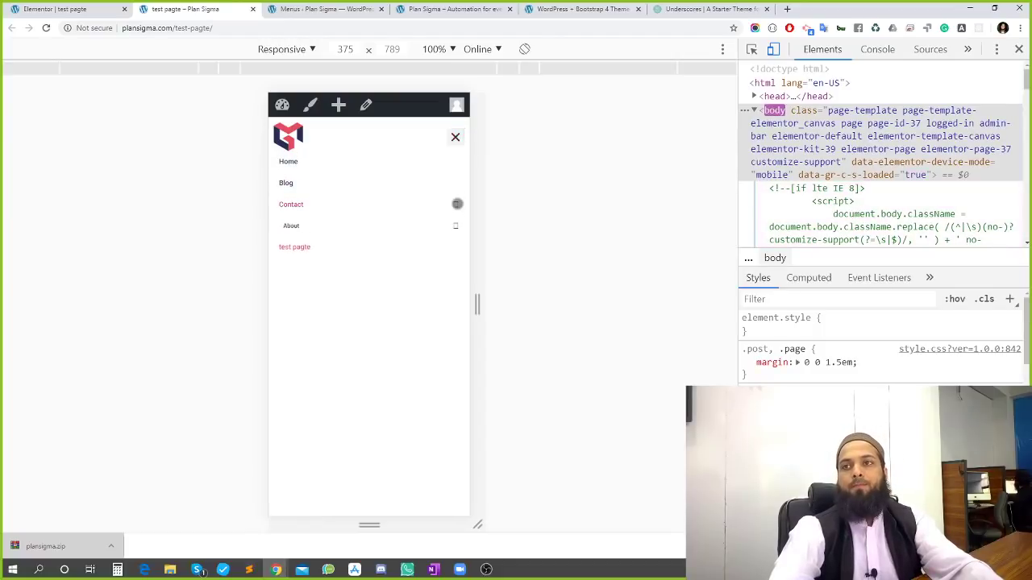
pyautogui.click(454, 225)
pyautogui.click(454, 225)
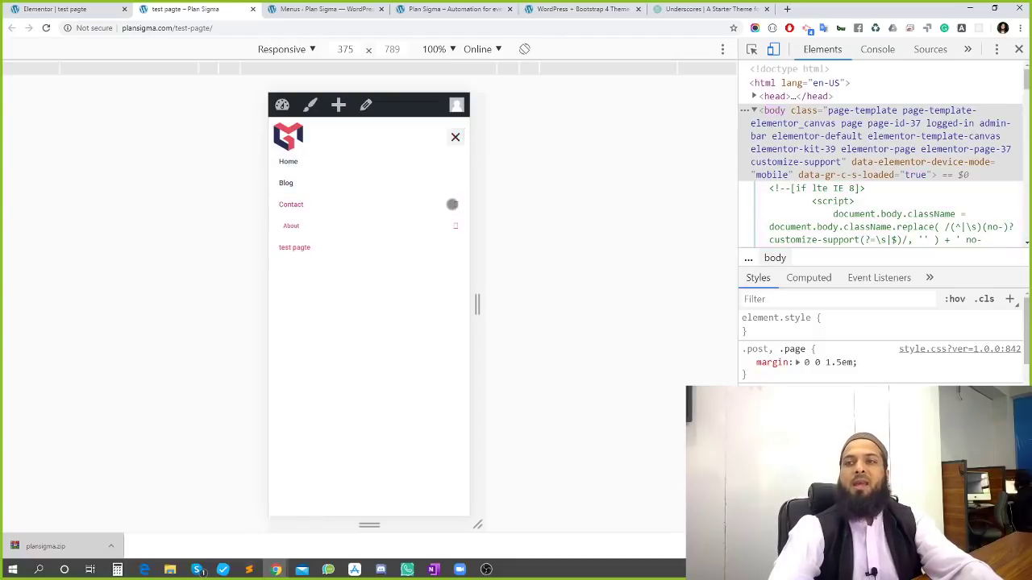
pyautogui.click(456, 204)
pyautogui.click(456, 137)
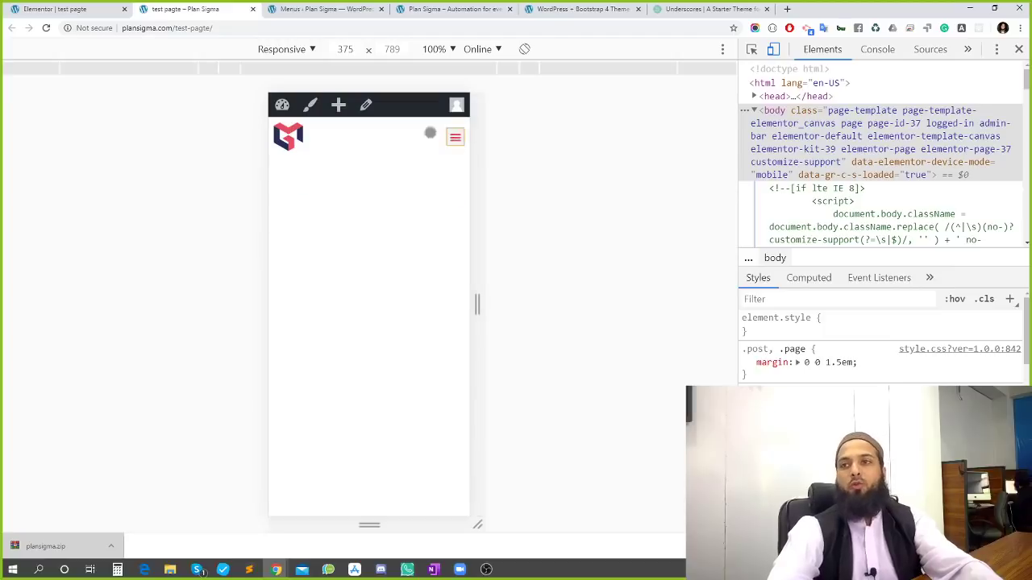
pyautogui.click(55, 9)
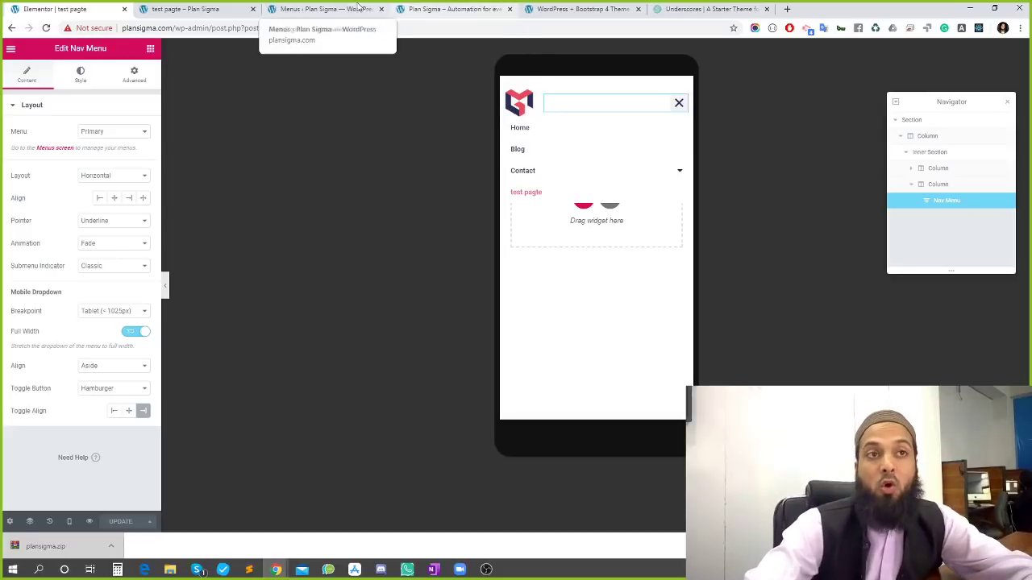
# Recheck the live mobile menu once more and return to the Elementor editor
pyautogui.click(217, 8)
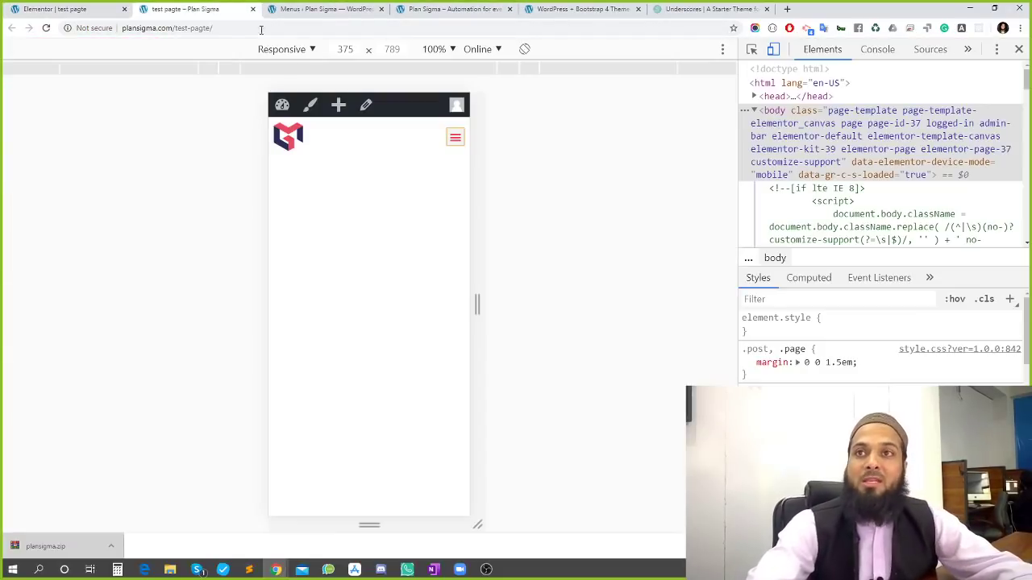
pyautogui.click(456, 137)
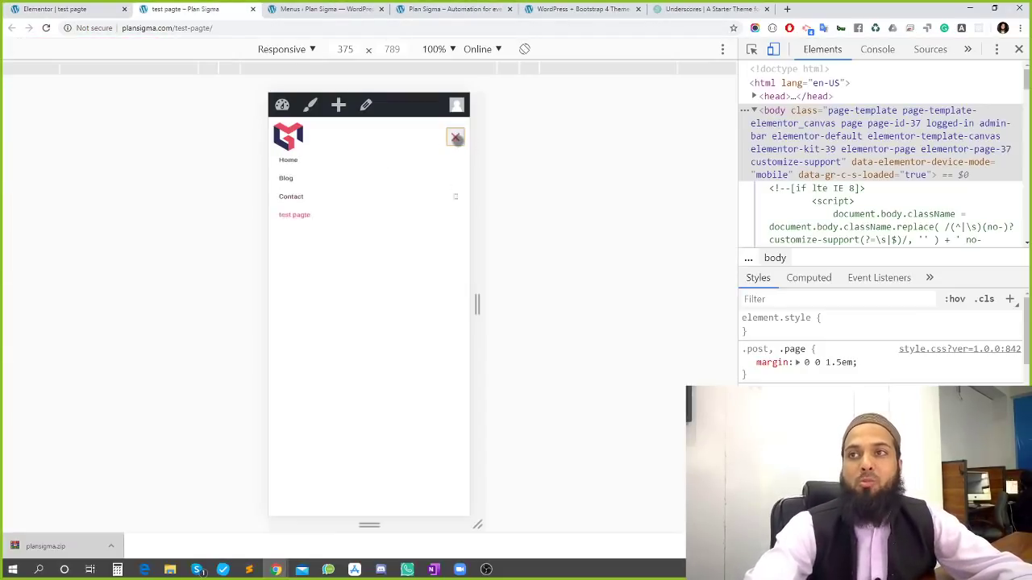
pyautogui.click(454, 137)
pyautogui.click(53, 9)
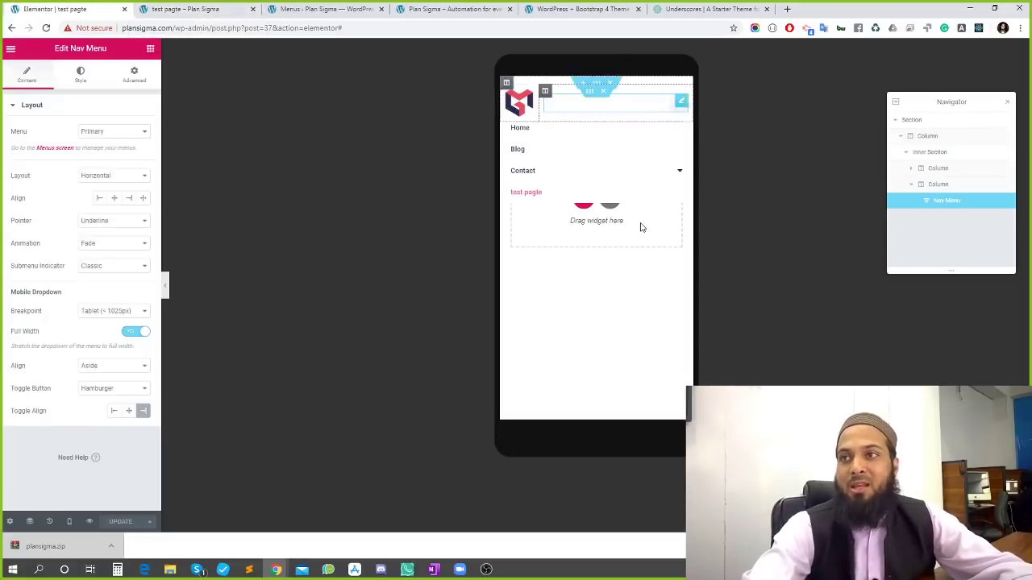
pyautogui.click(186, 8)
pyautogui.click(30, 6)
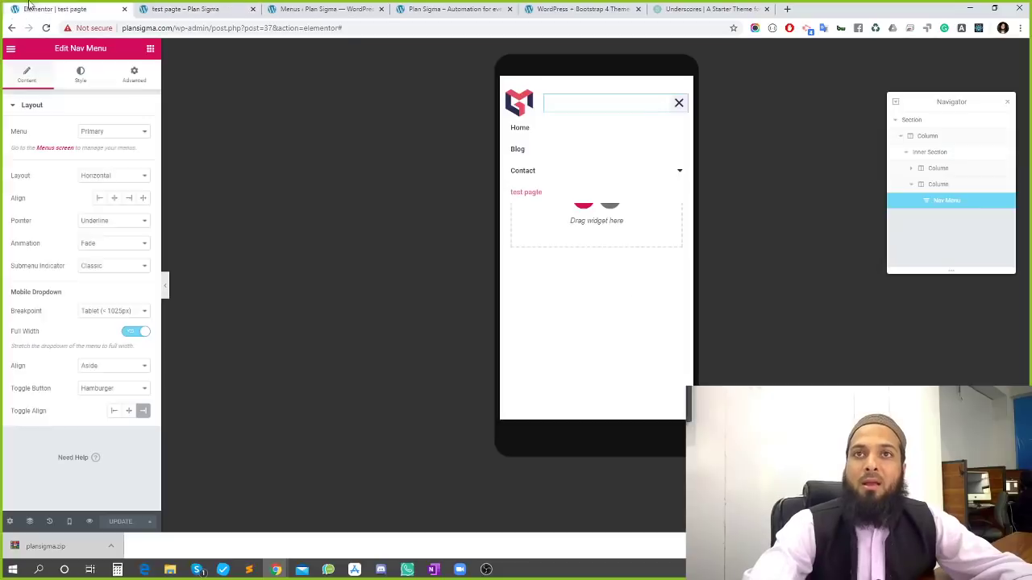
# Close the navigator and switch the editor preview to desktop size
pyautogui.click(29, 521)
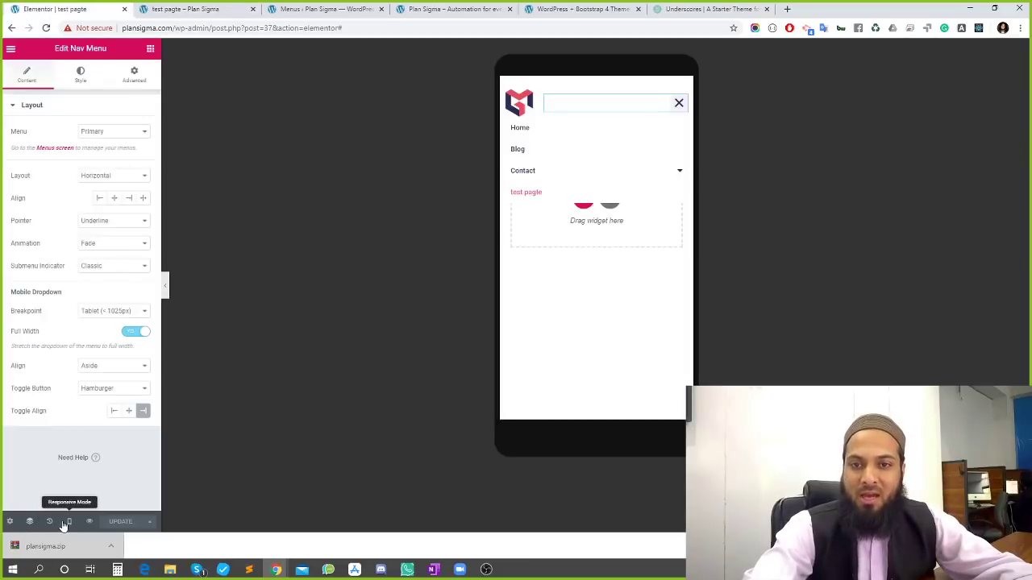
pyautogui.click(67, 521)
pyautogui.click(64, 458)
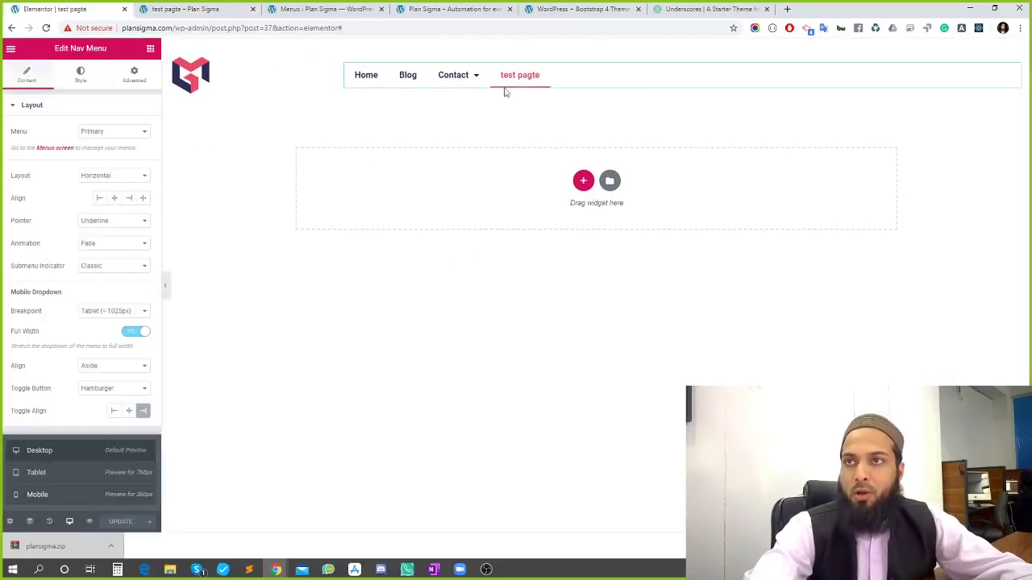
# Add a single-column section below the header and place a Slides widget, found via 'sli', in it
pyautogui.click(582, 181)
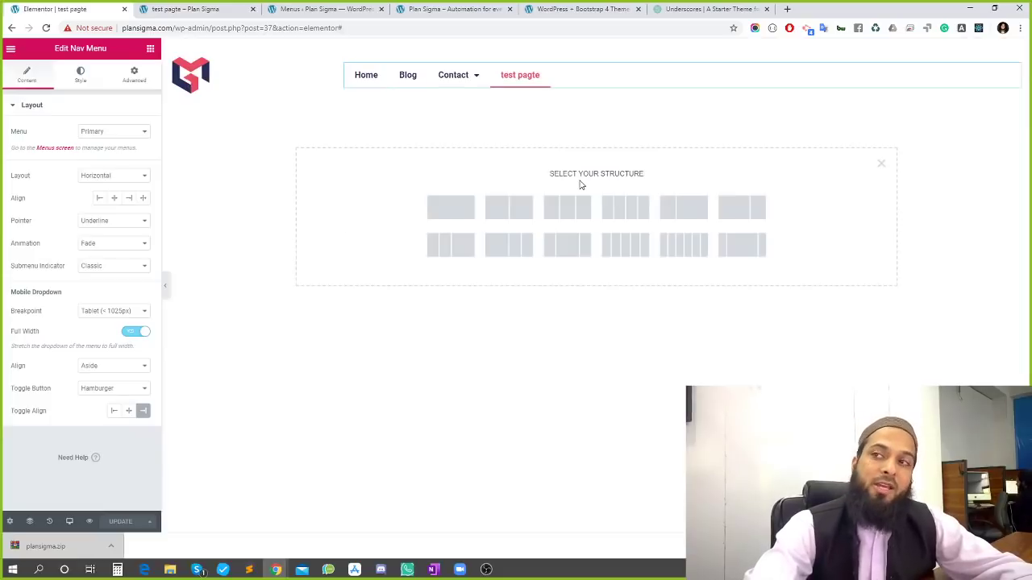
pyautogui.click(458, 217)
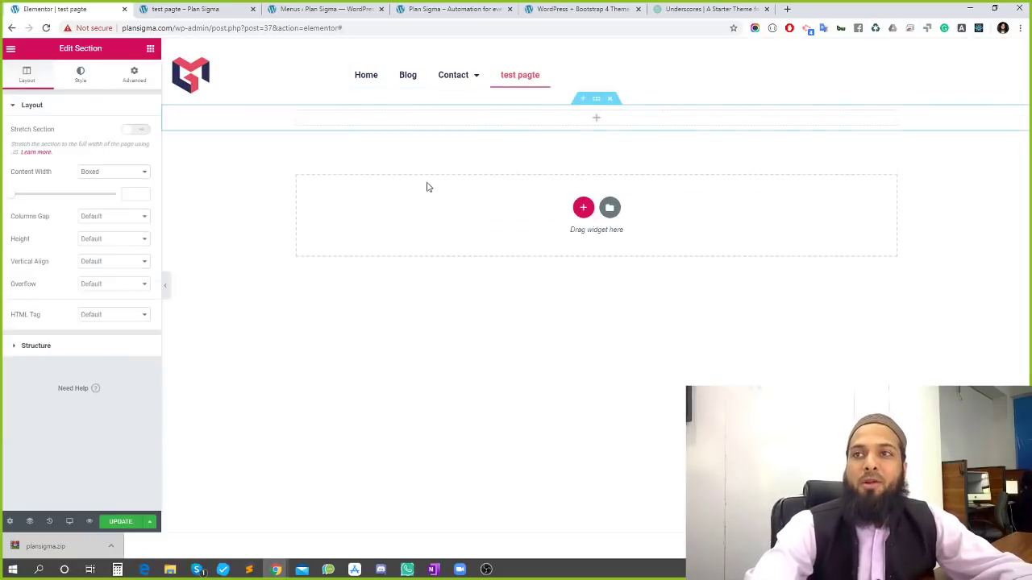
pyautogui.click(598, 123)
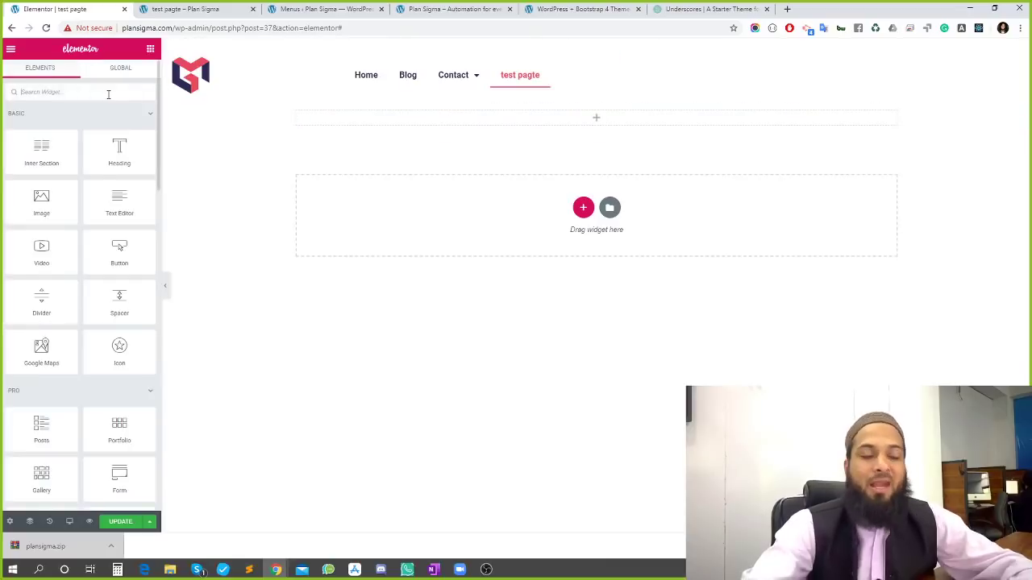
pyautogui.write('sli')
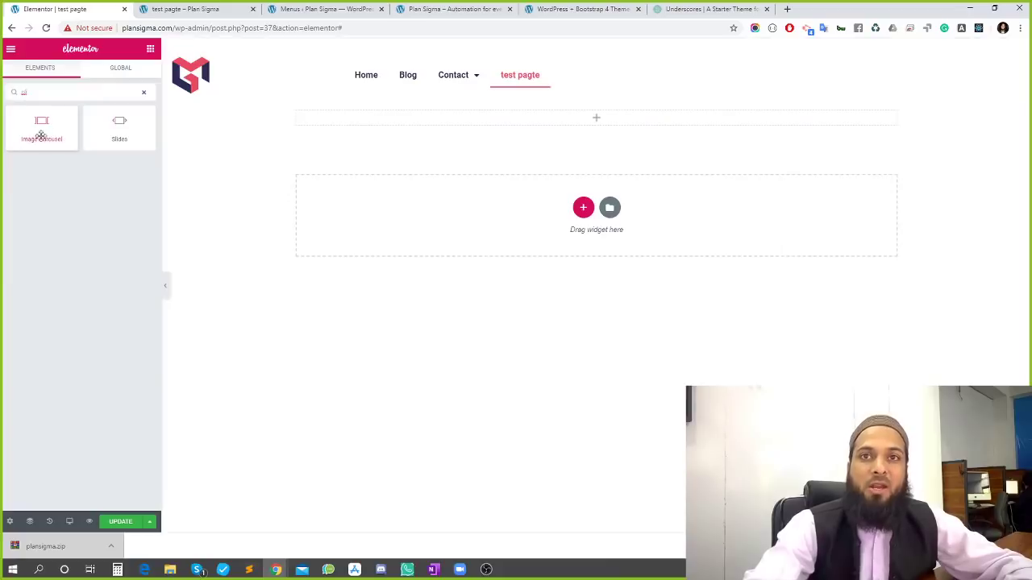
pyautogui.moveTo(118, 127); pyautogui.dragTo(607, 108)
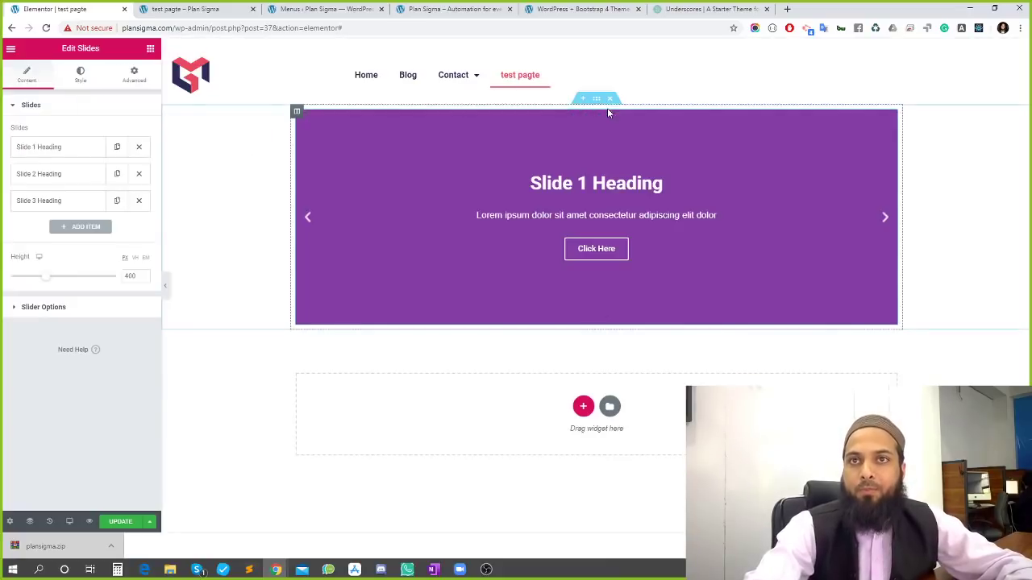
# Preview the default slides and raise the carousel height from 400 to 446 px
pyautogui.click(886, 219)
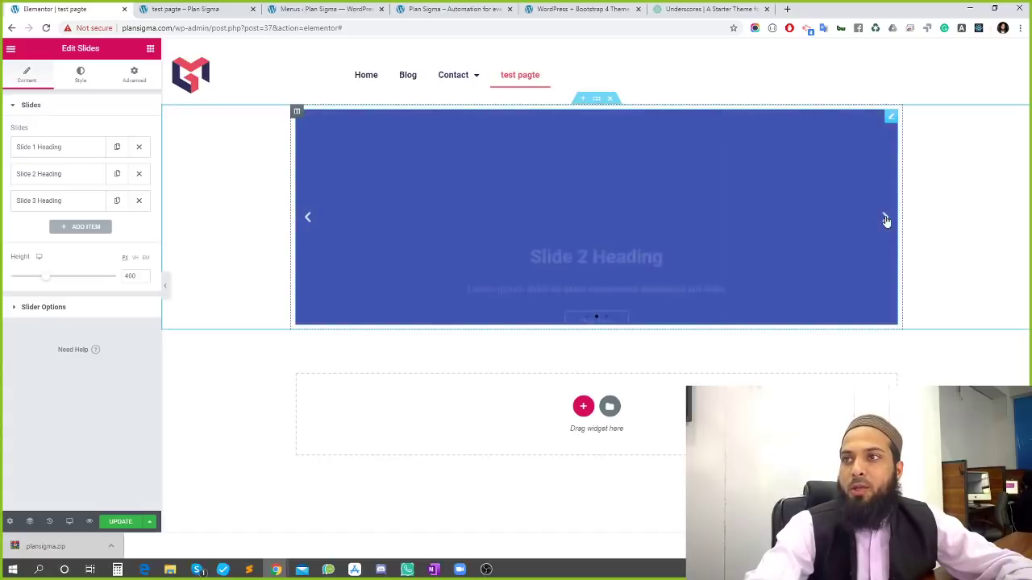
pyautogui.click(885, 219)
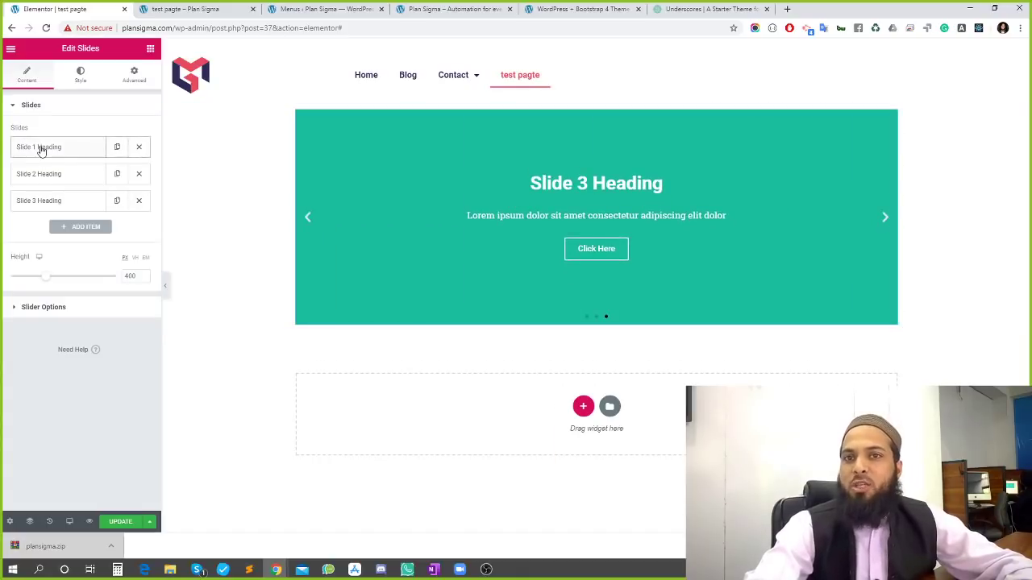
pyautogui.moveTo(46, 276); pyautogui.dragTo(54, 281)
pyautogui.click(34, 308)
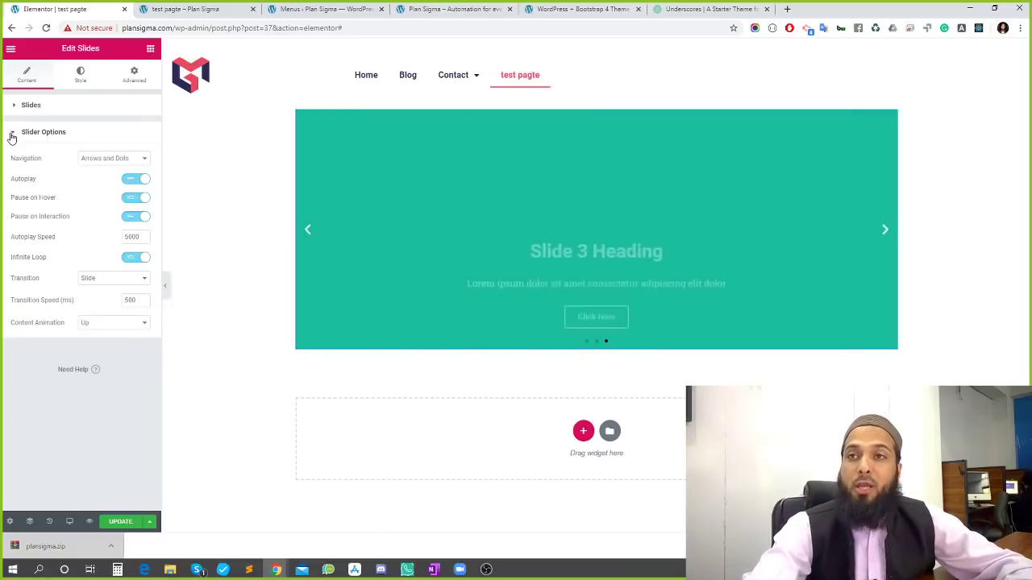
pyautogui.click(12, 136)
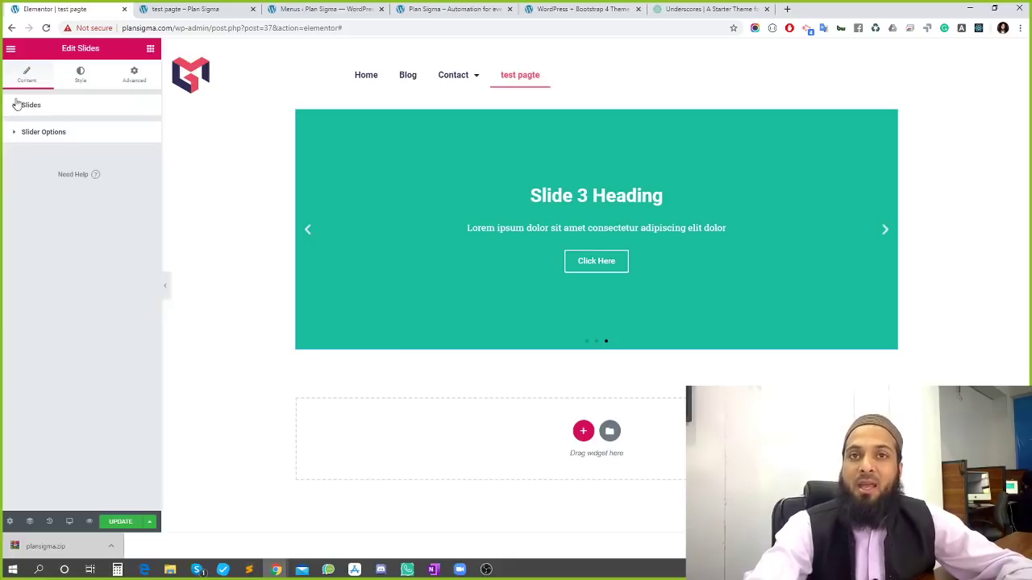
# Duplicate Slide 3 in the carousel's slide list to make a fourth slide
pyautogui.click(14, 110)
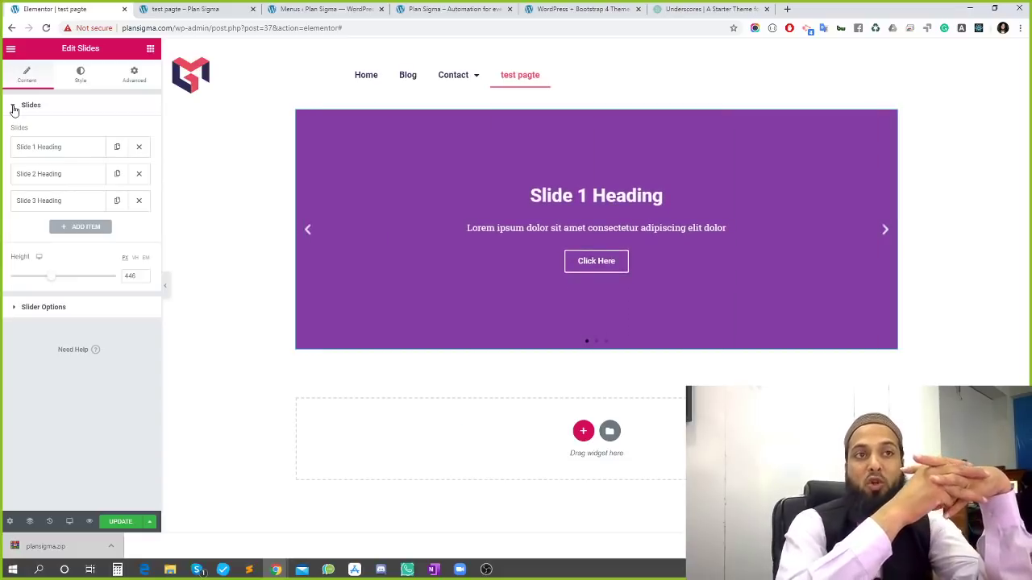
pyautogui.click(149, 50)
pyautogui.scroll(-5, 77, 200)
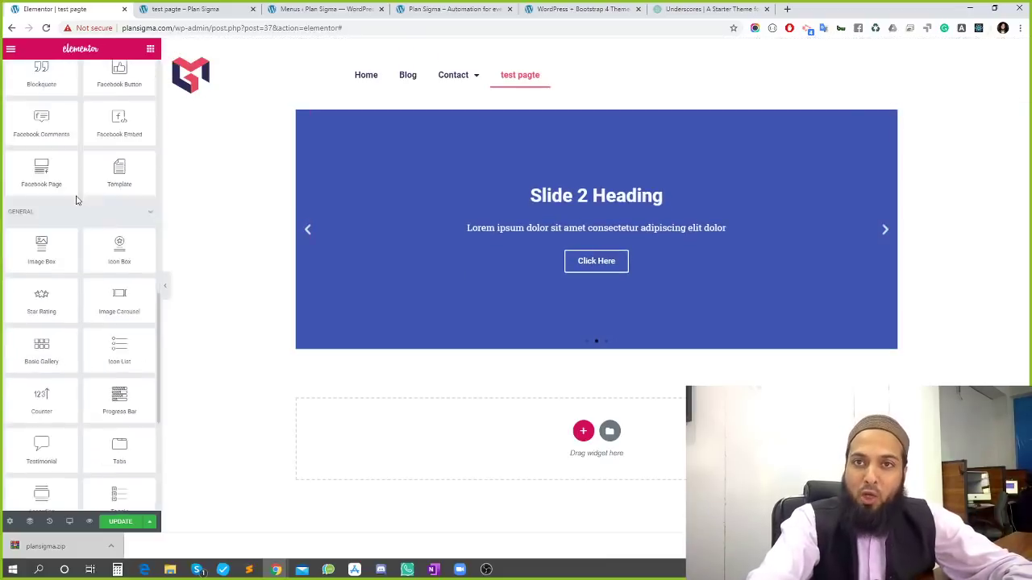
pyautogui.scroll(-5, 76, 200)
pyautogui.scroll(10, 126, 104)
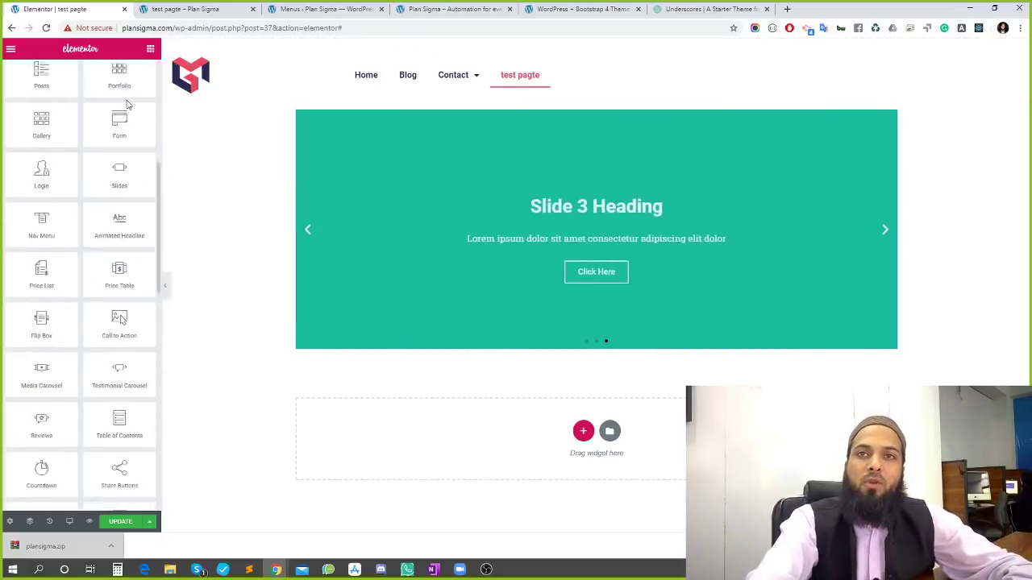
pyautogui.scroll(5, 126, 104)
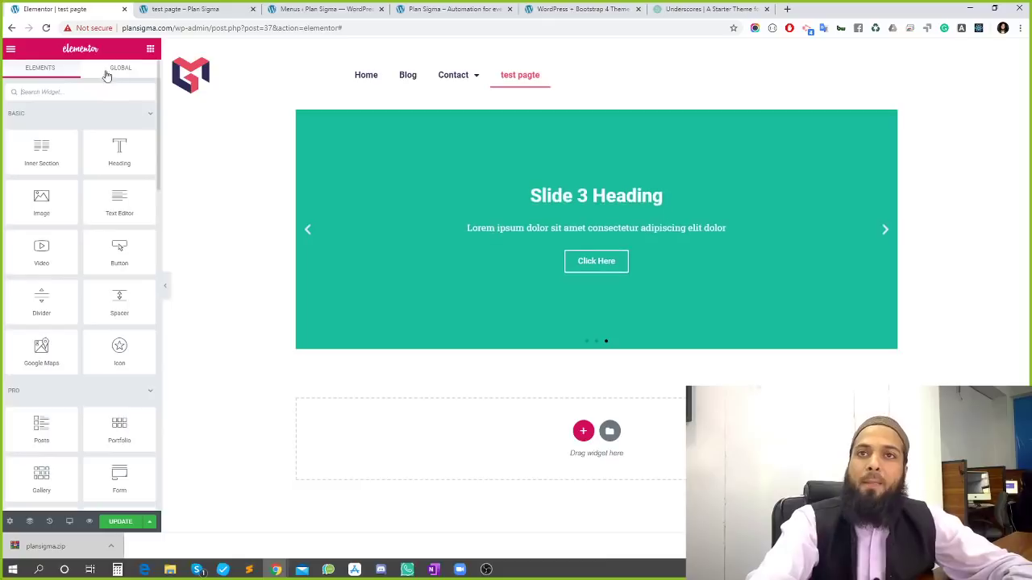
pyautogui.click(879, 124)
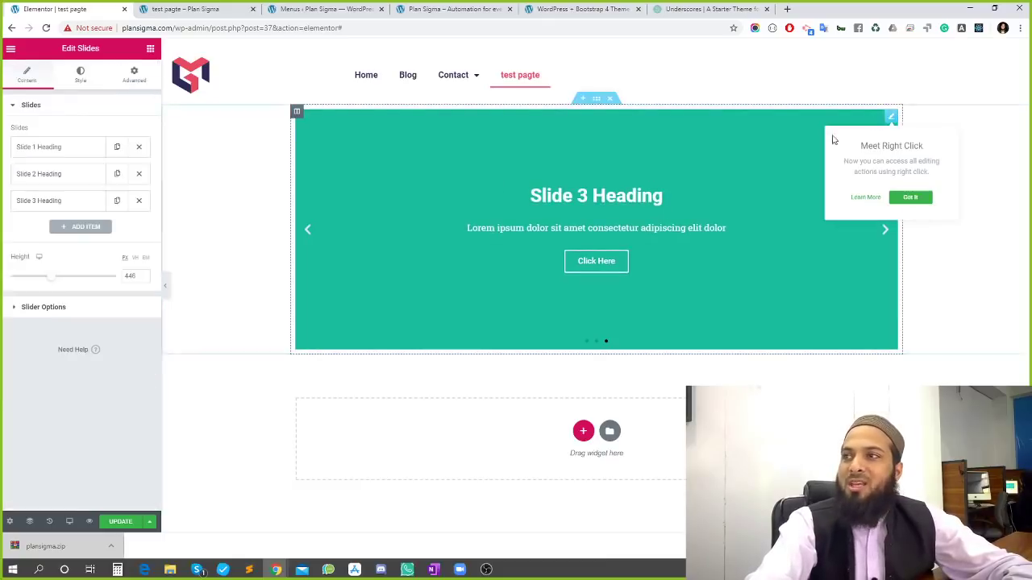
pyautogui.click(117, 202)
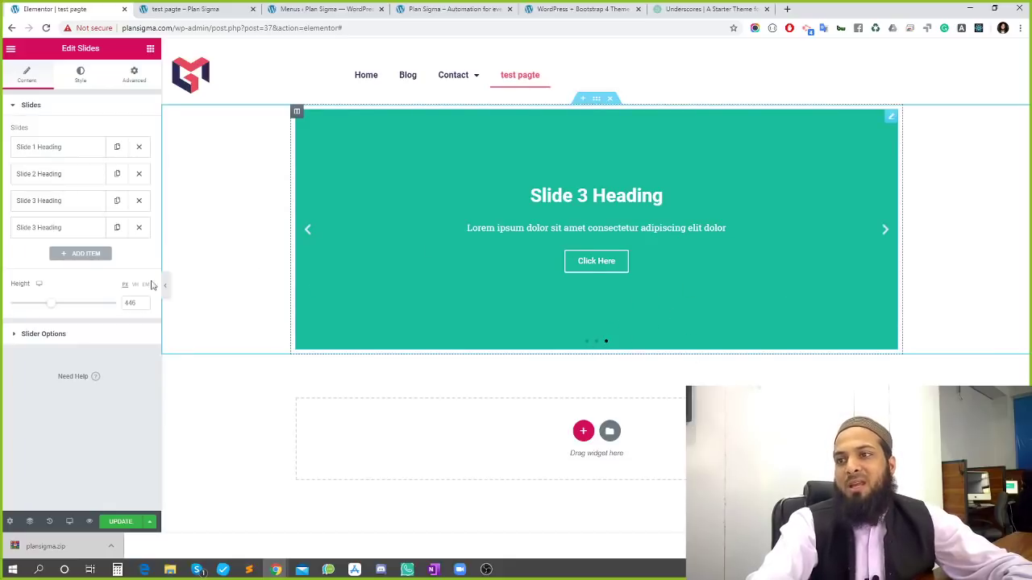
pyautogui.click(51, 147)
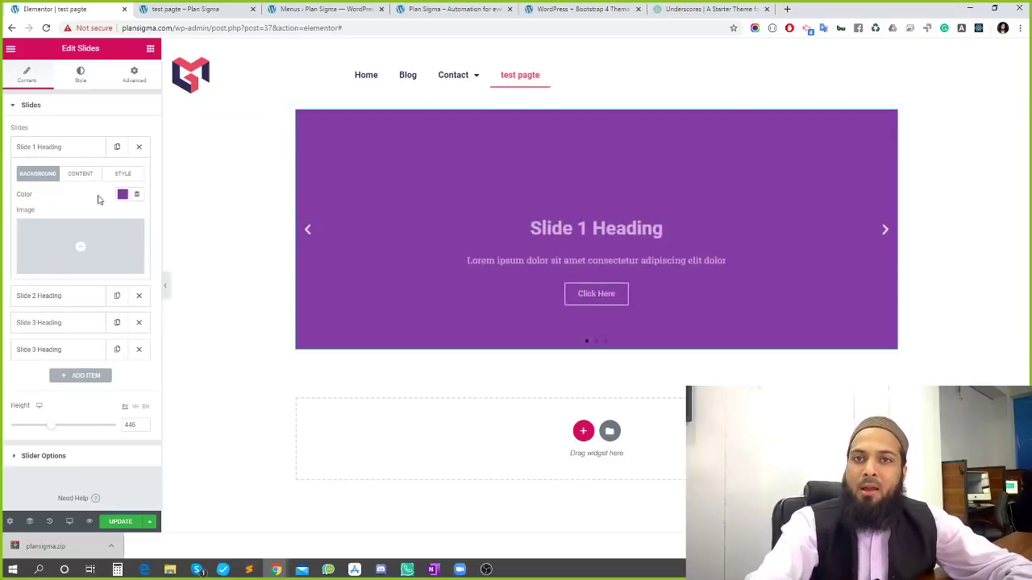
# Set Slide 1's background colour to the red preset
pyautogui.click(122, 197)
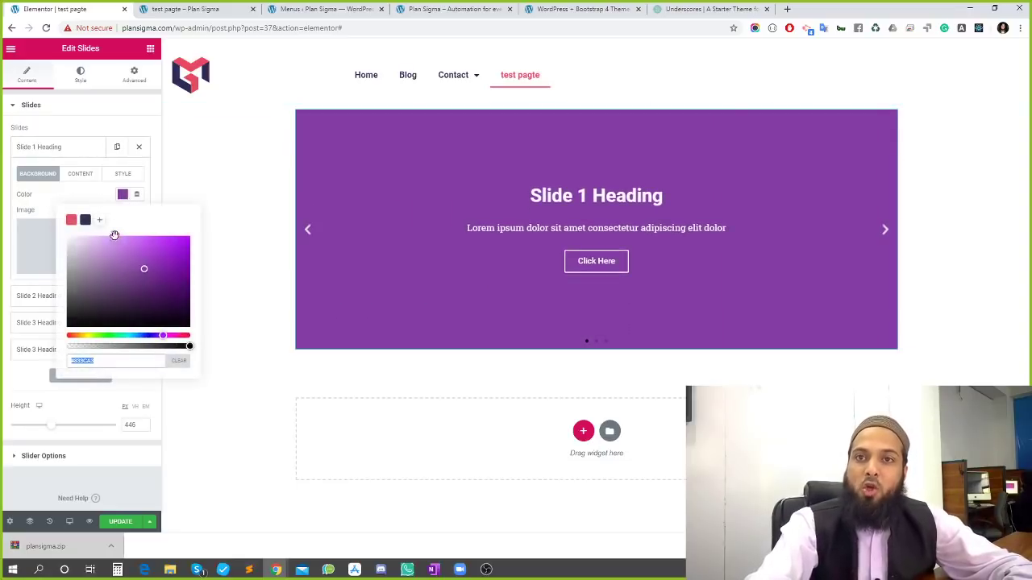
pyautogui.click(70, 221)
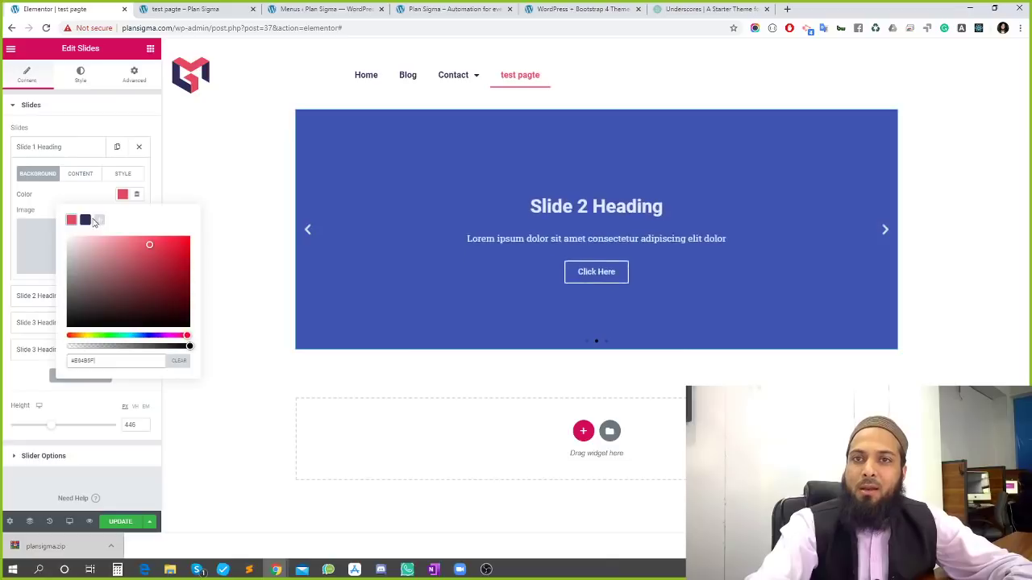
pyautogui.click(79, 174)
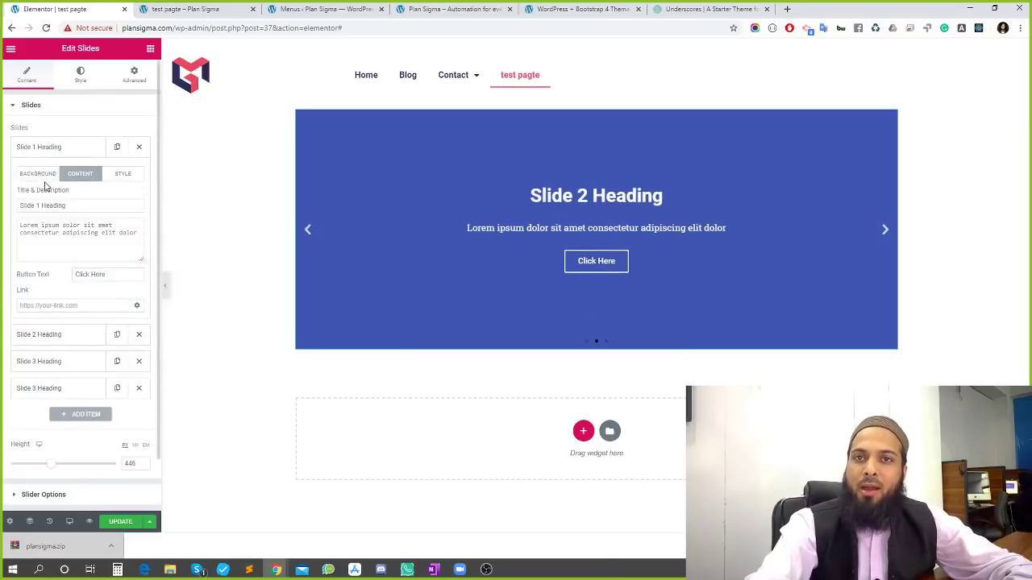
pyautogui.click(42, 175)
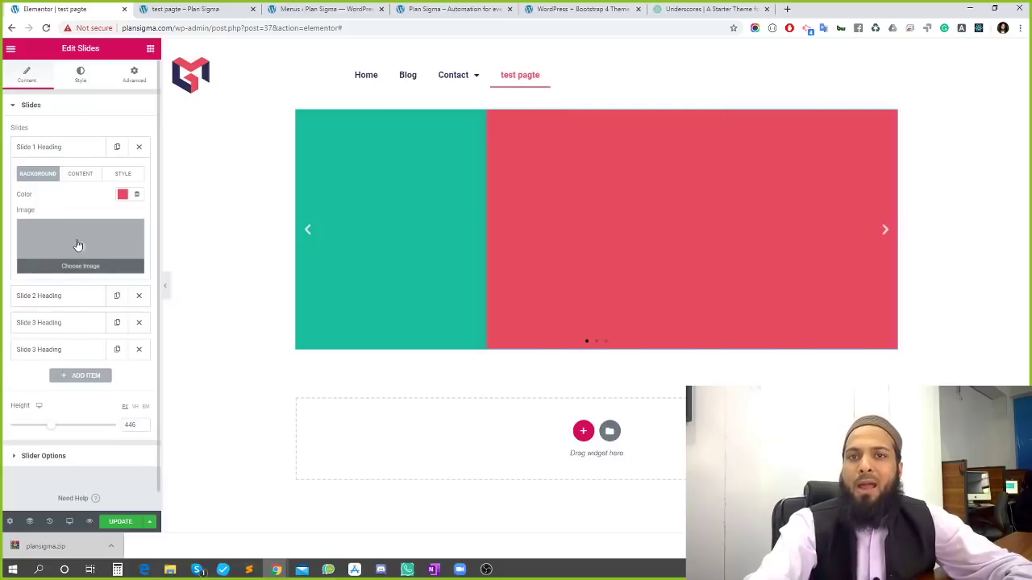
# Insert the red landscape image as Slide 1's background, then remove it again
pyautogui.click(76, 244)
pyautogui.click(209, 188)
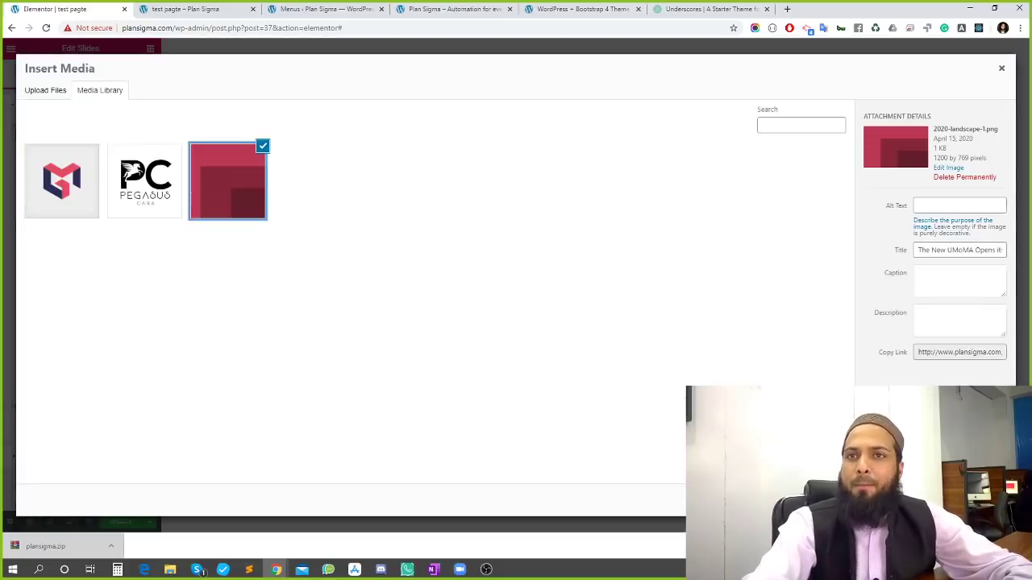
pyautogui.click(978, 501)
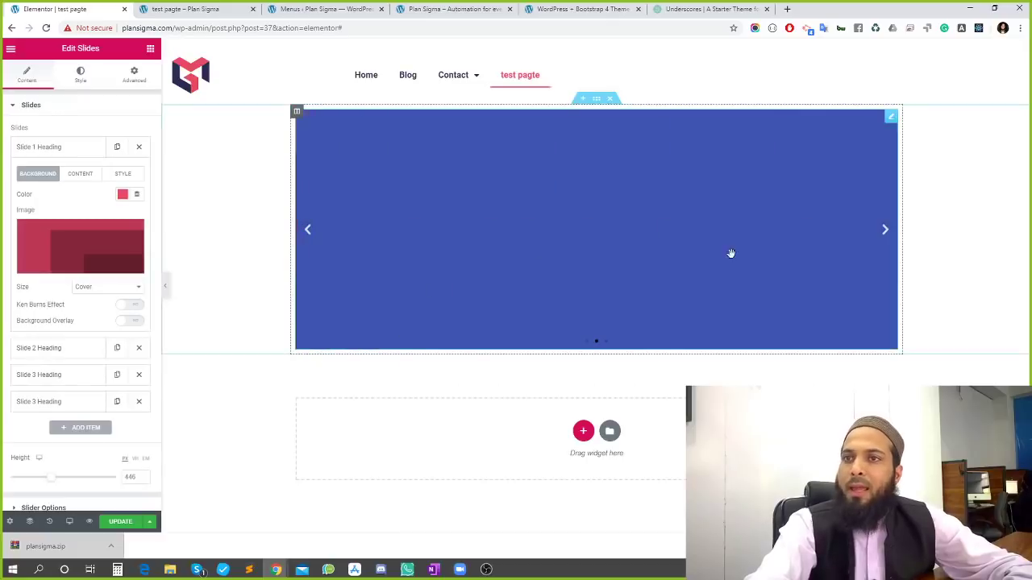
pyautogui.click(304, 233)
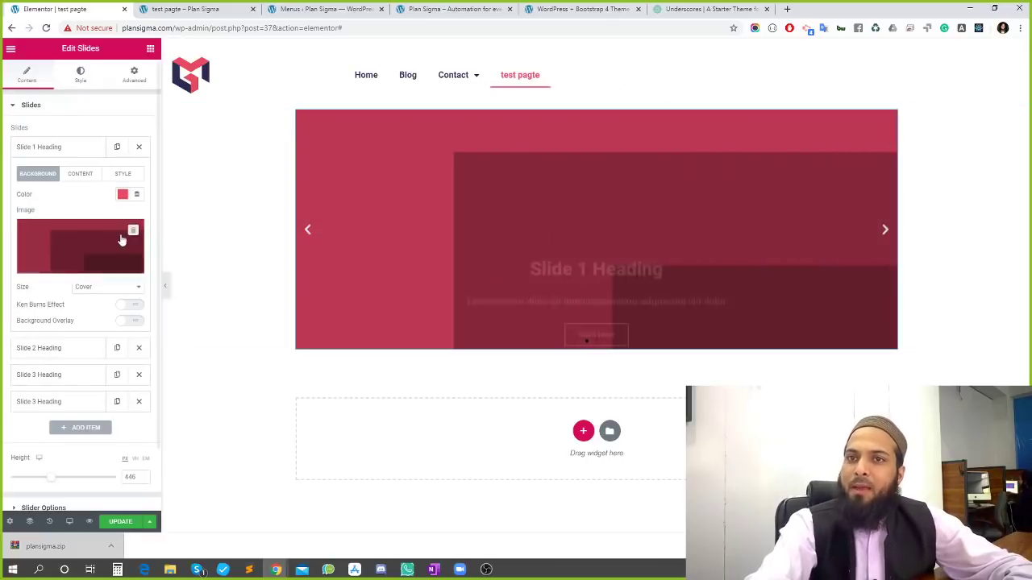
pyautogui.click(132, 232)
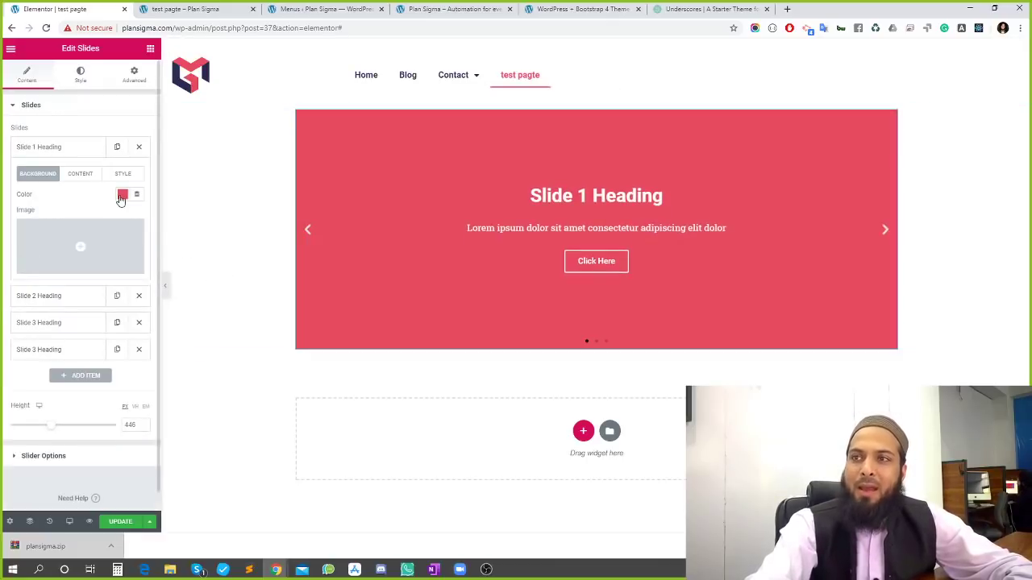
pyautogui.click(78, 175)
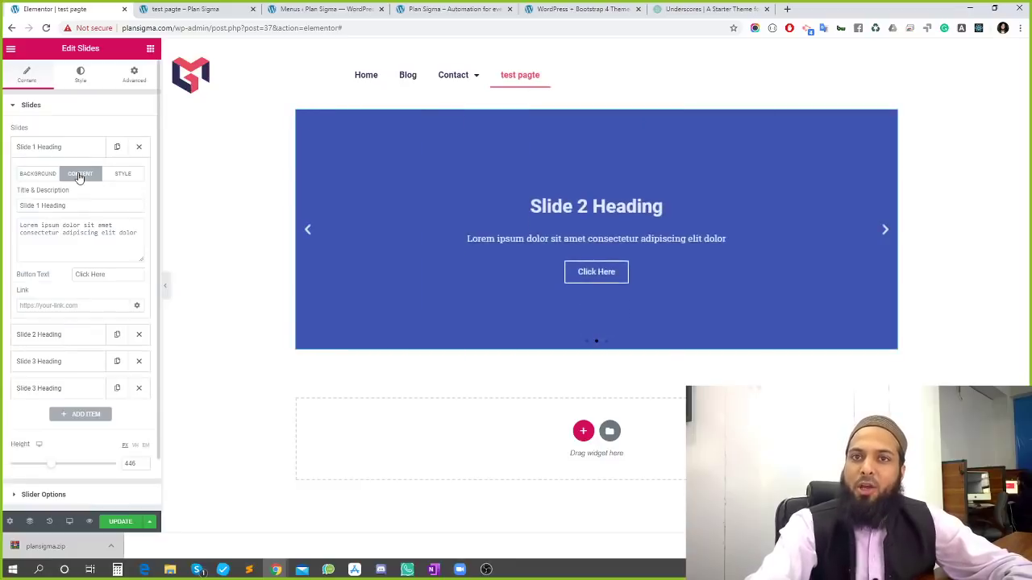
pyautogui.tripleClick(72, 235)
pyautogui.tripleClick(100, 275)
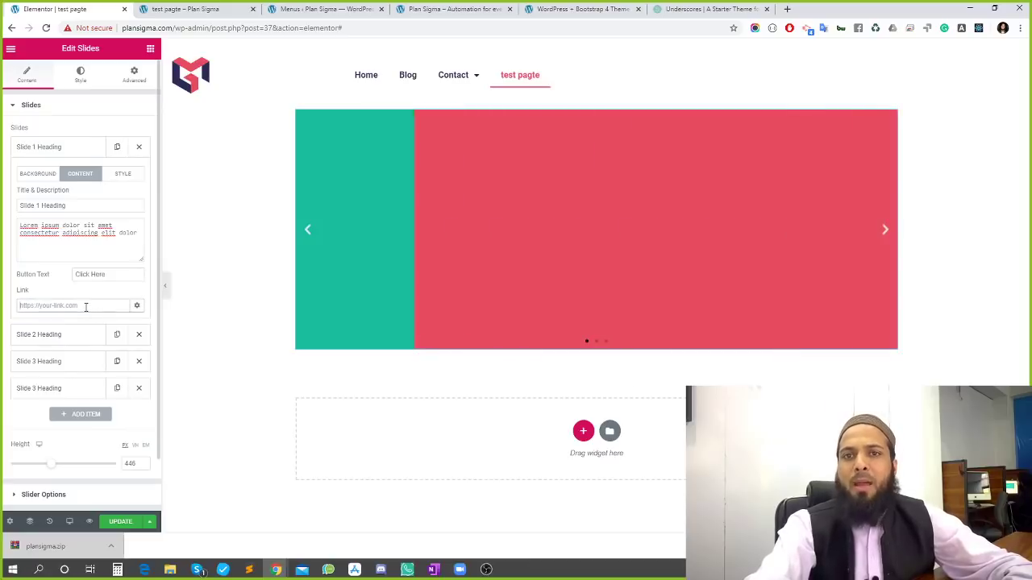
pyautogui.click(87, 306)
pyautogui.write('b')
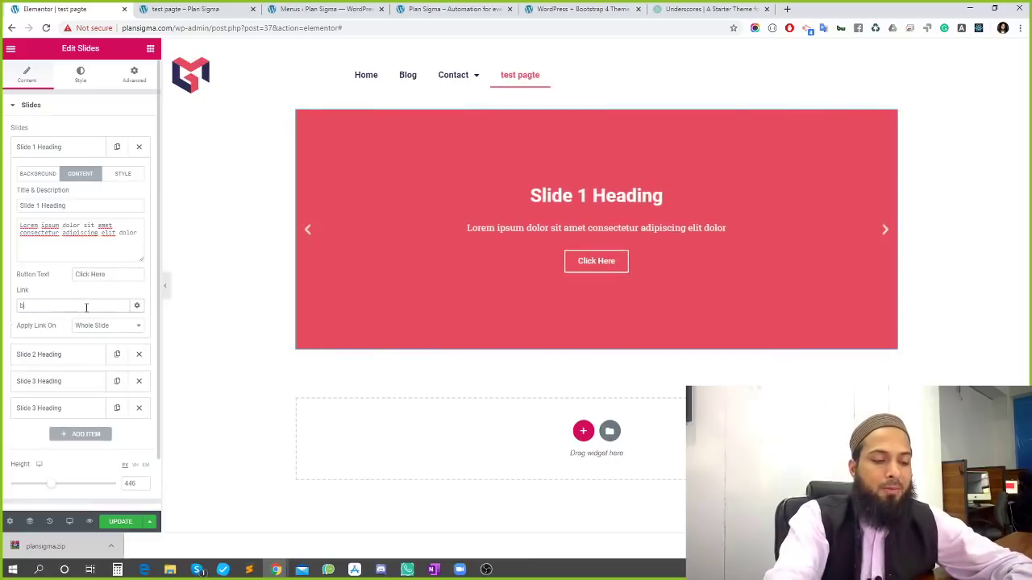
pyautogui.write('log')
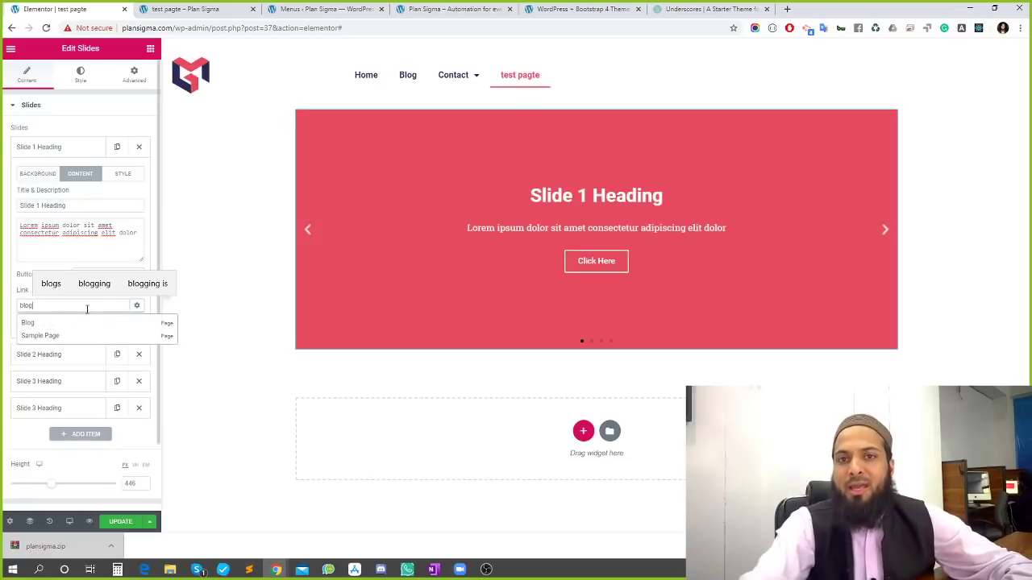
pyautogui.click(41, 324)
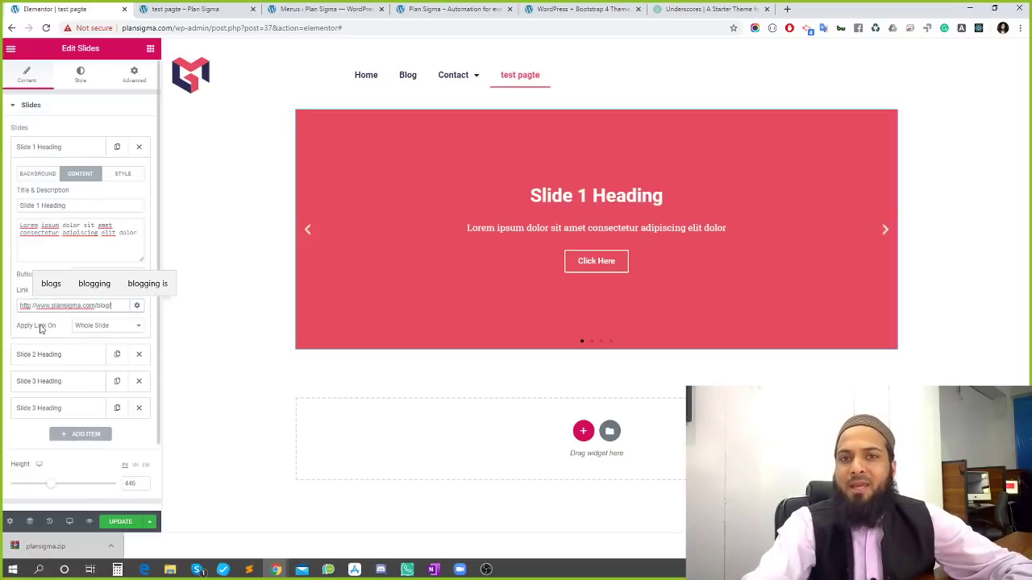
# Apply Slide 1's link to the whole slide and save the page with UPDATE
pyautogui.click(137, 310)
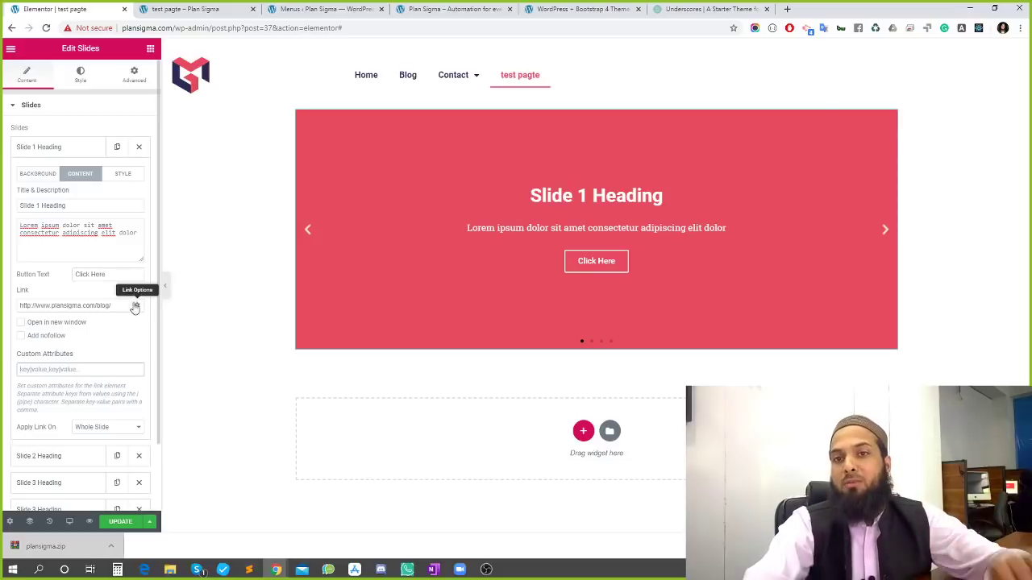
pyautogui.scroll(-1, 81, 409)
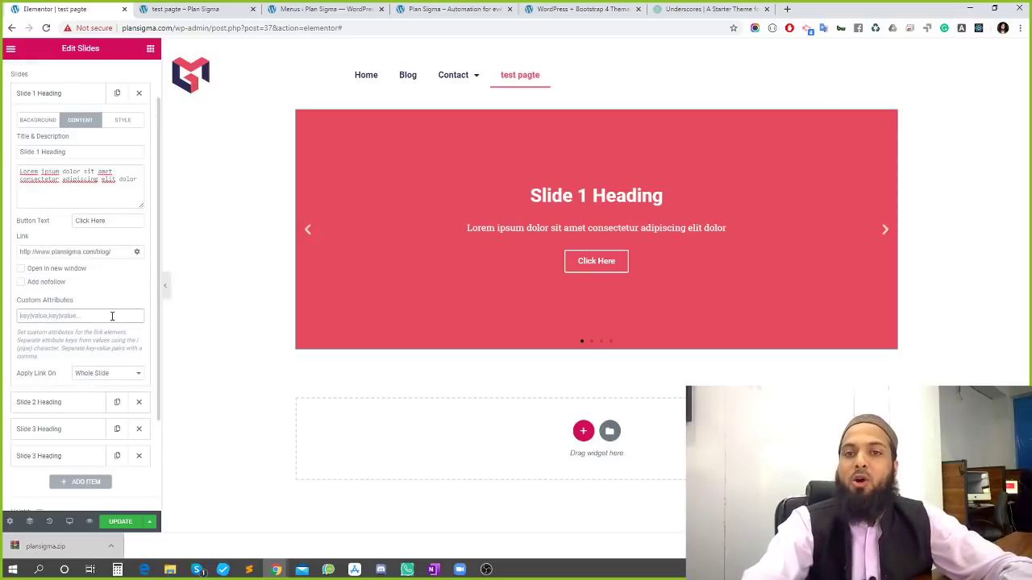
pyautogui.click(136, 251)
pyautogui.scroll(1, 101, 311)
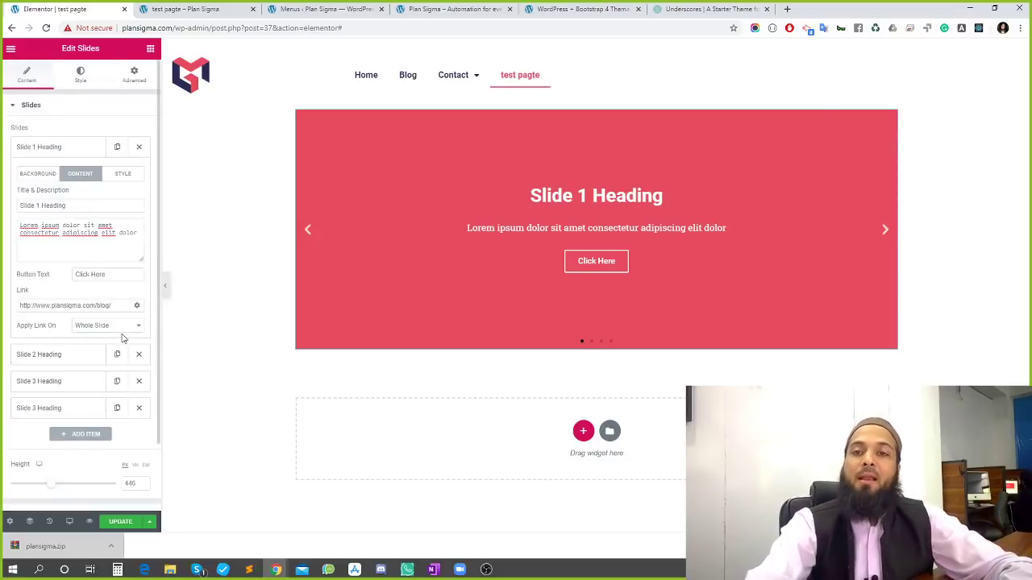
pyautogui.click(112, 307)
pyautogui.hotkey('ctrl', 'a')
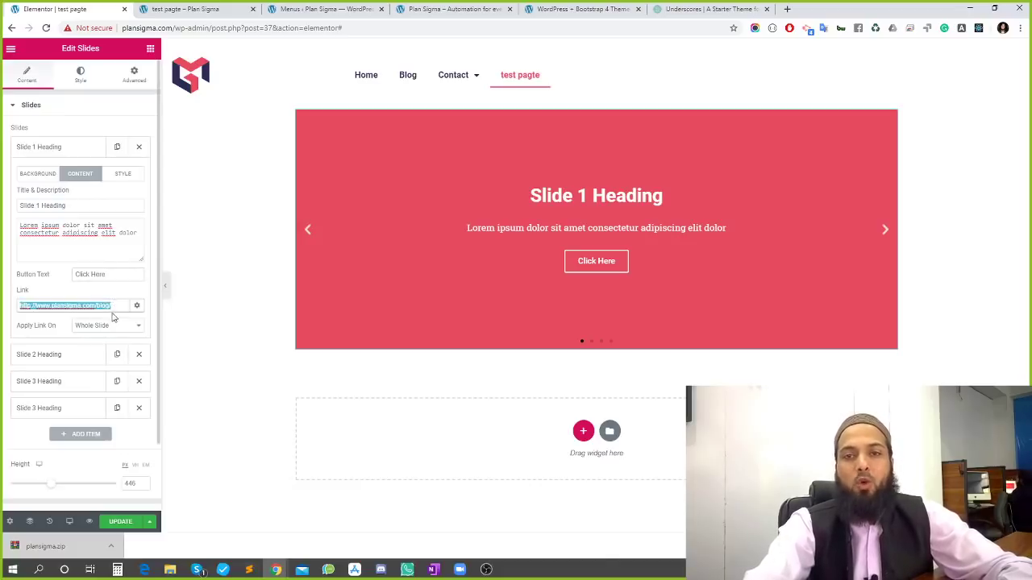
pyautogui.click(119, 524)
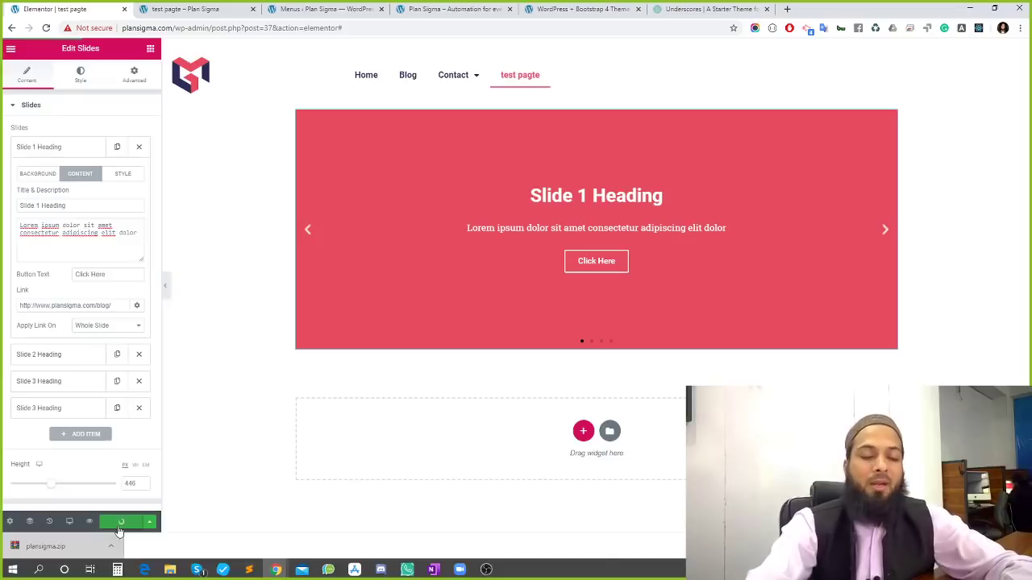
pyautogui.click(189, 6)
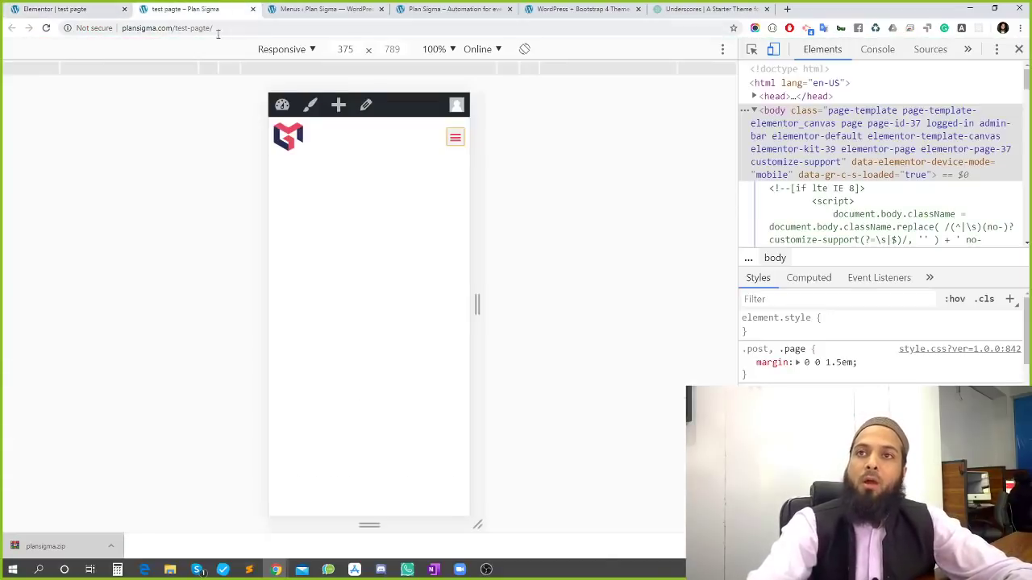
pyautogui.click(1019, 49)
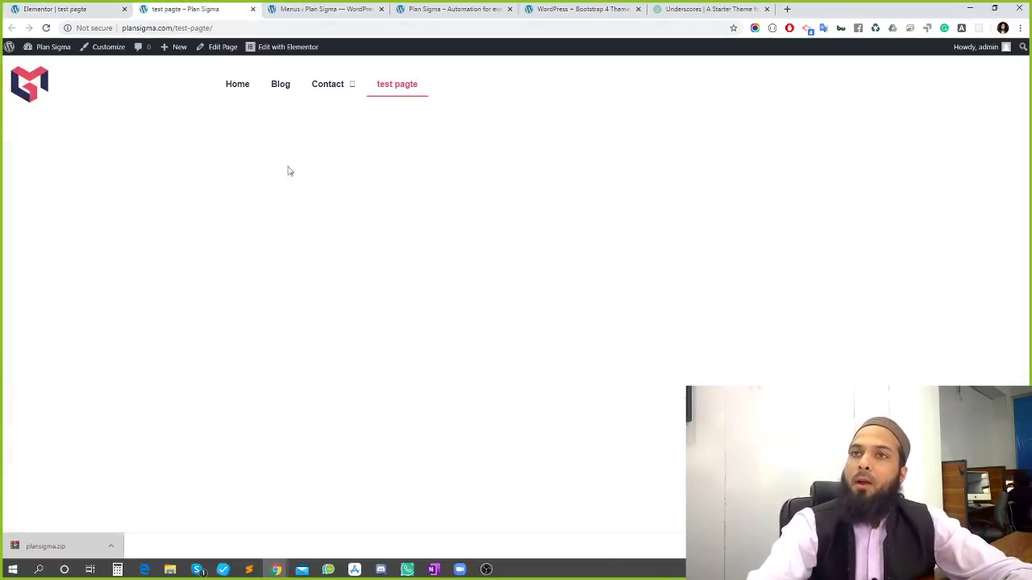
pyautogui.press('F5')
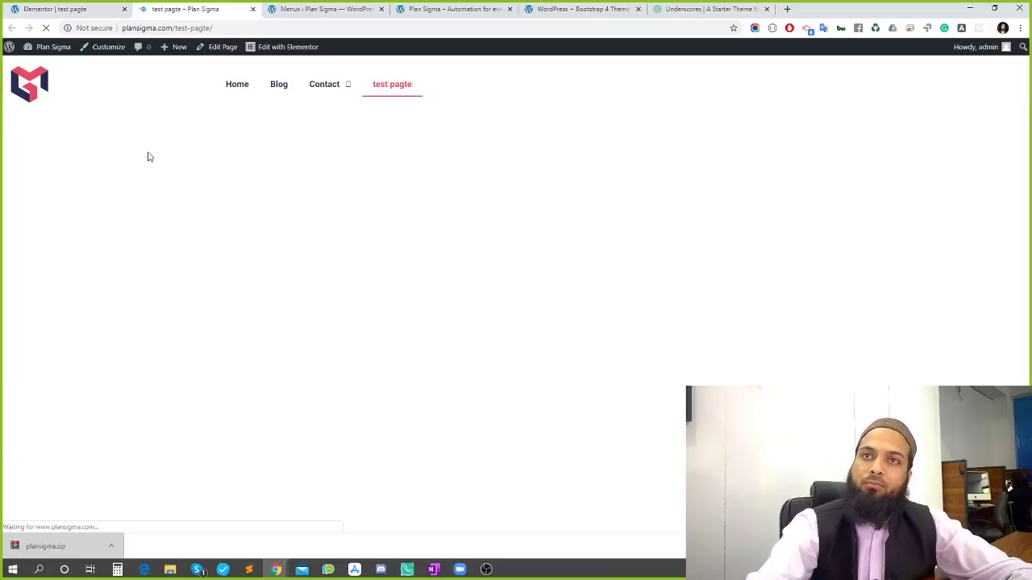
pyautogui.click(803, 241)
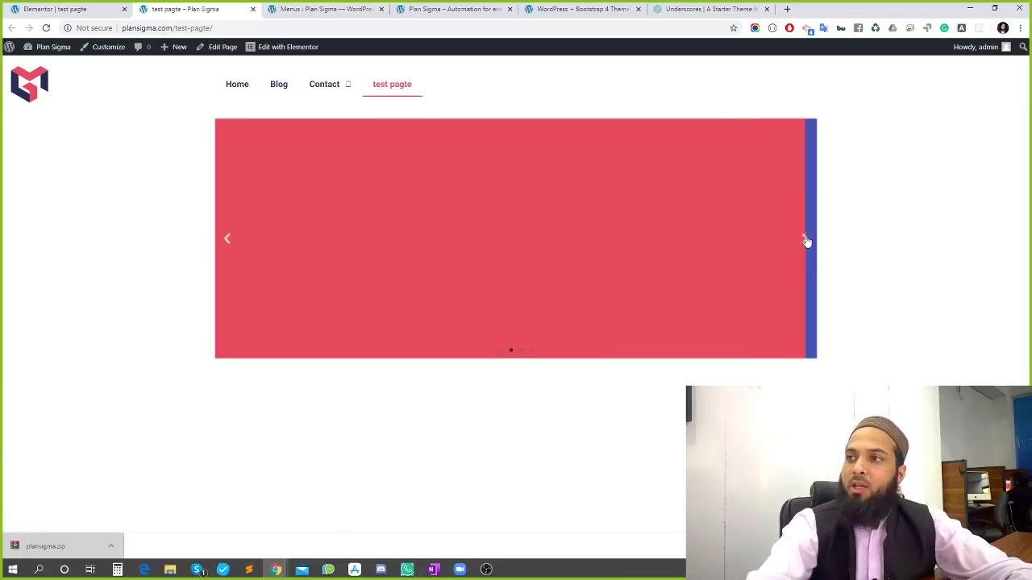
pyautogui.click(230, 247)
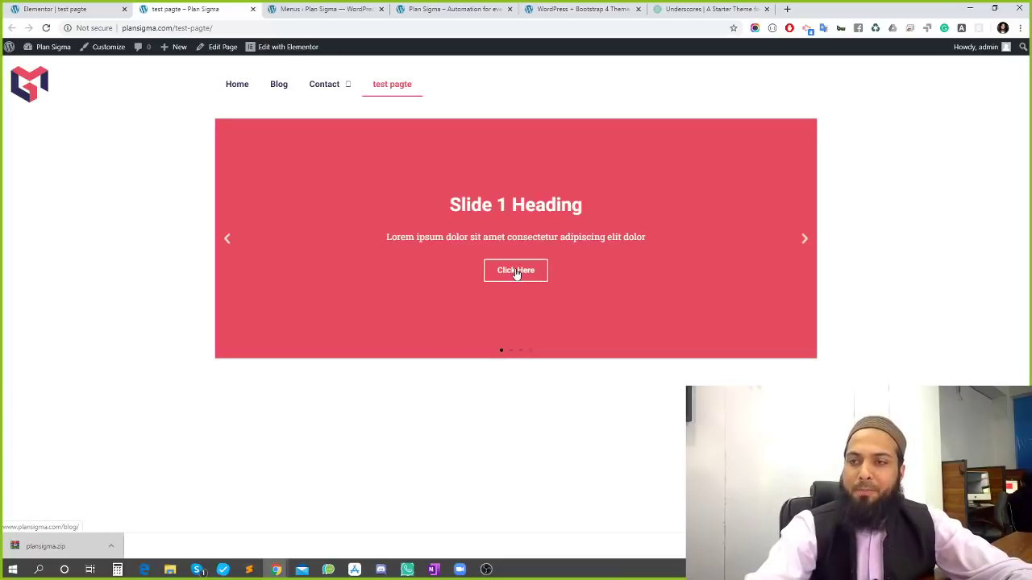
pyautogui.click(516, 273)
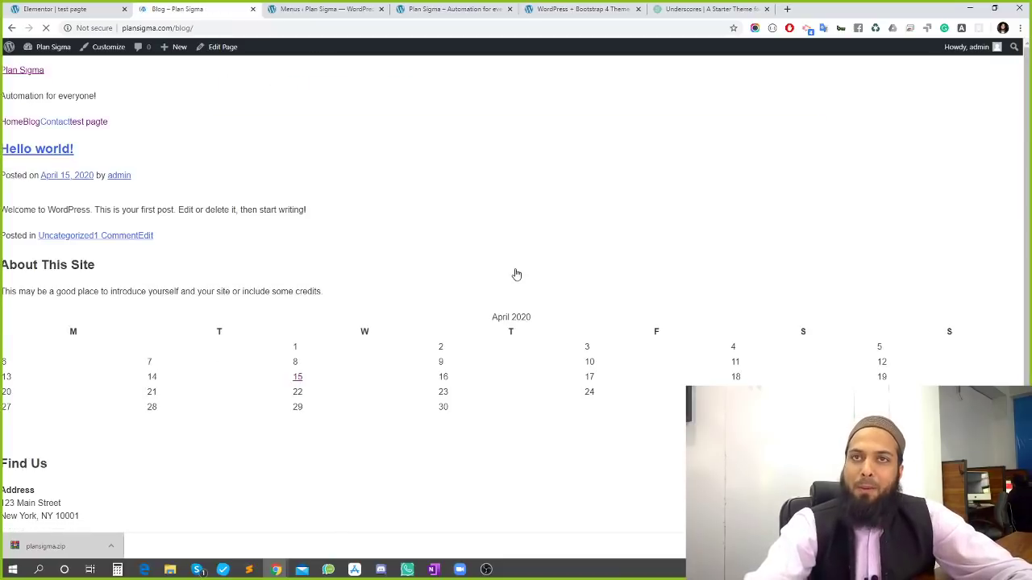
pyautogui.scroll(-1, 524, 363)
pyautogui.scroll(1, 419, 338)
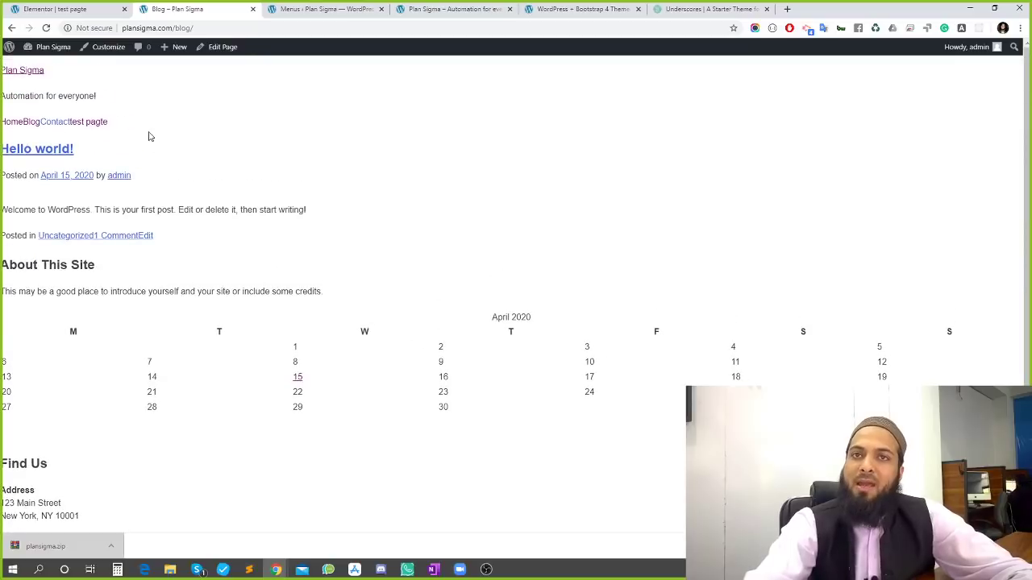
pyautogui.click(11, 28)
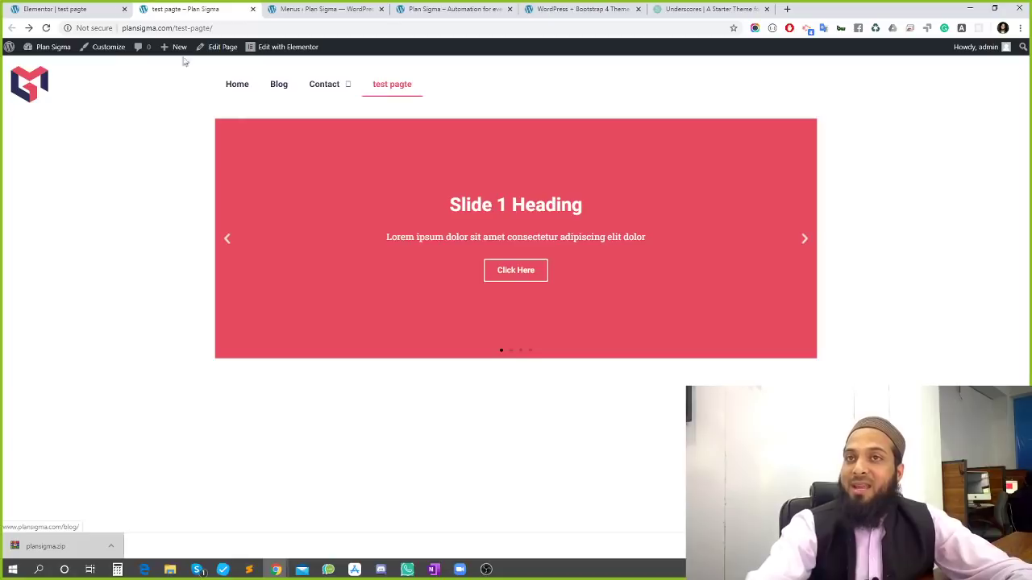
pyautogui.click(44, 9)
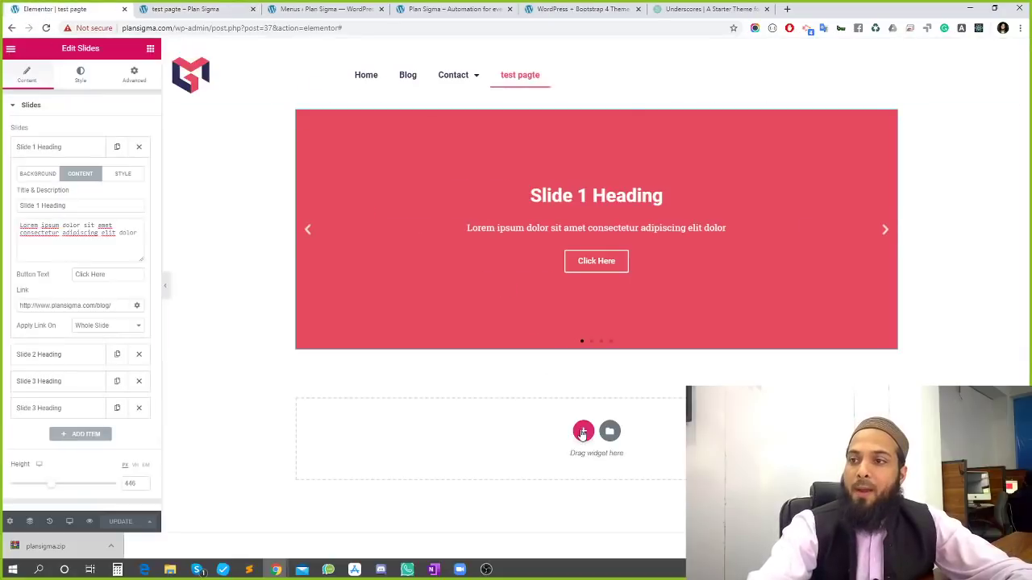
# Add a single-column section below the carousel and drop an Inner Section into it
pyautogui.click(583, 432)
pyautogui.click(445, 456)
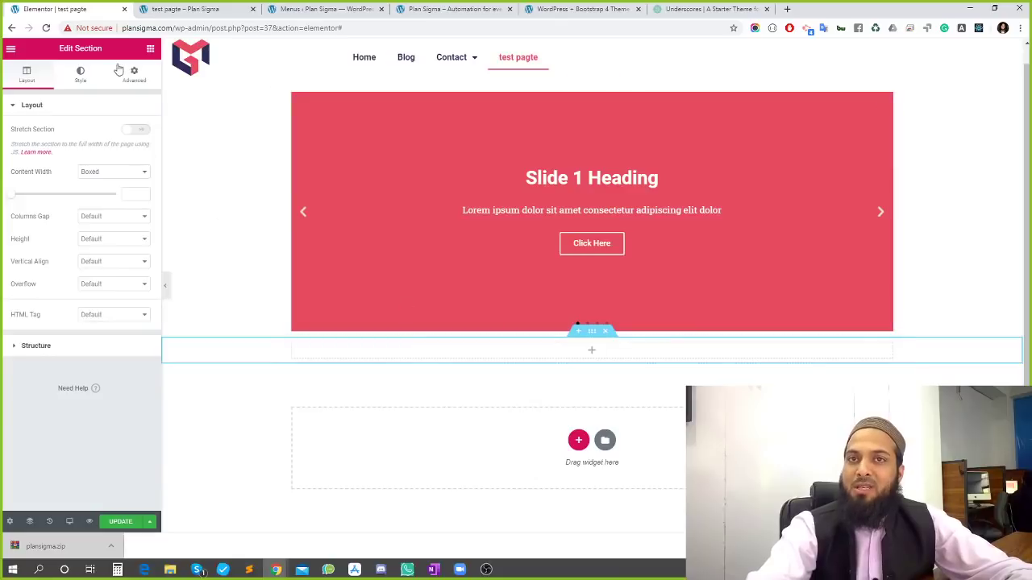
pyautogui.click(150, 50)
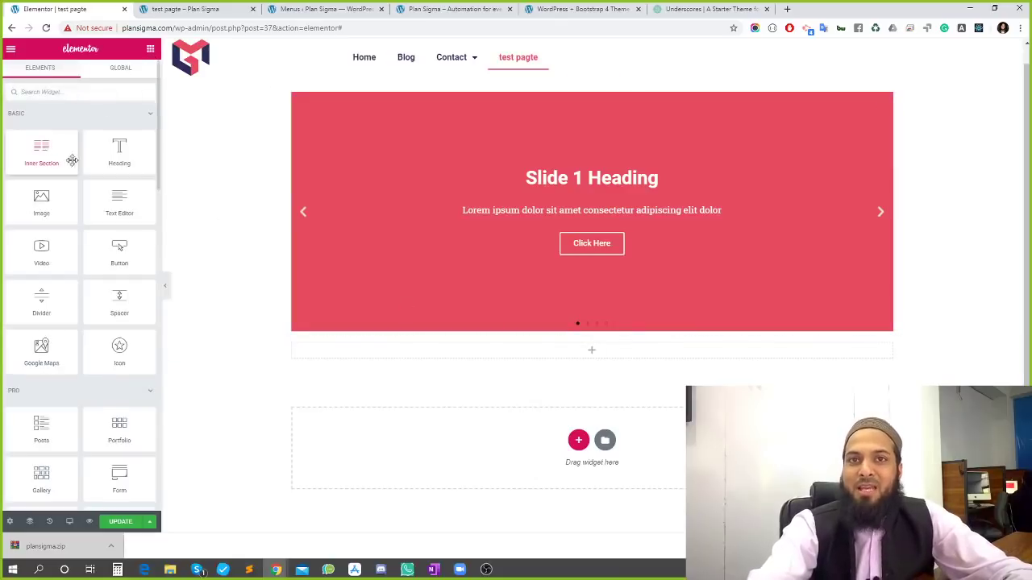
pyautogui.moveTo(21, 148); pyautogui.dragTo(614, 353)
# Set the left column's width to 70% and place a Heading widget in it
pyautogui.click(296, 359)
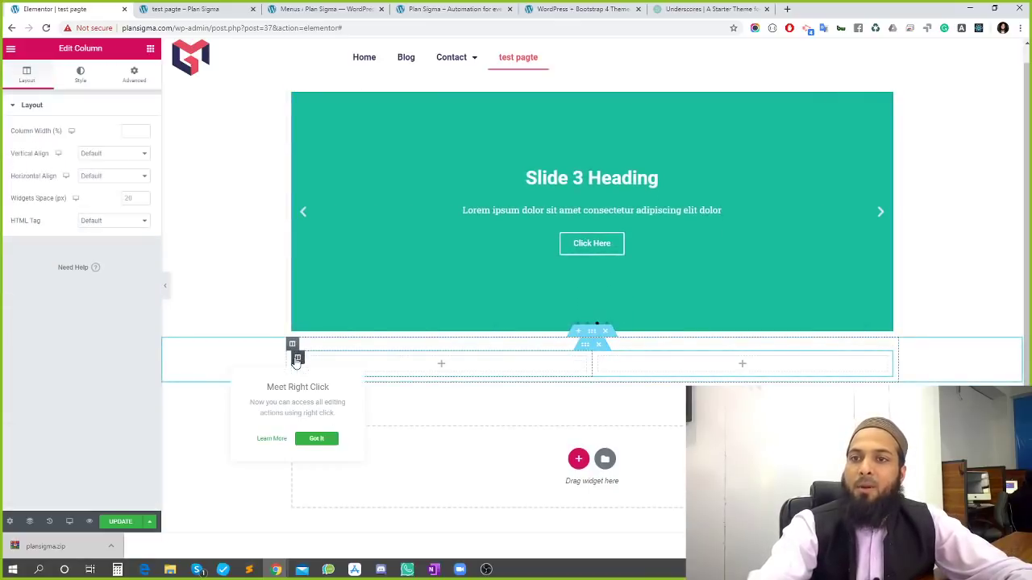
pyautogui.click(133, 132)
pyautogui.write('80')
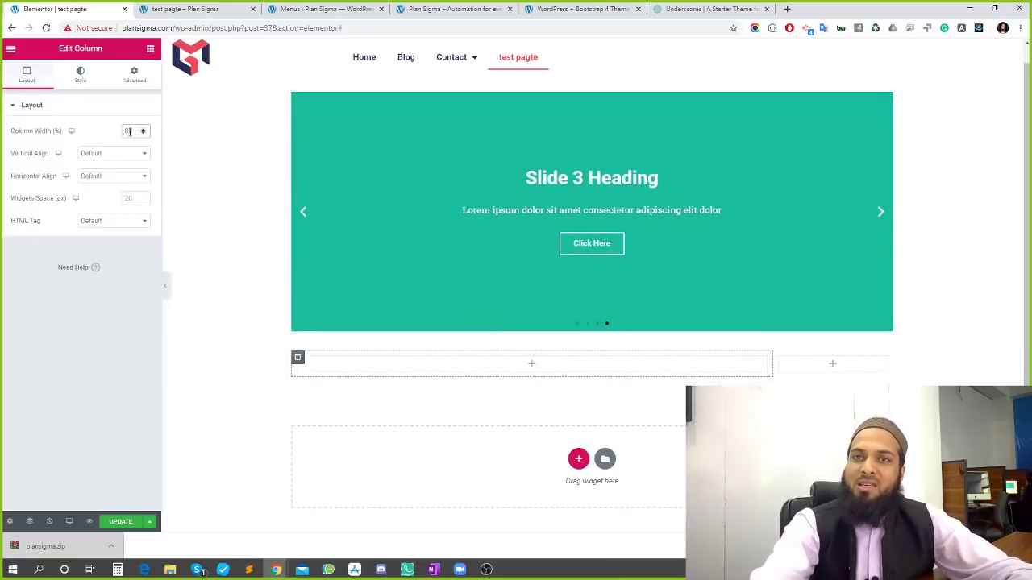
pyautogui.write('70')
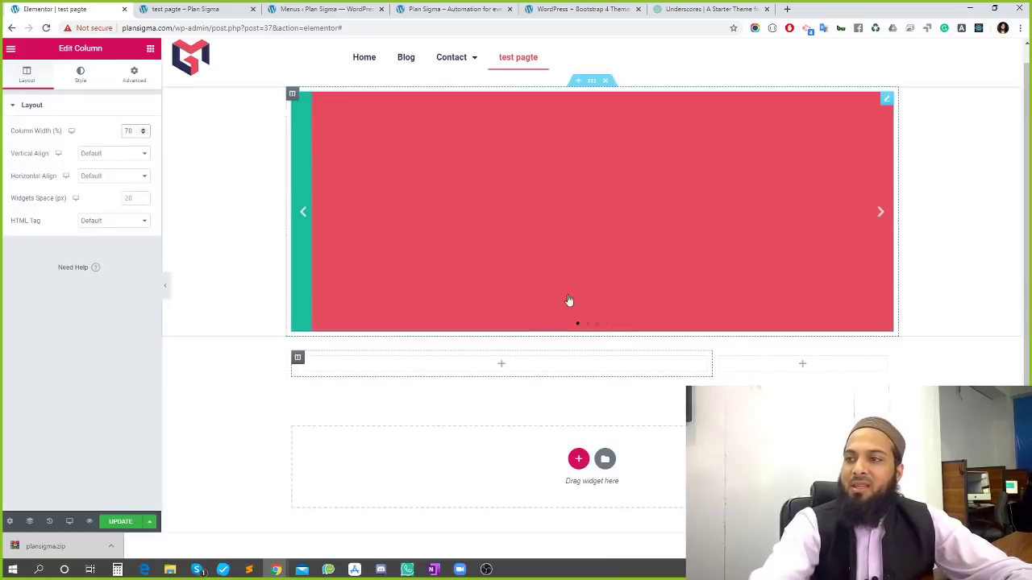
pyautogui.click(150, 48)
pyautogui.moveTo(119, 150); pyautogui.dragTo(433, 376)
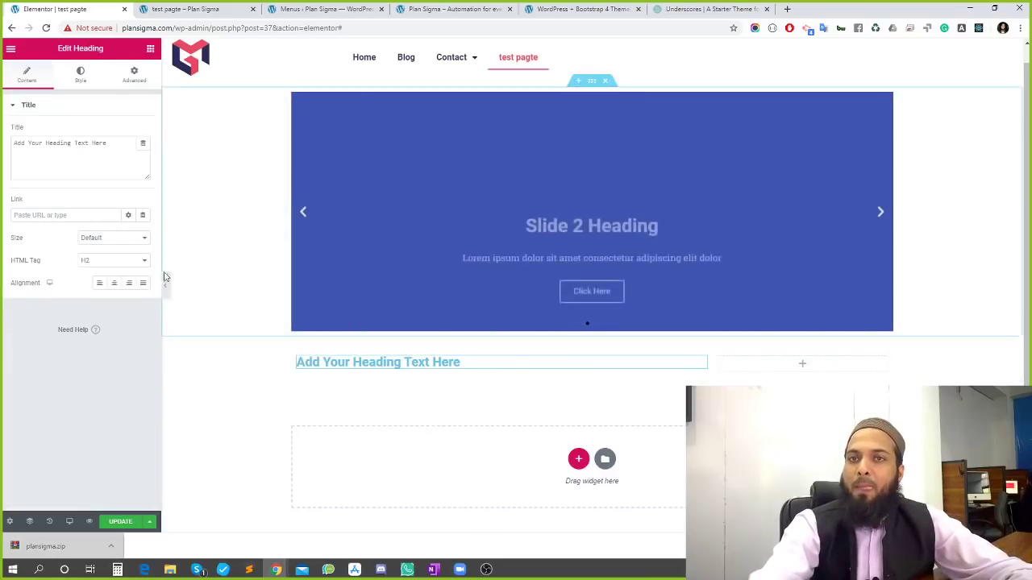
# Add a Text Editor block under the heading and an Image widget in the right column
pyautogui.click(149, 49)
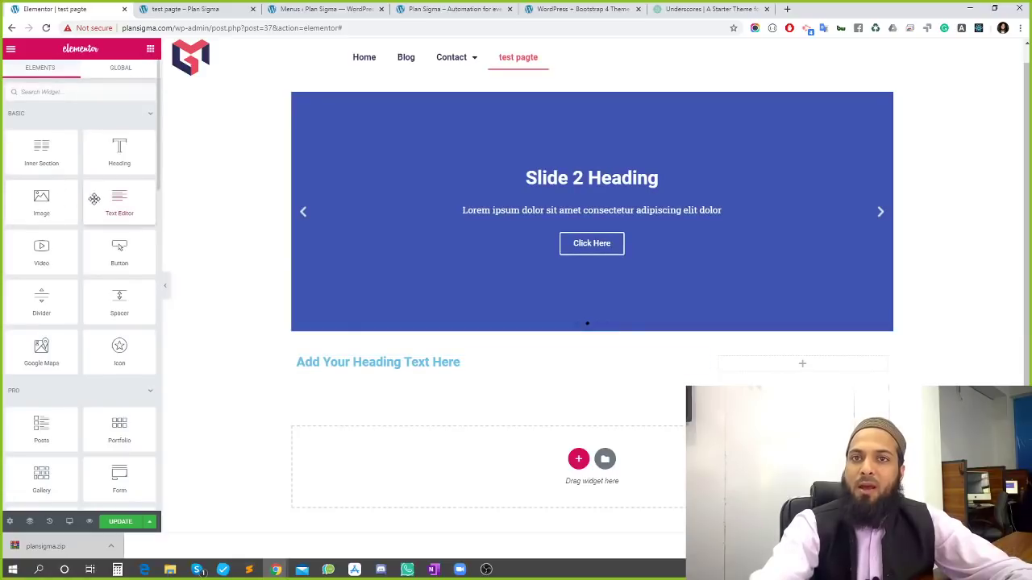
pyautogui.moveTo(95, 199); pyautogui.dragTo(343, 371)
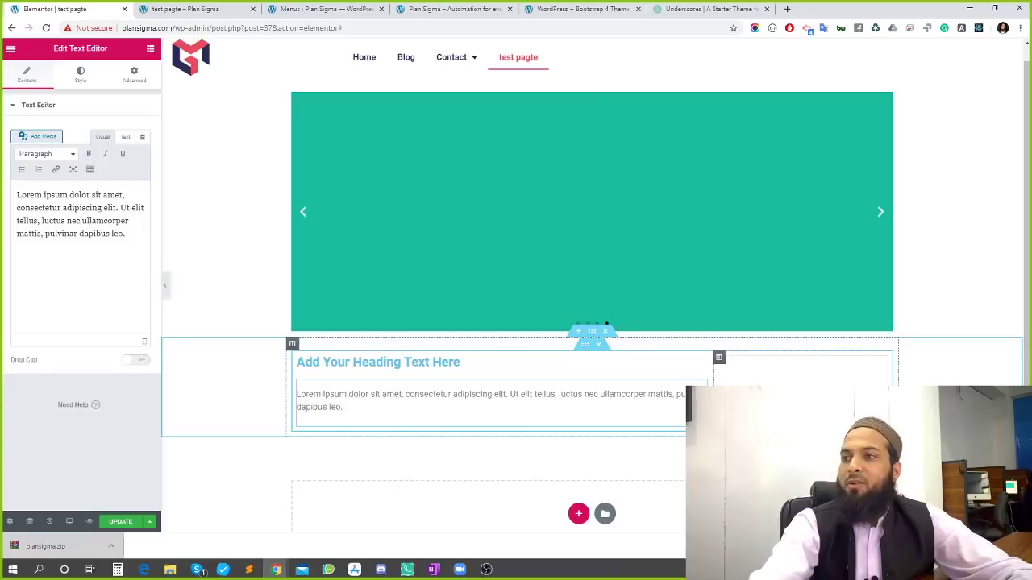
pyautogui.click(150, 48)
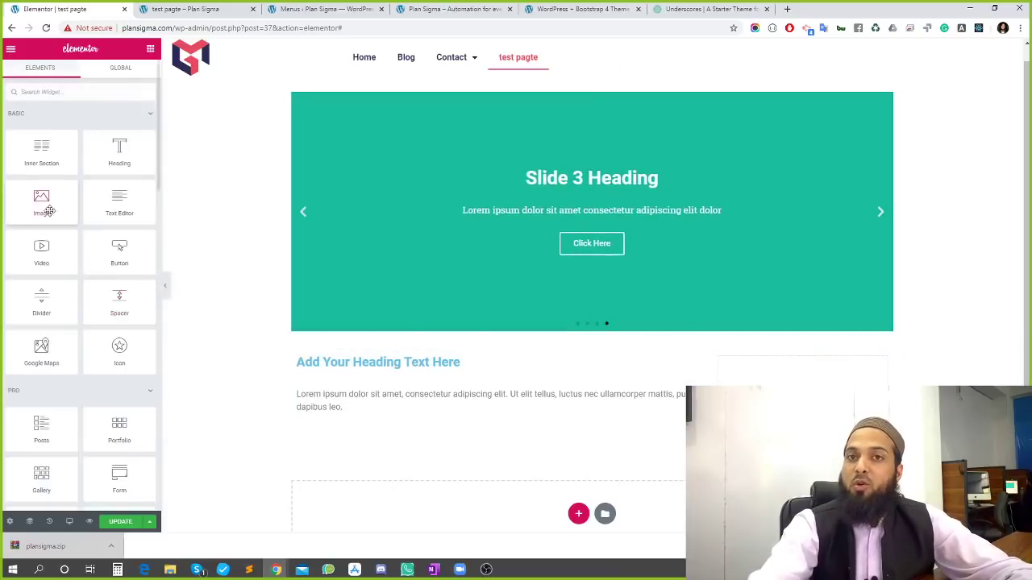
pyautogui.moveTo(209, 269); pyautogui.dragTo(798, 371)
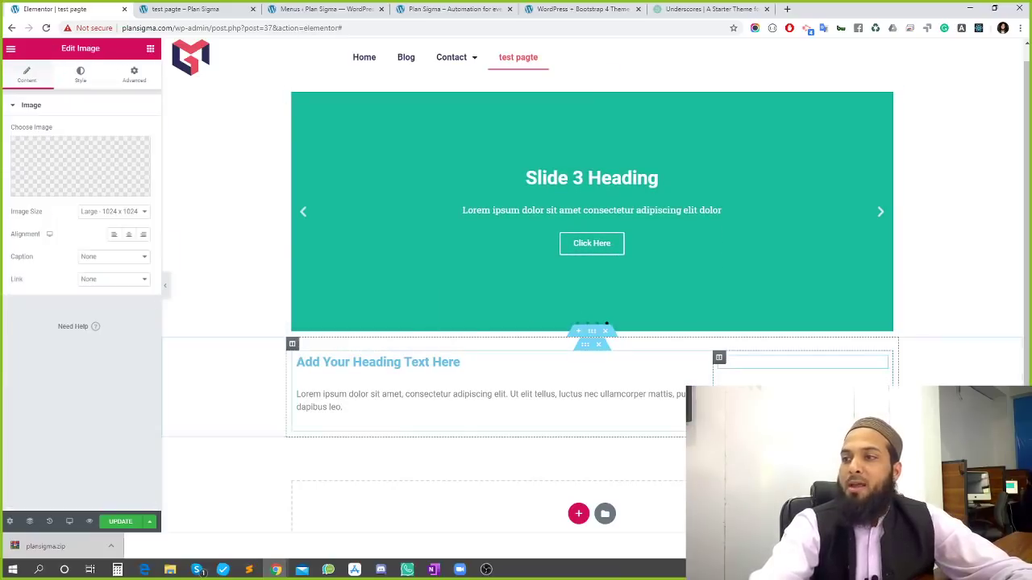
pyautogui.click(135, 73)
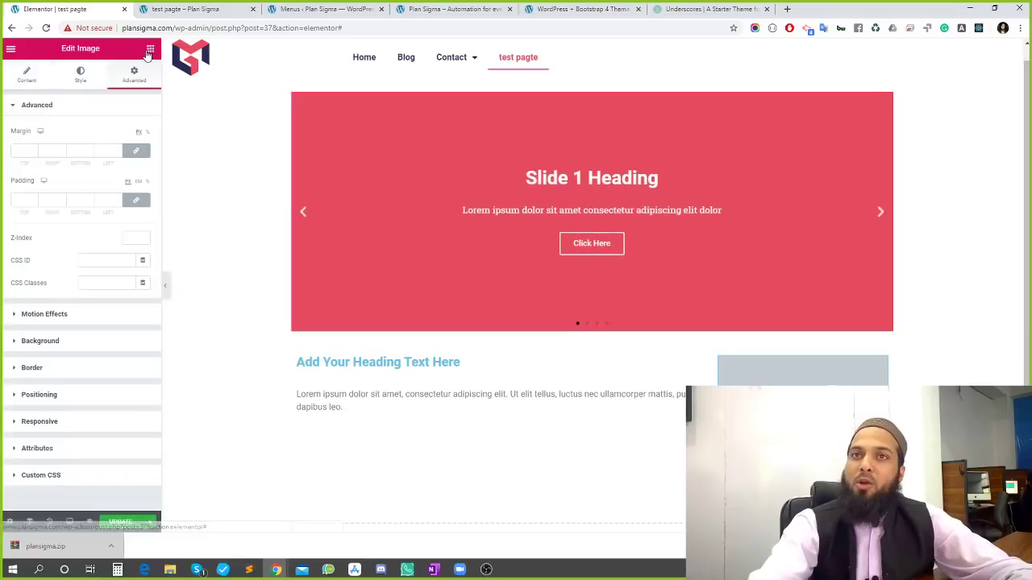
pyautogui.click(150, 48)
pyautogui.scroll(-10, 113, 272)
pyautogui.scroll(-5, 113, 272)
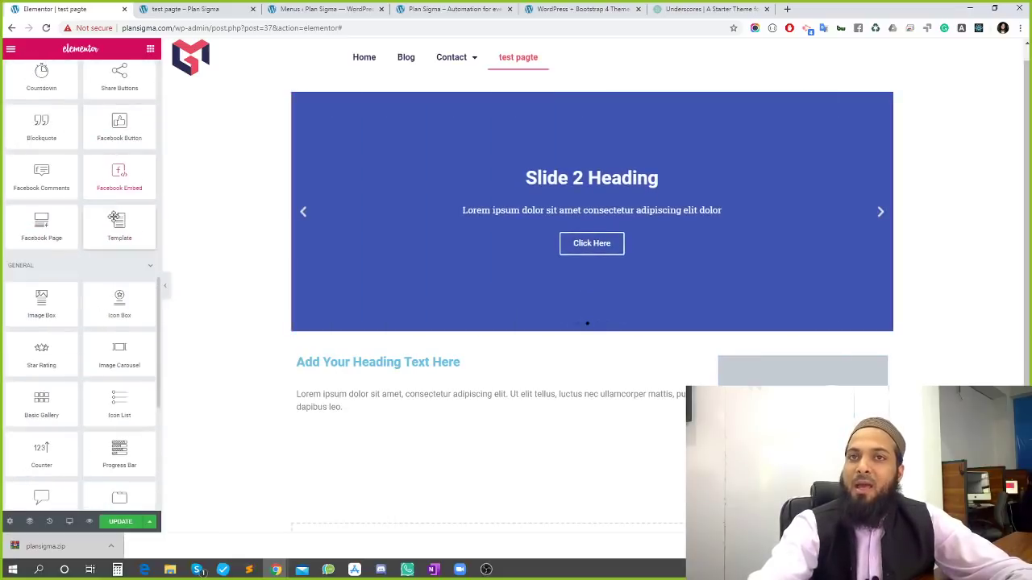
# Place a Facebook Embed below the image and change its post URL to a gemscampus Facebook address
pyautogui.moveTo(111, 179); pyautogui.dragTo(798, 407)
pyautogui.scroll(-1, 366, 299)
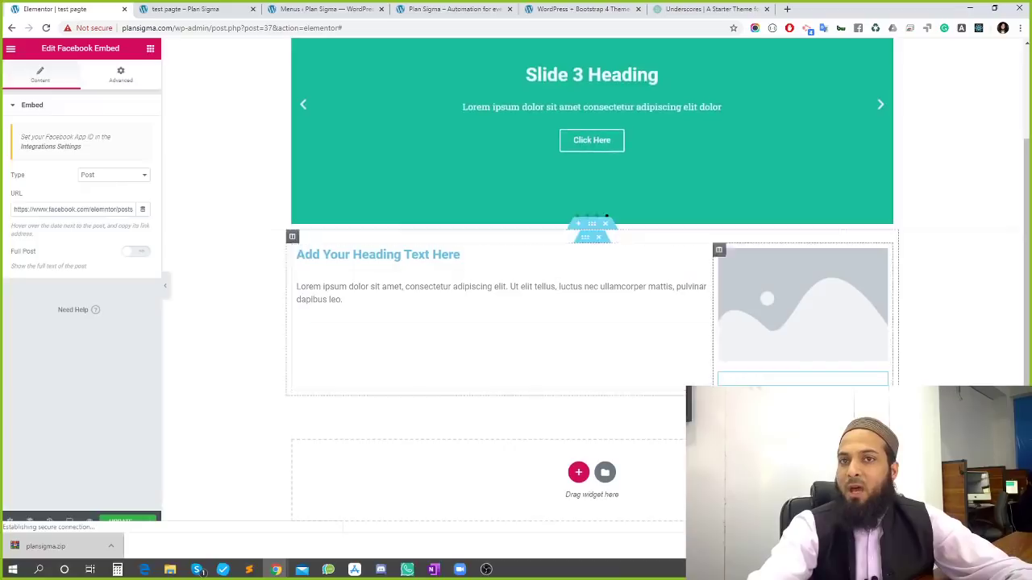
pyautogui.scroll(-5, 774, 382)
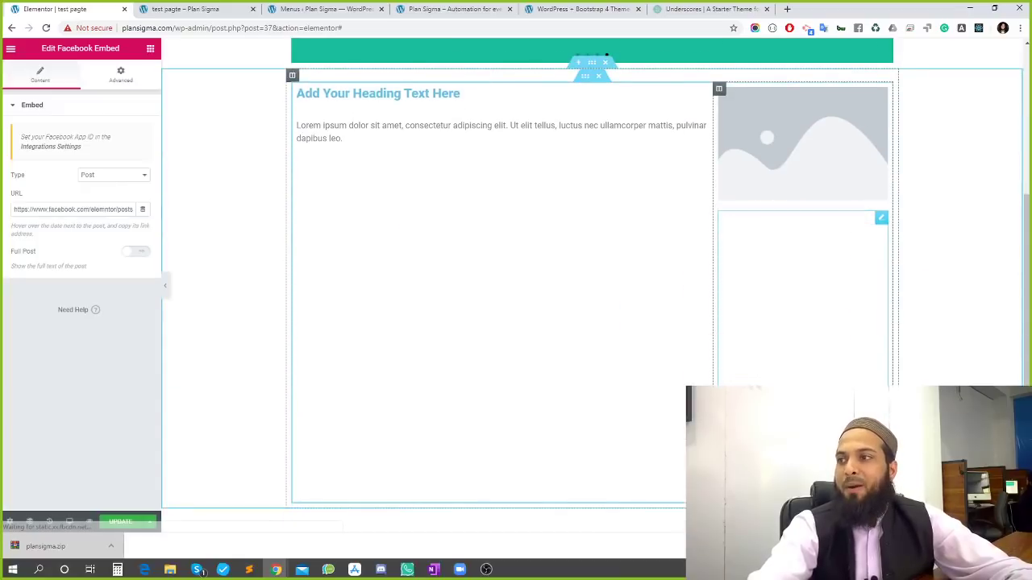
pyautogui.scroll(2, 774, 363)
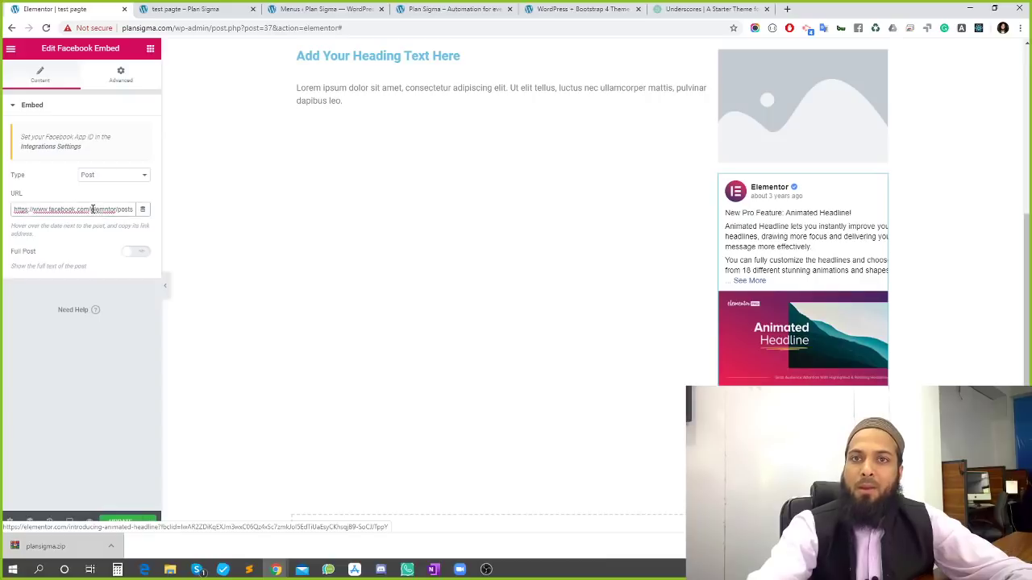
pyautogui.moveTo(92, 209); pyautogui.dragTo(521, 202)
pyautogui.press('BackSpace')
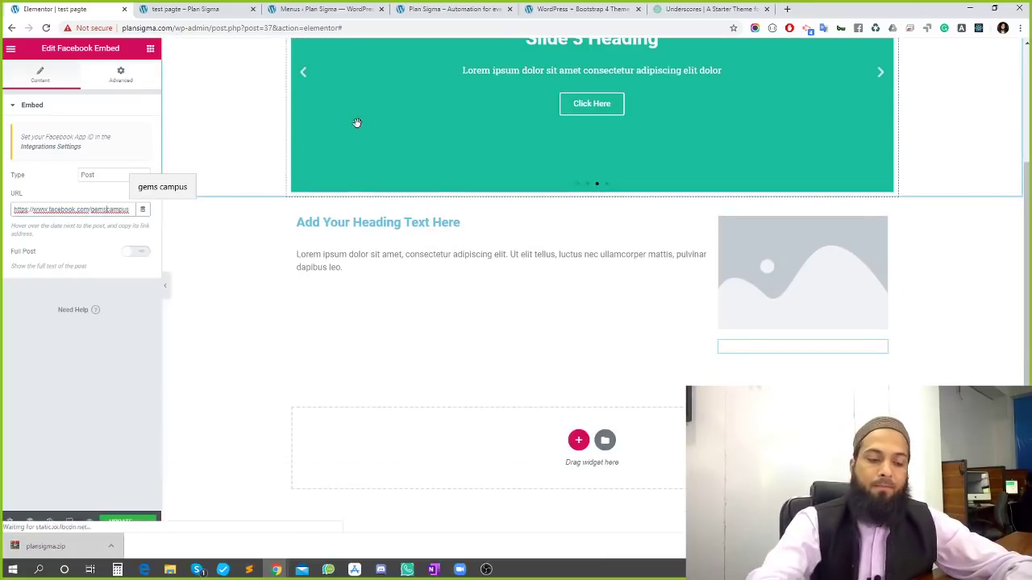
pyautogui.write('pk')
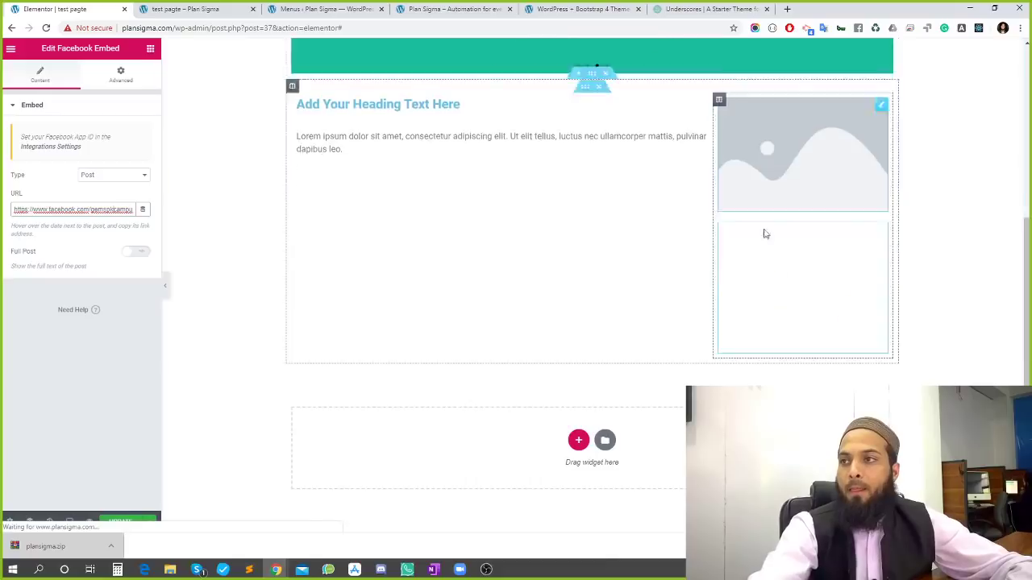
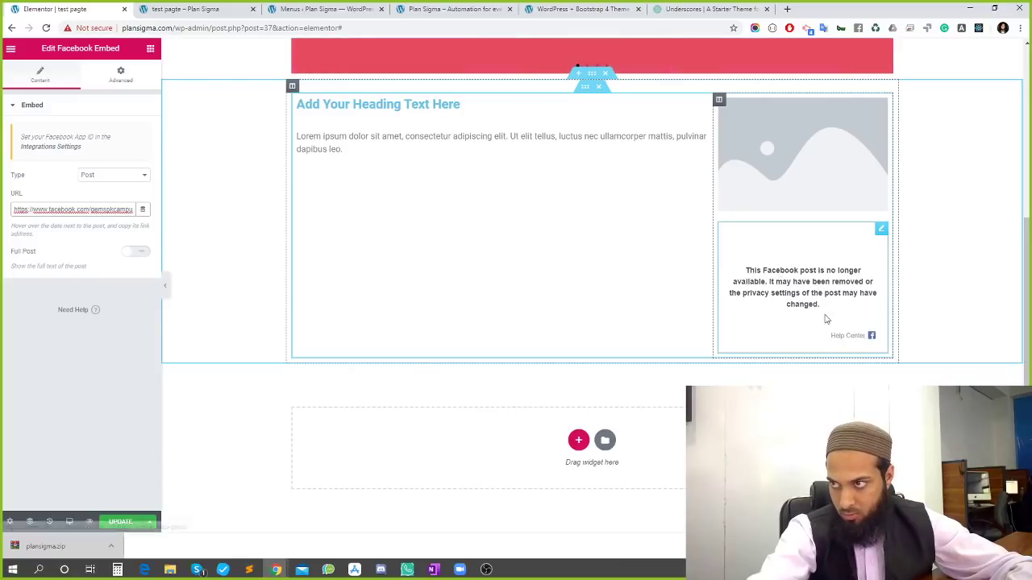
# Open the embed's current Facebook post URL in a new tab to compare it with the Gems Campus page
pyautogui.tripleClick(120, 212)
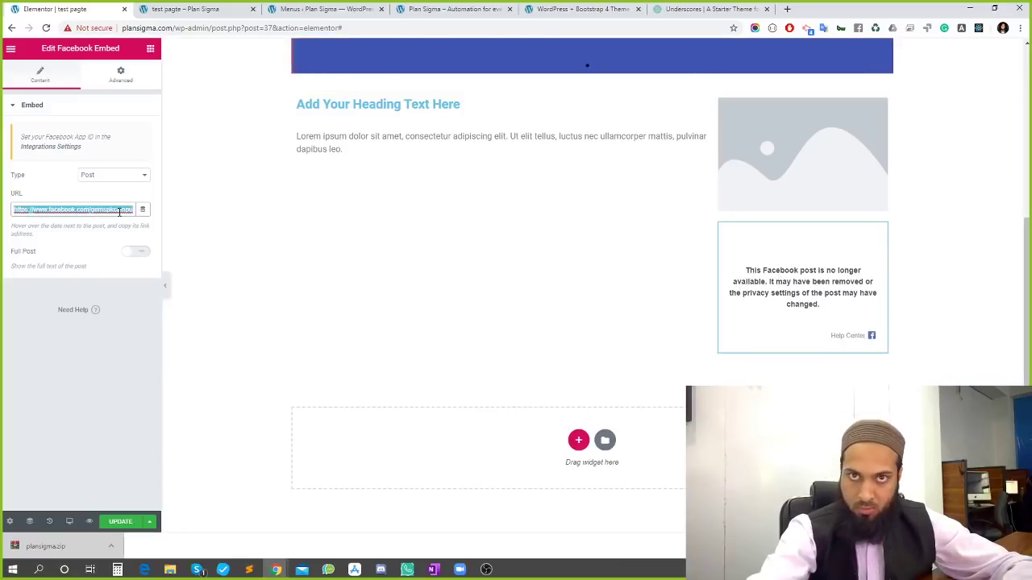
pyautogui.click(783, 11)
pyautogui.write('https://www.facebook.com/gemspkcampus')
pyautogui.press('Return')
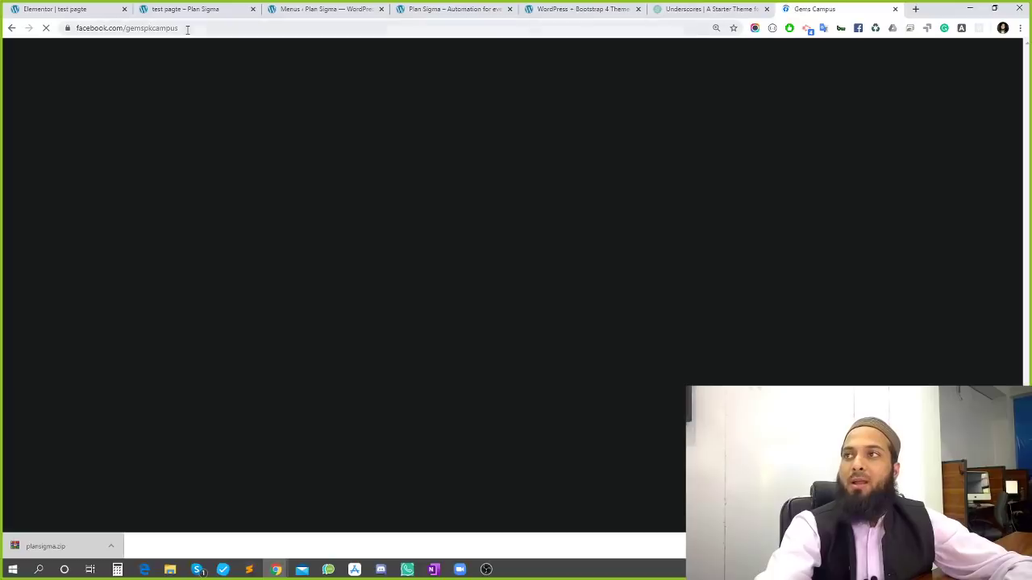
pyautogui.click(187, 29)
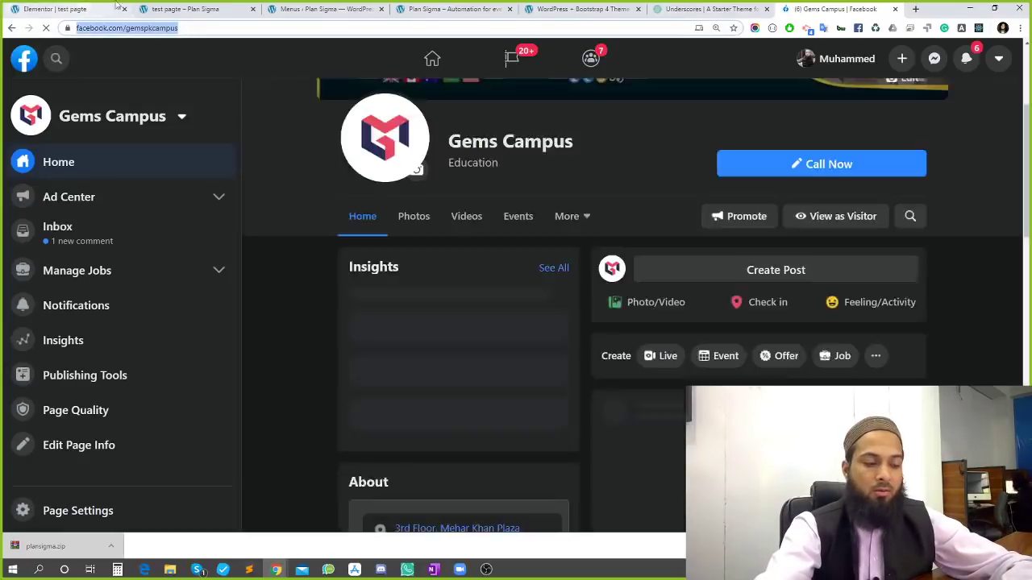
# Try pasting a Facebook address into the embed URL, keeping type Post, then restore the Elementor post URL
pyautogui.click(55, 8)
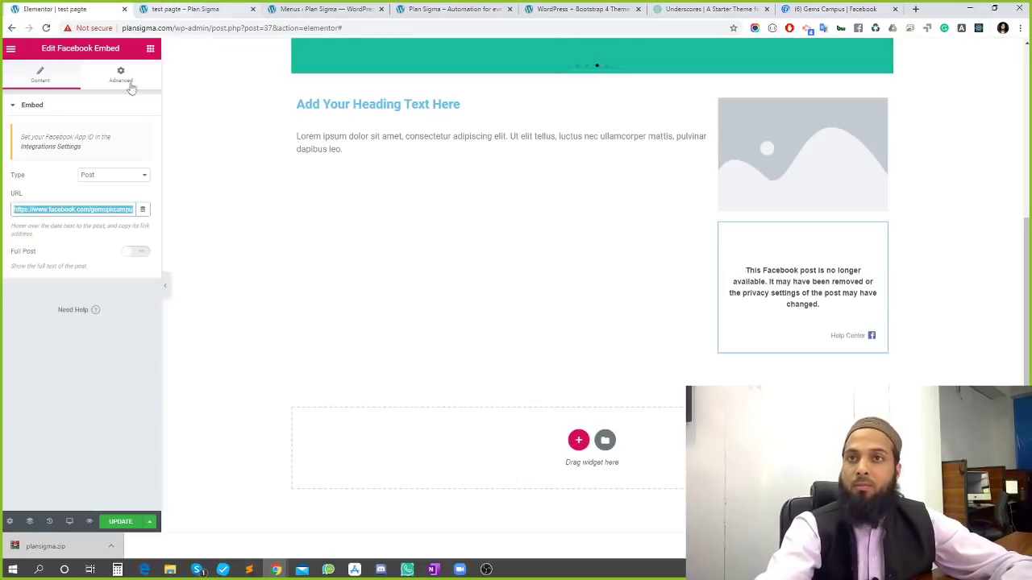
pyautogui.hotkey('ctrl', 'v')
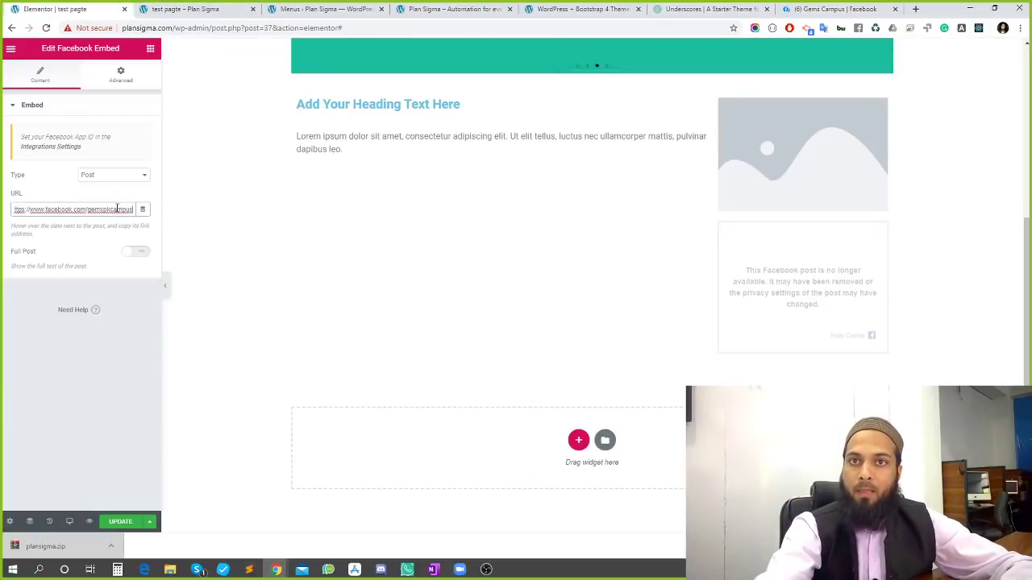
pyautogui.click(122, 177)
pyautogui.click(120, 183)
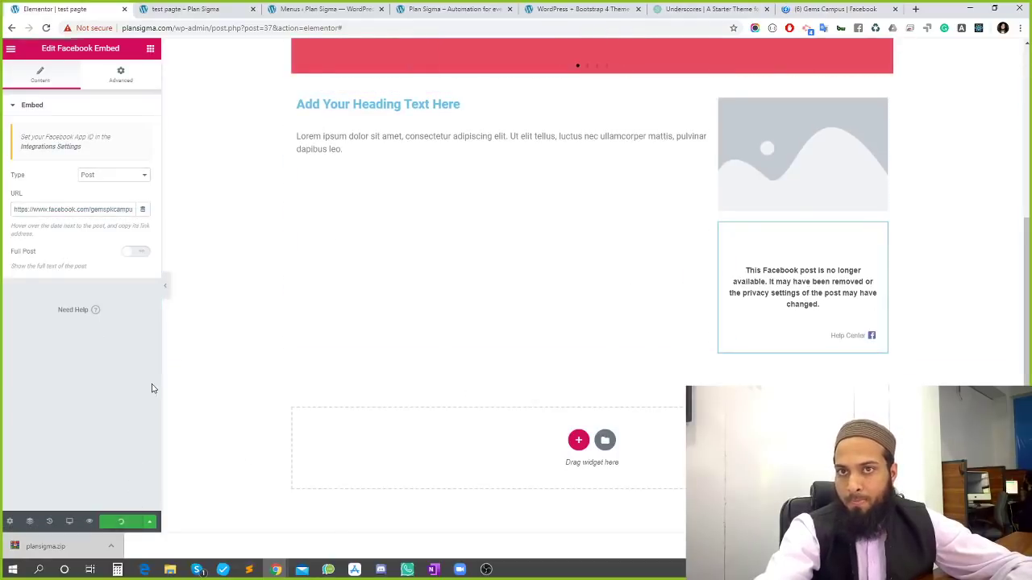
pyautogui.tripleClick(97, 210)
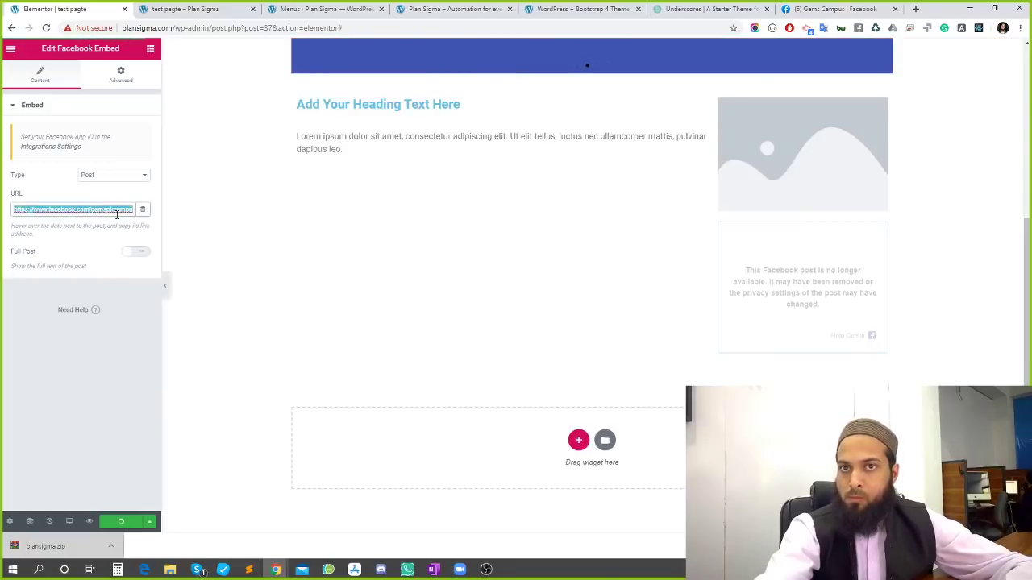
pyautogui.hotkey('ctrl', 'v')
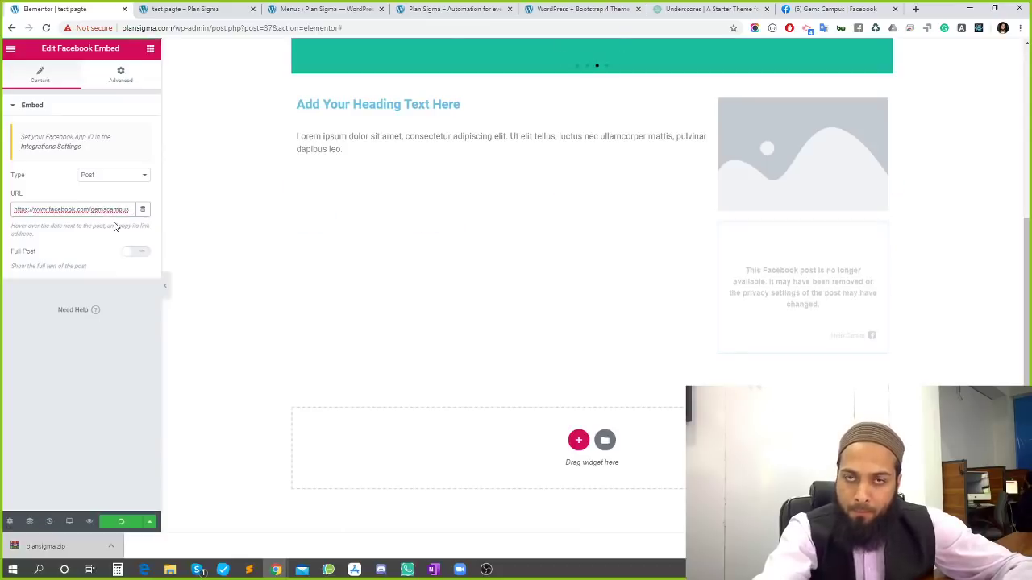
pyautogui.press('BackSpace')
pyautogui.press('BackSpace')
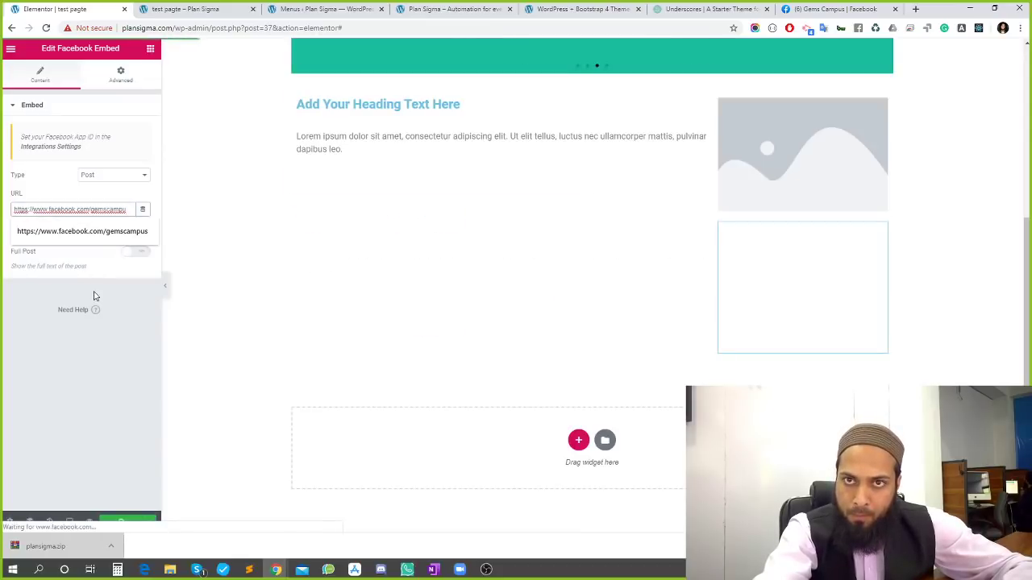
pyautogui.press('BackSpace')
pyautogui.press('BackSpace')
pyautogui.press('BackSpace')
pyautogui.hotkey('ctrl', 'z')
pyautogui.hotkey('ctrl', 'z')
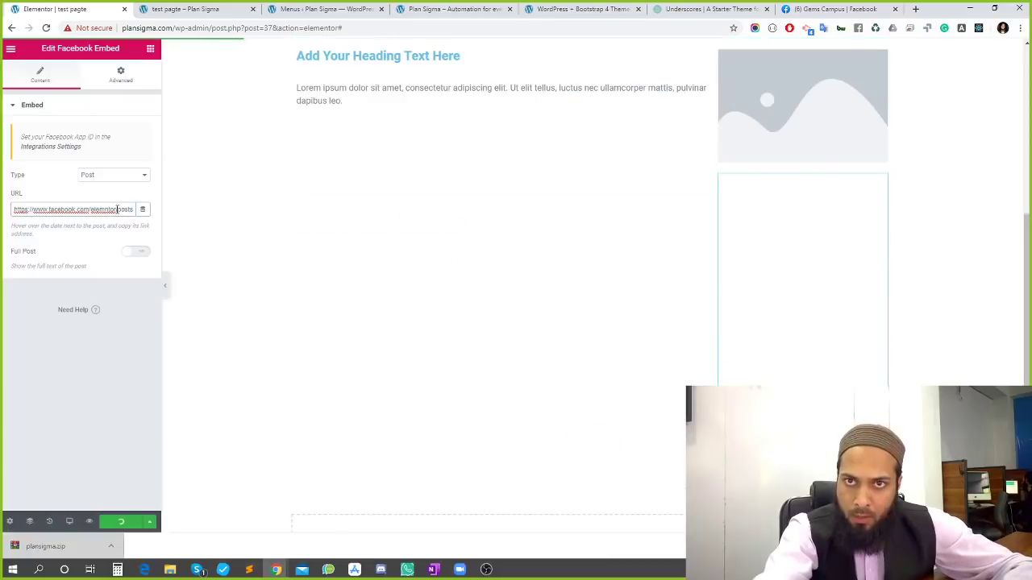
pyautogui.moveTo(117, 209); pyautogui.dragTo(202, 210)
pyautogui.click(89, 211)
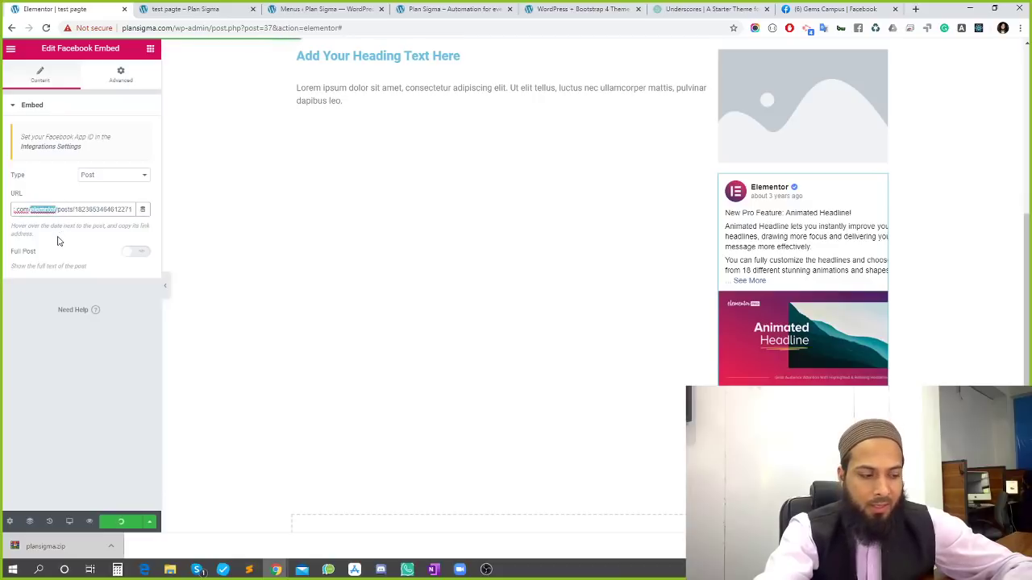
pyautogui.click(796, 8)
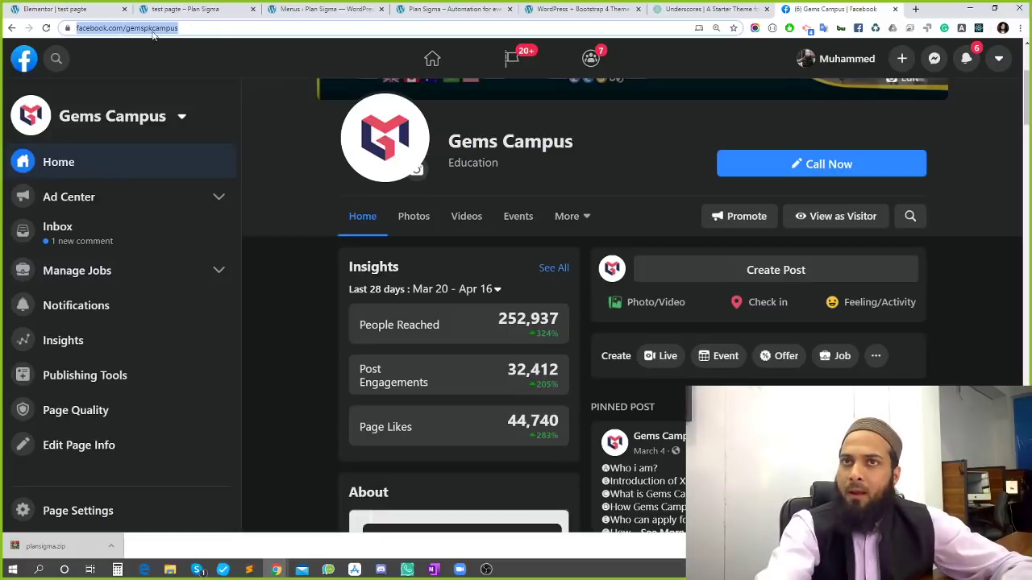
# Swap 'elementor' for 'gemspkcampus' in the embed URL and delete the old post number
pyautogui.doubleClick(155, 28)
pyautogui.doubleClick(193, 27)
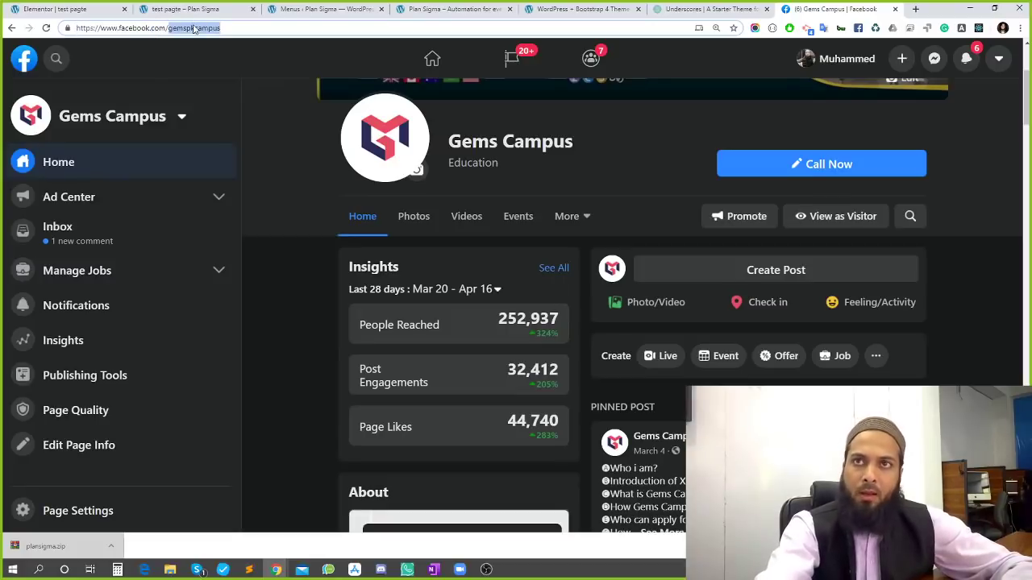
pyautogui.click(206, 8)
pyautogui.click(299, 7)
pyautogui.click(57, 8)
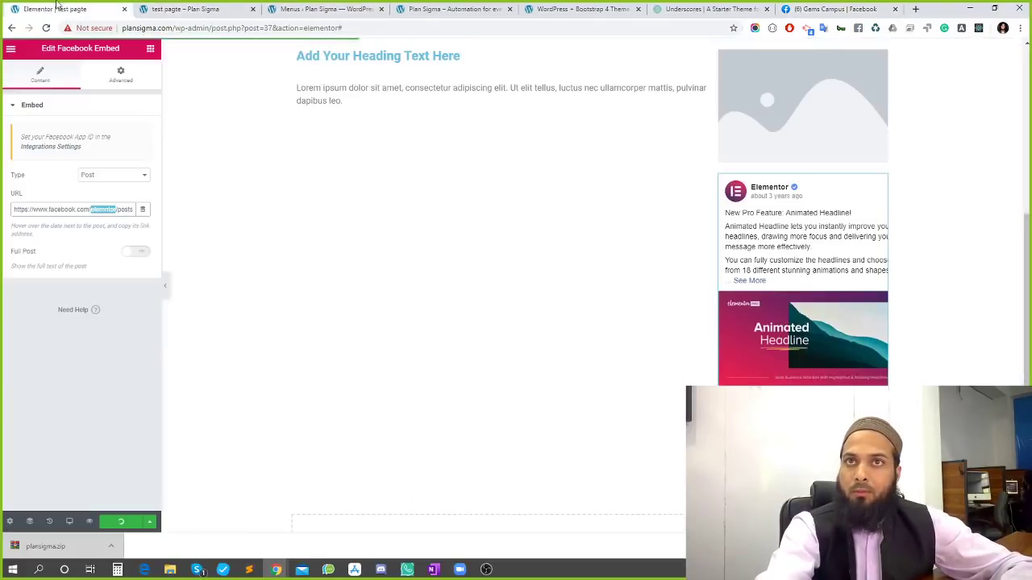
pyautogui.write('gemspkcampus')
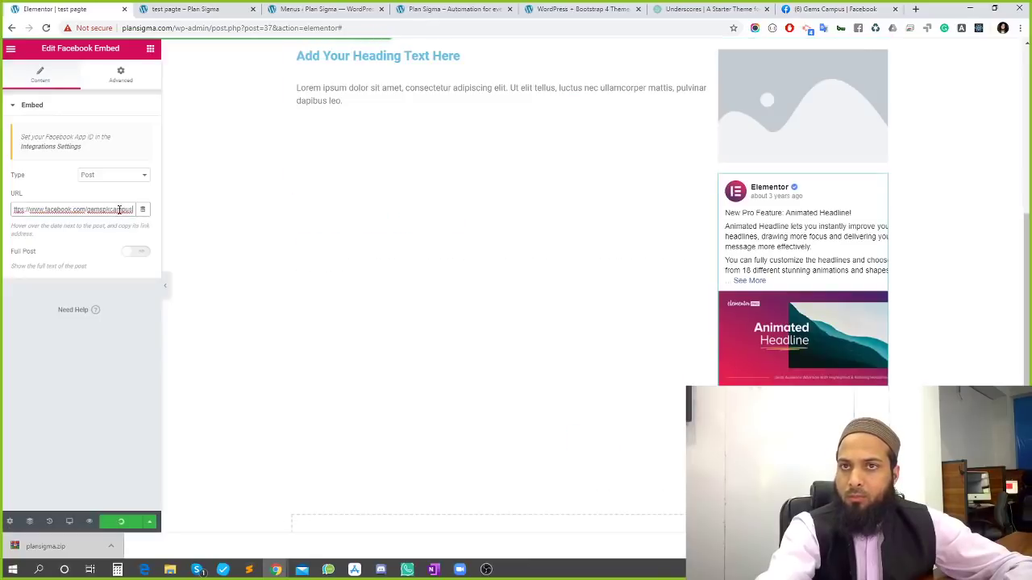
pyautogui.moveTo(119, 210); pyautogui.dragTo(219, 207)
pyautogui.doubleClick(102, 209)
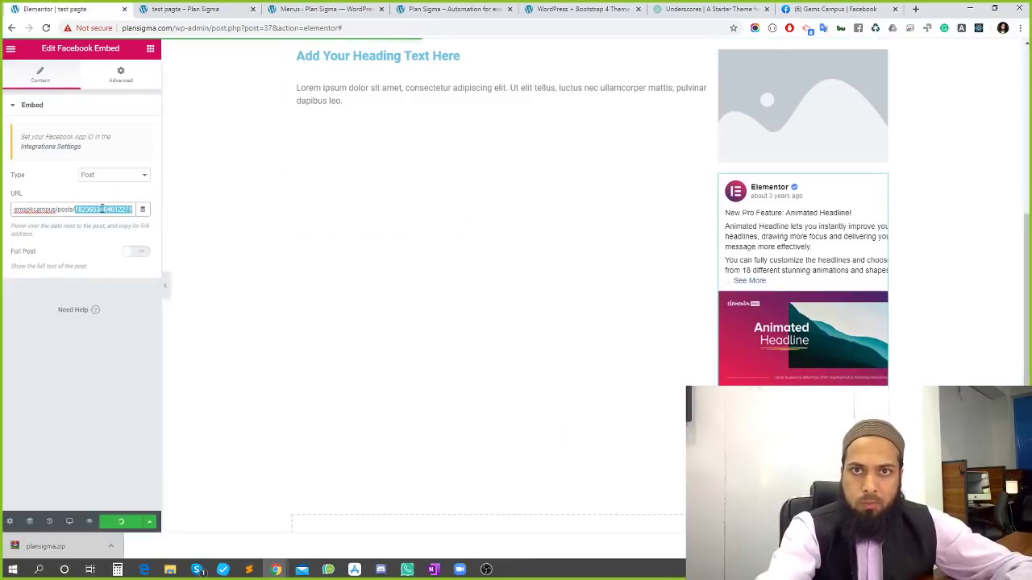
pyautogui.press('BackSpace')
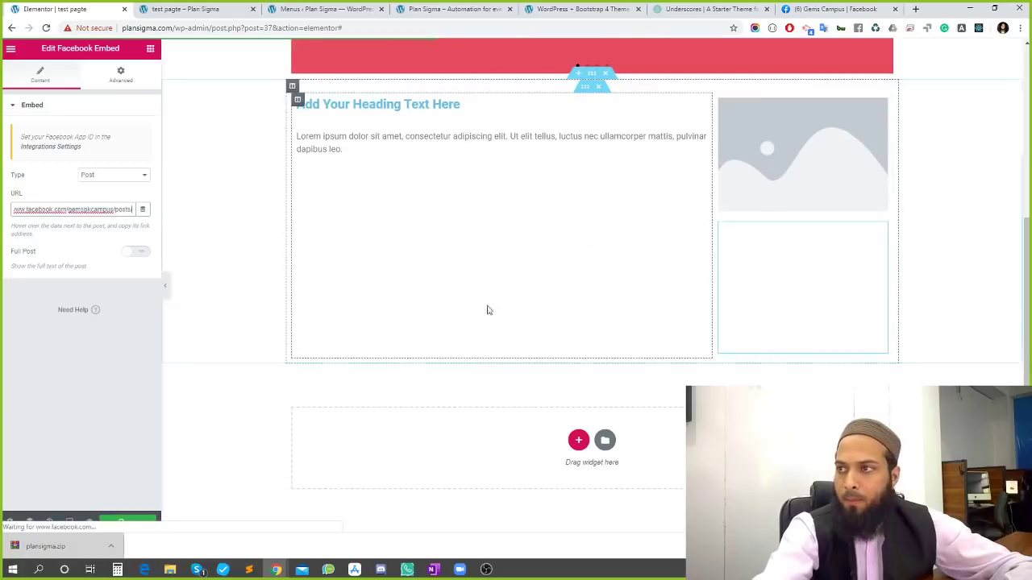
# Find the Gems Campus April 7 post on Facebook and copy its timestamp link
pyautogui.click(831, 9)
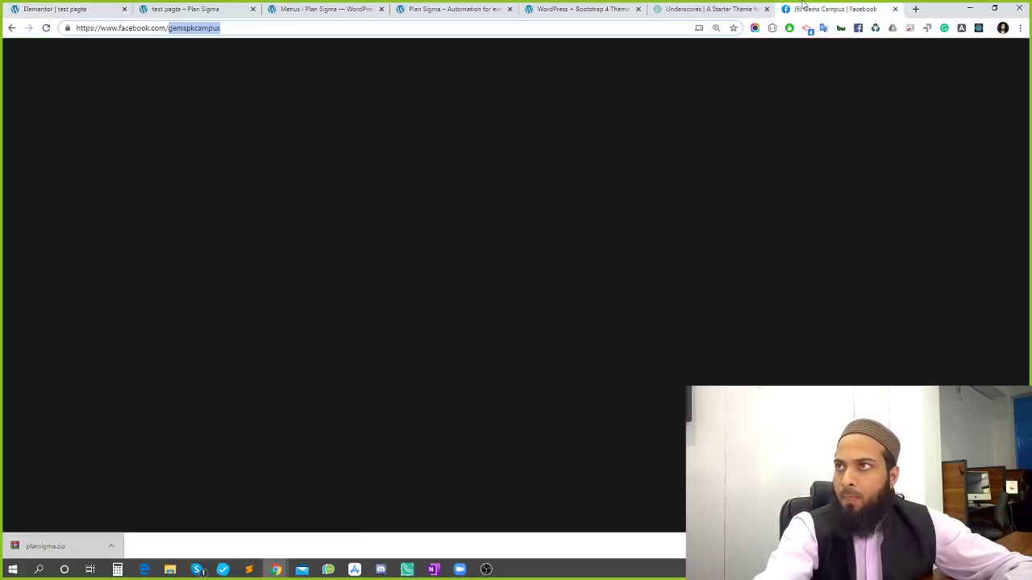
pyautogui.scroll(-3, 454, 302)
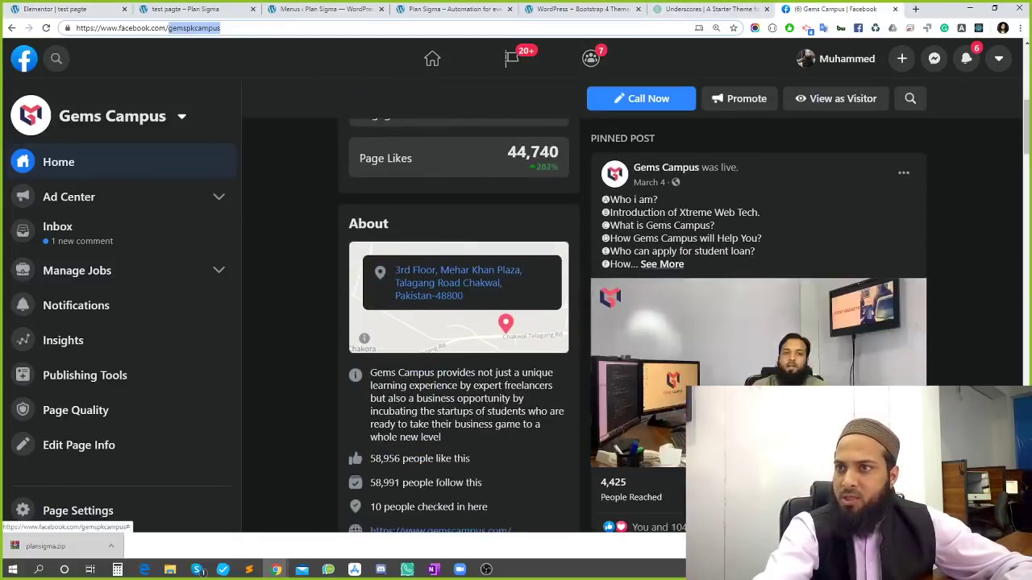
pyautogui.moveTo(672, 174)
pyautogui.scroll(-10, 709, 312)
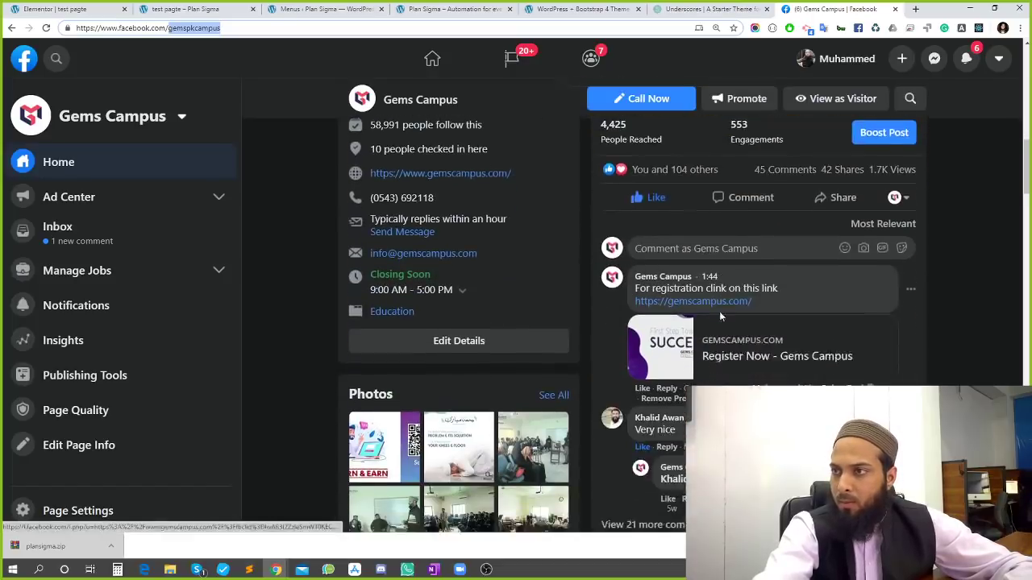
pyautogui.scroll(2, 709, 312)
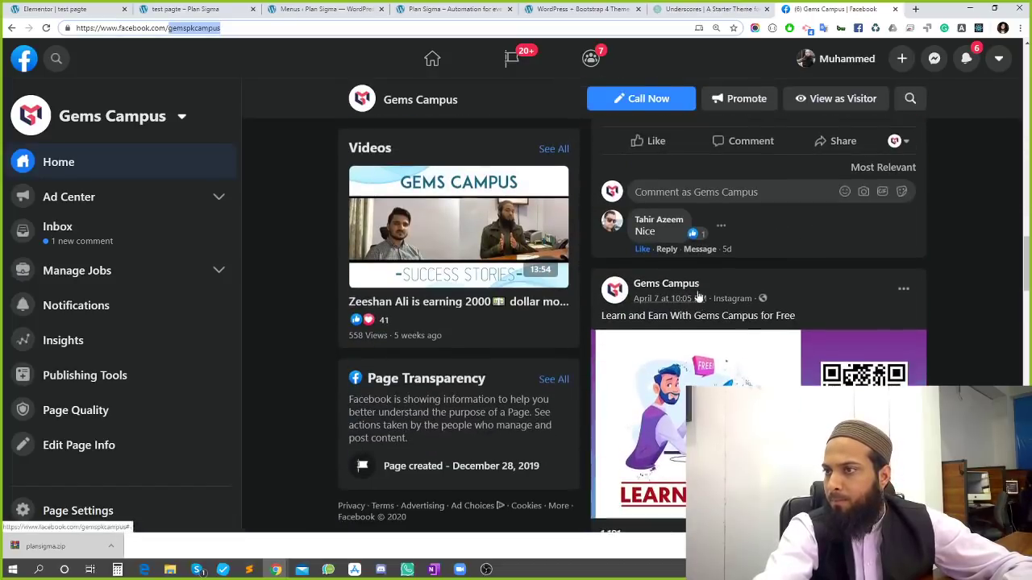
pyautogui.moveTo(680, 291)
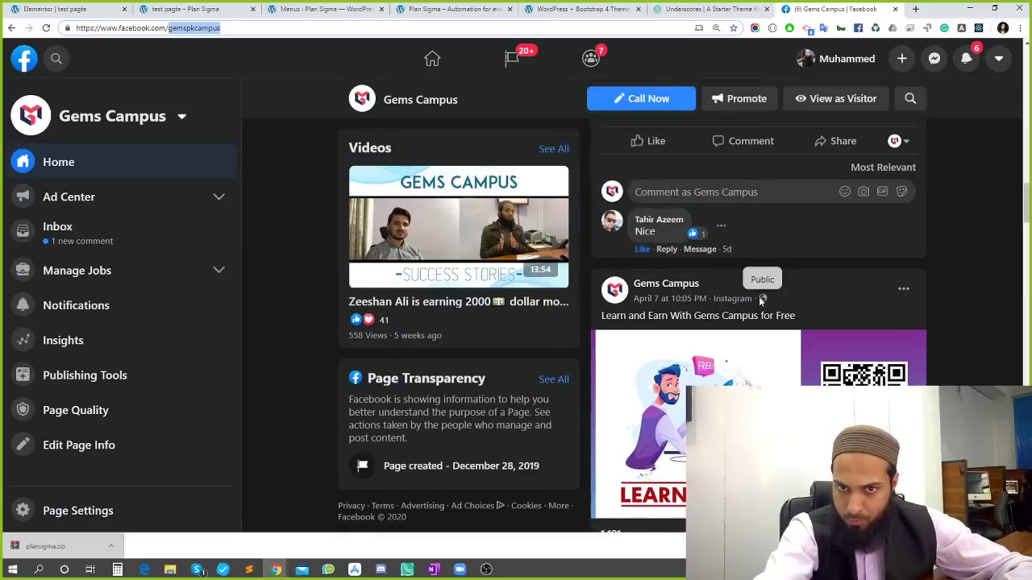
pyautogui.scroll(-3, 759, 298)
pyautogui.scroll(-2, 756, 312)
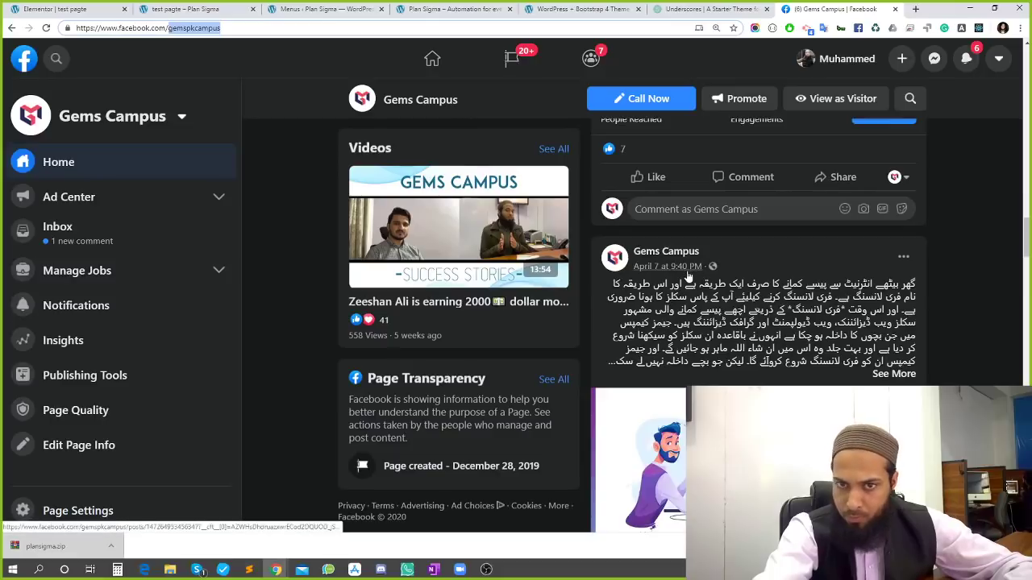
pyautogui.rightClick(686, 273)
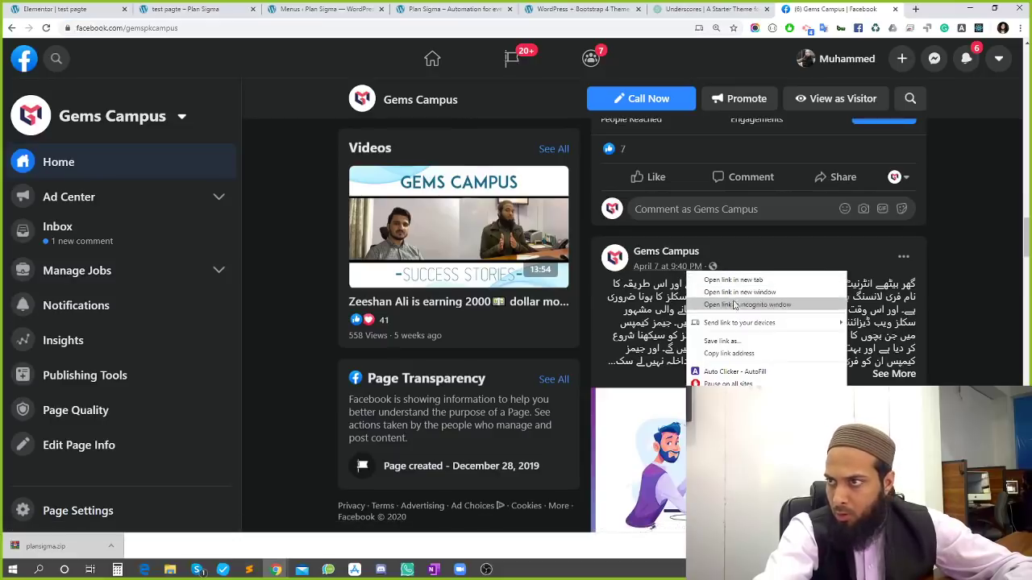
pyautogui.click(730, 353)
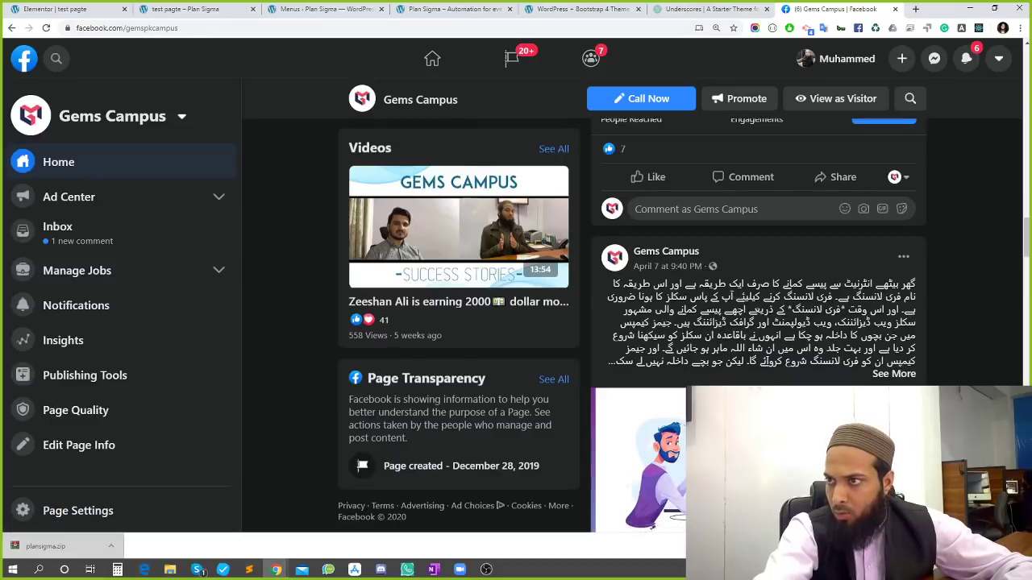
# Paste the copied April 7 post link into the address bar and select it
pyautogui.click(233, 28)
pyautogui.hotkey('ctrl', 'v')
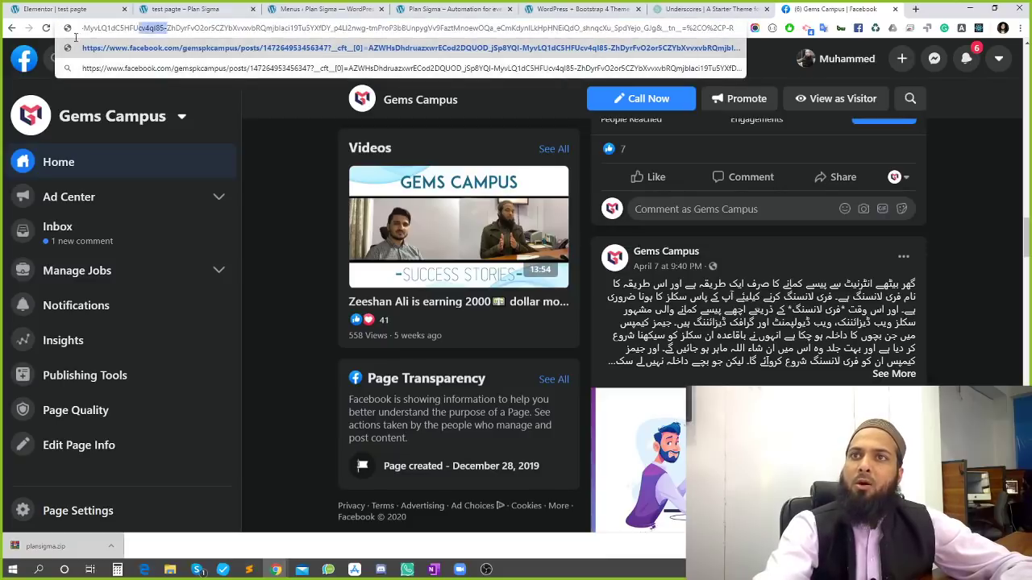
pyautogui.moveTo(75, 37); pyautogui.dragTo(77, 30)
pyautogui.click(300, 10)
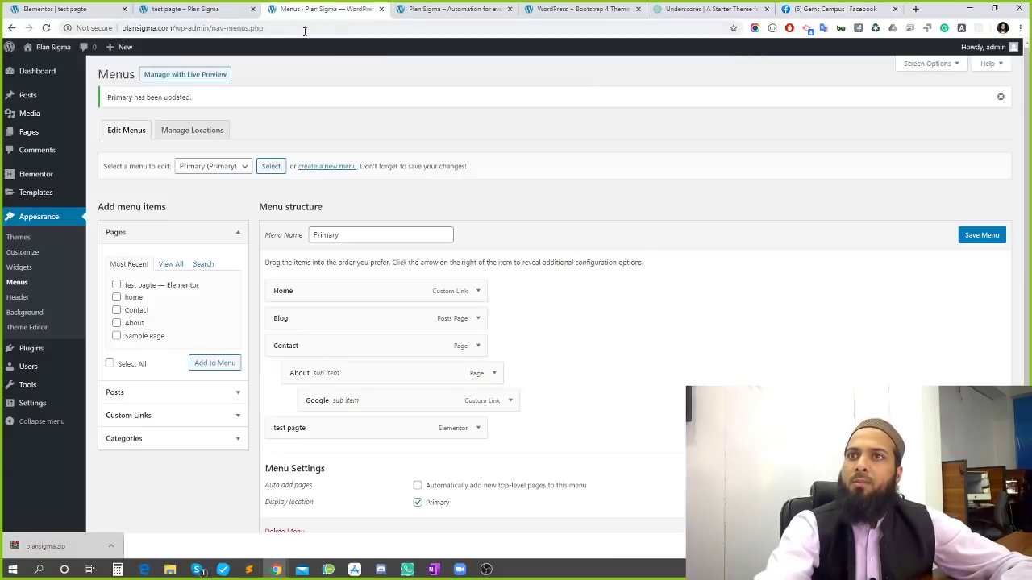
pyautogui.click(798, 9)
pyautogui.click(302, 29)
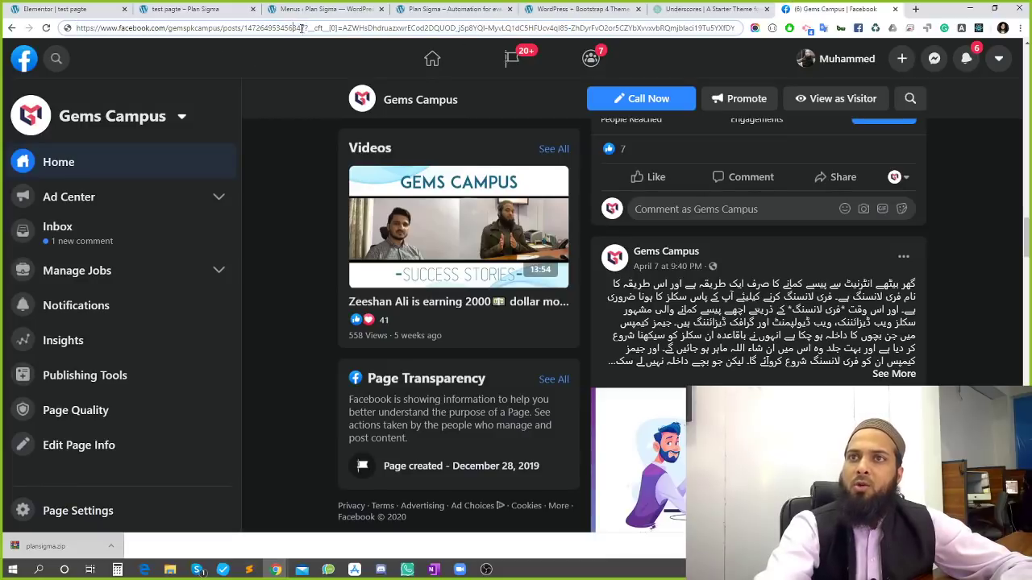
pyautogui.moveTo(305, 28); pyautogui.dragTo(25, 50)
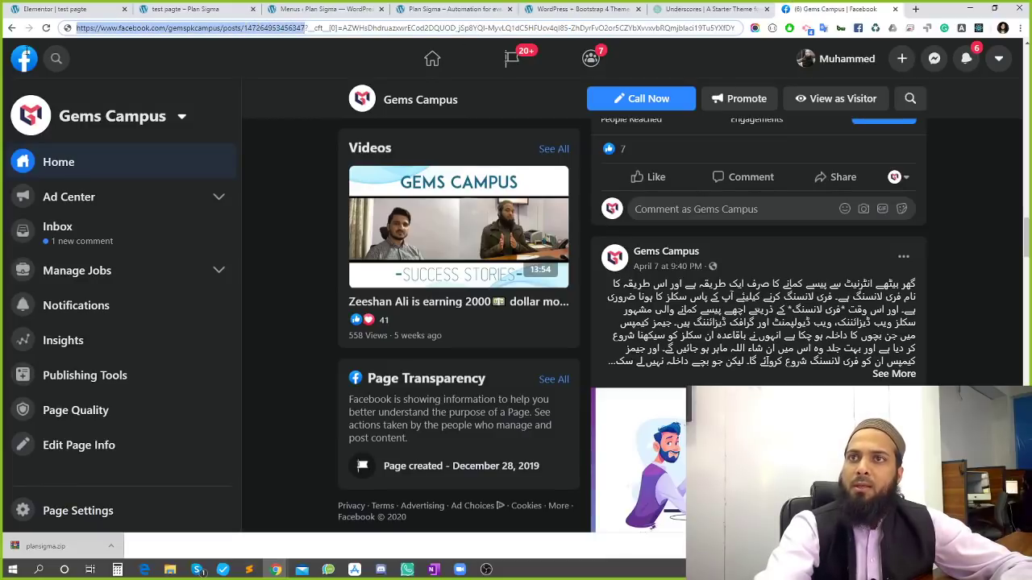
pyautogui.click(175, 7)
pyautogui.click(100, 7)
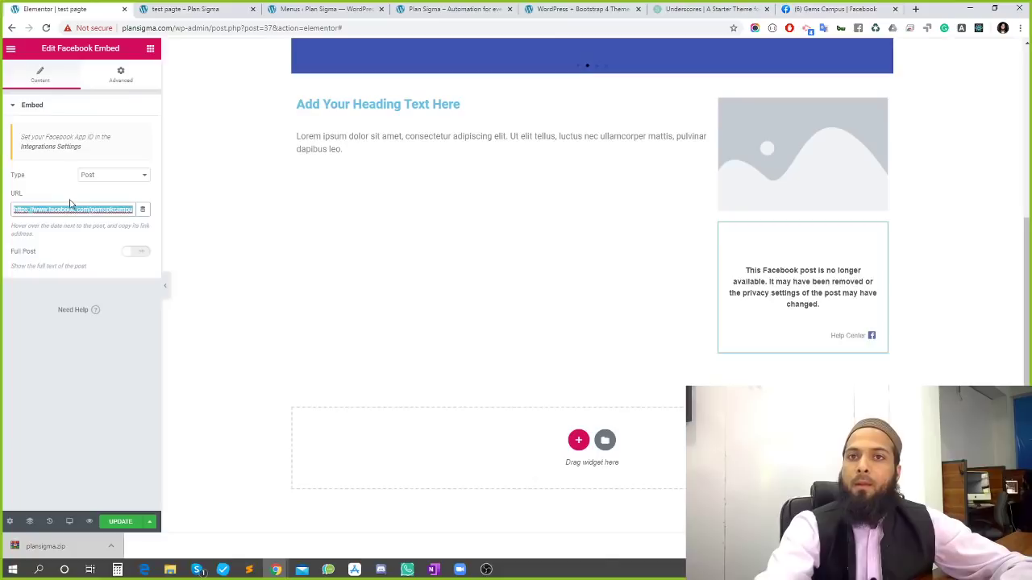
# Put the Gems Campus post link in the Facebook Embed URL field and update the page
pyautogui.hotkey('ctrl', 'v')
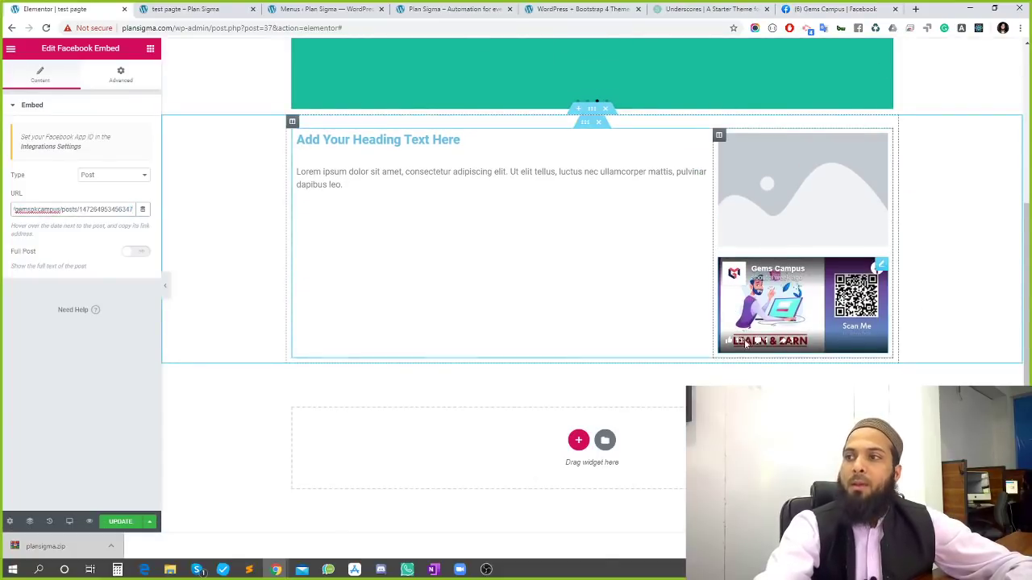
pyautogui.click(121, 522)
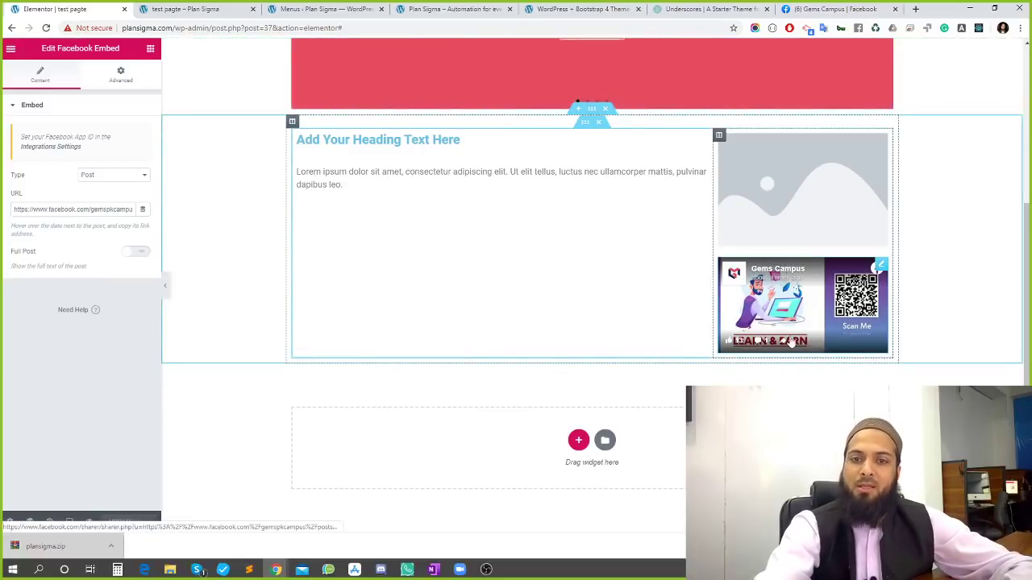
pyautogui.click(786, 8)
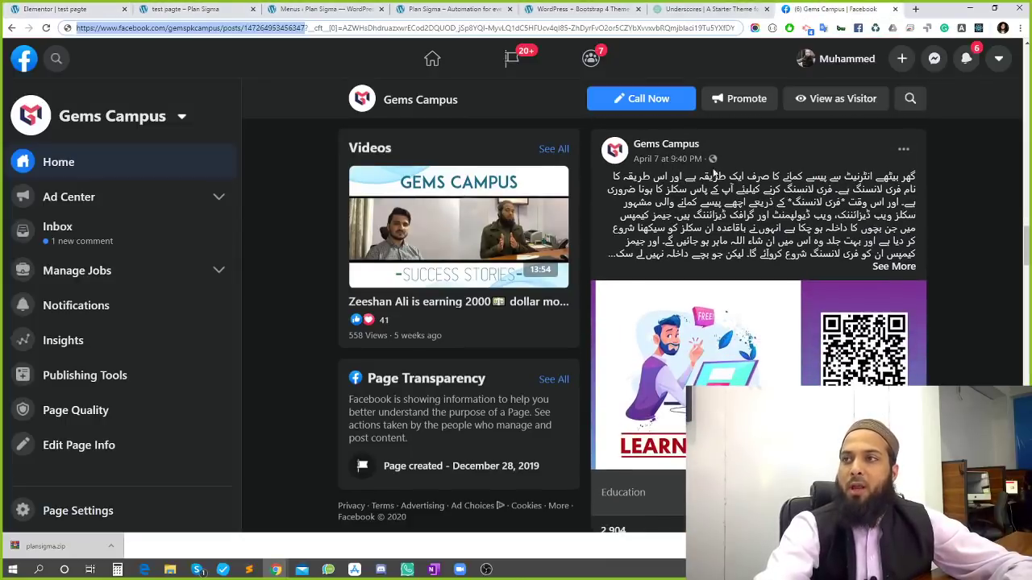
# Copy the post's timestamp link into the address bar, then close the Facebook tab
pyautogui.rightClick(682, 166)
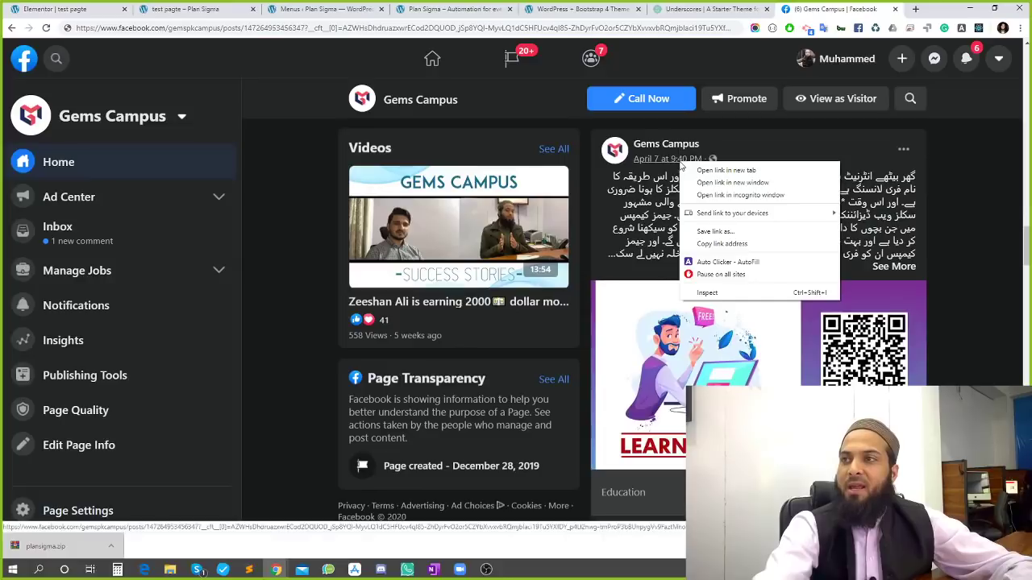
pyautogui.click(713, 245)
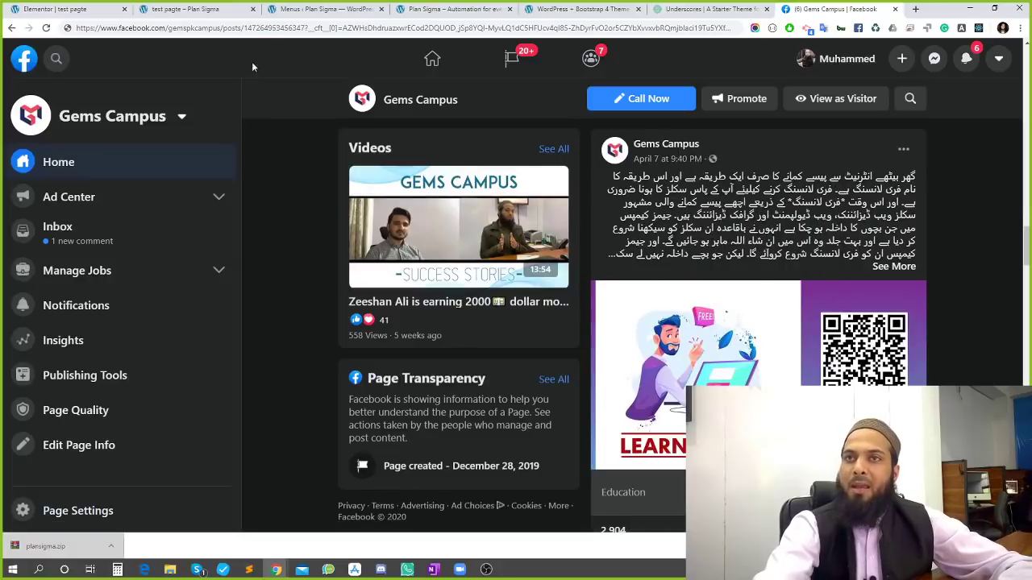
pyautogui.click(257, 33)
pyautogui.hotkey('ctrl', 'v')
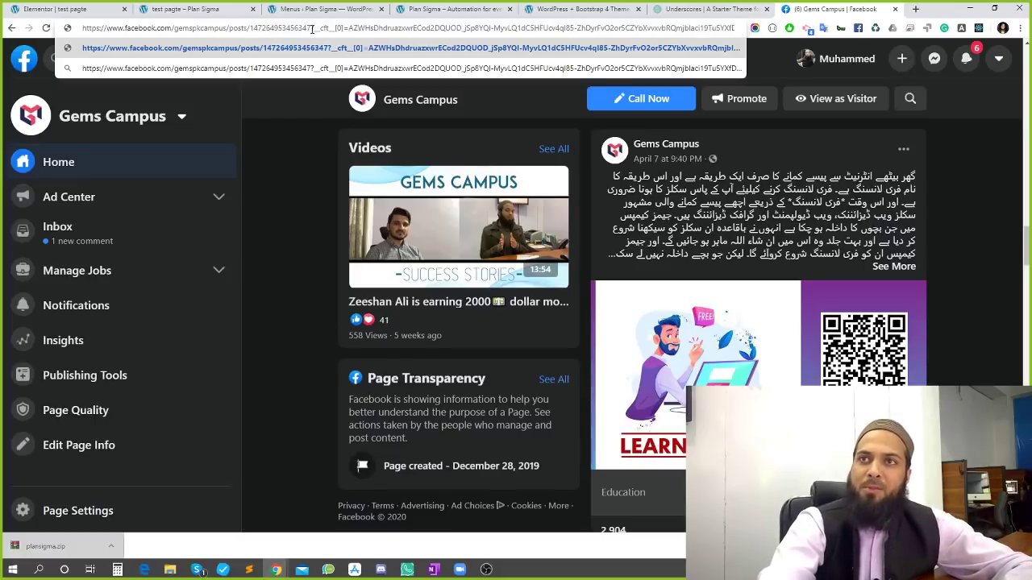
pyautogui.moveTo(311, 29); pyautogui.dragTo(81, 29)
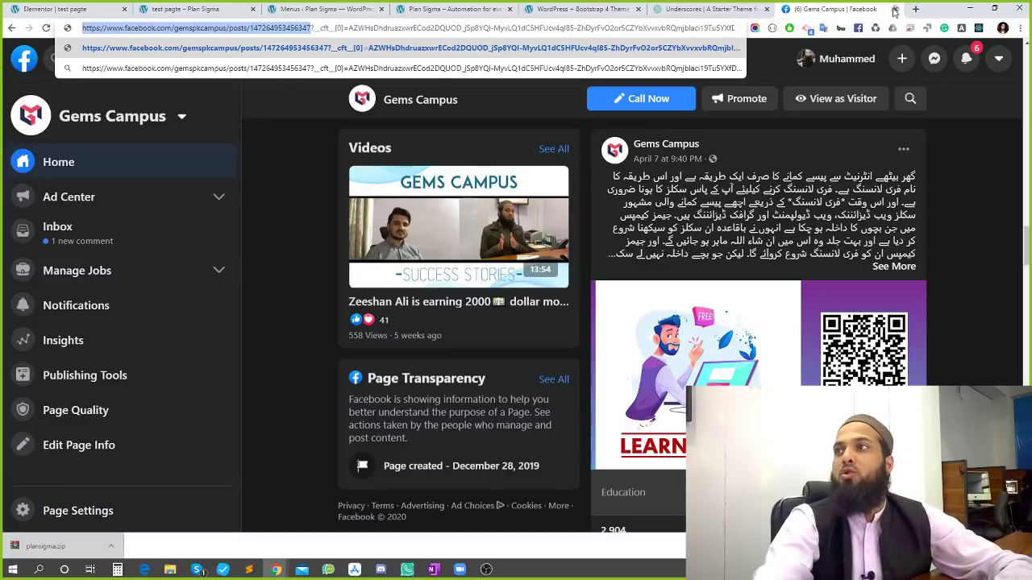
pyautogui.click(893, 9)
pyautogui.click(185, 9)
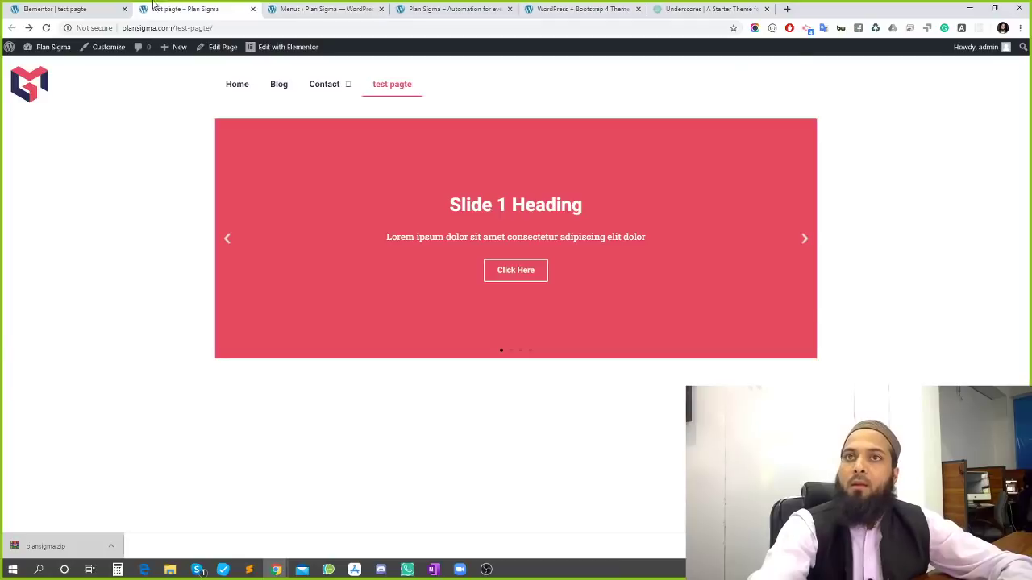
# Reload the live test pagte page to confirm the Gems Campus post embed, then return to the editor
pyautogui.click(96, 9)
pyautogui.click(185, 9)
pyautogui.click(114, 6)
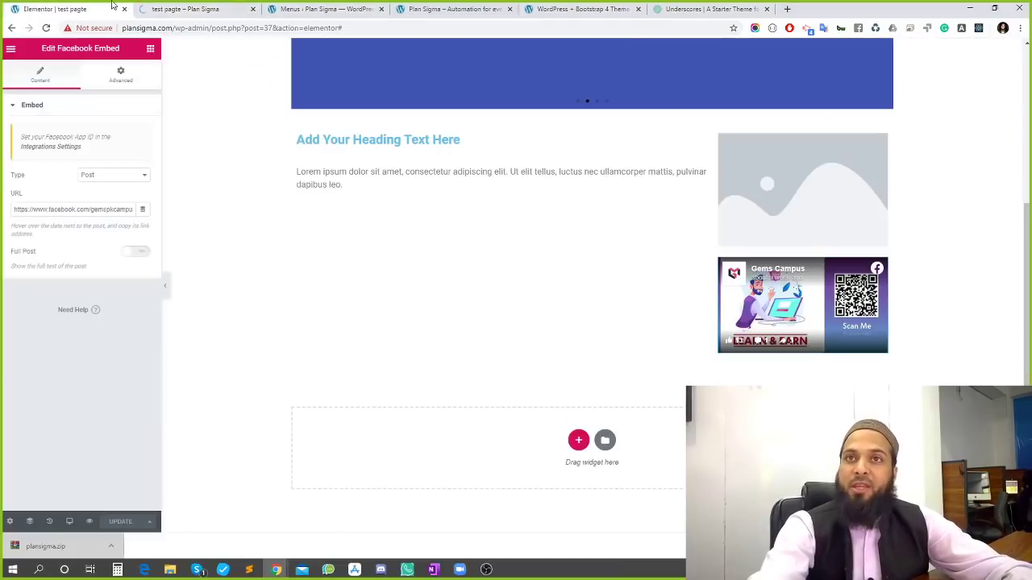
pyautogui.click(301, 10)
pyautogui.click(208, 8)
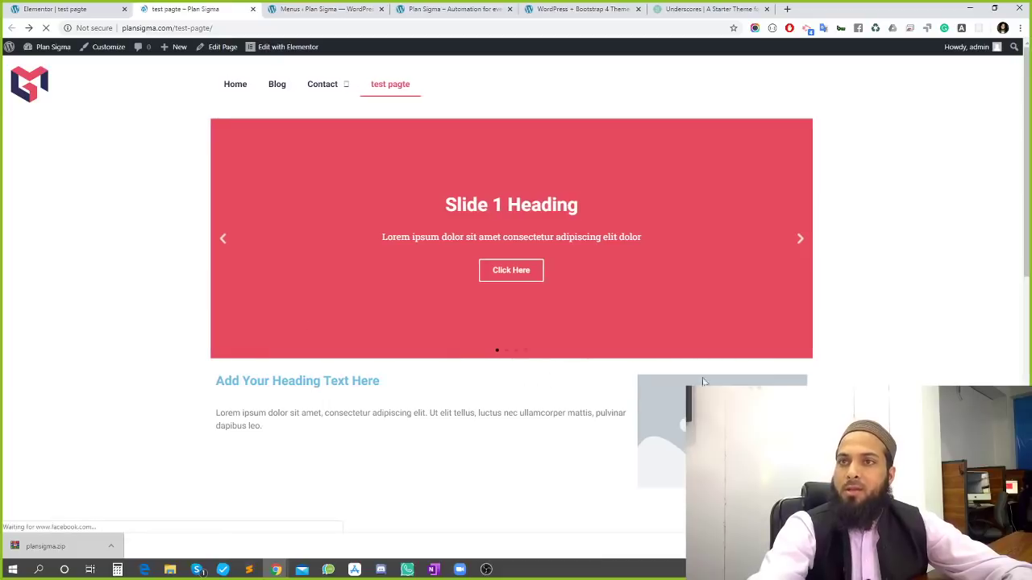
pyautogui.scroll(-1, 496, 412)
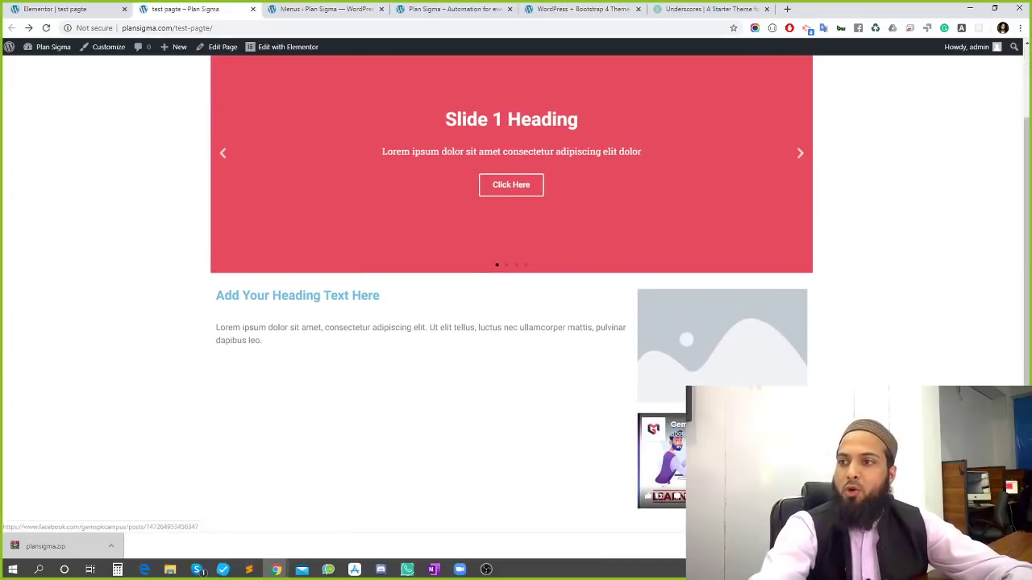
pyautogui.tripleClick(256, 295)
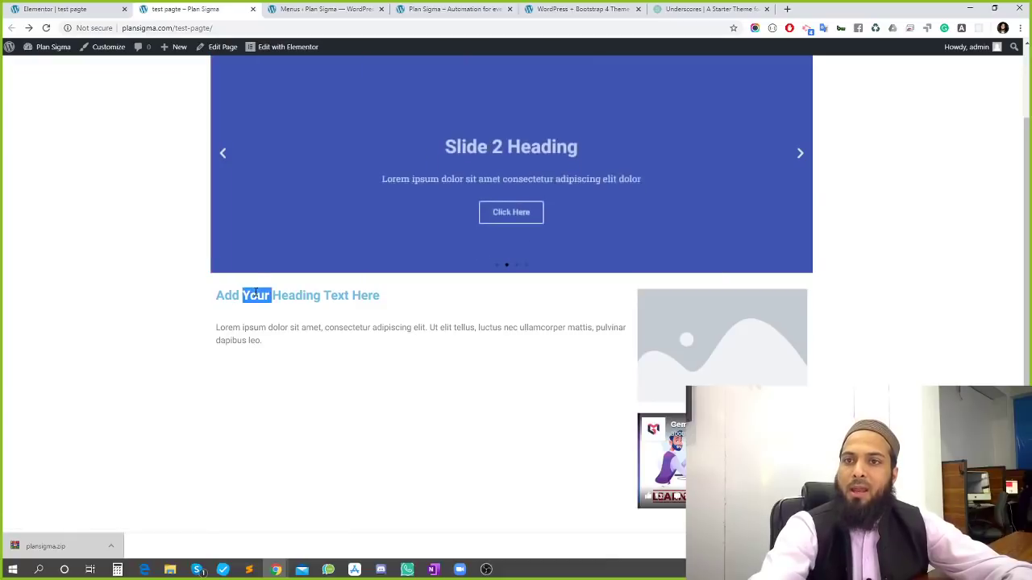
pyautogui.click(246, 339)
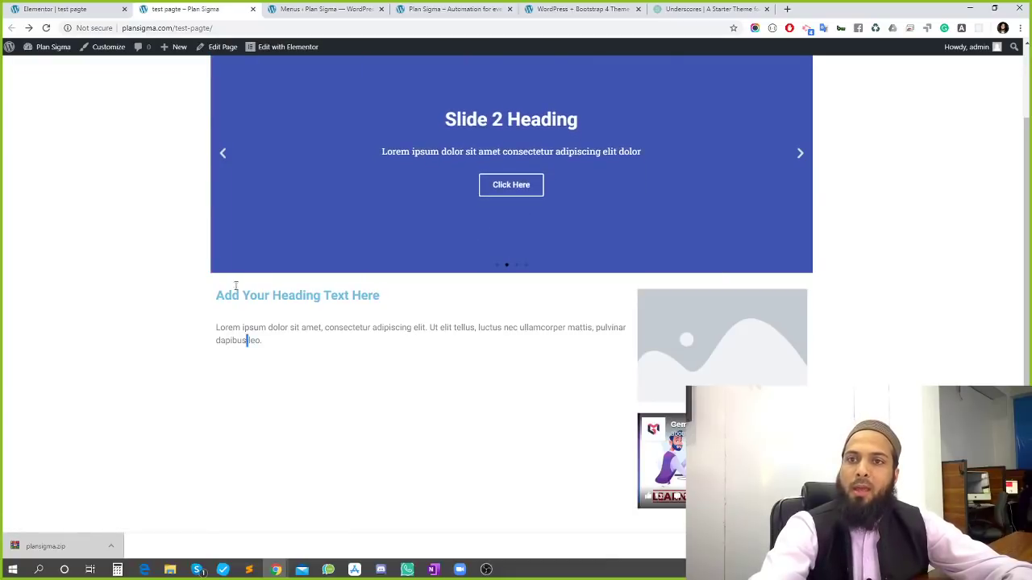
pyautogui.click(97, 7)
pyautogui.click(119, 81)
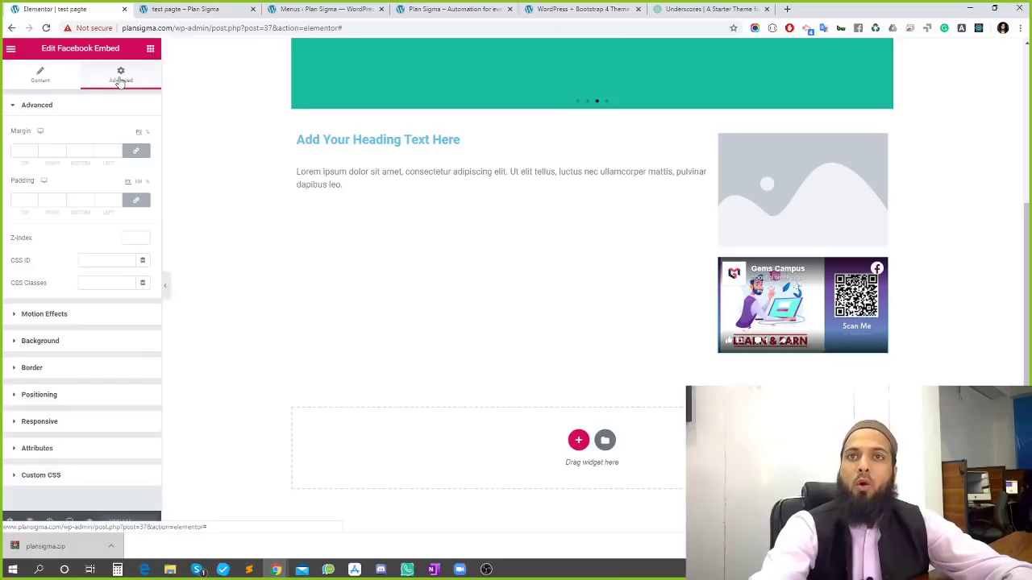
# Set the heading's text colour to the red preset
pyautogui.click(443, 141)
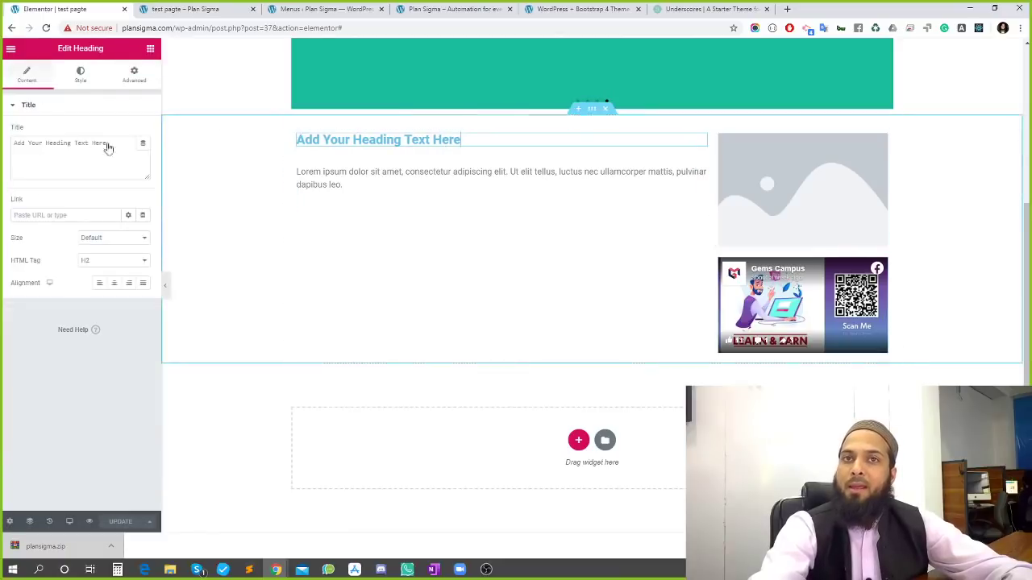
pyautogui.click(80, 74)
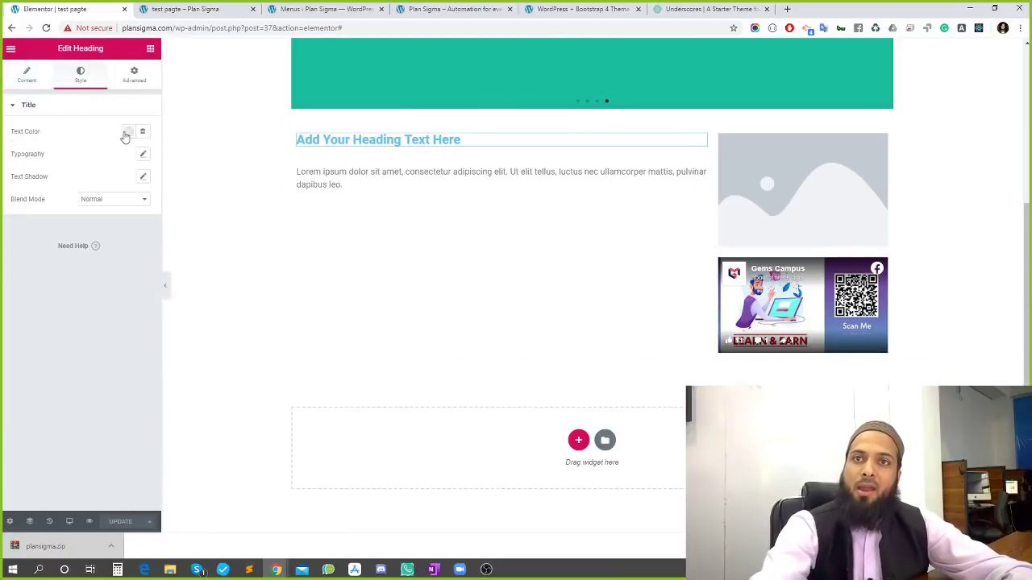
pyautogui.click(127, 131)
pyautogui.click(78, 156)
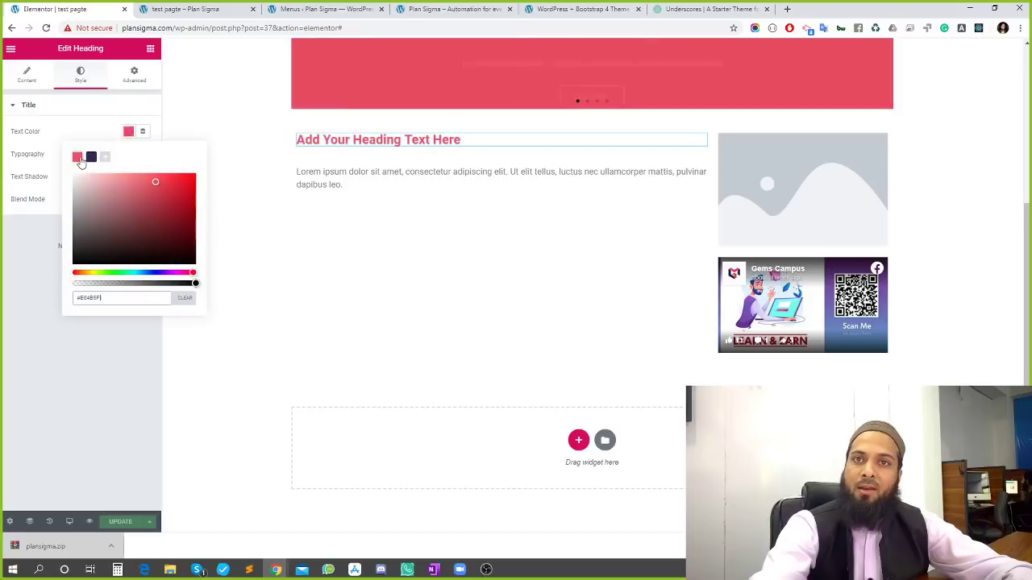
pyautogui.click(42, 143)
# Give the heading Noto Sans Hebrew typography at size 36, weight 700, line height 0.9
pyautogui.click(144, 156)
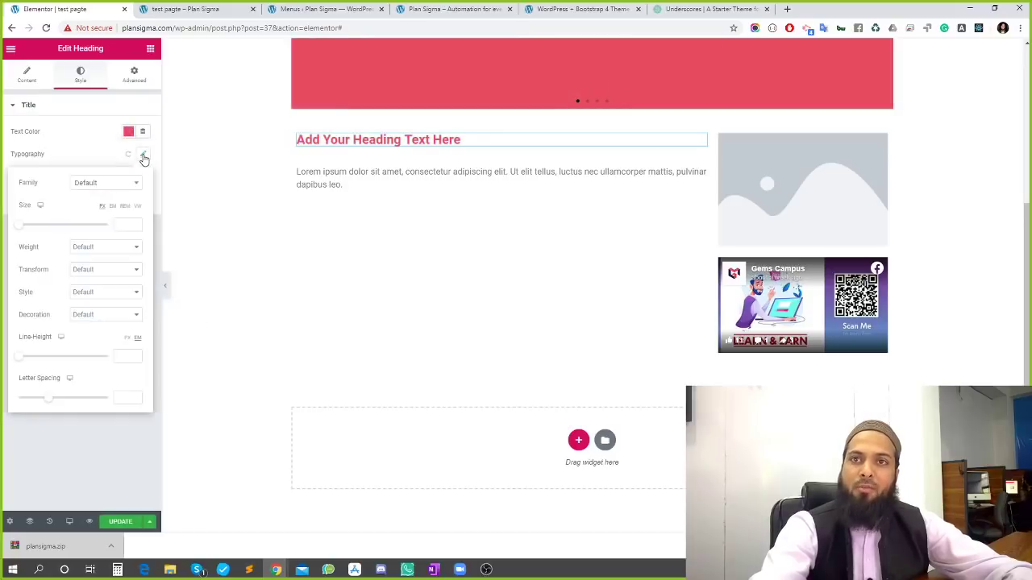
pyautogui.click(106, 188)
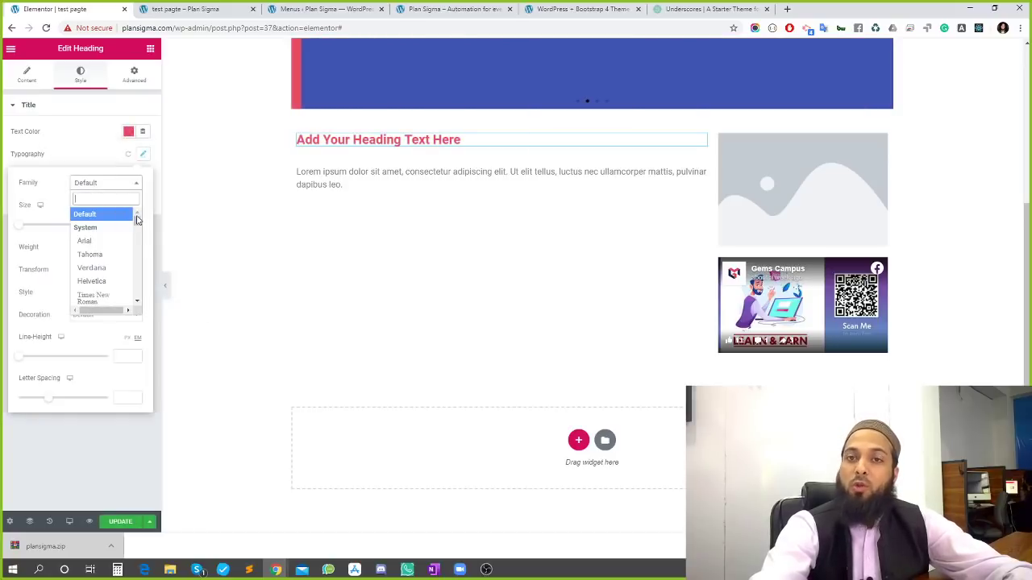
pyautogui.moveTo(137, 220); pyautogui.dragTo(150, 317)
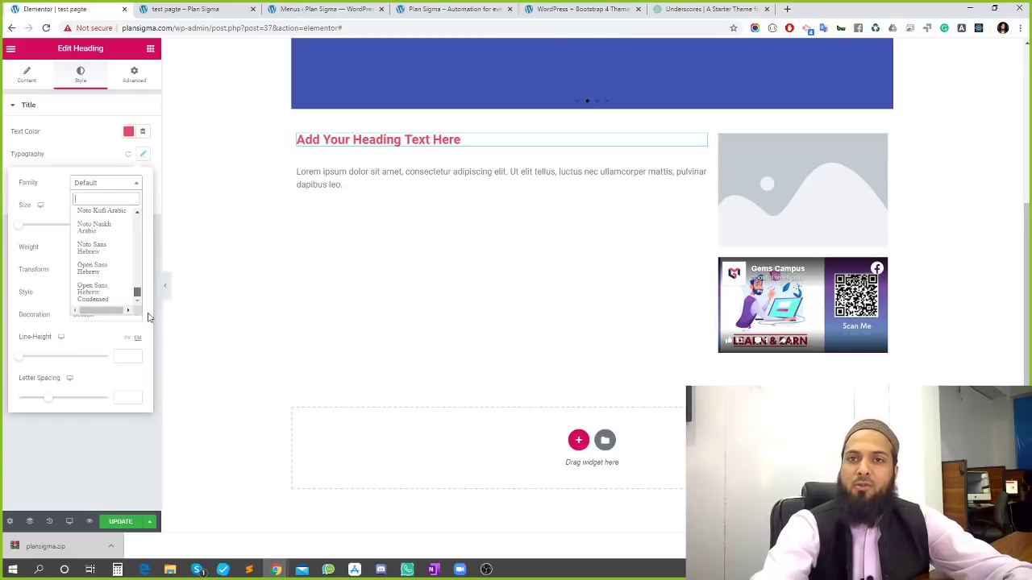
pyautogui.click(97, 247)
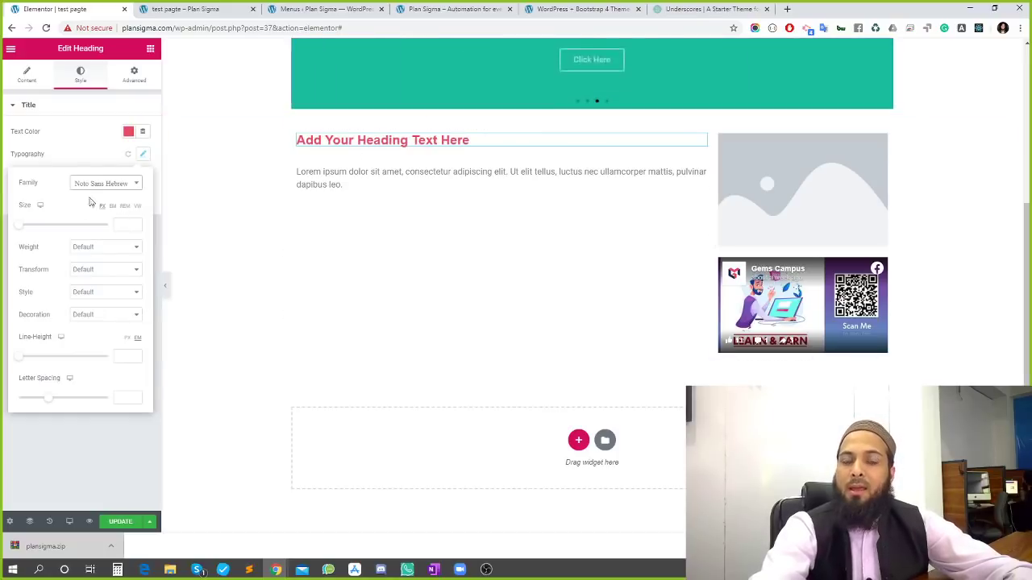
pyautogui.moveTo(24, 231); pyautogui.dragTo(37, 235)
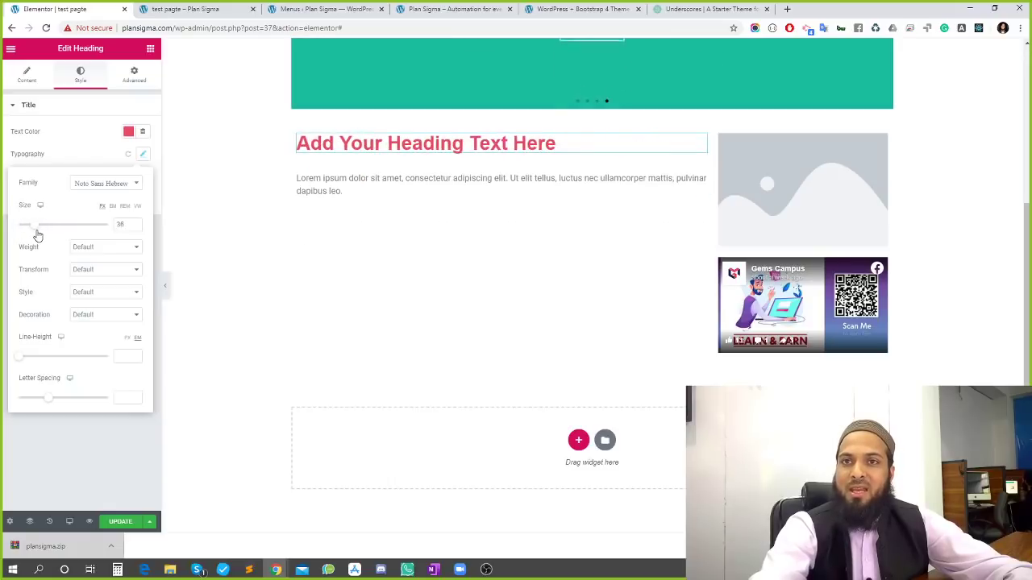
pyautogui.click(98, 250)
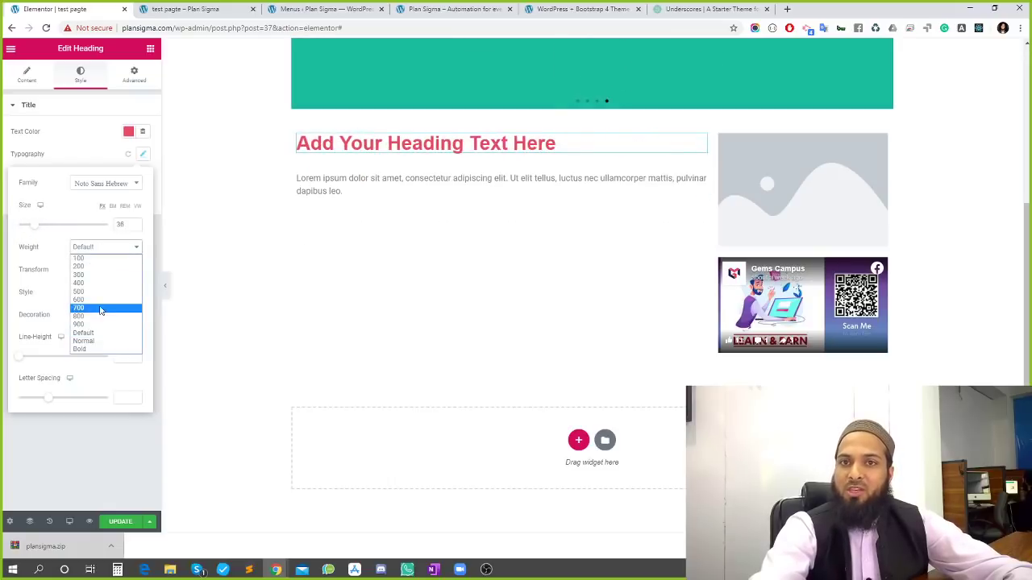
pyautogui.click(101, 308)
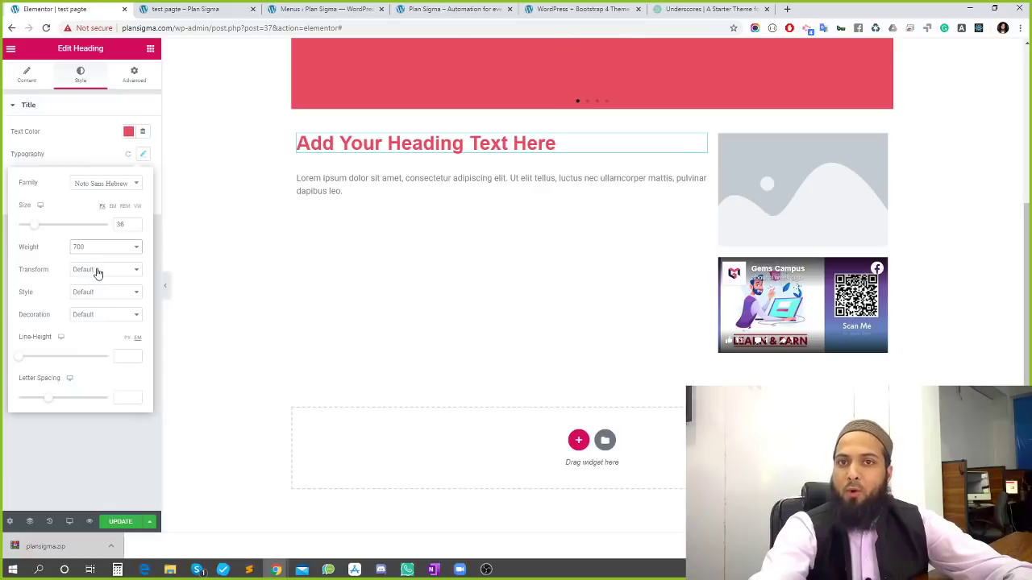
pyautogui.moveTo(21, 361); pyautogui.dragTo(38, 402)
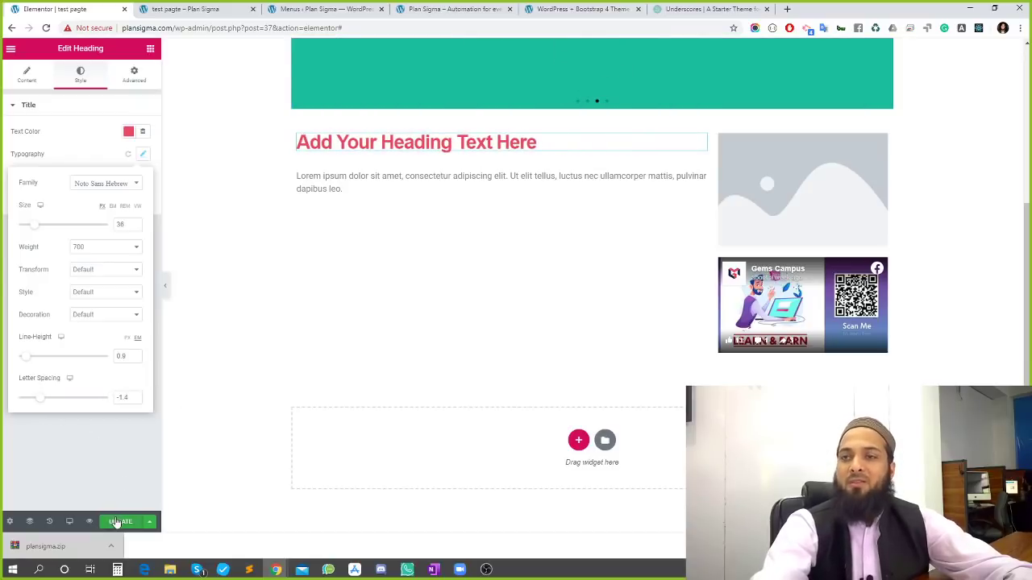
pyautogui.click(101, 464)
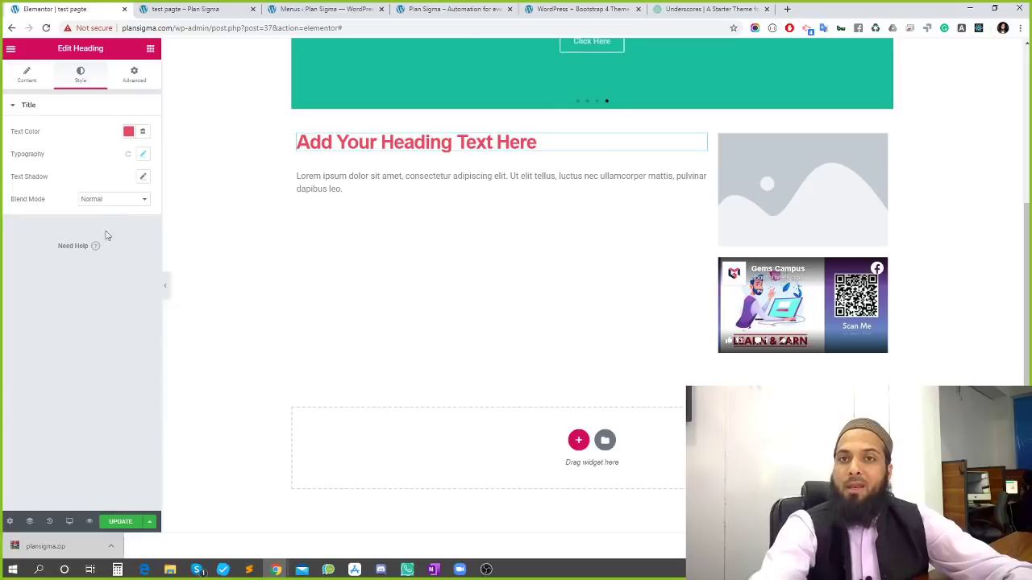
# Save the heading changes with UPDATE
pyautogui.click(120, 522)
pyautogui.scroll(1, 434, 219)
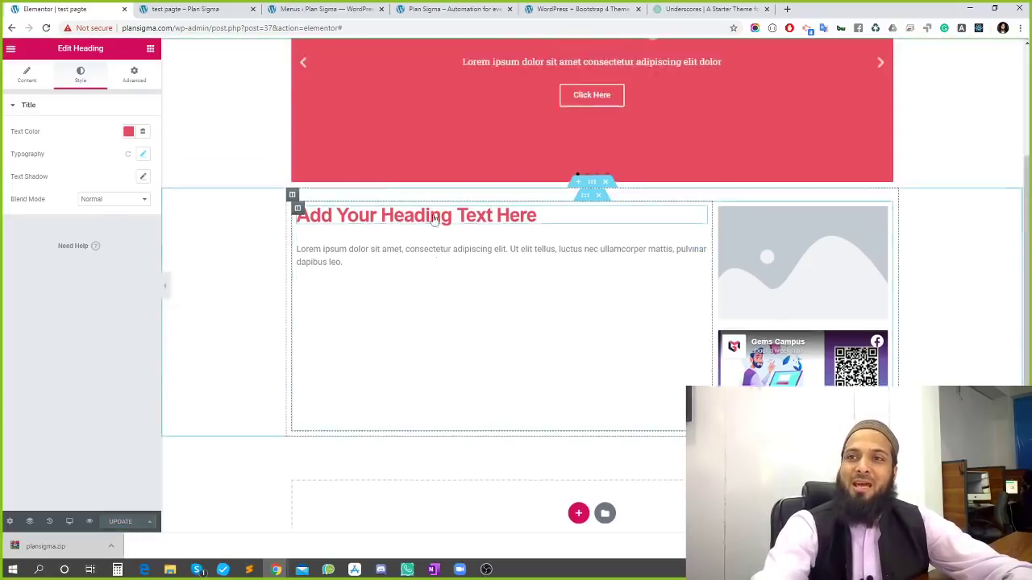
pyautogui.scroll(2, 433, 219)
pyautogui.scroll(1, 387, 290)
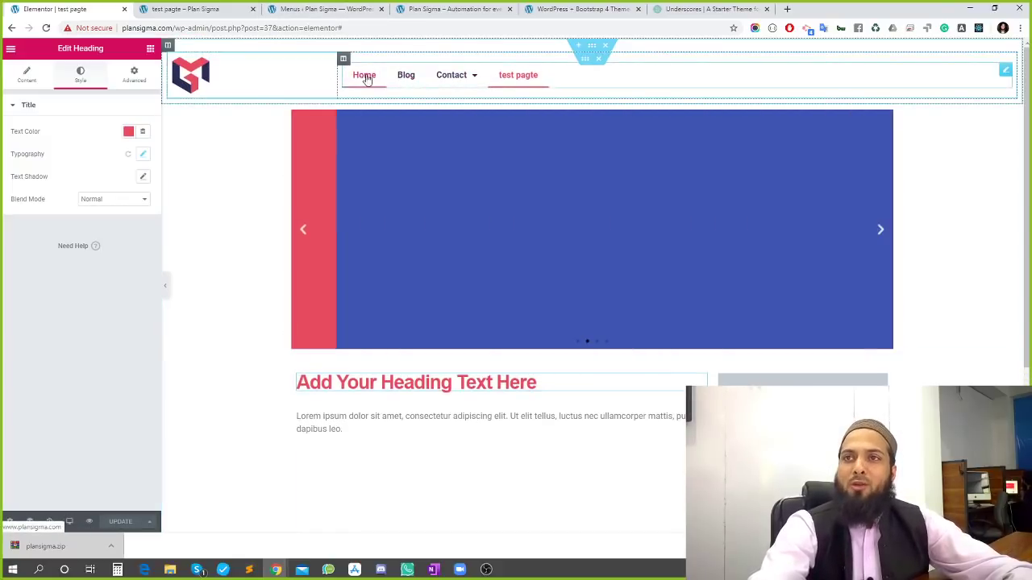
# Right-align the header's Nav Menu, update, and check the result on the live page
pyautogui.click(1005, 72)
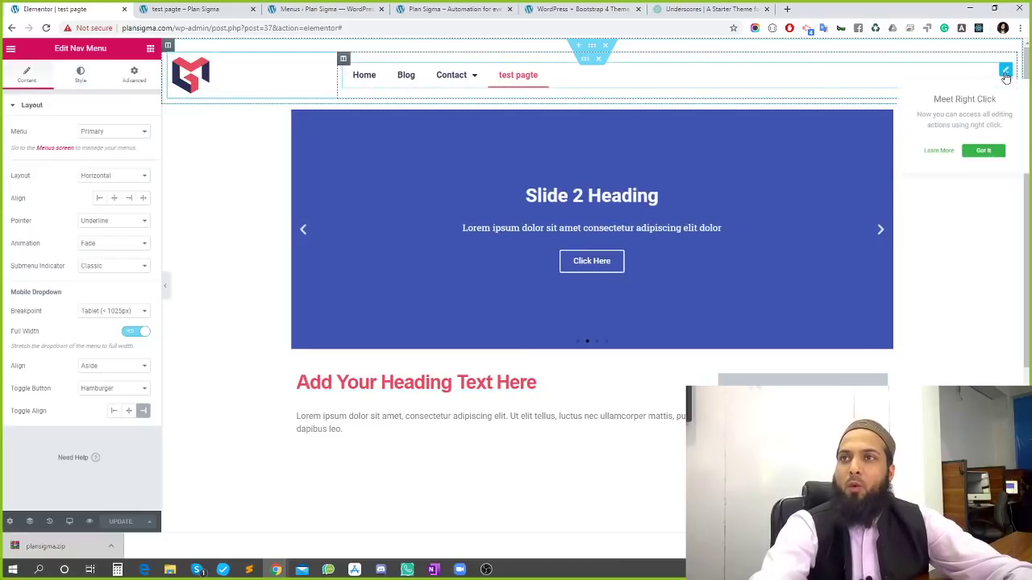
pyautogui.click(129, 199)
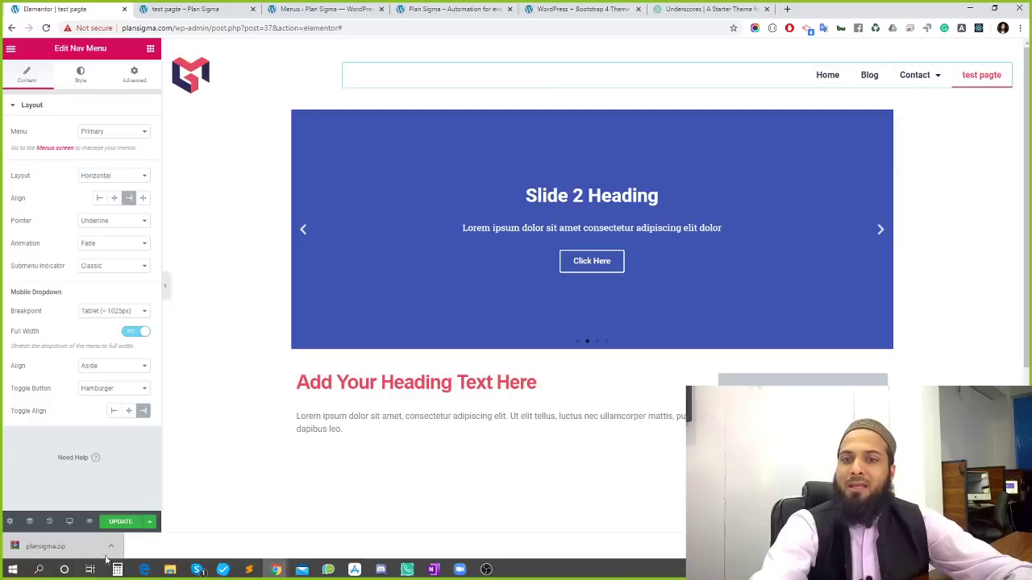
pyautogui.click(121, 523)
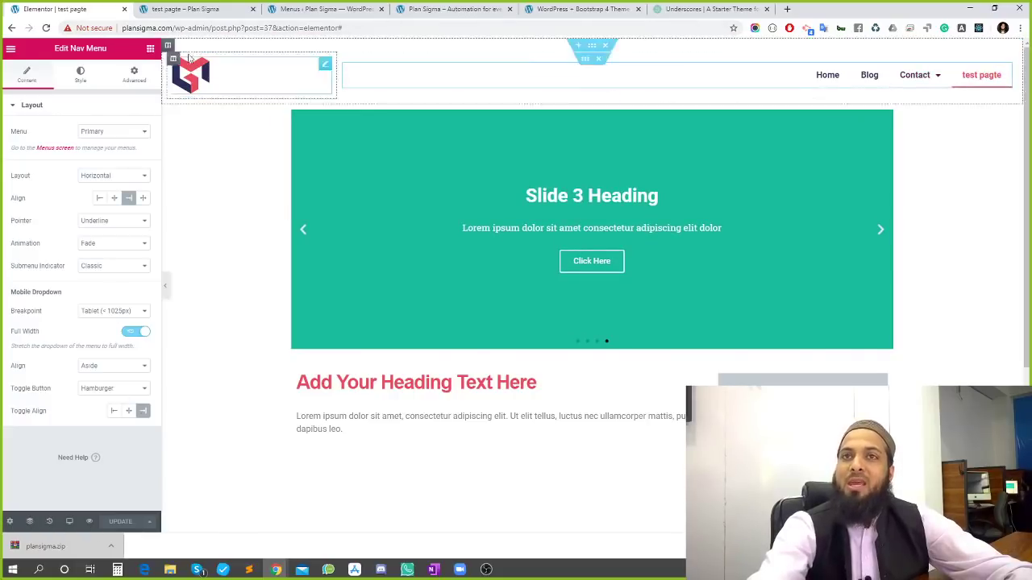
pyautogui.click(191, 8)
pyautogui.scroll(2, 362, 319)
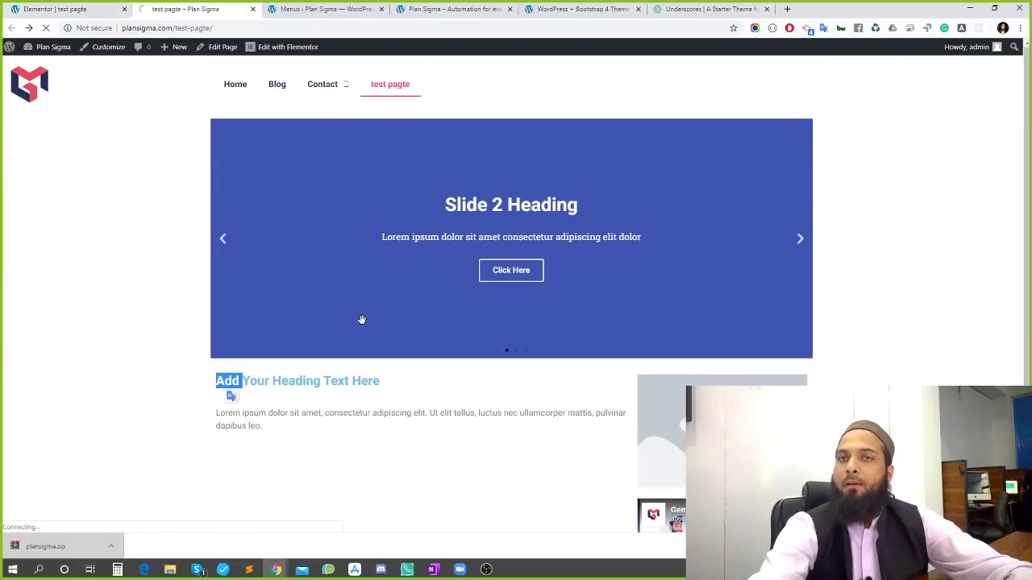
pyautogui.click(55, 9)
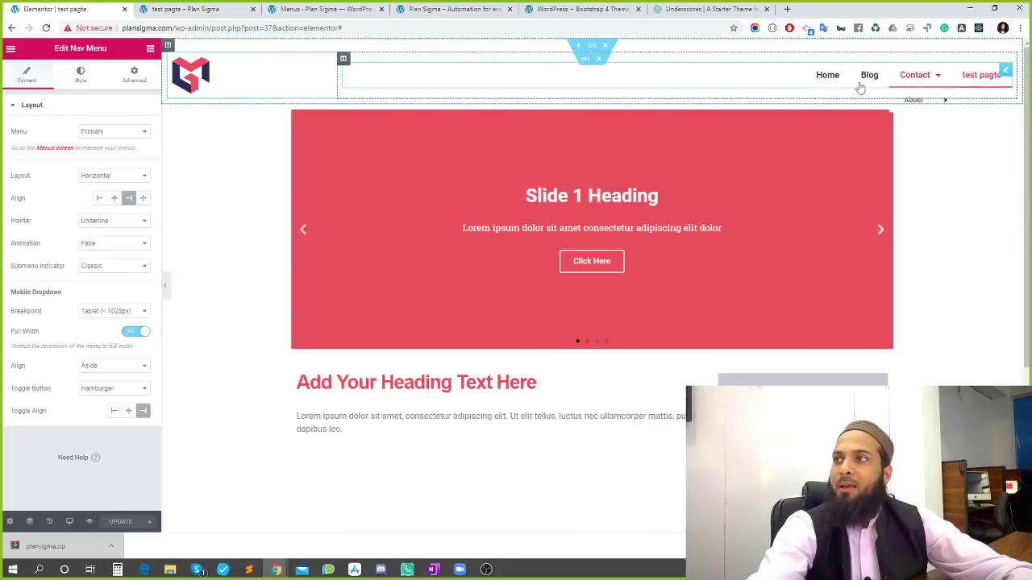
# Search the widgets for 'icon' and drop an Icon Box into the header beside the menu
pyautogui.click(134, 77)
pyautogui.click(150, 49)
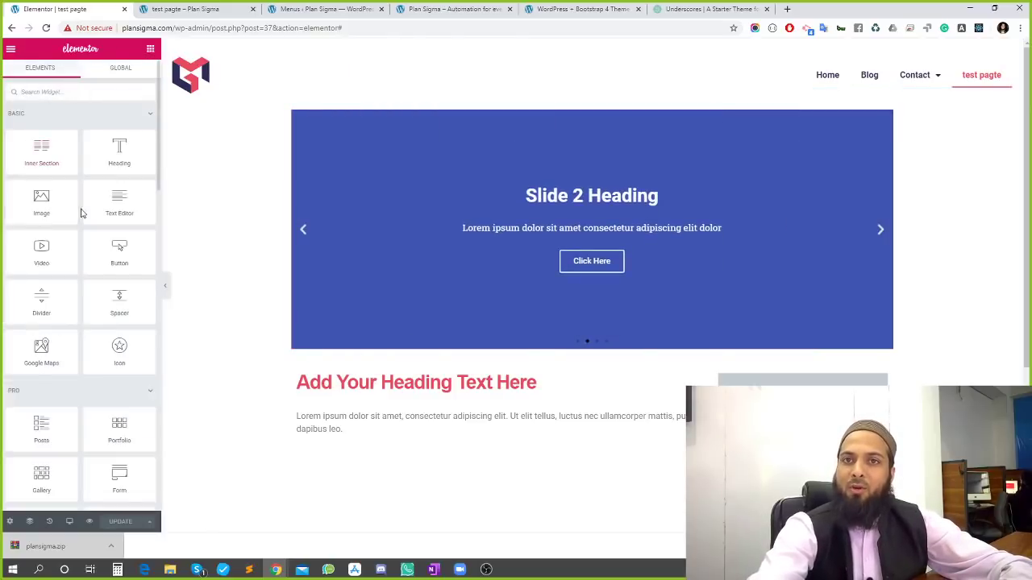
pyautogui.click(45, 92)
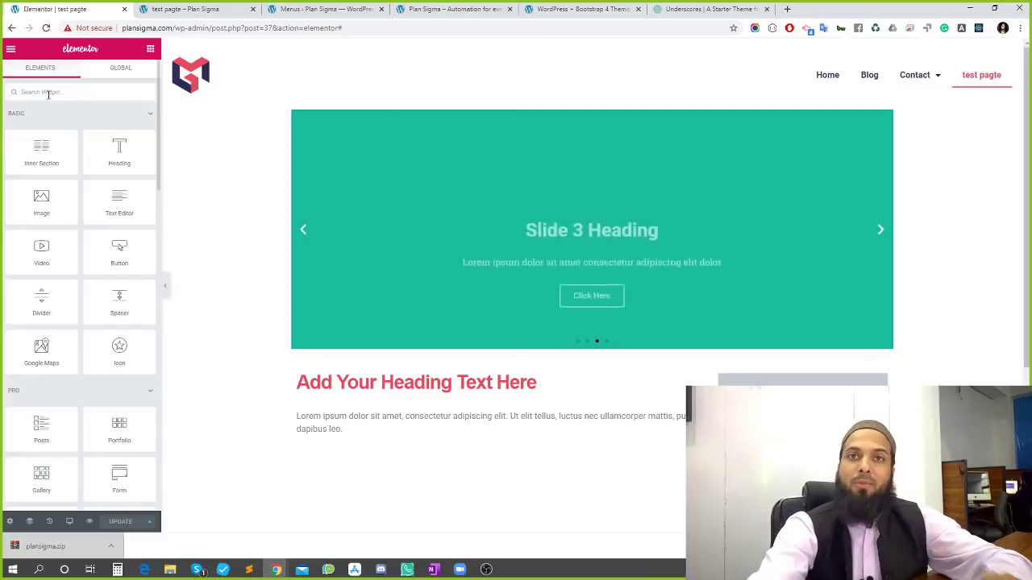
pyautogui.write('link')
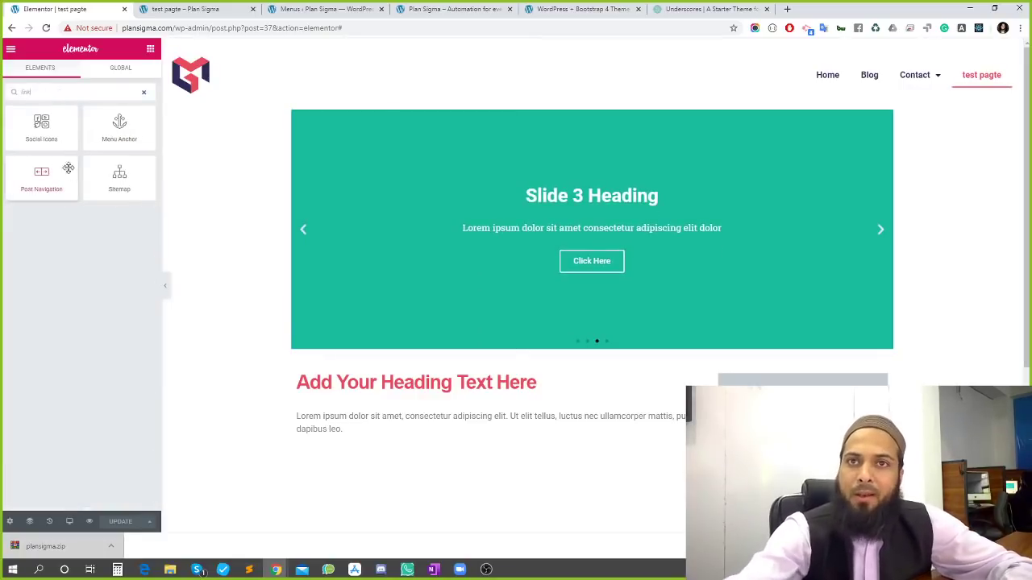
pyautogui.doubleClick(25, 91)
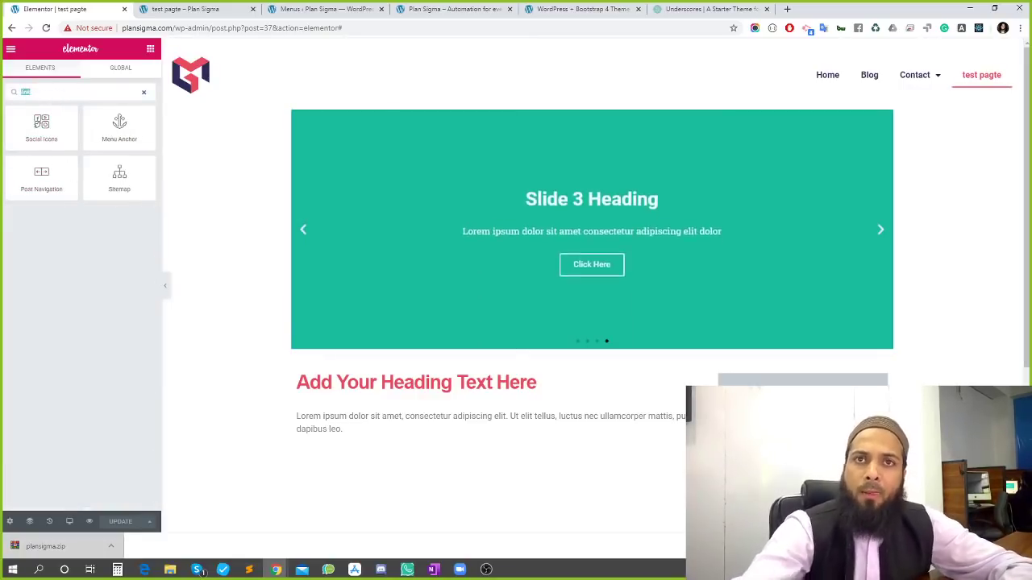
pyautogui.press('BackSpace')
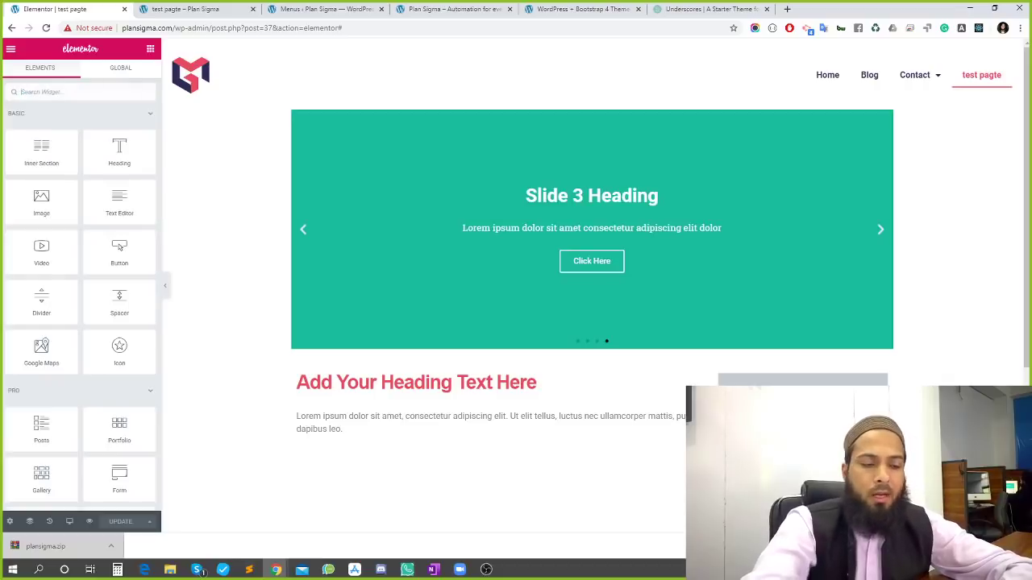
pyautogui.write('icon')
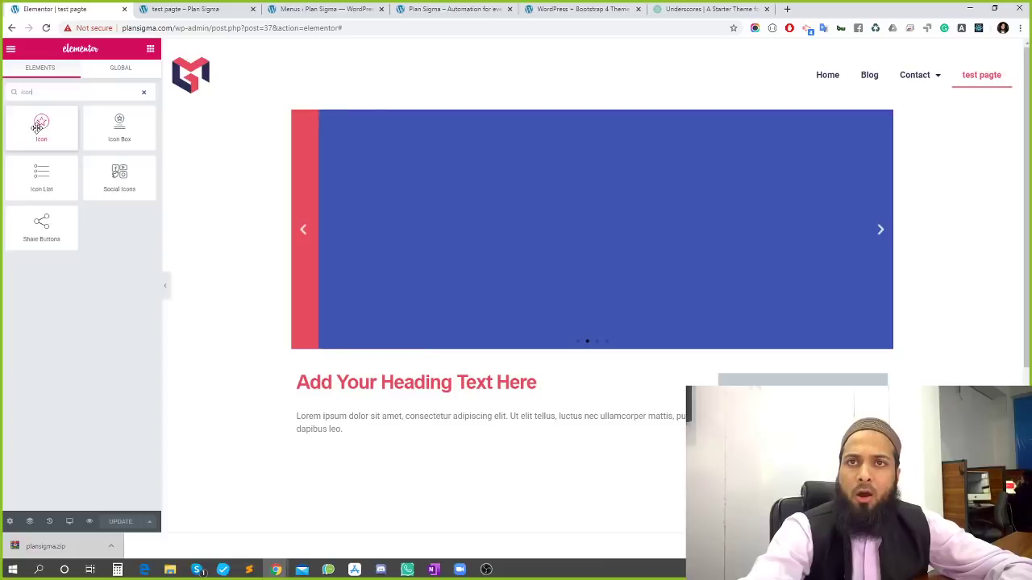
pyautogui.moveTo(104, 126); pyautogui.dragTo(762, 86)
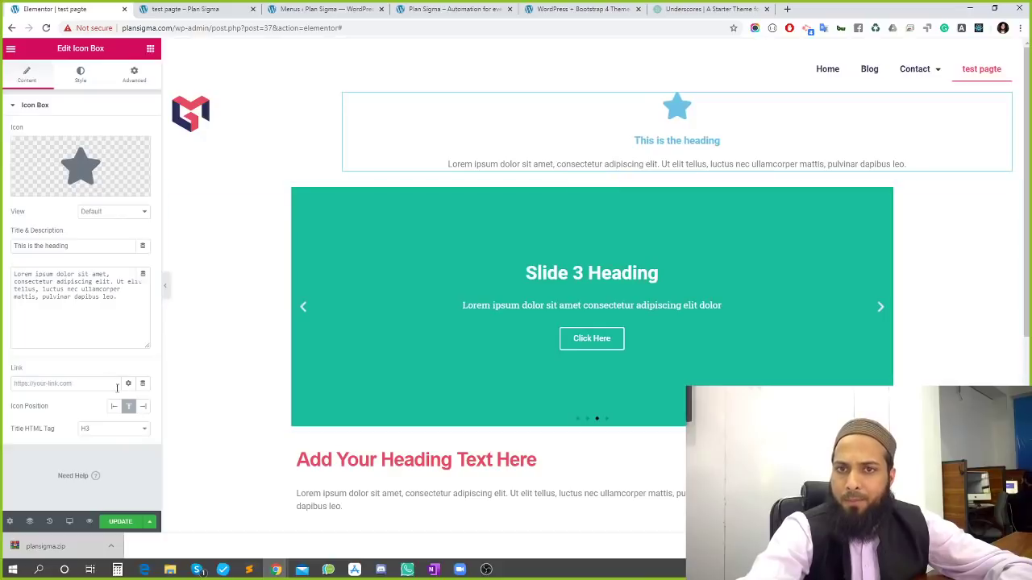
# Delete the Icon Box description and enter the phone number as its title
pyautogui.moveTo(117, 301); pyautogui.dragTo(13, 274)
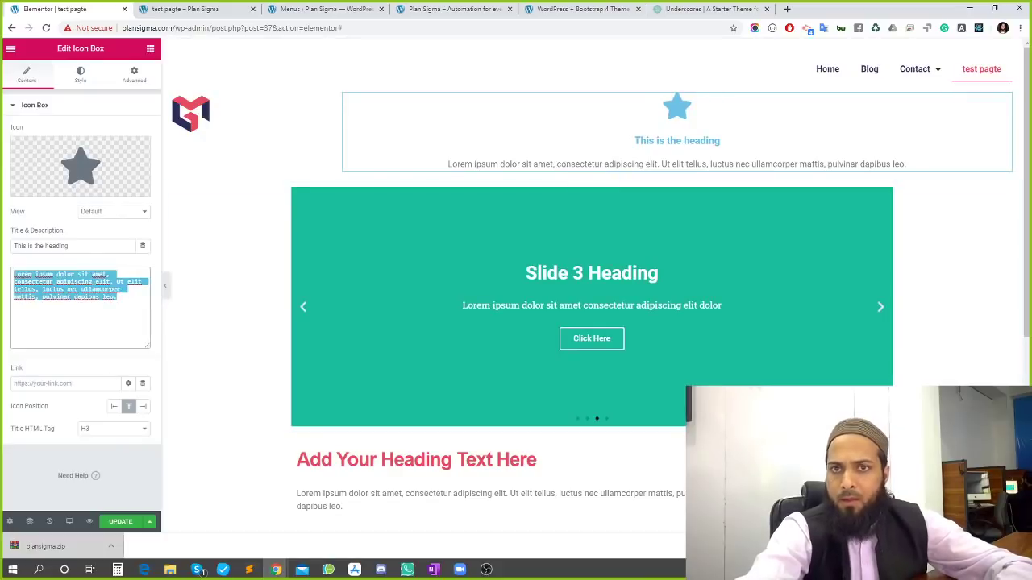
pyautogui.press('BackSpace')
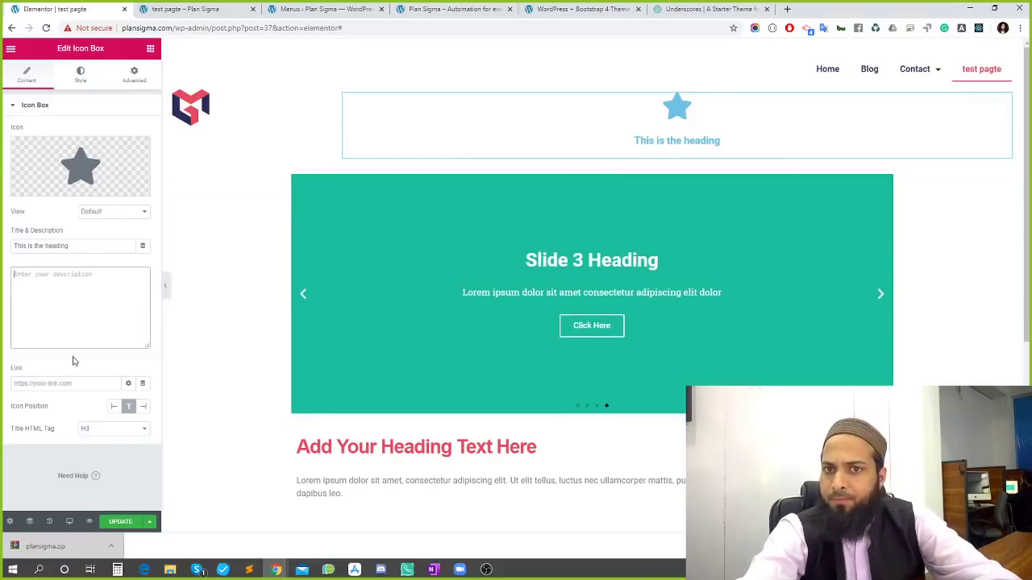
pyautogui.tripleClick(77, 247)
pyautogui.write('20')
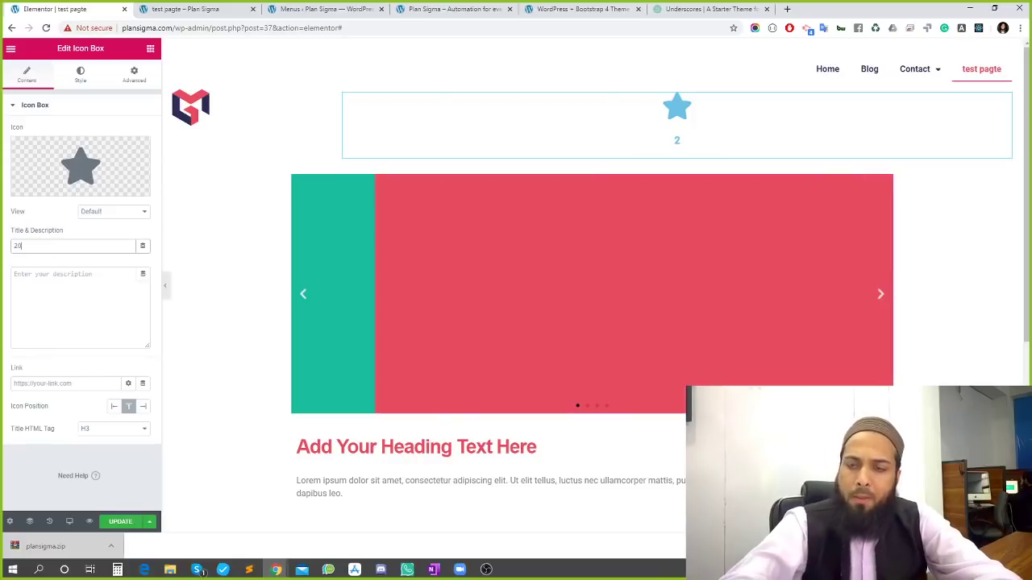
pyautogui.press('BackSpace')
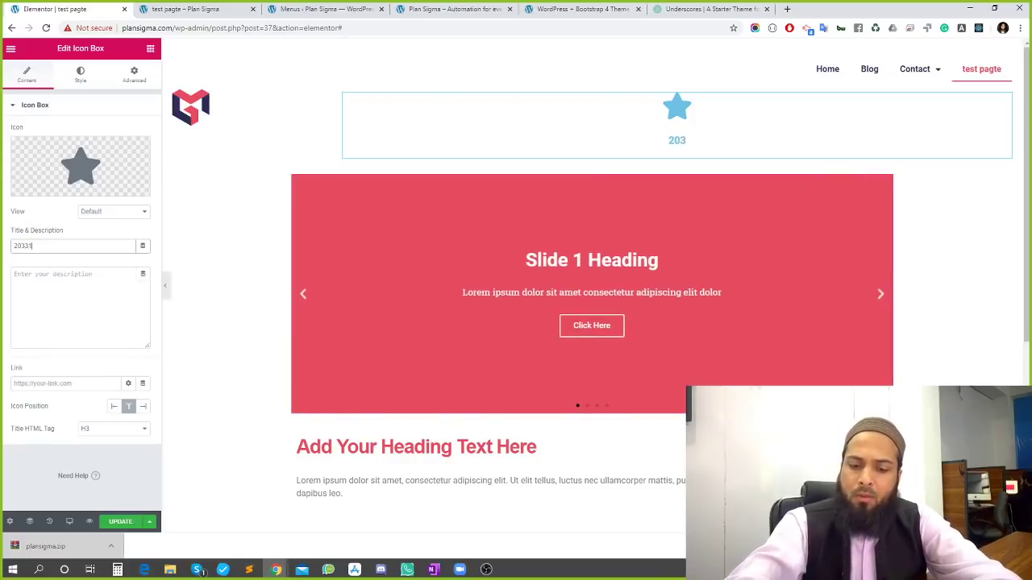
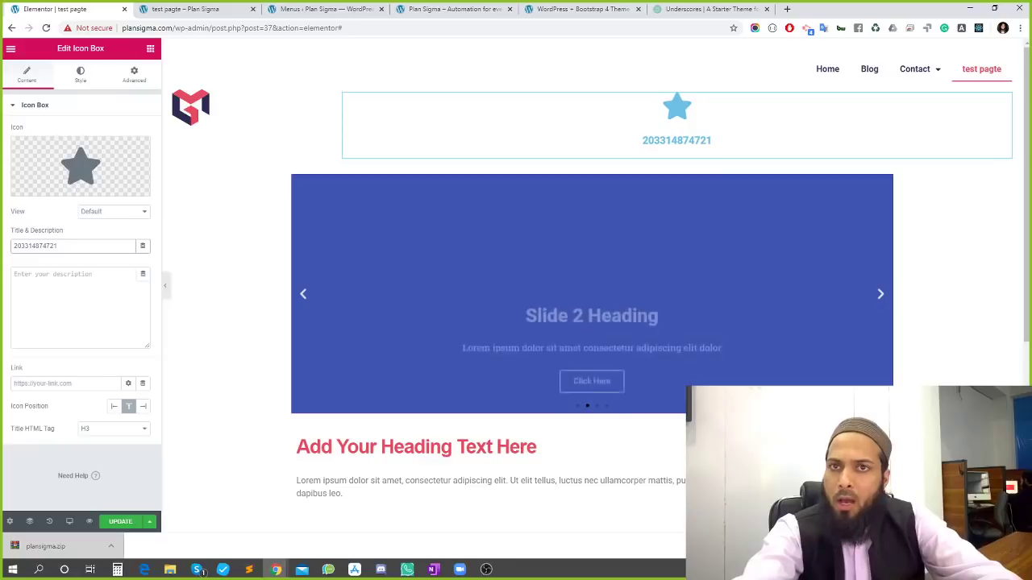
# Try Stacked and Framed icon views, keep Default, and set Icon Position to Left
pyautogui.click(137, 212)
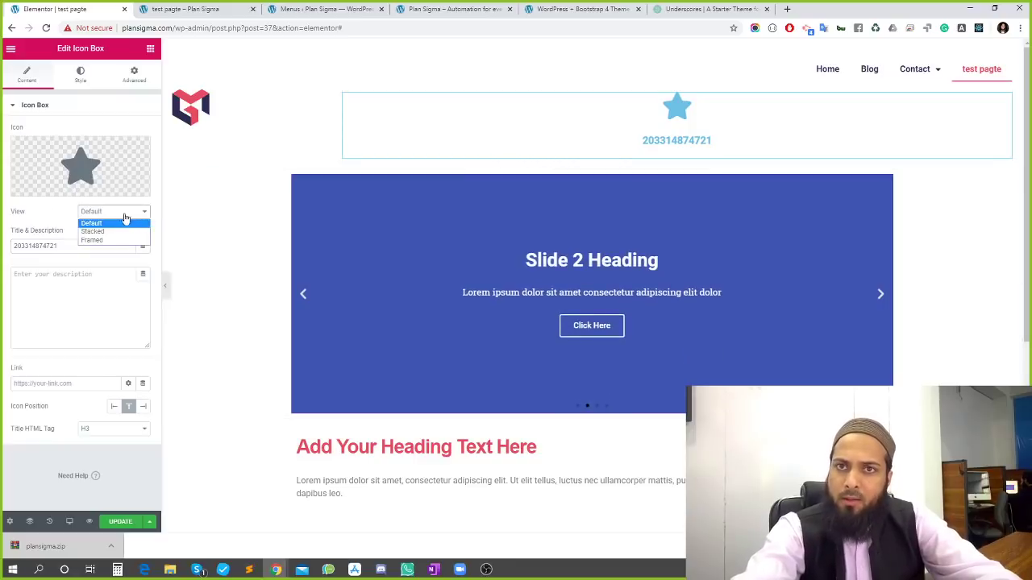
pyautogui.click(103, 231)
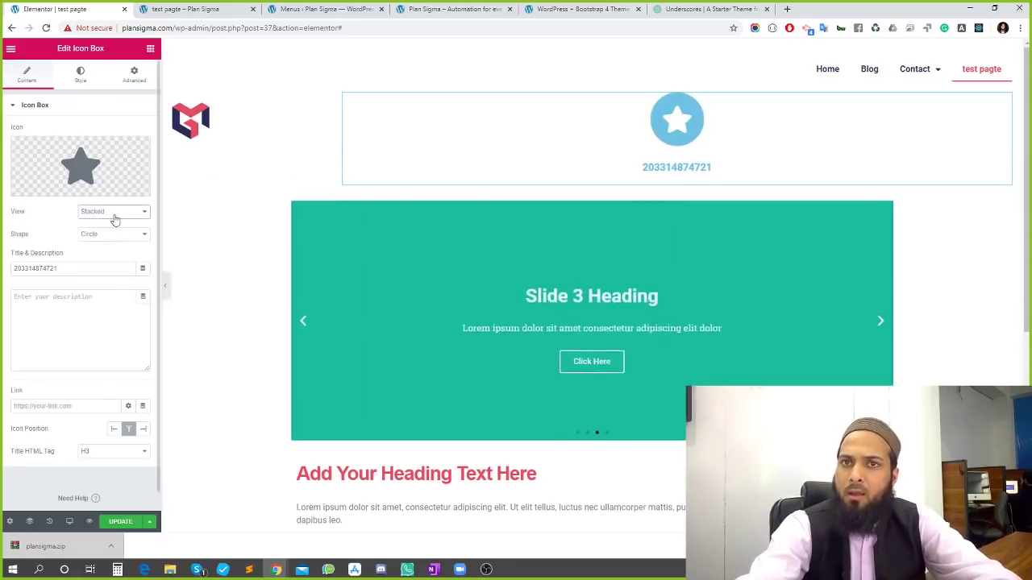
pyautogui.click(113, 211)
pyautogui.click(93, 241)
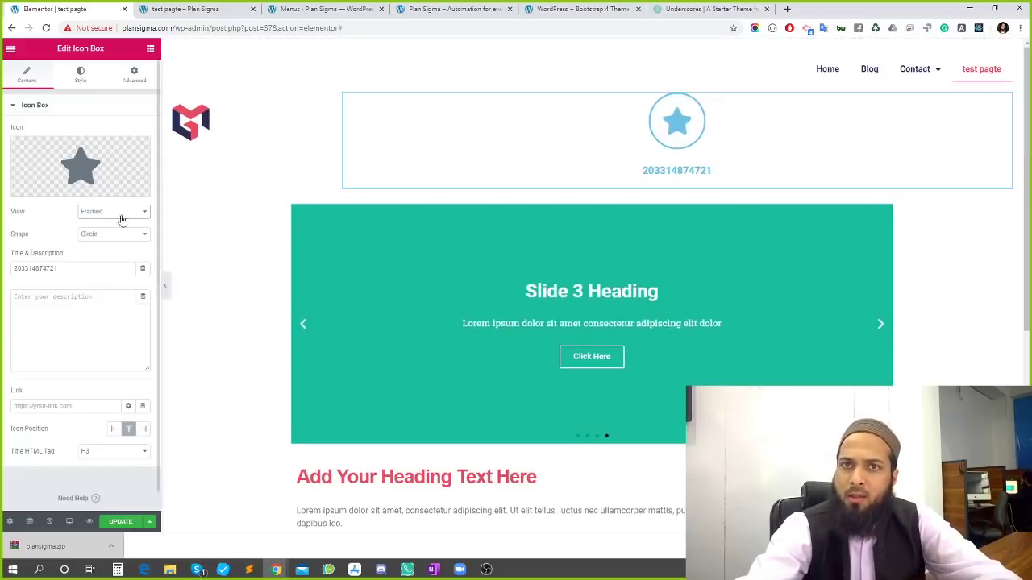
pyautogui.click(121, 212)
pyautogui.click(101, 230)
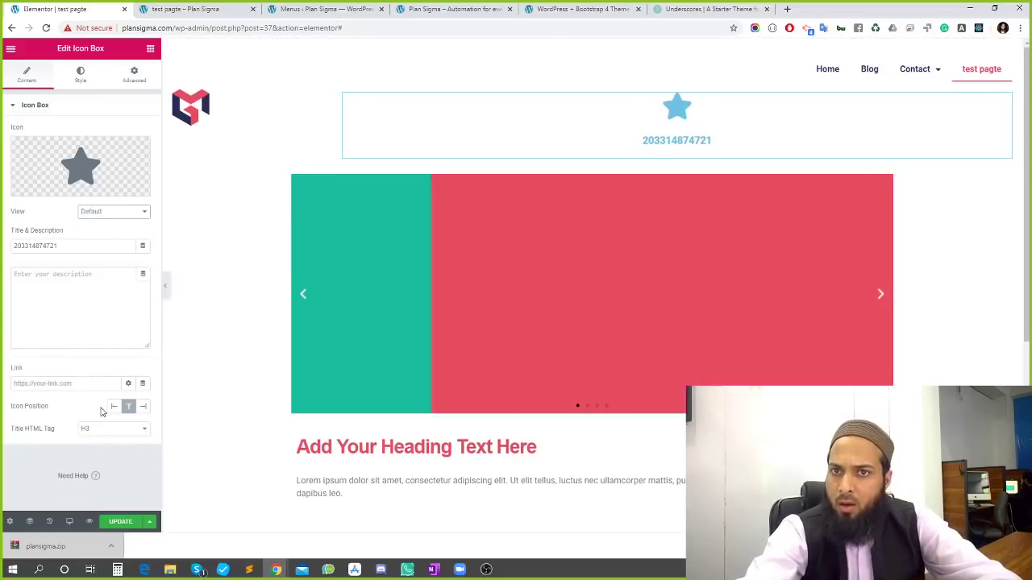
pyautogui.click(113, 407)
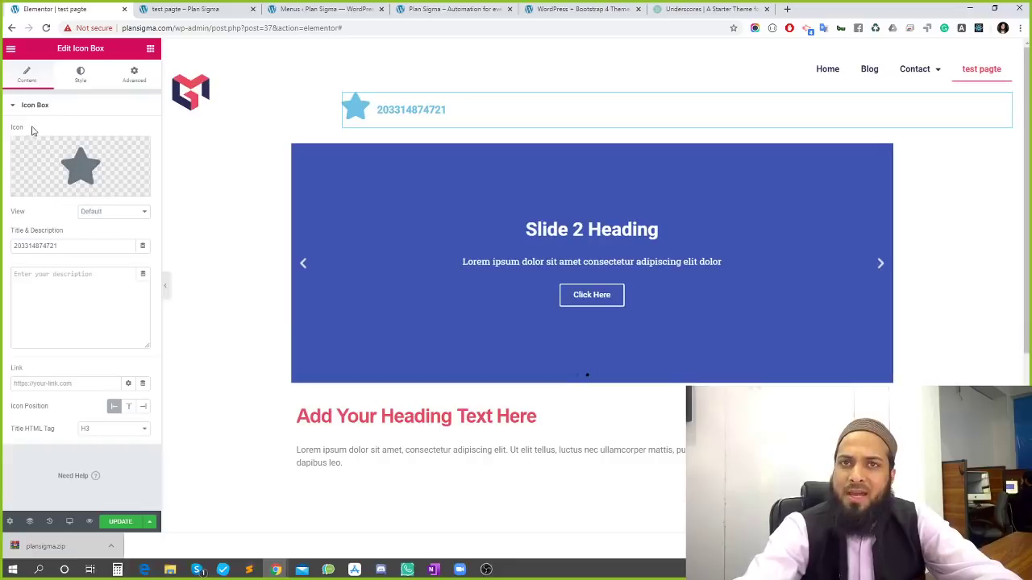
# Shrink the icon size and spacing to 11, centre it vertically, and set Title Spacing to 0
pyautogui.click(82, 79)
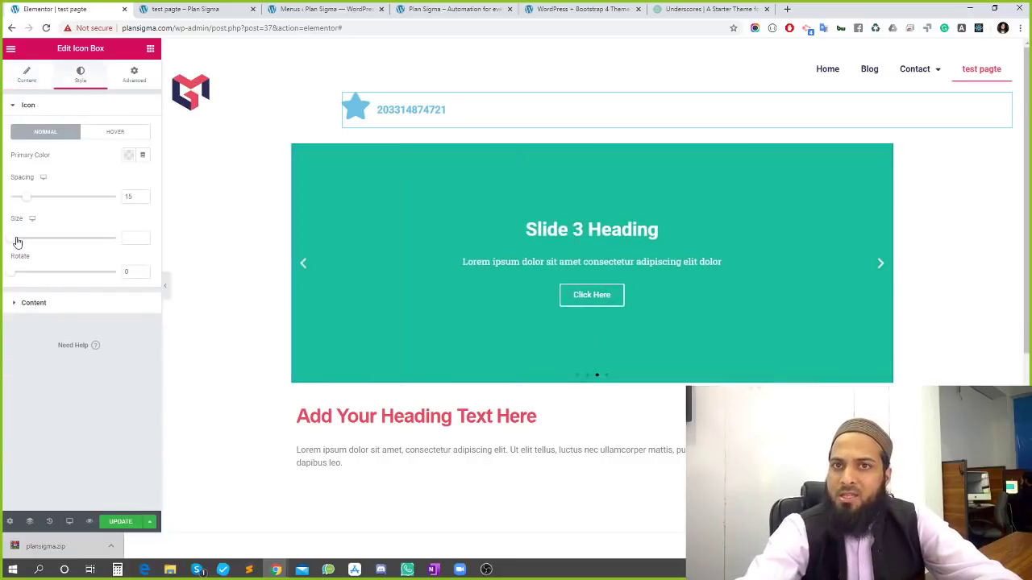
pyautogui.click(125, 239)
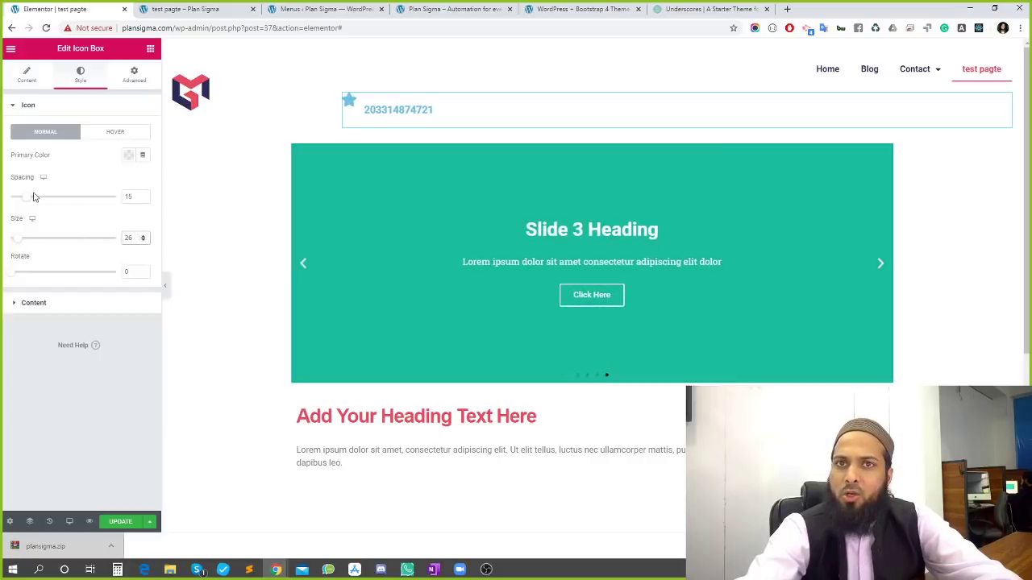
pyautogui.moveTo(34, 197); pyautogui.dragTo(24, 200)
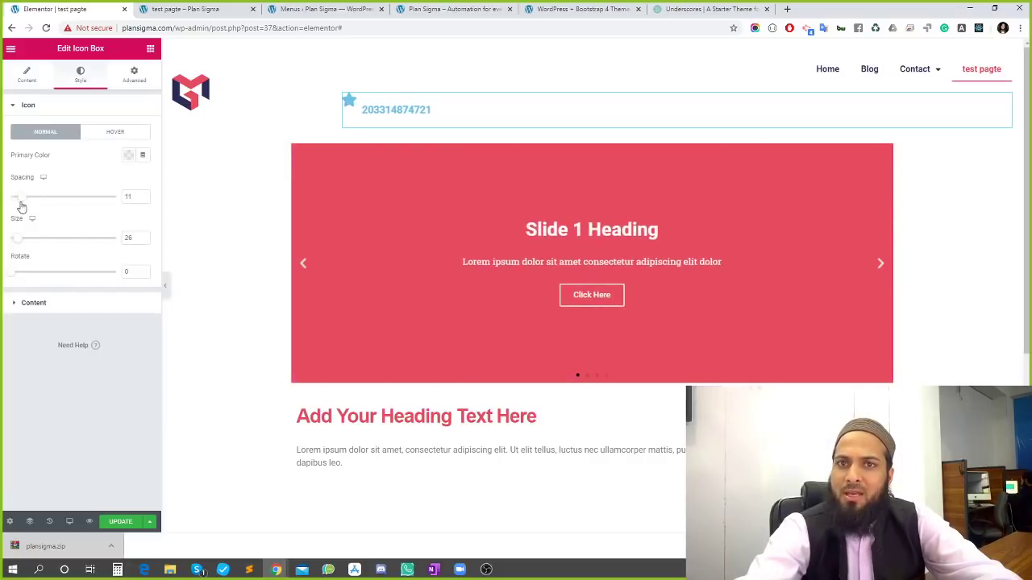
pyautogui.click(27, 305)
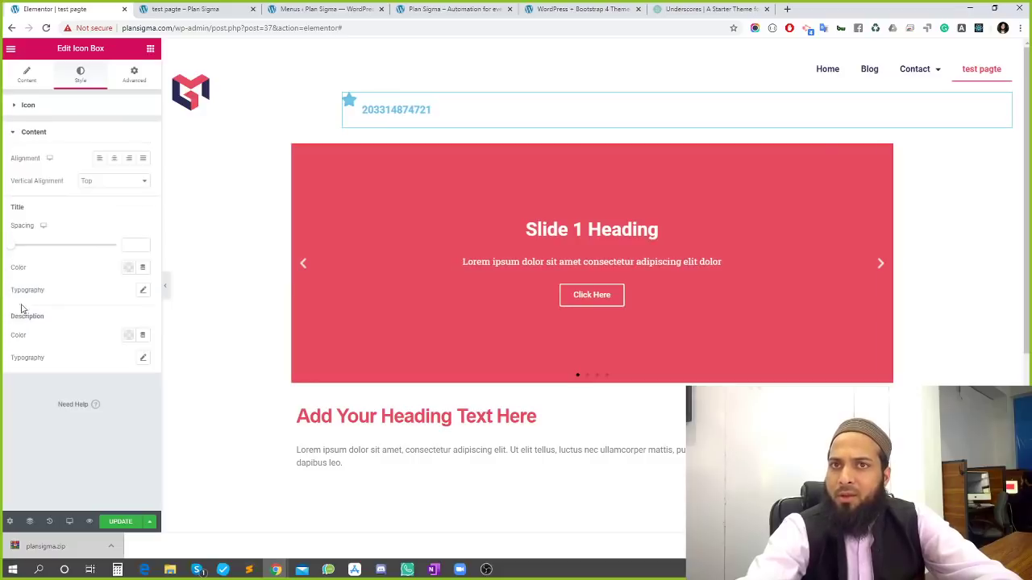
pyautogui.moveTo(18, 256); pyautogui.dragTo(18, 252)
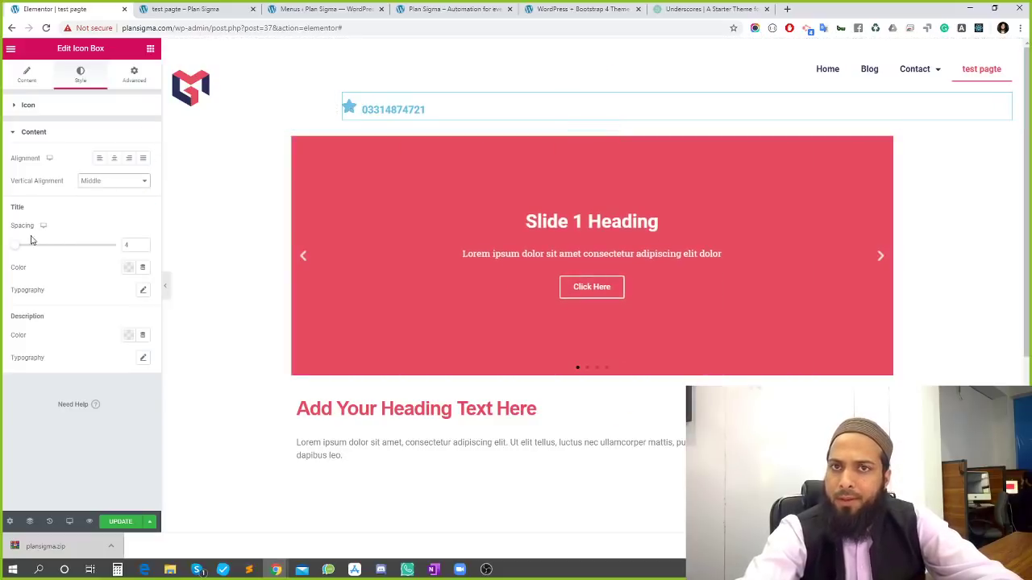
pyautogui.moveTo(15, 245); pyautogui.dragTo(3, 246)
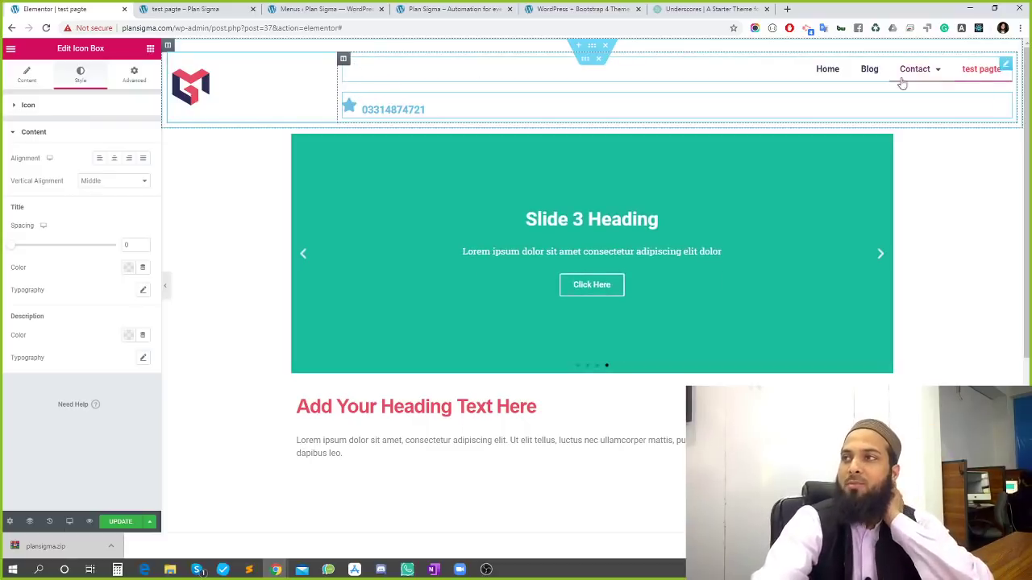
# Set the navigation menu's width to Inline (auto)
pyautogui.click(1007, 64)
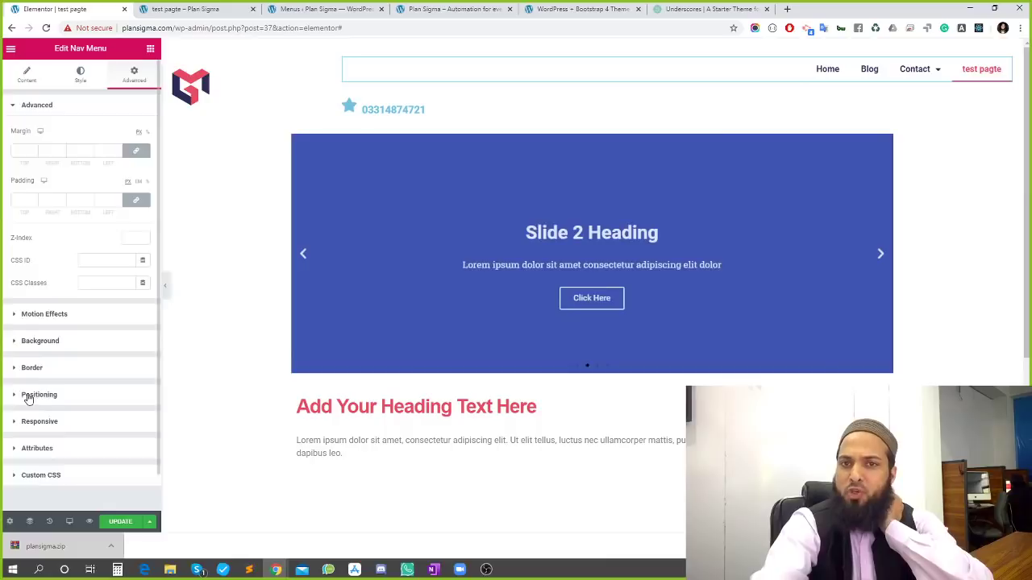
pyautogui.click(30, 396)
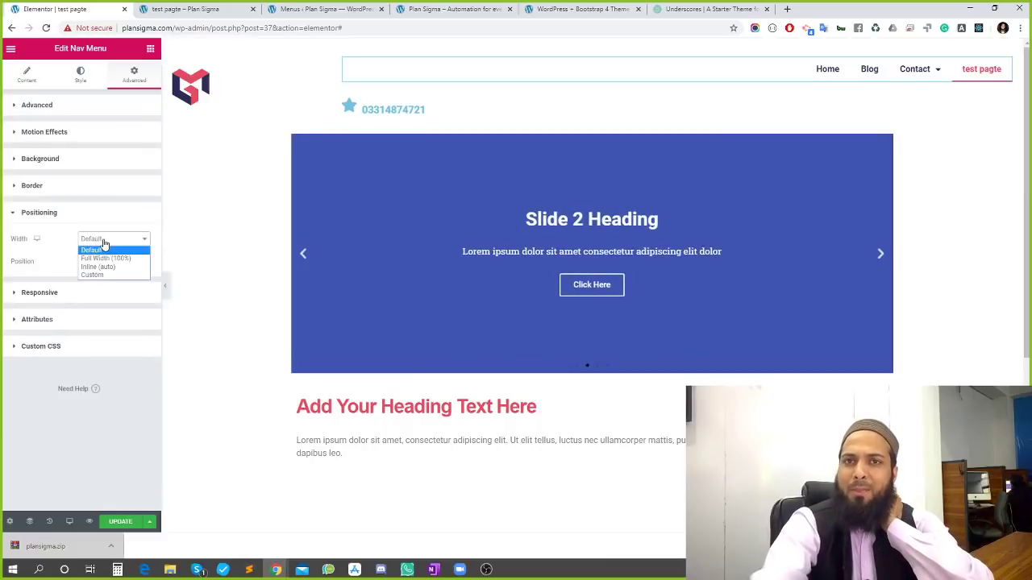
pyautogui.click(107, 267)
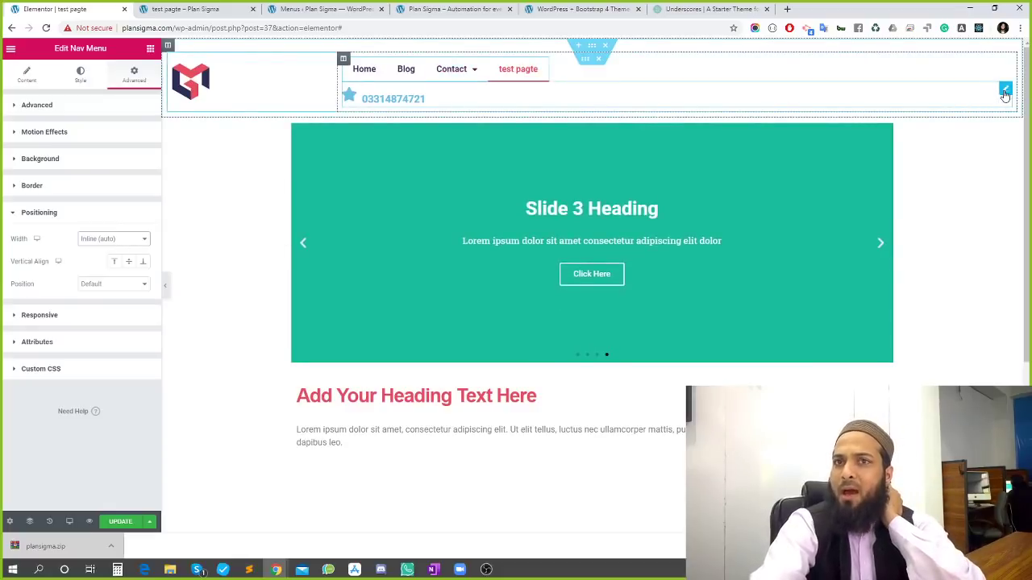
# Set the phone icon box's Advanced > Positioning width to Inline (auto)
pyautogui.click(1004, 91)
pyautogui.click(130, 81)
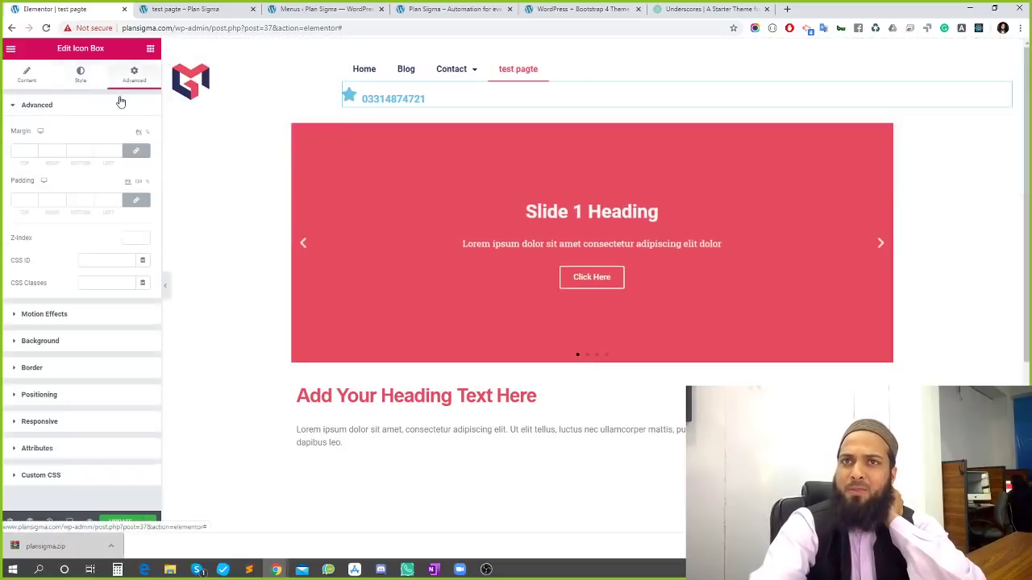
pyautogui.click(47, 396)
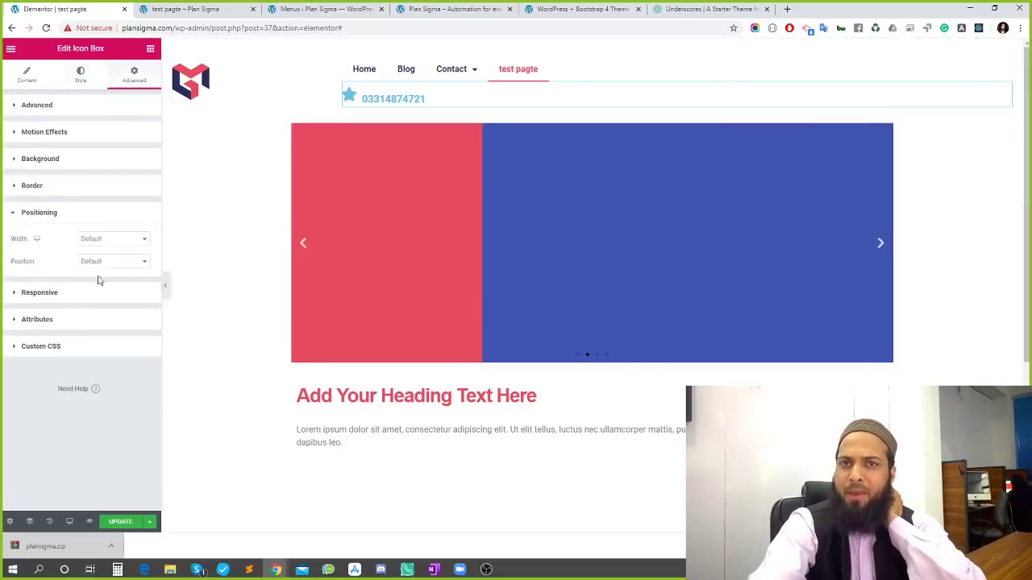
pyautogui.click(106, 240)
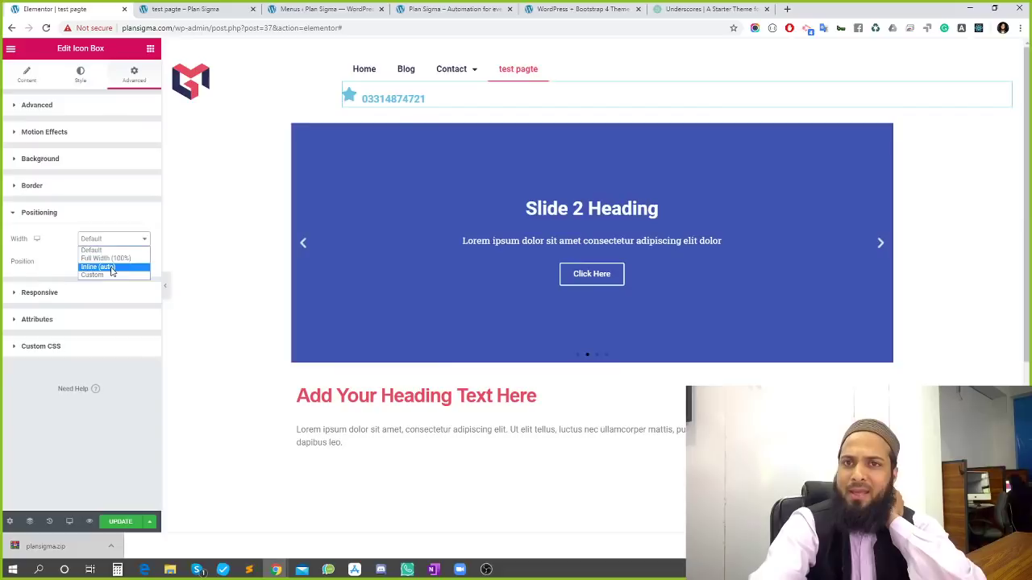
pyautogui.click(111, 268)
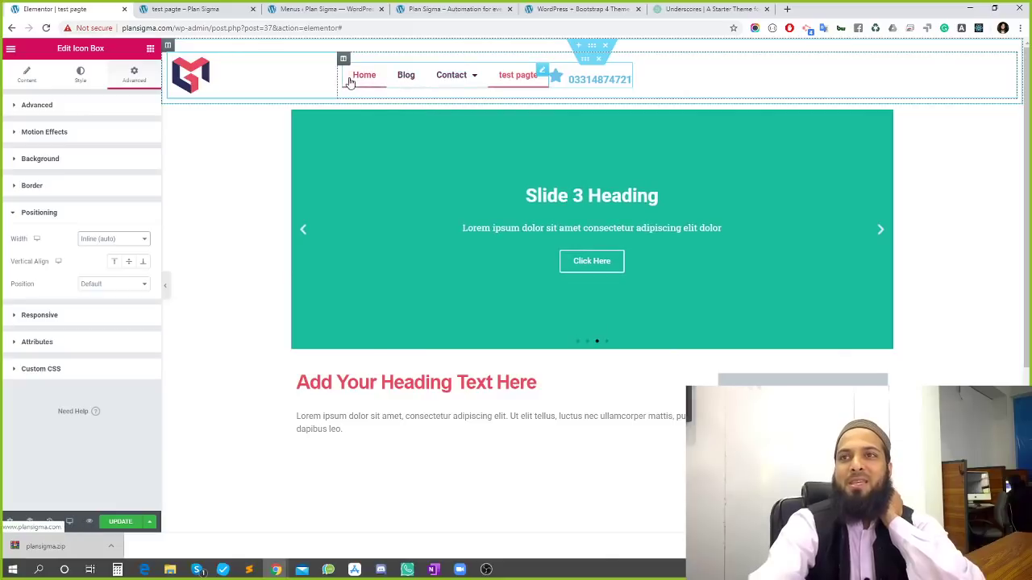
pyautogui.click(150, 48)
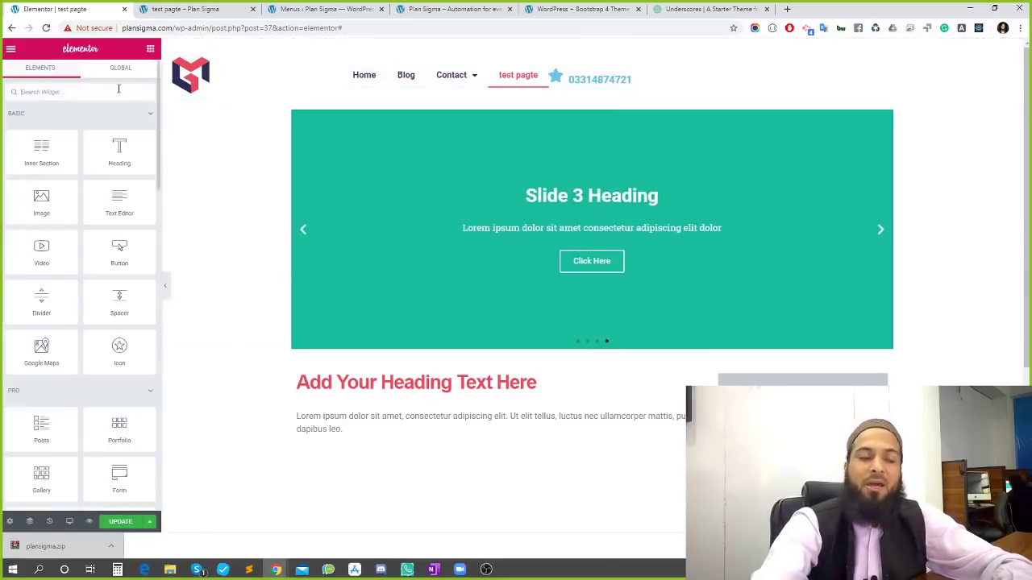
pyautogui.write('fl')
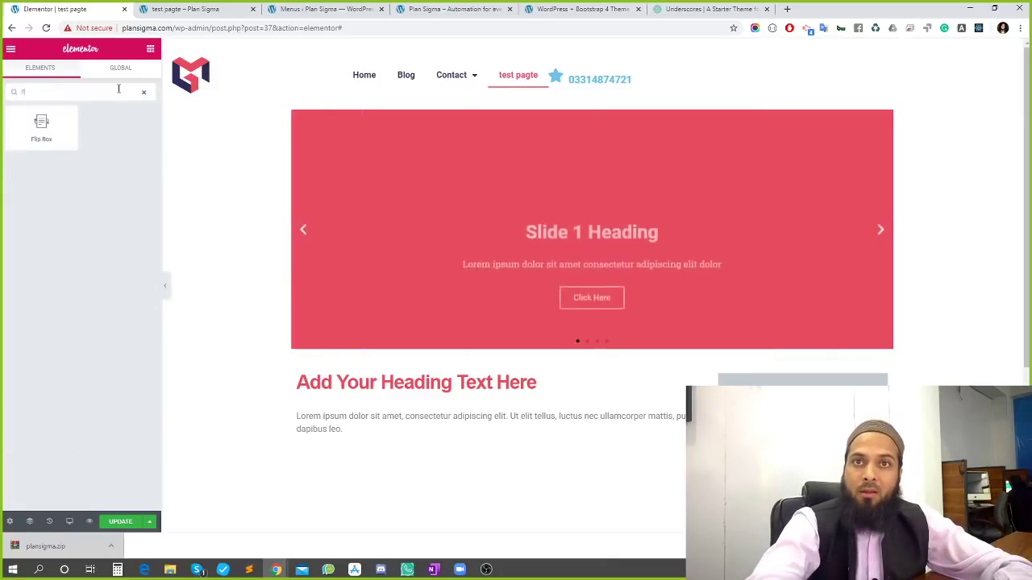
pyautogui.press('BackSpace')
pyautogui.press('BackSpace')
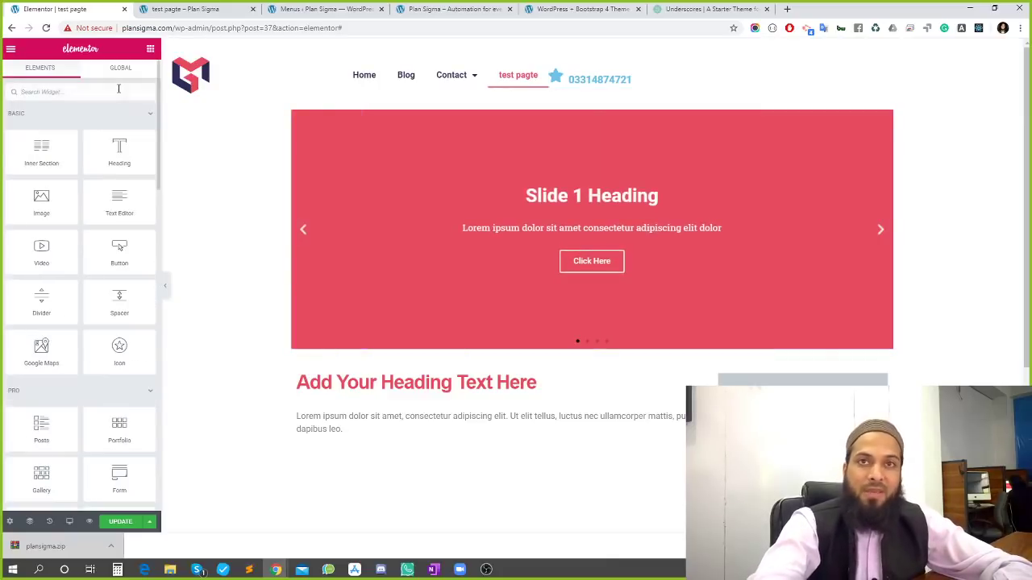
pyautogui.write('spa')
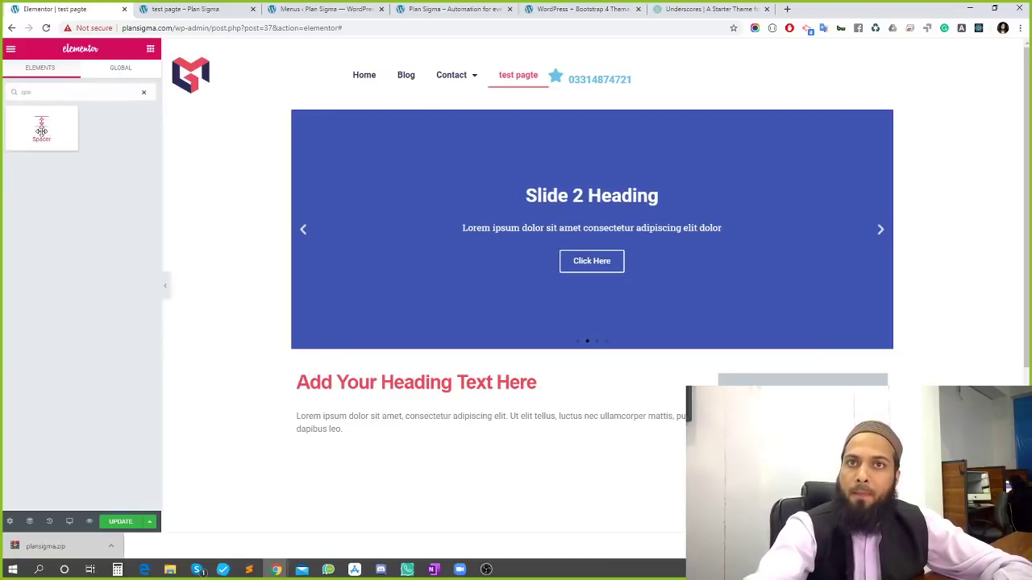
pyautogui.moveTo(41, 130); pyautogui.dragTo(518, 103)
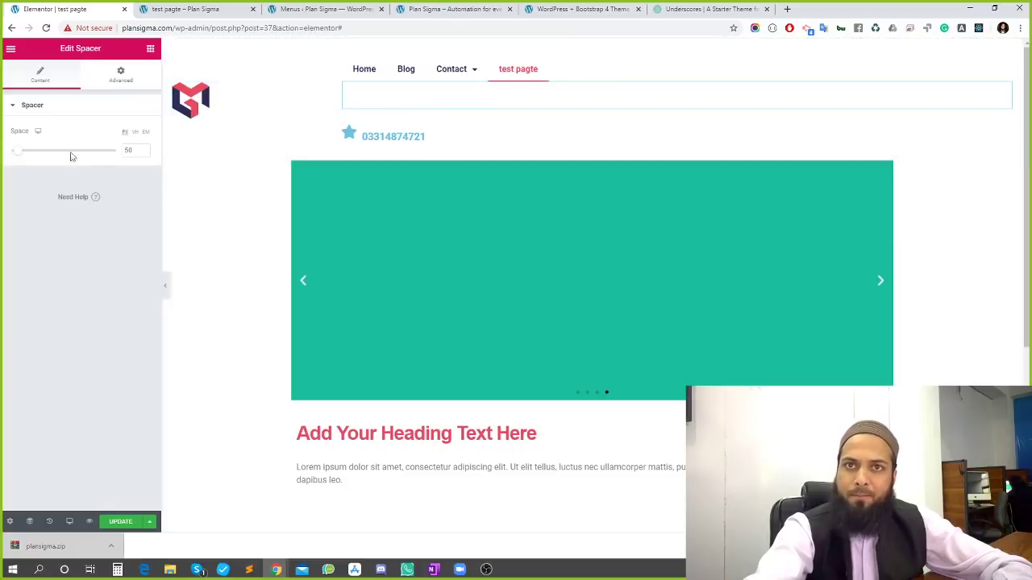
pyautogui.moveTo(16, 152)
pyautogui.mouseDown()
pyautogui.moveTo(75, 148)
pyautogui.moveTo(26, 149)
pyautogui.mouseUp()
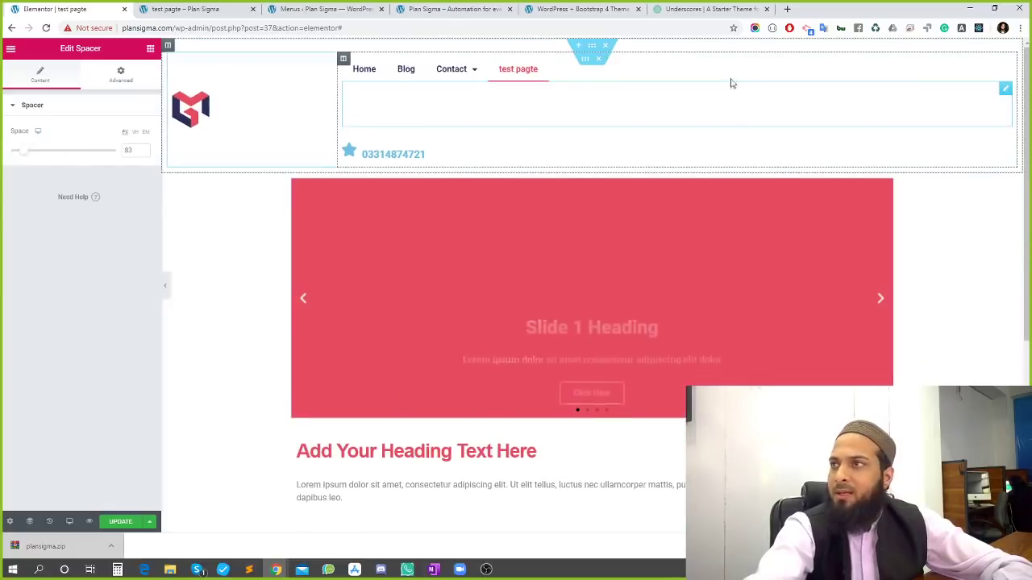
pyautogui.rightClick(560, 115)
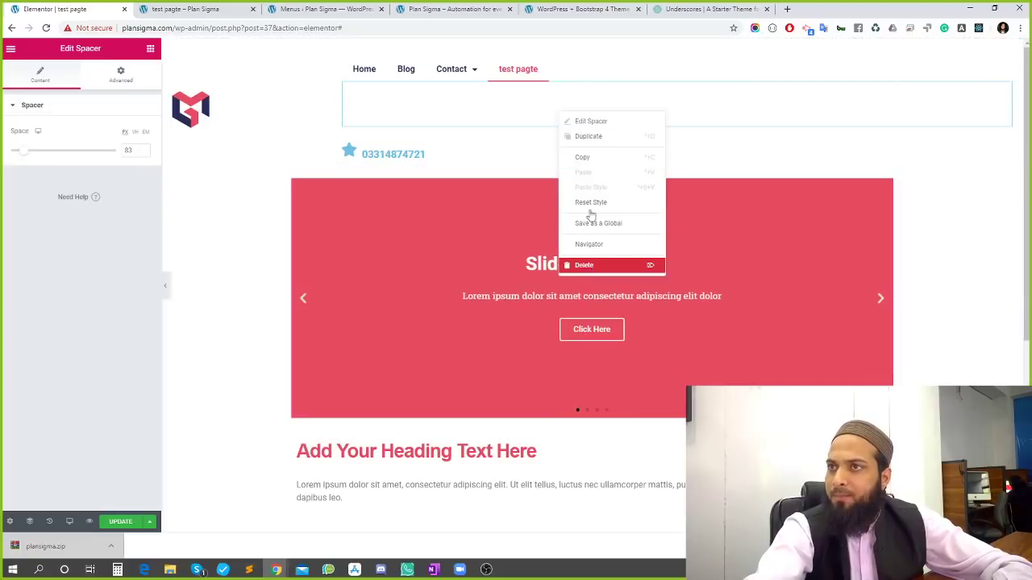
pyautogui.click(588, 265)
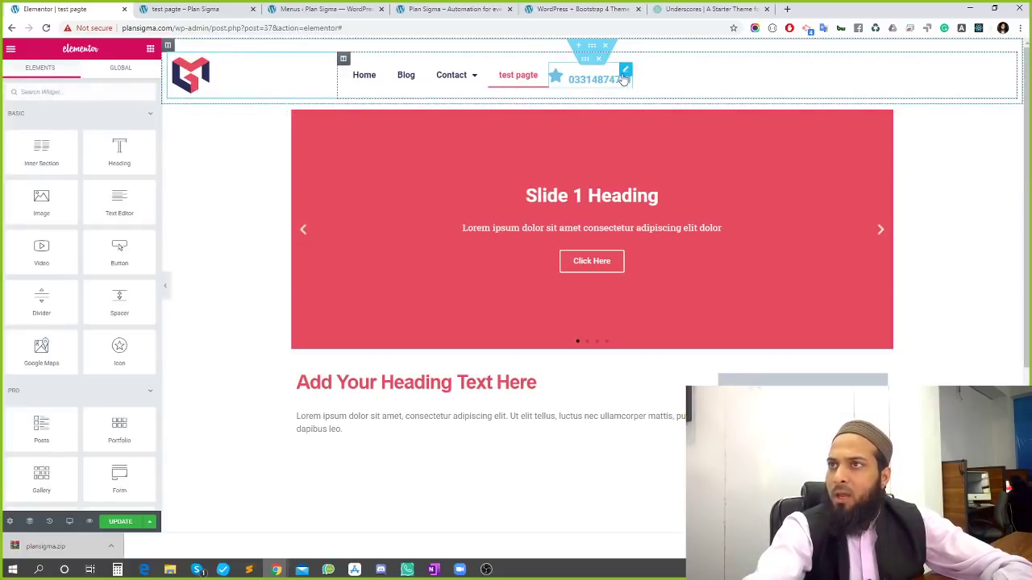
# Give the phone icon box a 500 px left margin, keeping the unit in pixels
pyautogui.click(625, 74)
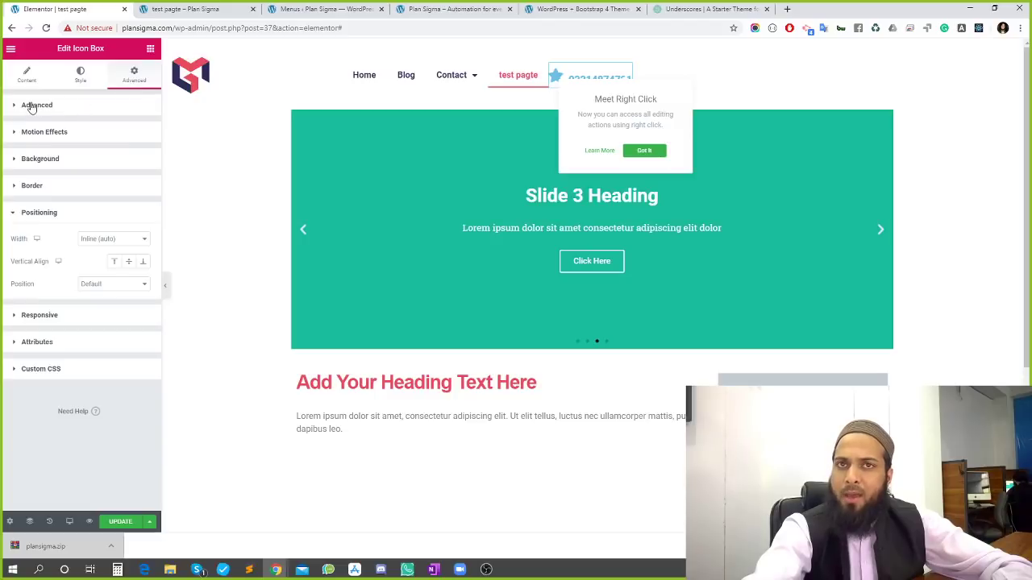
pyautogui.click(31, 108)
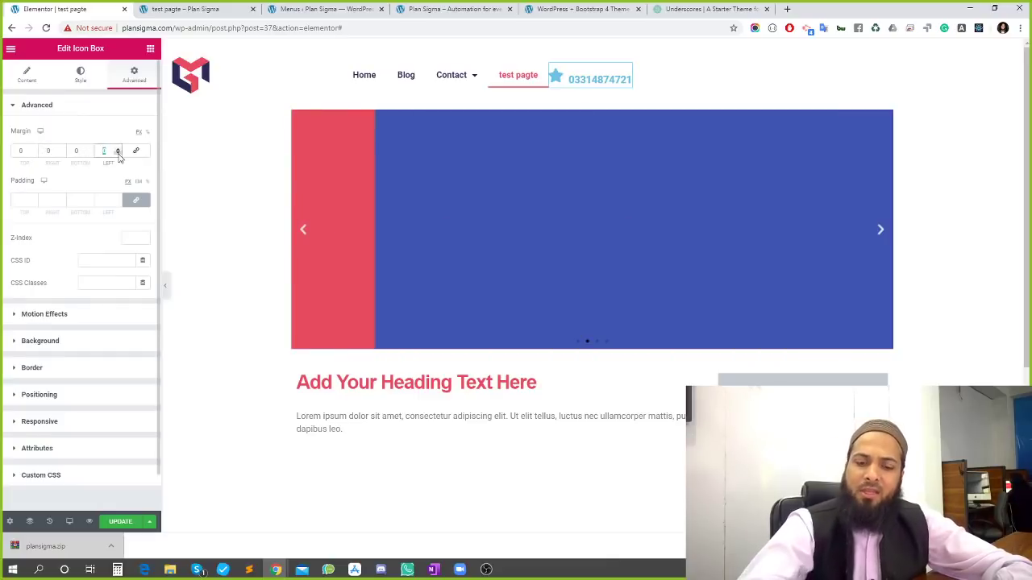
pyautogui.write('100')
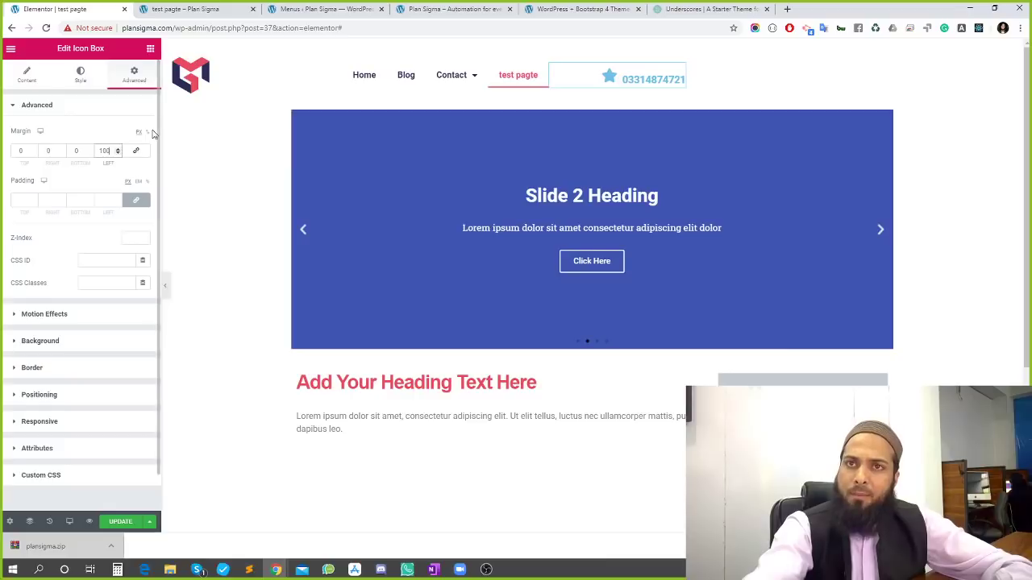
pyautogui.click(148, 133)
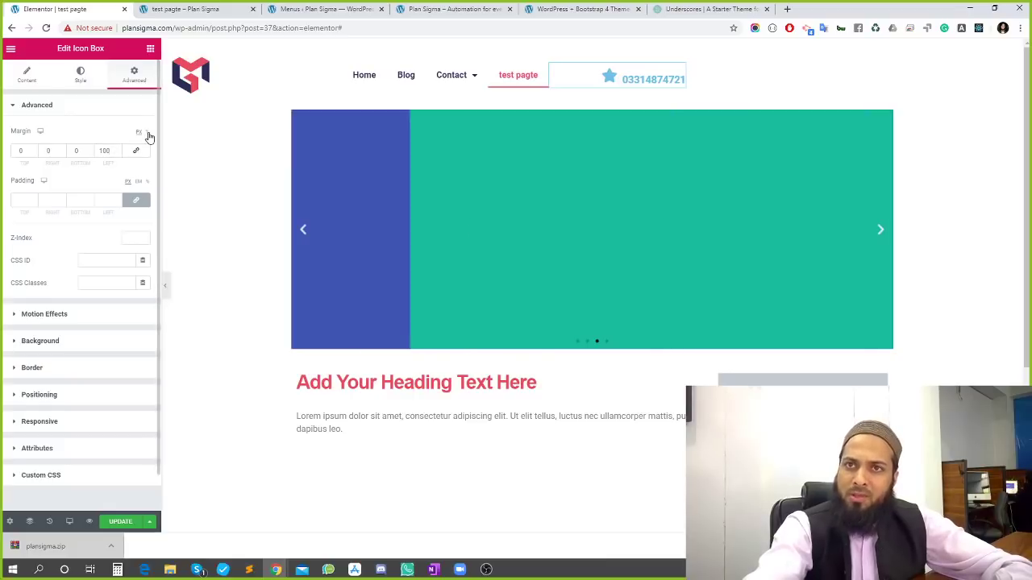
pyautogui.click(104, 153)
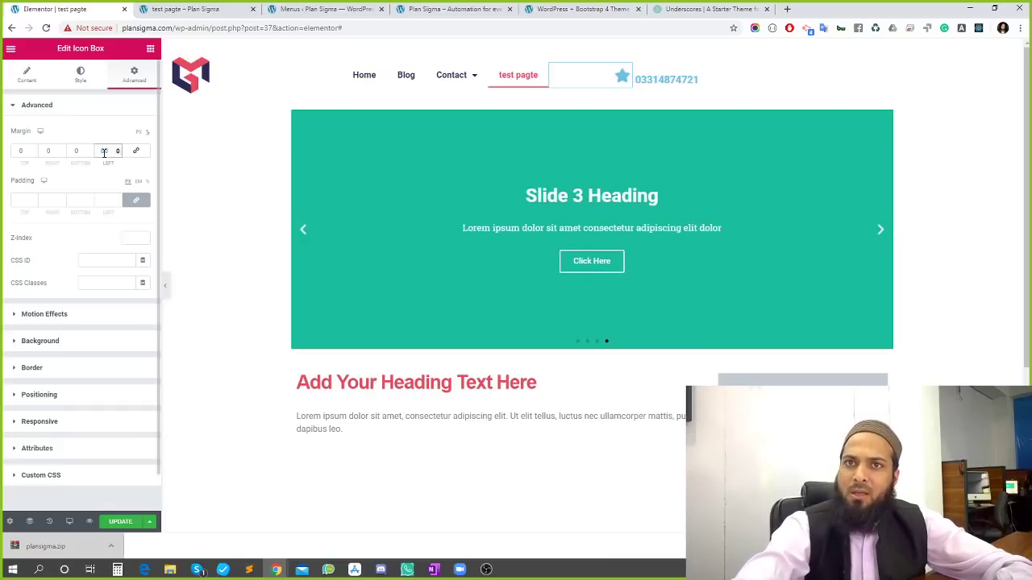
pyautogui.click(138, 133)
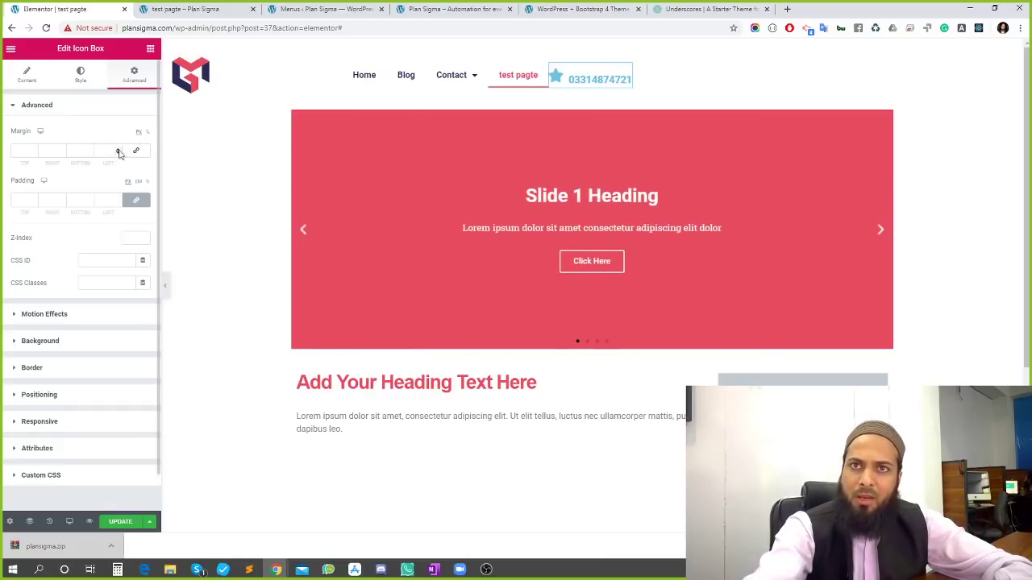
pyautogui.click(100, 154)
pyautogui.write('500')
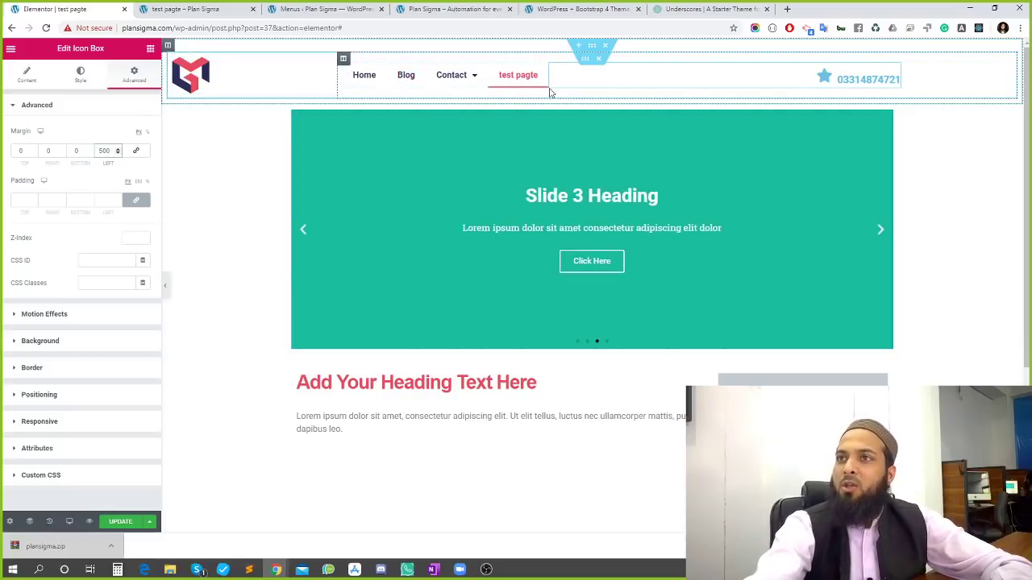
# Add a new header column, move the phone icon box into it, and reset its left margin to 0
pyautogui.rightClick(343, 60)
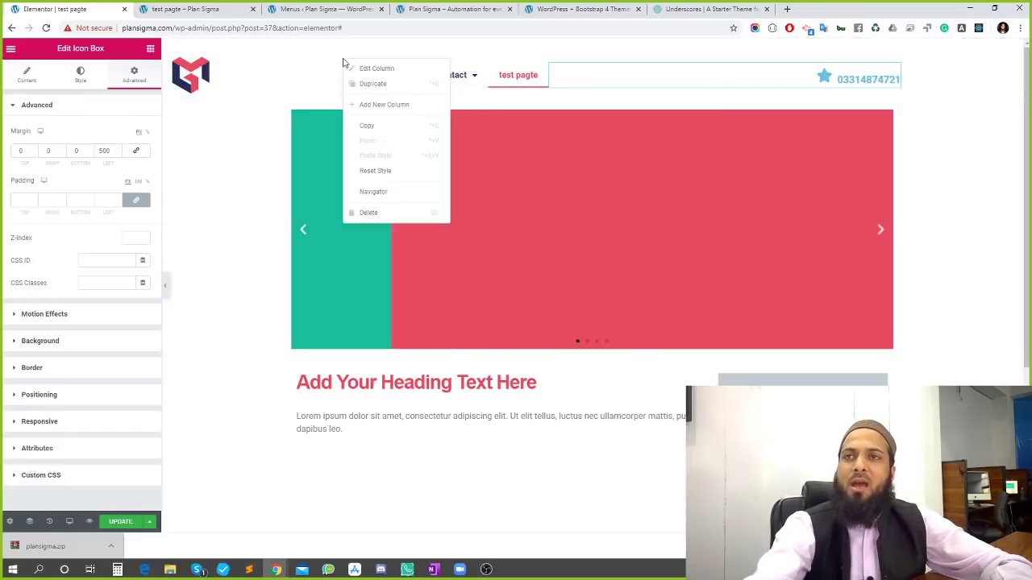
pyautogui.click(392, 105)
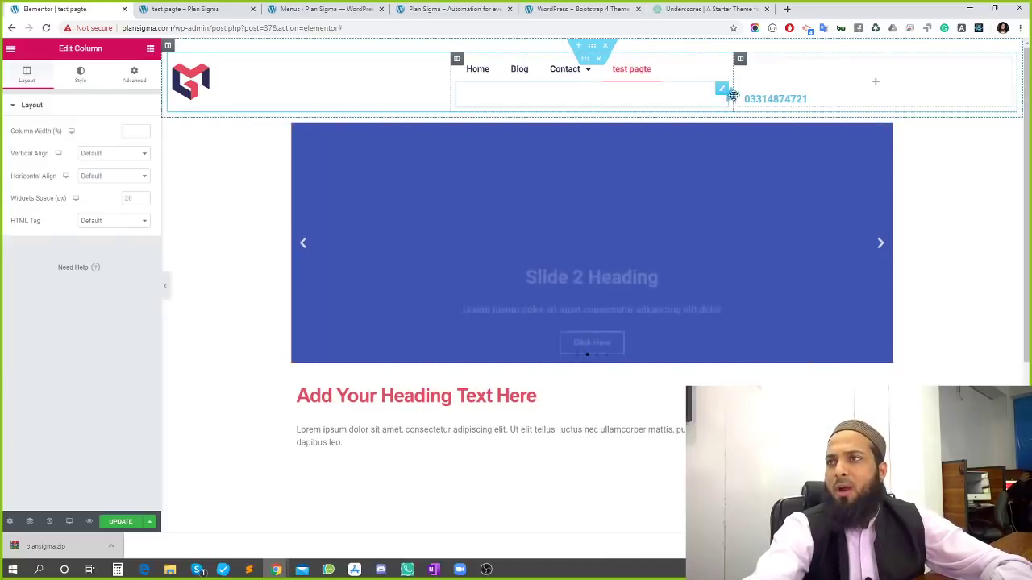
pyautogui.moveTo(756, 98); pyautogui.dragTo(763, 90)
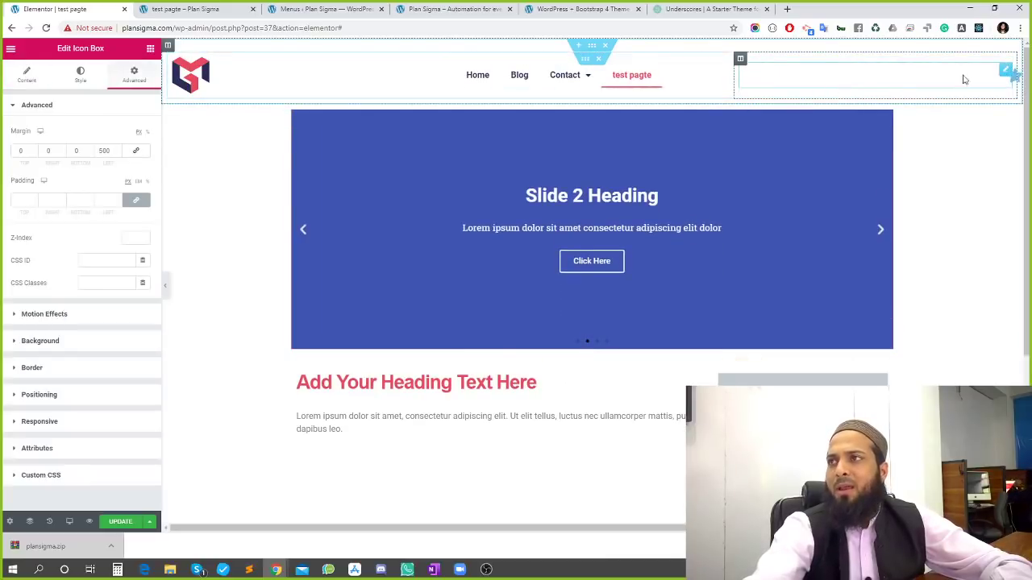
pyautogui.doubleClick(104, 151)
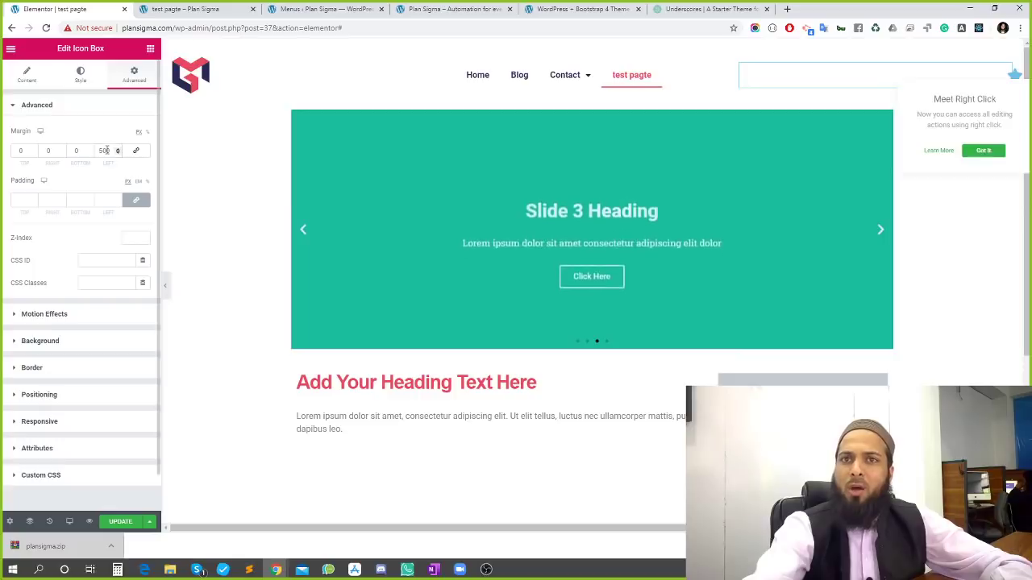
pyautogui.write('0')
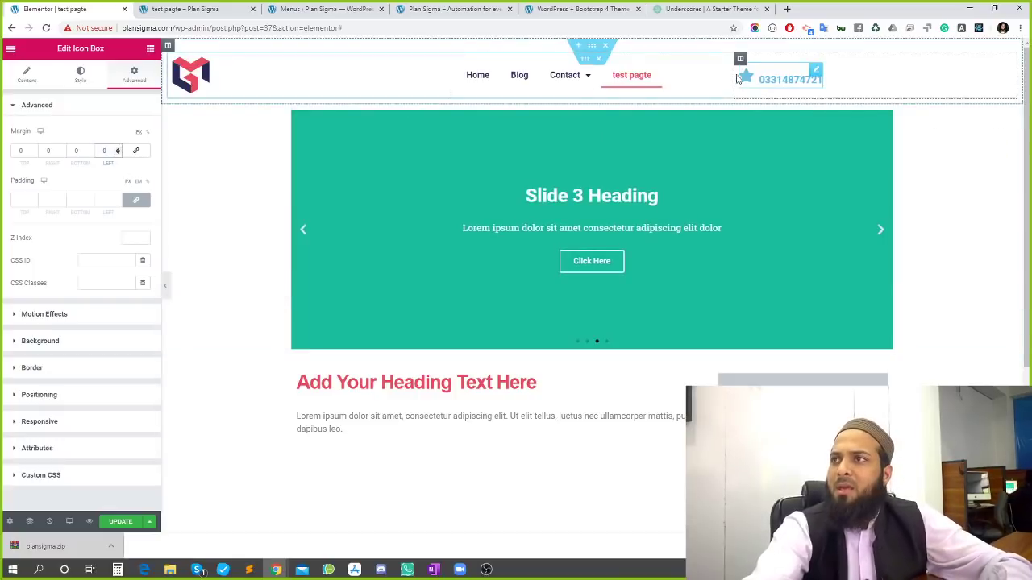
# Align both the phone-number column and the menu column to the end
pyautogui.click(740, 60)
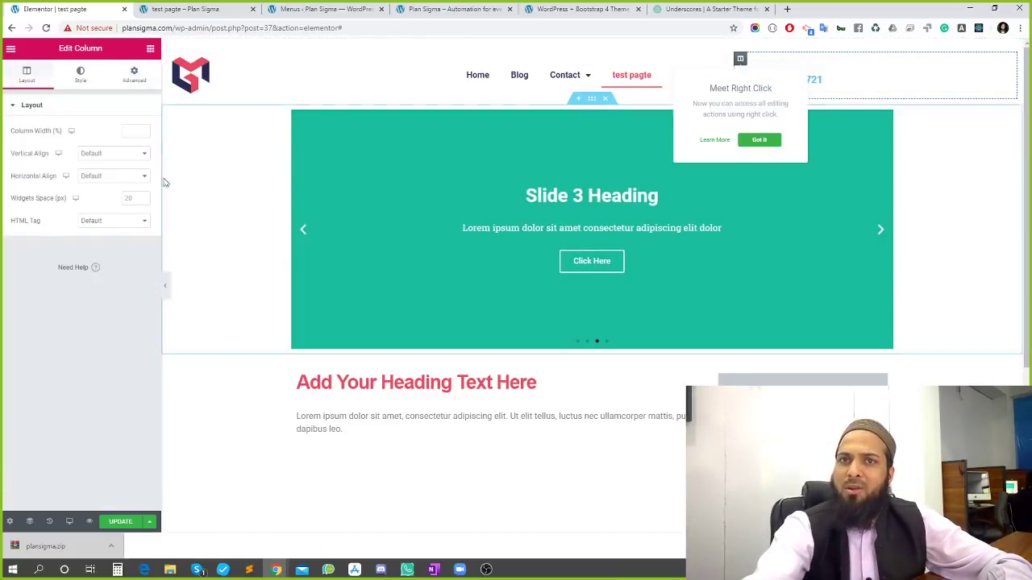
pyautogui.click(100, 178)
pyautogui.click(103, 215)
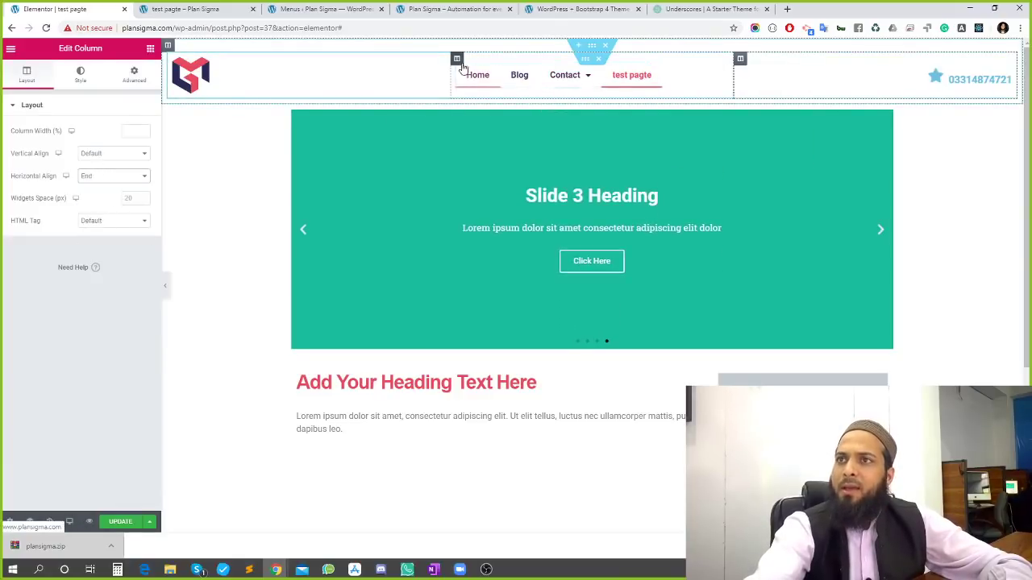
pyautogui.click(458, 61)
pyautogui.click(118, 176)
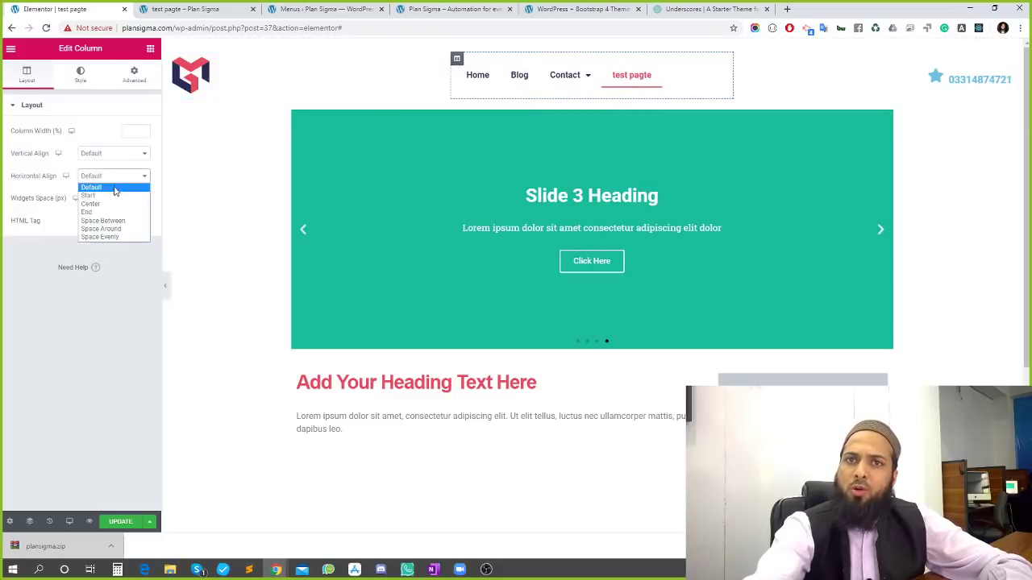
pyautogui.click(102, 213)
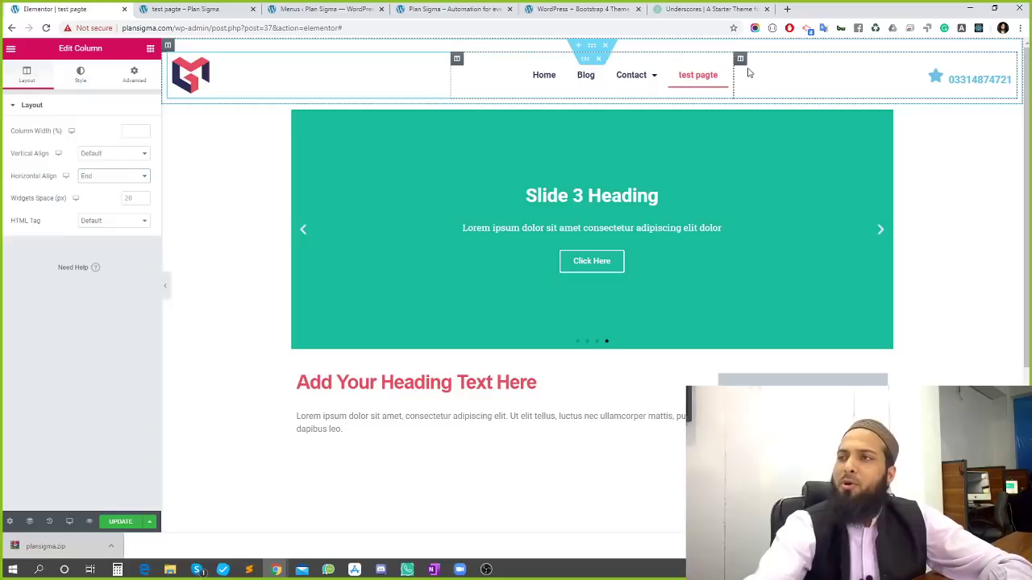
# Set the right column width to 30 and the middle menu column to 50; open the icon box's Style settings
pyautogui.click(740, 59)
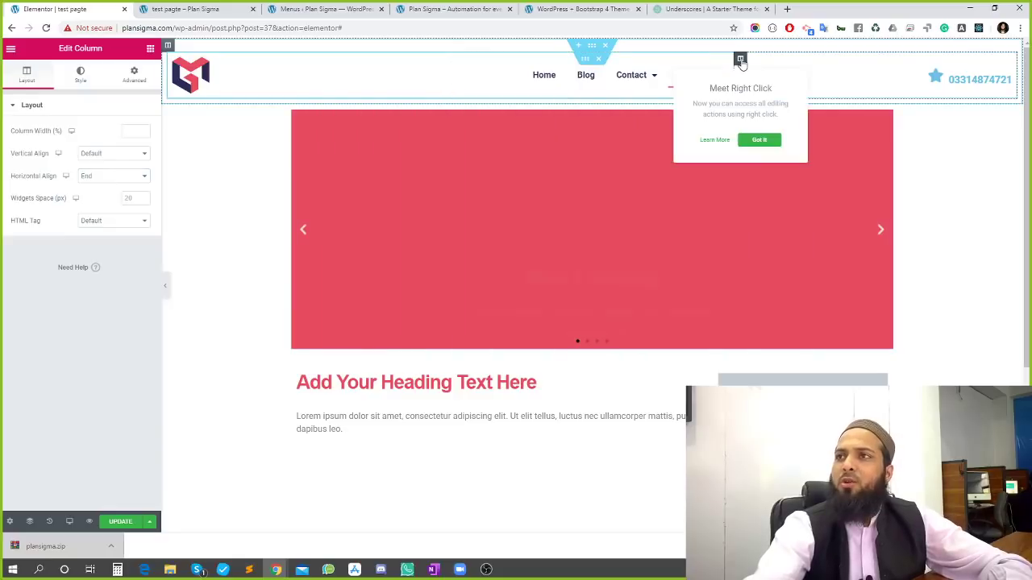
pyautogui.click(131, 133)
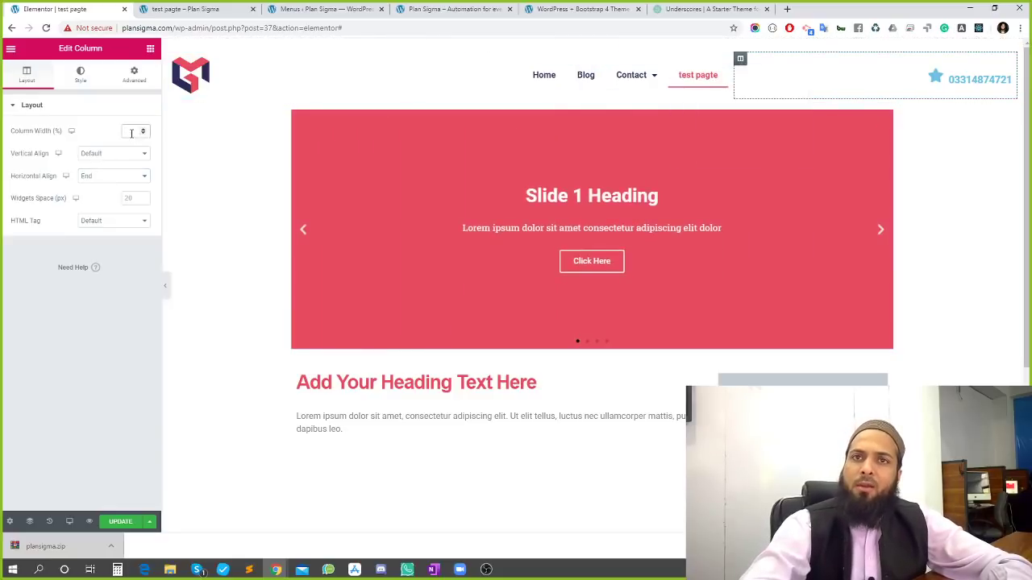
pyautogui.write('30')
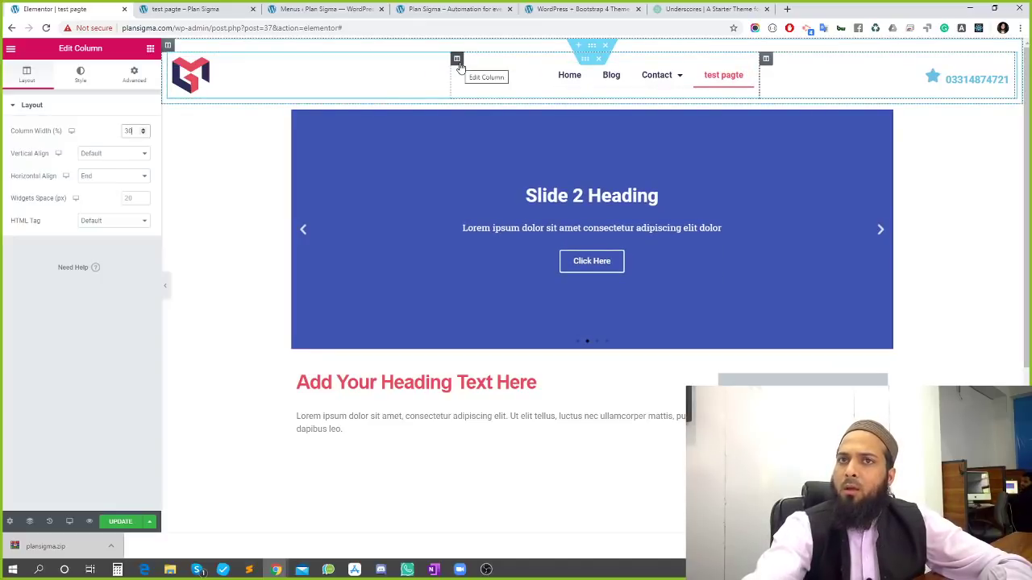
pyautogui.click(457, 60)
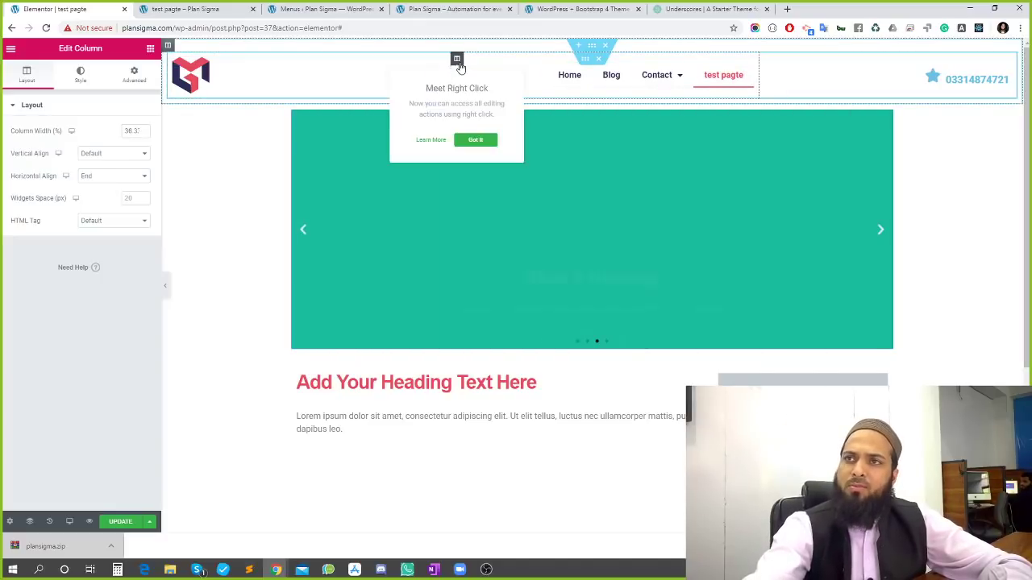
pyautogui.doubleClick(133, 131)
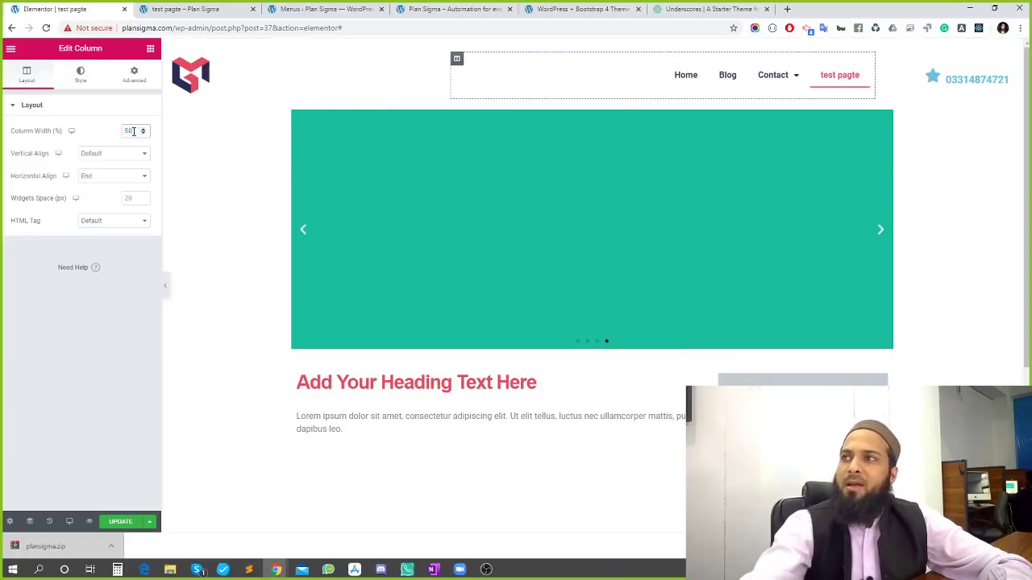
pyautogui.write('50')
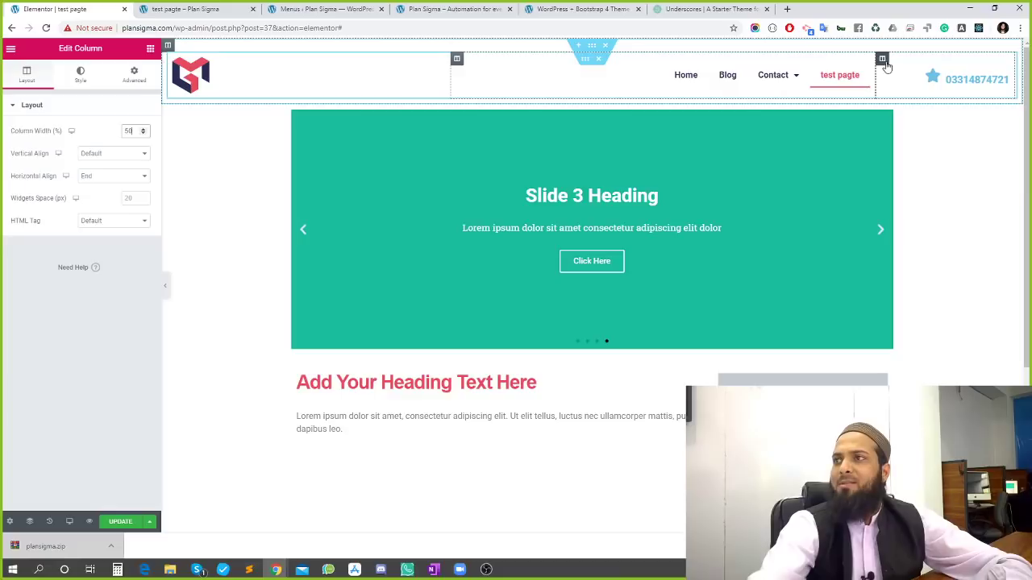
pyautogui.click(1003, 73)
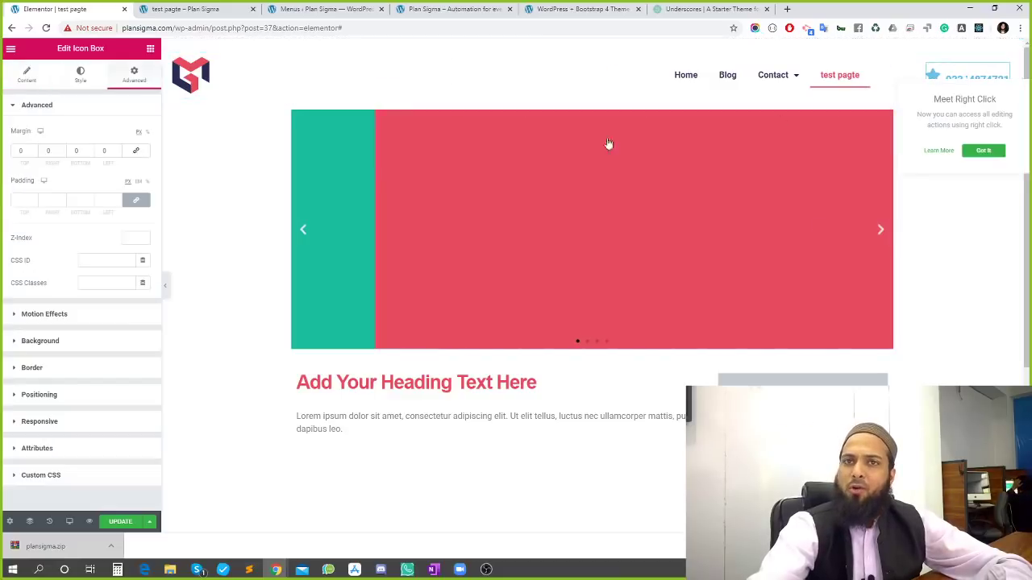
pyautogui.click(80, 74)
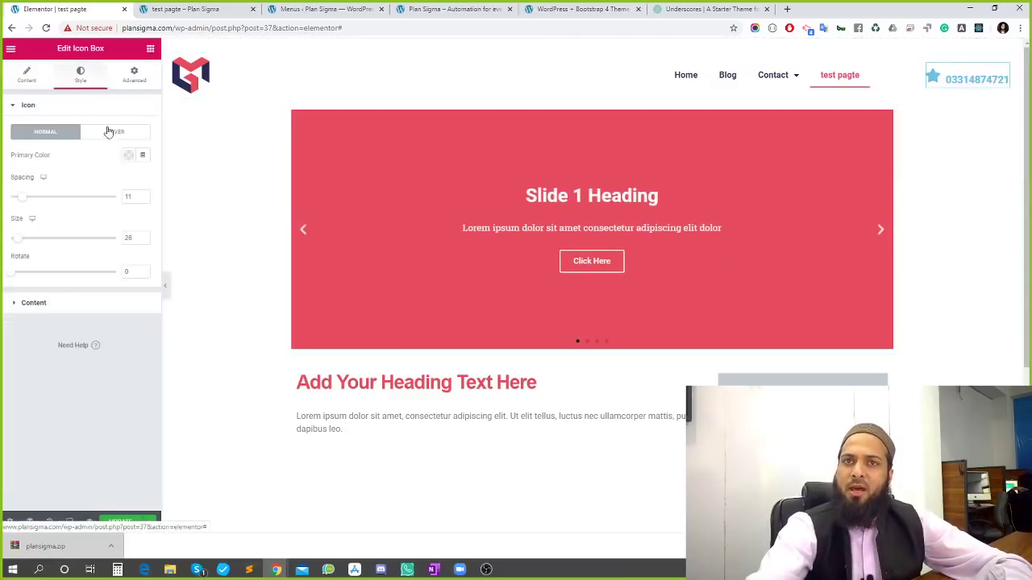
# Make the star icon pink, turning dark on hover
pyautogui.click(127, 154)
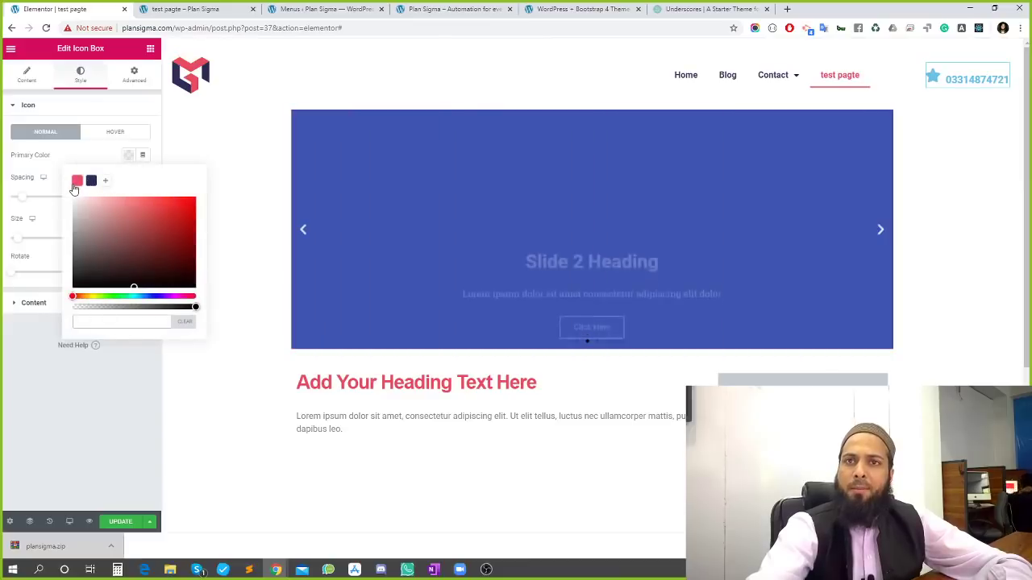
pyautogui.click(77, 180)
pyautogui.click(101, 157)
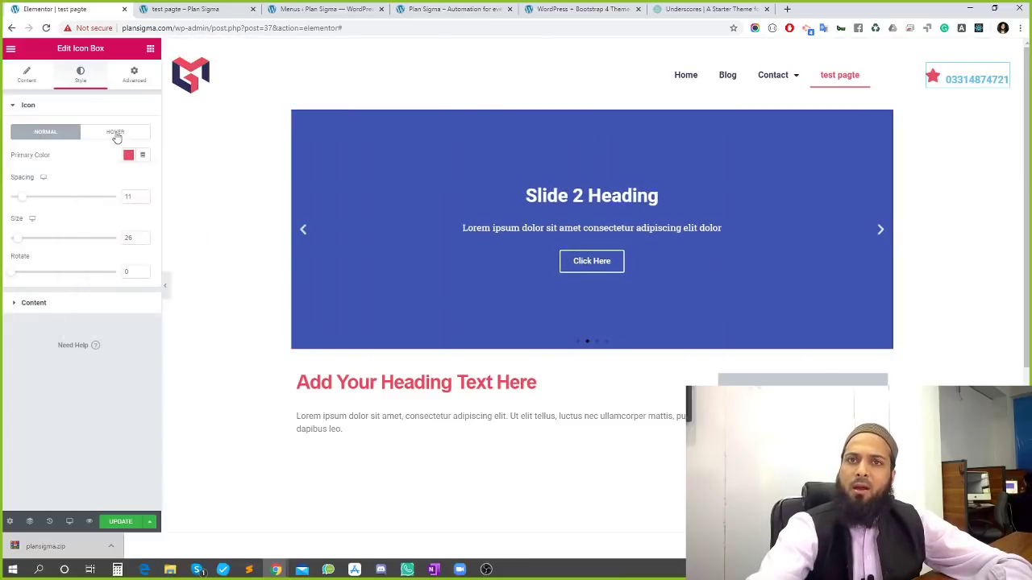
pyautogui.click(115, 132)
pyautogui.click(127, 154)
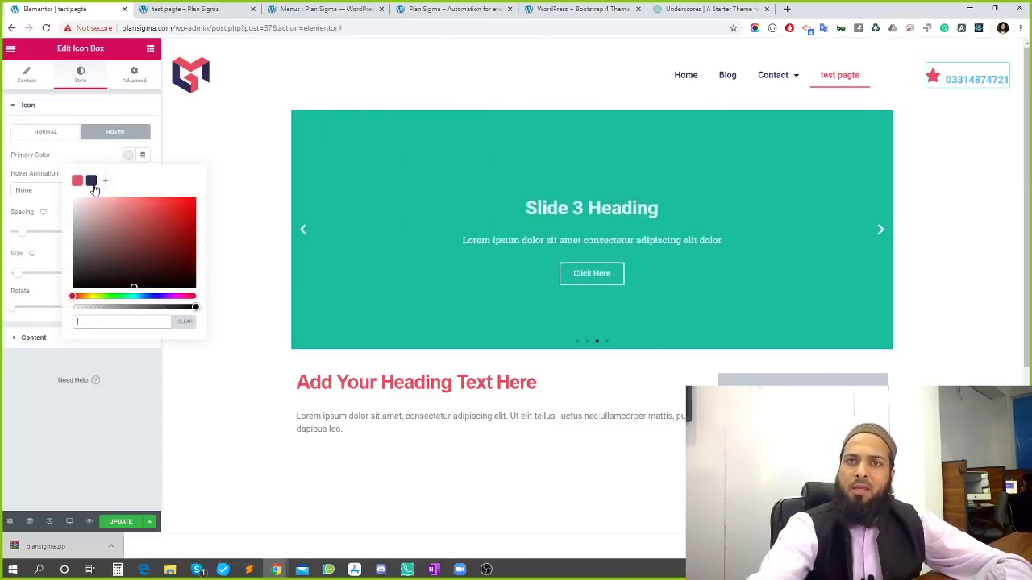
pyautogui.click(92, 182)
pyautogui.click(50, 134)
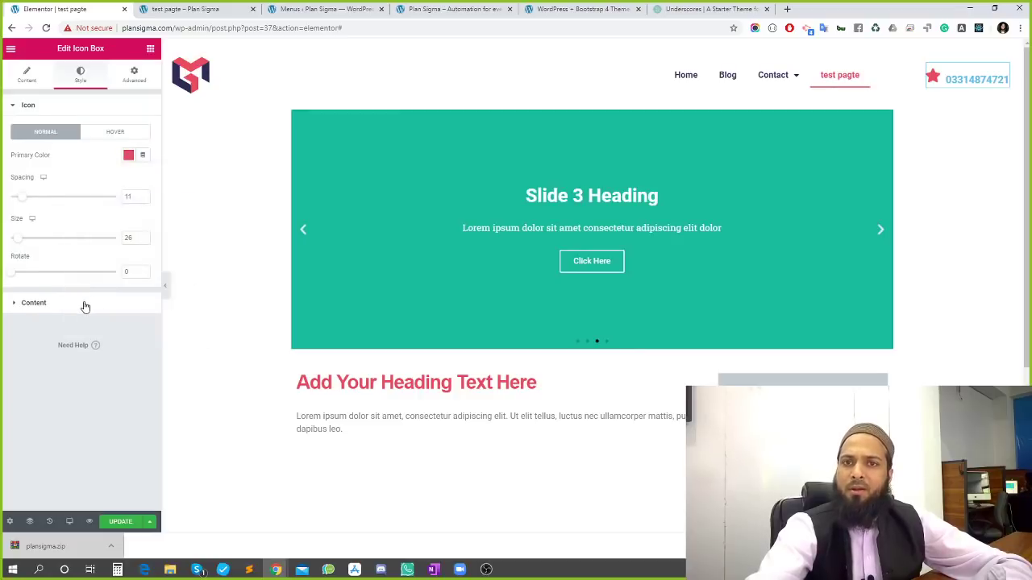
# Set the phone-number title colour to pink
pyautogui.click(80, 303)
pyautogui.click(129, 266)
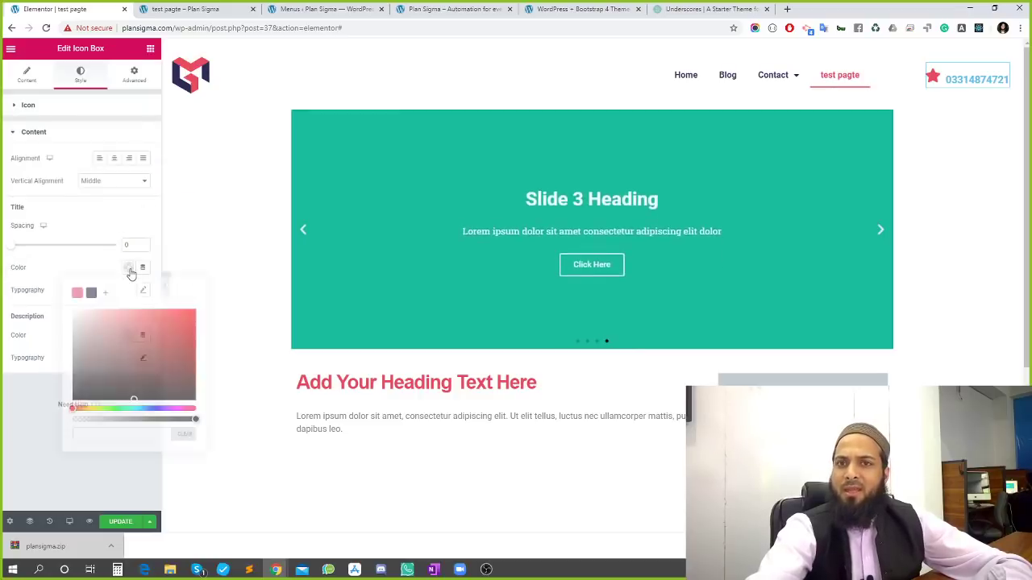
pyautogui.click(88, 270)
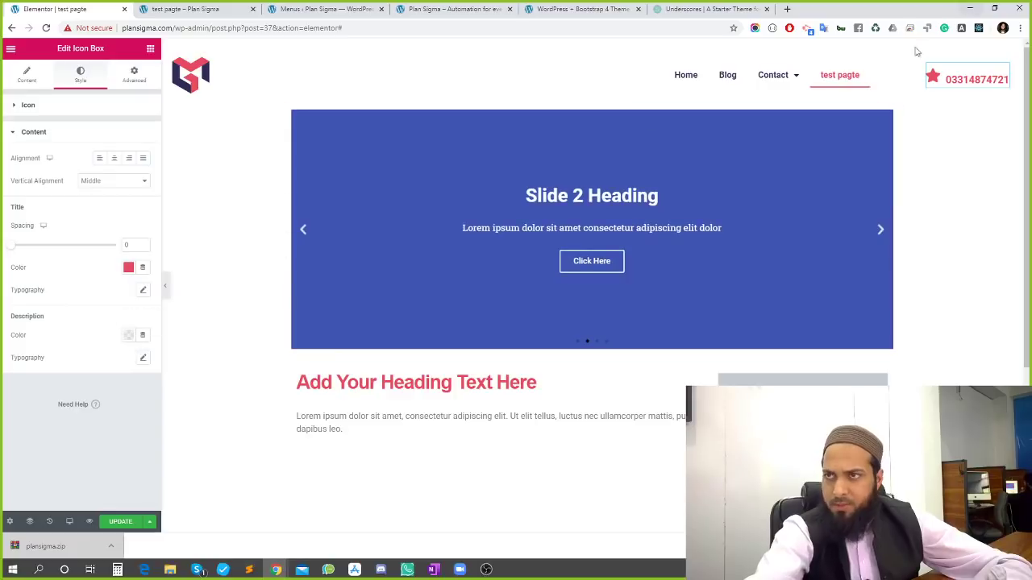
pyautogui.click(974, 94)
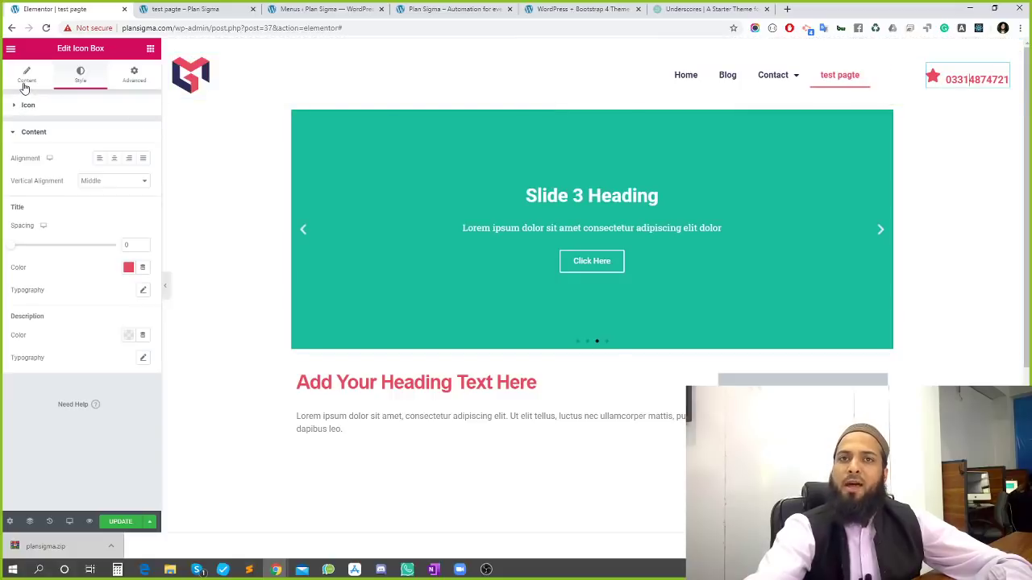
# Add the CSS class 'customclass' to the phone icon box
pyautogui.click(26, 76)
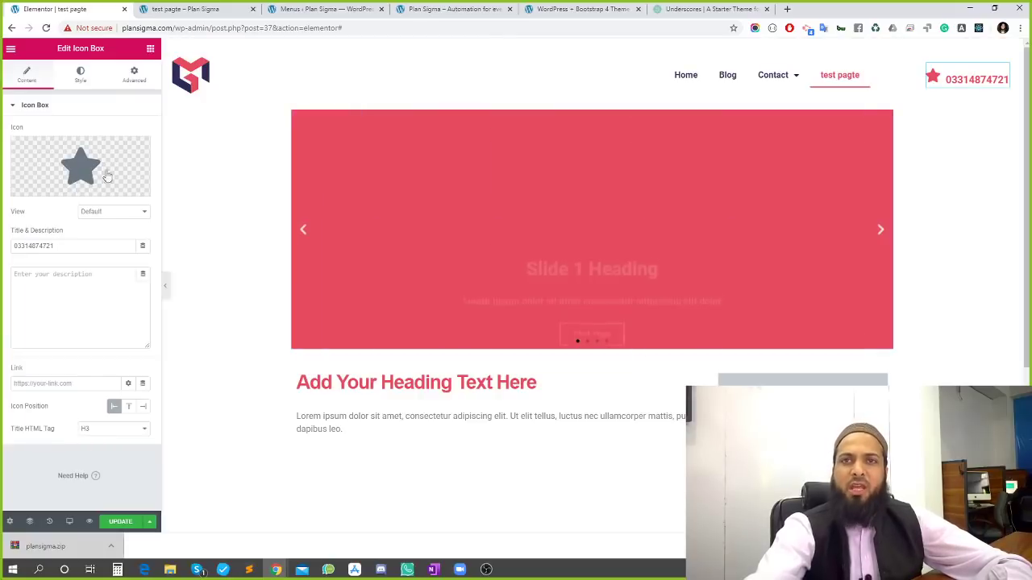
pyautogui.click(134, 76)
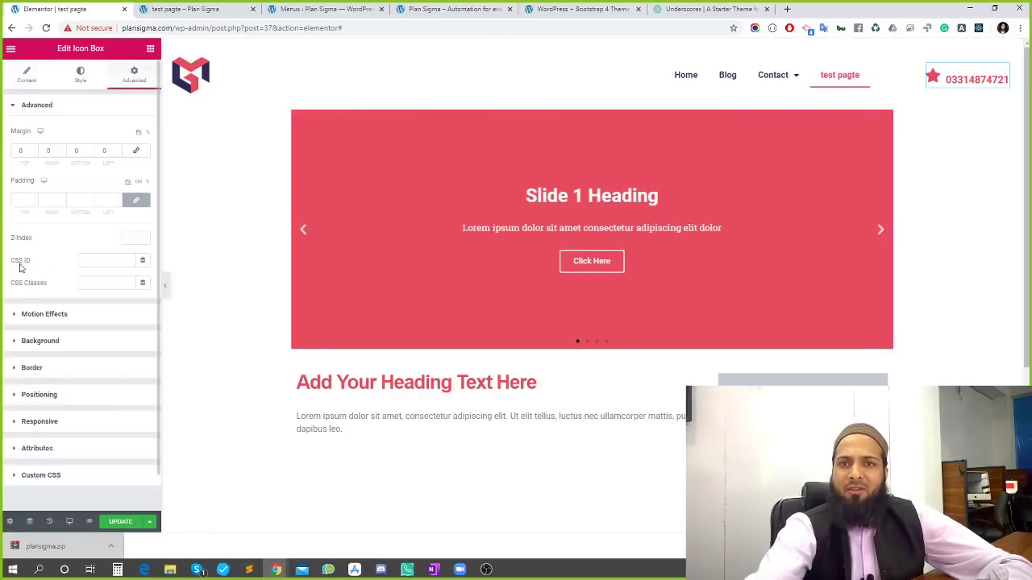
pyautogui.click(95, 280)
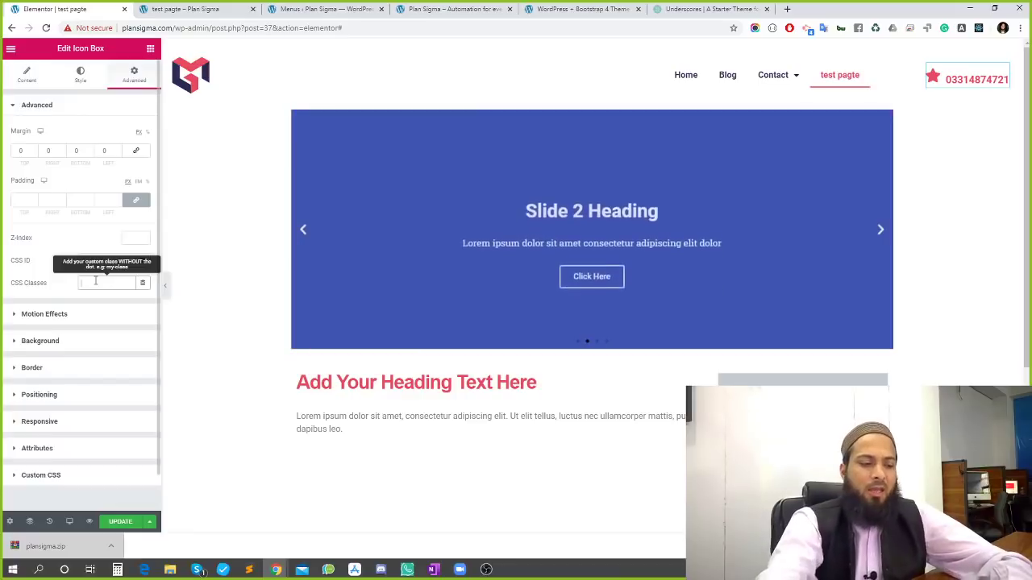
pyautogui.write('customc')
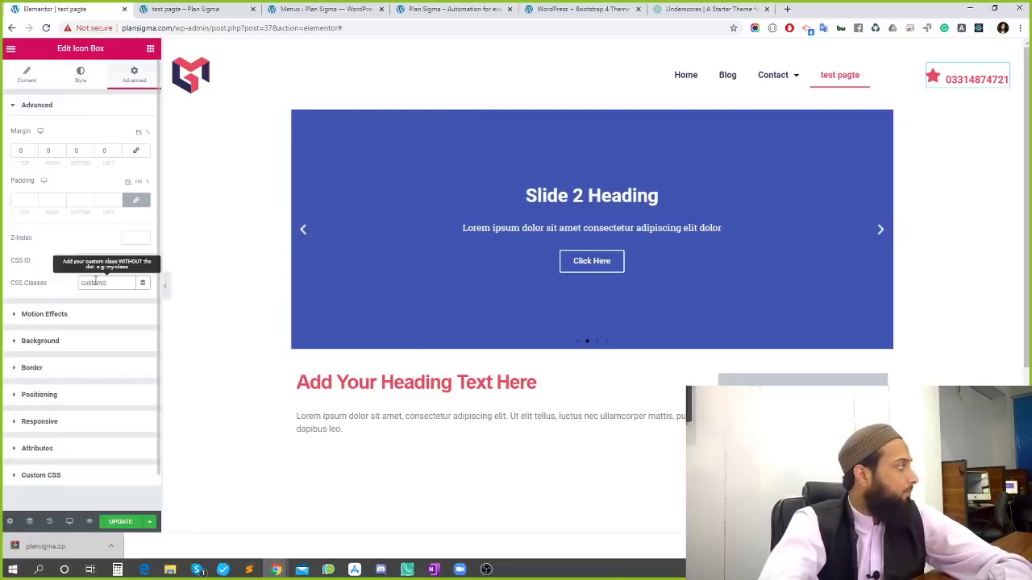
pyautogui.write('lass')
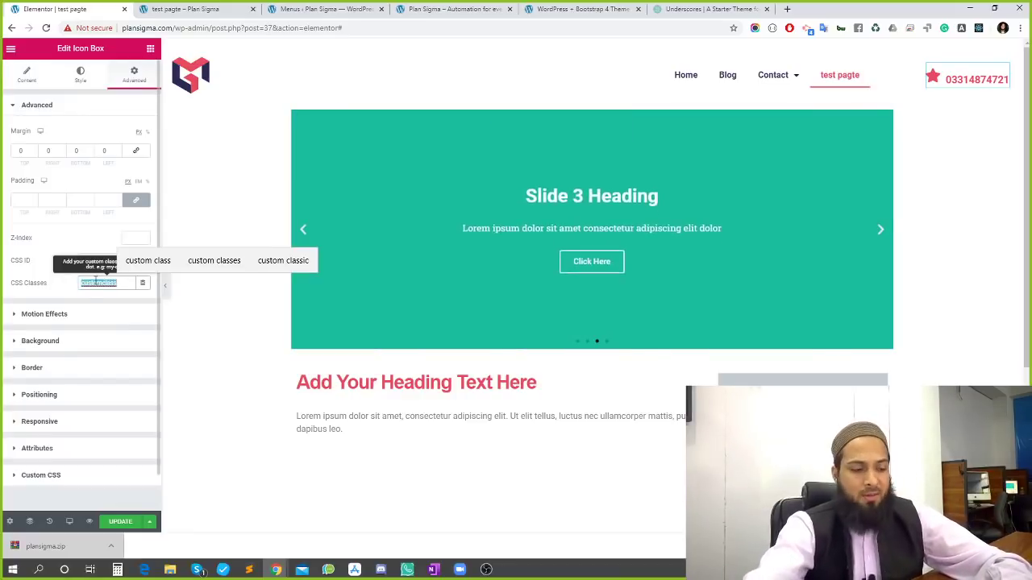
# Write the Custom CSS rule .customclass h3:hover { color: black } and update the page
pyautogui.click(55, 477)
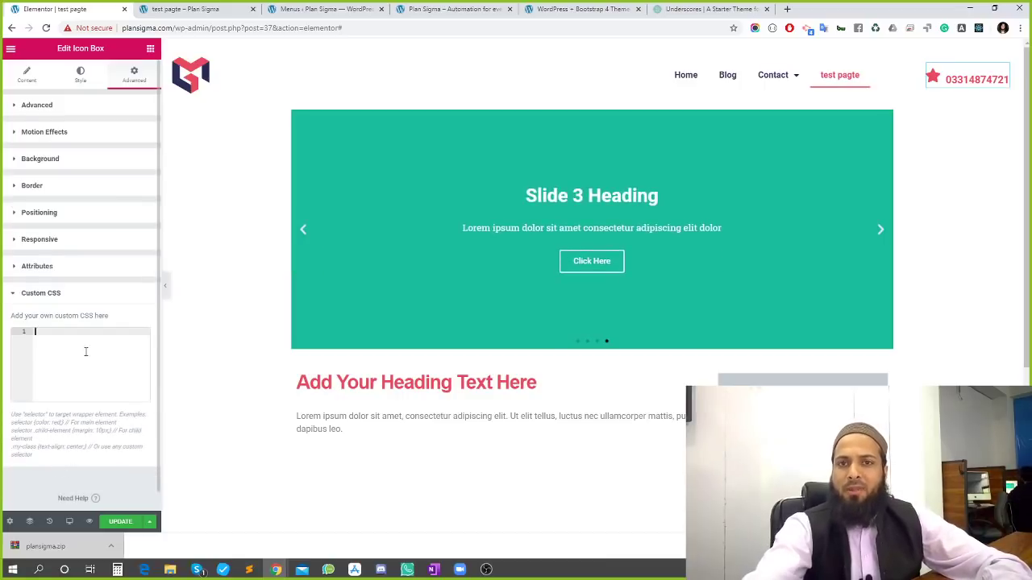
pyautogui.write('.customclass ')
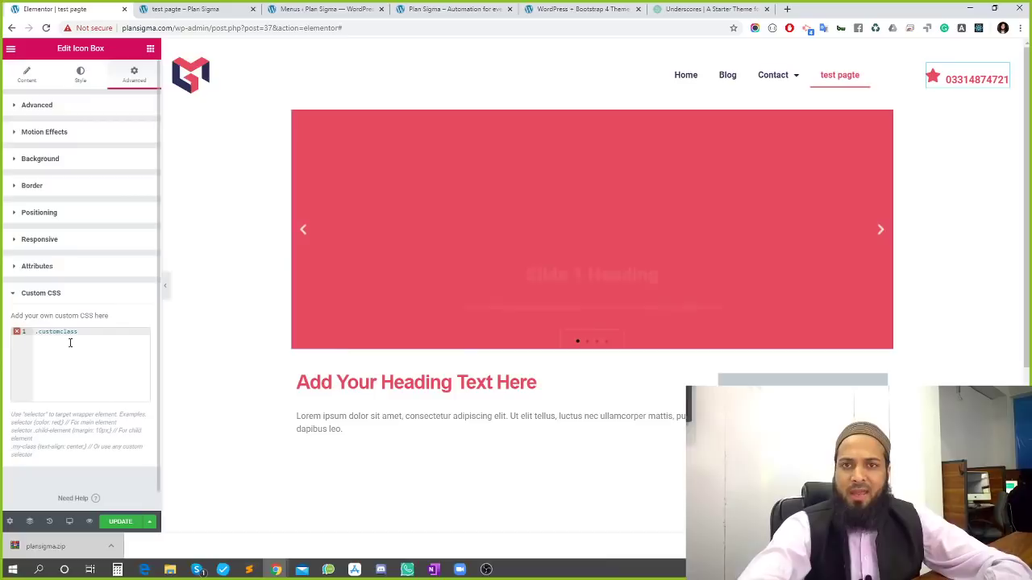
pyautogui.write('h')
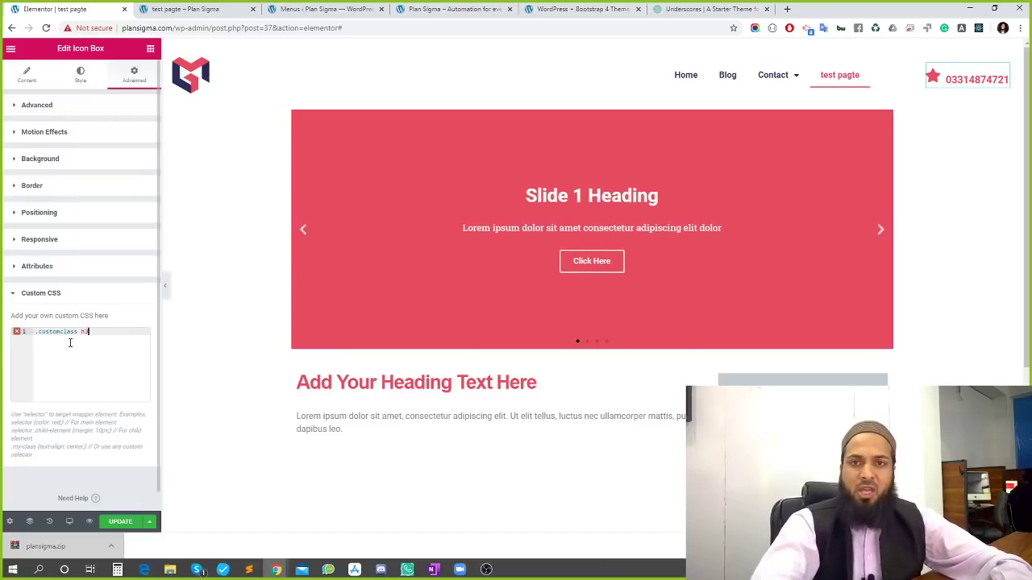
pyautogui.write('3{')
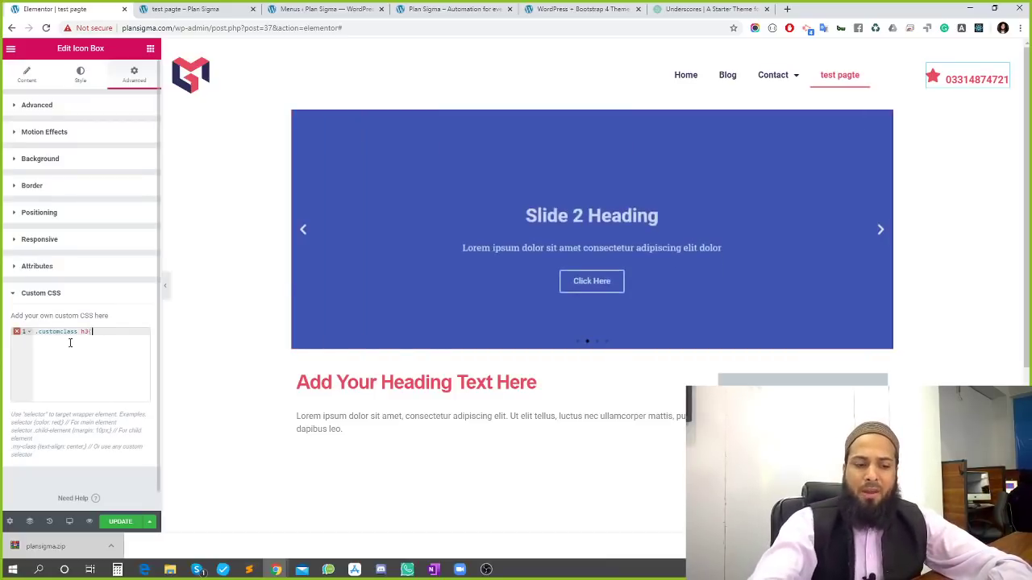
pyautogui.press('Return')
pyautogui.write('color')
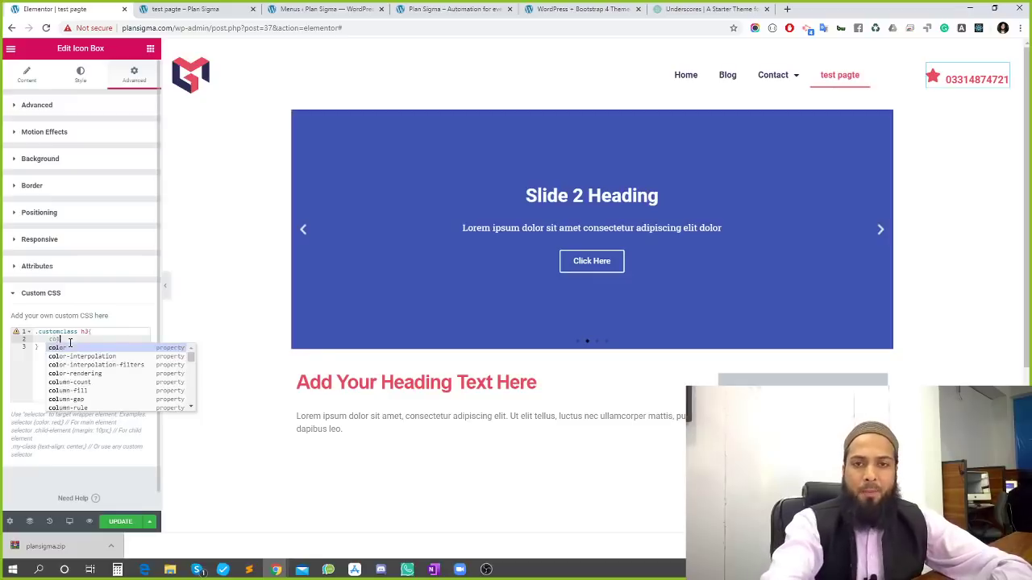
pyautogui.write(':')
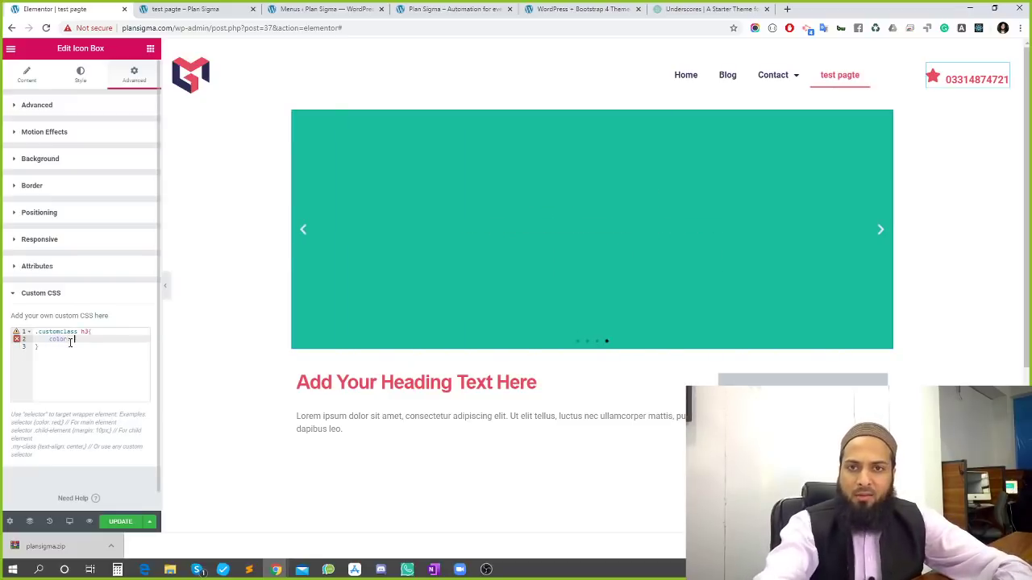
pyautogui.write(' red')
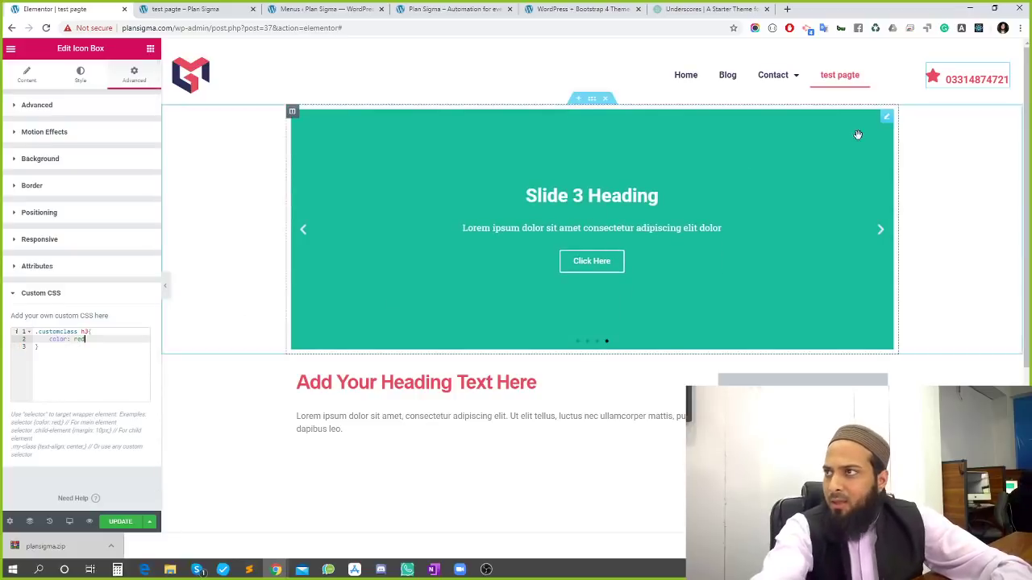
pyautogui.click(86, 331)
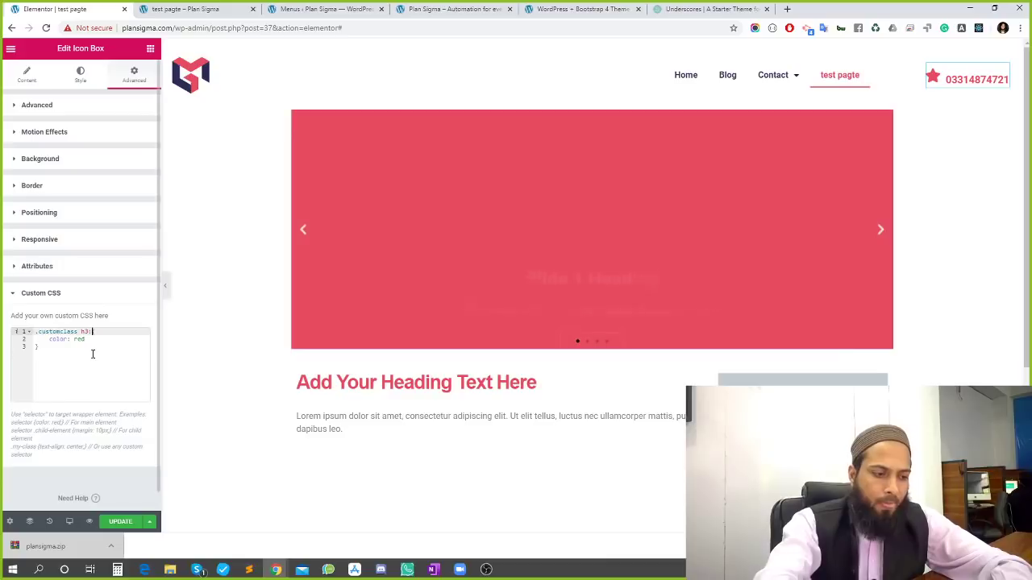
pyautogui.write(':hover')
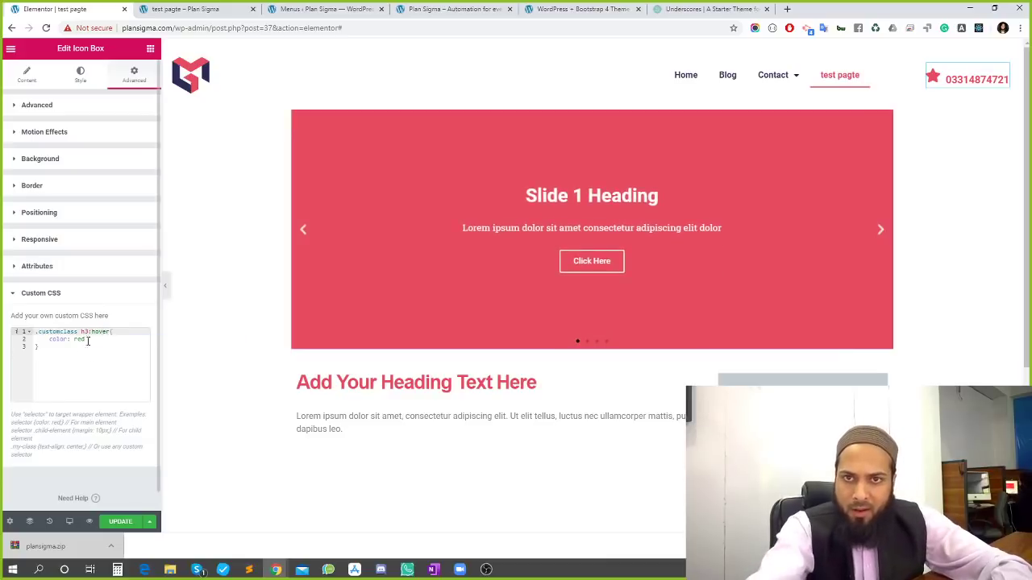
pyautogui.doubleClick(79, 339)
pyautogui.write('black')
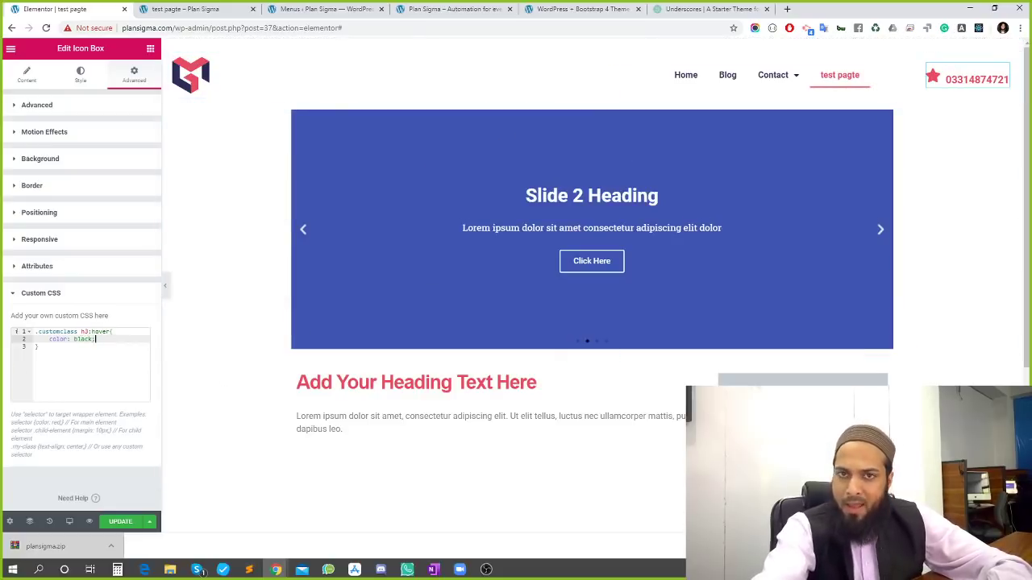
pyautogui.click(52, 332)
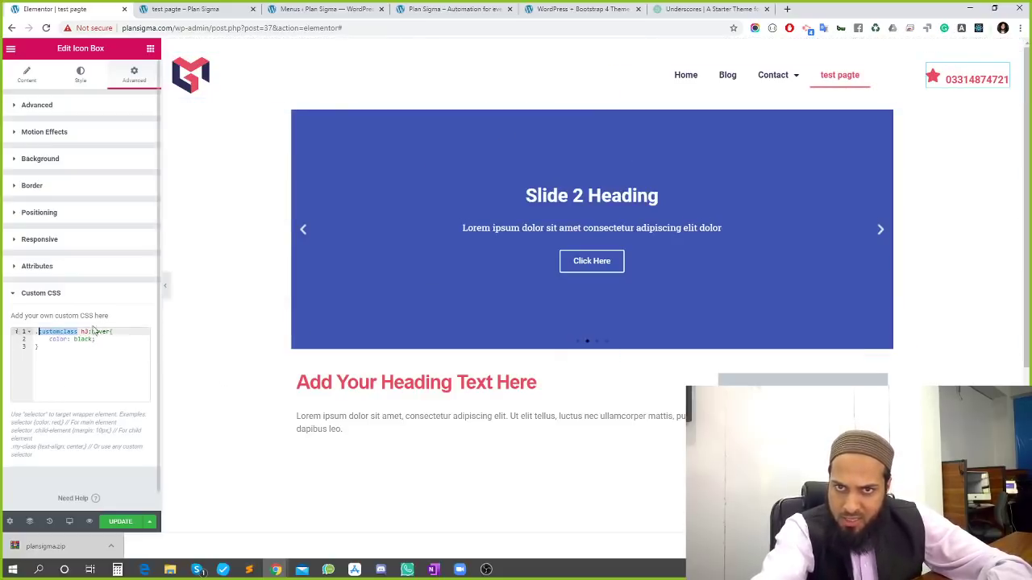
pyautogui.click(120, 521)
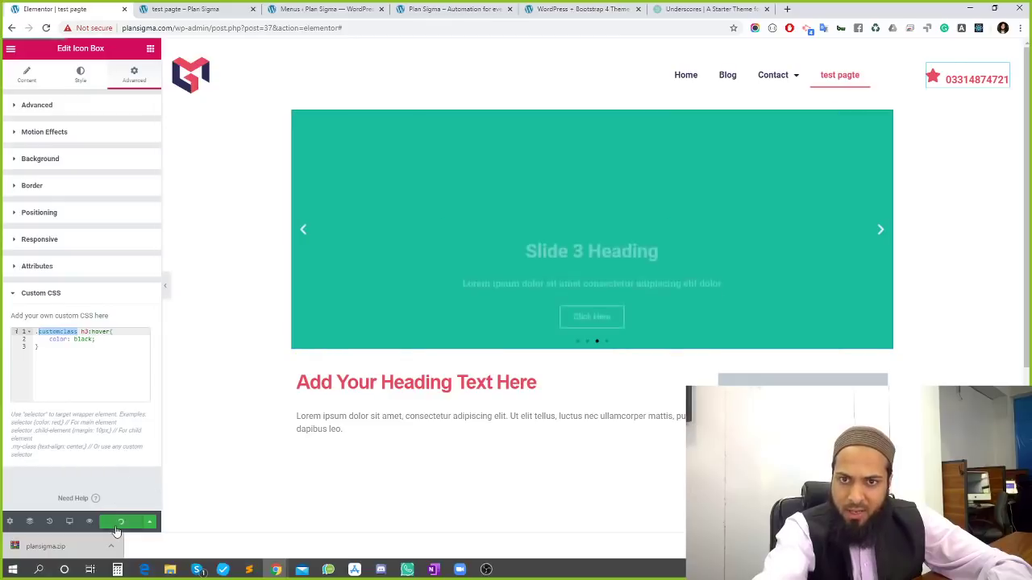
# Copy the customclass name into the Custom CSS rule and update again
pyautogui.click(107, 110)
pyautogui.doubleClick(102, 282)
pyautogui.hotkey('ctrl', 'c')
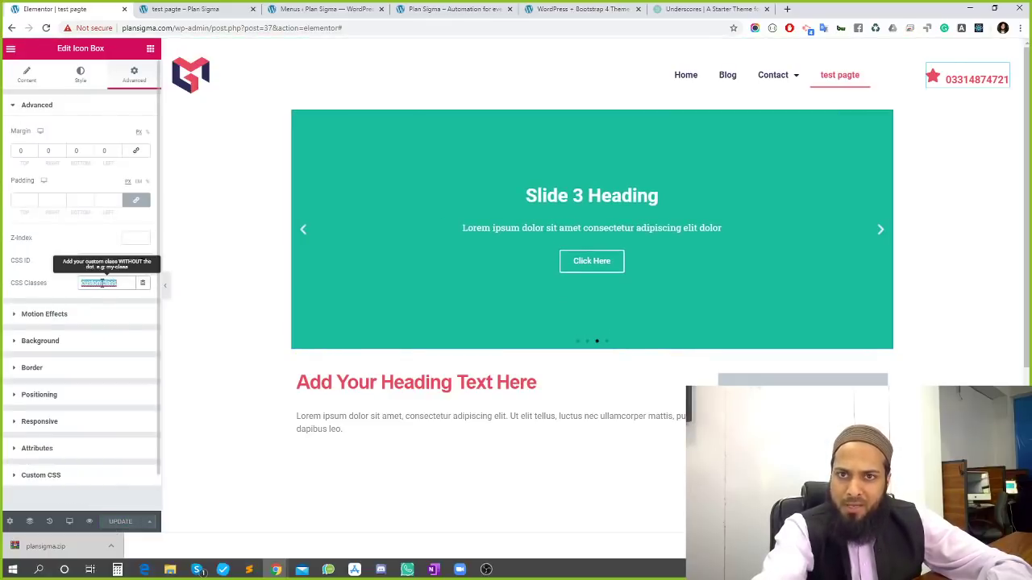
pyautogui.scroll(-1, 97, 339)
pyautogui.click(92, 440)
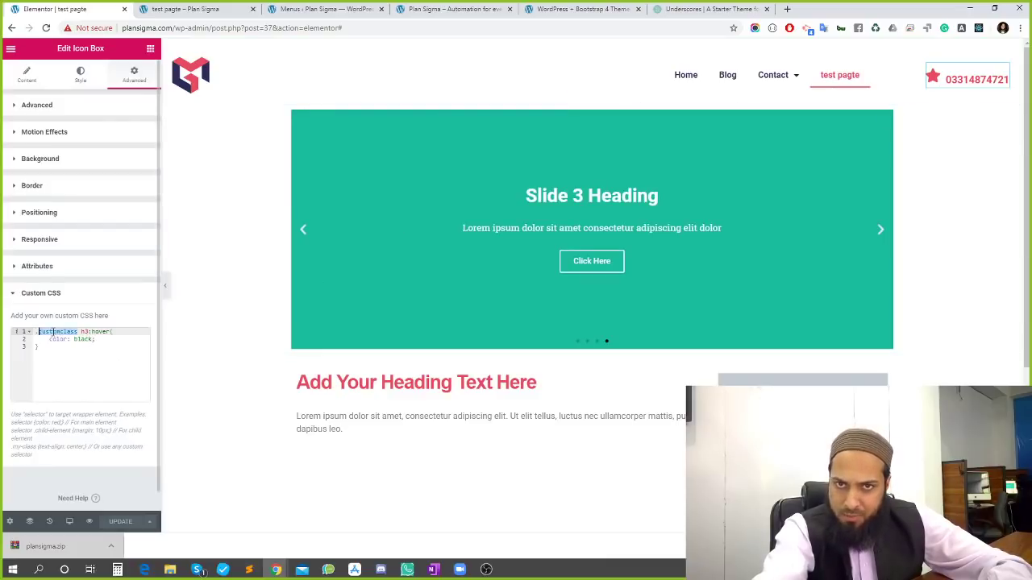
pyautogui.hotkey('ctrl', 'v')
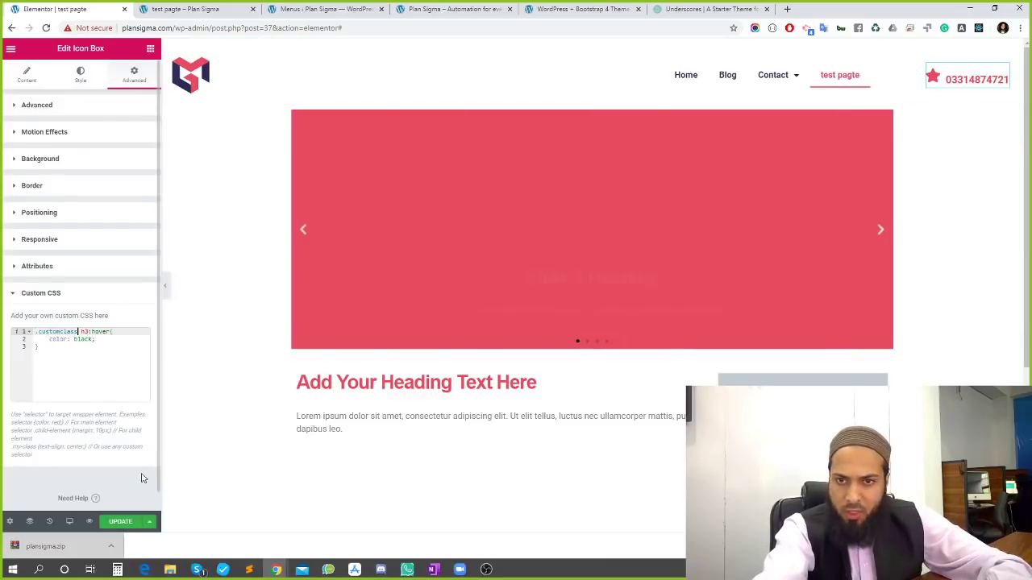
pyautogui.click(123, 522)
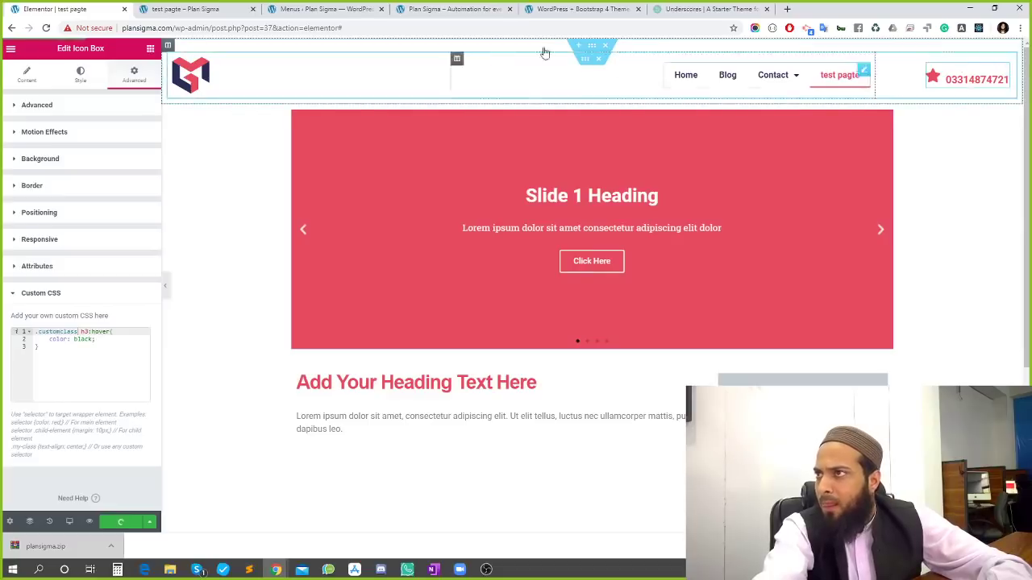
# Hard-reload the live test page and close the Facebook Gems Campus tab
pyautogui.click(258, 7)
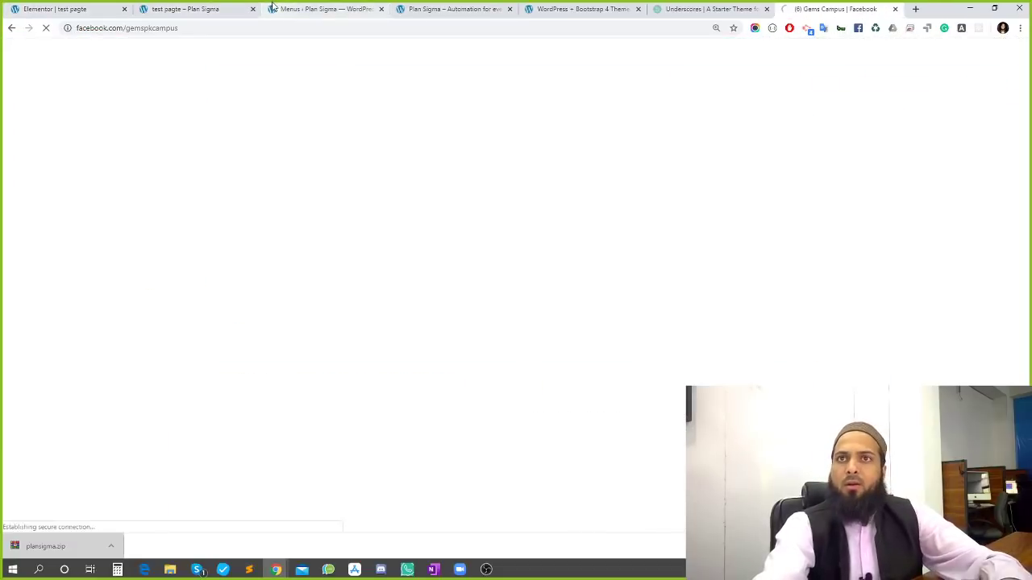
pyautogui.click(239, 10)
pyautogui.hotkey('ctrl', 'shift', 'r')
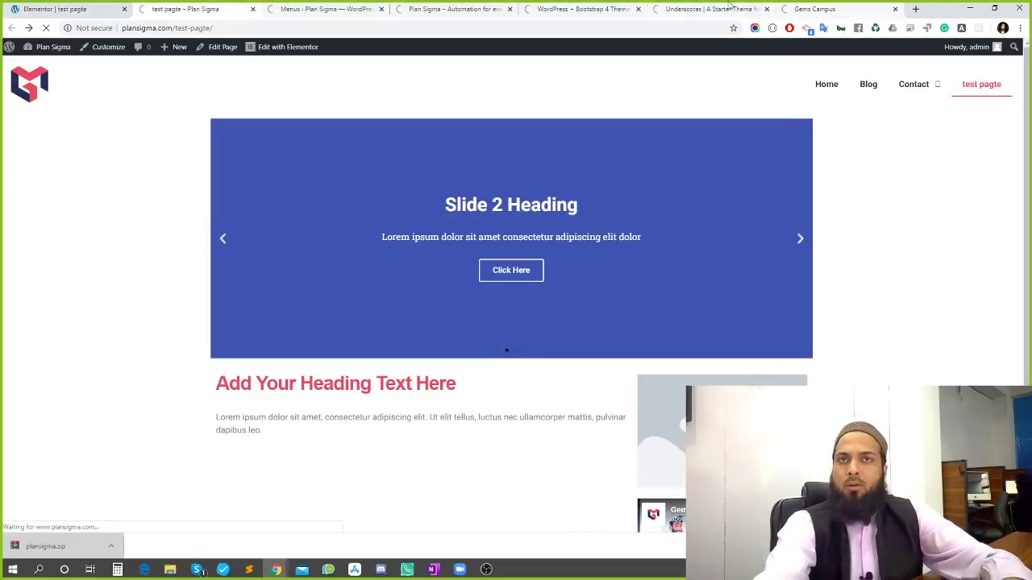
pyautogui.click(894, 10)
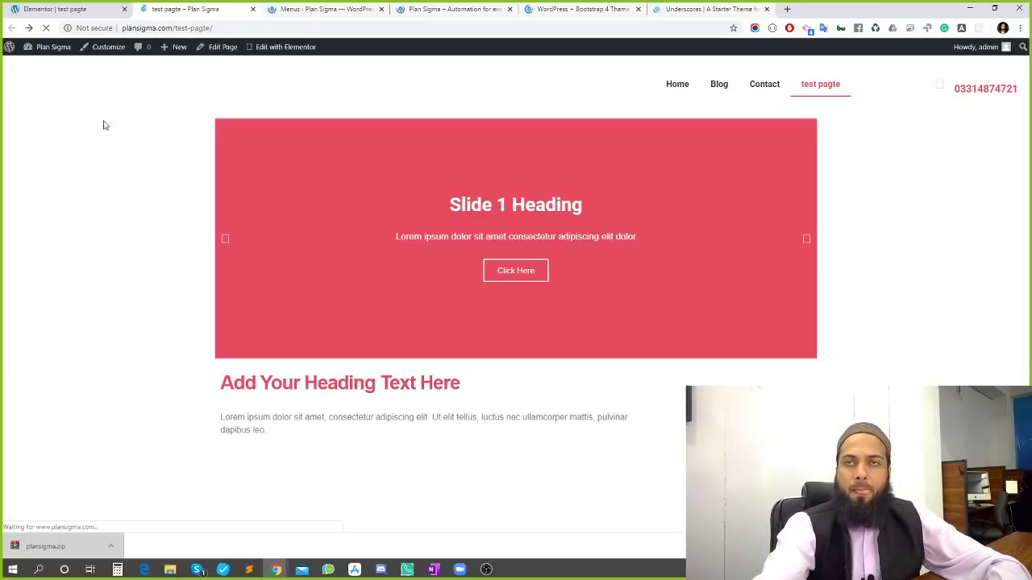
# Inspect the phone number in DevTools, switch to desktop view, and dock DevTools at the bottom
pyautogui.rightClick(971, 91)
pyautogui.click(917, 264)
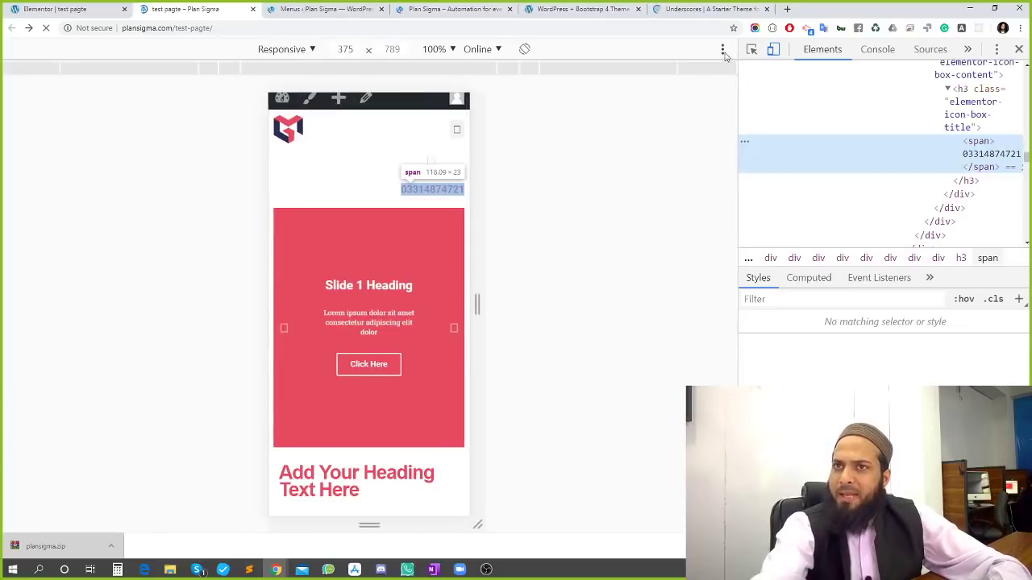
pyautogui.click(772, 51)
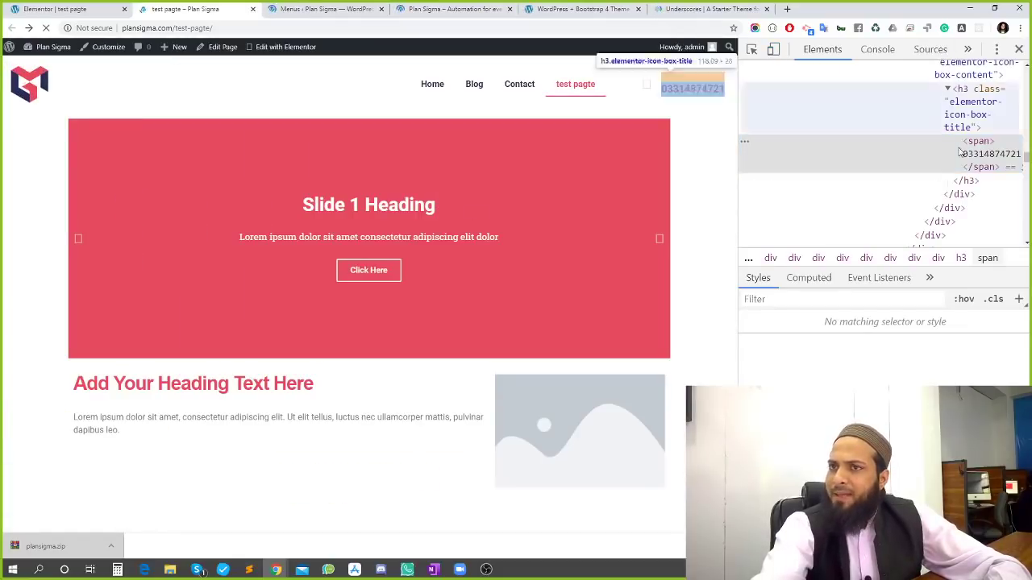
pyautogui.hotkey('ctrl', '-')
pyautogui.hotkey('ctrl', '-')
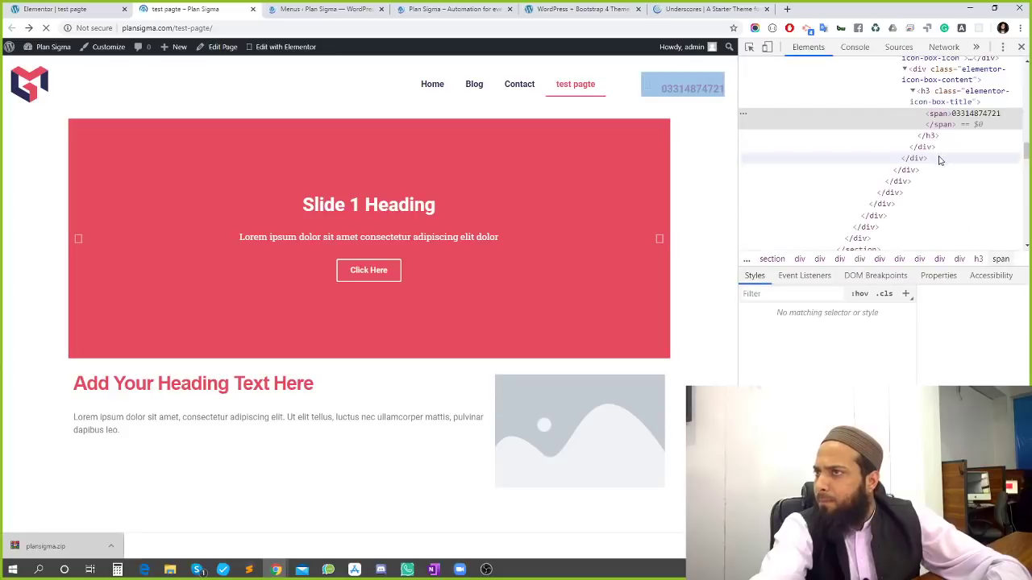
pyautogui.click(1008, 47)
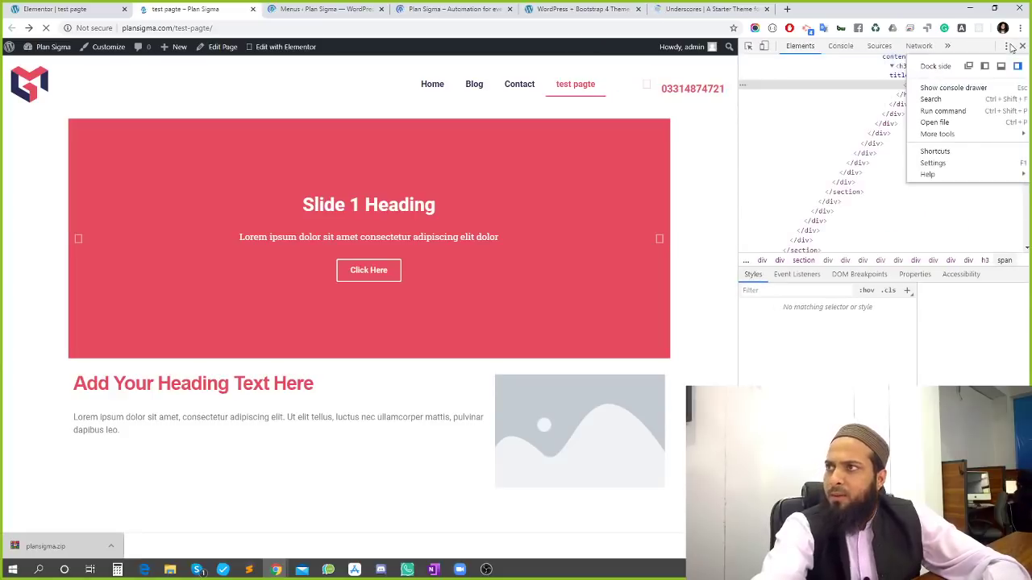
pyautogui.click(935, 164)
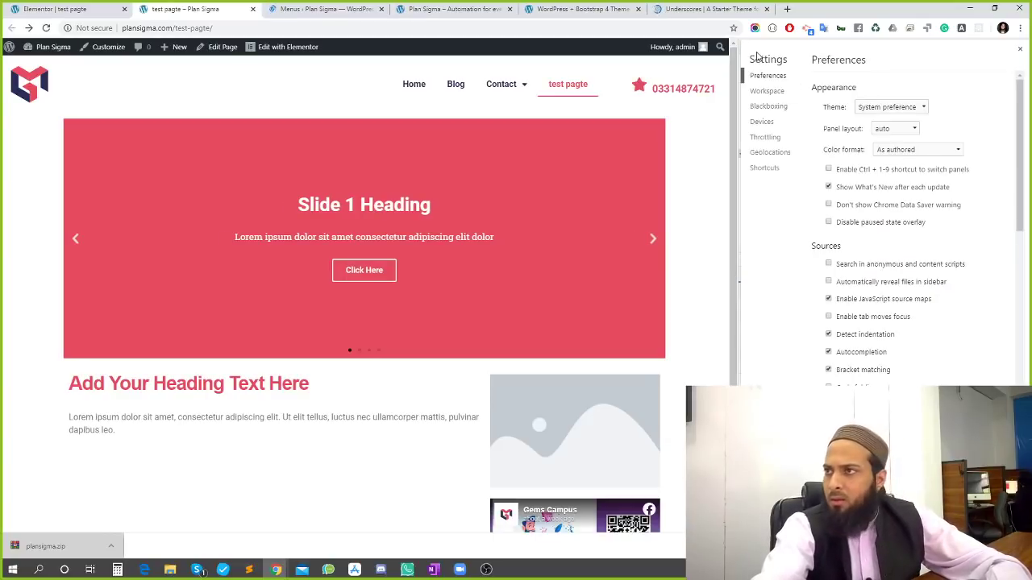
pyautogui.click(1020, 50)
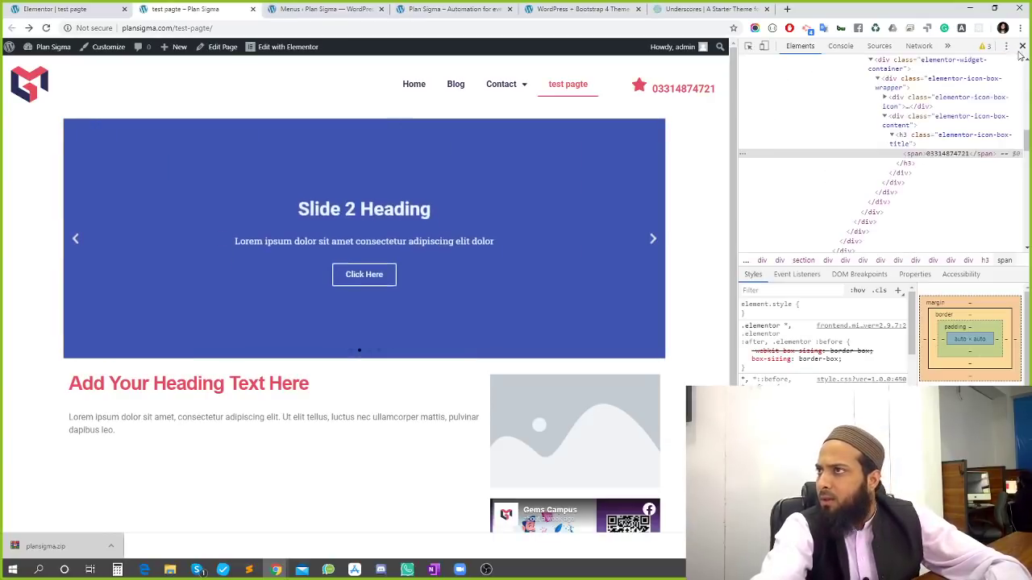
pyautogui.click(1004, 46)
pyautogui.click(1002, 66)
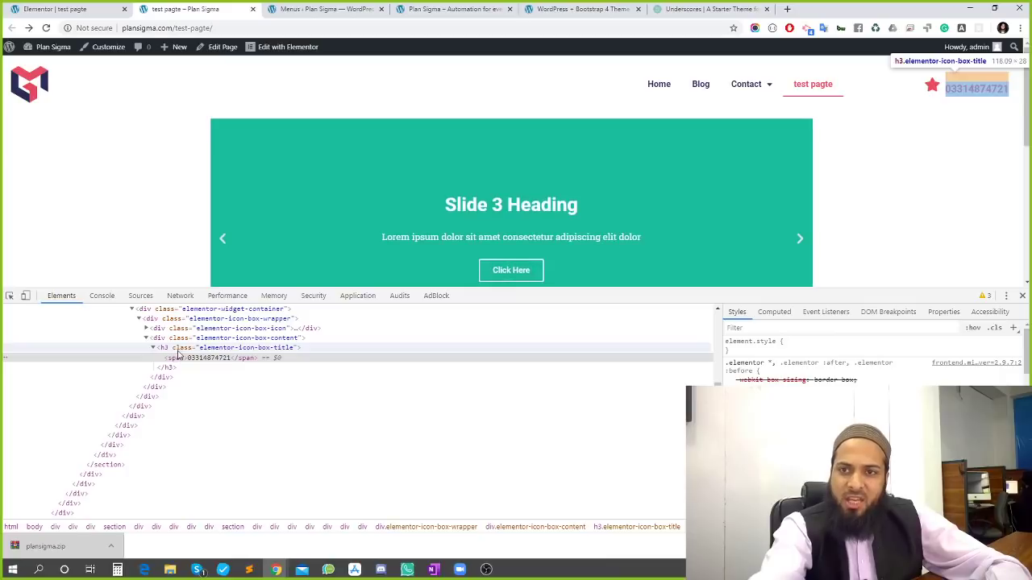
pyautogui.scroll(1, 191, 367)
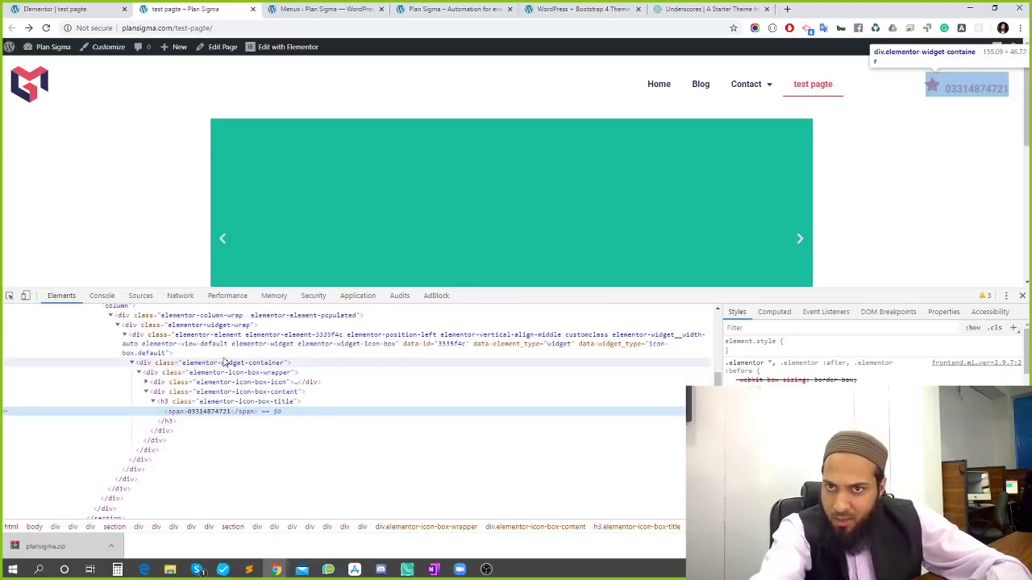
# Add 'span' to the hover CSS rule, update, and reload the live page to check it
pyautogui.click(69, 9)
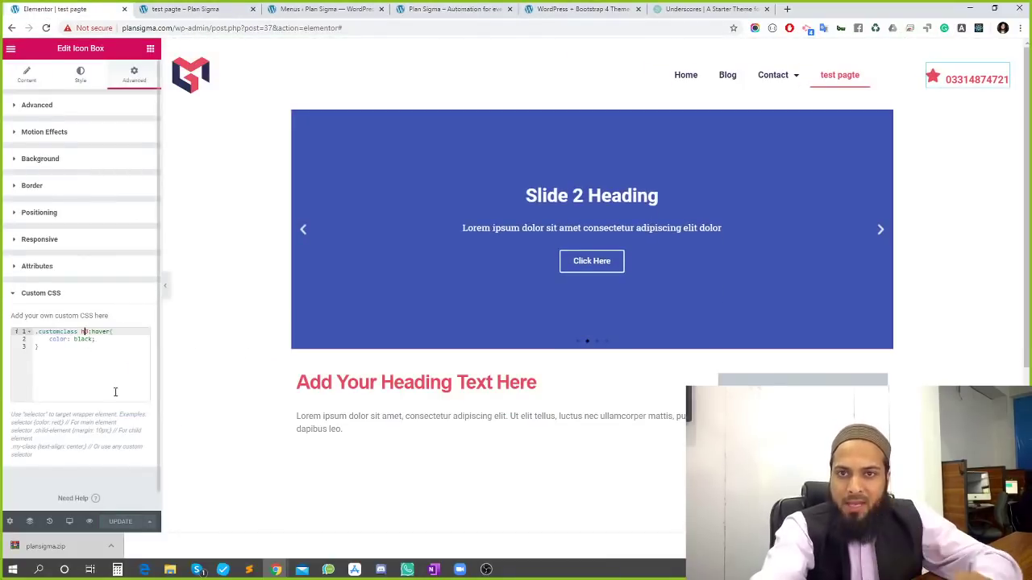
pyautogui.write('span')
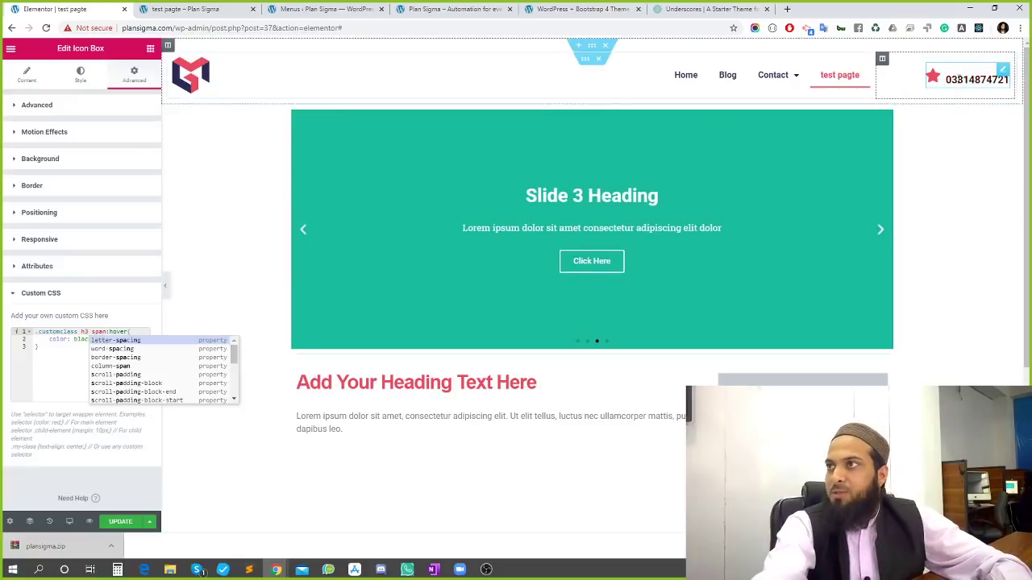
pyautogui.click(113, 523)
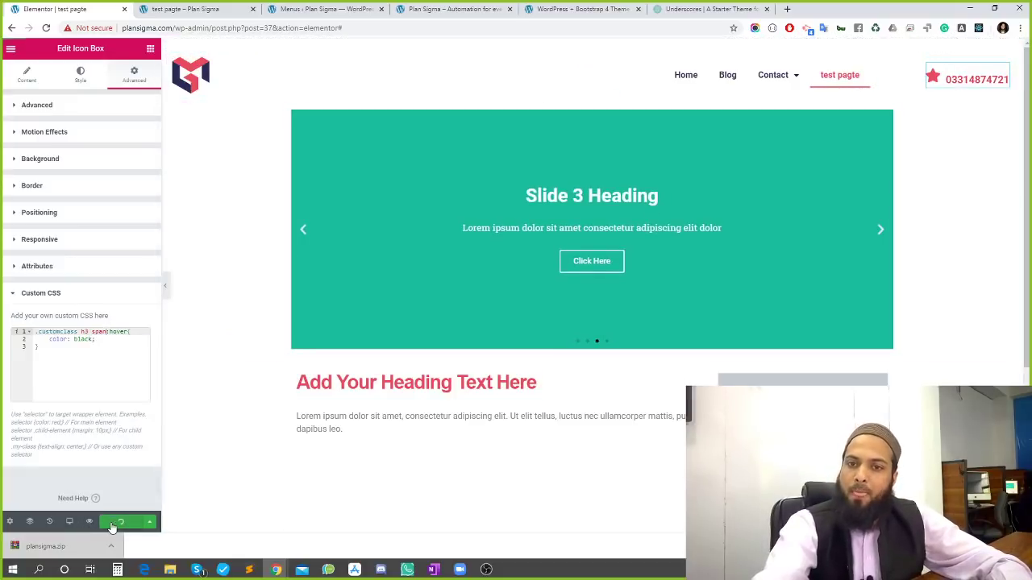
pyautogui.click(294, 11)
pyautogui.click(238, 6)
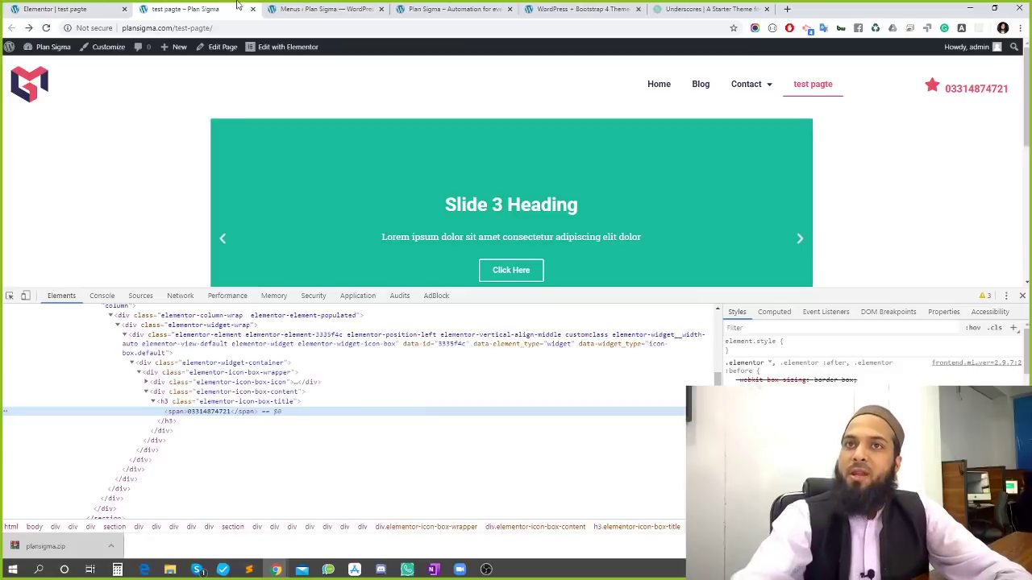
pyautogui.press('F5')
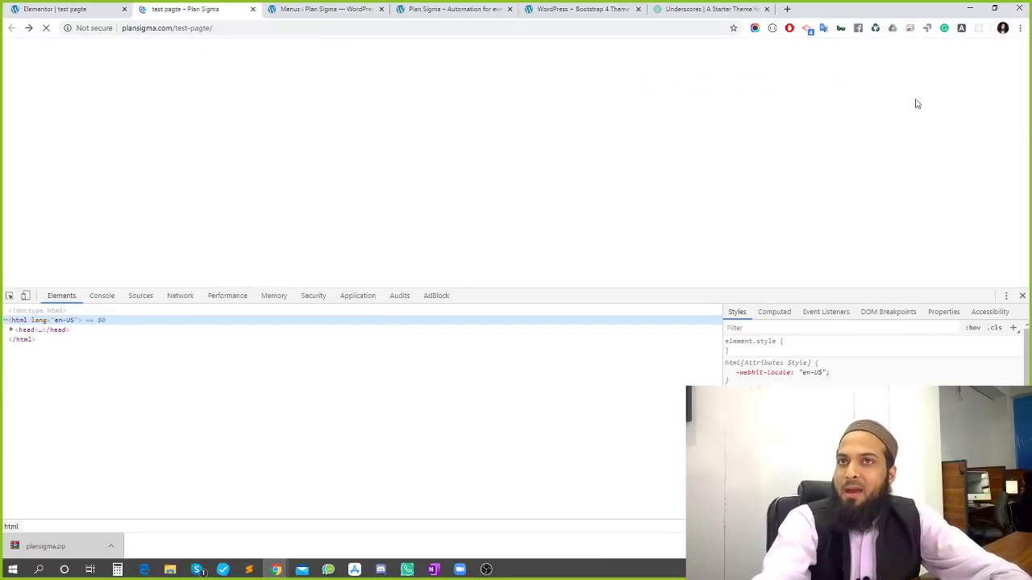
# Review the custom CSS rule and the customclass value in the icon box's Advanced settings
pyautogui.click(75, 8)
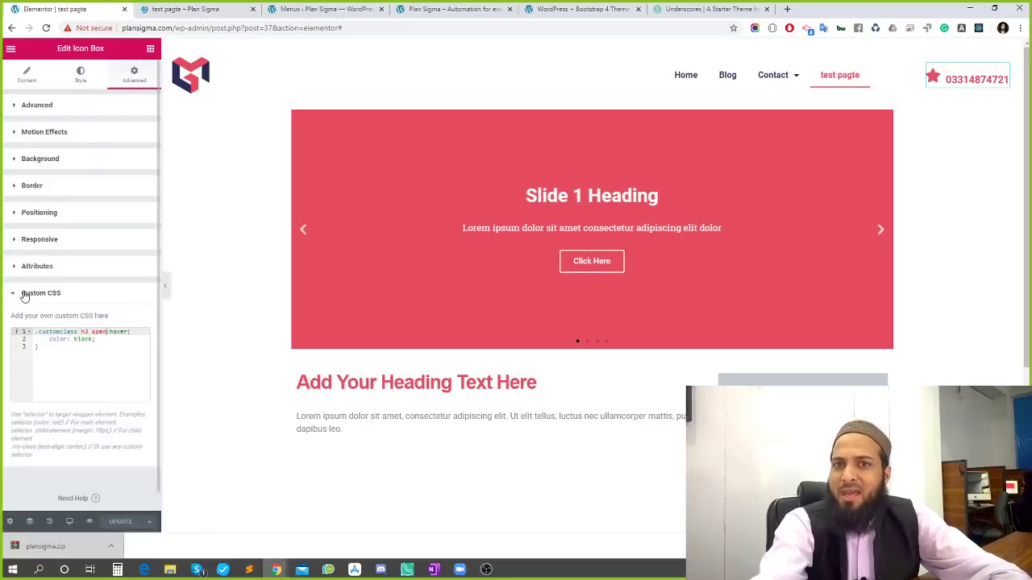
pyautogui.moveTo(58, 349); pyautogui.dragTo(31, 327)
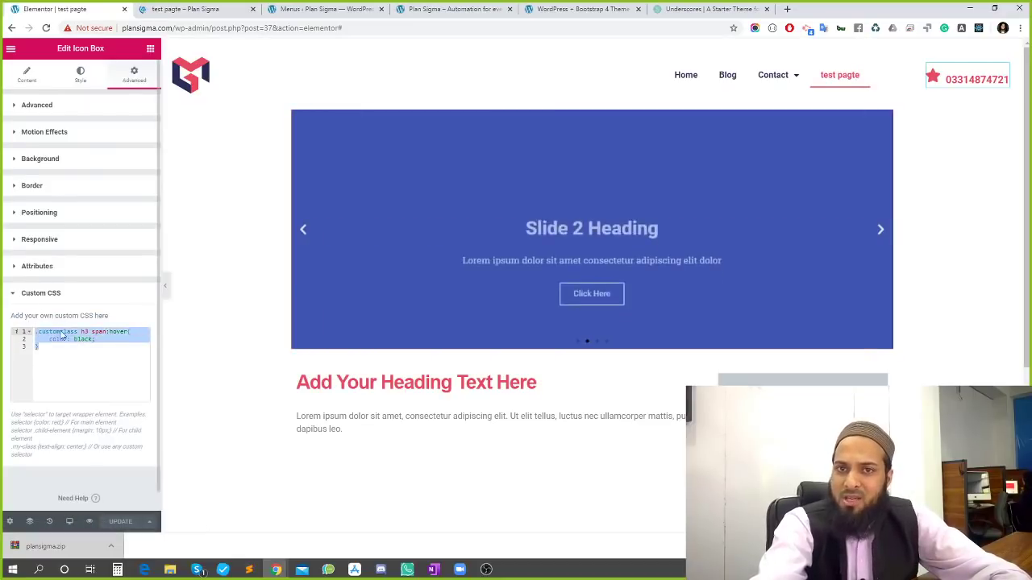
pyautogui.doubleClick(61, 331)
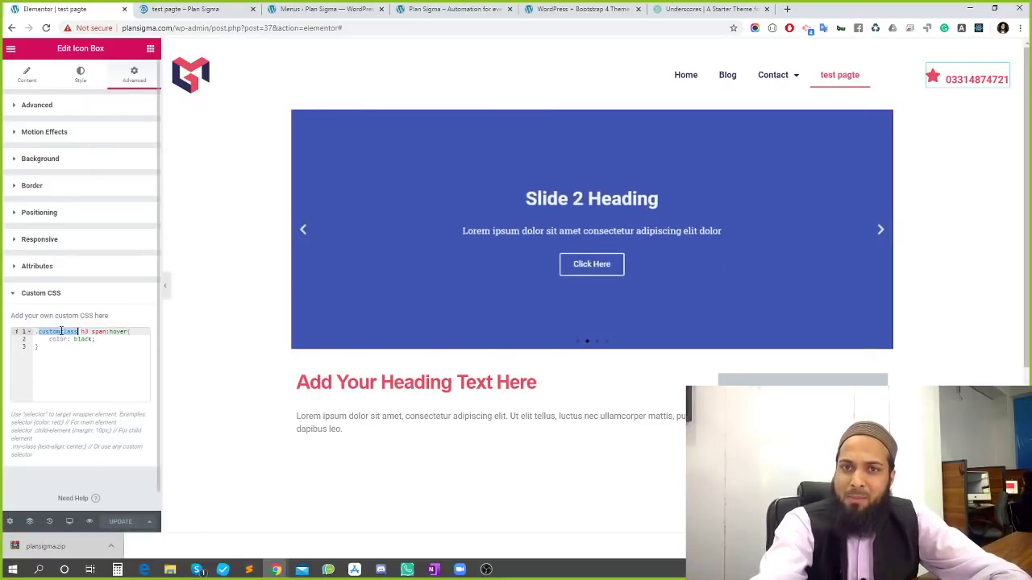
pyautogui.click(59, 106)
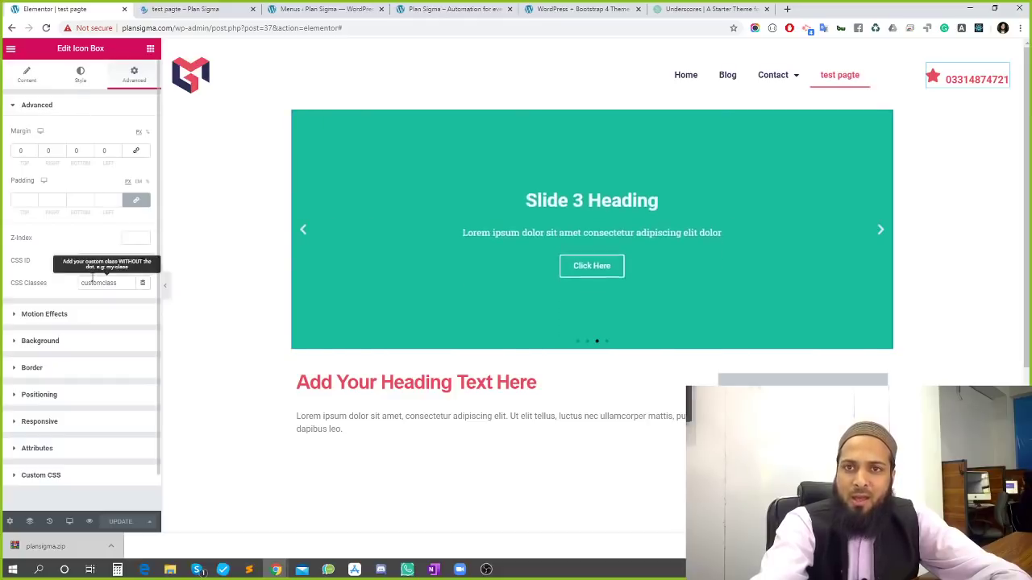
pyautogui.doubleClick(92, 280)
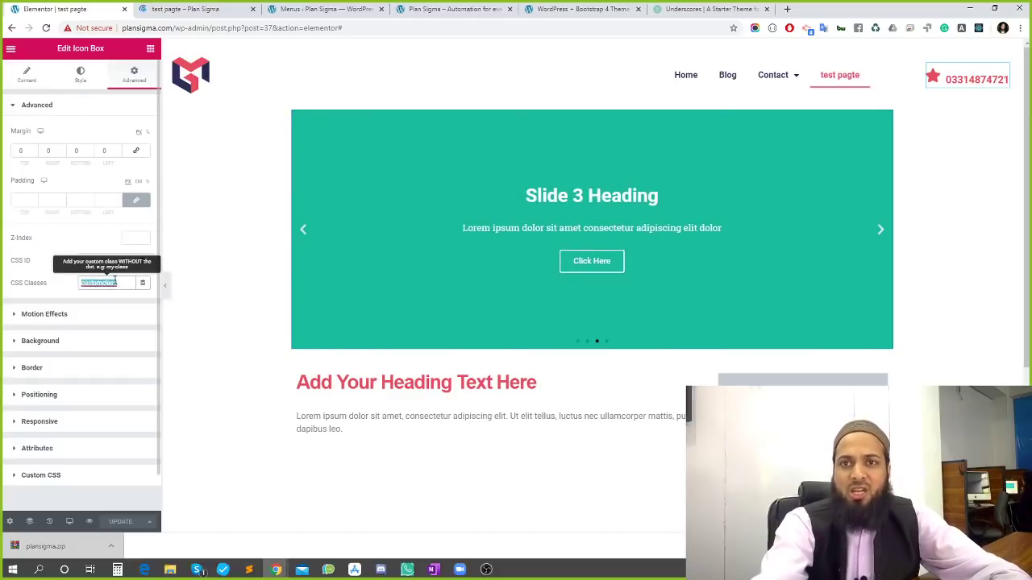
# Compare the live page, close DevTools, and return to the Elementor editor
pyautogui.click(185, 9)
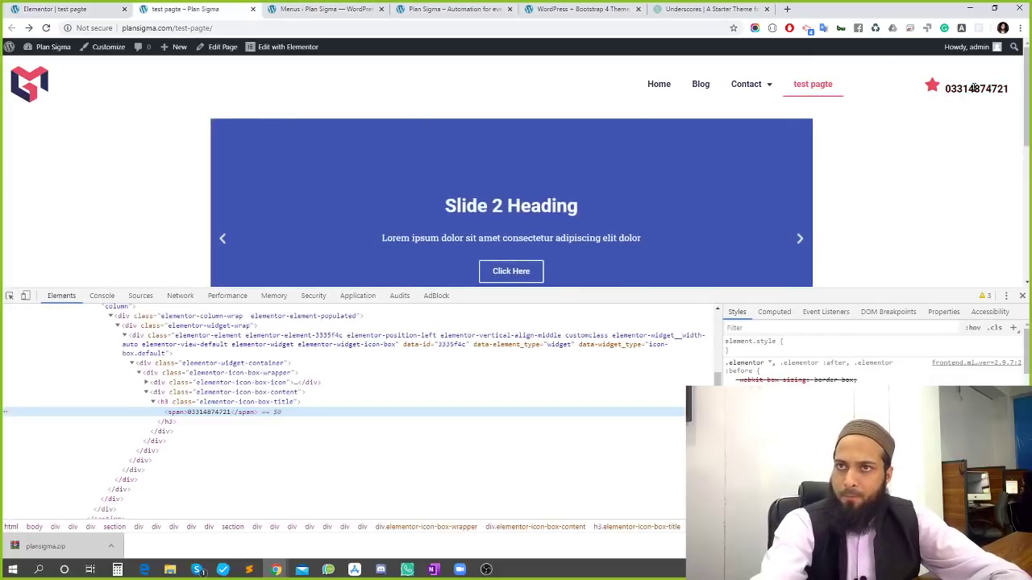
pyautogui.click(53, 9)
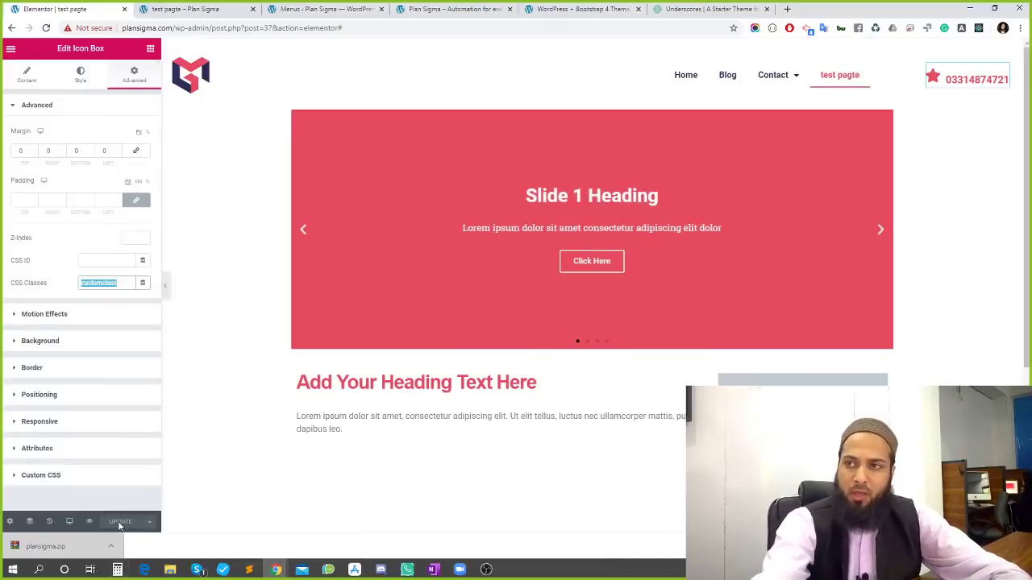
pyautogui.click(186, 9)
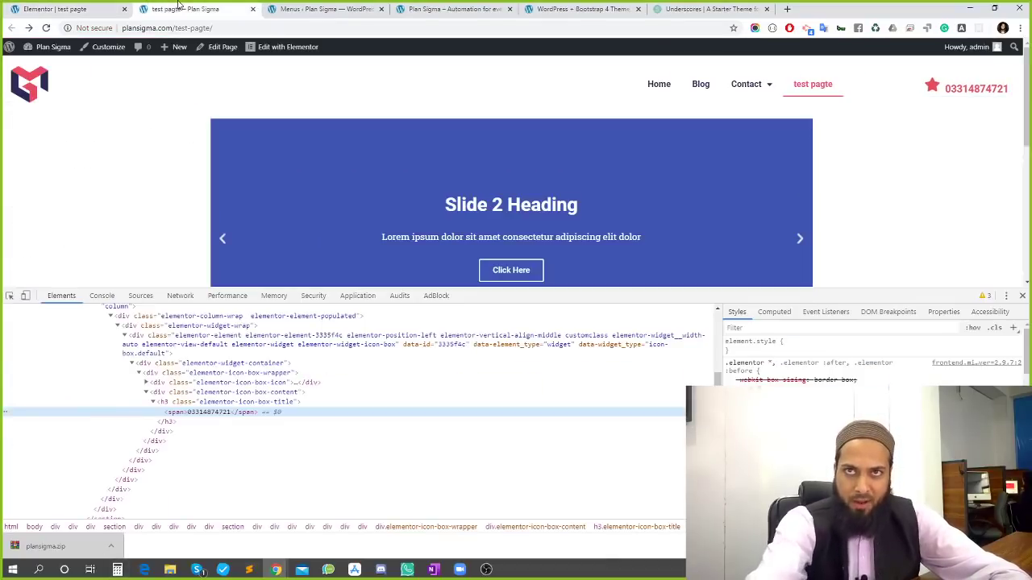
pyautogui.scroll(-5, 299, 152)
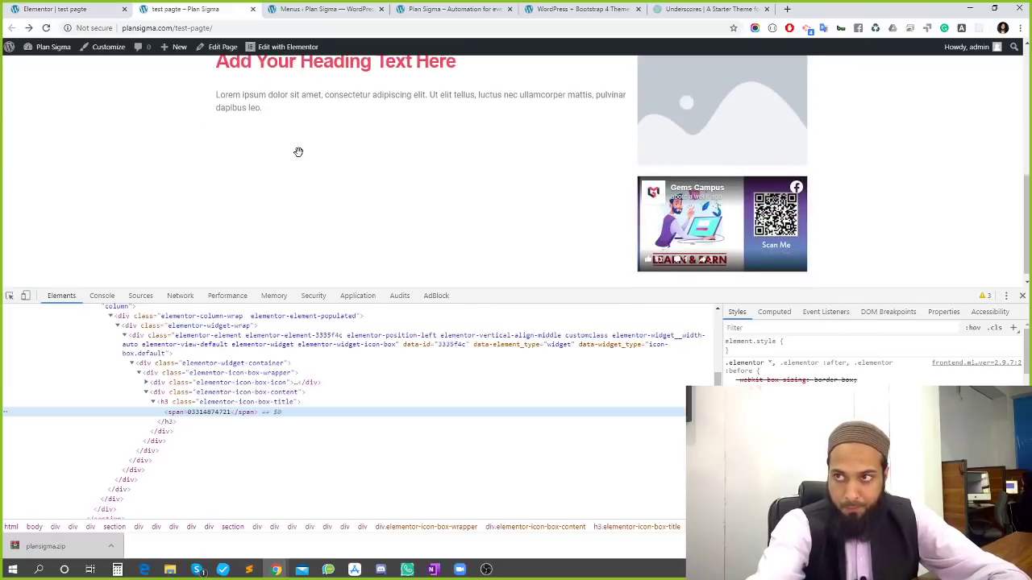
pyautogui.scroll(5, 298, 151)
pyautogui.scroll(-3, 161, 101)
pyautogui.scroll(4, 161, 101)
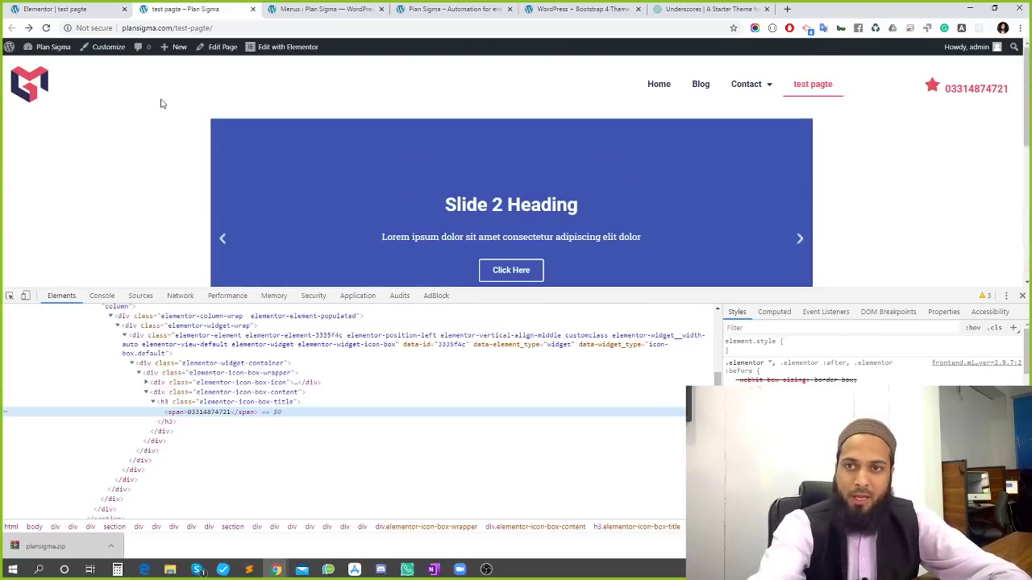
pyautogui.click(1022, 296)
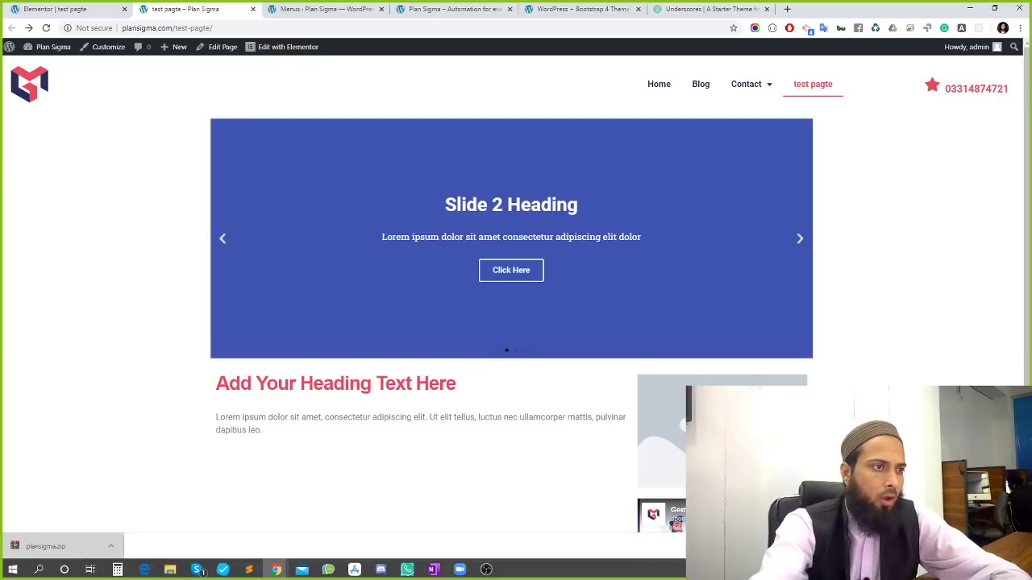
pyautogui.scroll(-2, 348, 310)
pyautogui.click(76, 9)
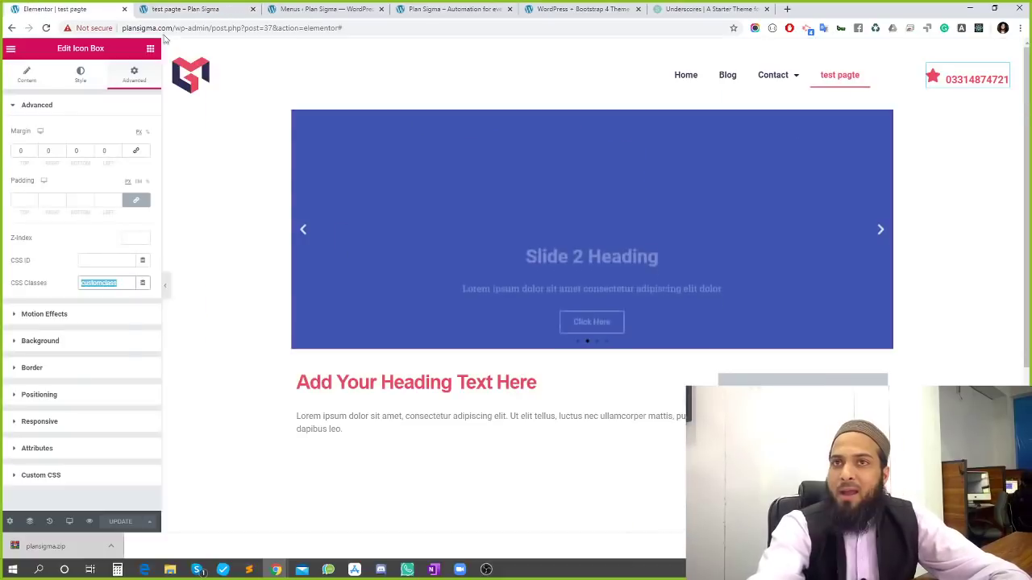
pyautogui.scroll(-2, 99, 352)
pyautogui.scroll(2, 99, 444)
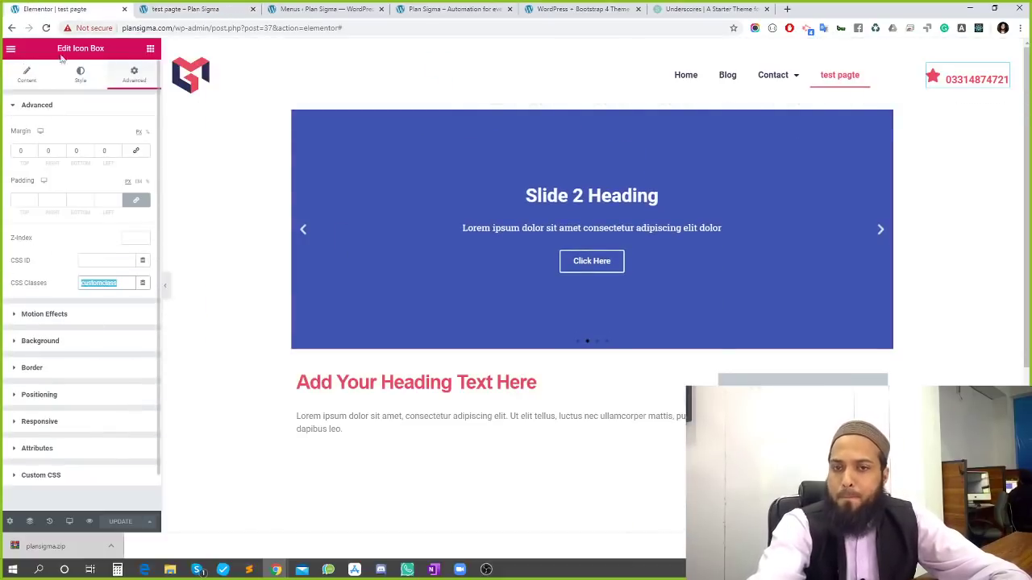
# Add a new section at the page bottom holding a Google Maps widget
pyautogui.click(150, 48)
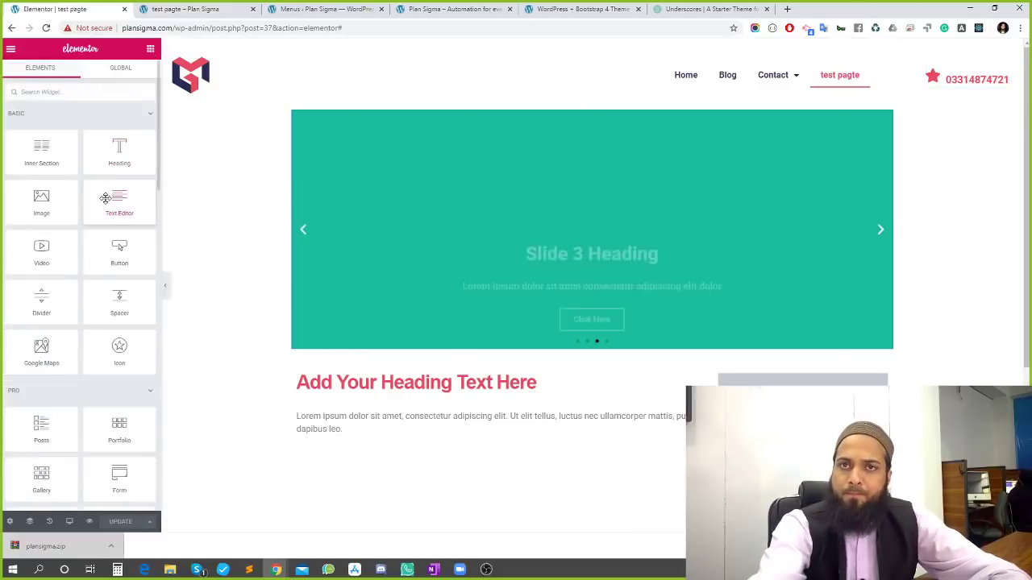
pyautogui.scroll(-3, 88, 234)
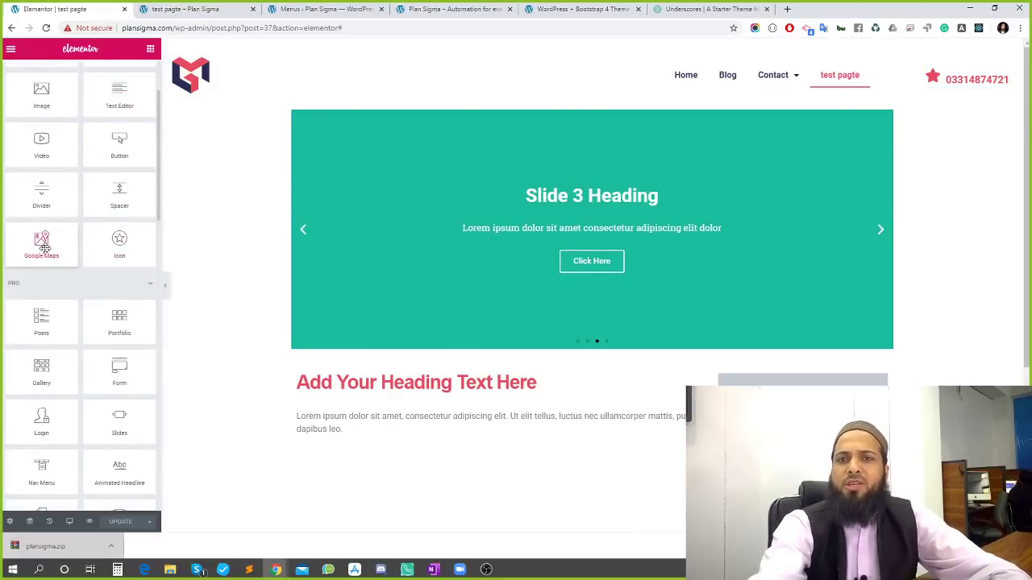
pyautogui.scroll(-2, 45, 249)
pyautogui.scroll(-3, 588, 346)
pyautogui.click(576, 448)
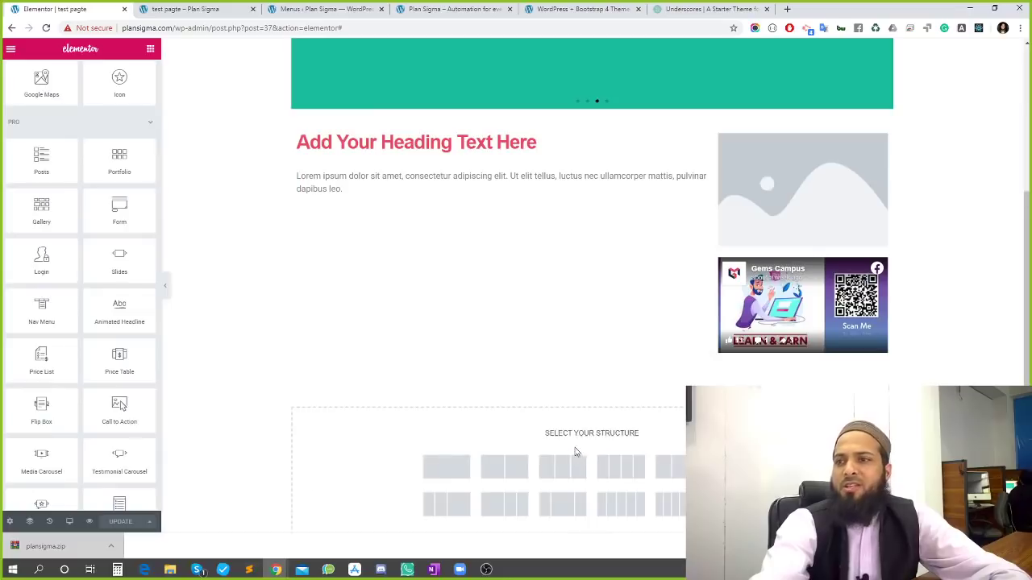
pyautogui.scroll(2, 52, 226)
pyautogui.moveTo(49, 240); pyautogui.dragTo(616, 444)
pyautogui.moveTo(611, 378); pyautogui.dragTo(609, 379)
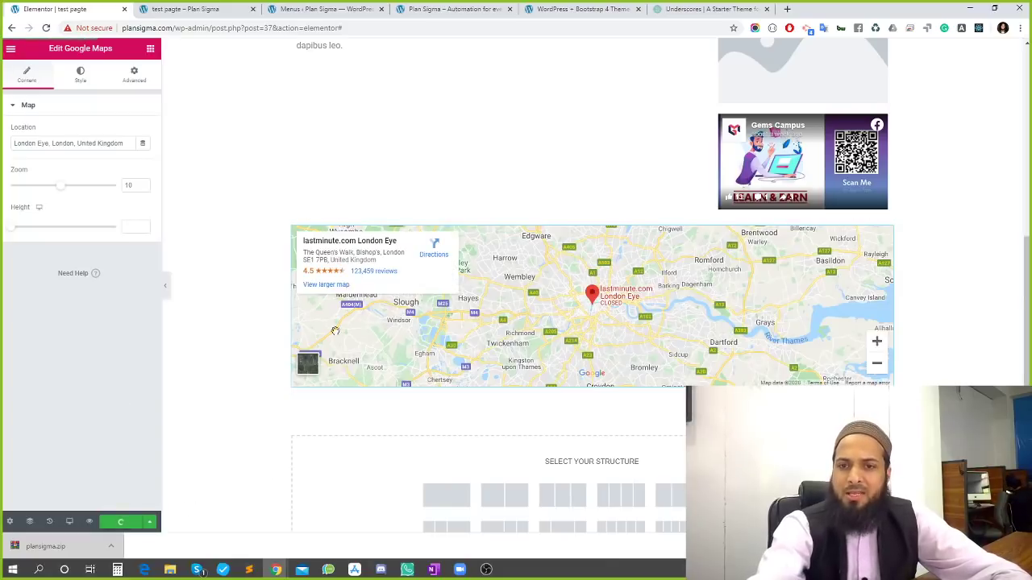
# Set the map height to 590 and zoom to 14, then update the page
pyautogui.click(148, 8)
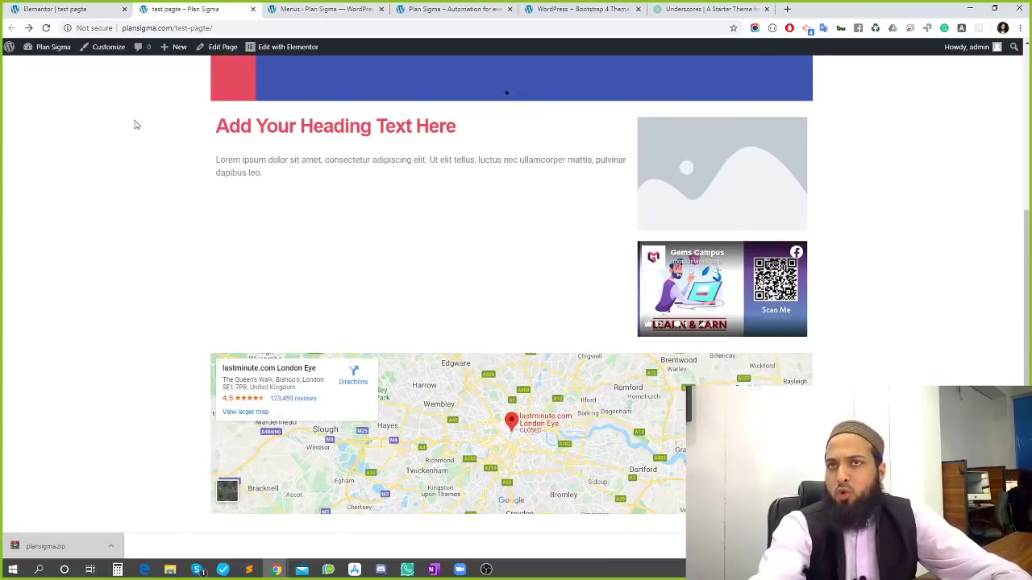
pyautogui.click(24, 11)
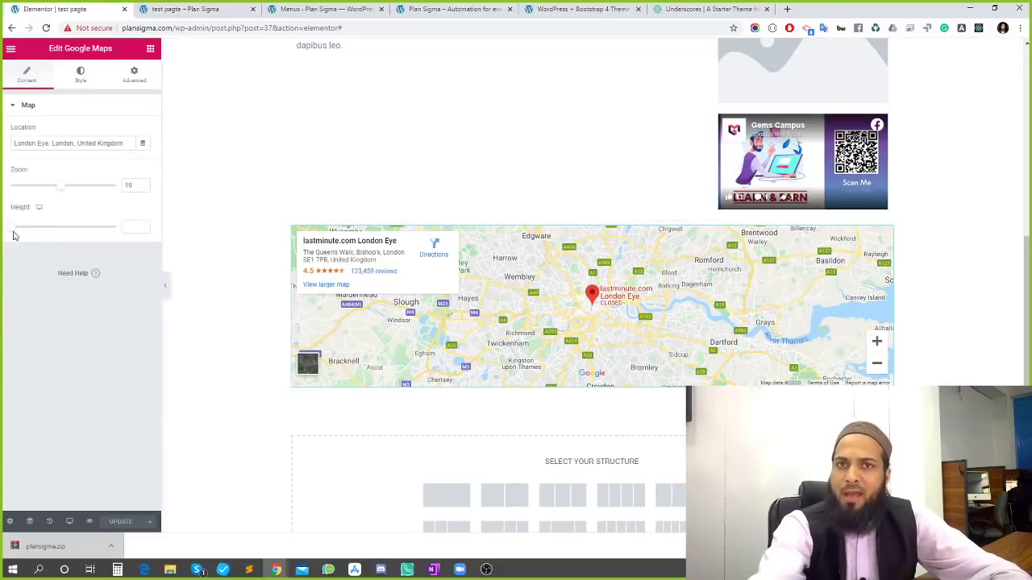
pyautogui.moveTo(12, 228); pyautogui.dragTo(52, 229)
pyautogui.moveTo(62, 190); pyautogui.dragTo(76, 199)
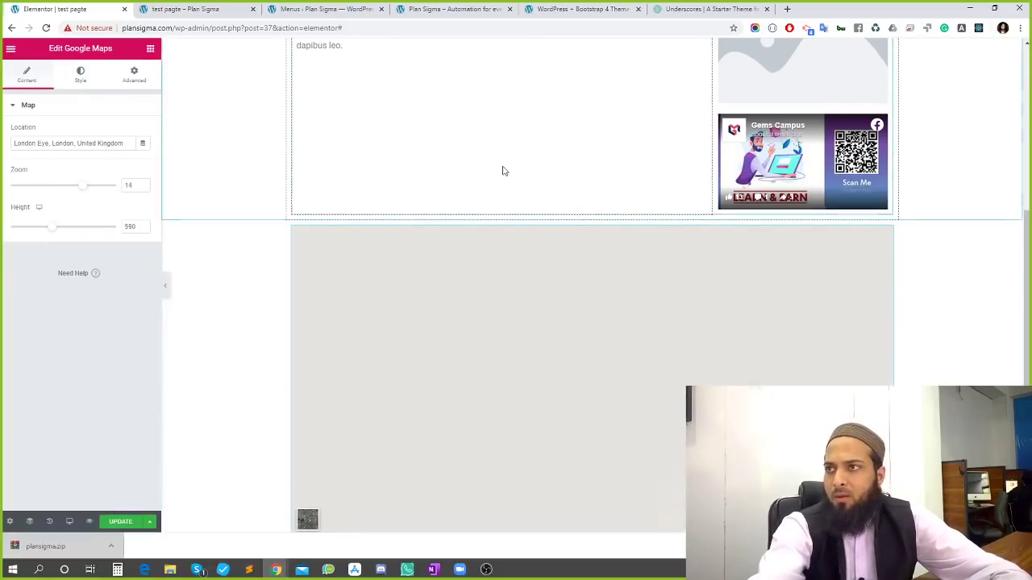
pyautogui.click(113, 527)
pyautogui.scroll(-5, 518, 360)
pyautogui.scroll(5, 484, 331)
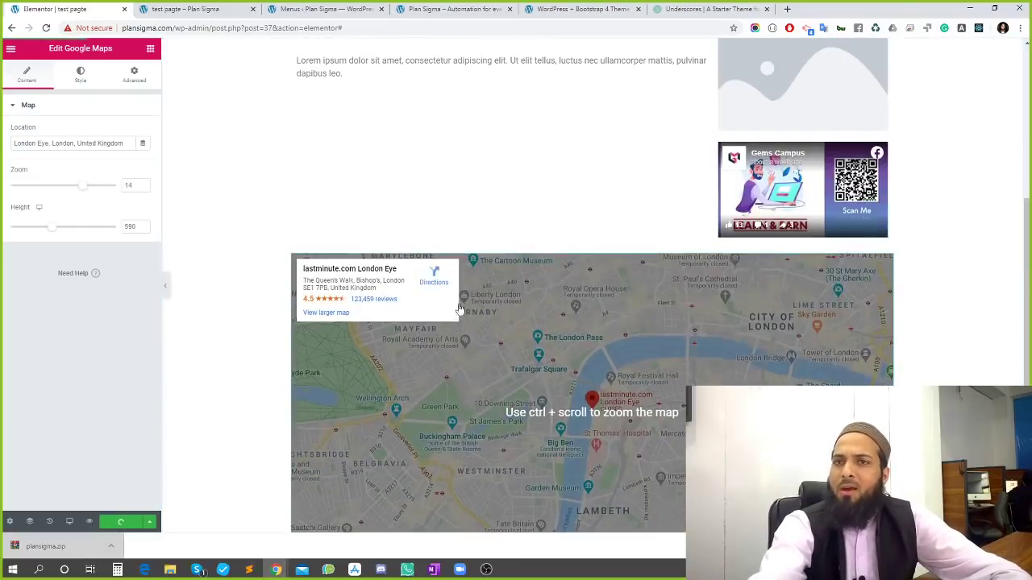
# Glance at the Underscores theme page, then view the embedded London map on the live test page
pyautogui.click(150, 49)
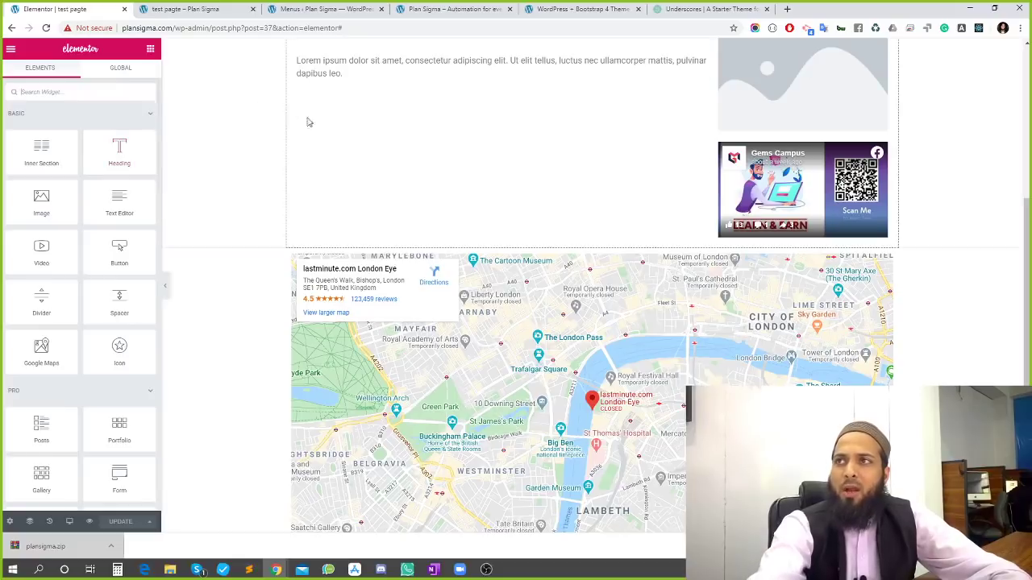
pyautogui.click(681, 8)
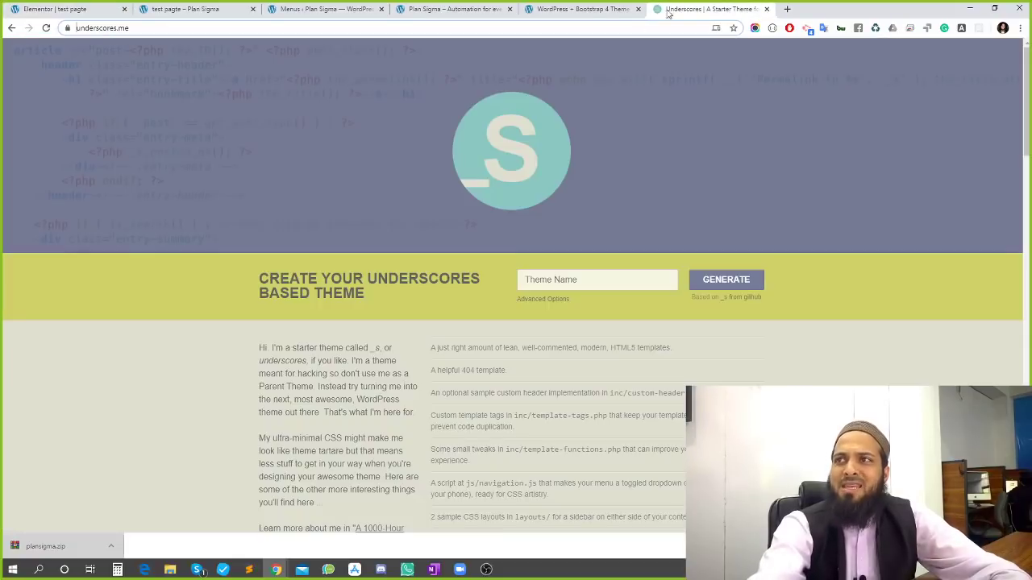
pyautogui.click(587, 279)
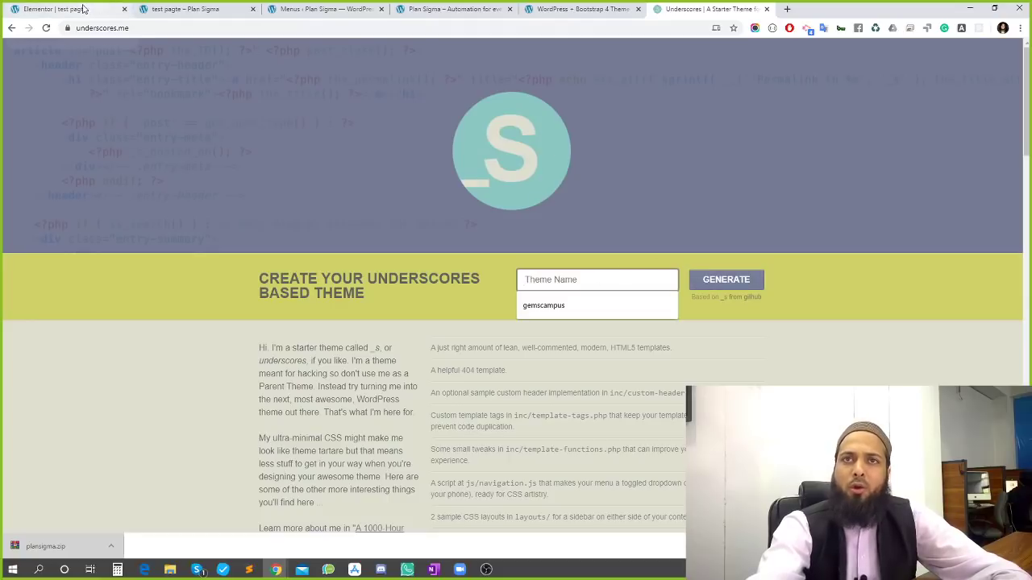
pyautogui.click(83, 8)
pyautogui.click(185, 9)
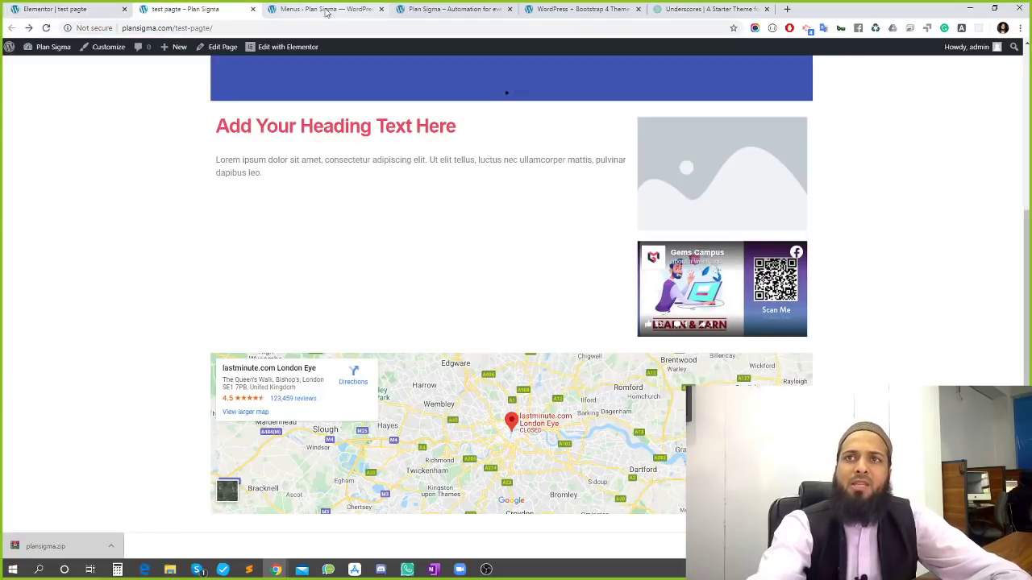
pyautogui.click(81, 8)
pyautogui.click(180, 6)
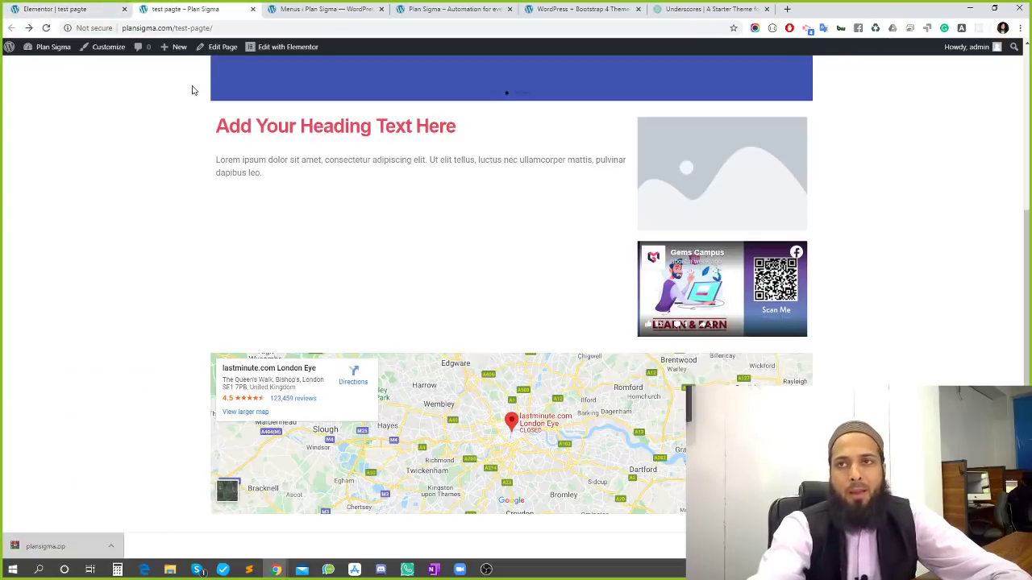
pyautogui.scroll(1, 508, 411)
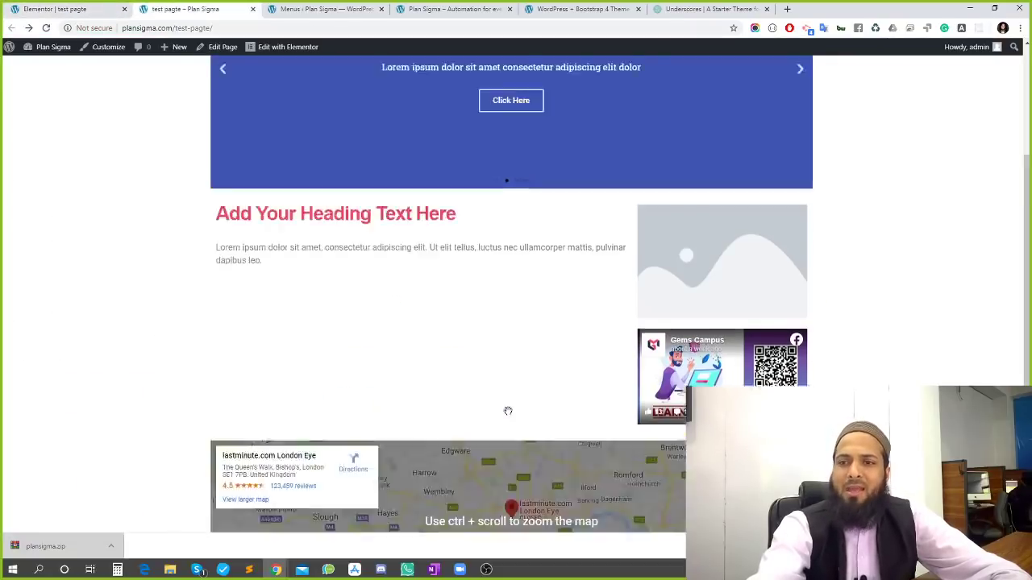
pyautogui.scroll(2, 508, 411)
# Scroll through the test page in Elementor to review the slider, heading section and London map
pyautogui.click(56, 8)
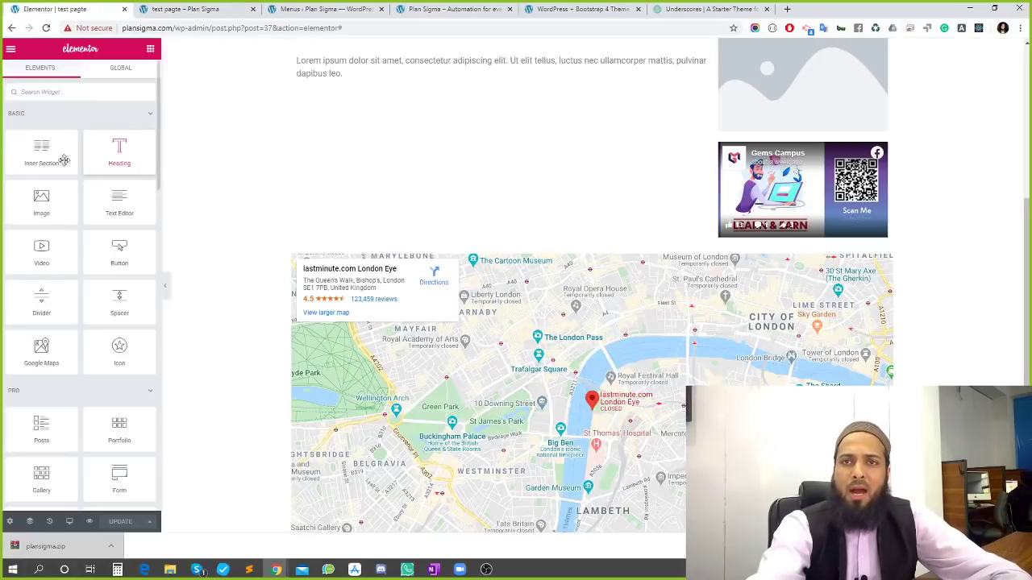
pyautogui.scroll(-4, 48, 189)
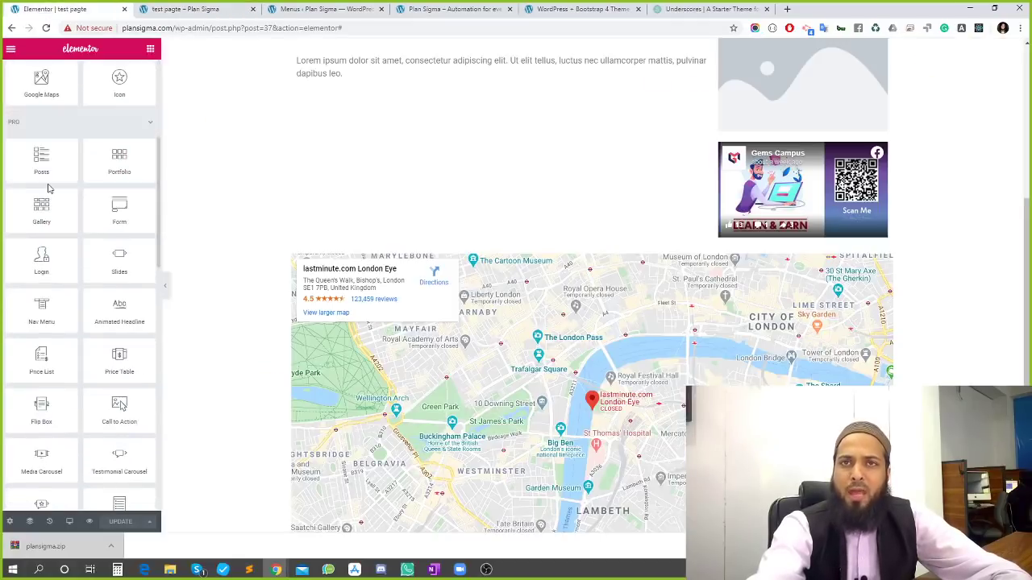
pyautogui.scroll(-4, 75, 157)
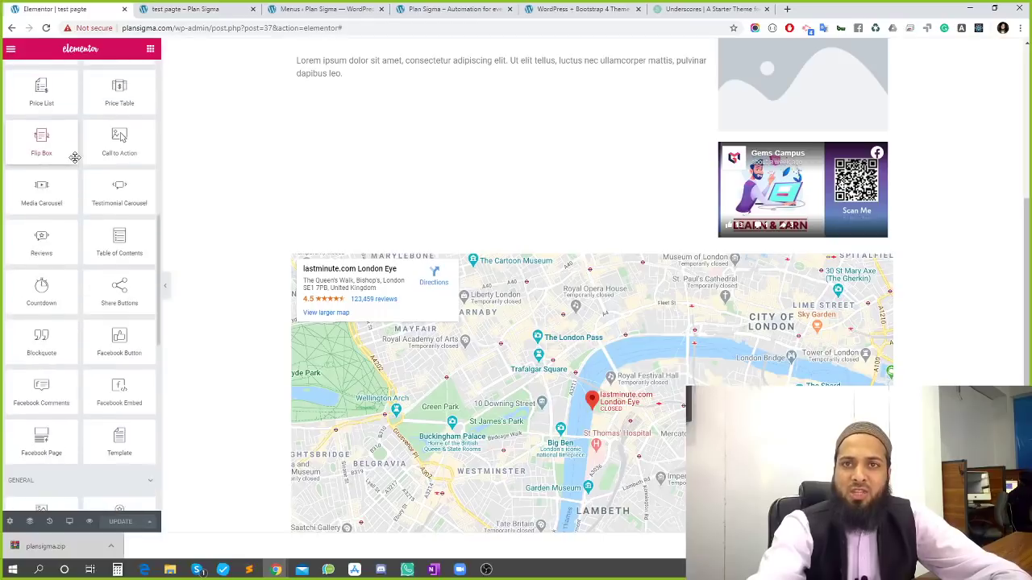
pyautogui.scroll(-7, 75, 158)
pyautogui.scroll(5, 66, 379)
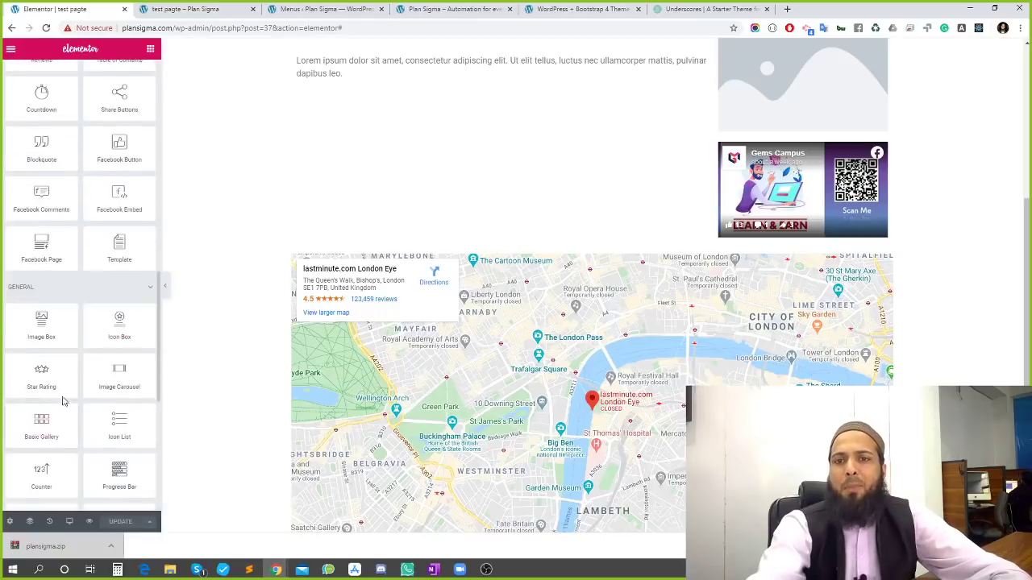
pyautogui.scroll(10, 66, 379)
pyautogui.scroll(4, 577, 188)
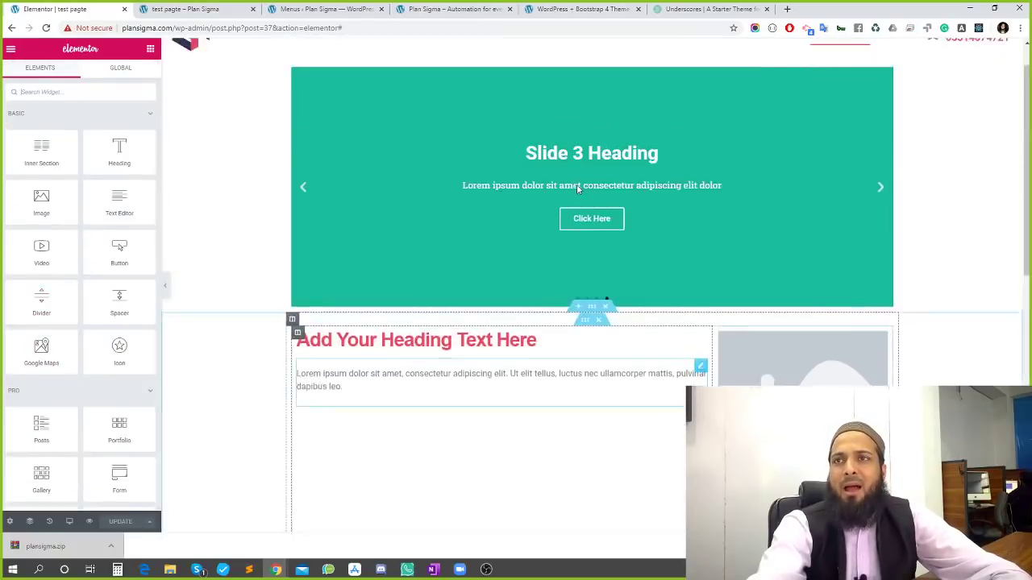
pyautogui.scroll(1, 578, 189)
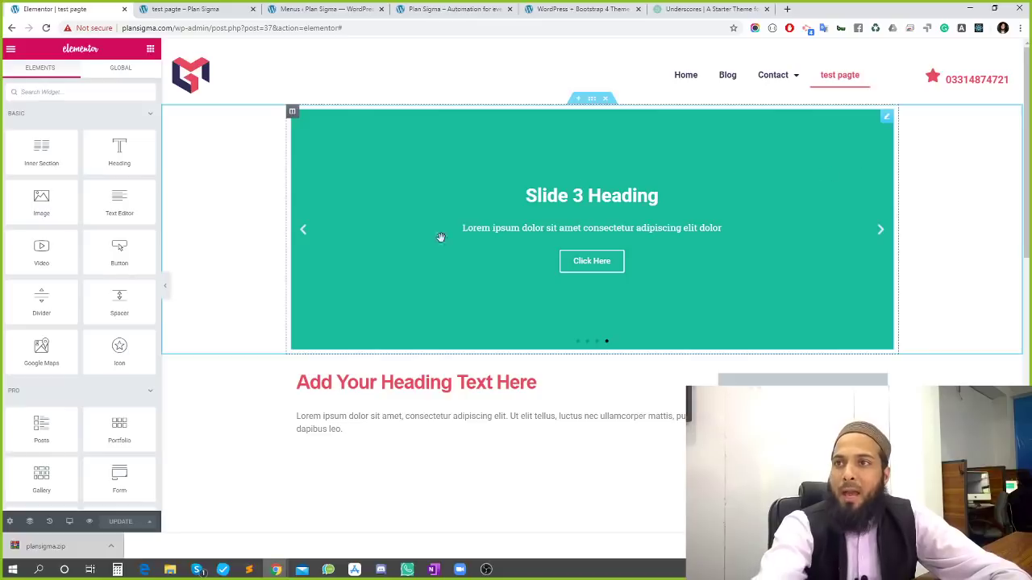
pyautogui.scroll(-10, 525, 194)
pyautogui.scroll(10, 566, 316)
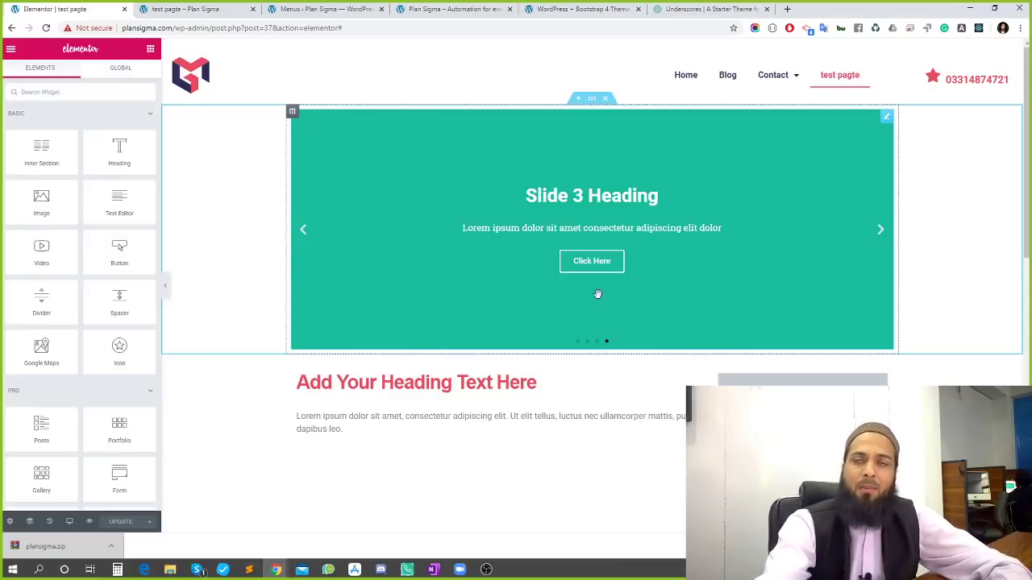
pyautogui.scroll(-5, 597, 293)
pyautogui.scroll(2, 449, 161)
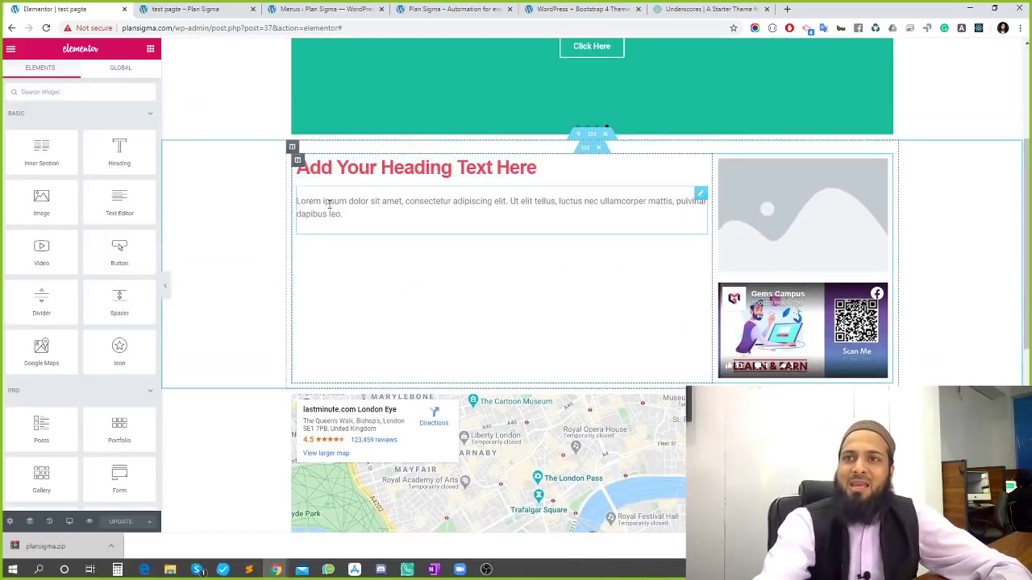
# Select the Lorem ipsum paragraph under the heading to show its Text Editor settings
pyautogui.click(329, 204)
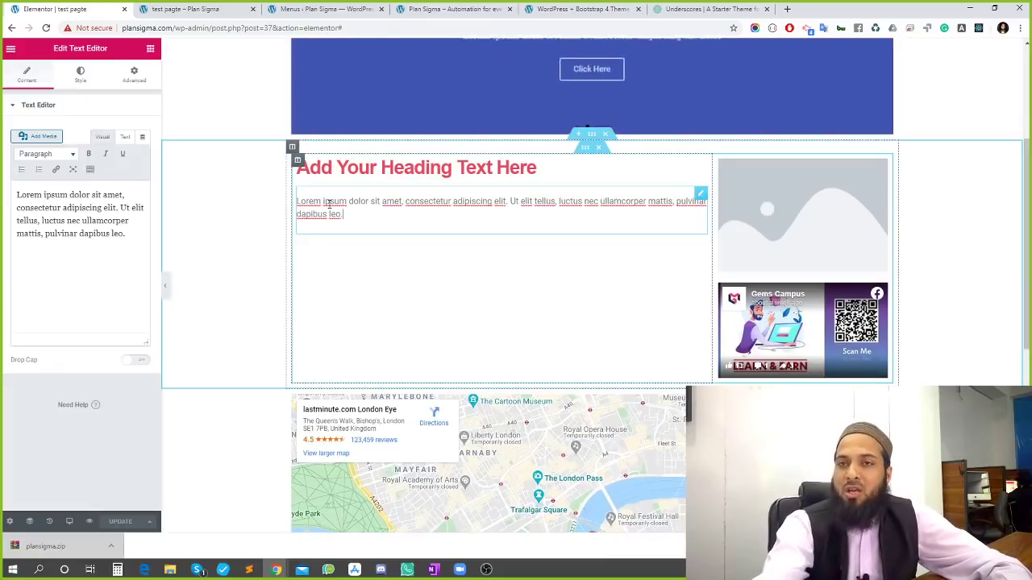
pyautogui.scroll(-2, 270, 317)
pyautogui.scroll(5, 269, 322)
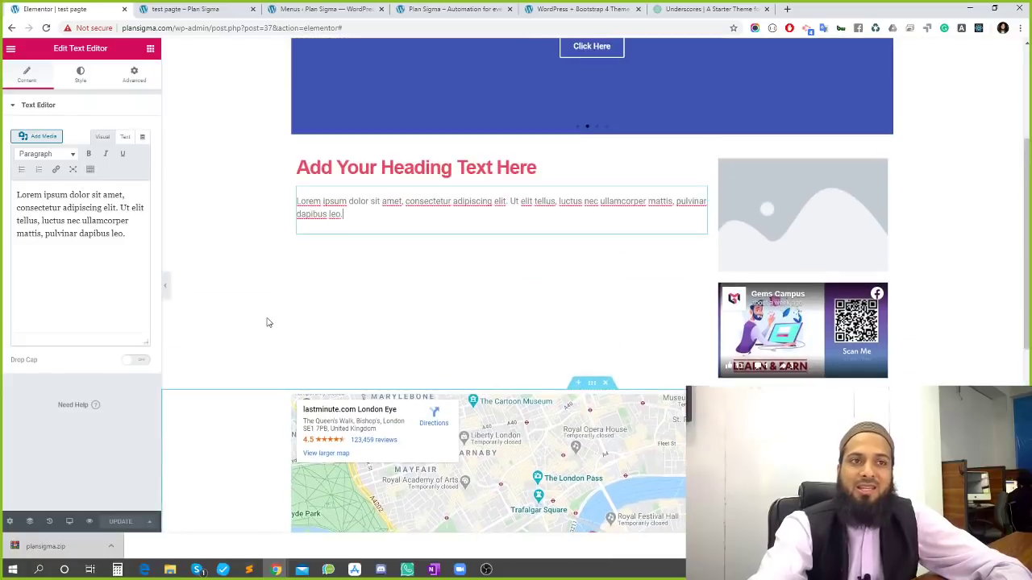